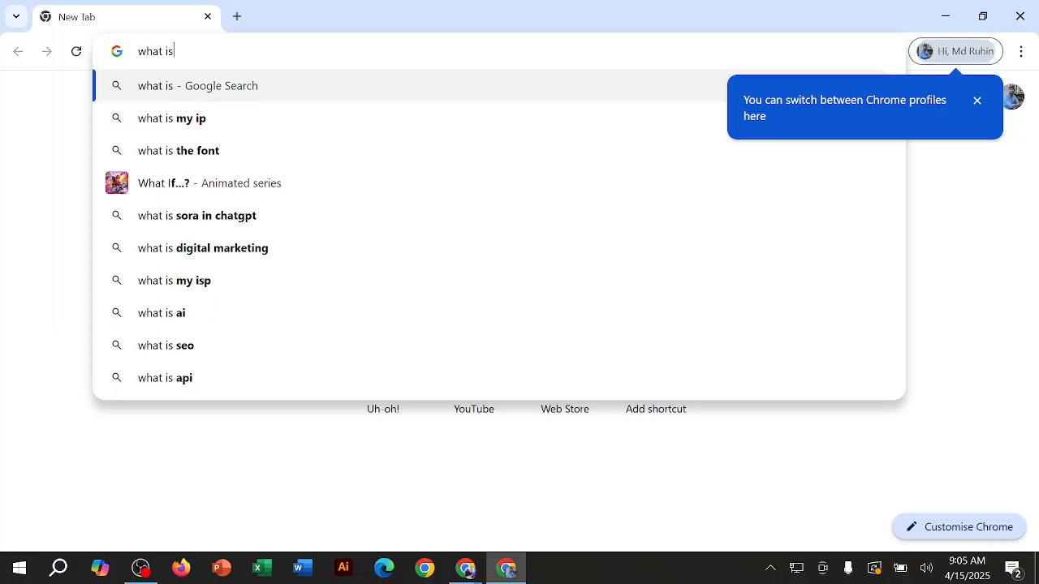
Step: Search Google for "what is graphic design"
key(BackSpace)
key(BackSpace)
text(g)
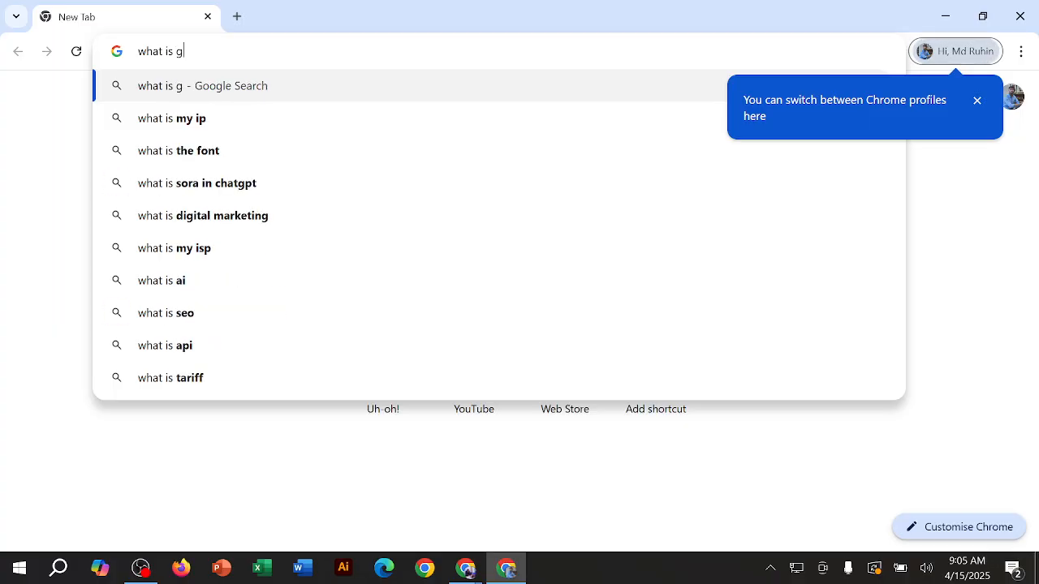
text(raphic Design)
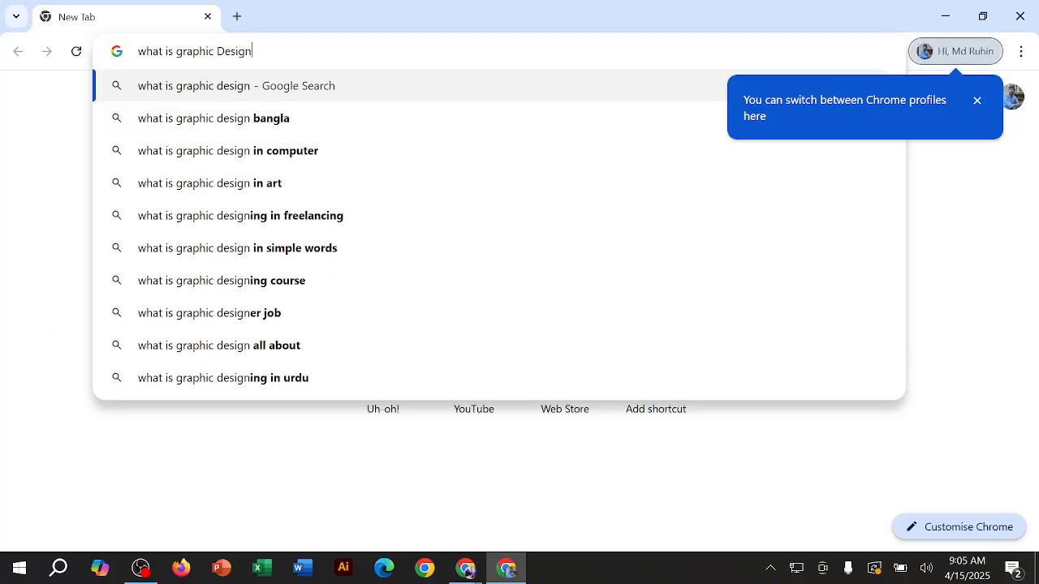
key(Return)
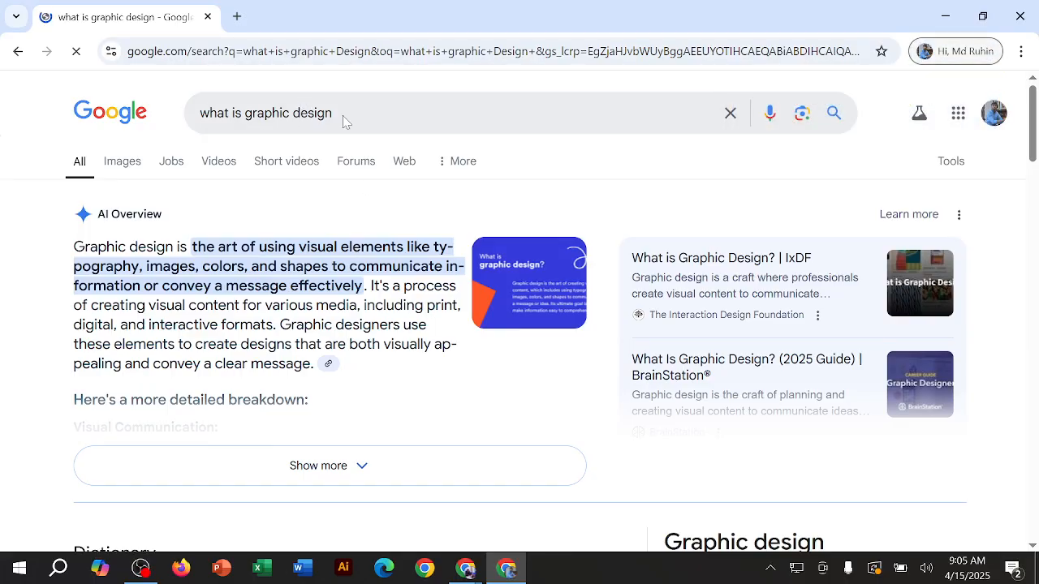
Step: Refine the Google search to "what is graphic design bangla"
click(348, 117)
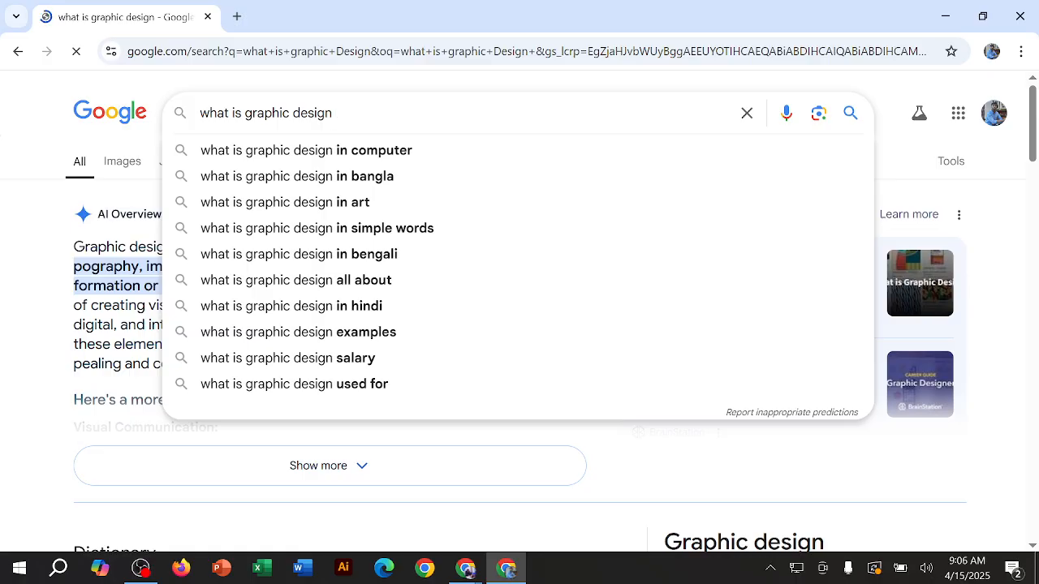
text(bangla)
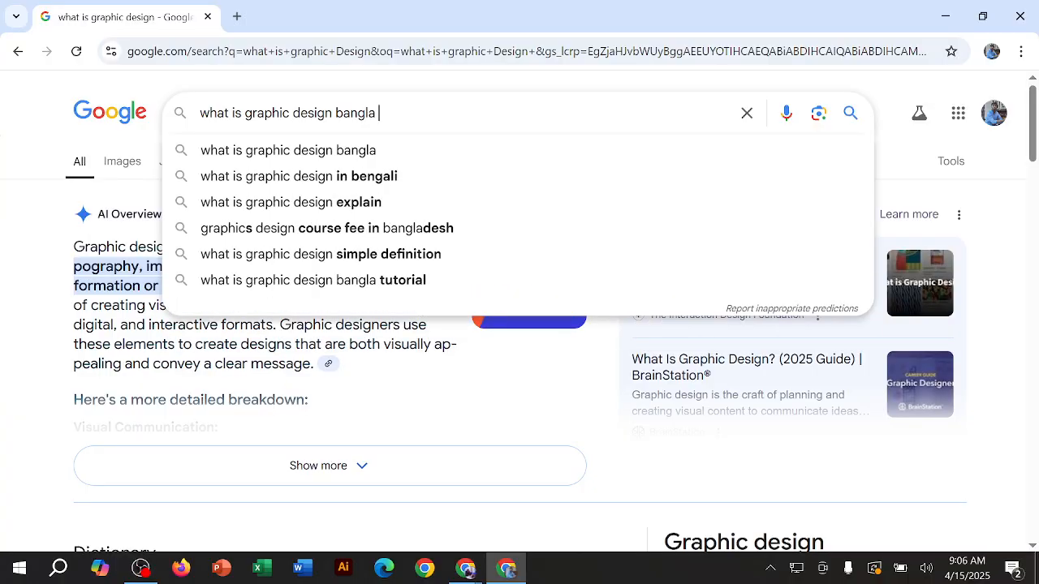
key(Return)
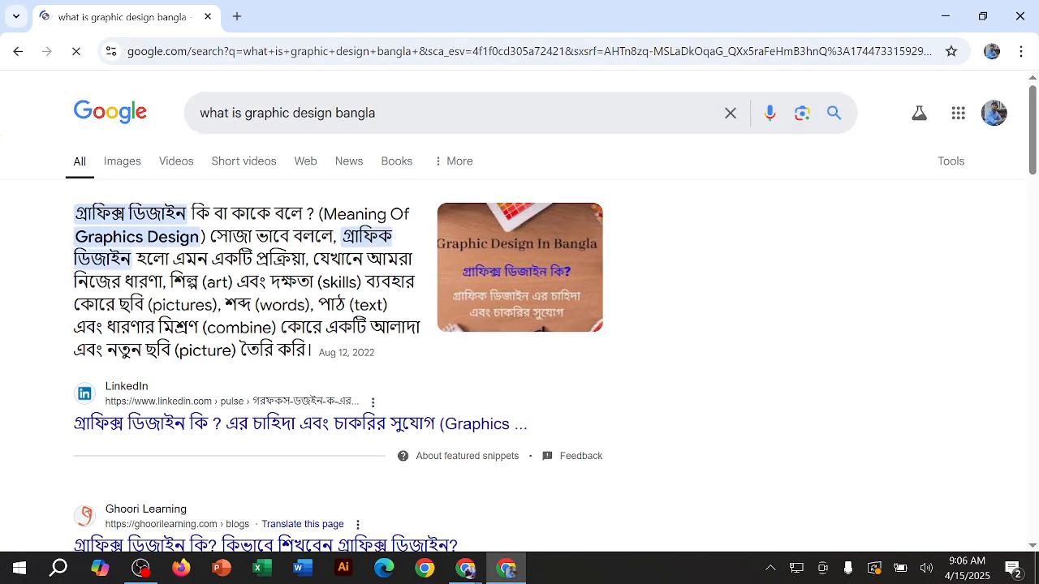
Step: Read through the Bangla definition of graphic design in the featured snippet, highlighting it phrase by phrase
drag(74, 215, 315, 214)
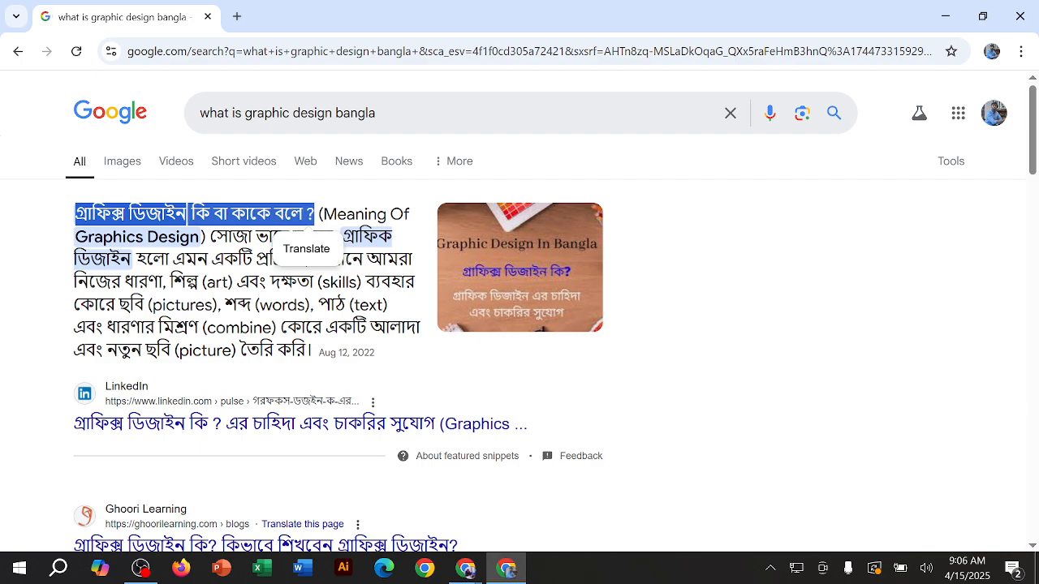
drag(87, 236, 334, 236)
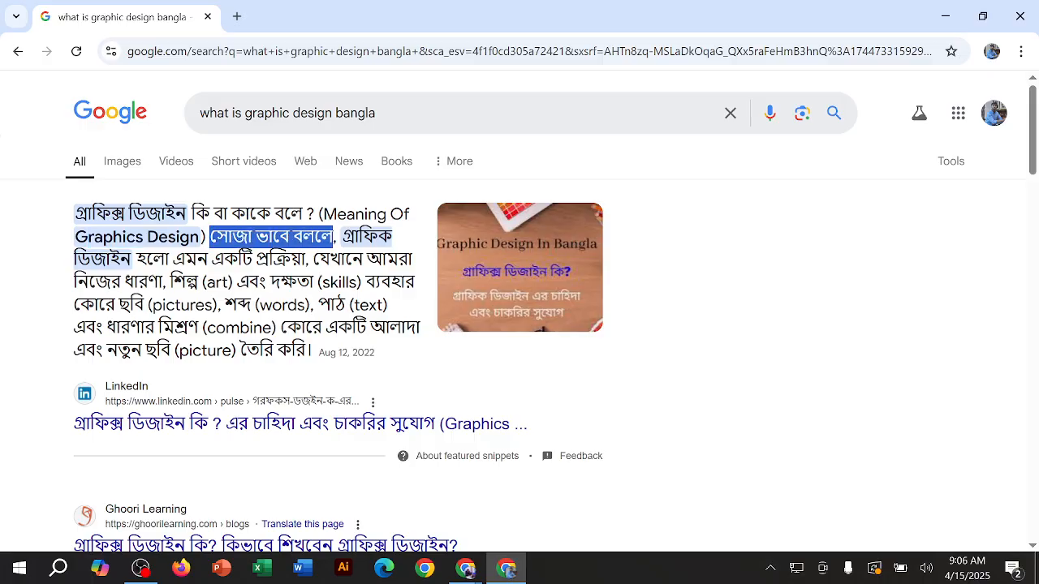
drag(122, 258, 412, 258)
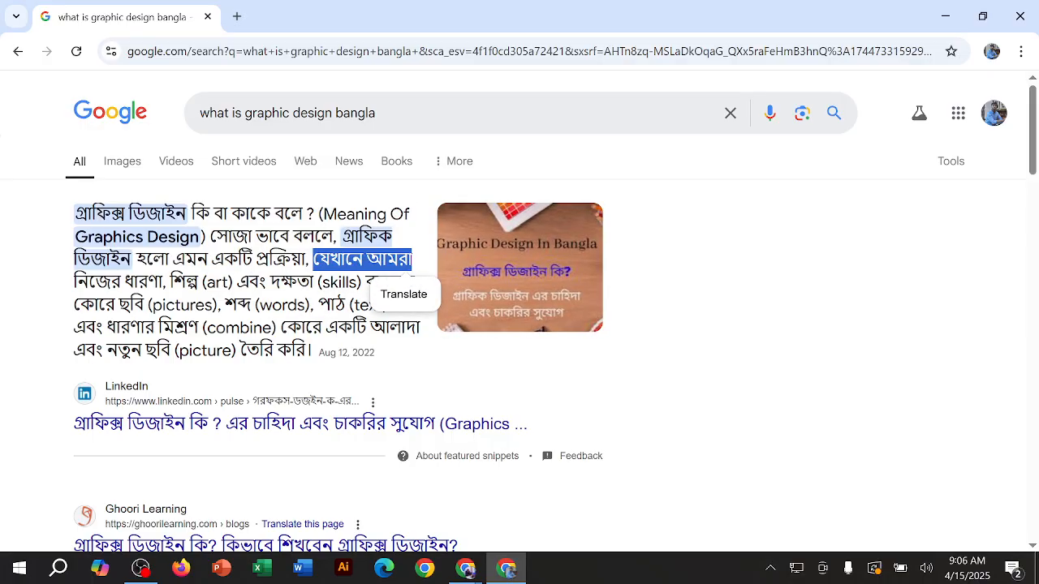
drag(74, 282, 197, 280)
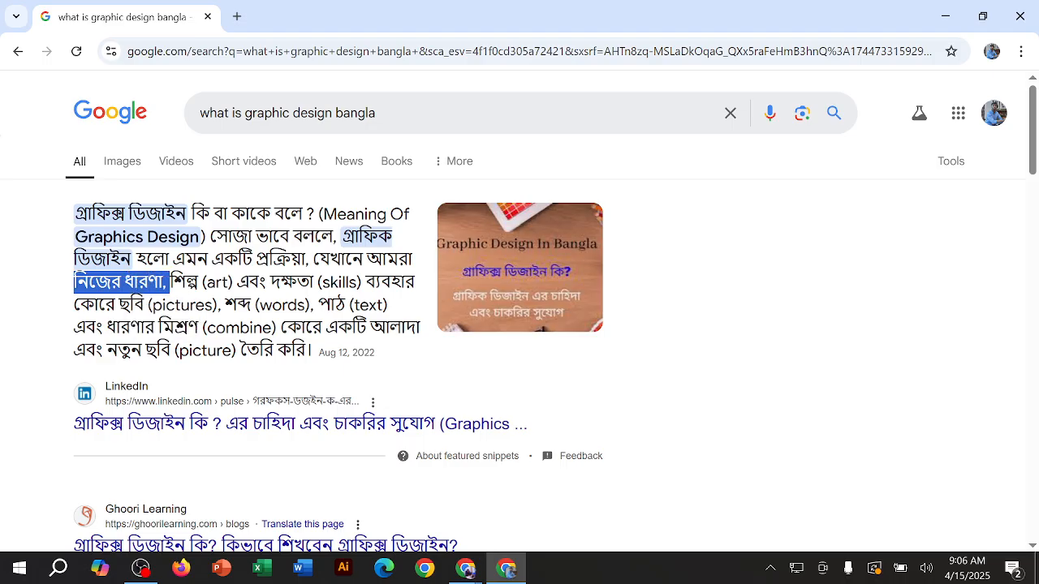
click(173, 282)
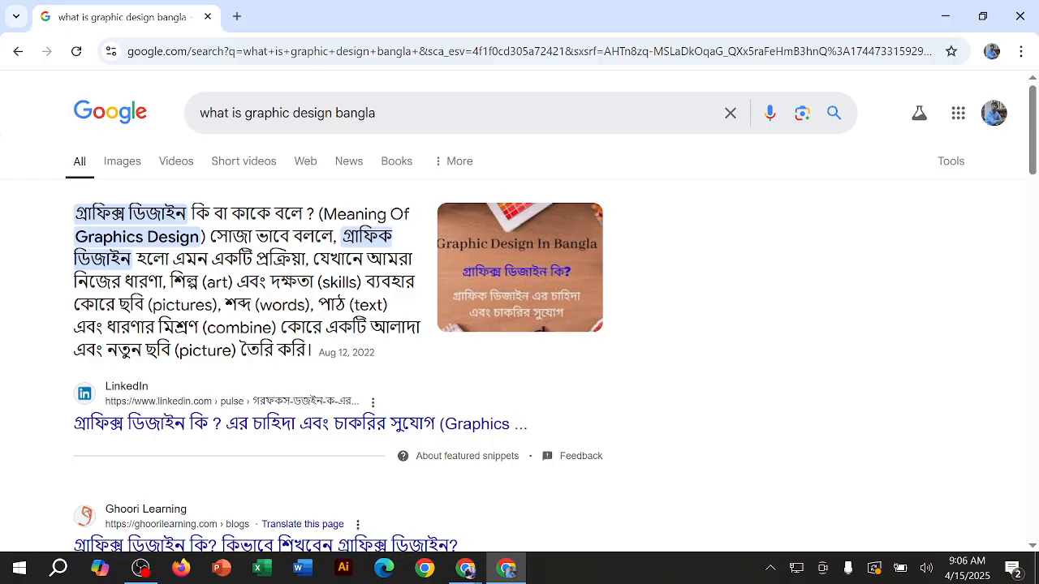
drag(152, 305, 289, 304)
double_click(331, 304)
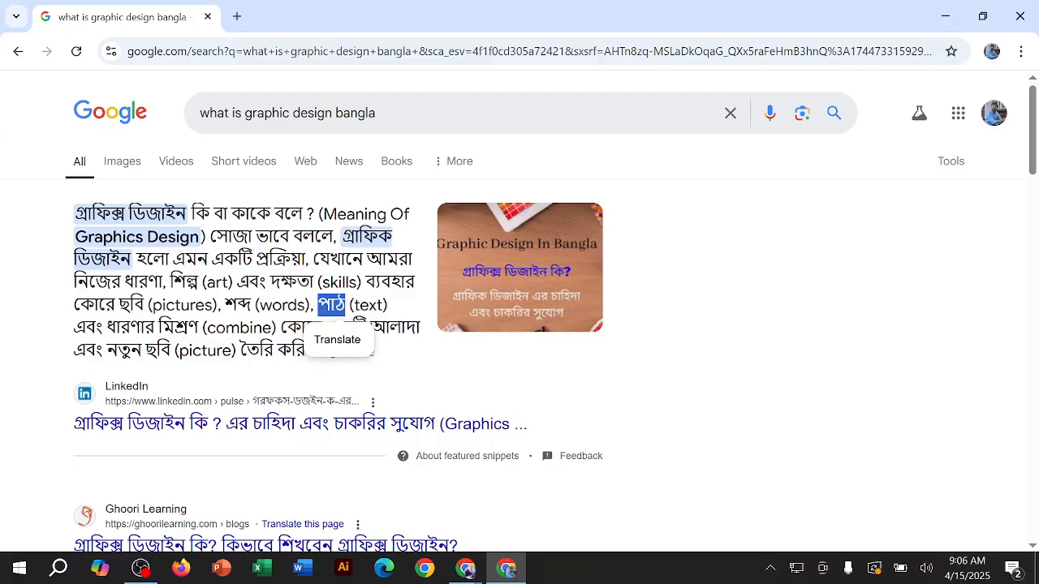
drag(85, 327, 390, 327)
drag(103, 349, 291, 350)
click(242, 349)
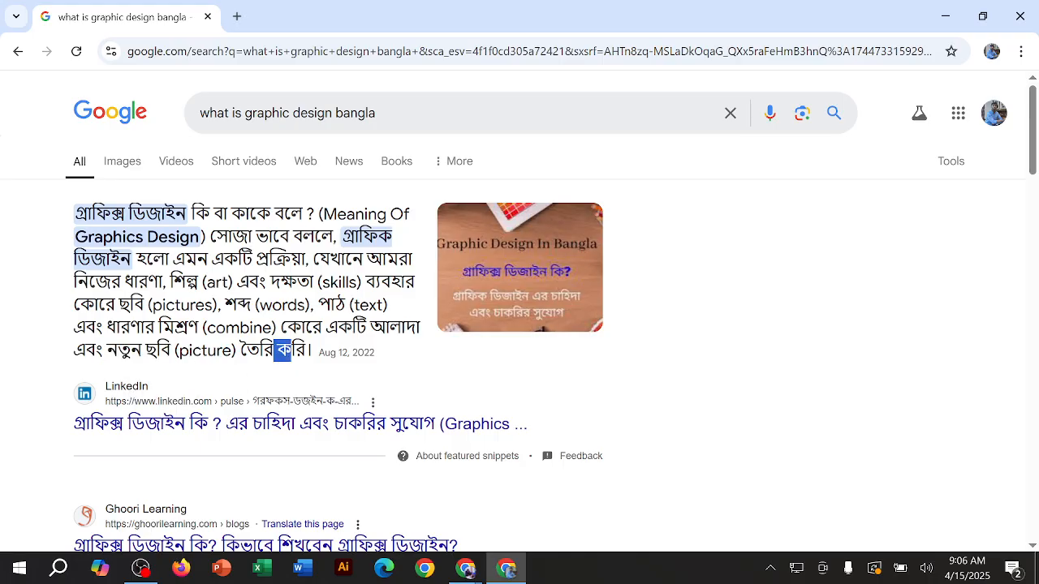
click(294, 350)
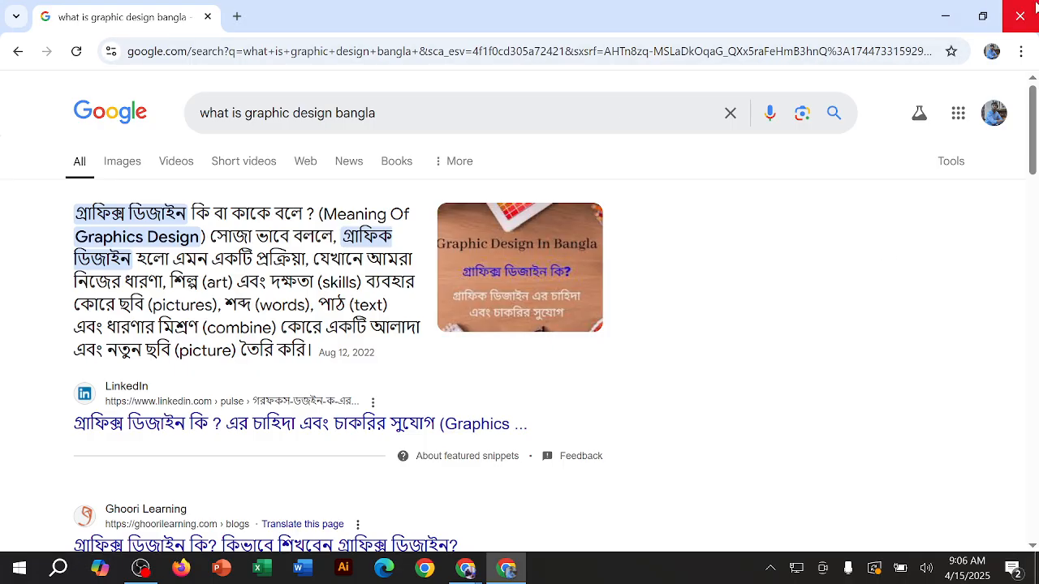
Step: Close the browser window with the search results and refresh the desktop
click(1010, 13)
right_click(510, 250)
click(446, 295)
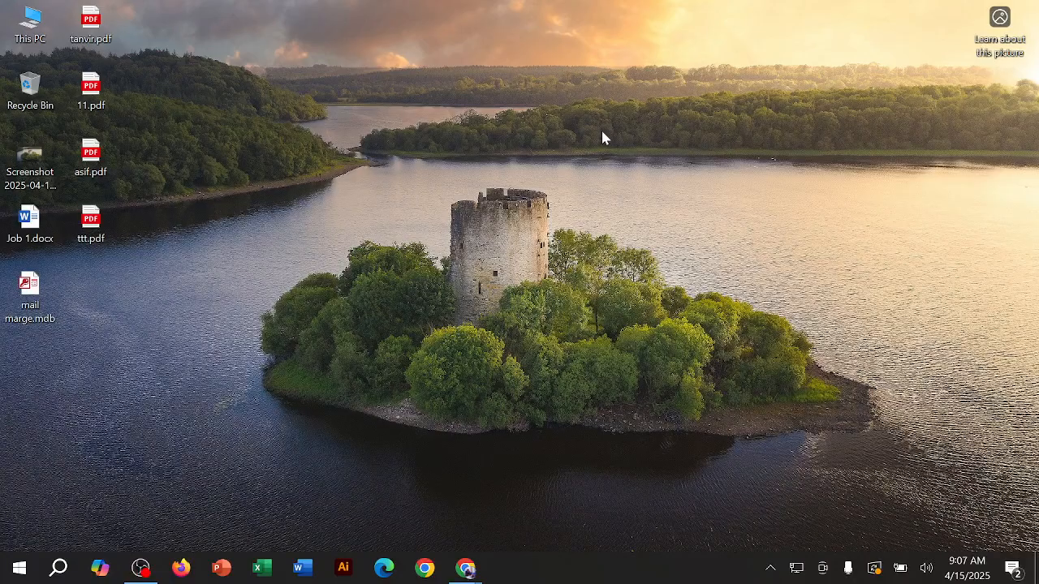
right_click(600, 131)
click(549, 181)
right_click(224, 117)
click(326, 163)
Step: Switch to the Google Meet call, check the list of people in the meeting, and minimize the window
mouse_move(476, 571)
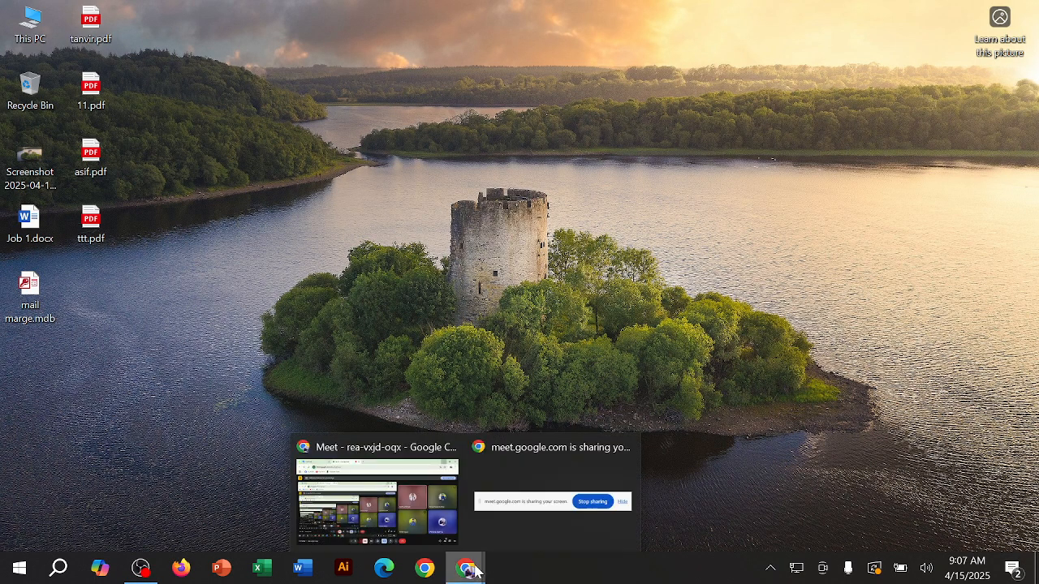
click(430, 504)
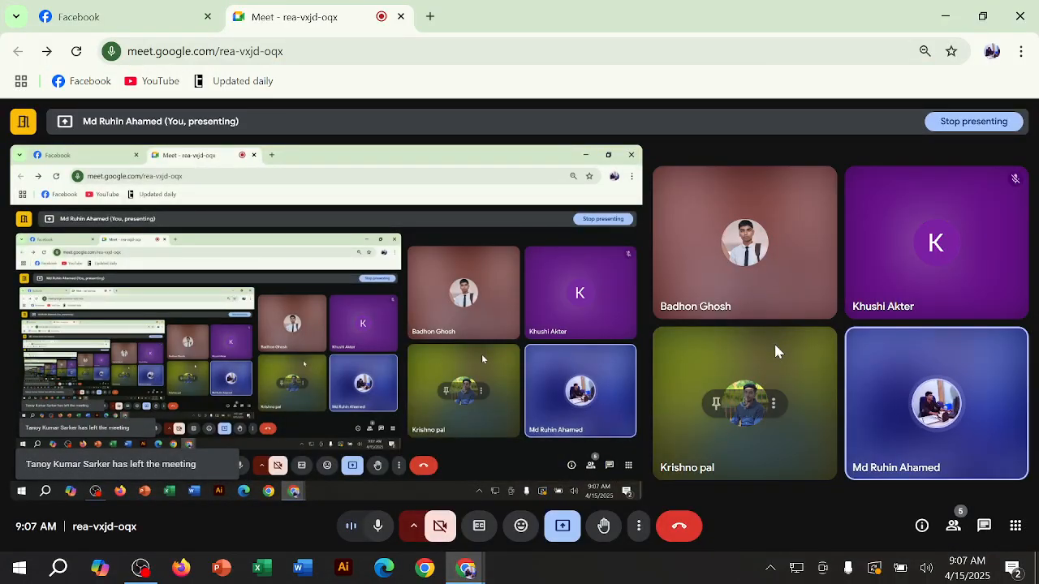
click(954, 526)
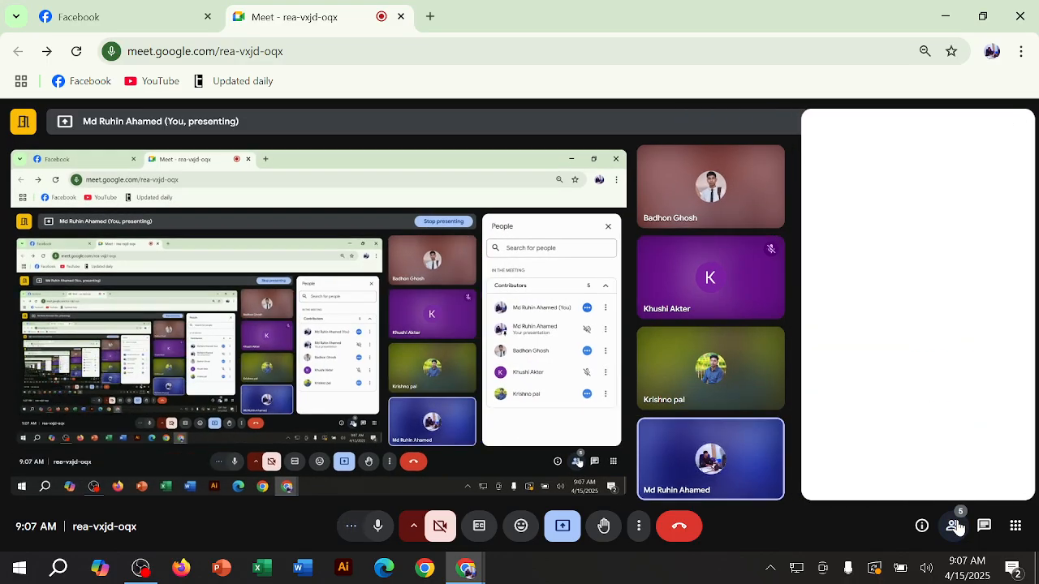
click(954, 526)
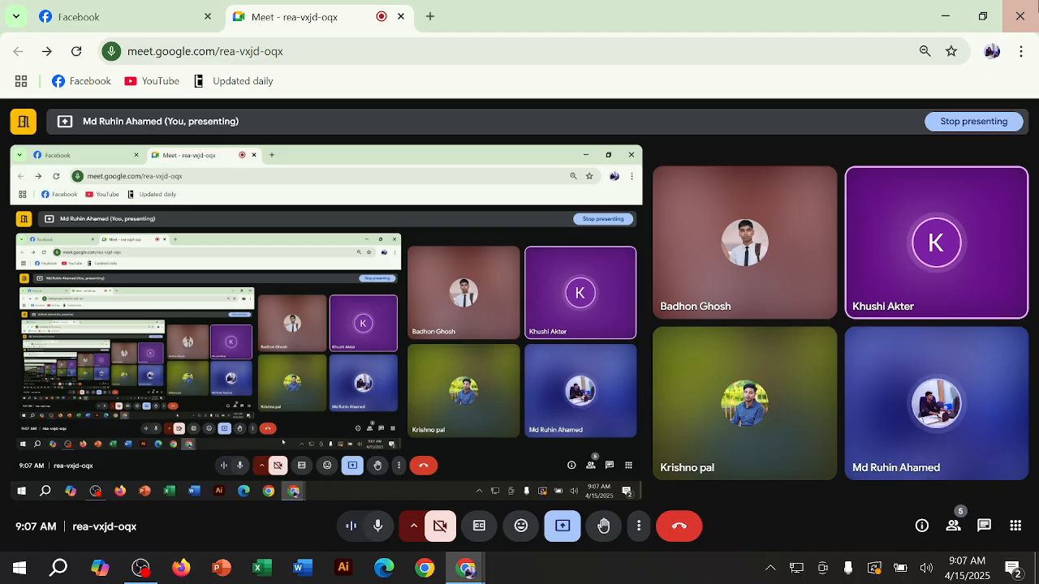
click(946, 17)
right_click(600, 136)
click(572, 179)
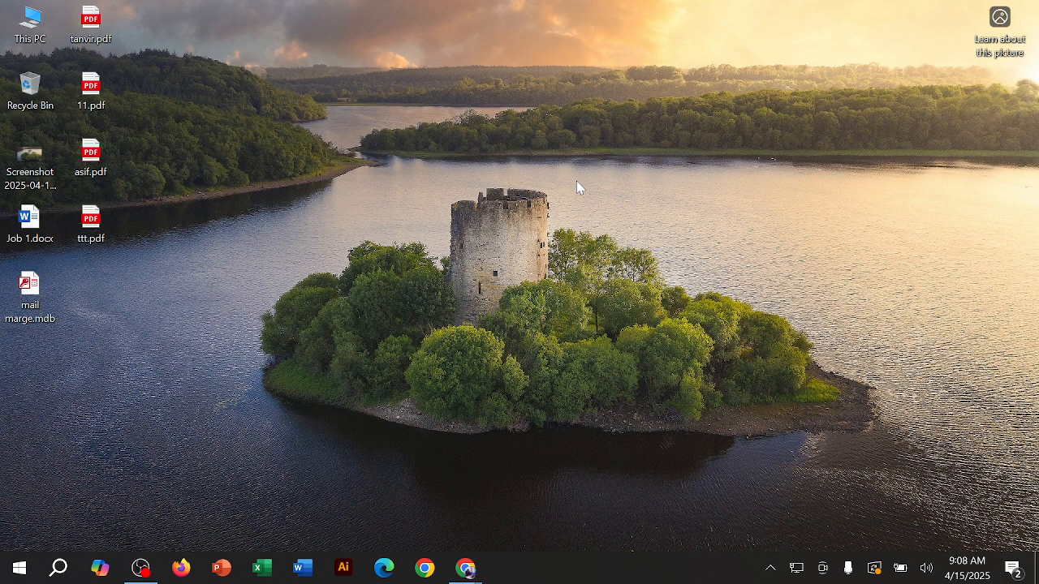
right_click(555, 166)
click(522, 212)
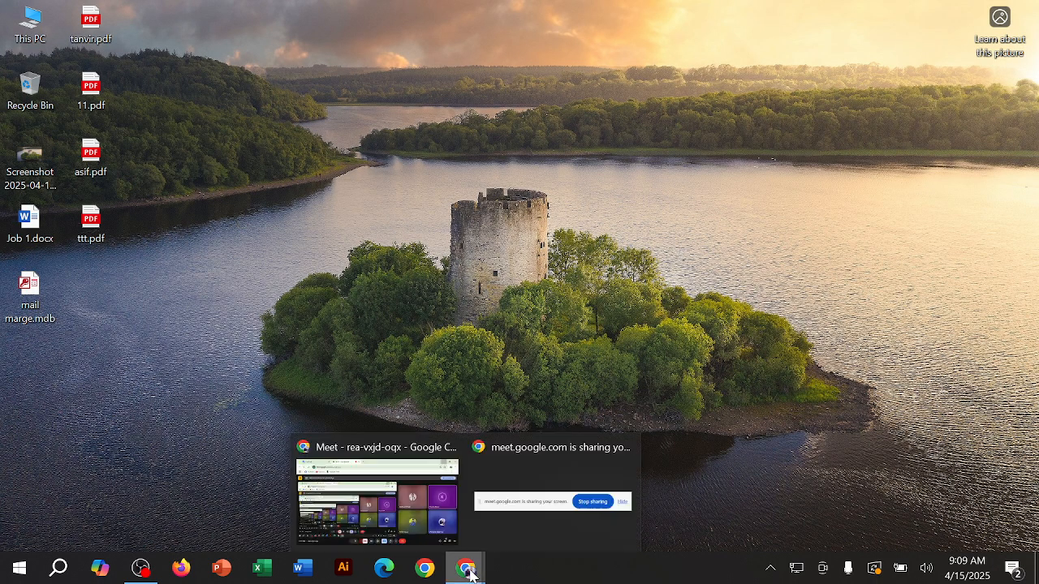
Step: Open a new Chrome window with the presenter's profile and maximize it
click(424, 568)
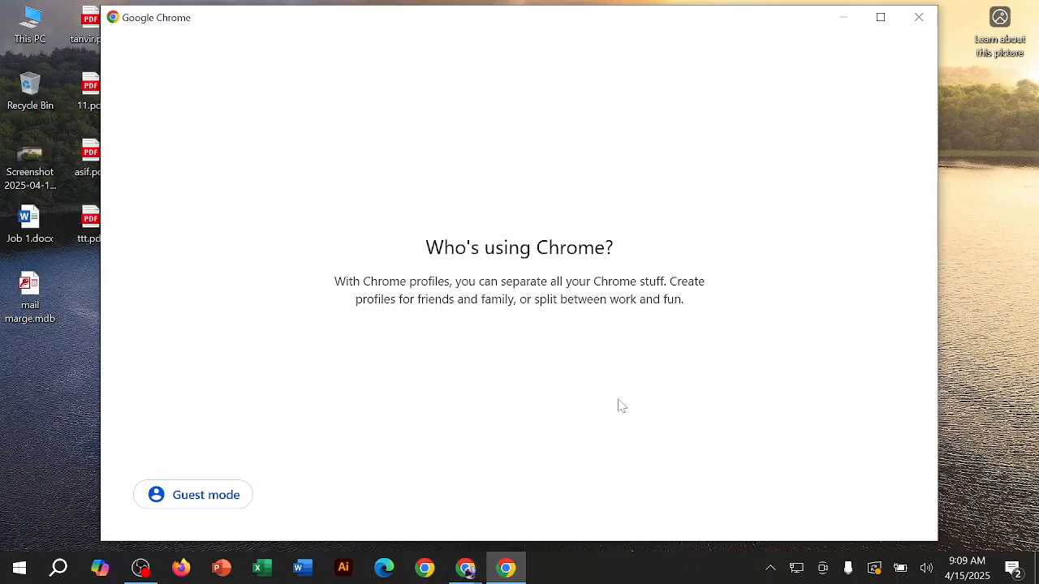
click(724, 319)
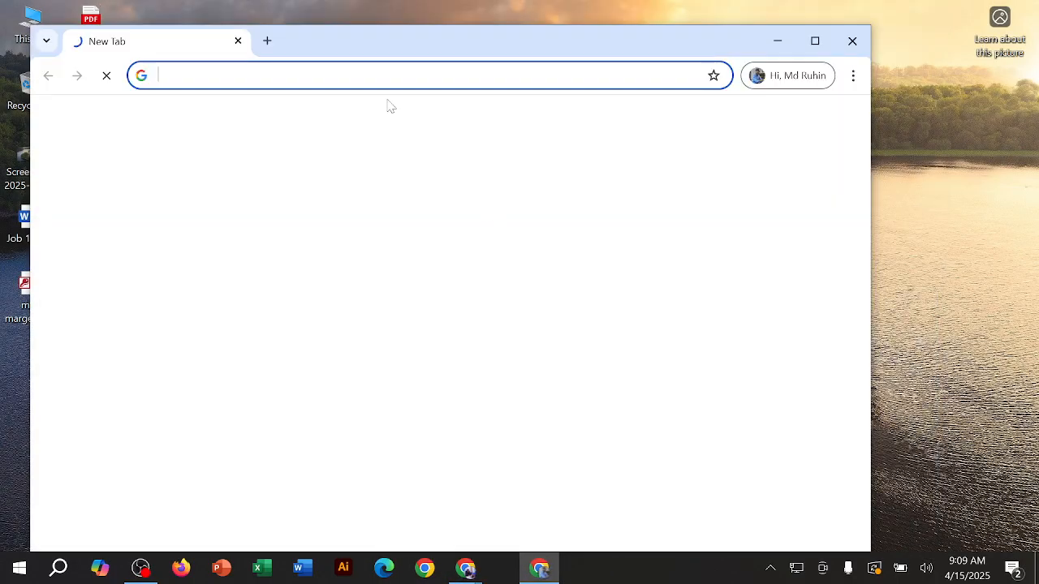
click(814, 40)
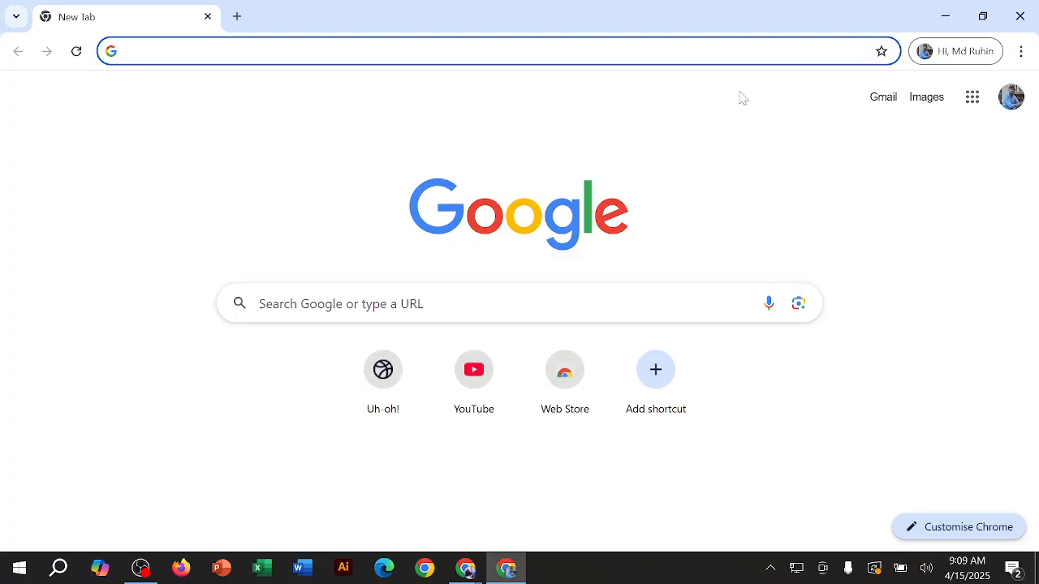
Step: Search Google for "Type of Design" and skim the results page
text(T)
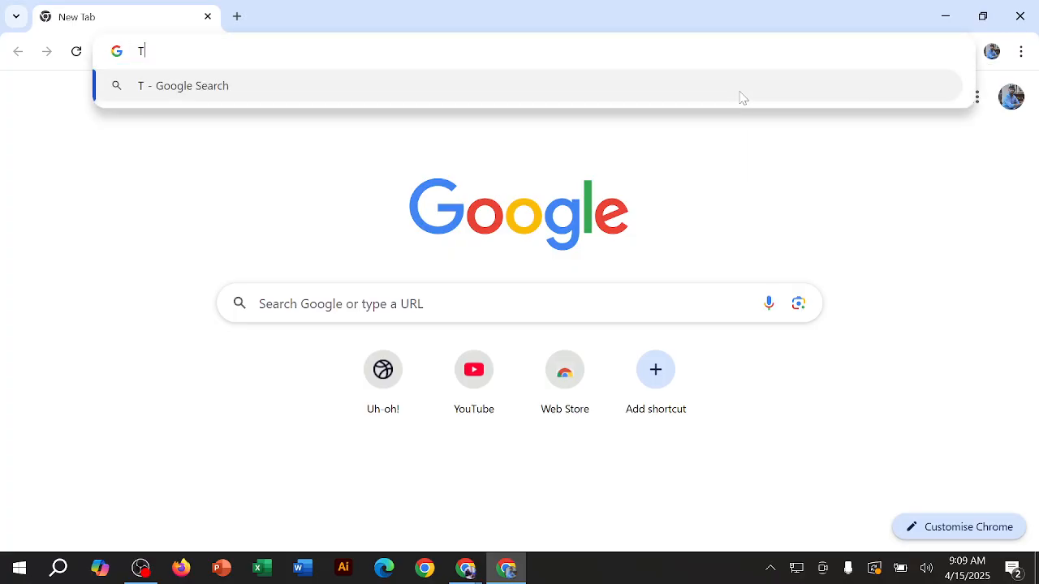
text(ype of )
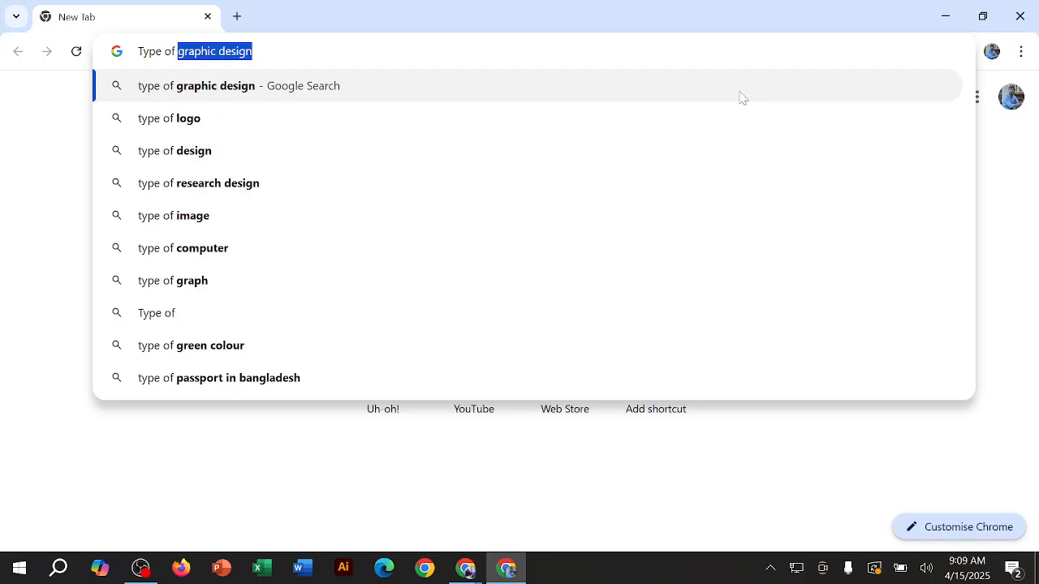
text(Design)
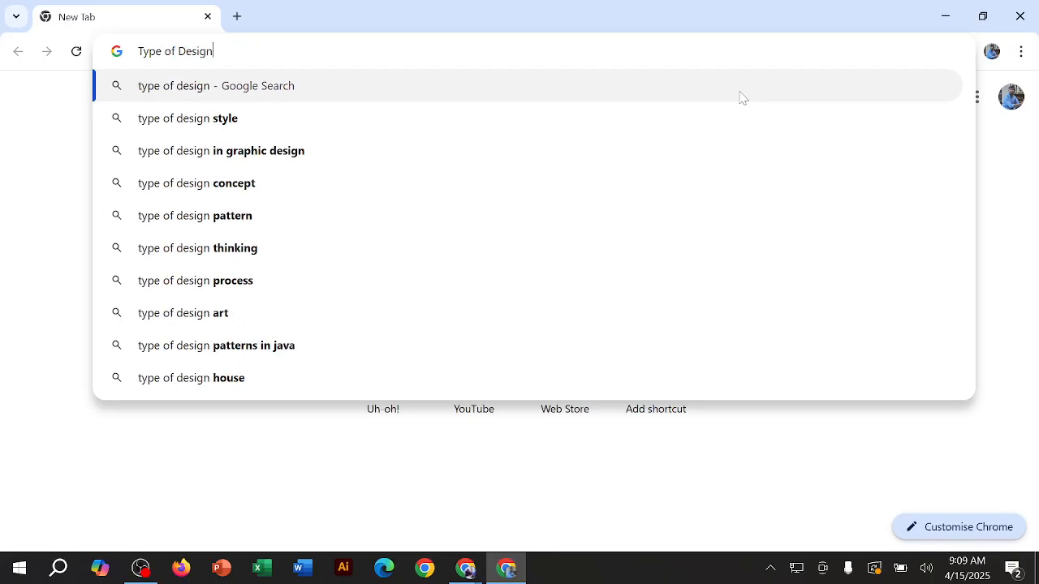
key(Return)
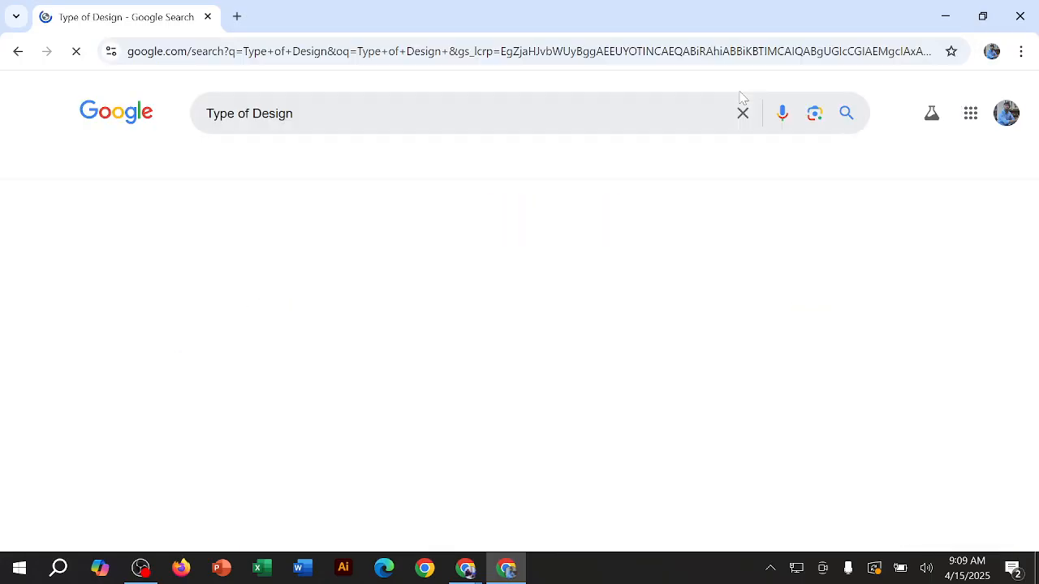
scroll(424, 349, down, 4)
scroll(425, 349, down, 8)
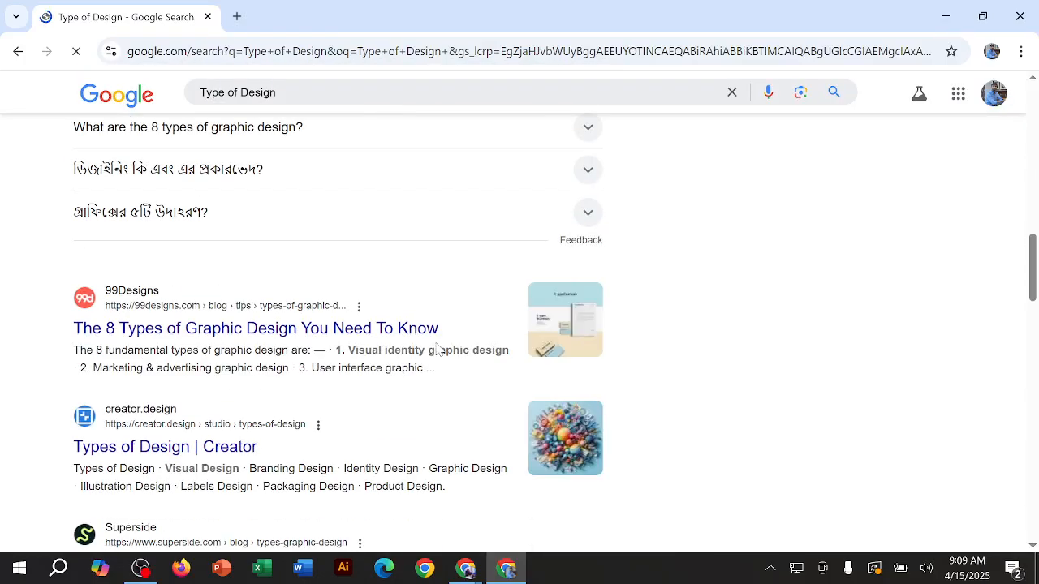
scroll(436, 348, up, 12)
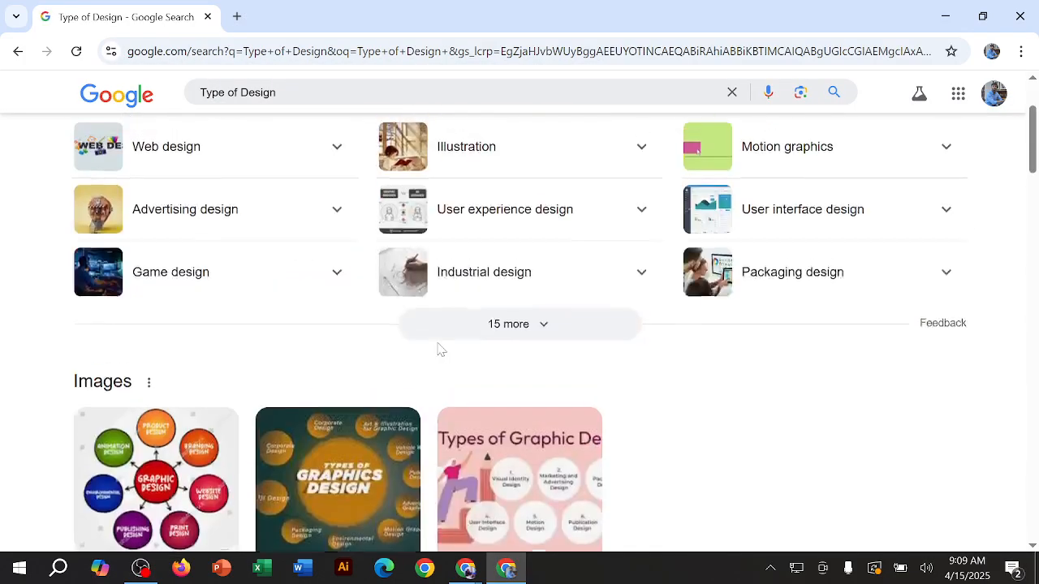
drag(287, 113, 195, 158)
key(BackSpace)
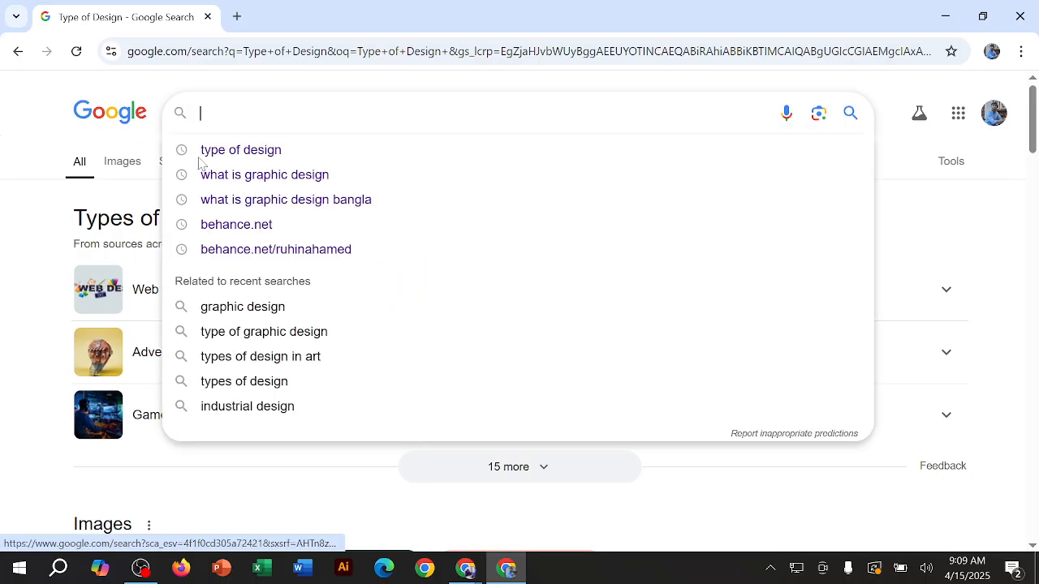
click(945, 16)
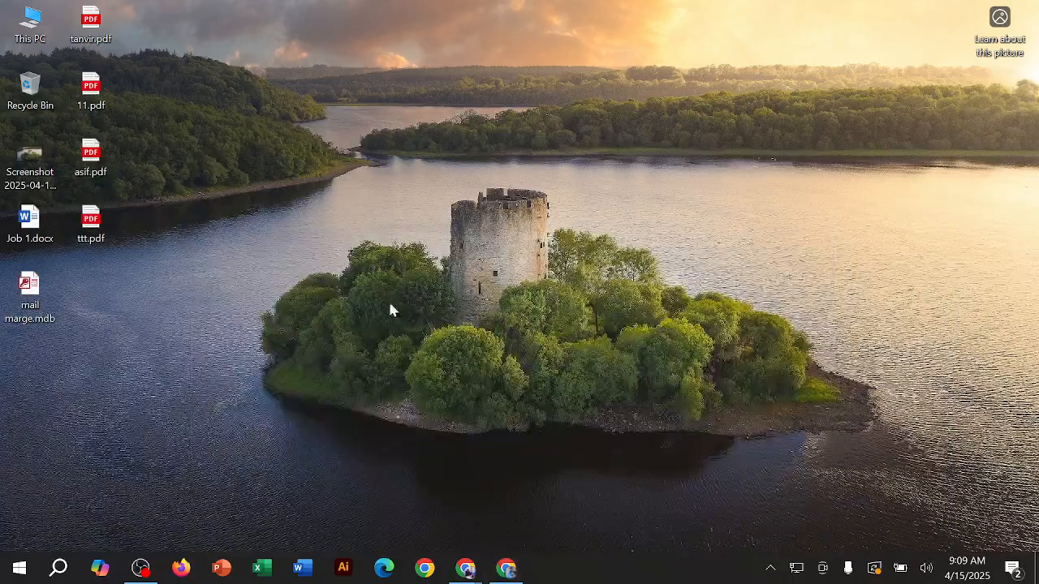
click(506, 568)
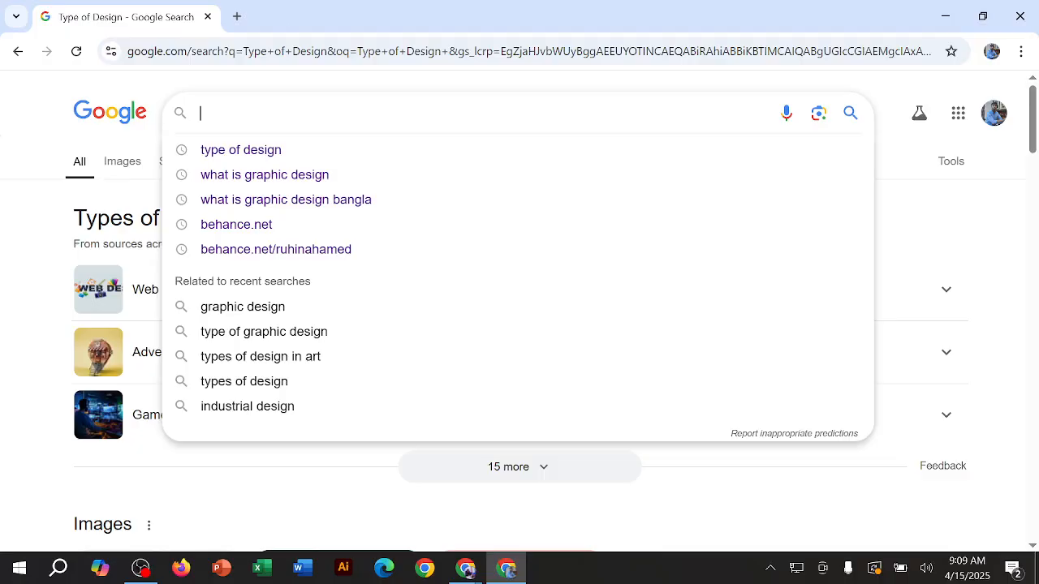
Step: Replace the results tab with a new one, search Google for "raster graphics vs vector graphics" and read the AI Overview's raster graphics definition
click(237, 16)
click(208, 16)
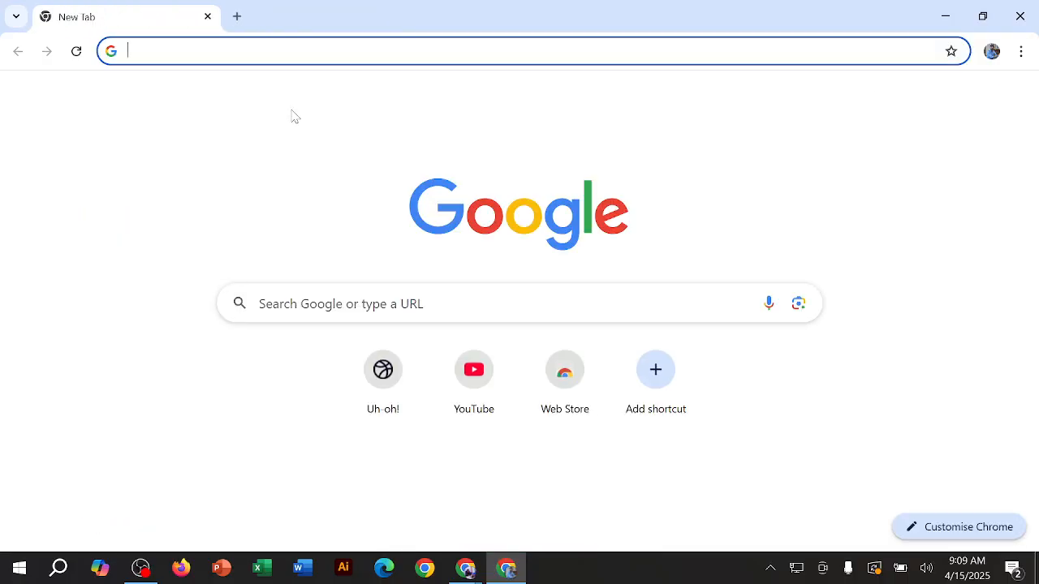
text(Rasta)
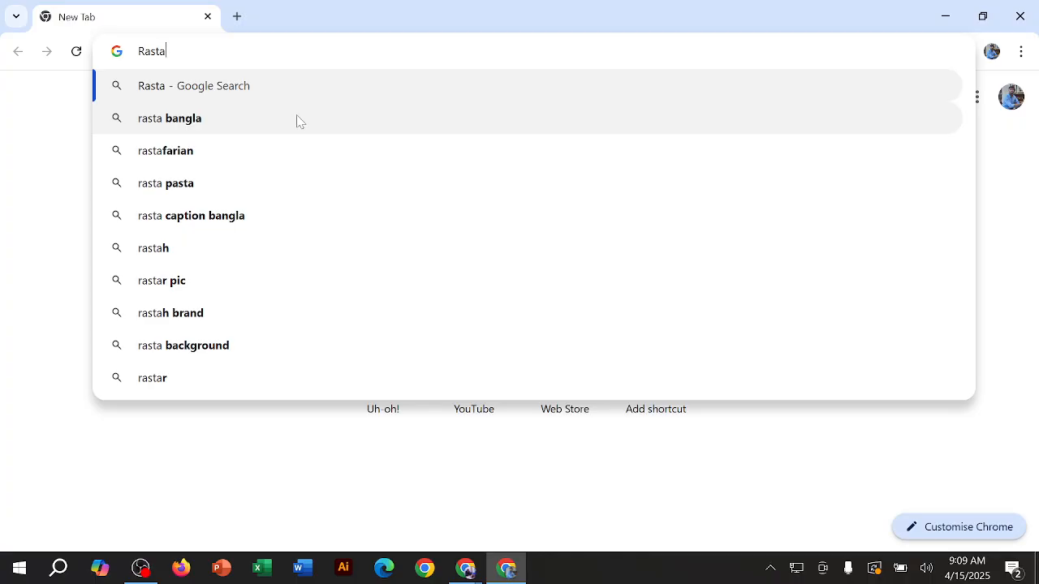
text(s=)
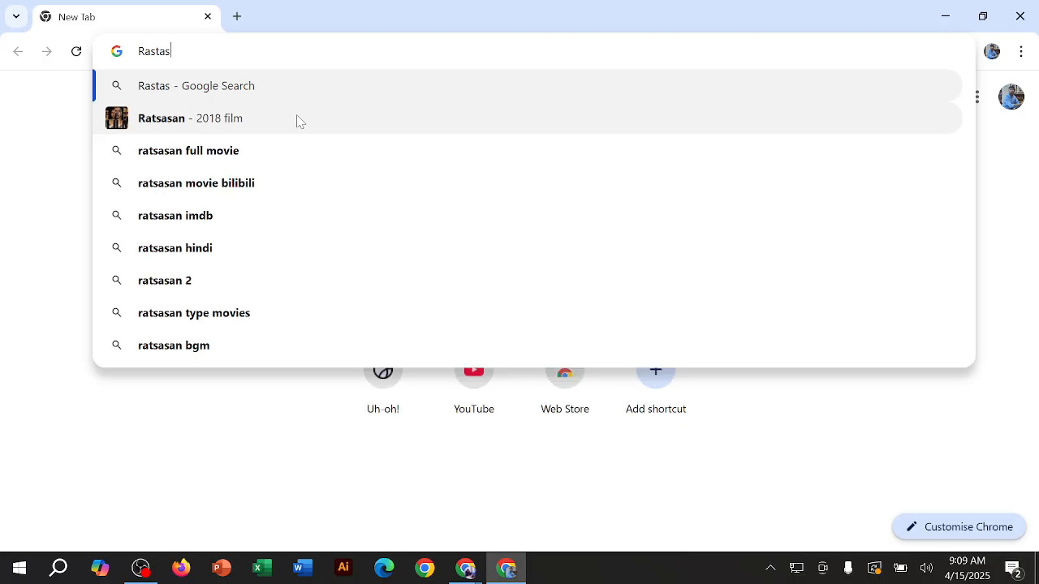
key(BackSpace)
key(BackSpace)
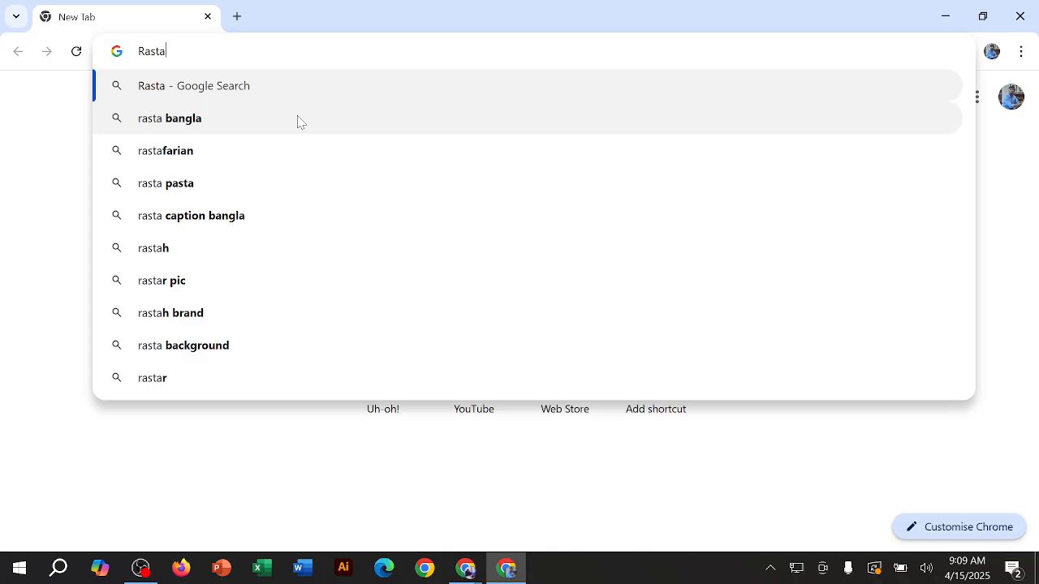
text(rs)
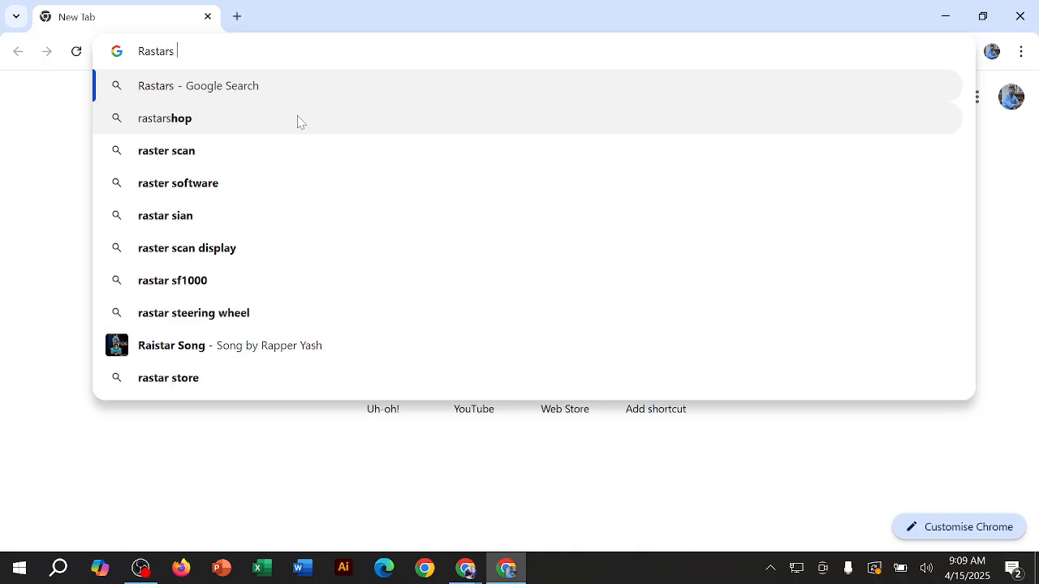
text( gra)
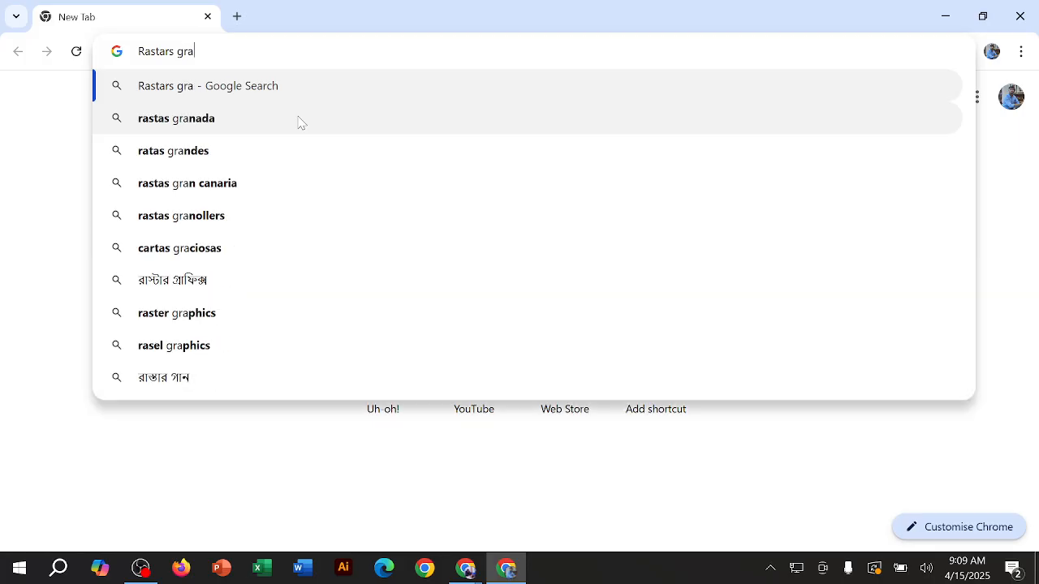
text(phic)
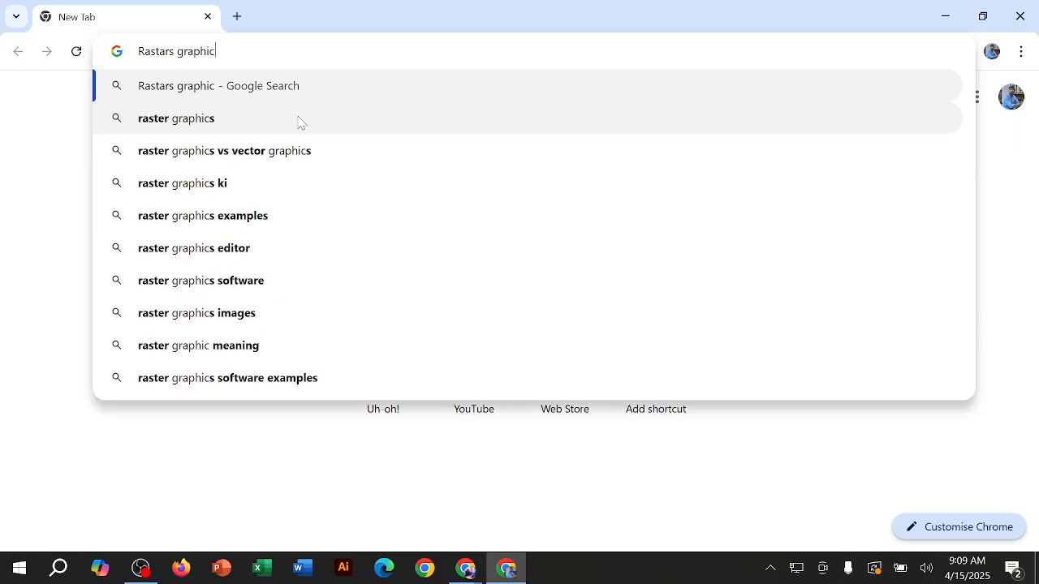
key(Down)
key(Down)
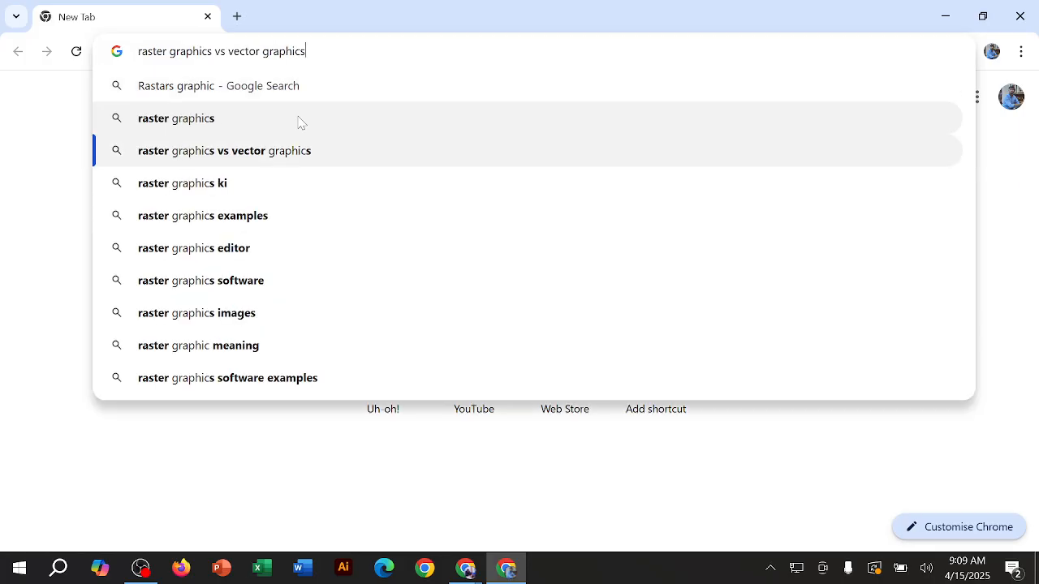
key(Return)
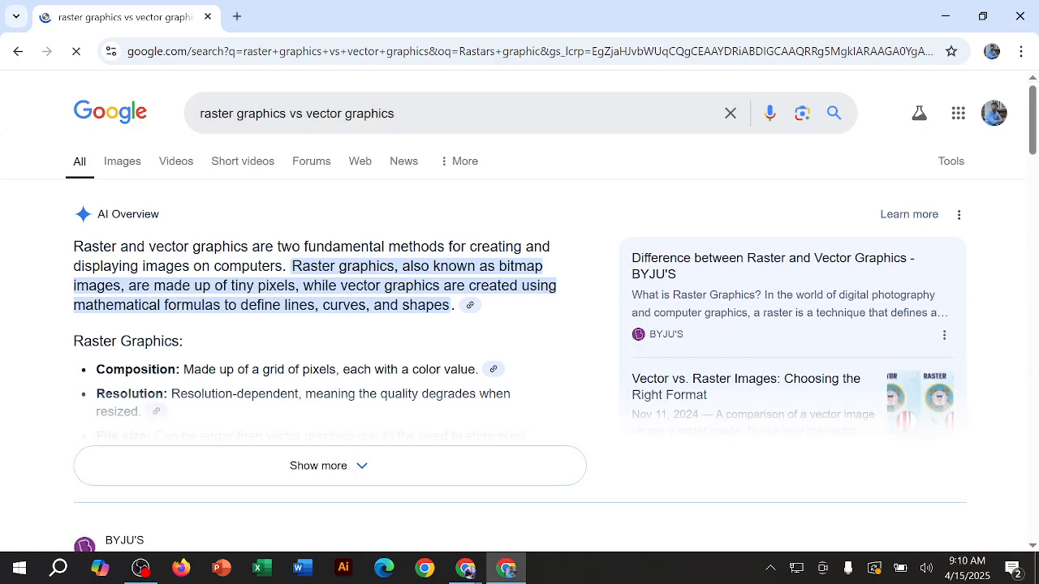
drag(292, 268, 467, 268)
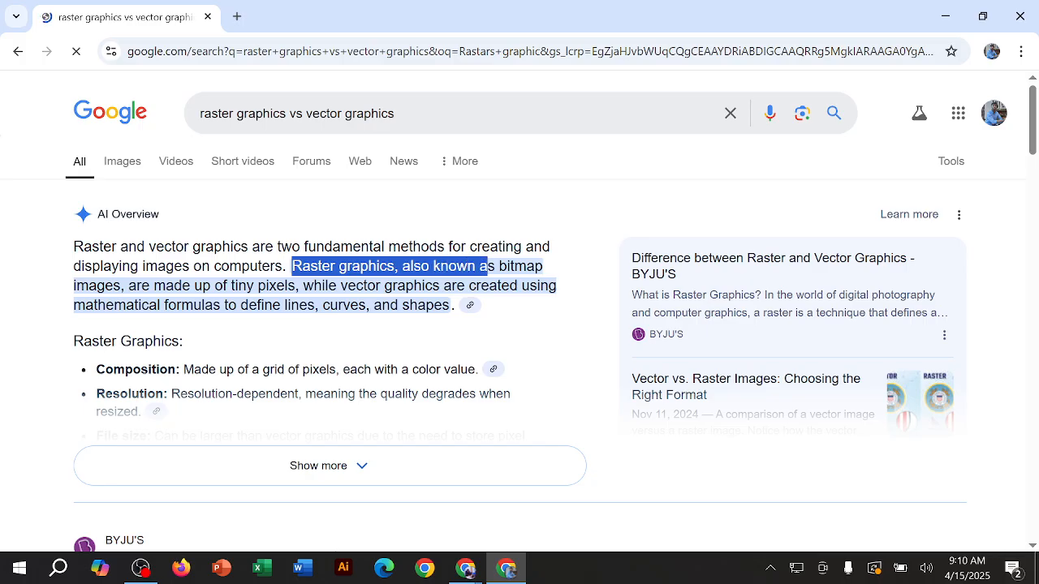
click(488, 268)
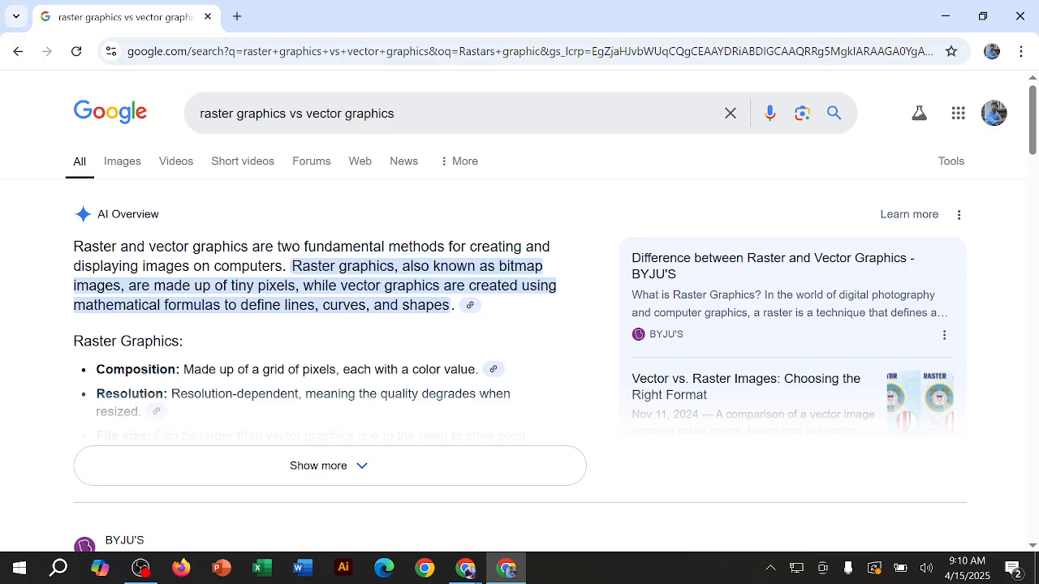
Step: Minimize the search window, refresh the desktop and switch to the Google Meet call window
click(946, 17)
right_click(410, 142)
click(536, 188)
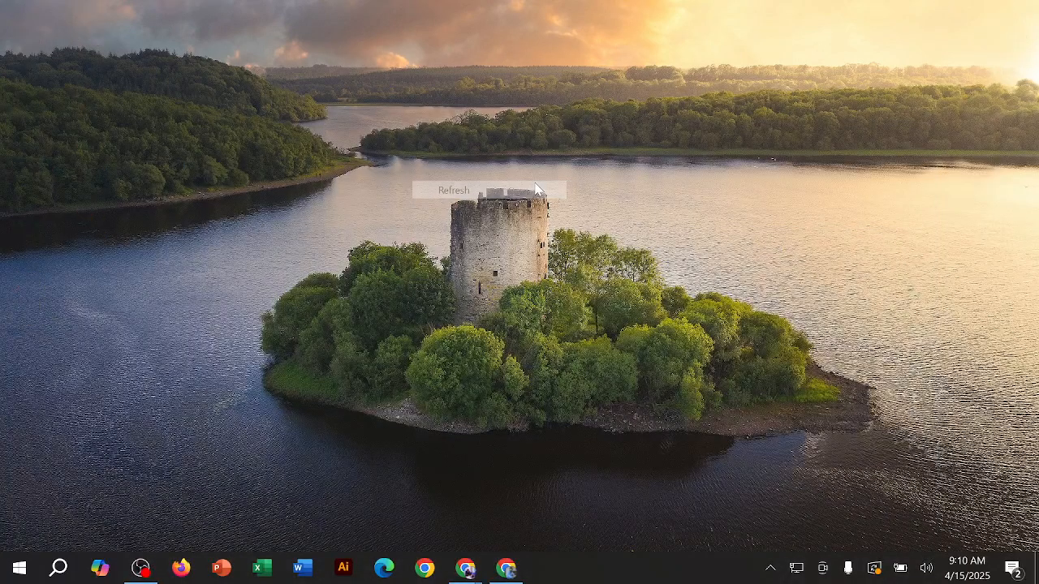
mouse_move(468, 567)
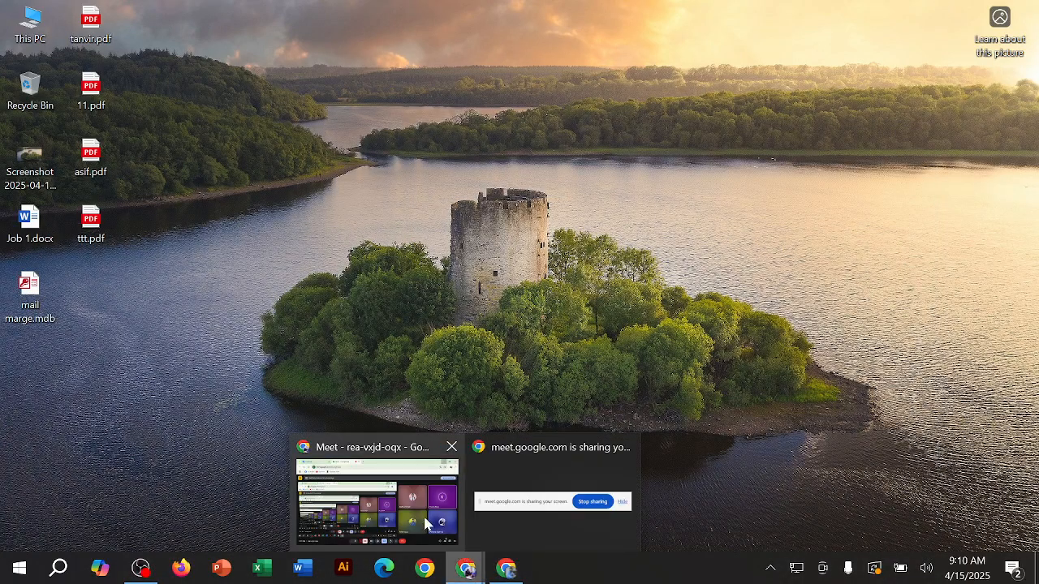
click(376, 499)
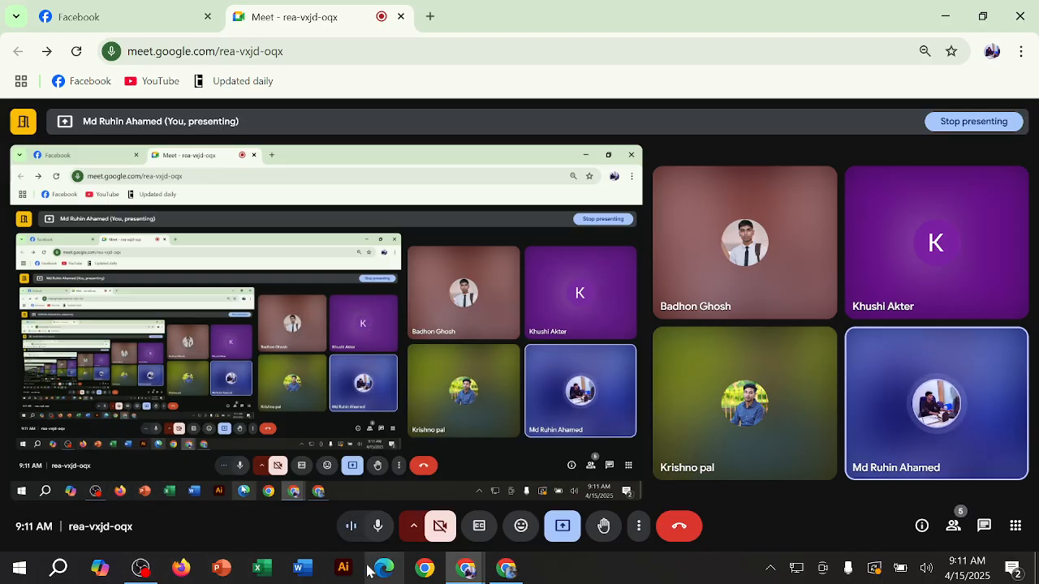
Step: Open a new tab beside the meeting, minimize the window to the desktop and close the floating Meet window
click(6, 572)
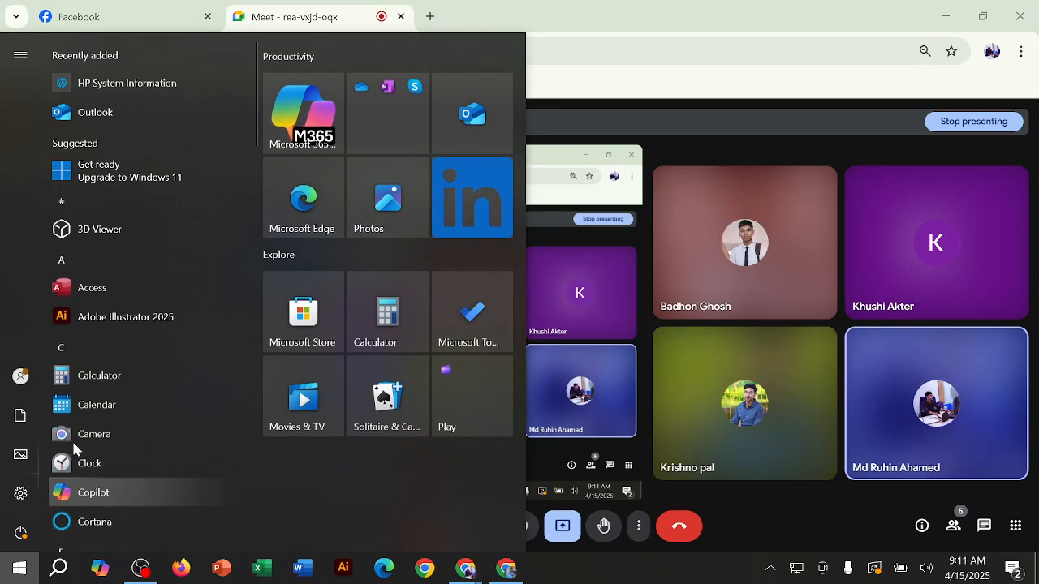
click(659, 6)
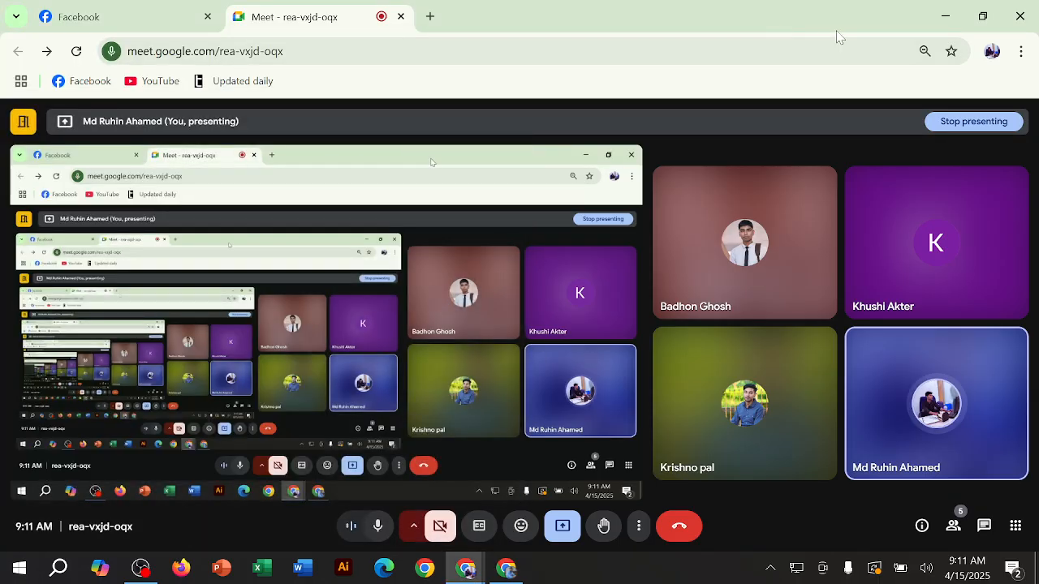
click(429, 15)
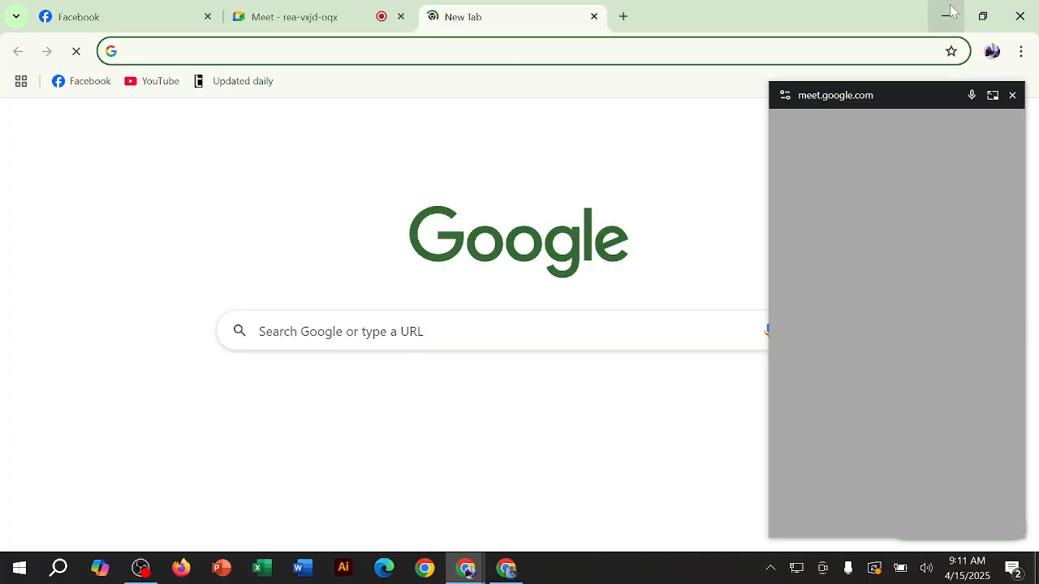
click(945, 15)
click(906, 214)
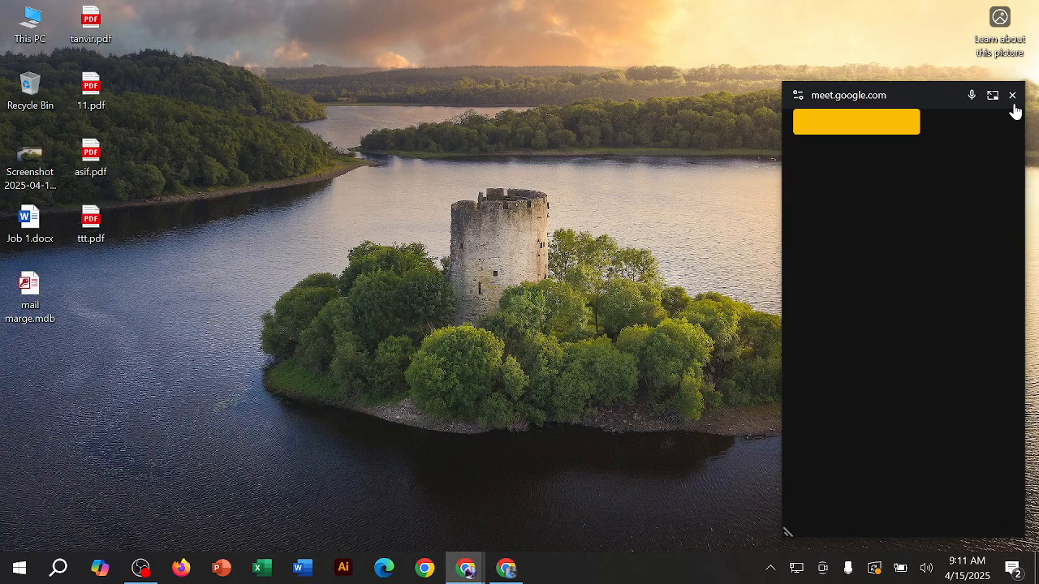
Step: Look into New Volume (E:) from This PC, close the File Explorer window and refresh the desktop
click(37, 18)
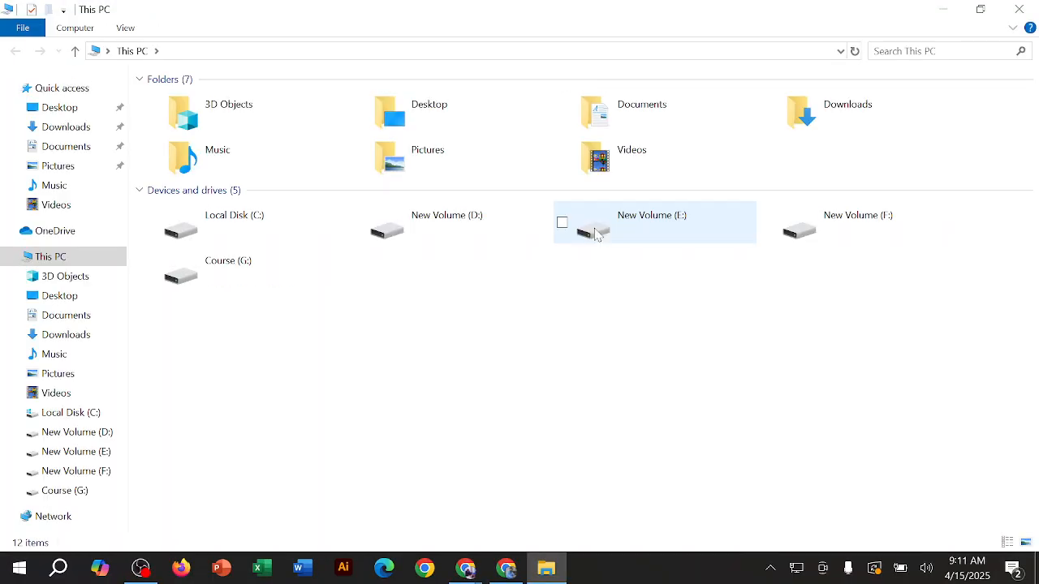
double_click(667, 250)
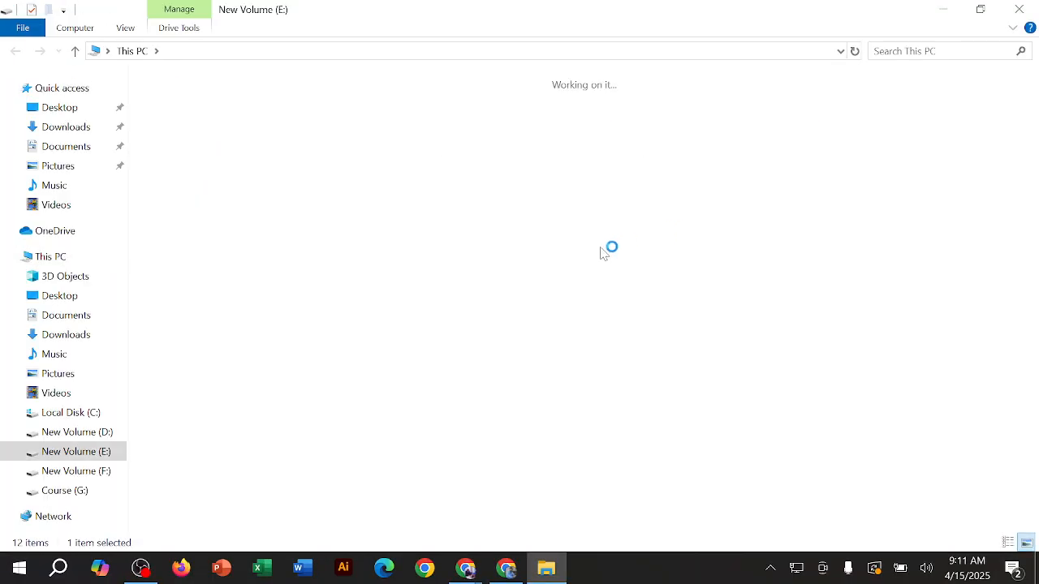
click(981, 9)
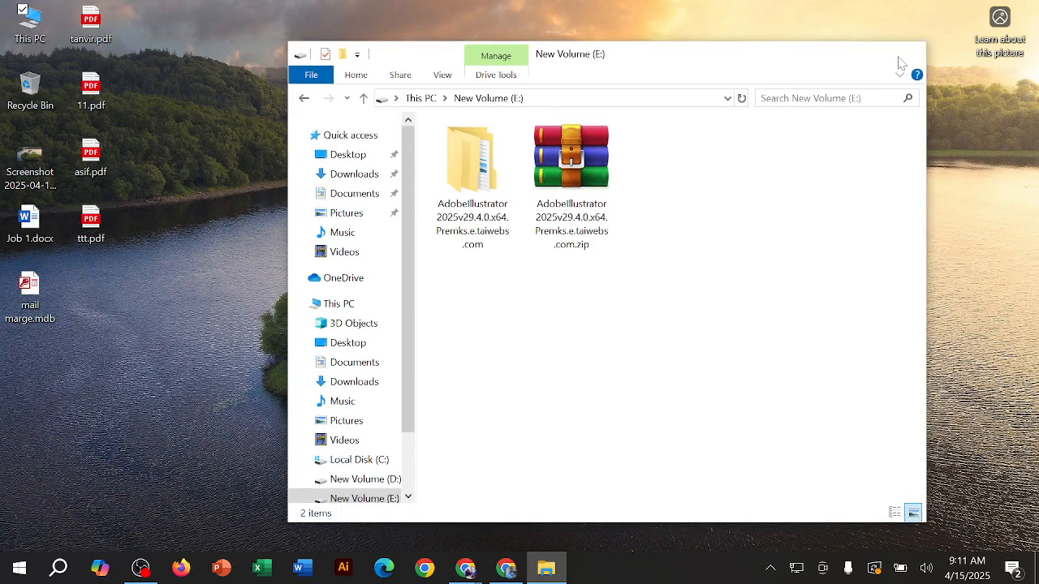
click(899, 60)
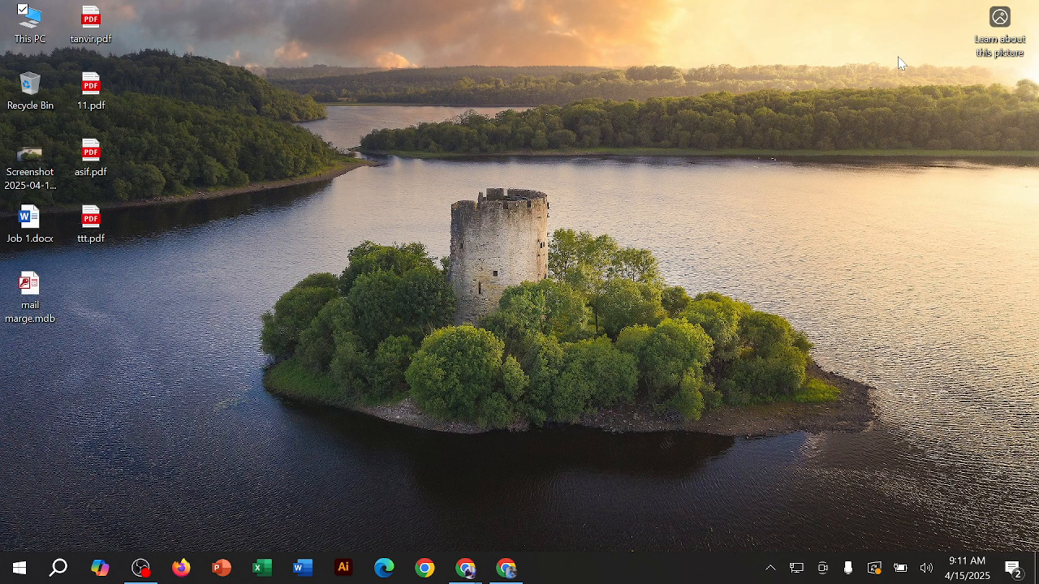
right_click(432, 110)
click(526, 161)
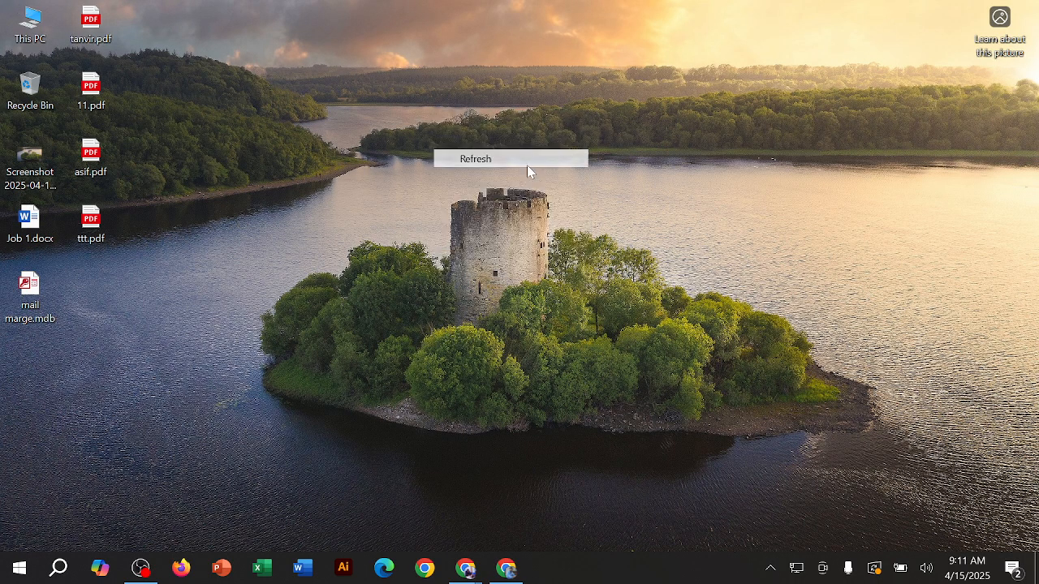
Step: Open the Ventoy (H:) drive in a maximized File Explorer window, launch its Ventoy shortcut and dismiss the AutoPlay notification
double_click(52, 34)
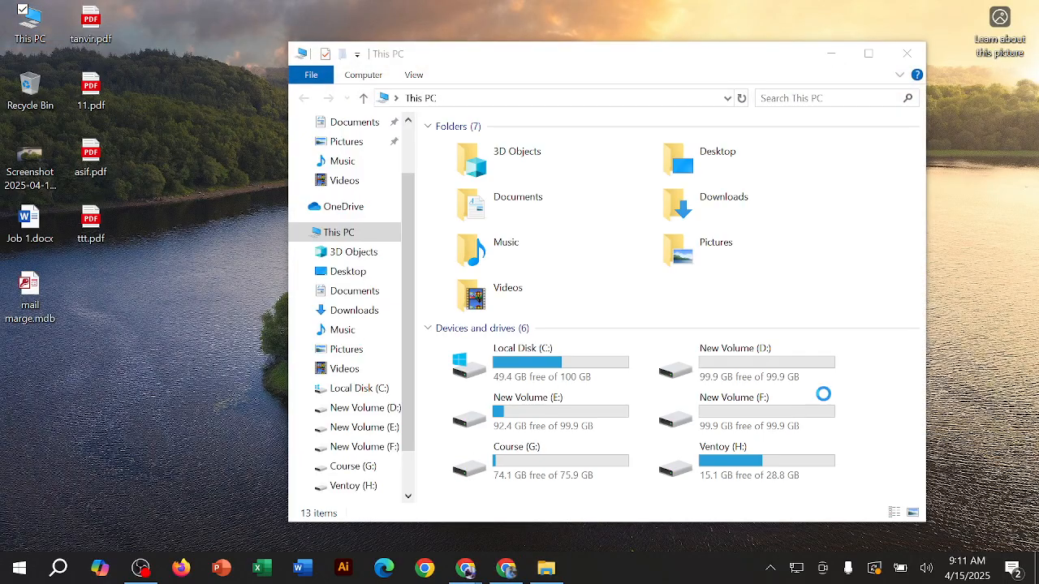
click(868, 53)
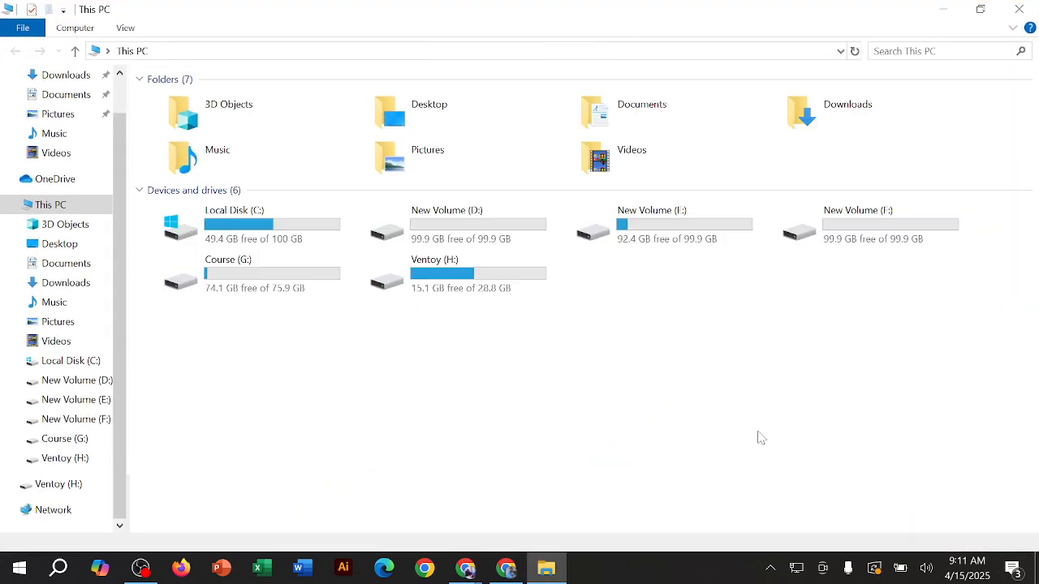
double_click(504, 267)
double_click(316, 103)
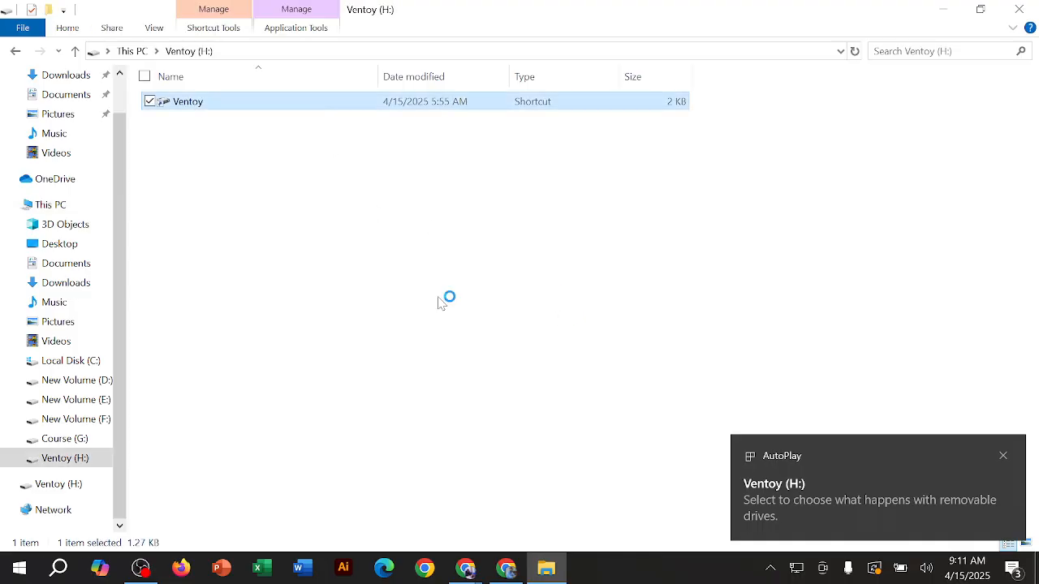
click(1005, 457)
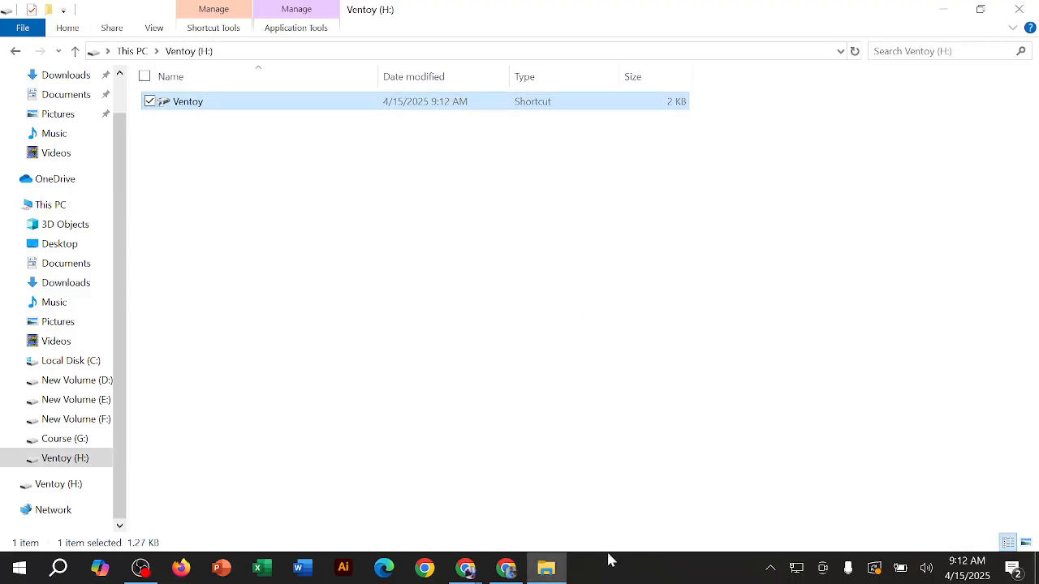
Step: Switch to the separate window showing the Ventoy folder's contents and maximize it
click(559, 567)
click(558, 566)
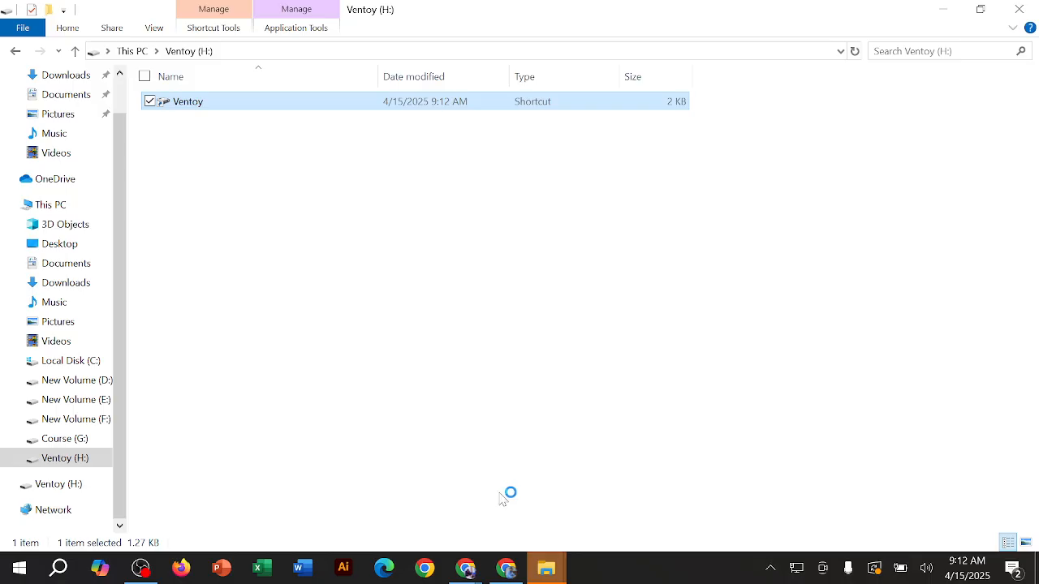
click(545, 567)
click(602, 517)
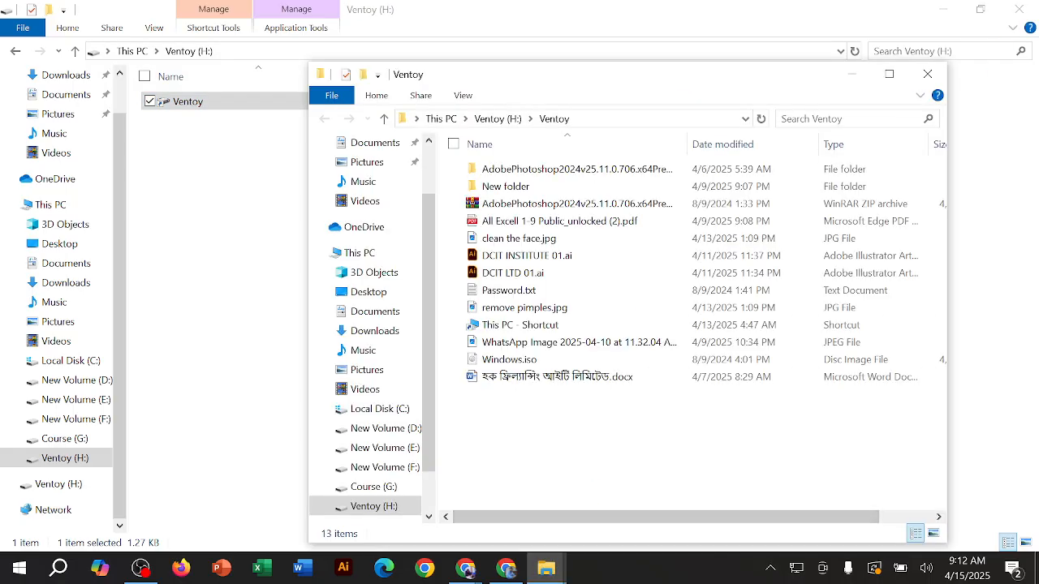
double_click(896, 71)
click(251, 137)
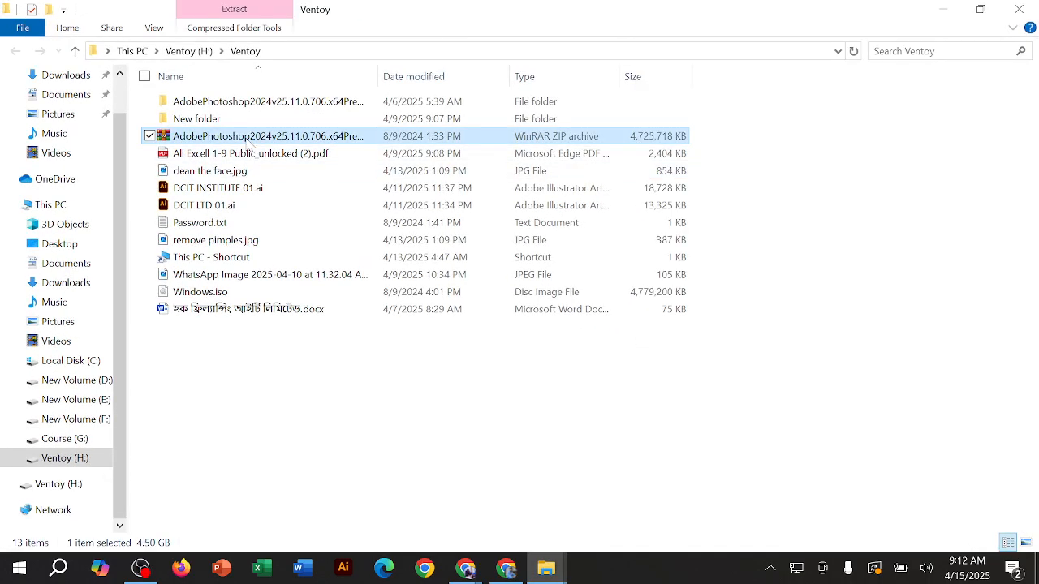
click(544, 574)
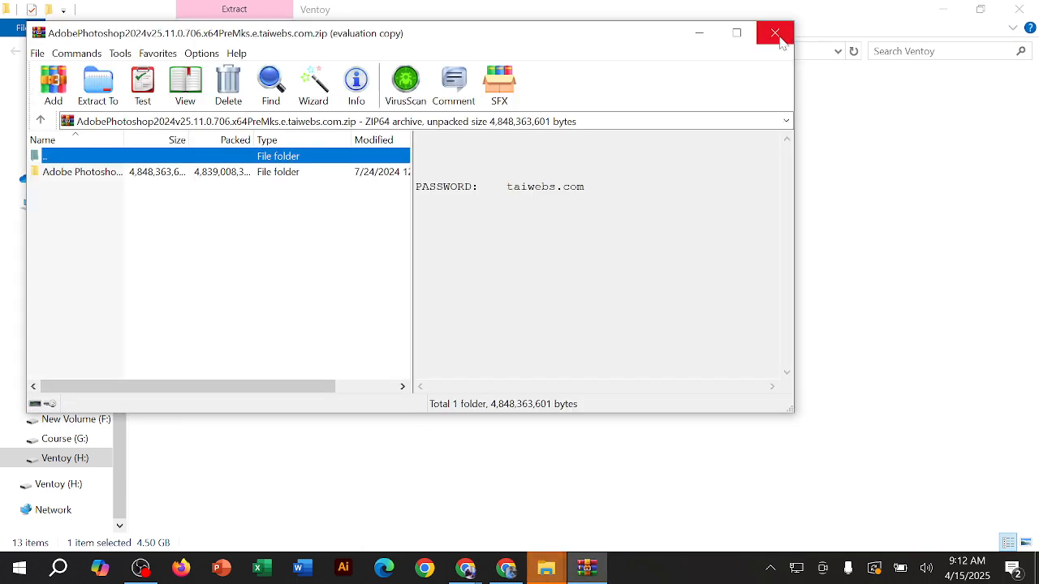
click(778, 33)
Step: Open the extracted AdobePhotoshop2024 folder, go down to its Adobe 2024 subfolder and launch Set-up.exe
double_click(248, 101)
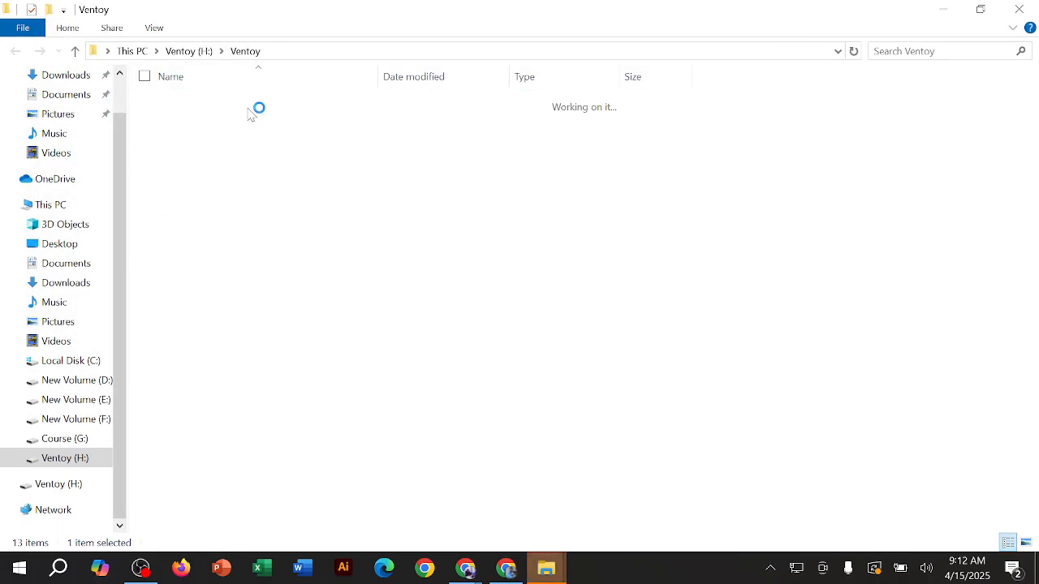
double_click(305, 109)
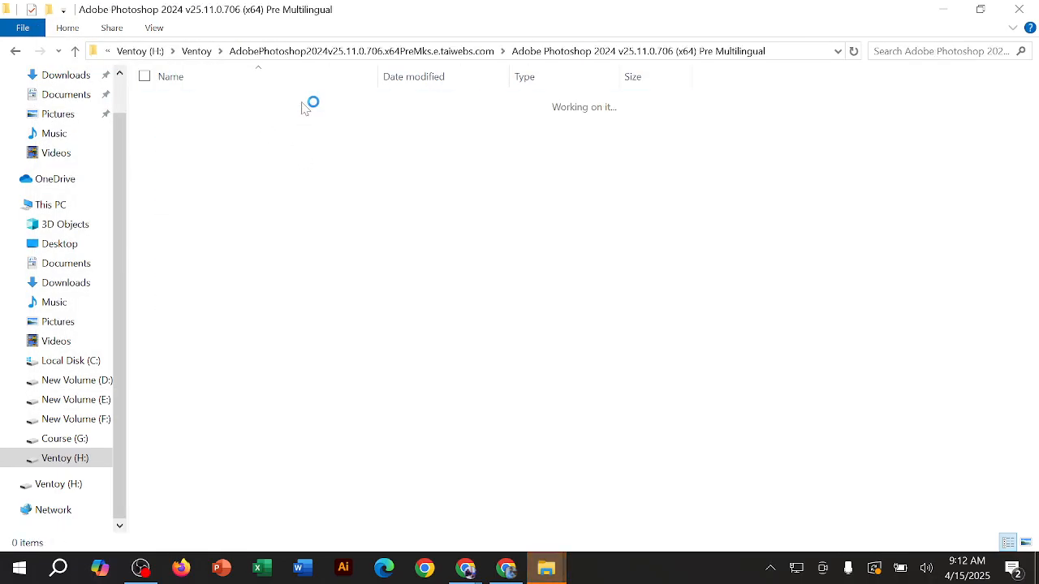
double_click(251, 108)
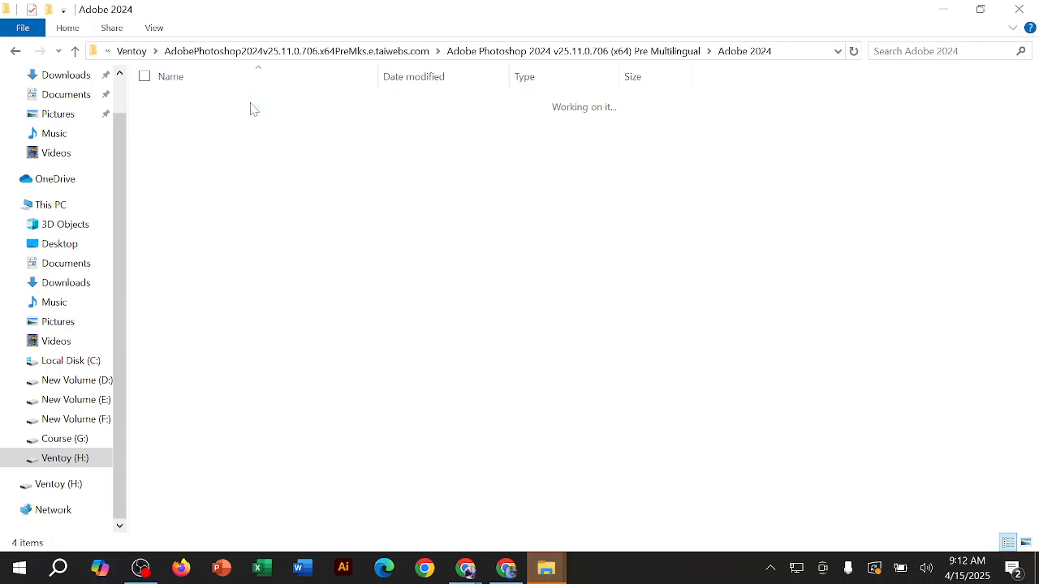
click(261, 163)
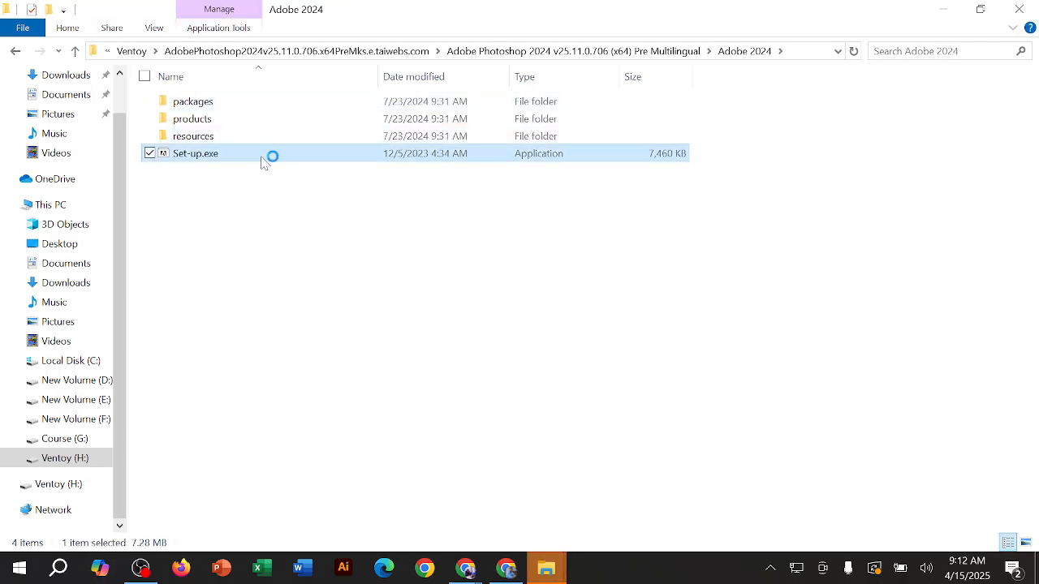
Step: Bring up the Adobe Photoshop 2024 Installer window and start the installation
click(546, 568)
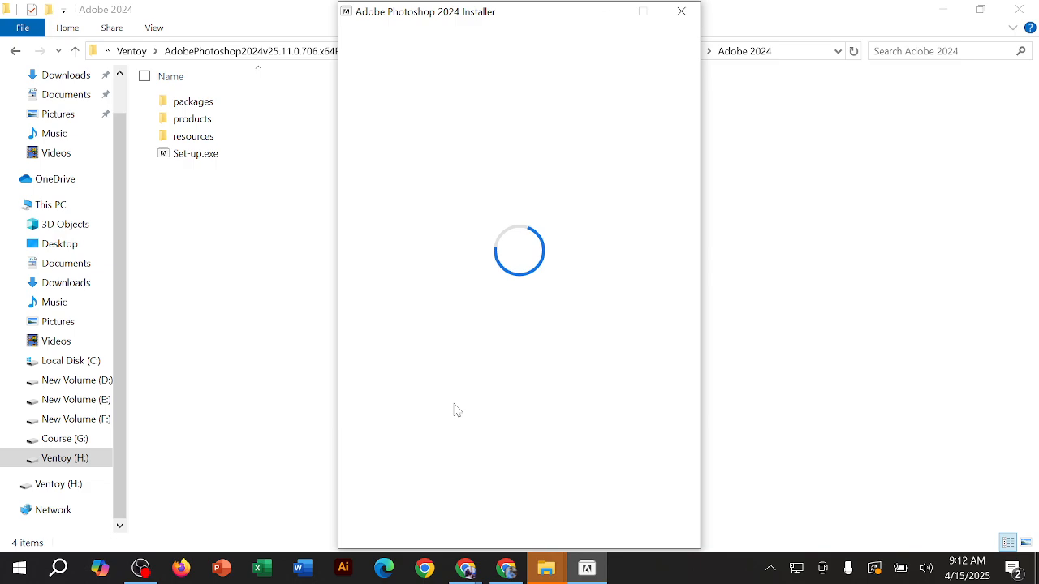
click(520, 490)
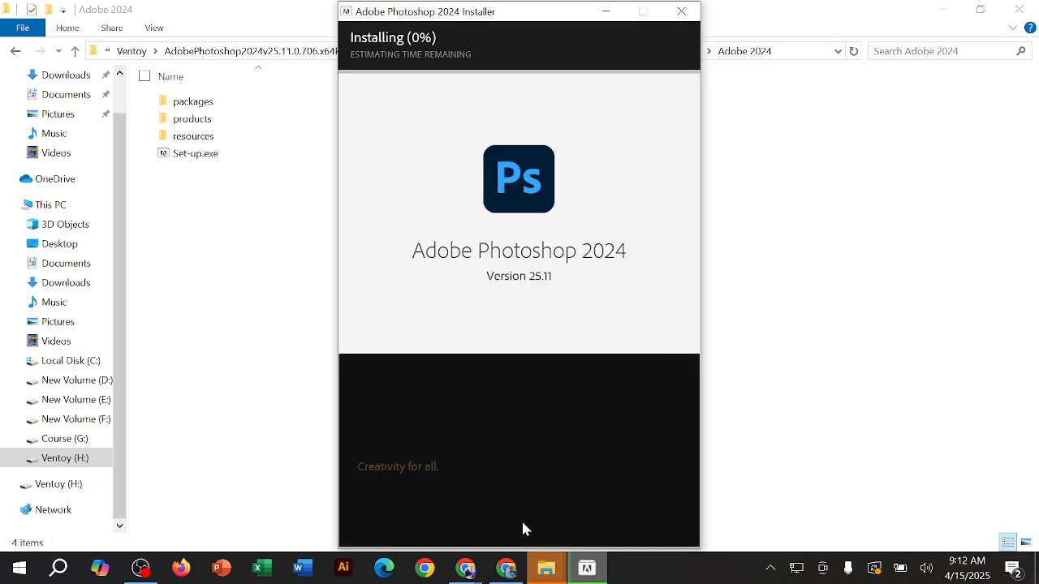
Step: Switch to the Chrome window with the class call, close its empty new tab and show the Meet tab
mouse_move(465, 568)
click(431, 504)
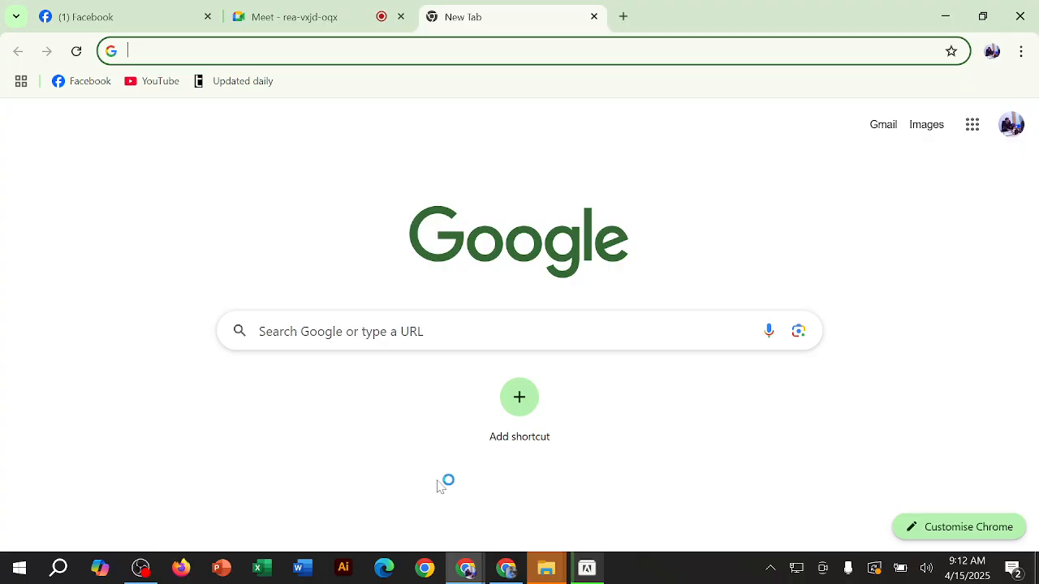
click(591, 18)
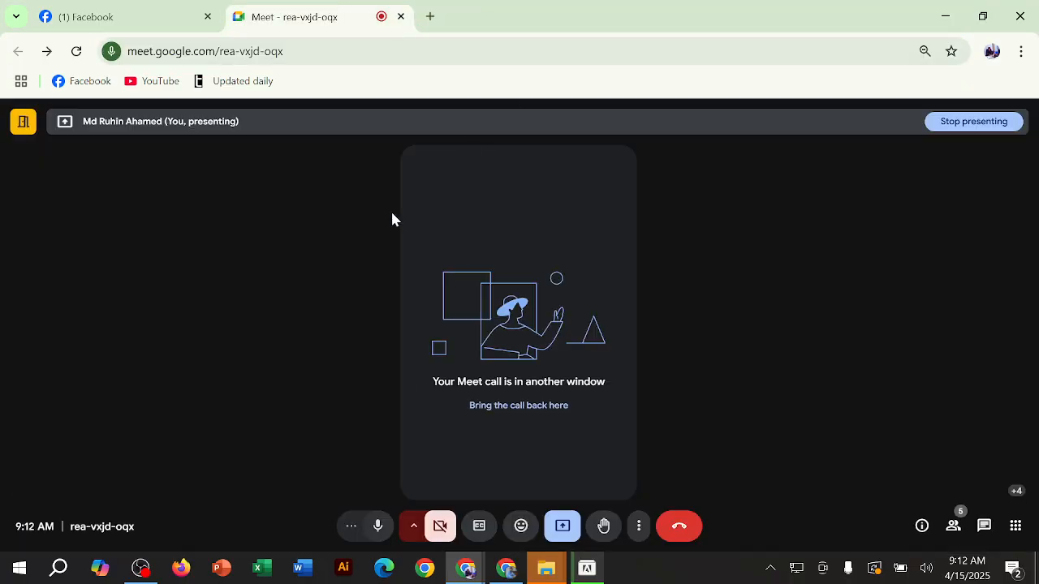
click(186, 16)
click(299, 16)
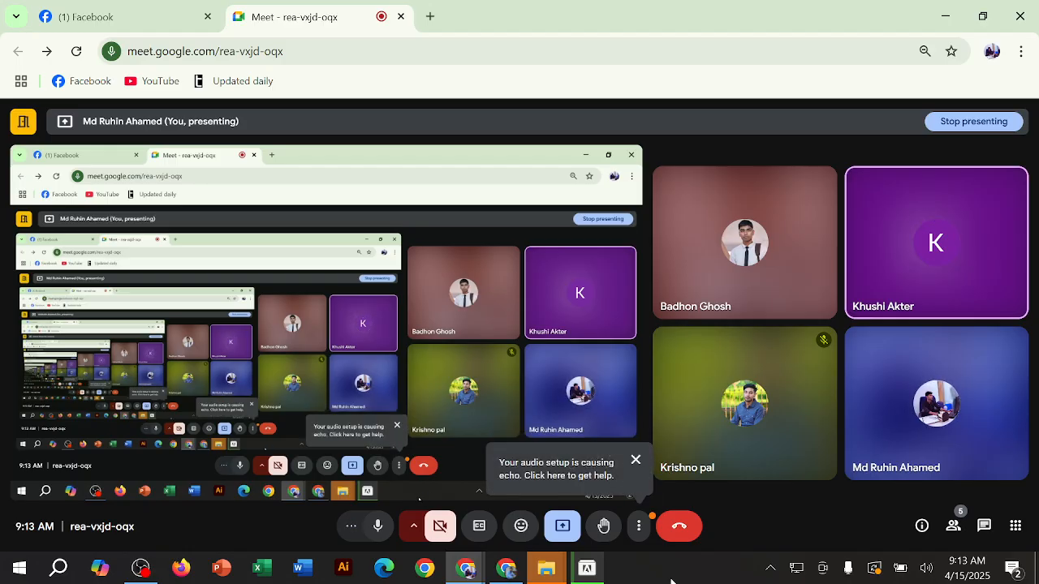
Step: Check the Photoshop installer's progress over the Meet call and minimize the Chrome window
click(586, 570)
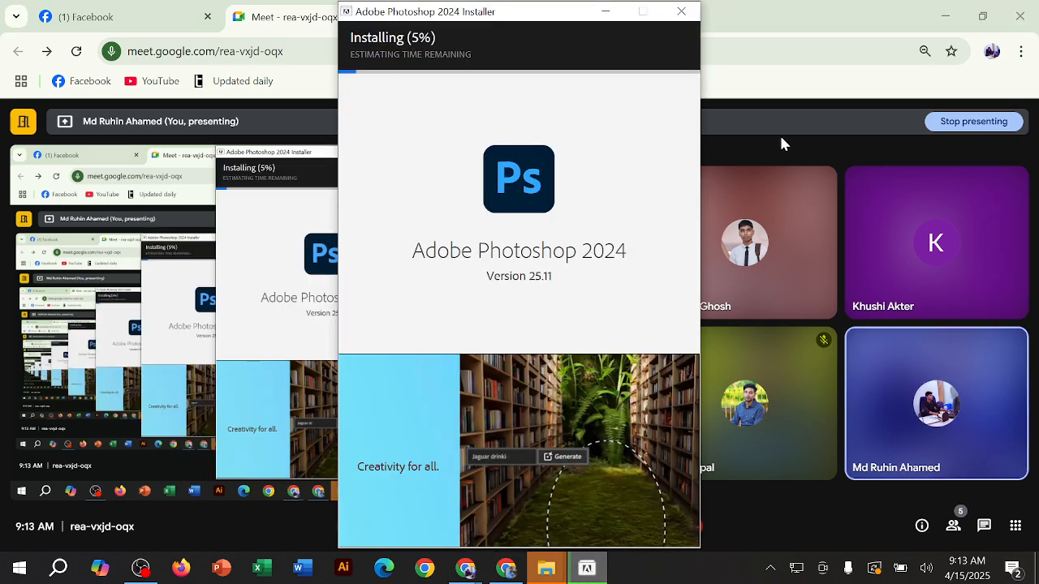
click(857, 32)
click(945, 16)
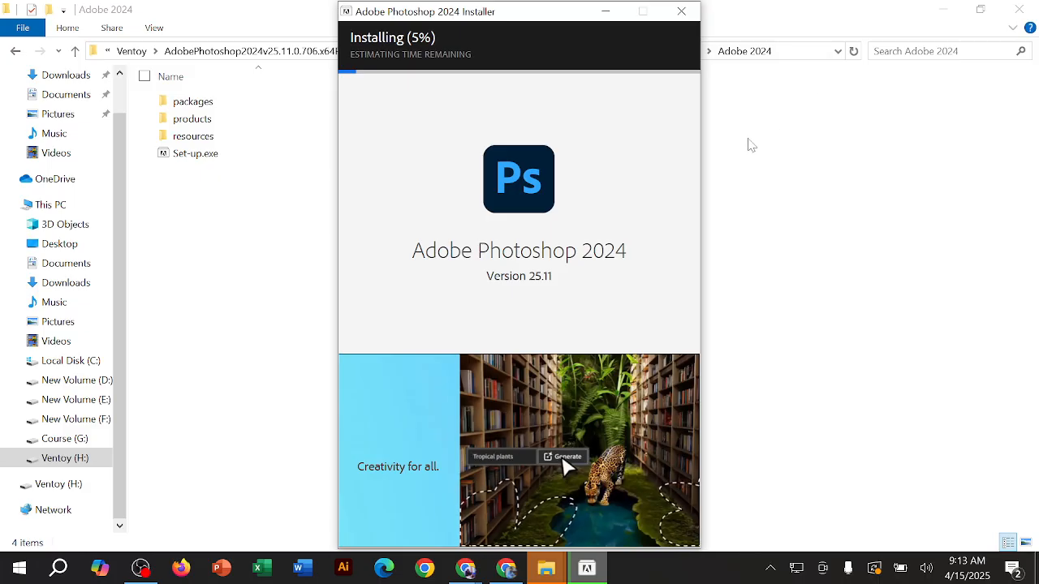
Step: Clear the desktop by minimizing the Adobe 2024 folder window and closing both Ventoy windows, and refresh the desktop
click(939, 14)
click(939, 15)
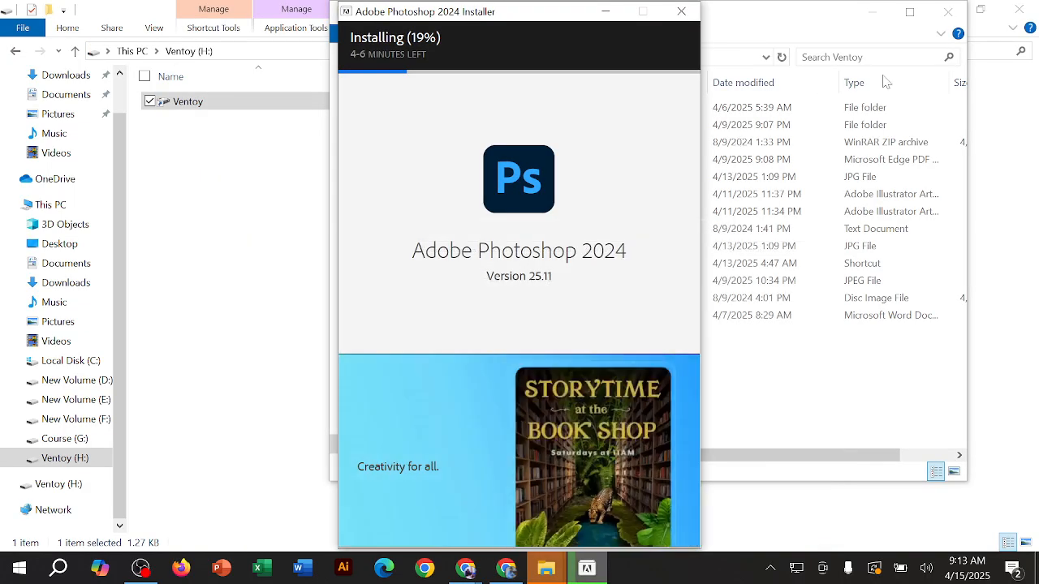
click(948, 9)
click(1017, 9)
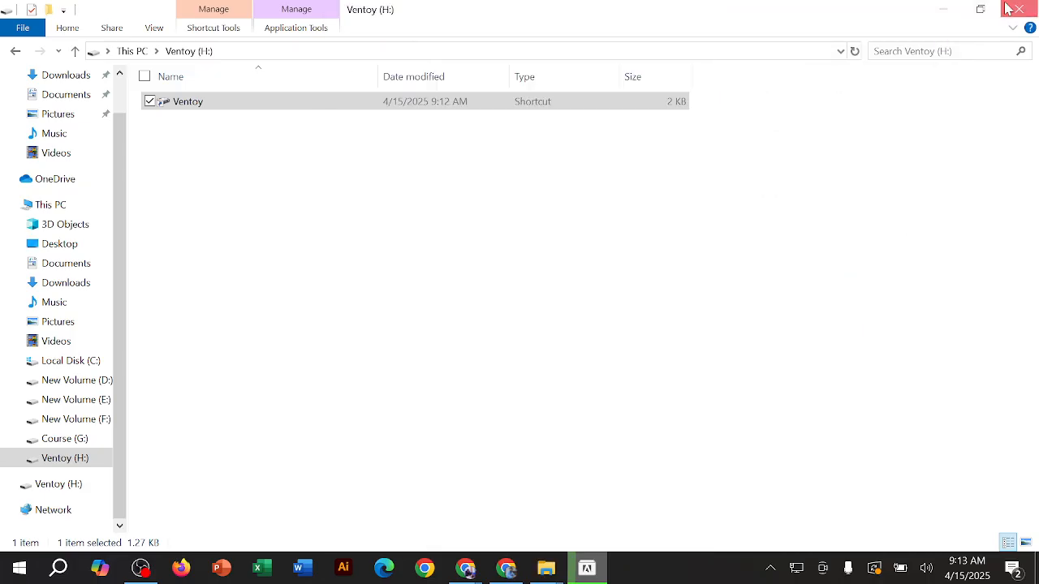
right_click(834, 73)
click(772, 126)
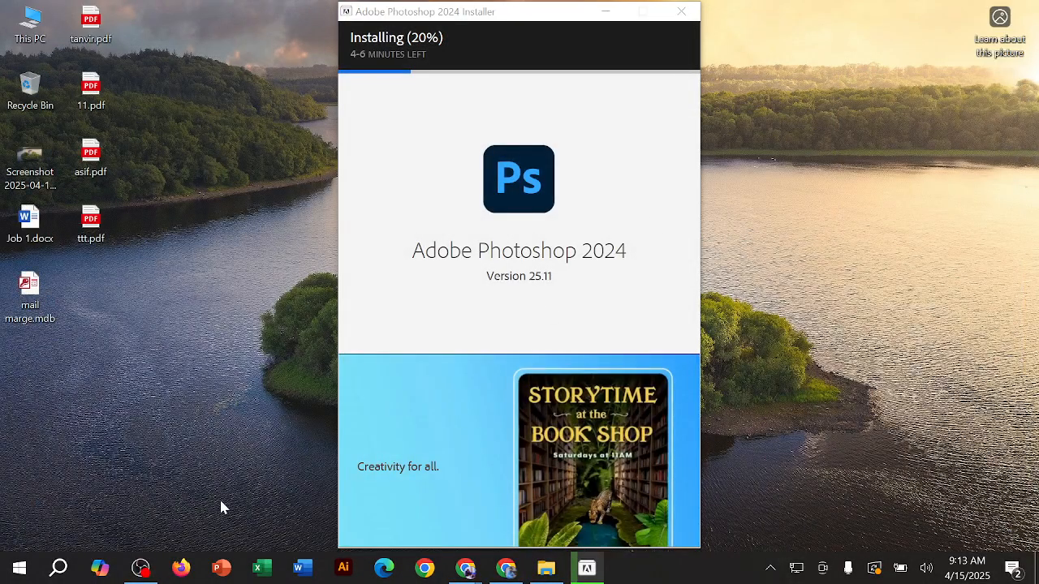
Step: Launch Adobe Illustrator, then minimize both its window and the Photoshop installer
click(342, 572)
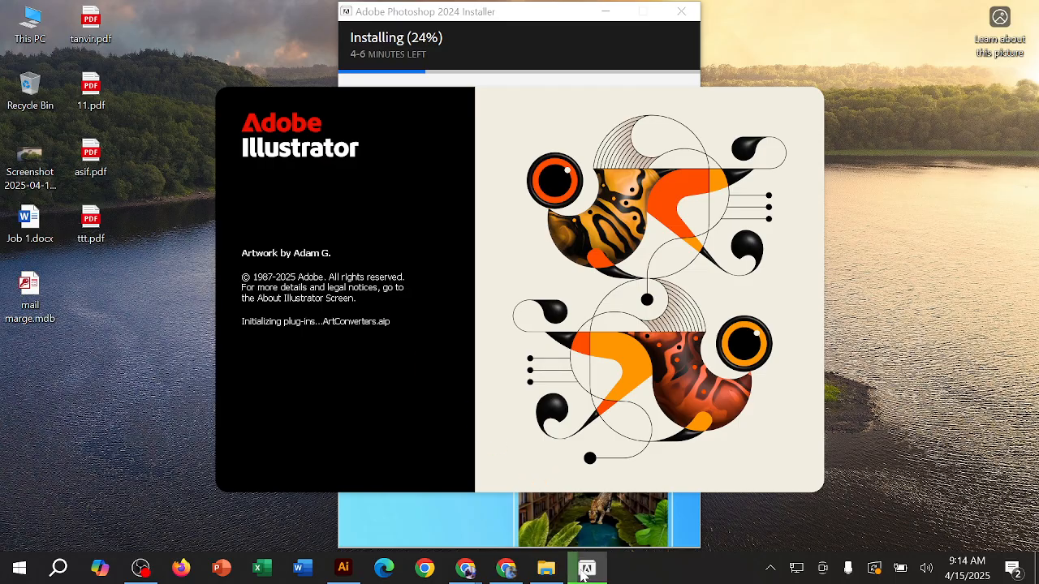
mouse_move(581, 573)
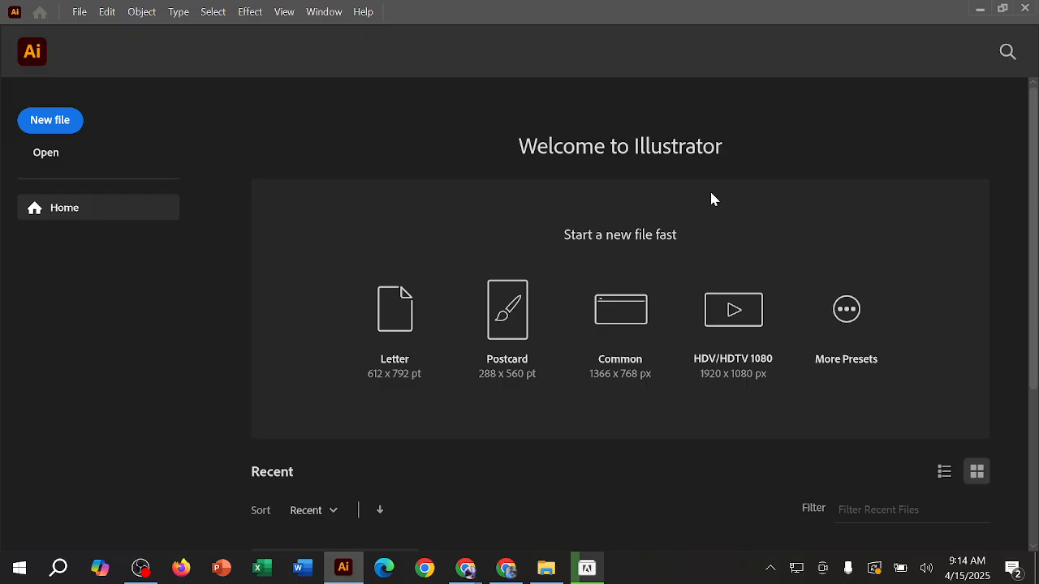
click(979, 11)
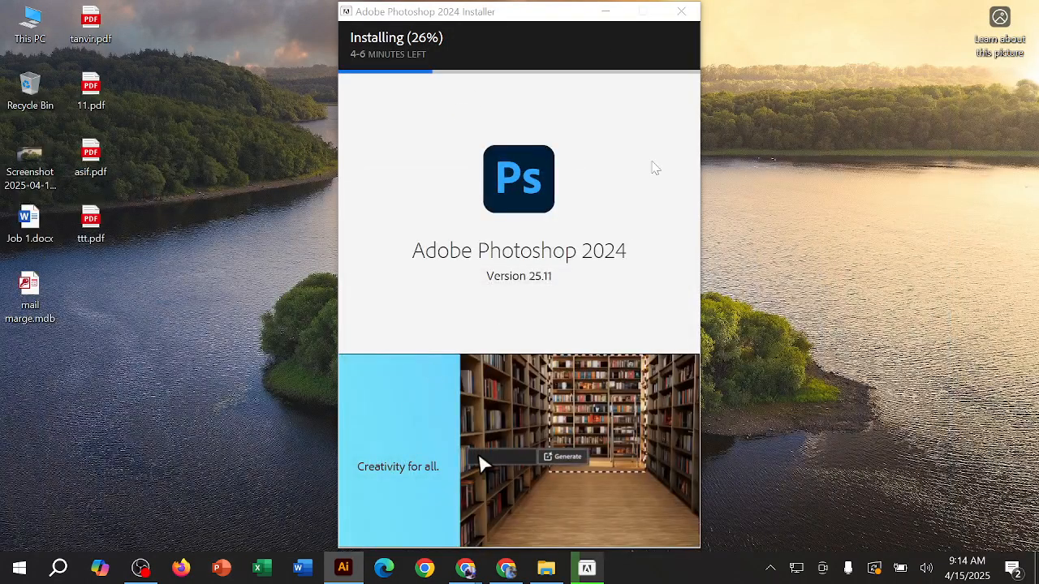
click(606, 12)
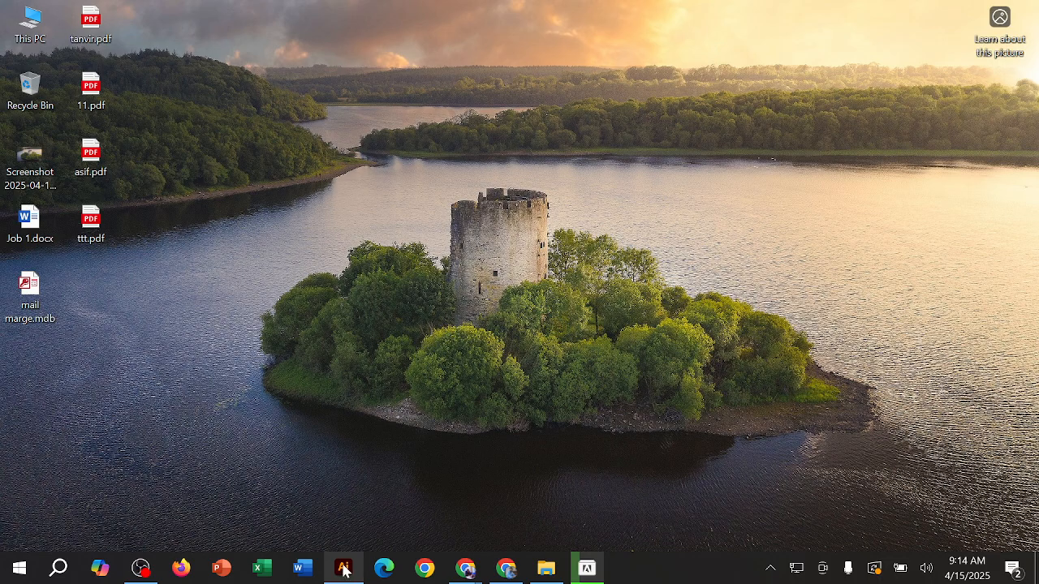
Step: Restore the Adobe Illustrator 2025 window, check the Photoshop installer's progress and minimize the installer again
mouse_move(344, 570)
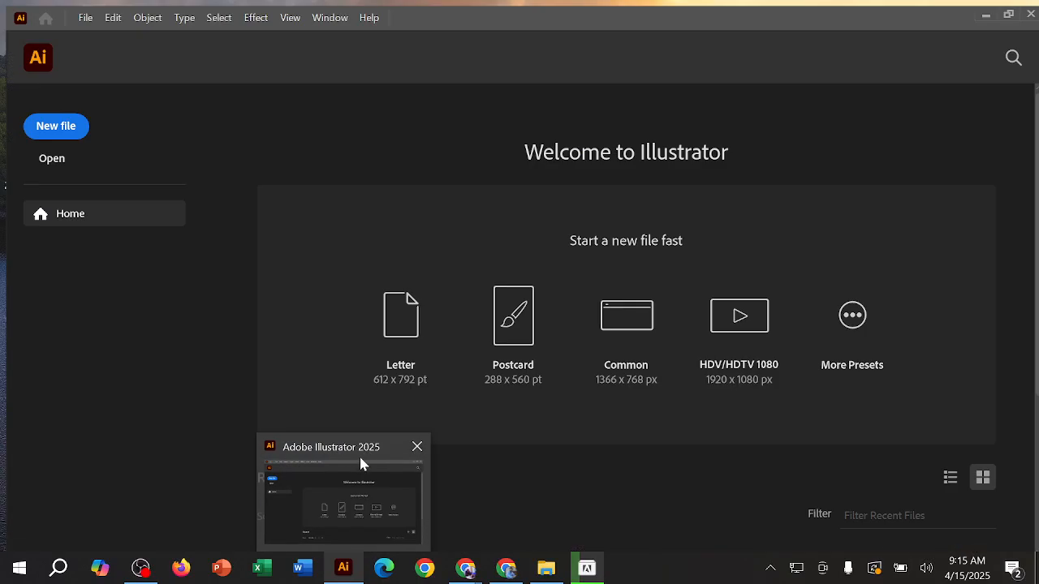
click(360, 469)
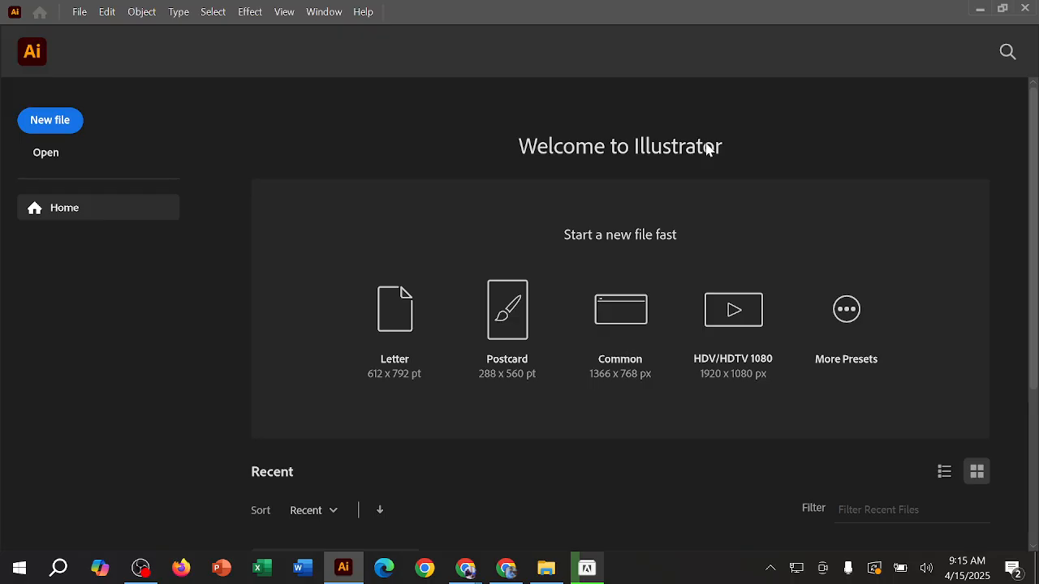
click(587, 568)
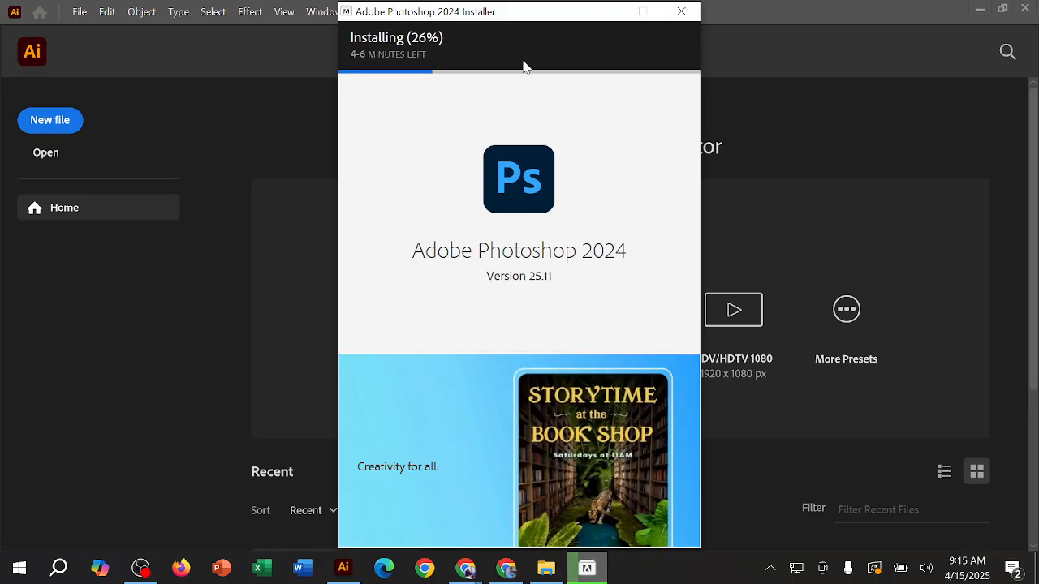
click(603, 11)
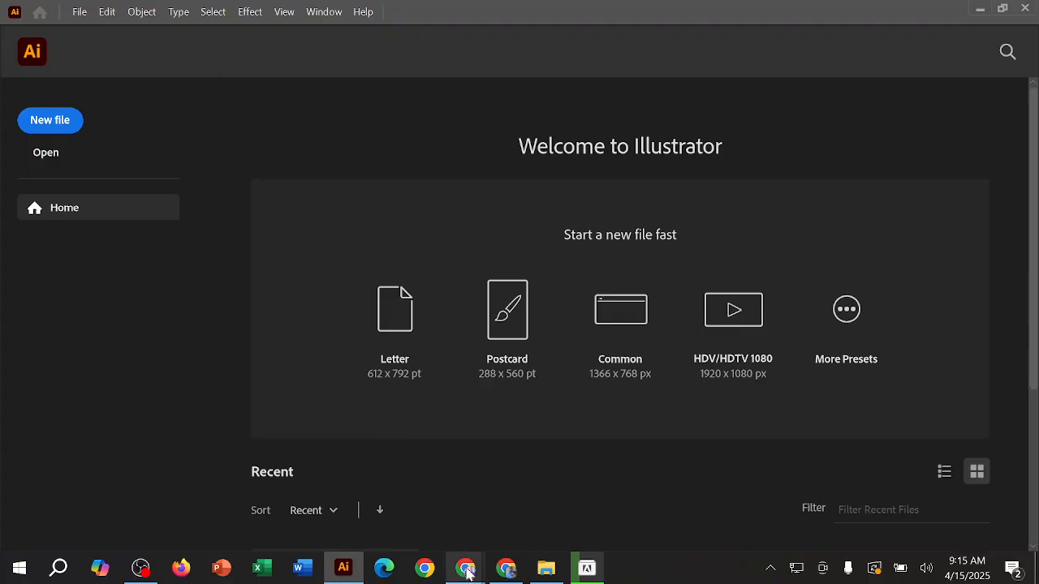
Step: Switch to Facebook in Chrome, close the floating Meet window and look into the Graphics Design group chat's settings
click(403, 520)
click(173, 9)
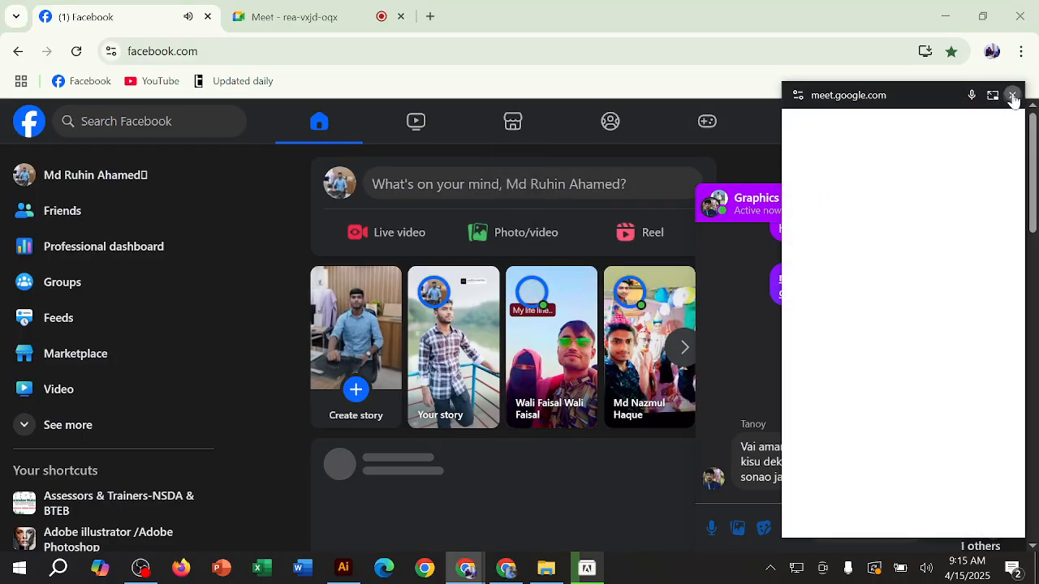
click(1012, 94)
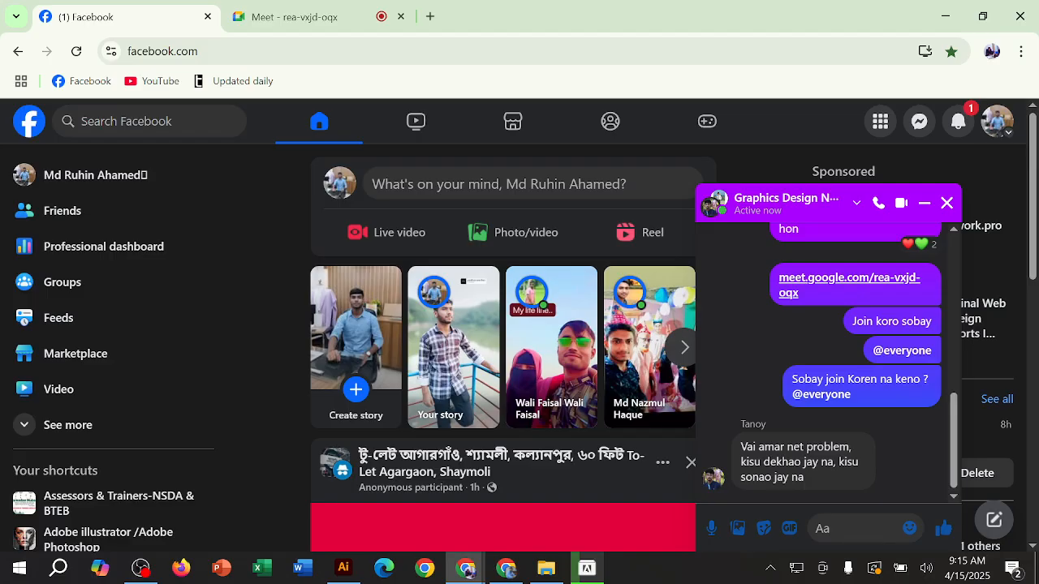
click(852, 528)
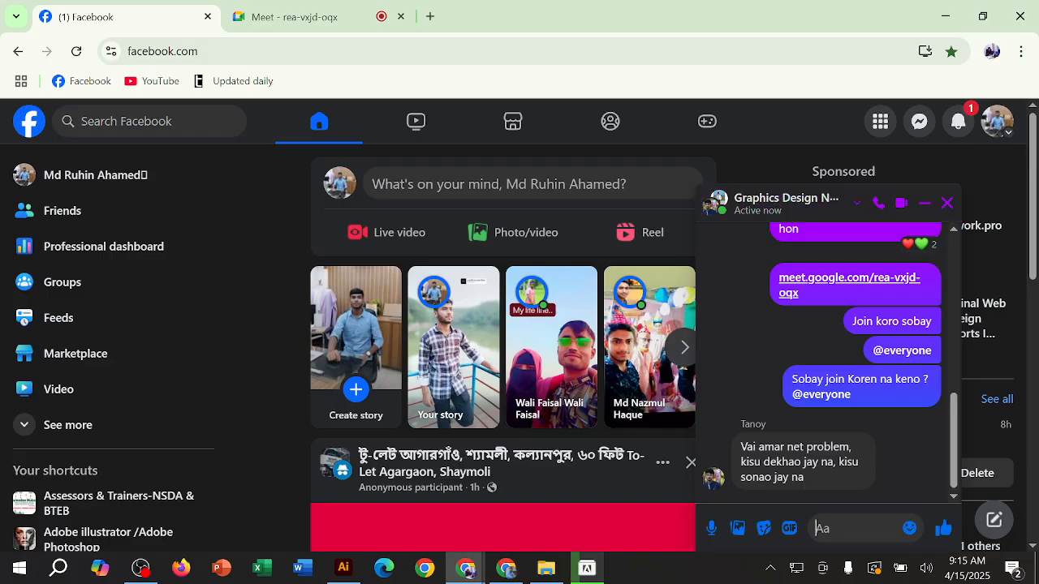
click(823, 203)
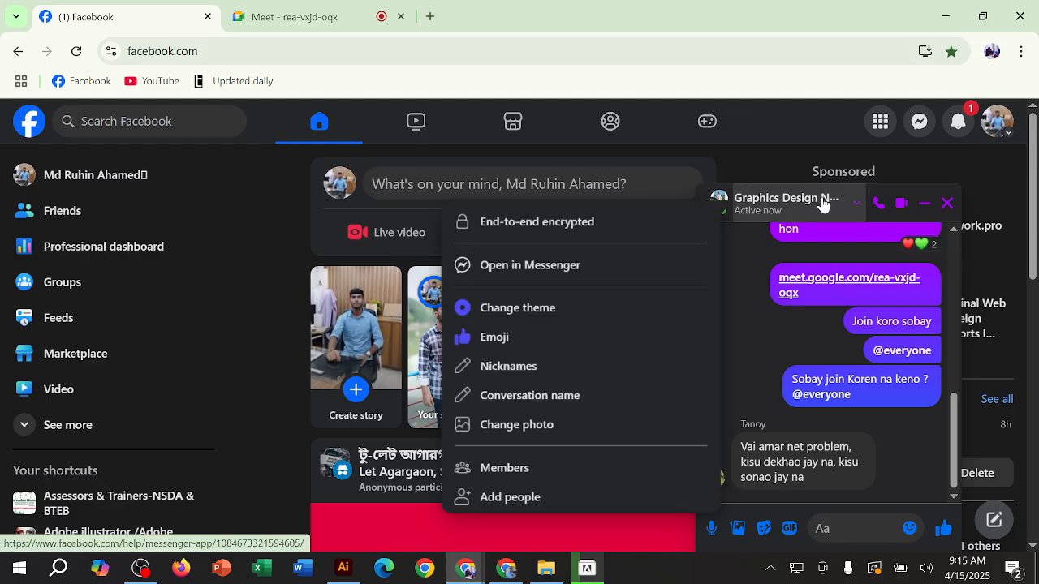
click(823, 203)
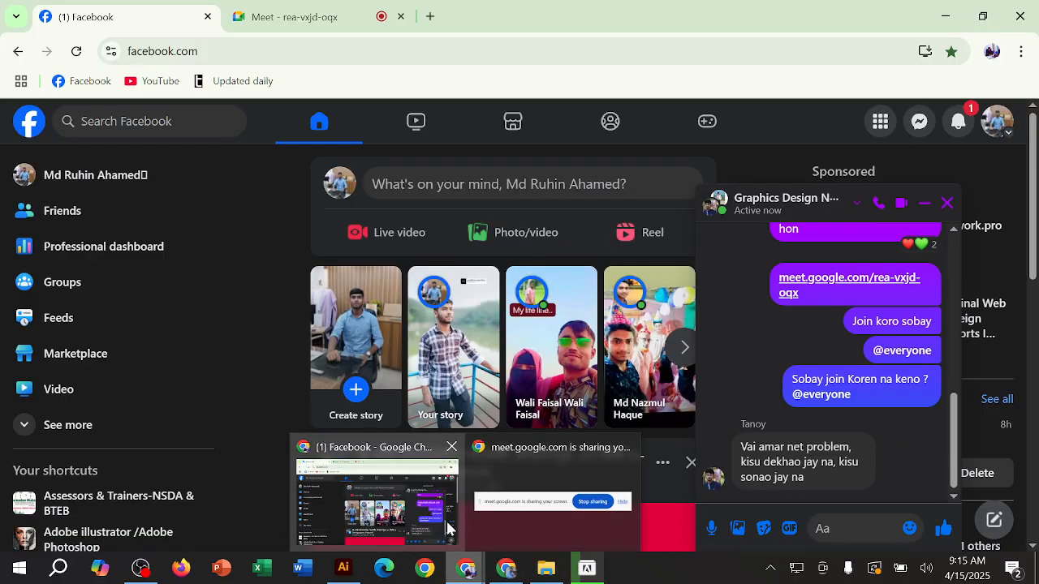
Step: Return to the Meet tab to view the call participants, then minimize Chrome to get back to Illustrator
click(296, 10)
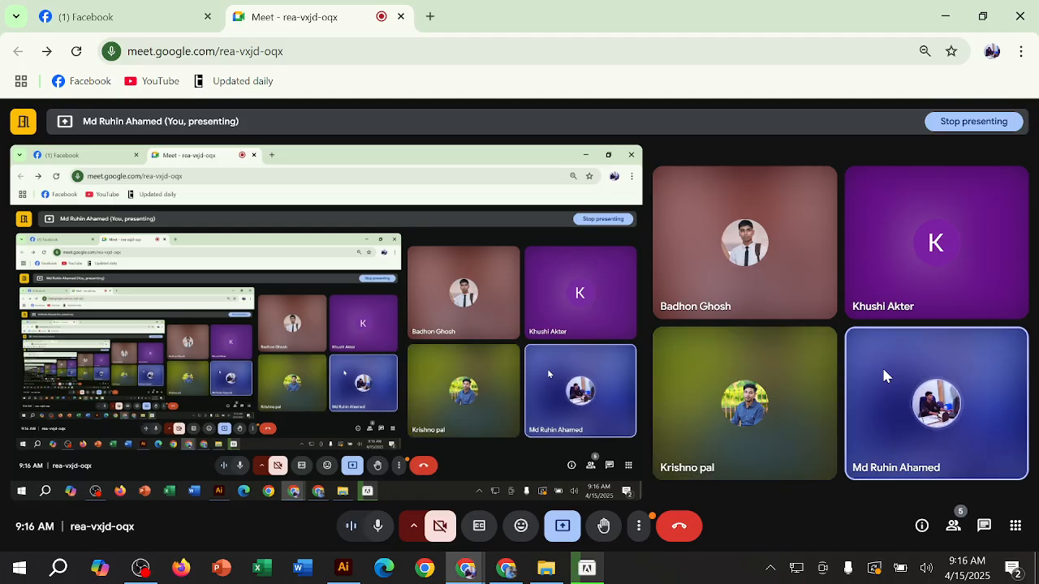
click(943, 8)
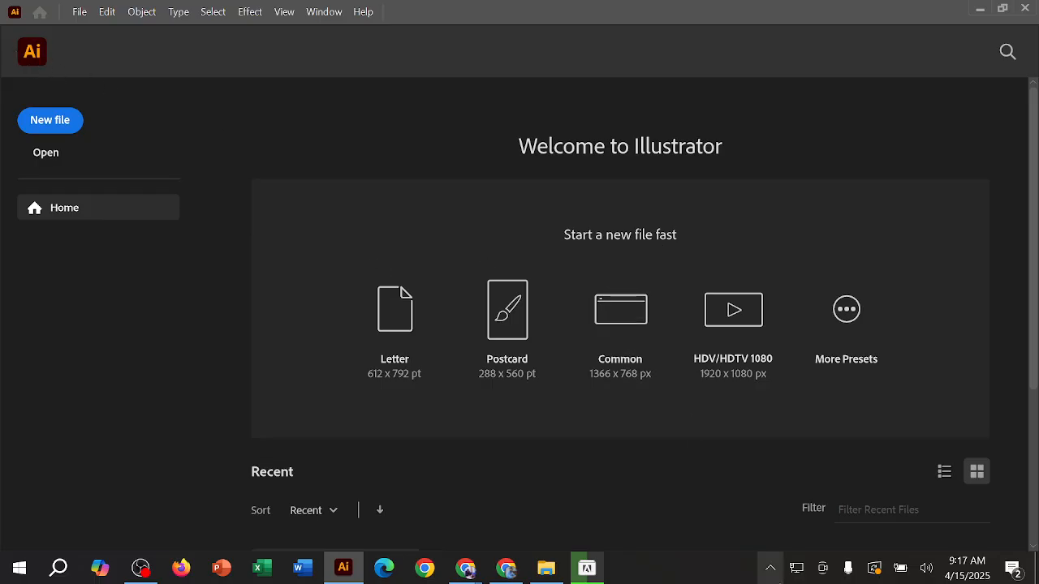
click(770, 568)
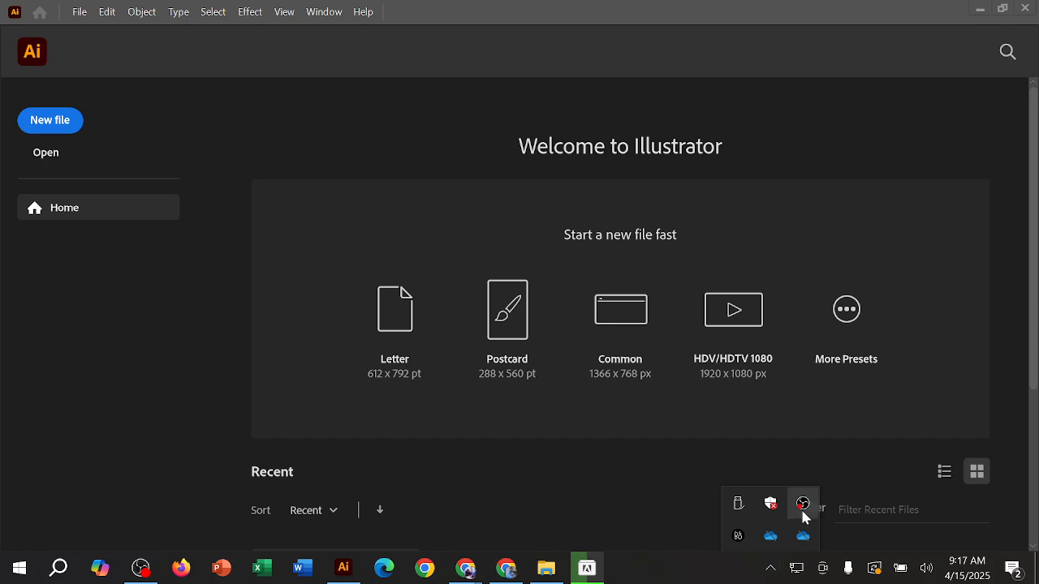
click(712, 577)
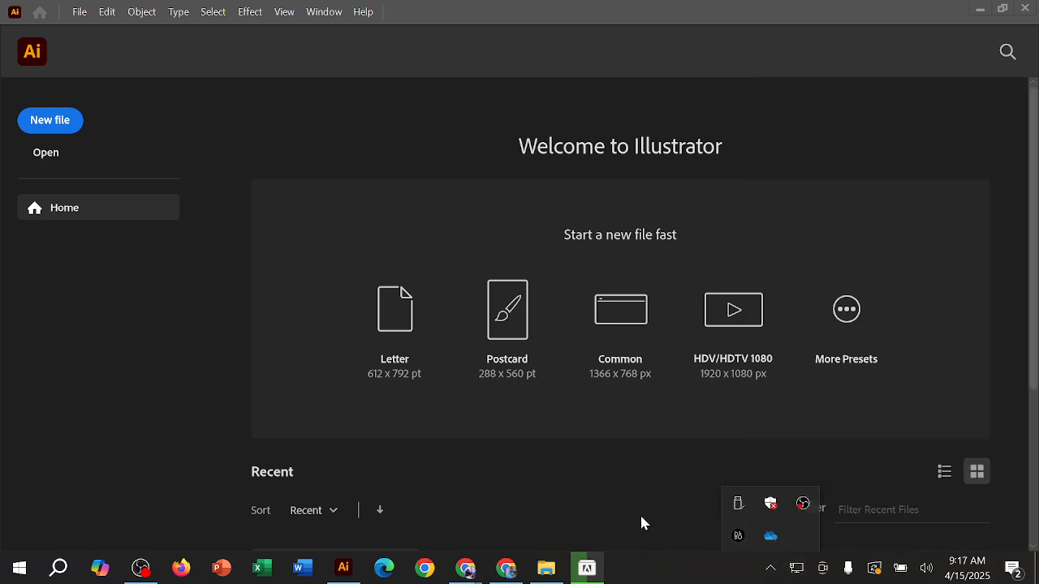
click(48, 69)
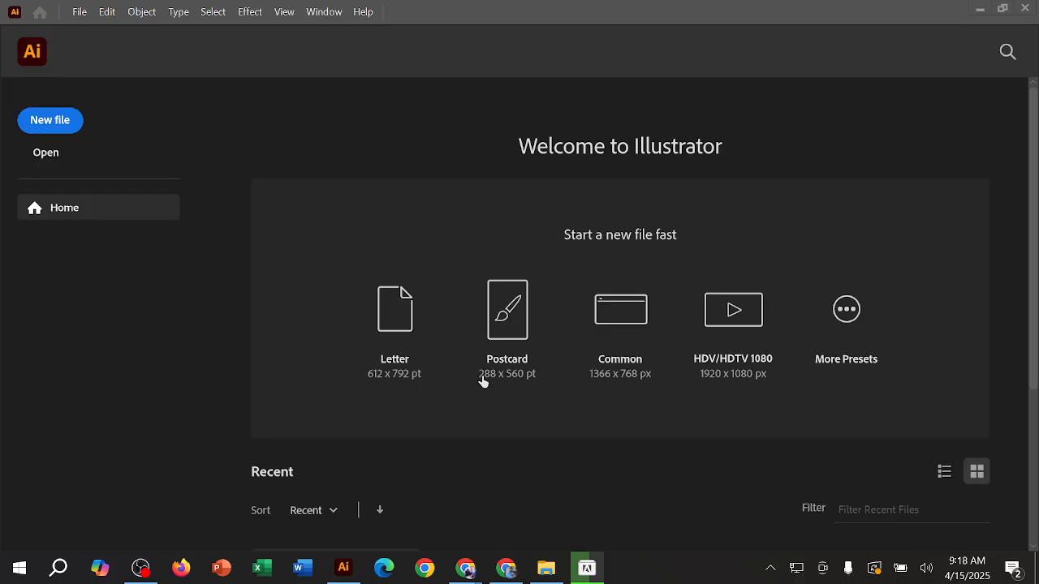
scroll(641, 379, down, 2)
scroll(641, 378, up, 2)
Step: Search Google for "whatsapp" in a new Chrome tab and close the floating Meet window
mouse_move(465, 576)
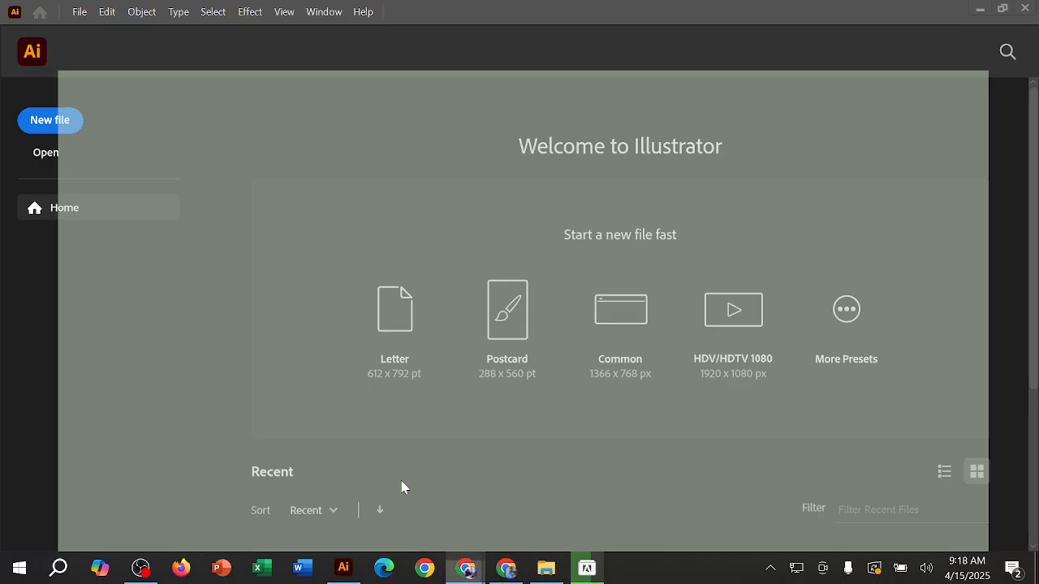
click(403, 487)
click(430, 16)
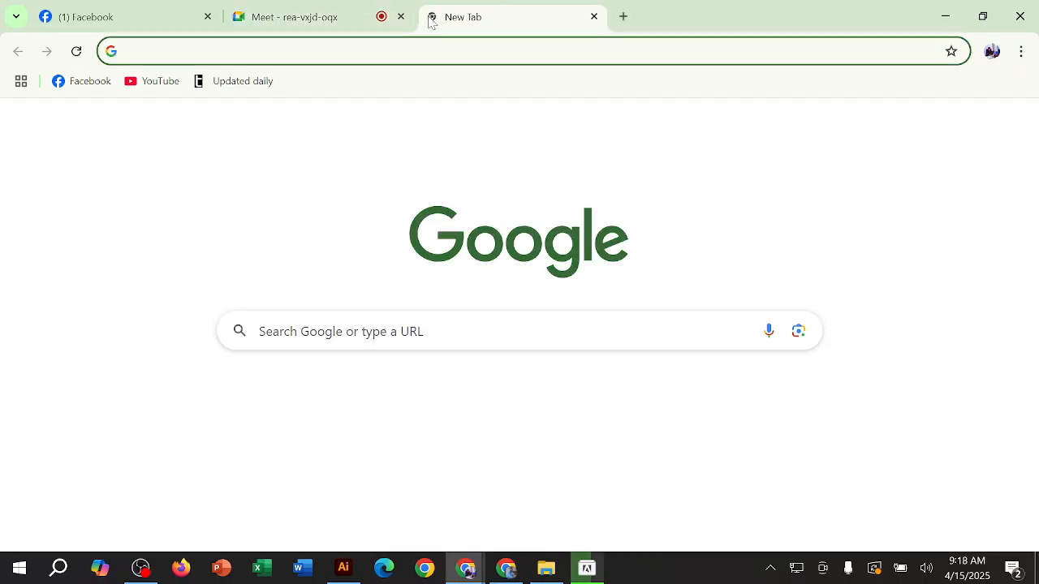
text(what)
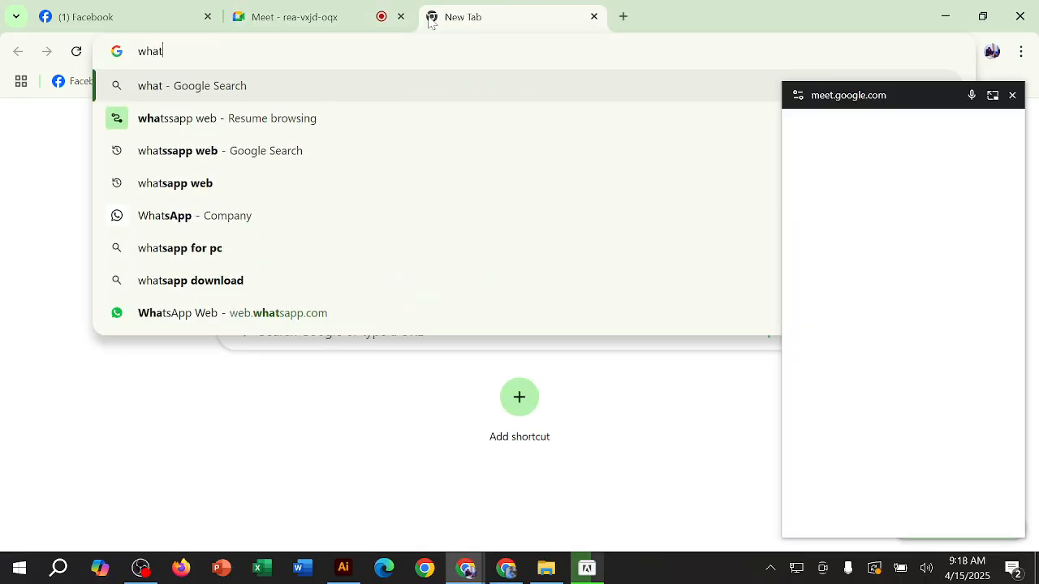
text(sapp)
key(Return)
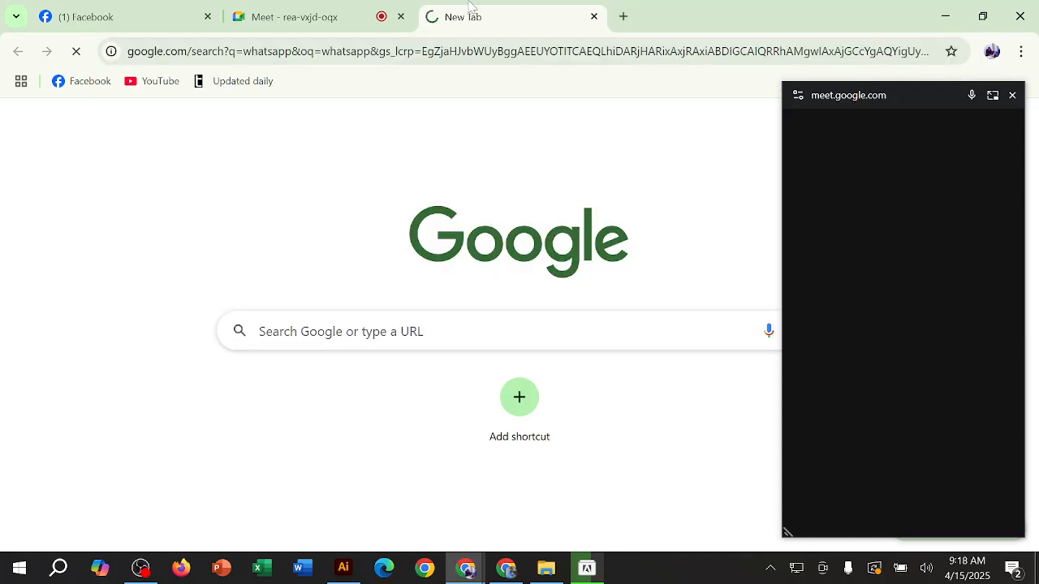
click(1012, 96)
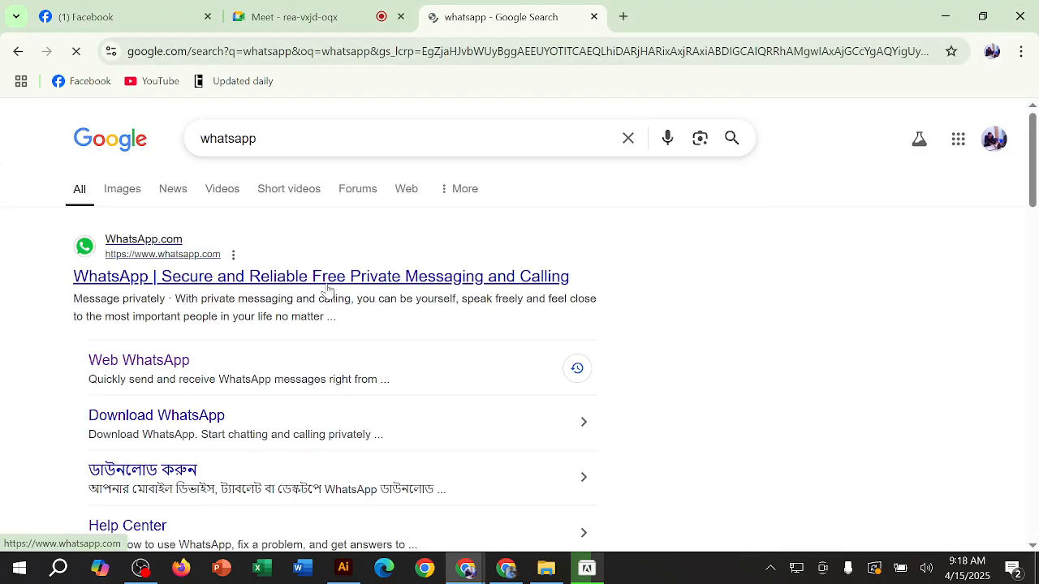
Step: Refine the Google search to "whatsapp web"
click(323, 145)
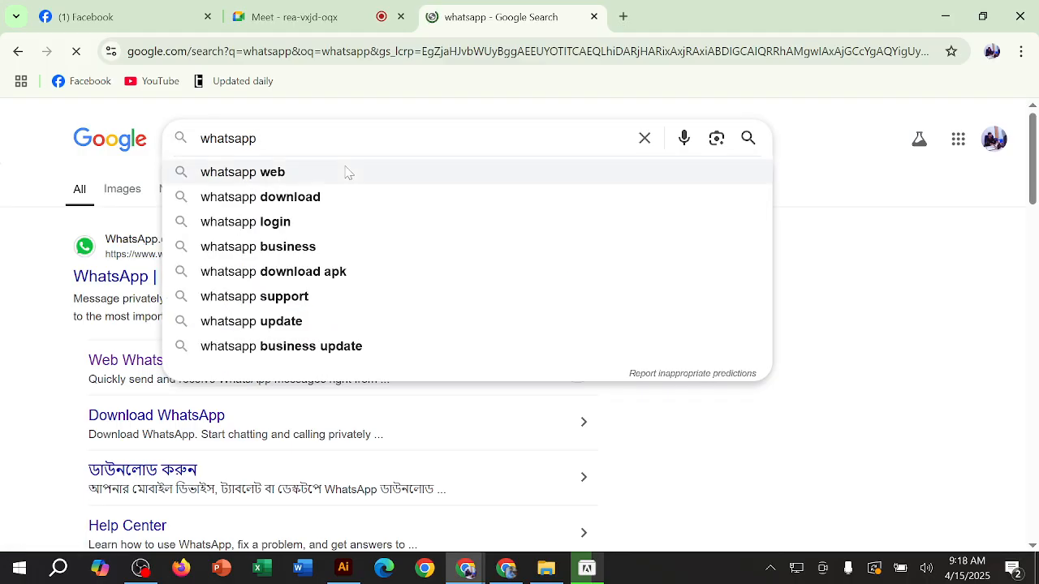
text(web)
key(Return)
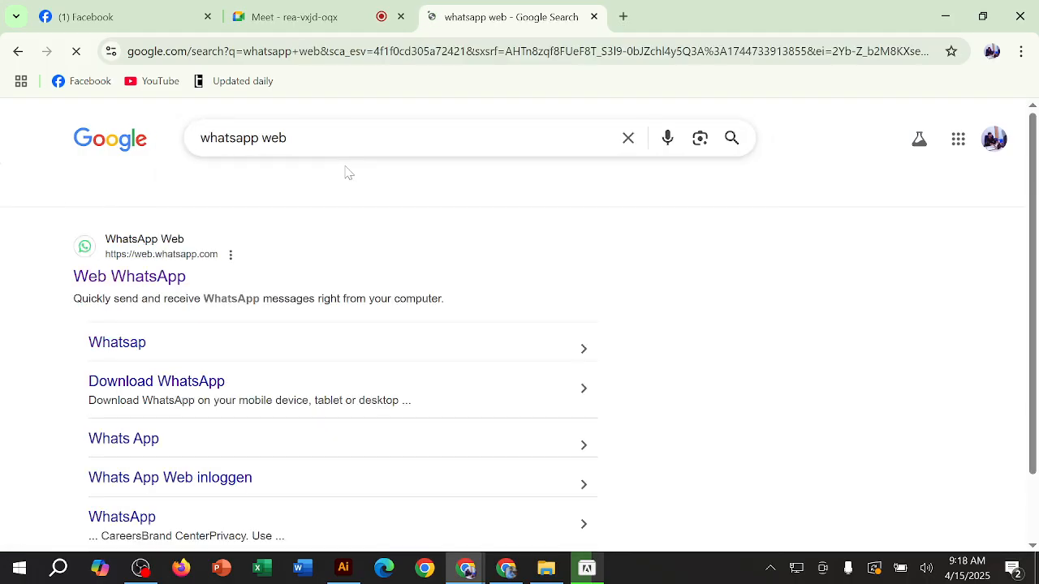
Step: Open the WhatsApp Web login page from the search results, close its tab and minimize Chrome to return to Illustrator
click(357, 279)
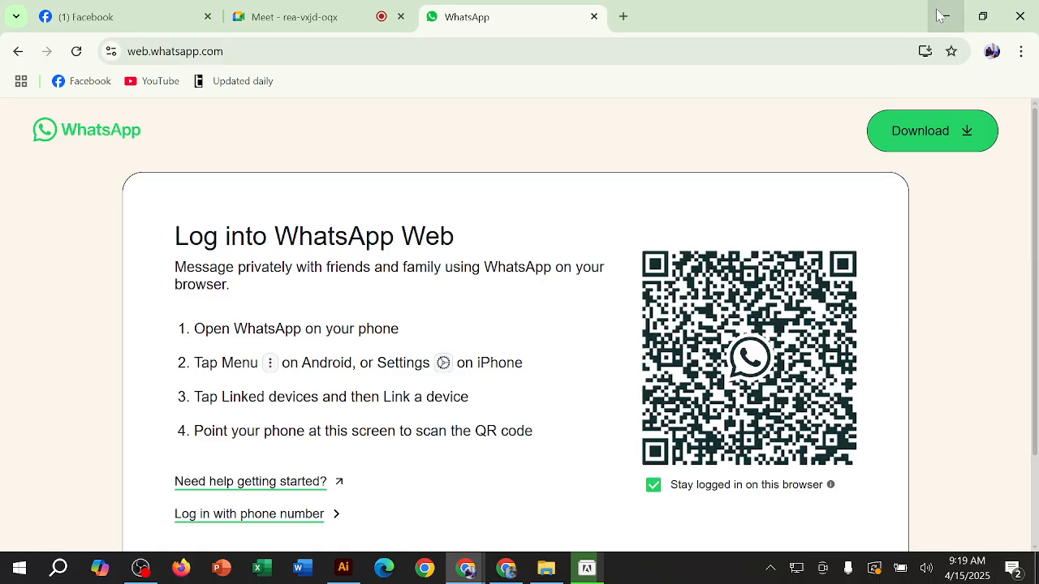
click(594, 16)
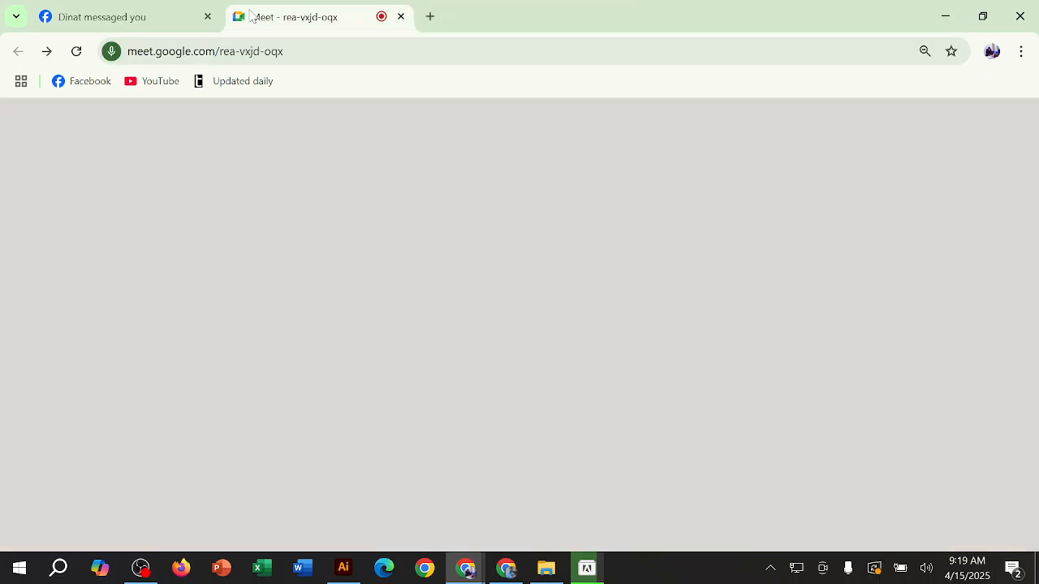
click(945, 16)
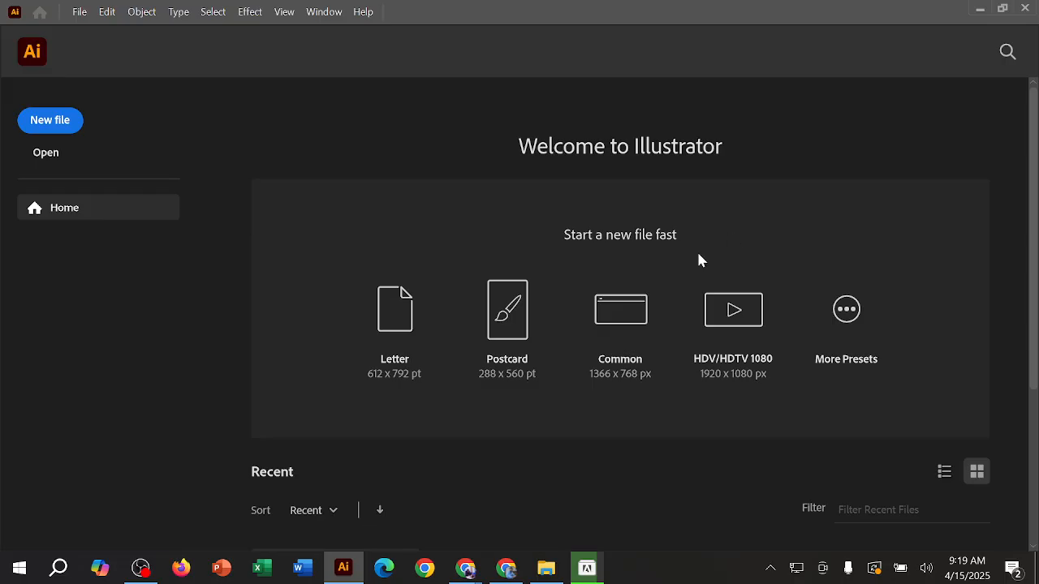
Step: Switch to the Meet call in Chrome to view the participants, then minimize it to get back to Illustrator
mouse_move(471, 572)
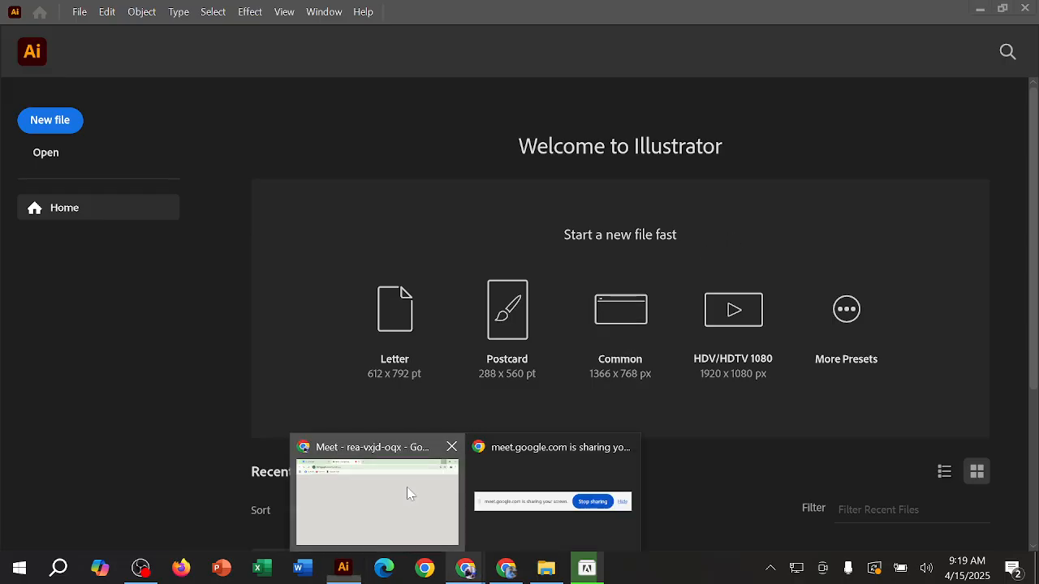
click(409, 491)
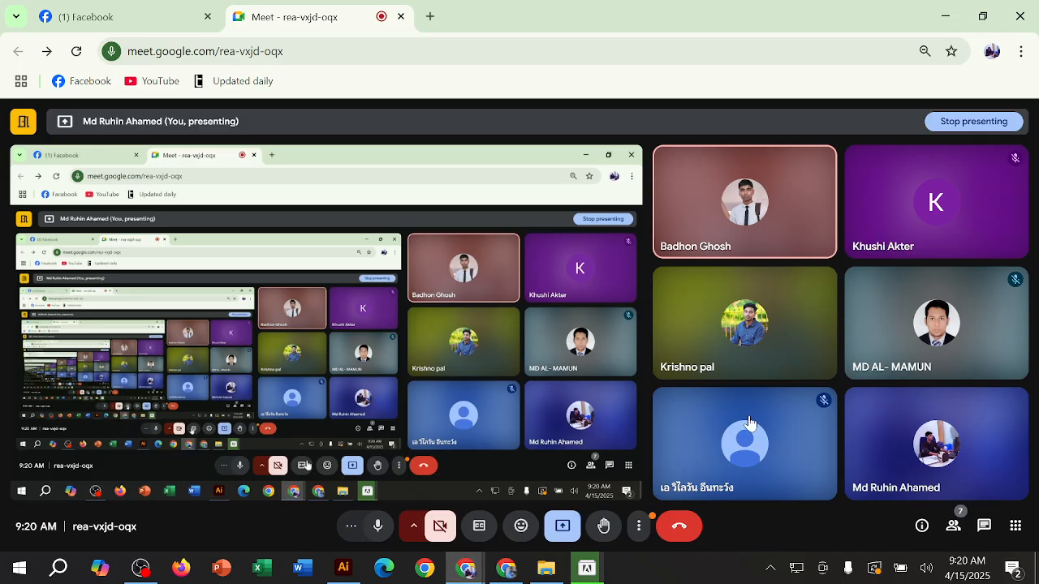
click(945, 16)
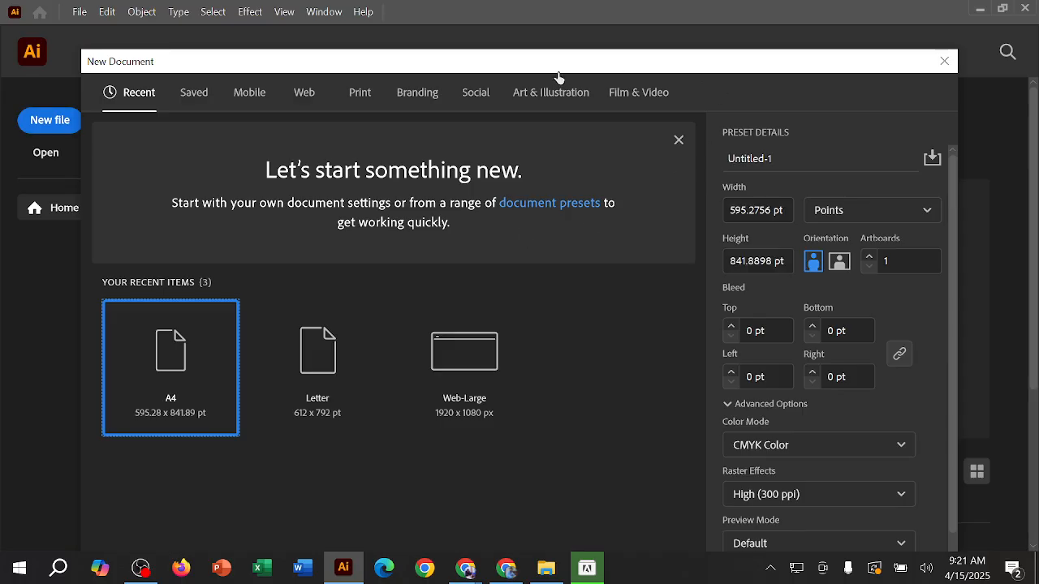
Step: Shrink the New Document dialog and reposition it so that the whole dialog fits on the screen
drag(555, 69, 542, 40)
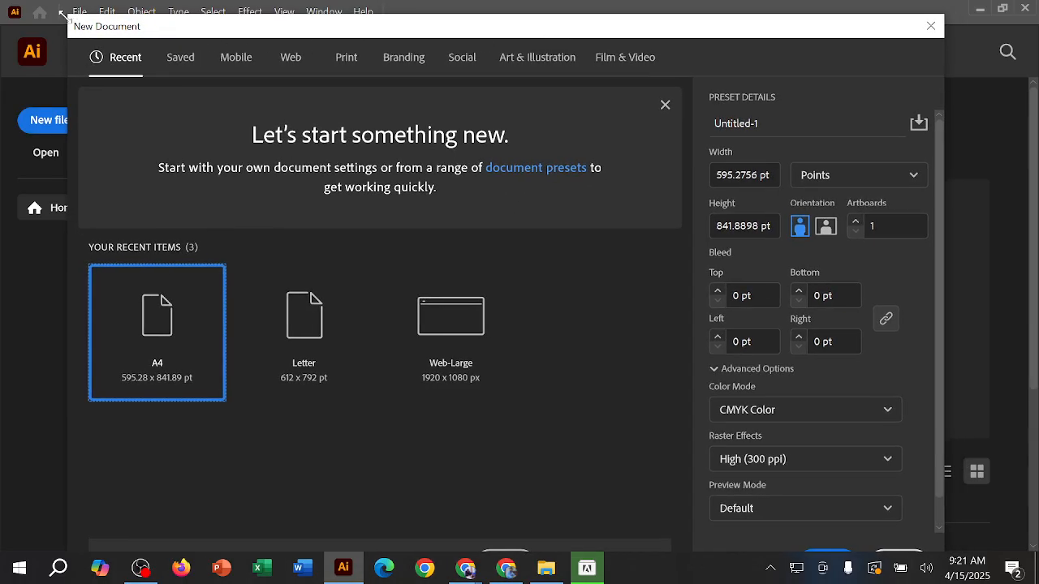
drag(97, 37, 138, 68)
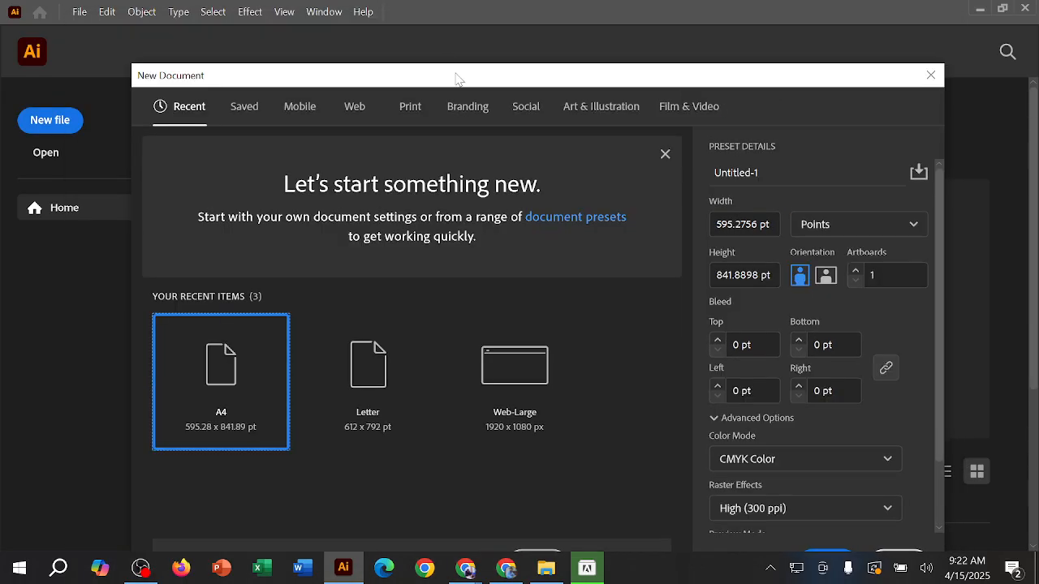
drag(456, 73, 406, 24)
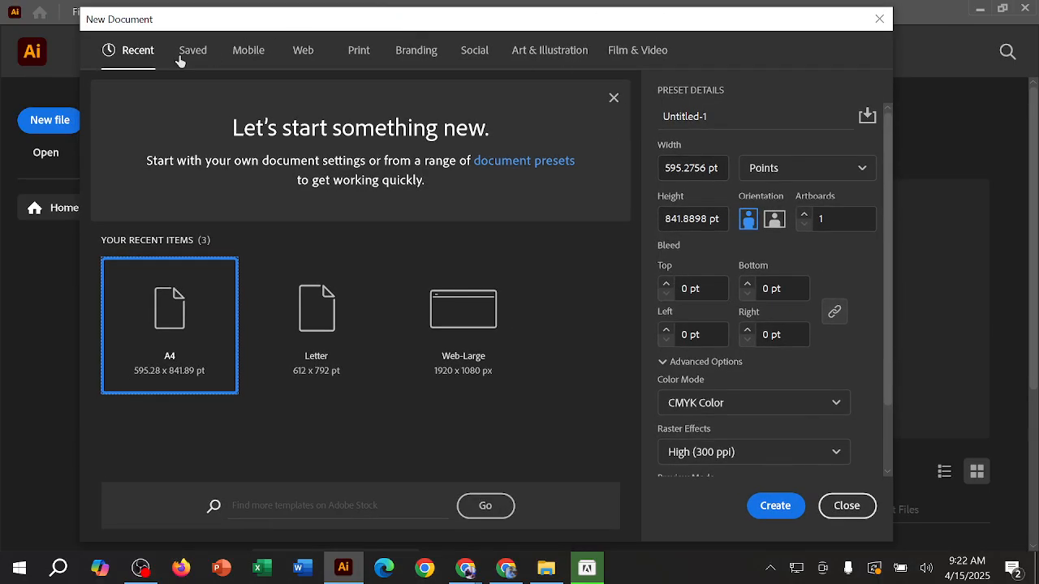
drag(499, 24, 546, 23)
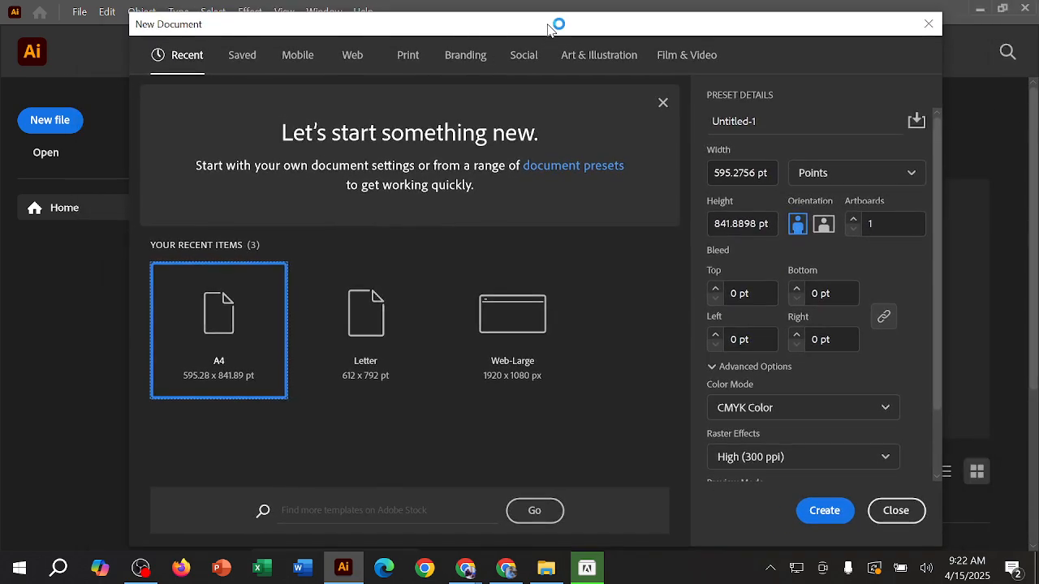
Step: Dismiss the intro banners in the New Document dialog and look through the Recent, Saved and Mobile preset categories
click(663, 103)
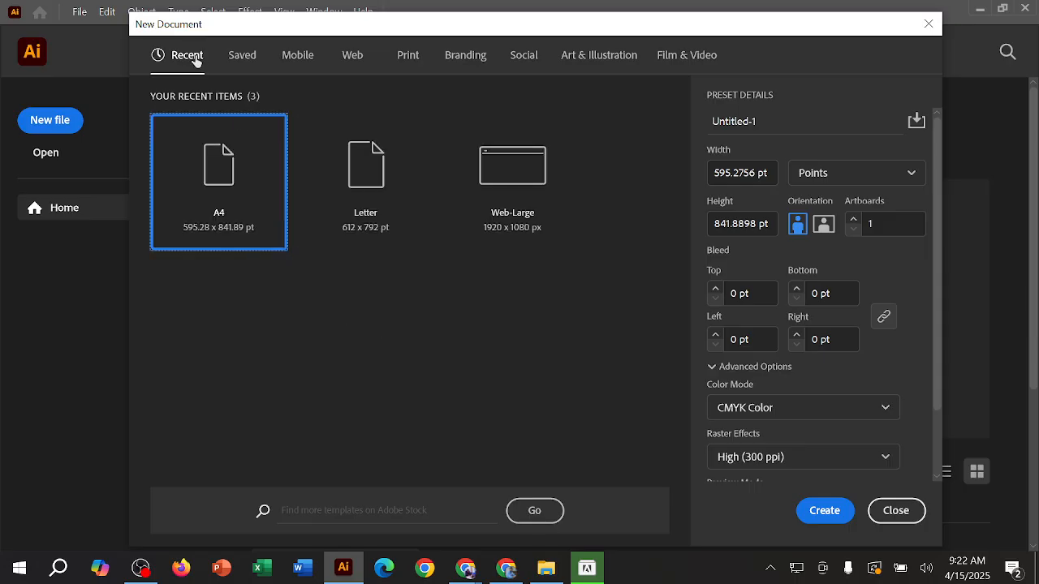
click(245, 68)
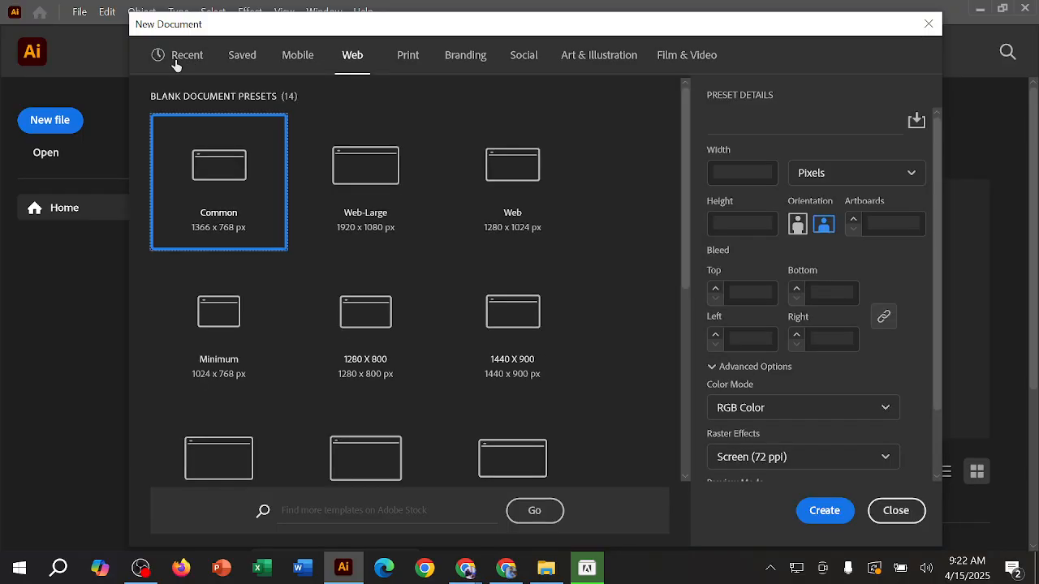
click(183, 65)
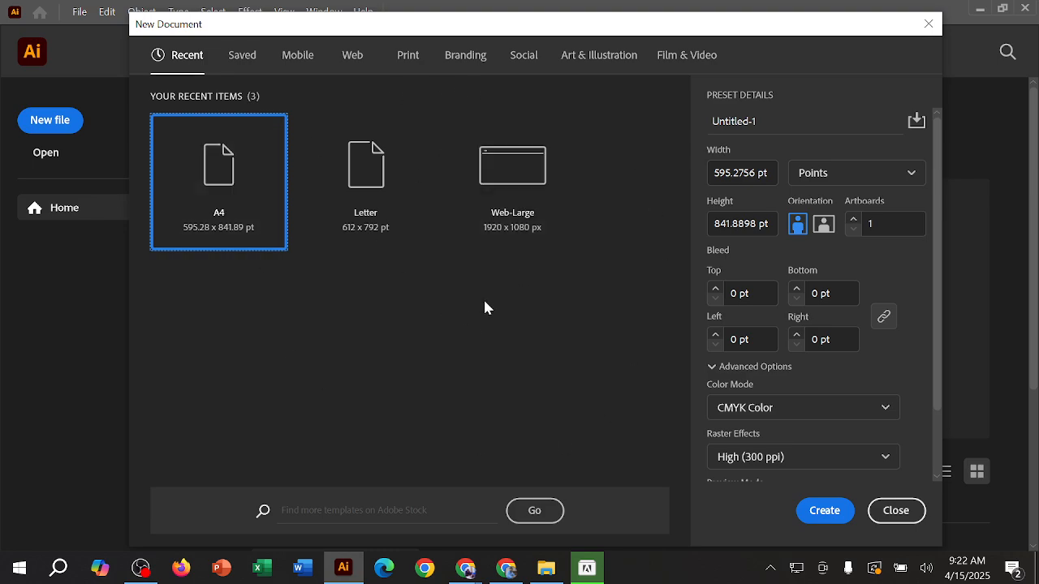
click(243, 56)
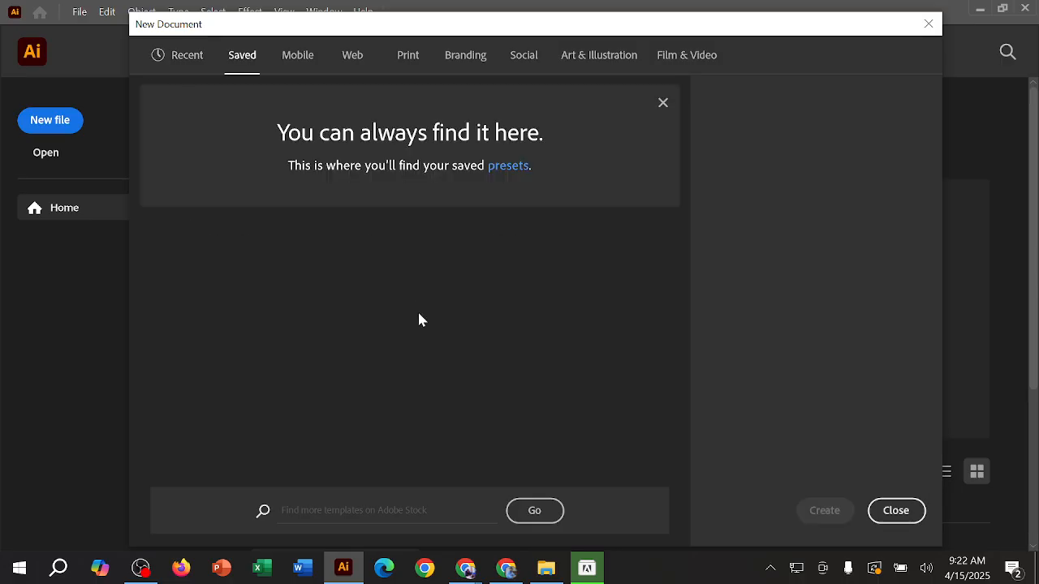
click(663, 103)
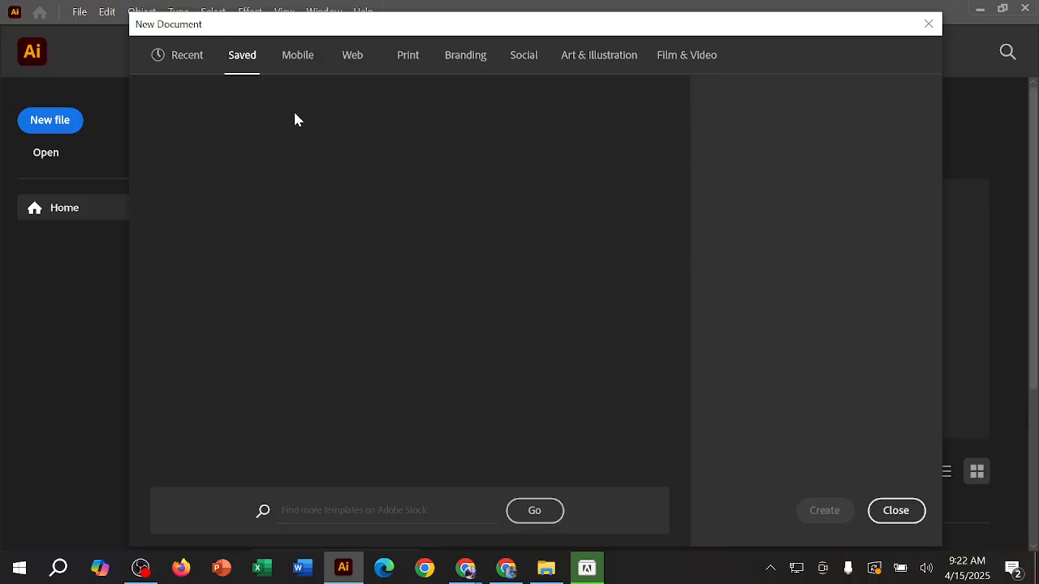
click(298, 63)
click(297, 66)
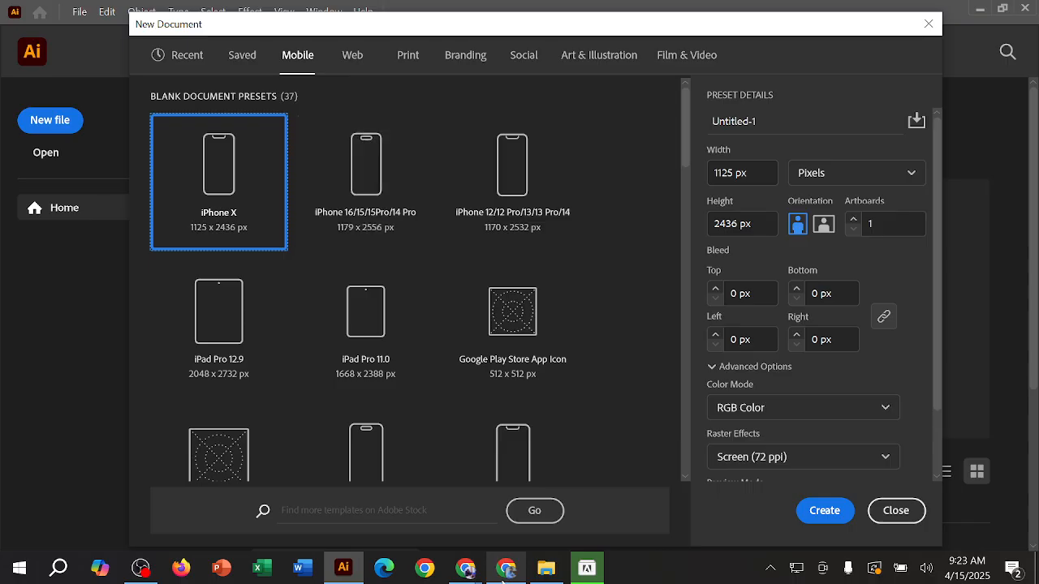
Step: Switch to the other Chrome window, search Google for "website templates" in the New Tab page and show the image results
mouse_move(503, 573)
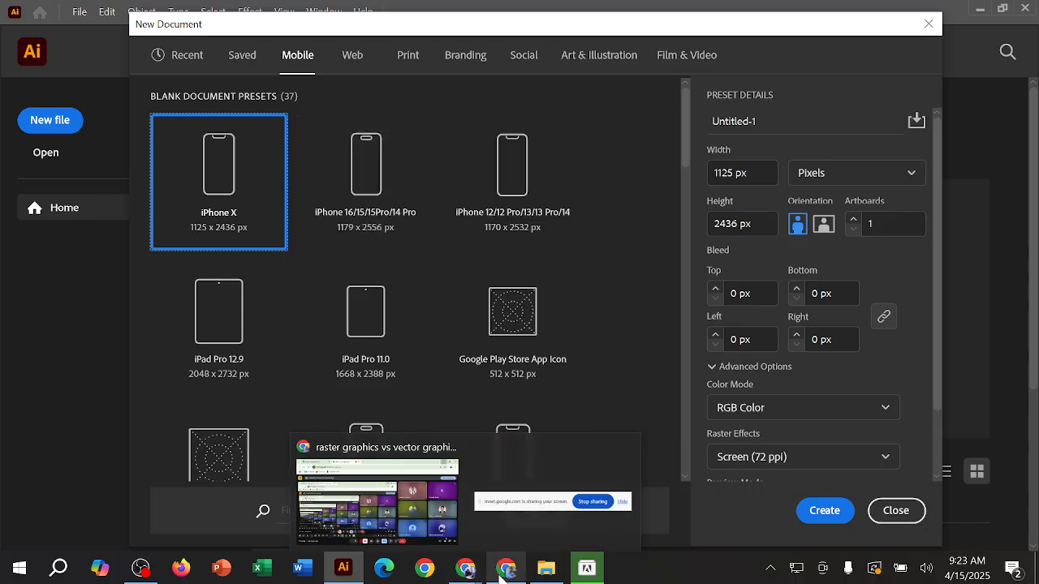
click(503, 573)
click(235, 16)
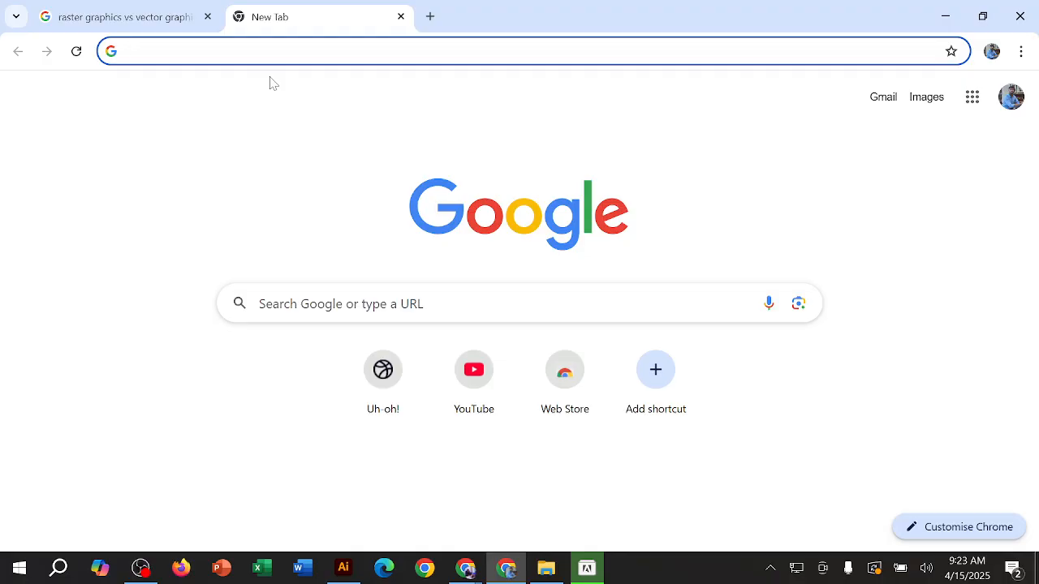
text(web s)
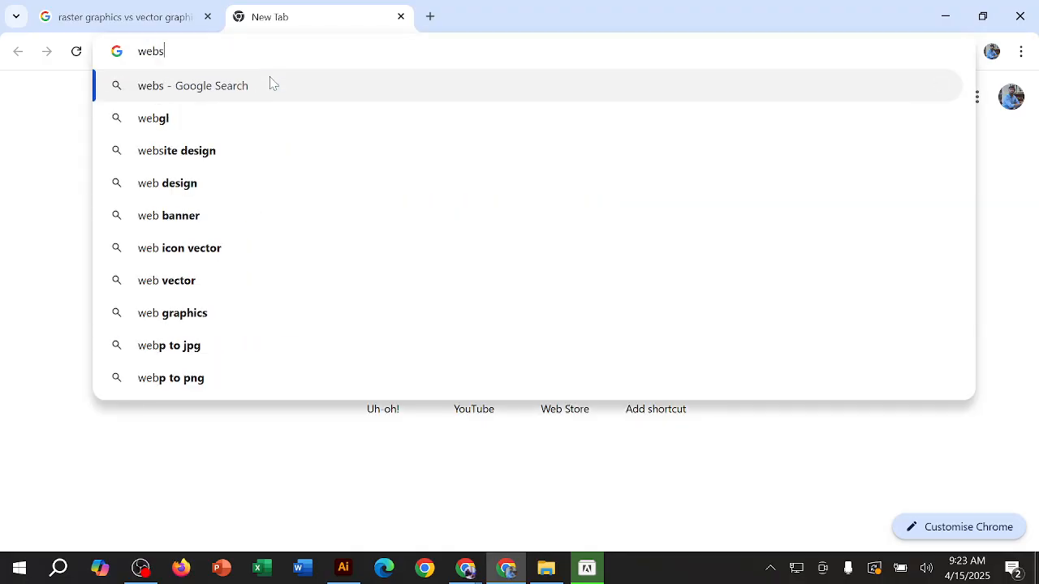
text(ite tem)
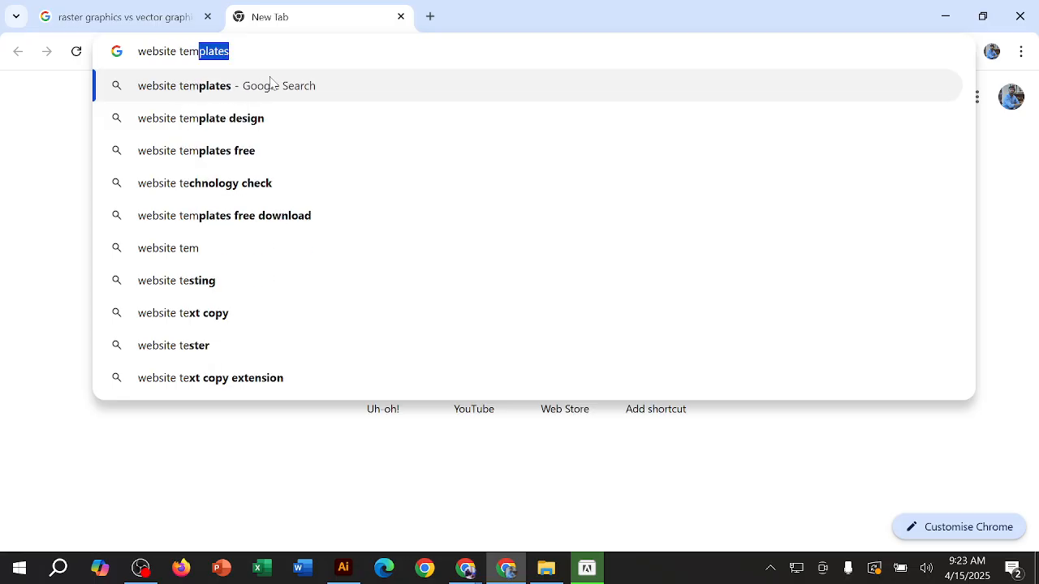
text(plates)
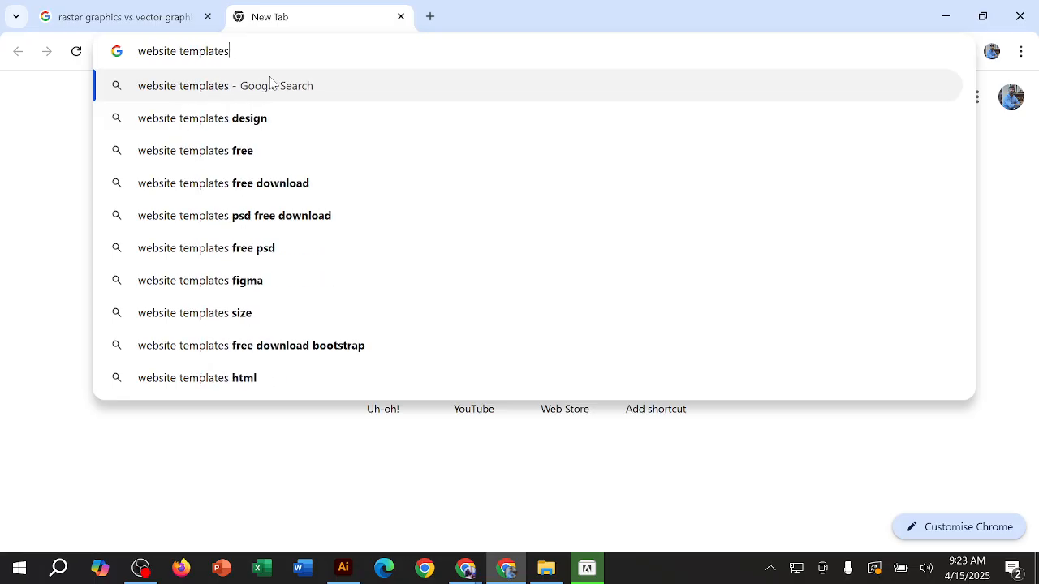
key(Return)
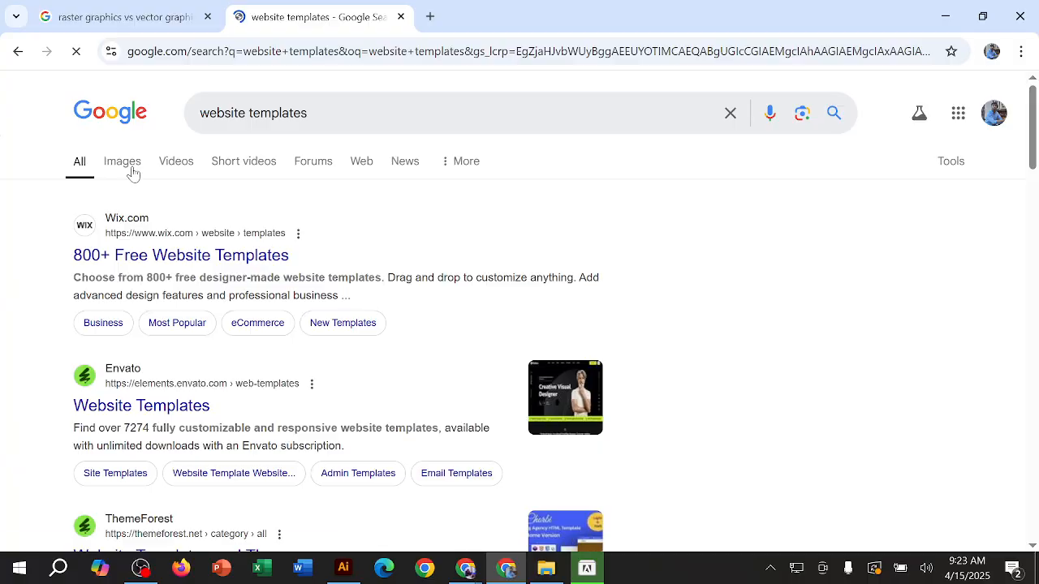
click(125, 165)
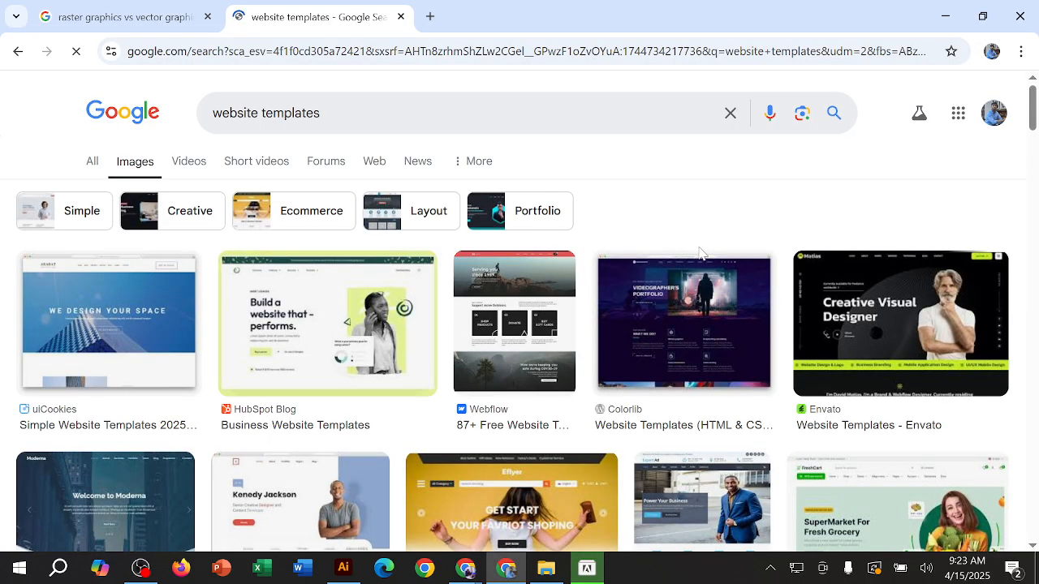
Step: Examine the website template image results for examples of different web page layouts
scroll(700, 252, down, 1)
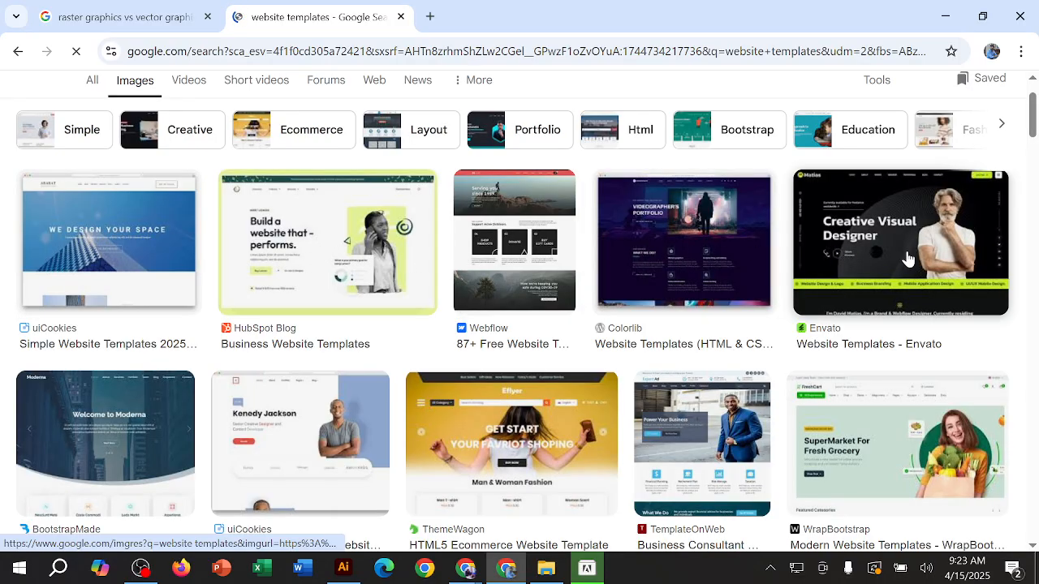
scroll(649, 256, down, 4)
scroll(682, 243, down, 6)
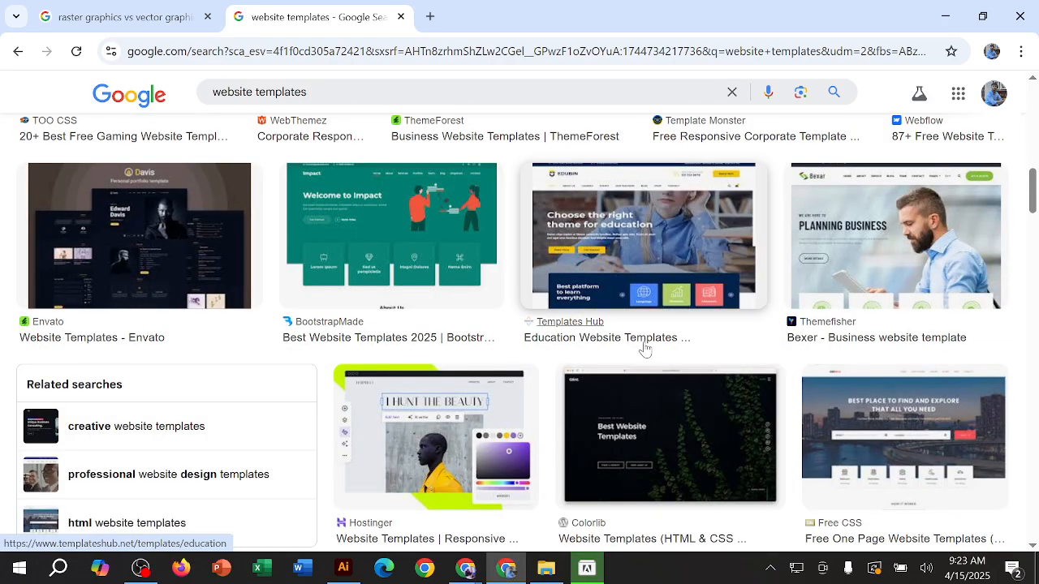
scroll(645, 347, up, 1)
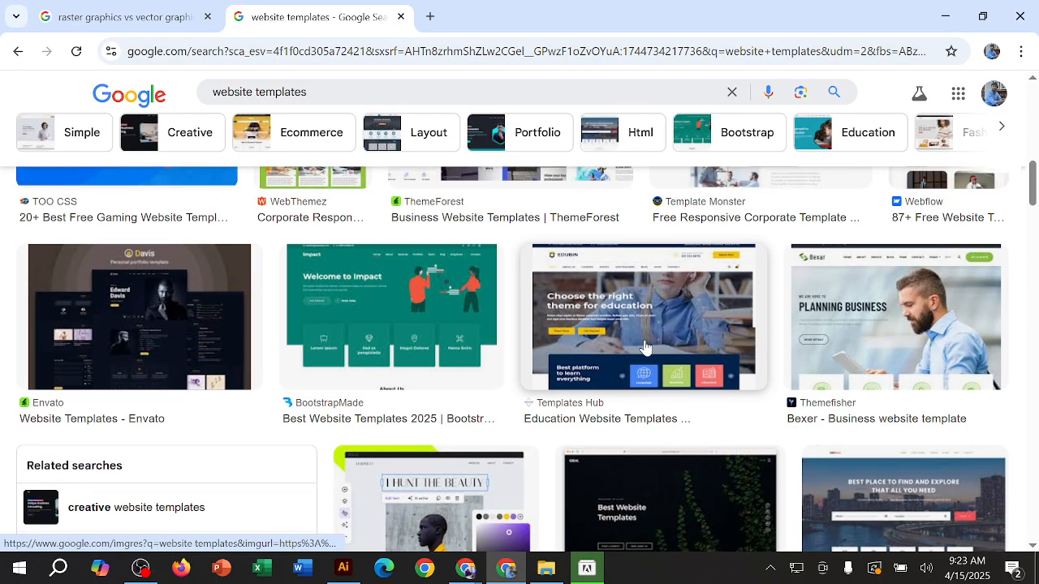
scroll(645, 348, up, 6)
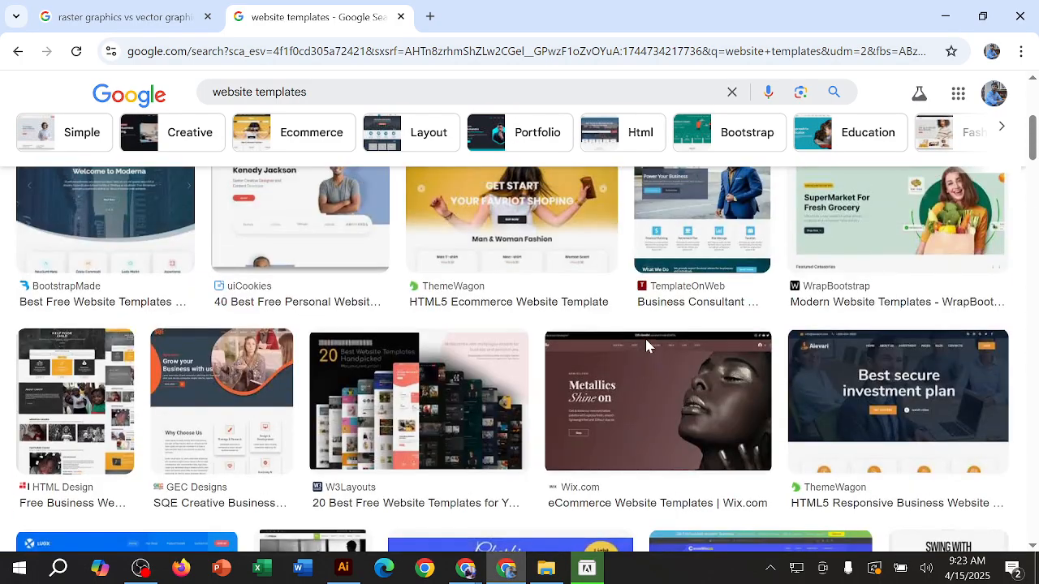
scroll(644, 347, up, 4)
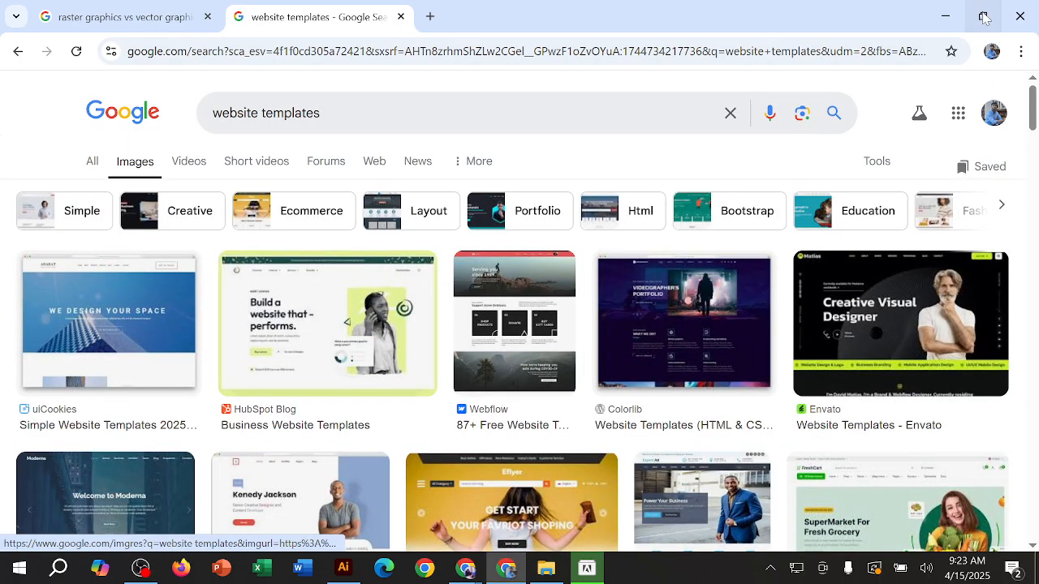
scroll(691, 343, down, 3)
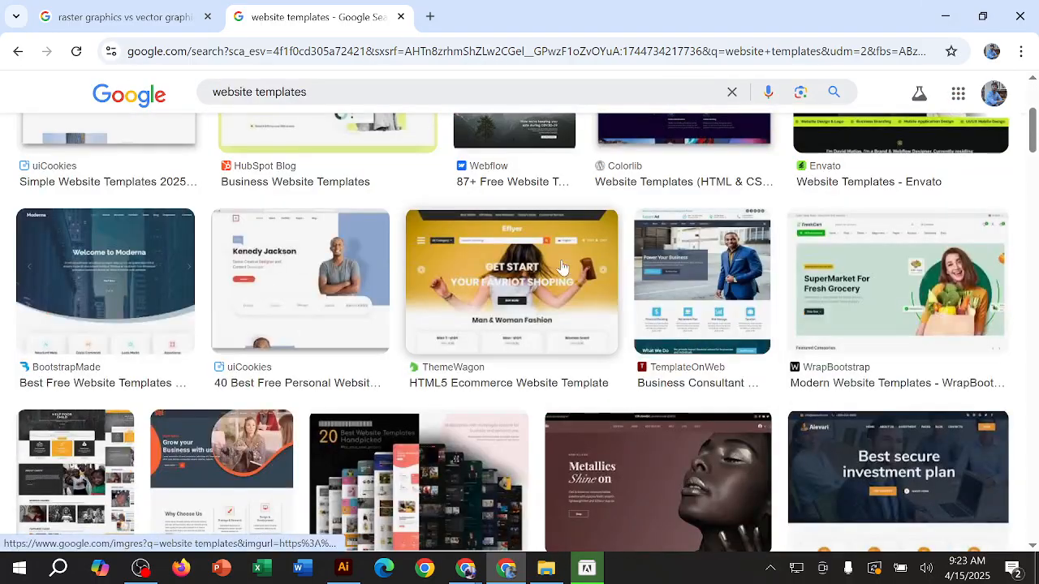
scroll(888, 441, down, 4)
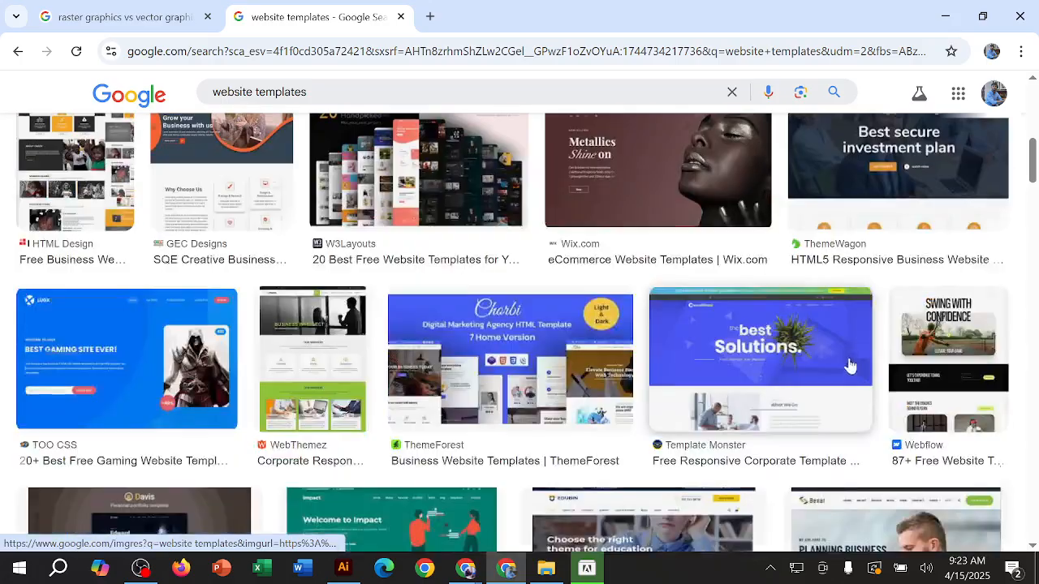
scroll(850, 366, down, 4)
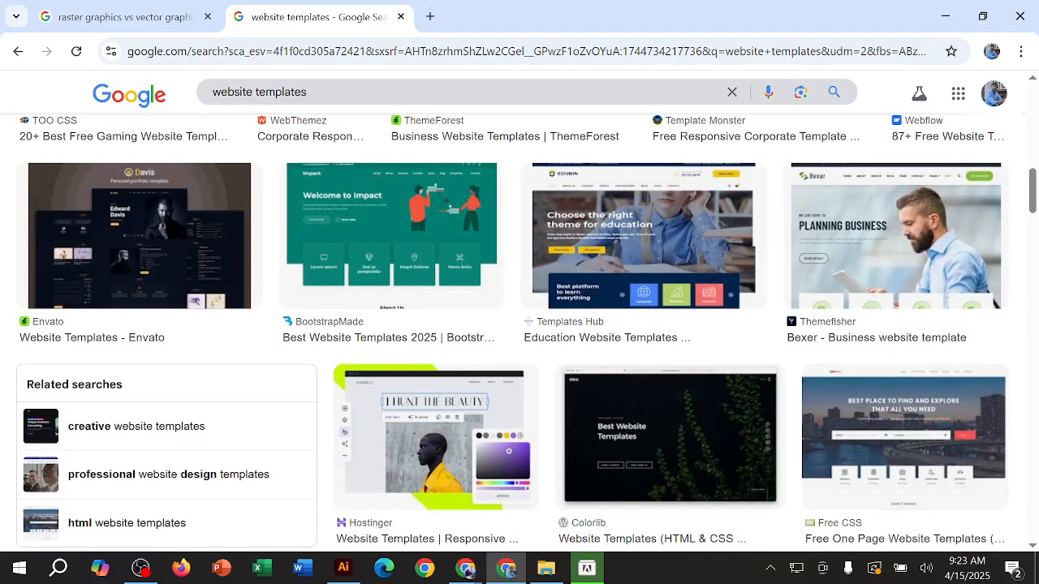
Step: Search Google Images for "mobile app design templates" in place of the website templates query
double_click(249, 91)
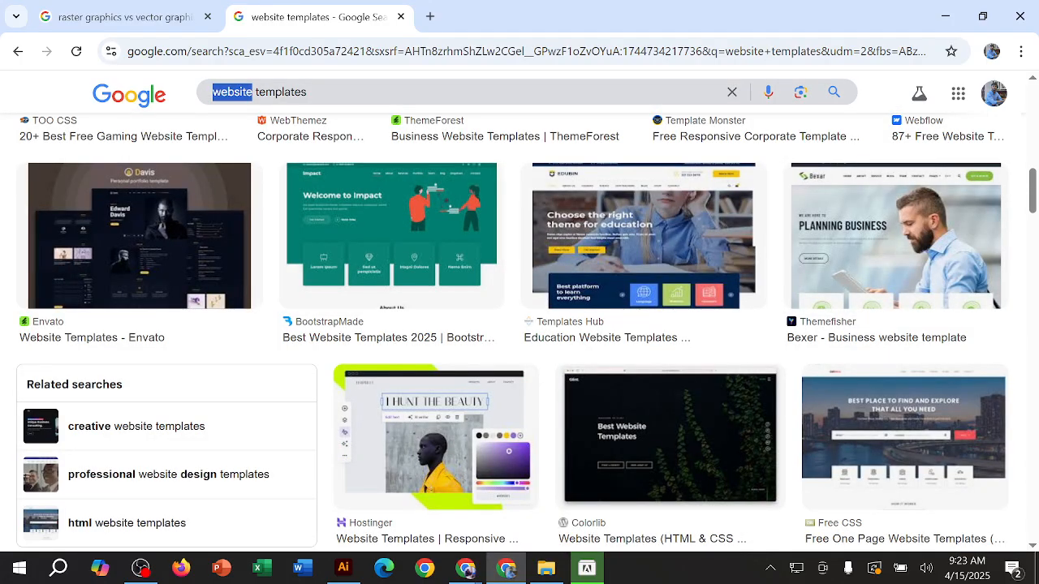
text(bo)
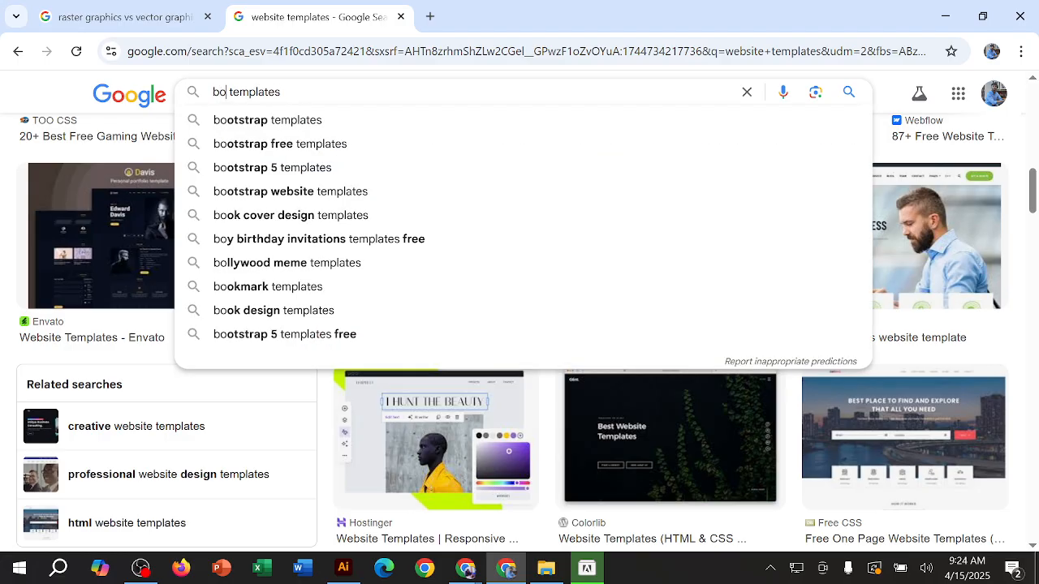
key(BackSpace)
key(BackSpace)
text(mobi)
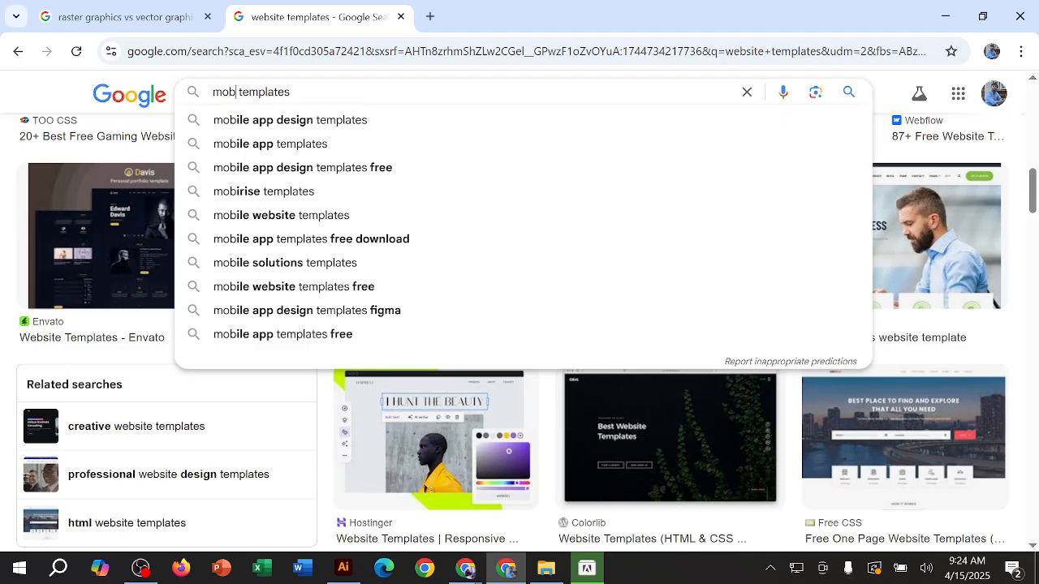
text(le)
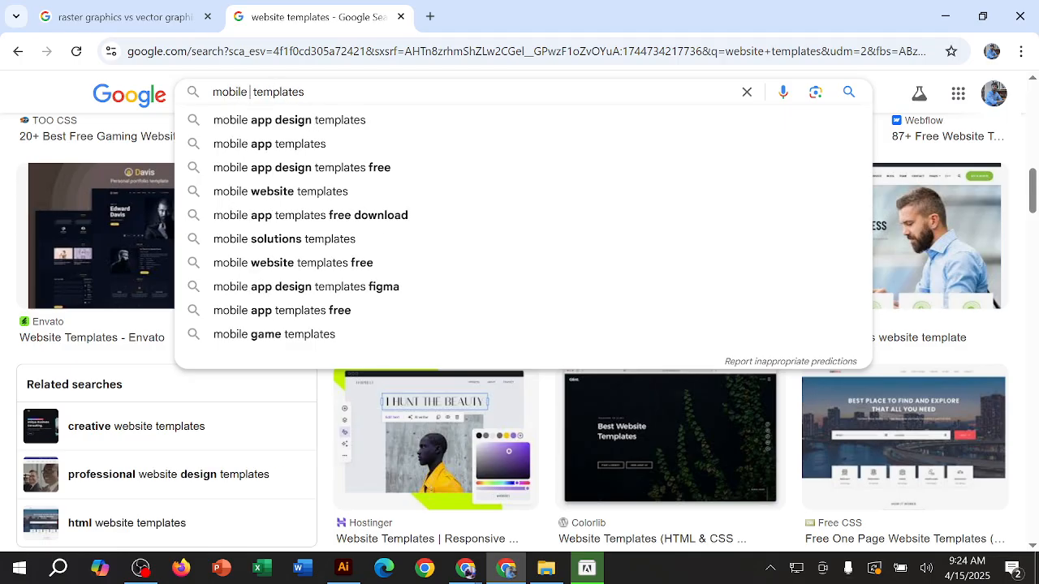
key(Down)
key(Return)
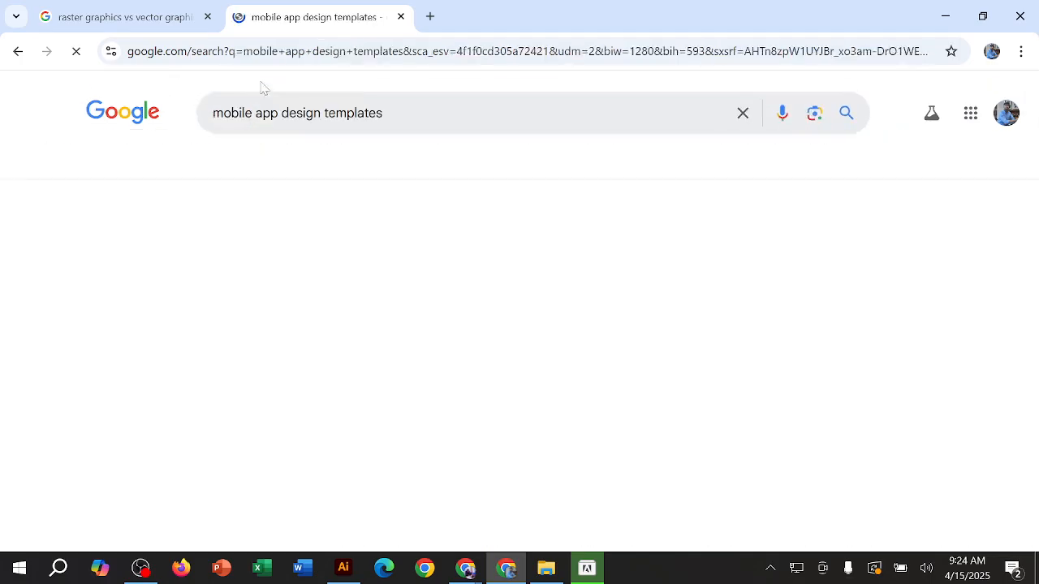
Step: Look through the mobile app template images and preview the Design Shack mobile app UI example
scroll(725, 307, down, 2)
scroll(724, 307, down, 1)
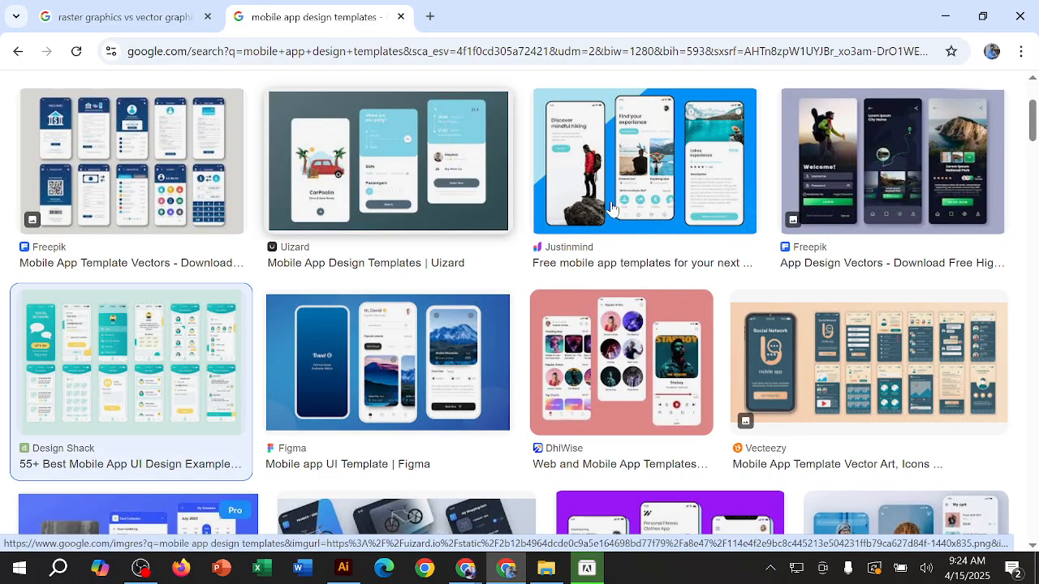
click(130, 361)
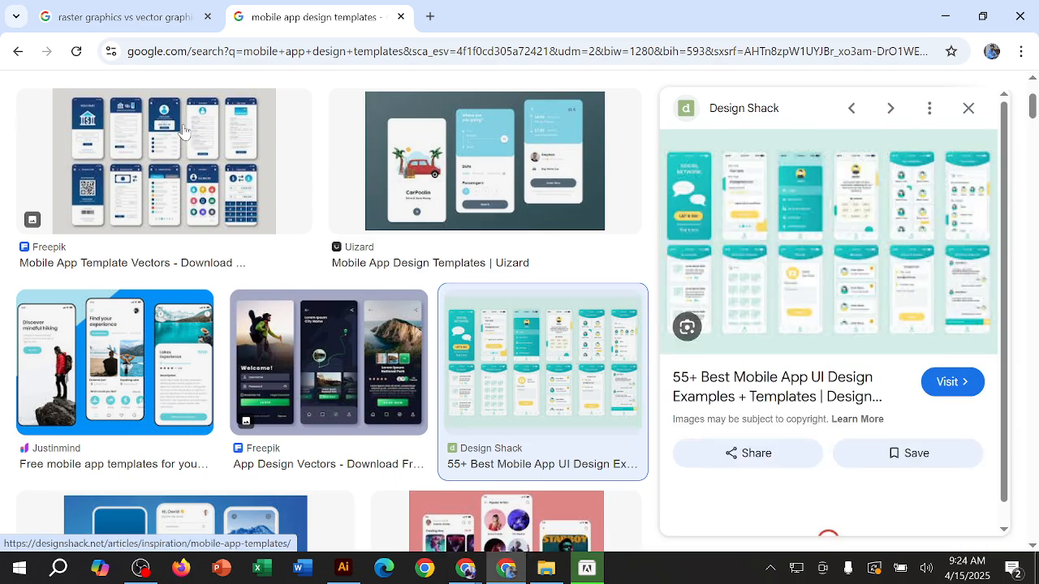
Step: Switch to Illustrator, select the iPhone 16/15/15Pro/14 Pro preset and examine the phone, tablet, app icon and watch sizes among the Mobile presets
click(343, 568)
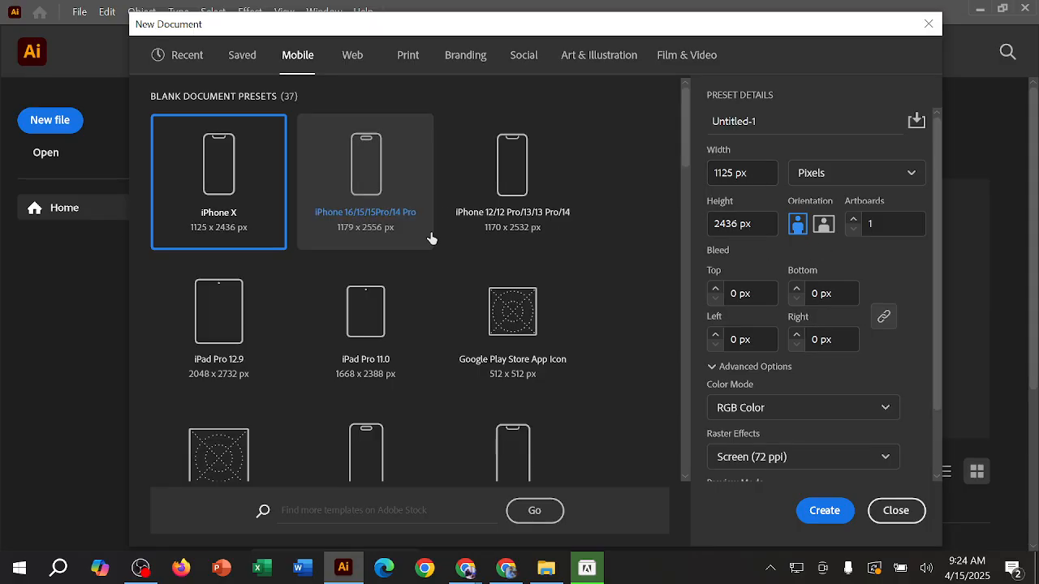
scroll(441, 381, down, 3)
scroll(440, 364, up, 3)
scroll(444, 325, down, 5)
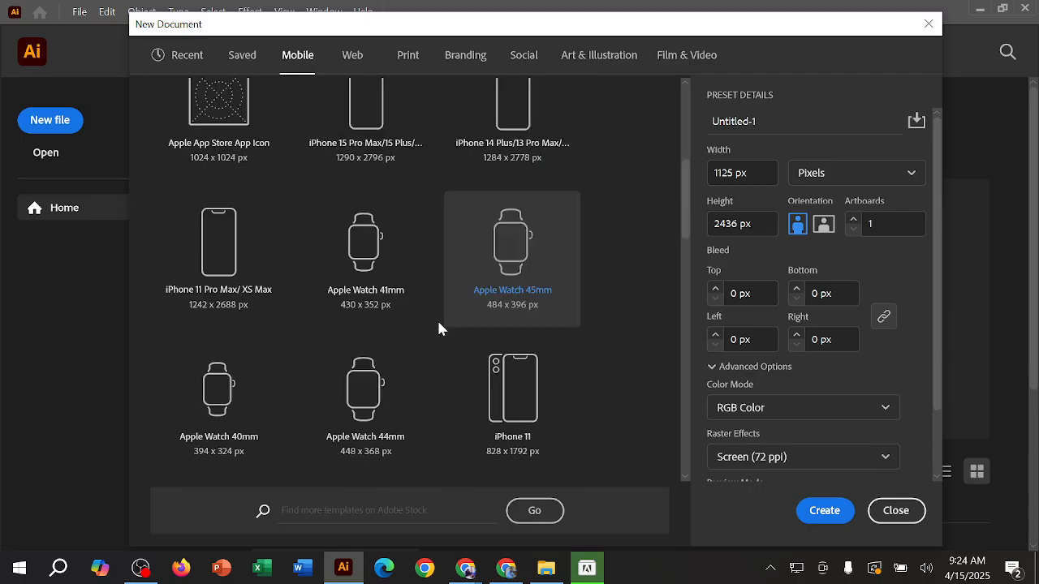
scroll(438, 327, up, 5)
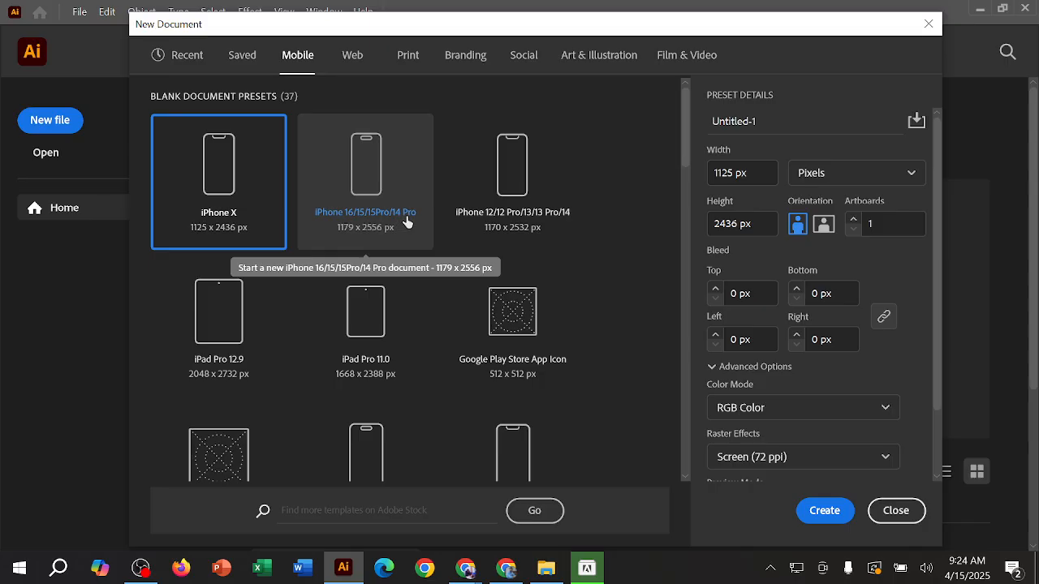
click(399, 168)
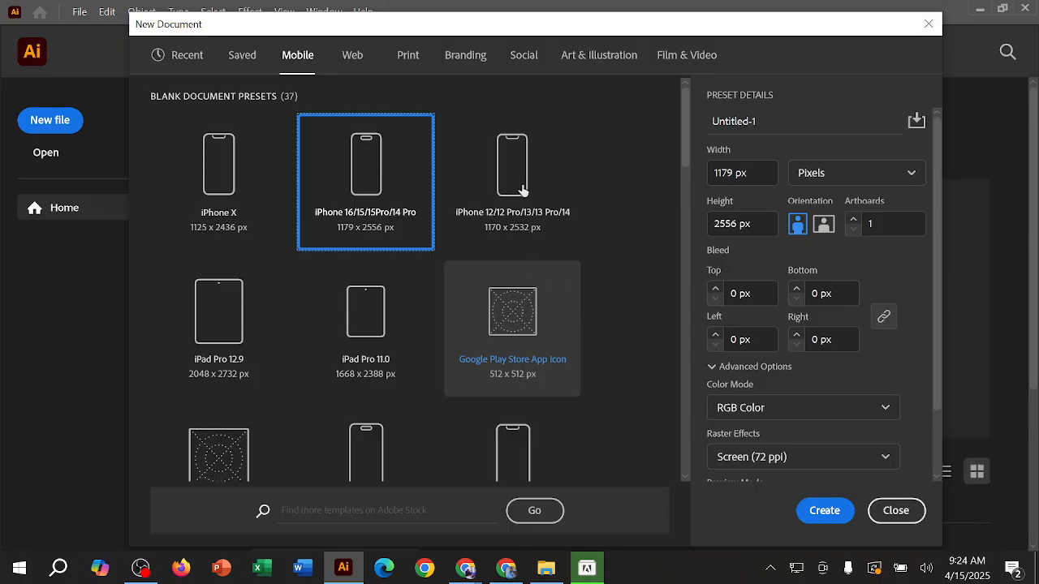
scroll(507, 280, down, 3)
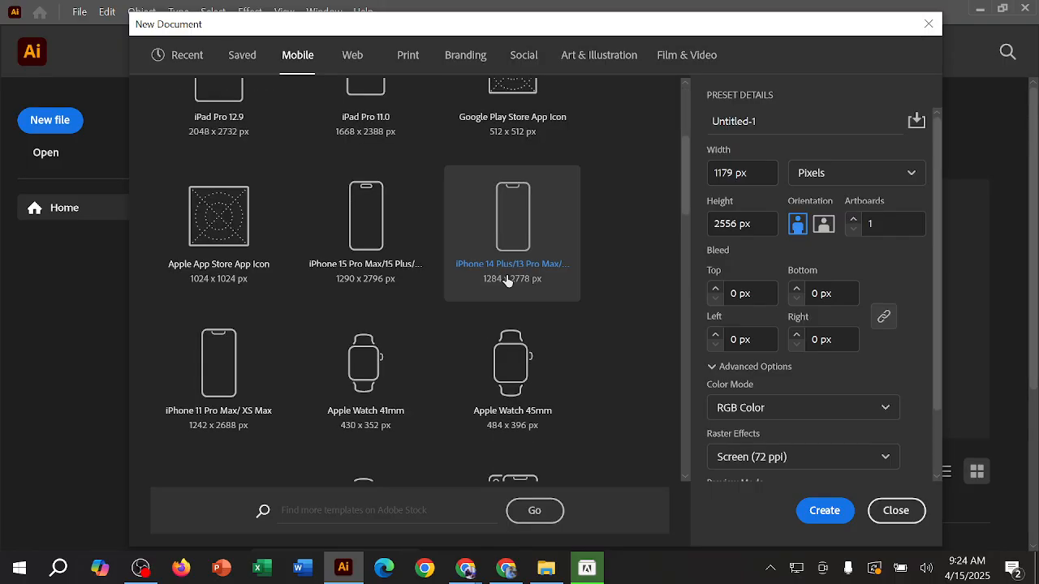
scroll(507, 280, up, 3)
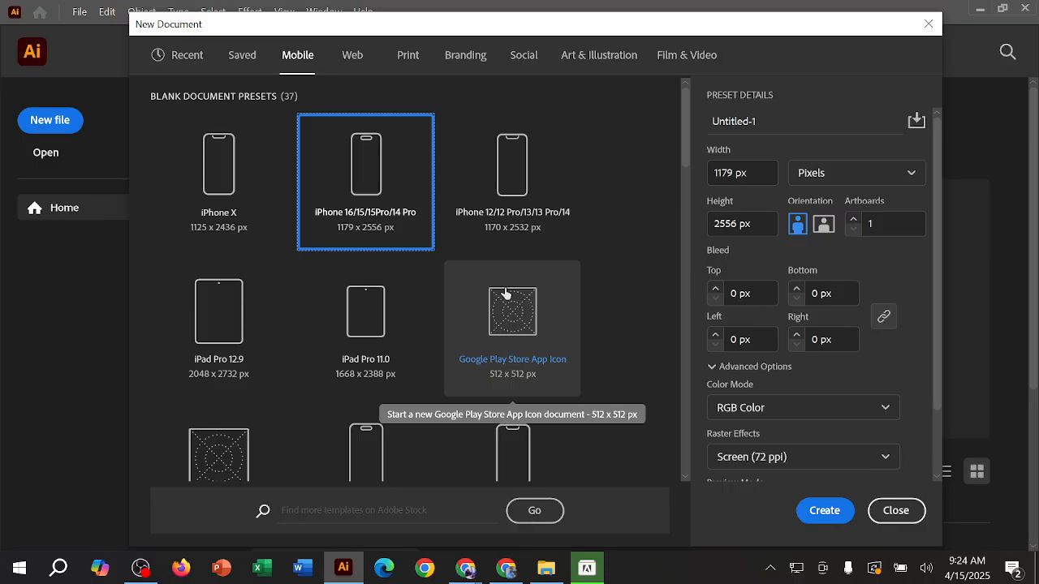
scroll(487, 288, down, 2)
scroll(531, 257, down, 2)
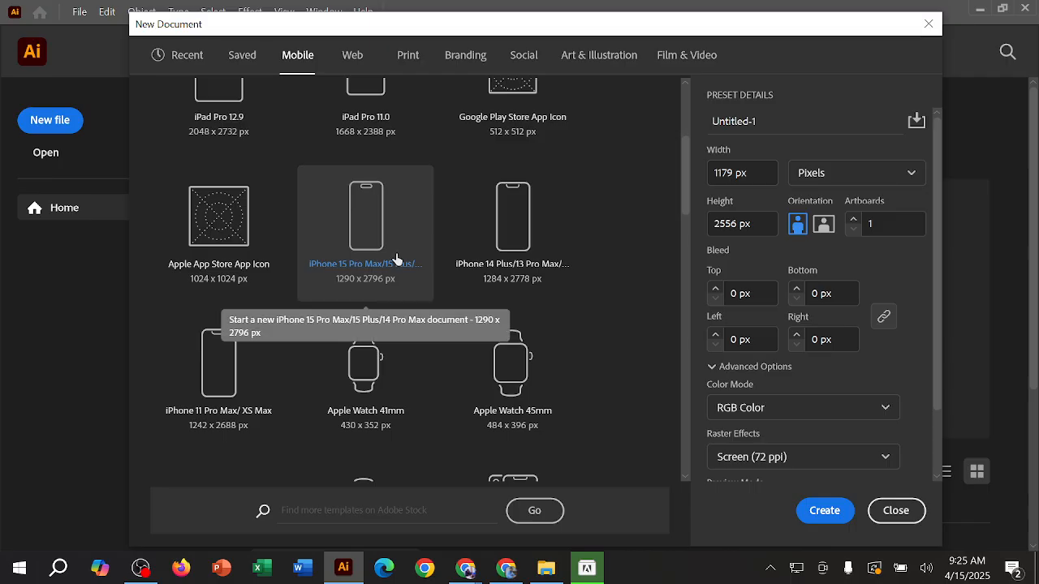
Step: Show the Web document presets, followed by the Print presets, and look through the paper sizes offered
click(355, 63)
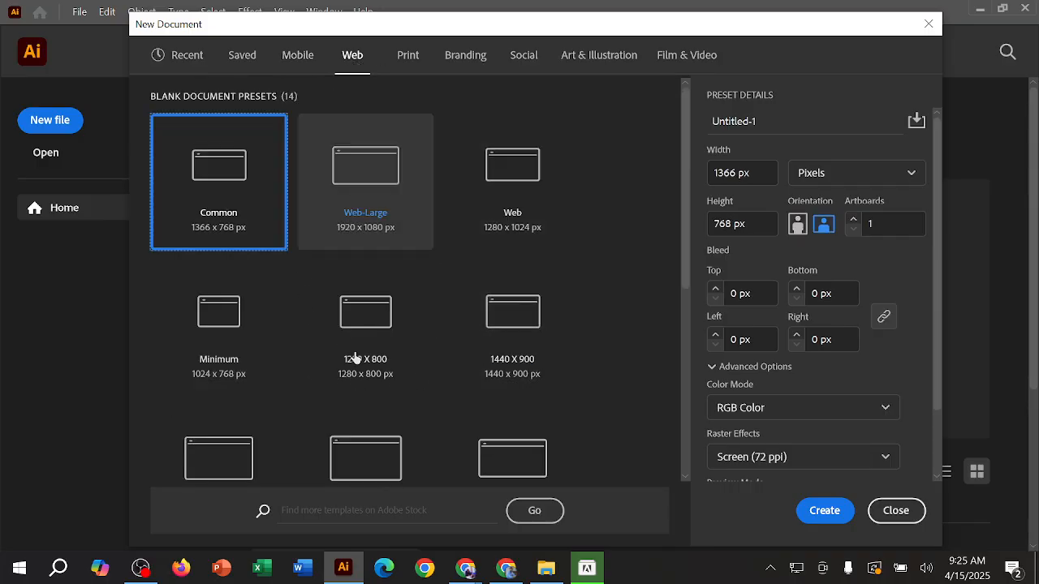
click(406, 69)
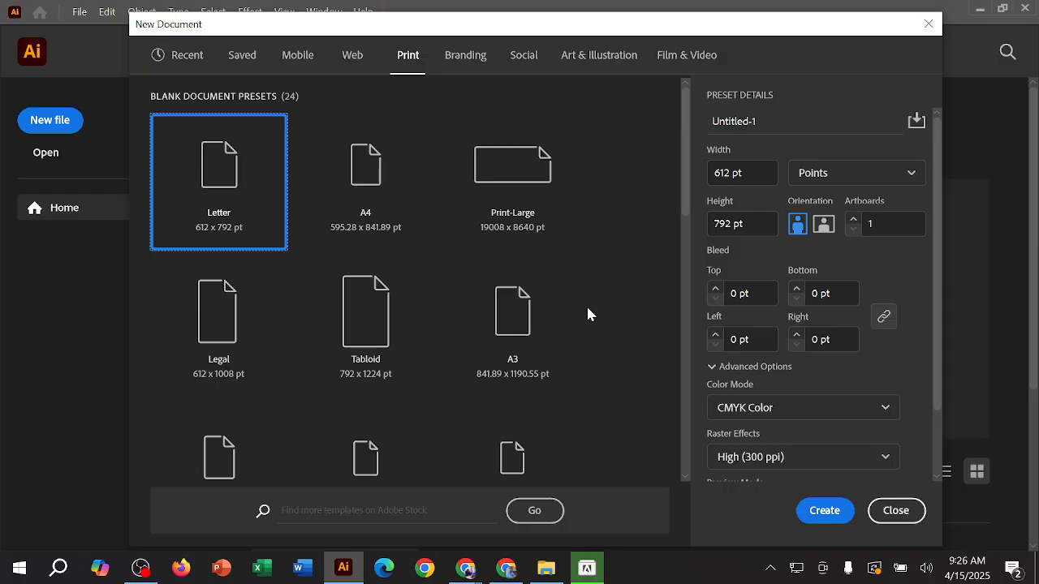
scroll(590, 314, down, 5)
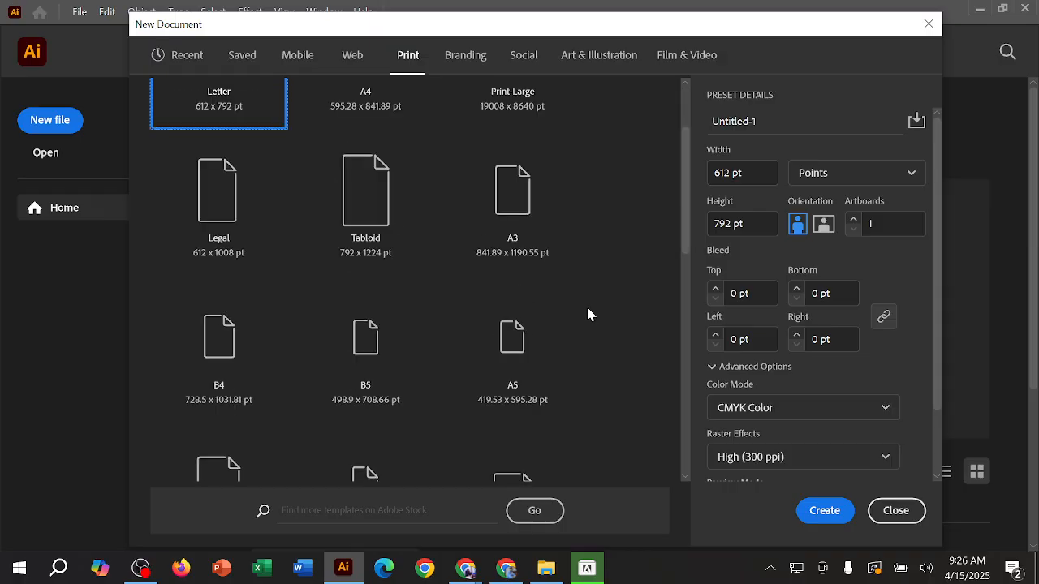
scroll(590, 314, up, 5)
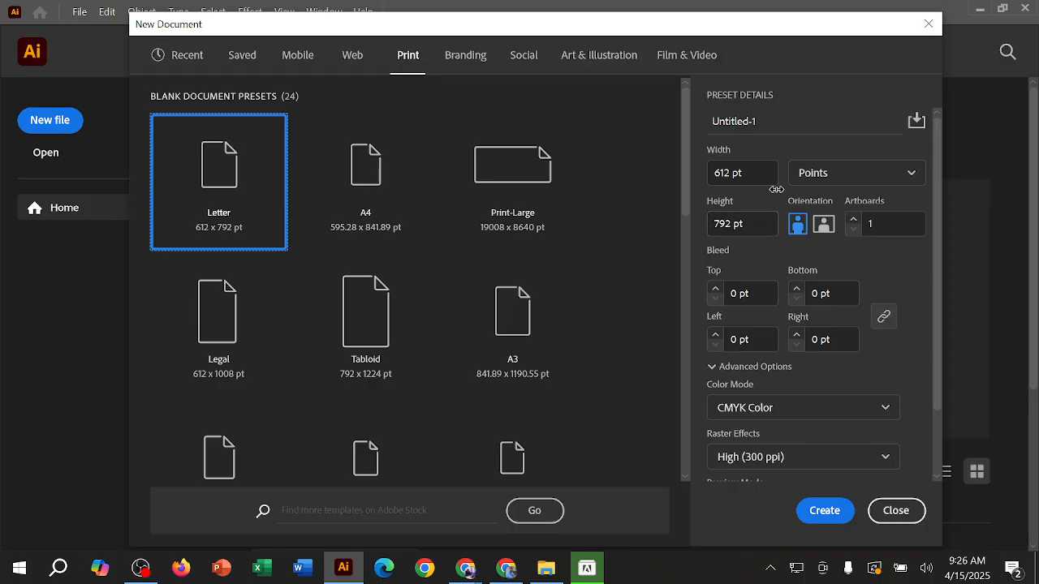
Step: Name the new document "Visiting Card Design" in the preset details
click(771, 122)
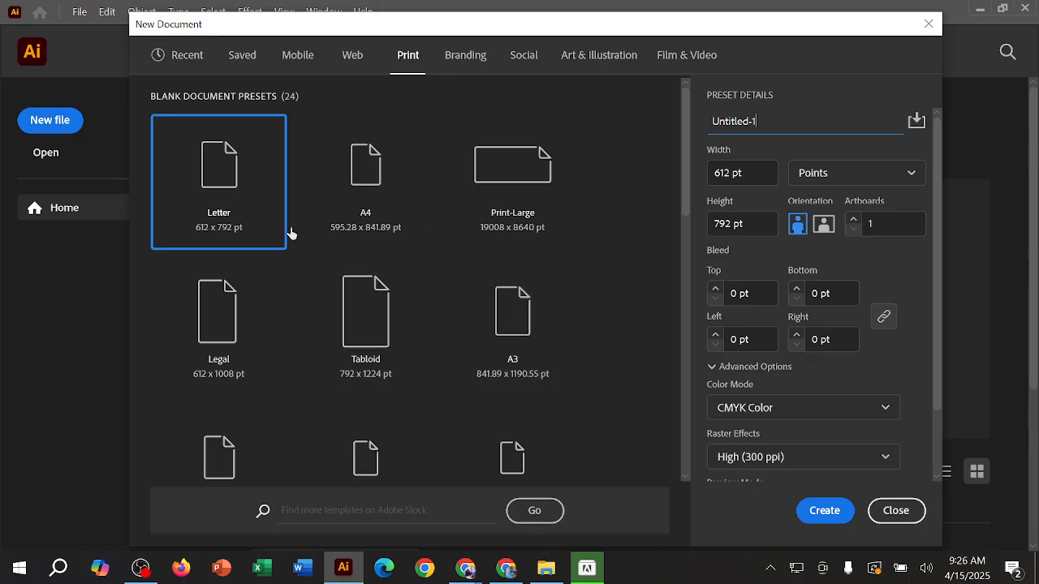
drag(761, 121, 701, 132)
click(764, 121)
click(774, 121)
drag(778, 119, 711, 128)
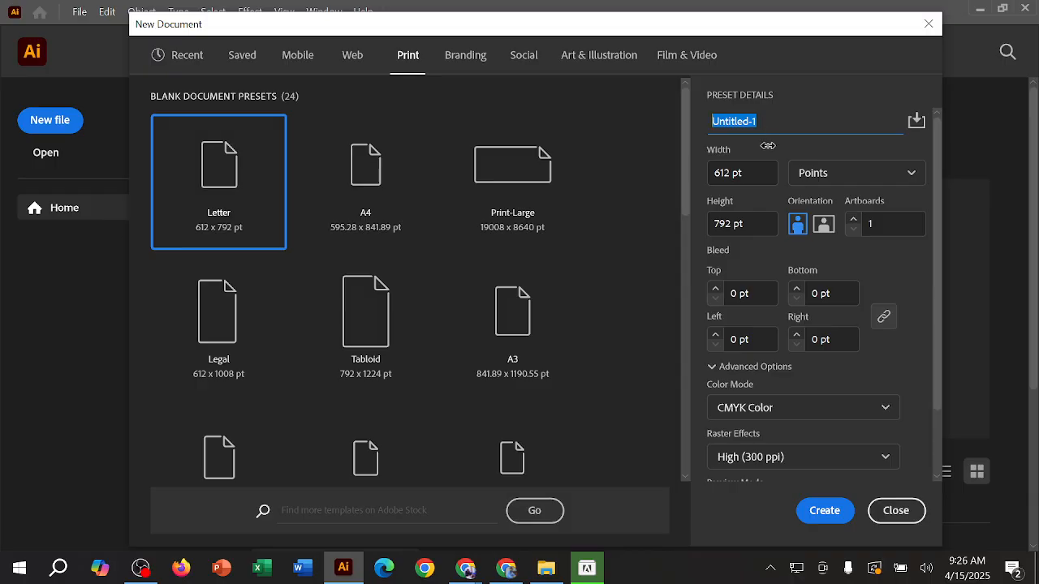
text(Visitin)
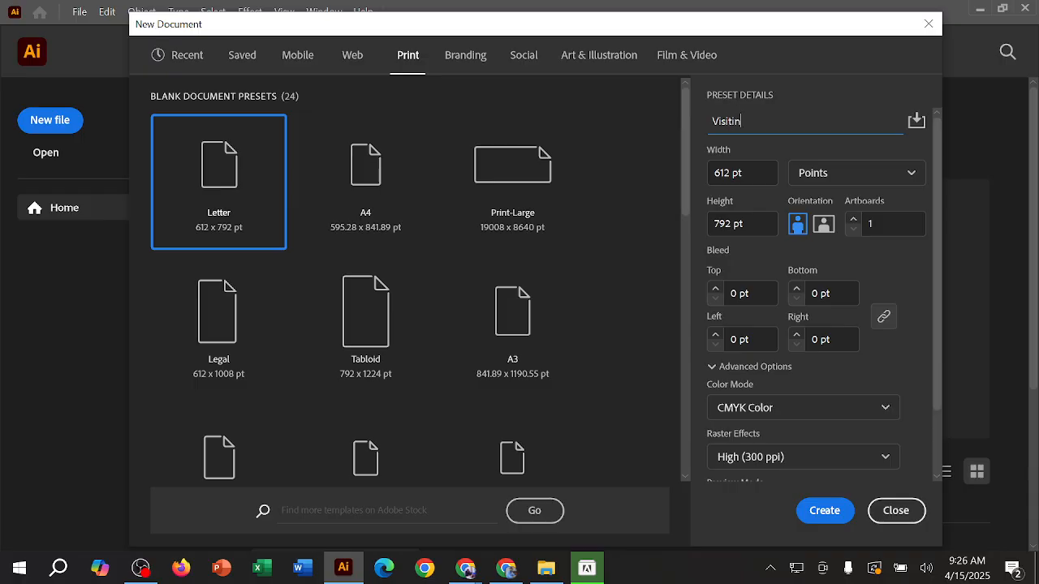
text(g Card Design)
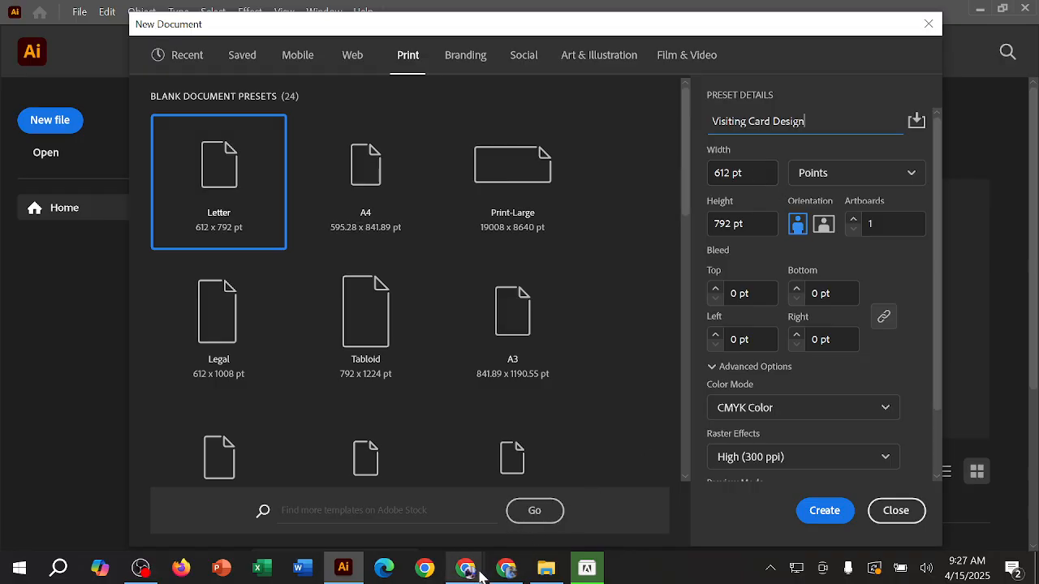
Step: Switch to Chrome, search for "zoom it" in a new tab, view the thezoomit.com site and return to the results
click(505, 568)
click(430, 16)
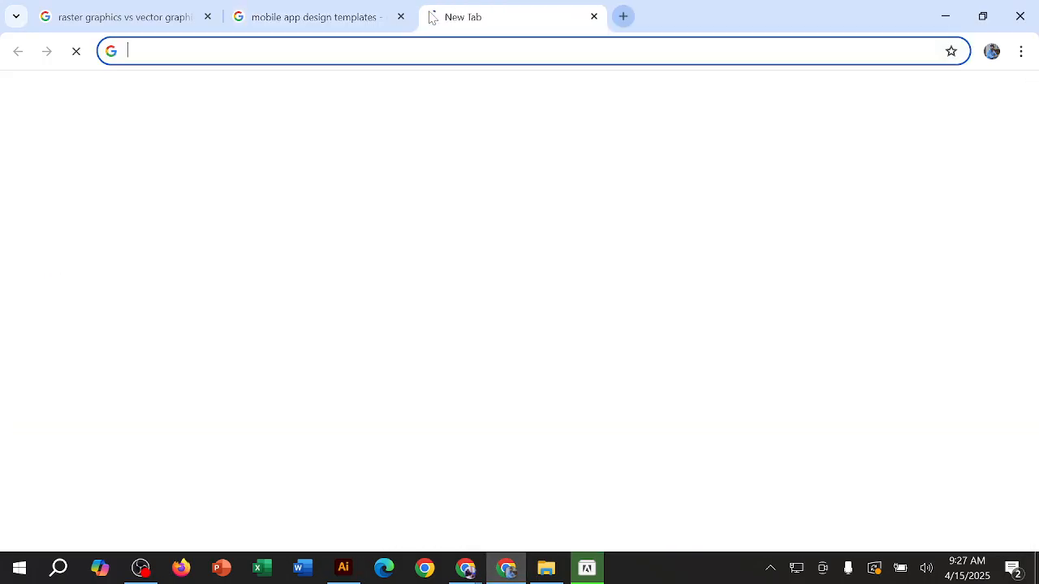
text(zoom it)
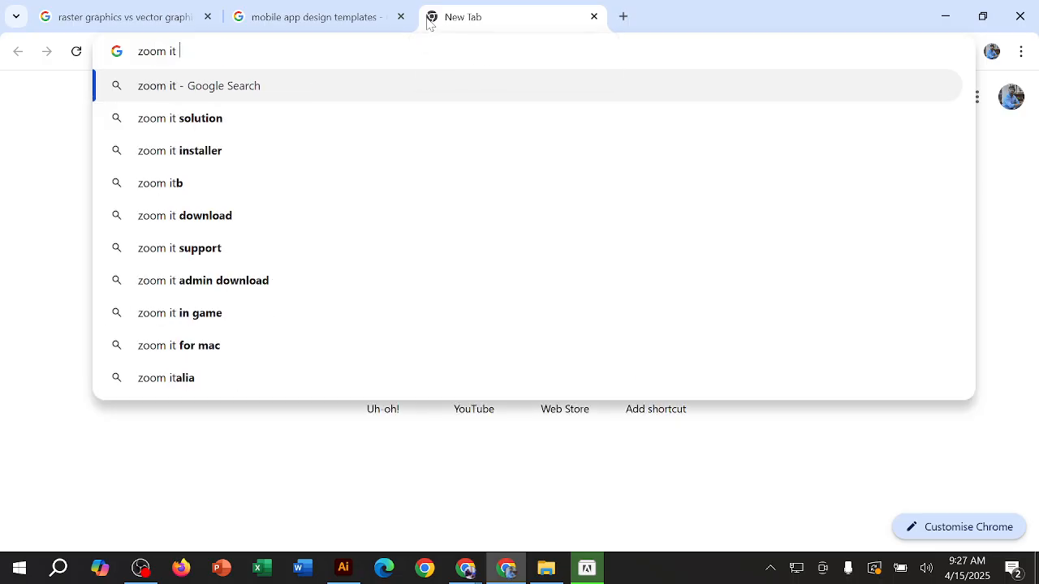
key(Return)
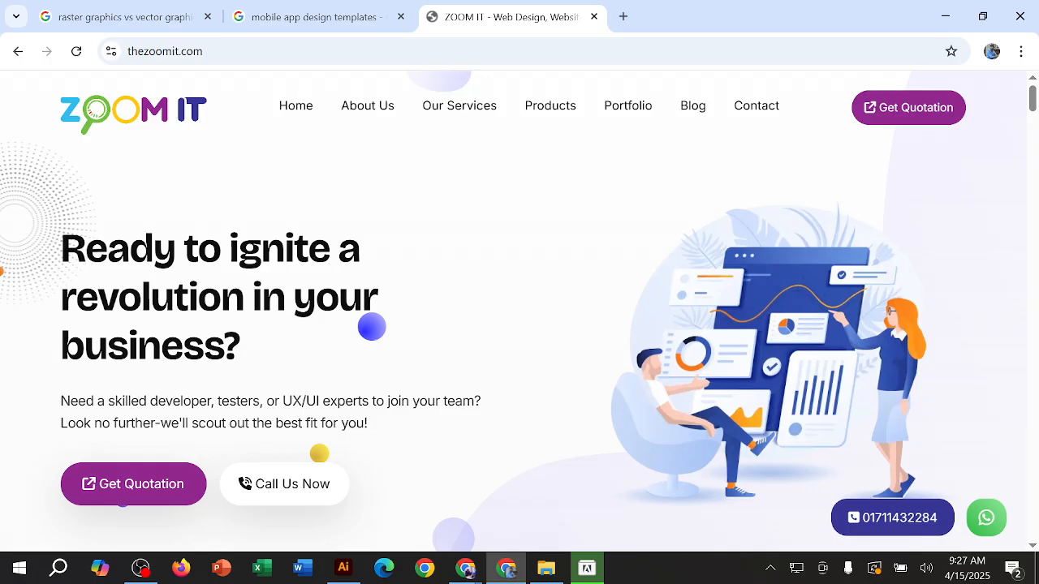
click(17, 51)
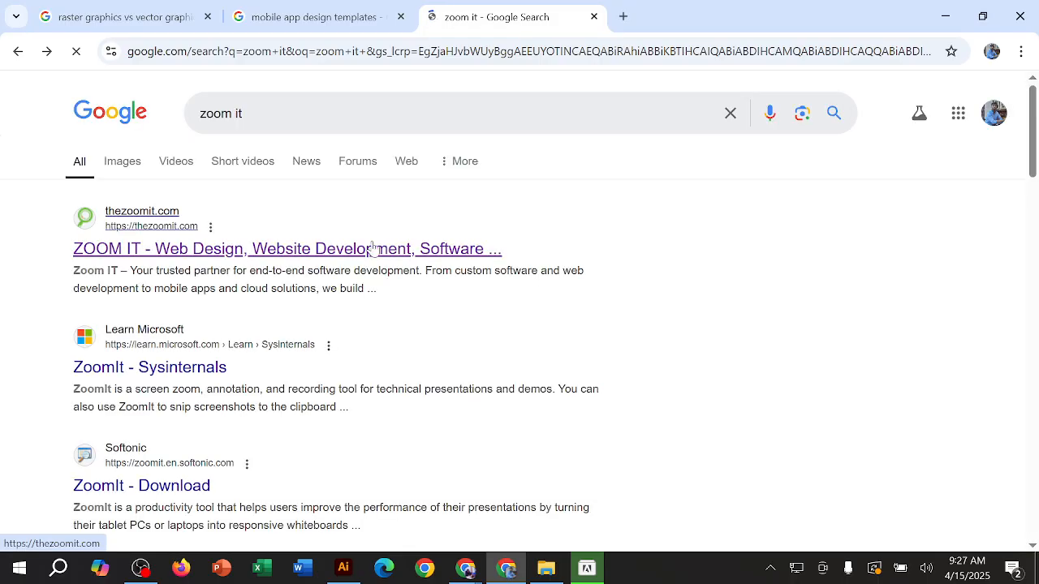
Step: View the Softonic ZoomIt page from the search results, go back and minimize Chrome to return to Illustrator
scroll(373, 248, down, 2)
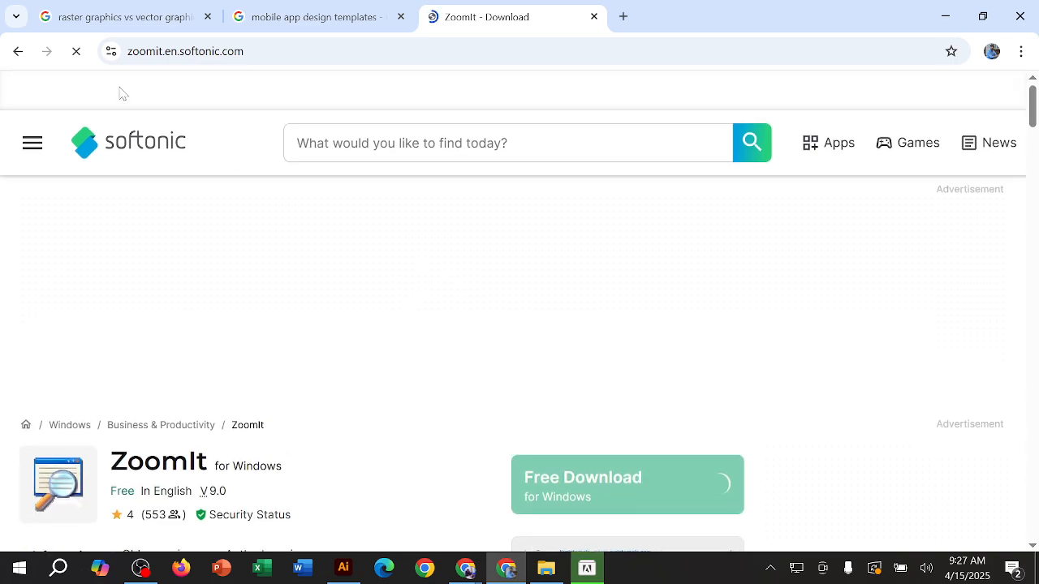
click(18, 51)
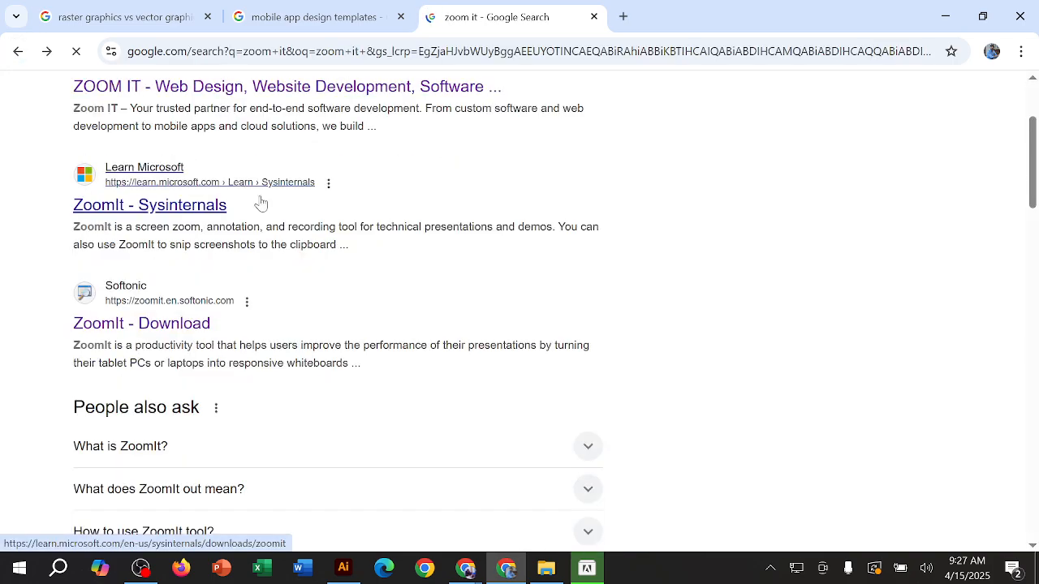
click(944, 16)
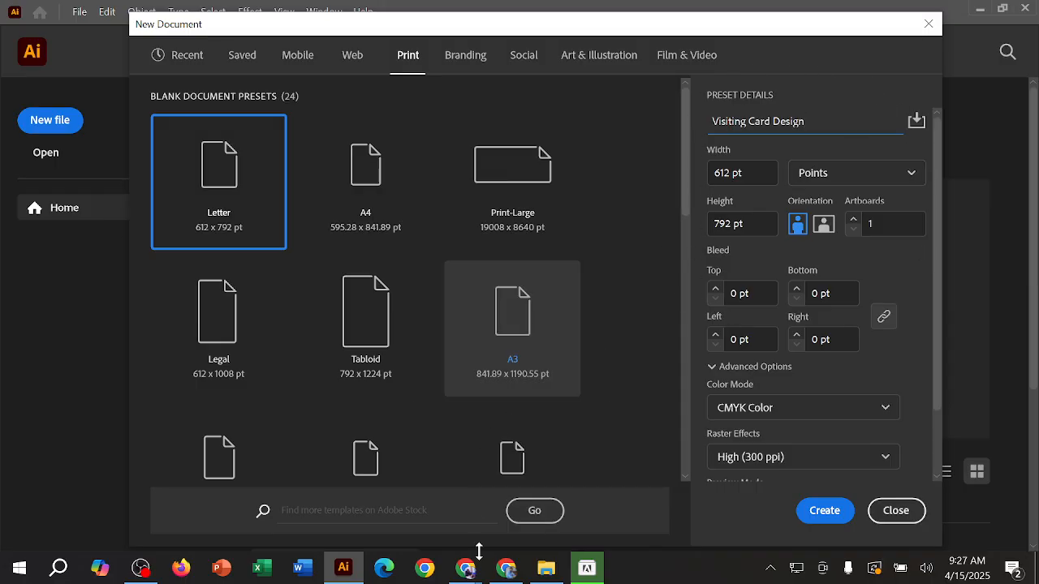
Step: Return to Chrome, search Google for "zoom it download", view Softonic's ZoomIt download page and go back from it
click(503, 572)
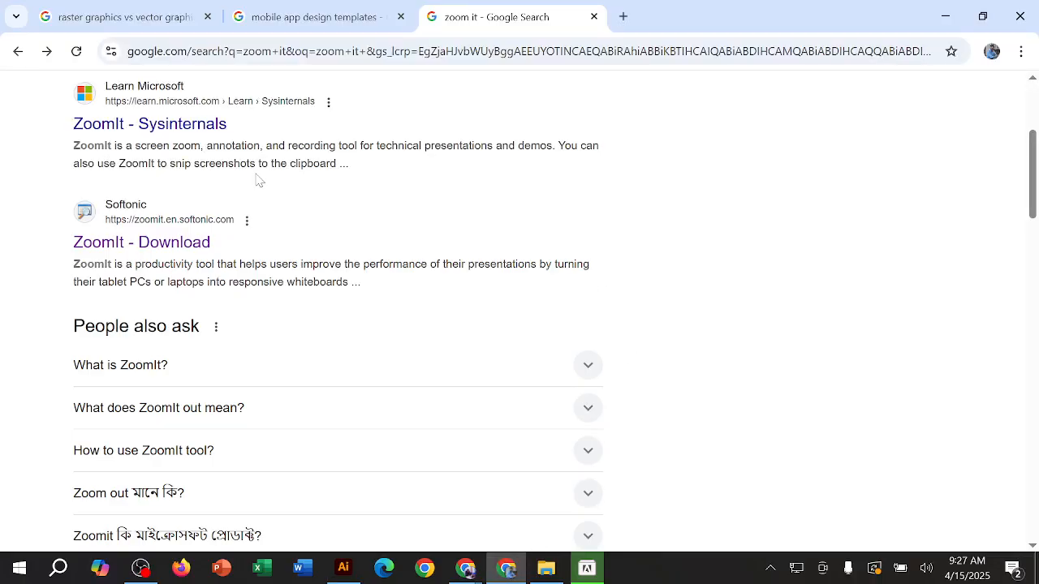
scroll(257, 175, up, 3)
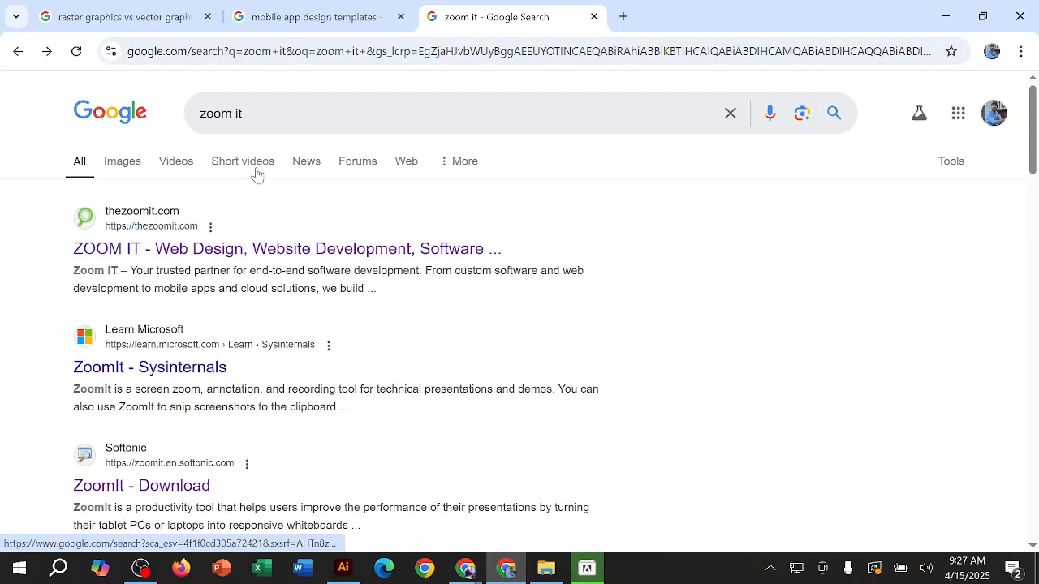
drag(243, 114, 198, 114)
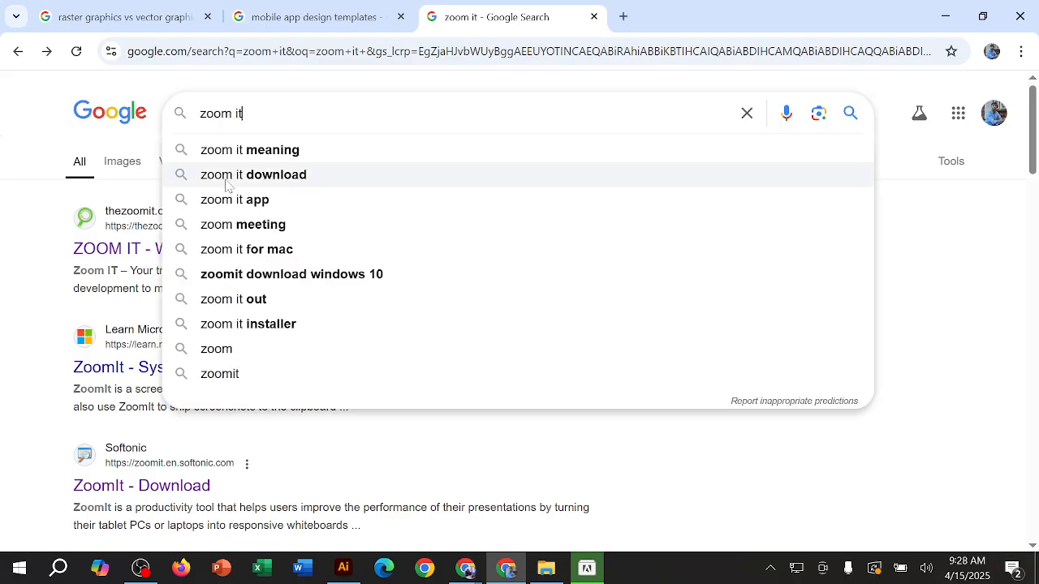
click(305, 175)
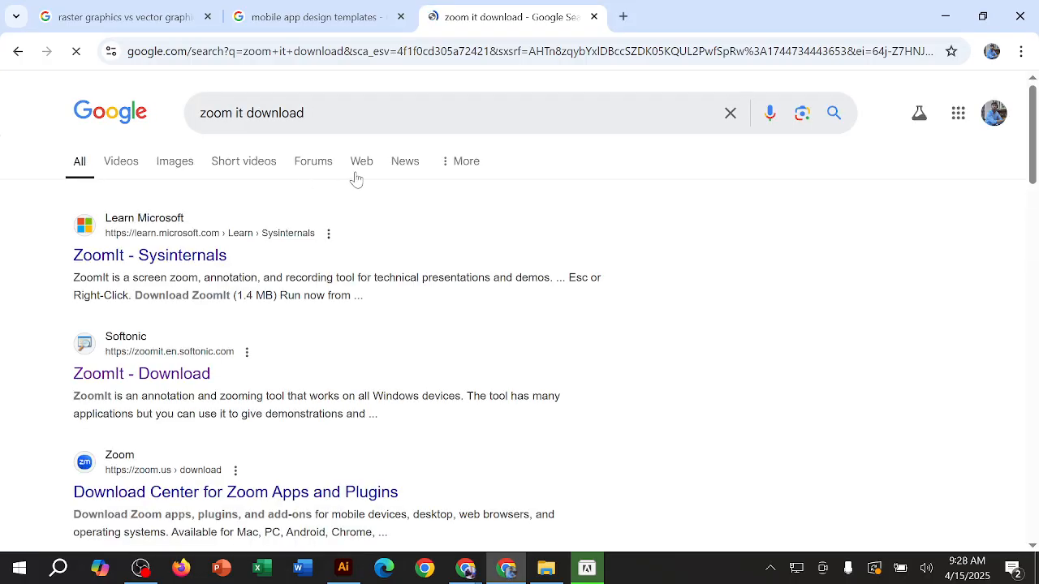
scroll(248, 178, down, 2)
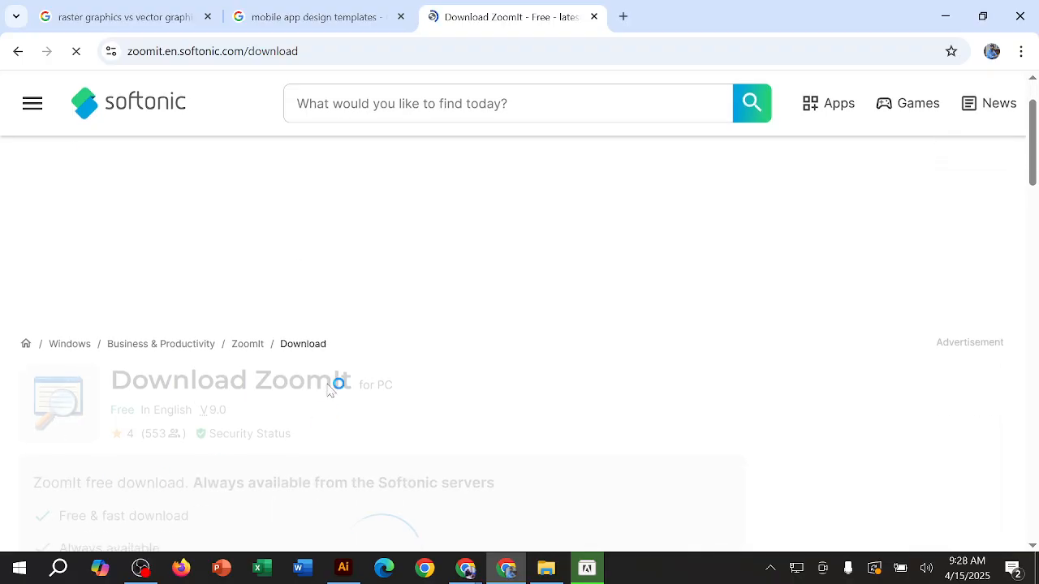
click(17, 51)
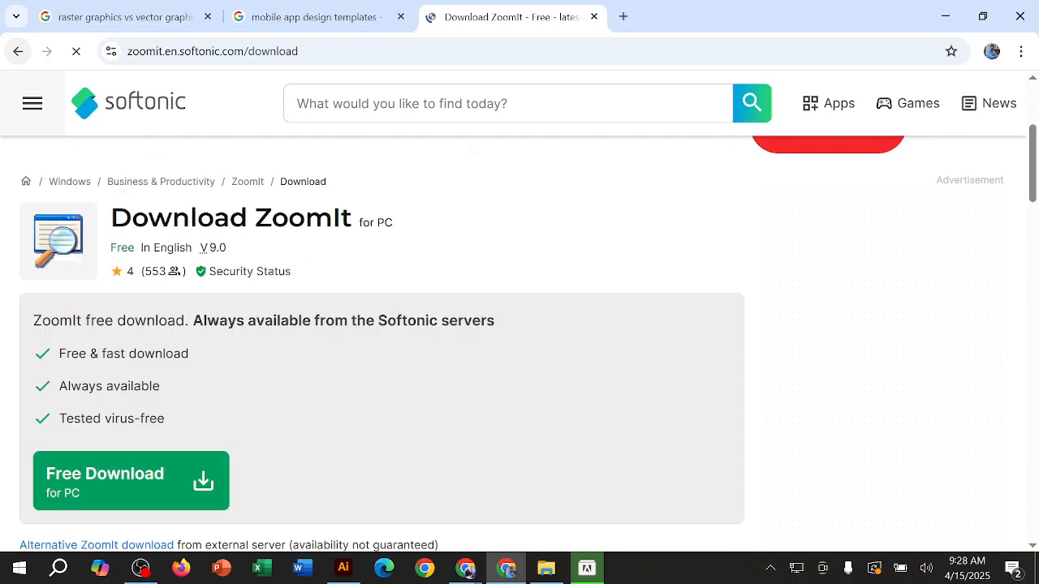
Step: Open Softonic's ZoomIt page from the "zoom it download" Google results and locate its free Windows download
scroll(284, 323, up, 3)
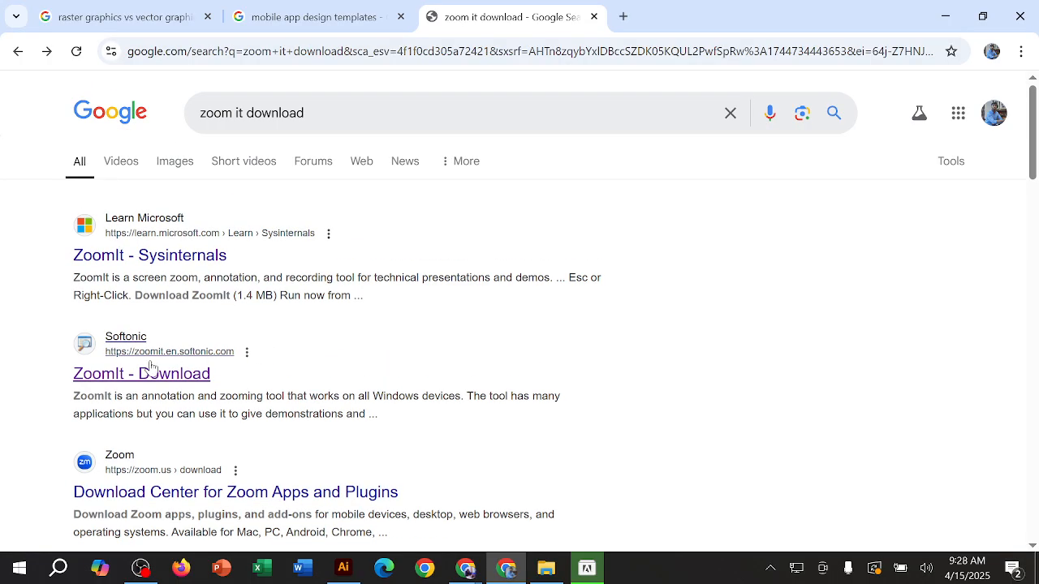
click(155, 370)
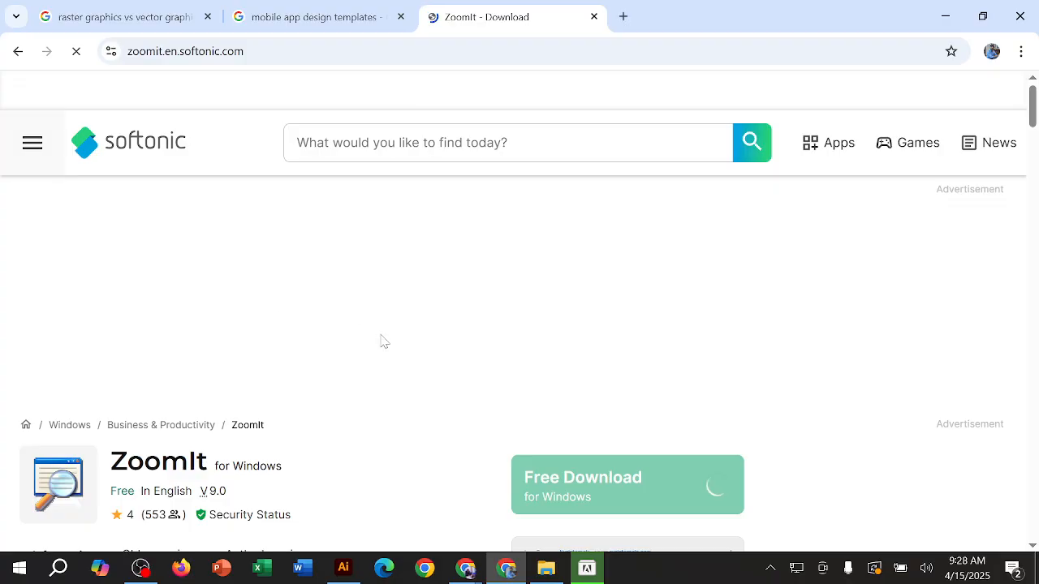
scroll(382, 341, down, 2)
scroll(497, 365, up, 1)
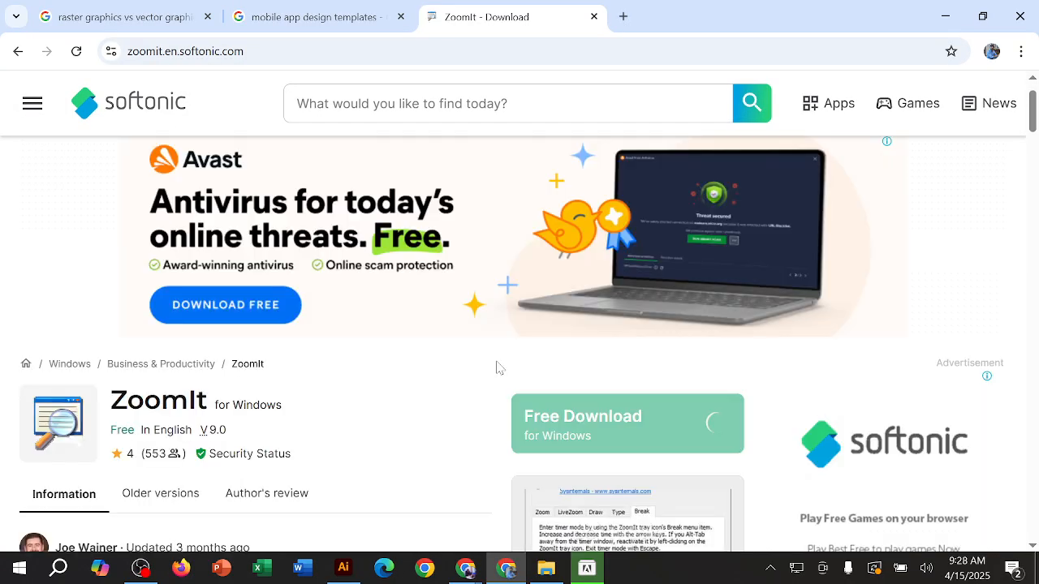
scroll(512, 366, down, 1)
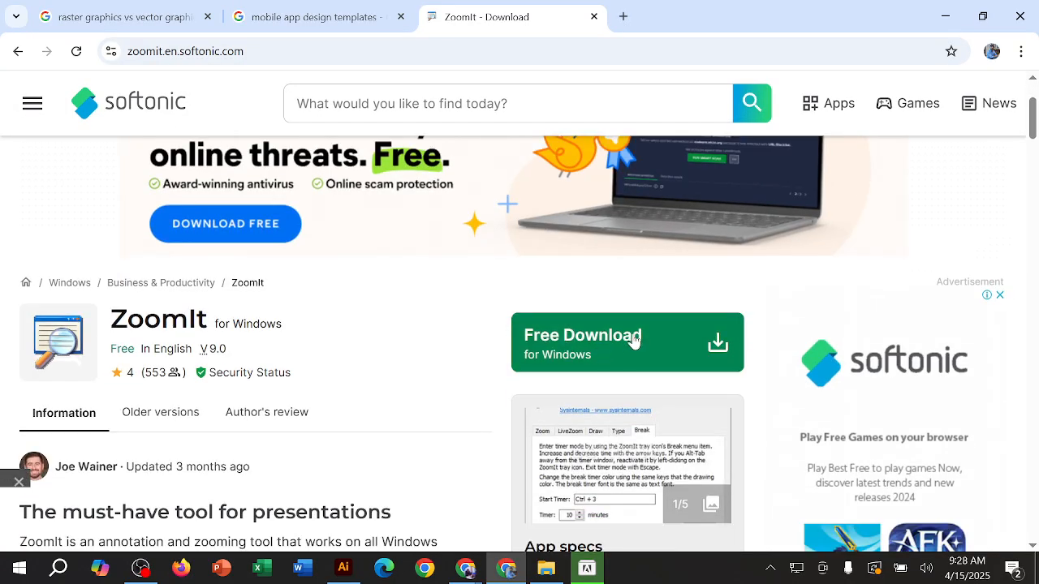
Step: Start Softonic's free ZoomIt download for PC, dismissing the Opera browser offer
click(640, 340)
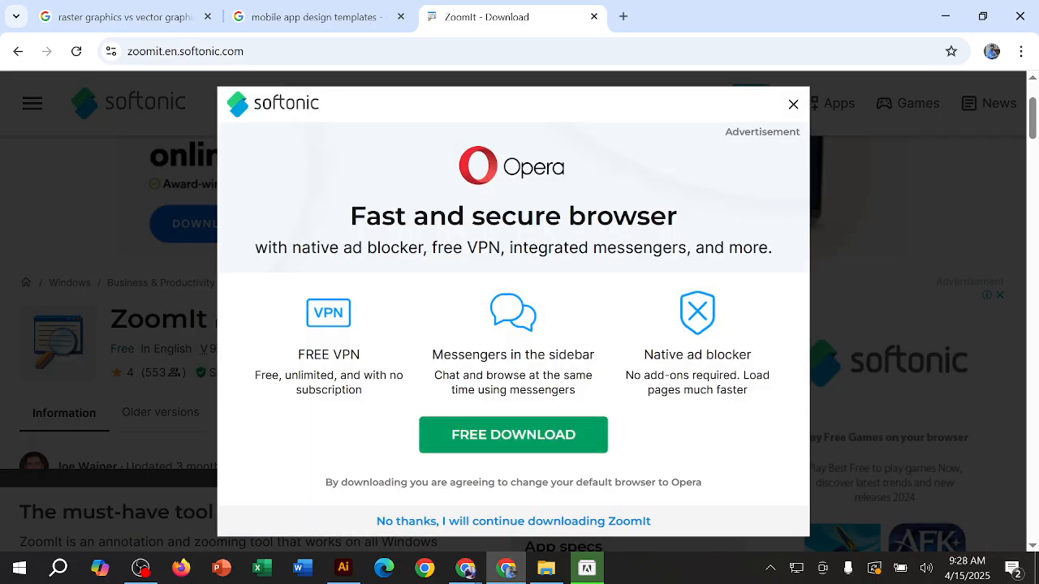
click(793, 107)
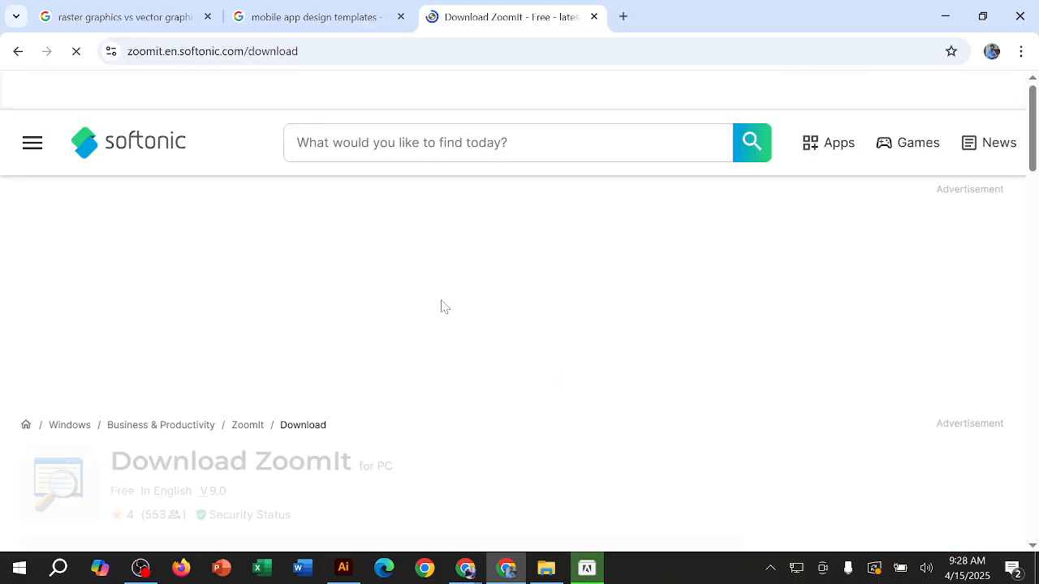
scroll(491, 299, down, 5)
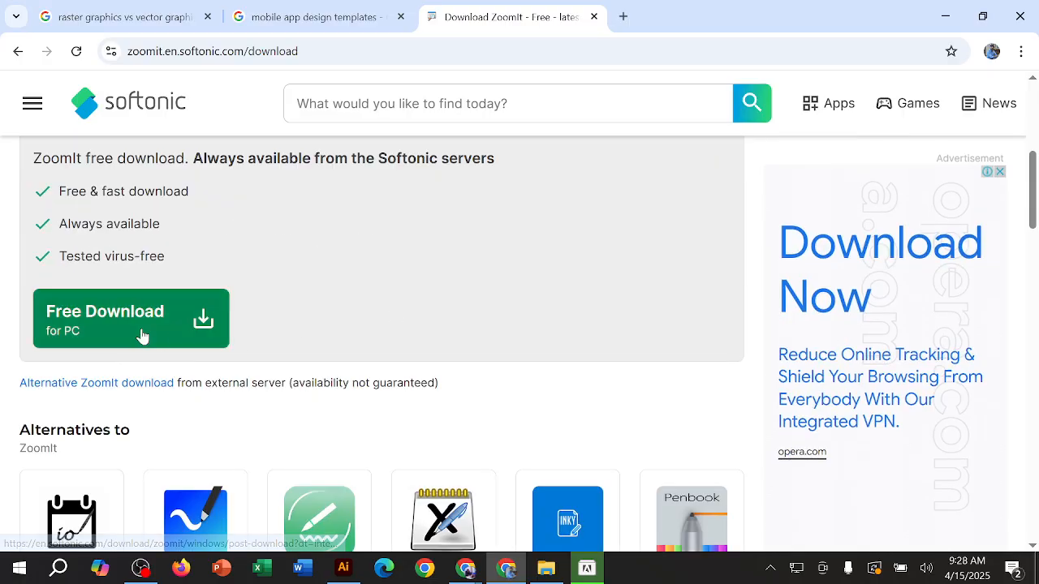
click(175, 333)
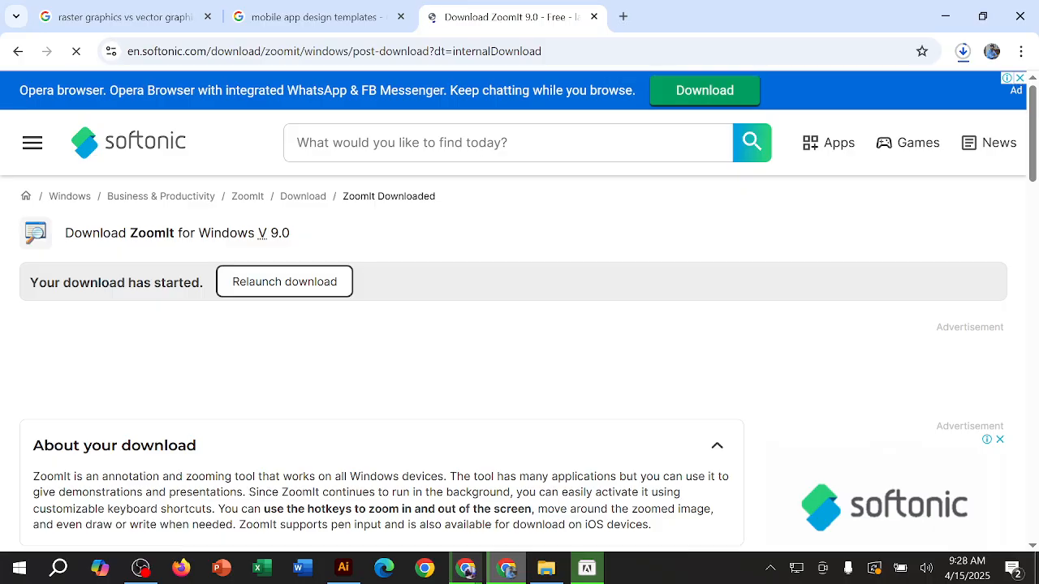
Step: Check the ZoomIt_V9.0.zip download in Chrome's full download history, close the Softonic tab and return to Illustrator
click(962, 51)
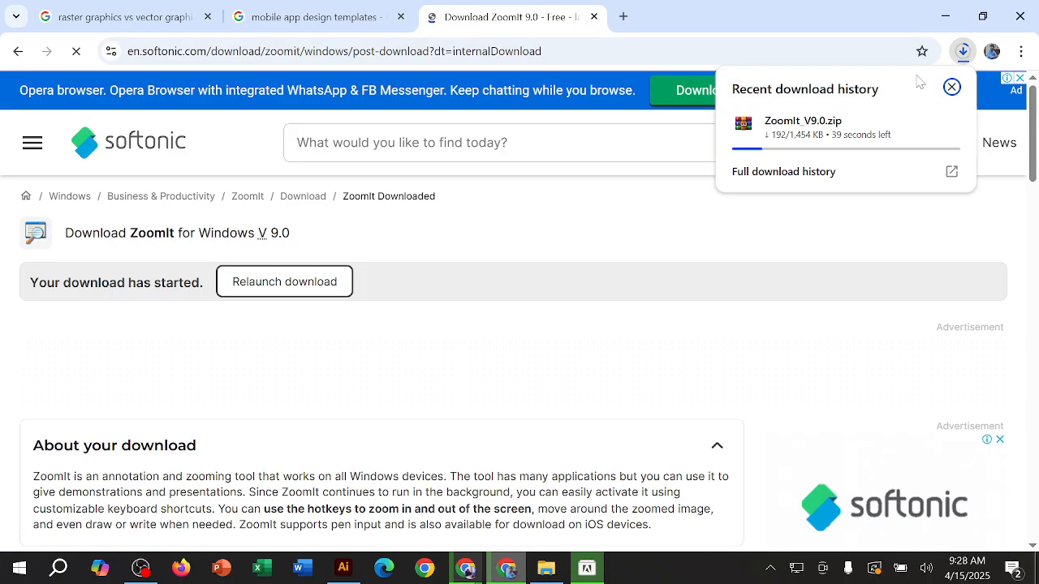
click(844, 171)
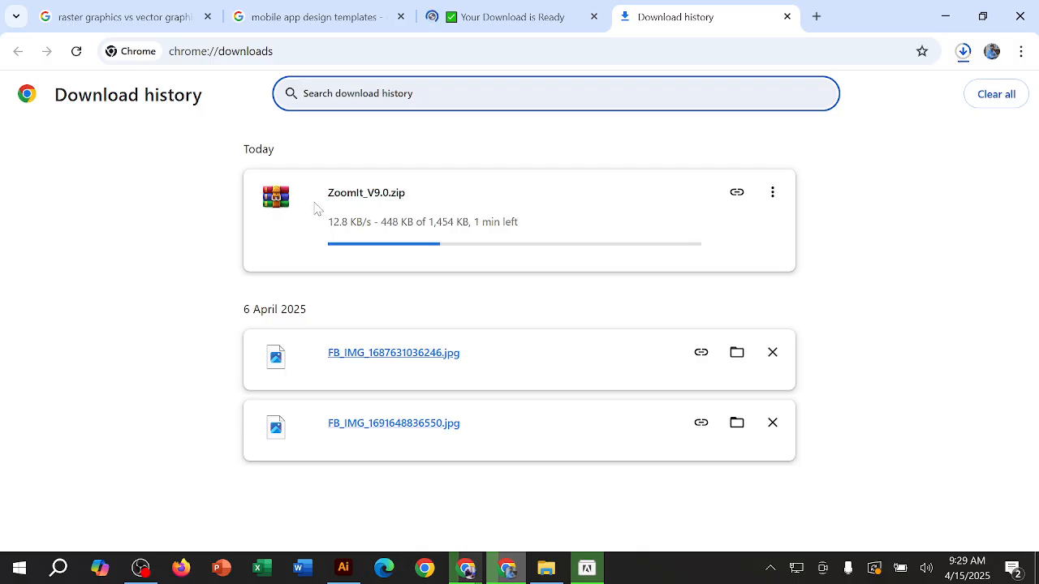
click(397, 201)
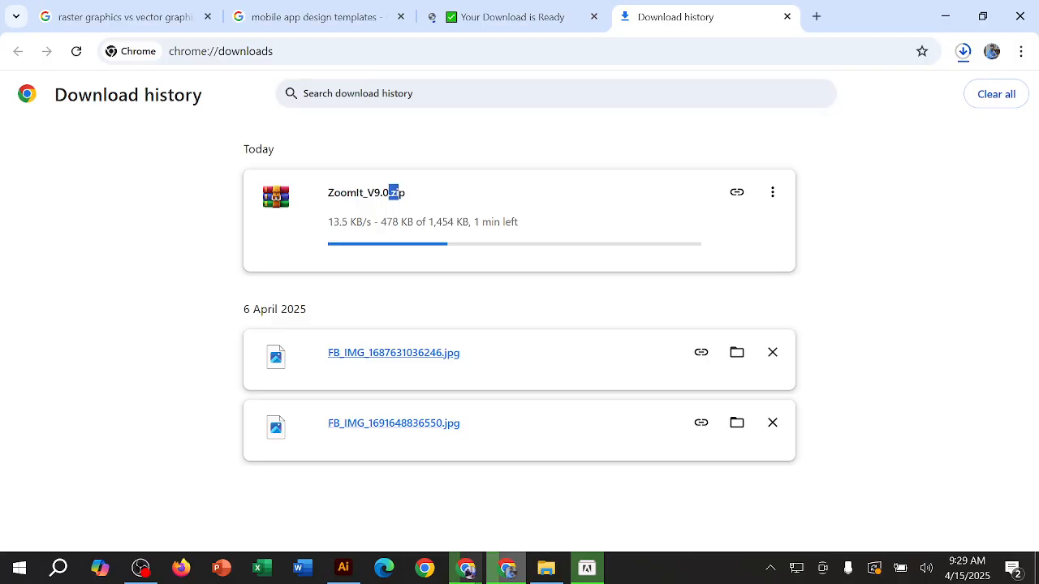
drag(399, 194, 407, 195)
click(439, 215)
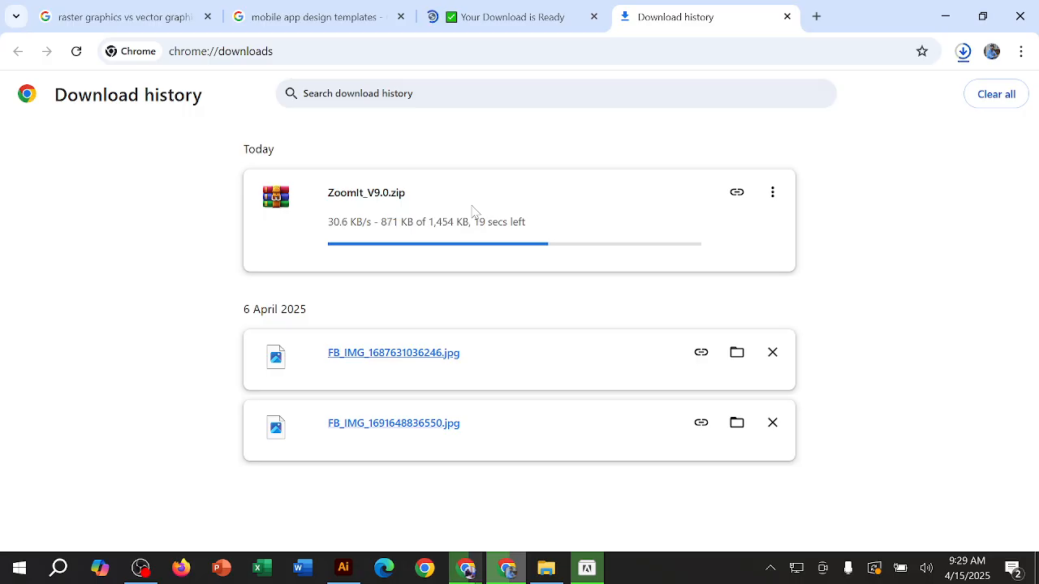
click(593, 16)
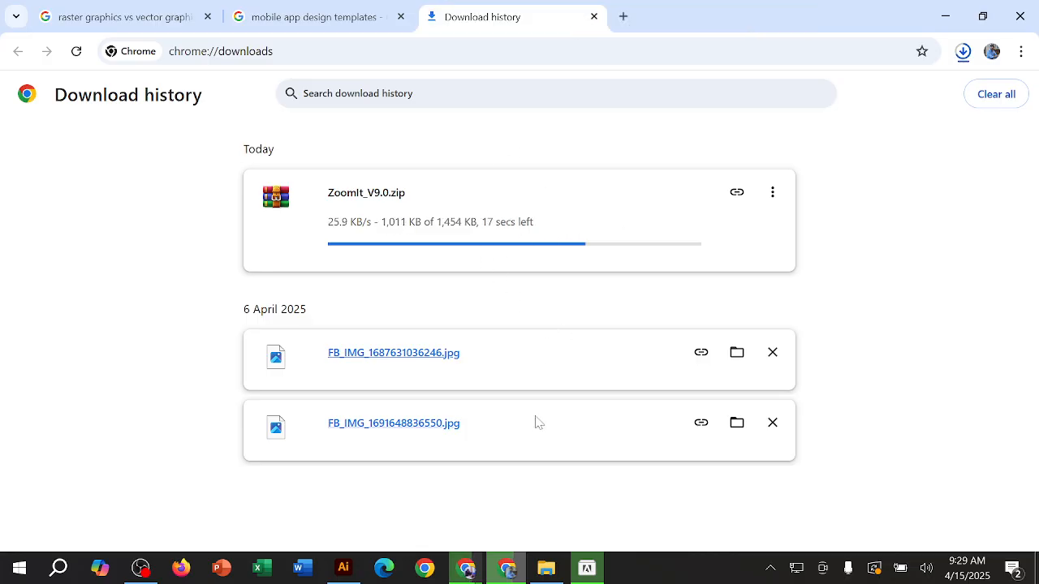
click(945, 16)
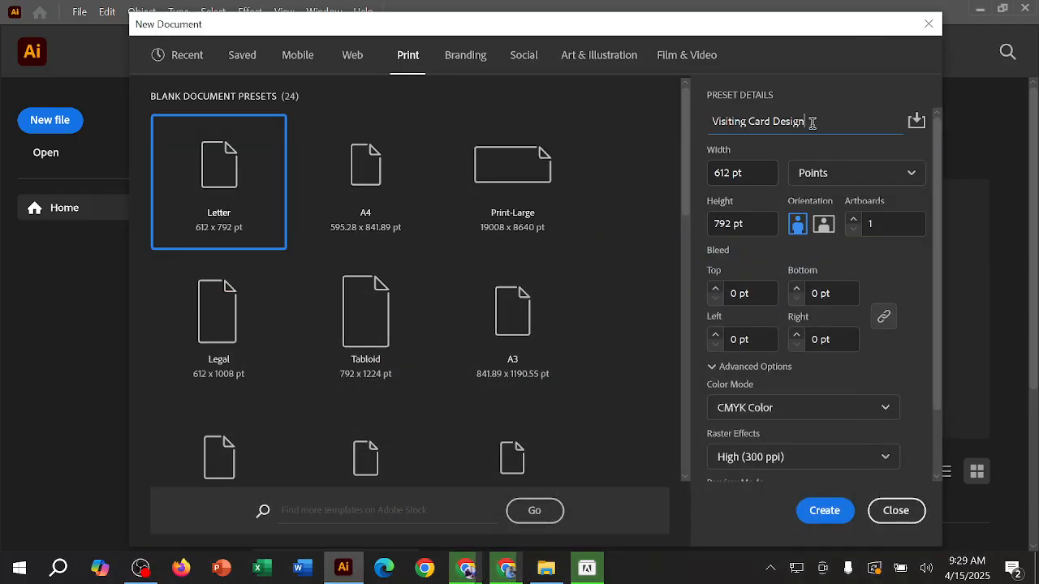
Step: Point out the document name, width and height in the preset details and display the available measurement units
drag(814, 120, 710, 120)
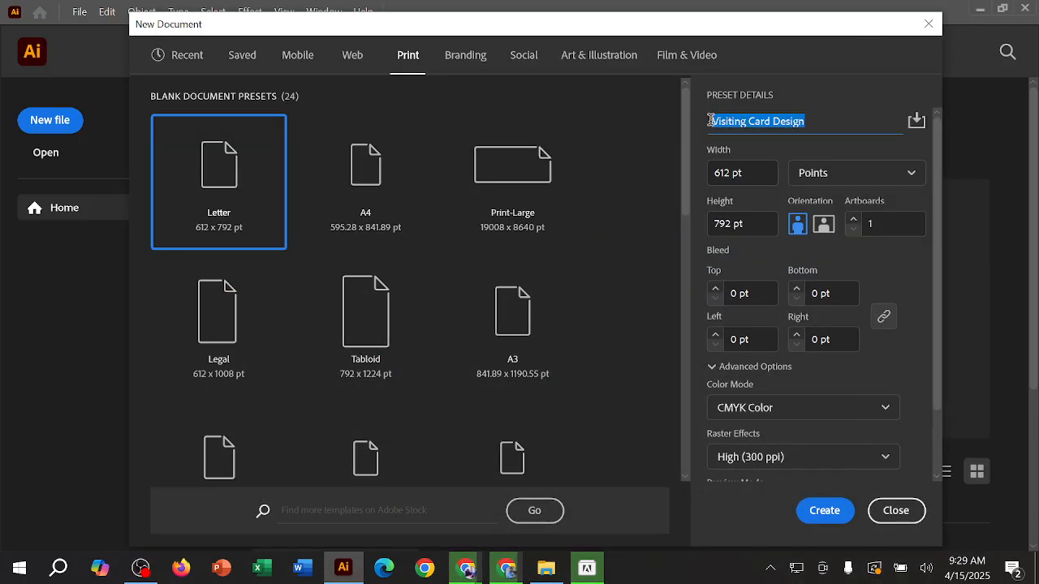
click(824, 122)
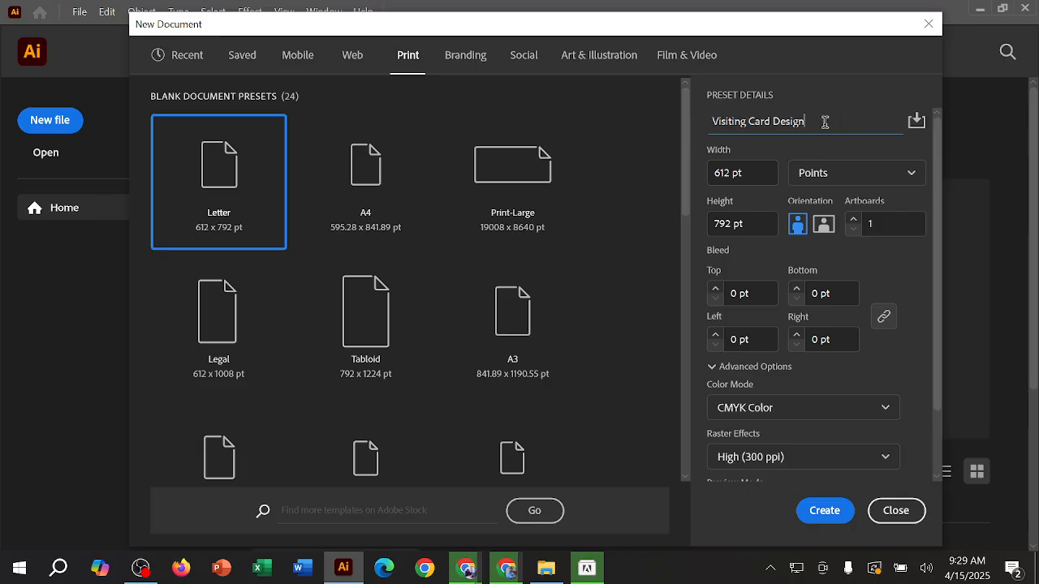
click(760, 172)
mouse_move(753, 172)
mouse_down()
mouse_move(711, 172)
mouse_move(750, 171)
mouse_up()
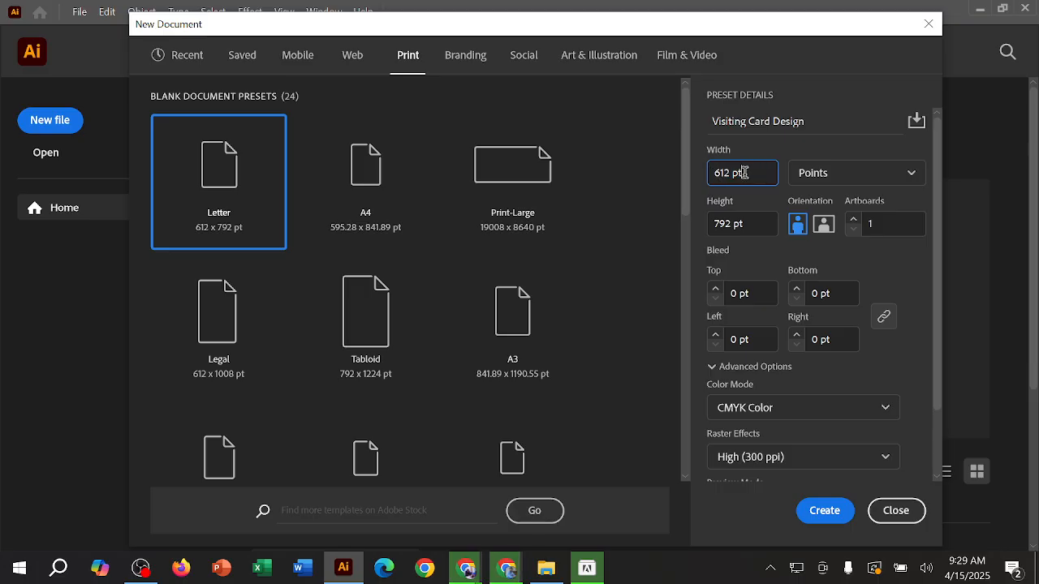
click(750, 224)
drag(750, 224, 711, 224)
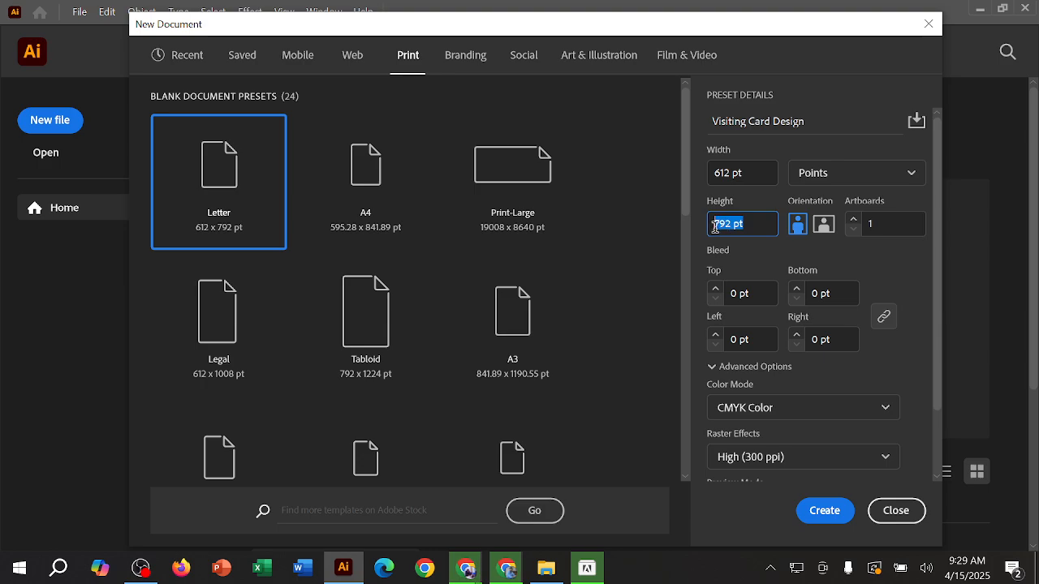
click(753, 224)
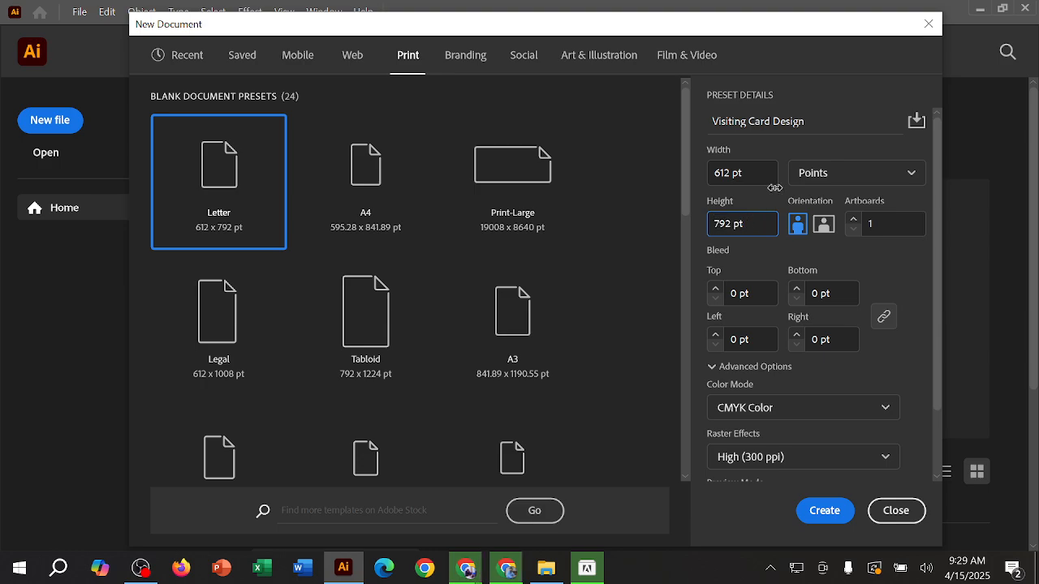
click(869, 176)
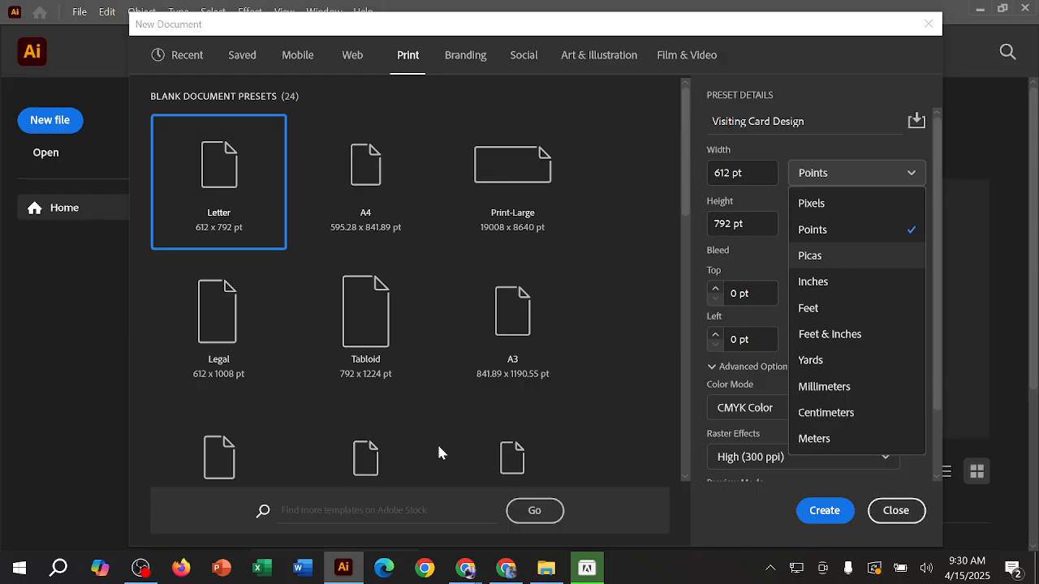
Step: Switch to Chrome and search Google for "visiting card size" in a new tab
click(510, 569)
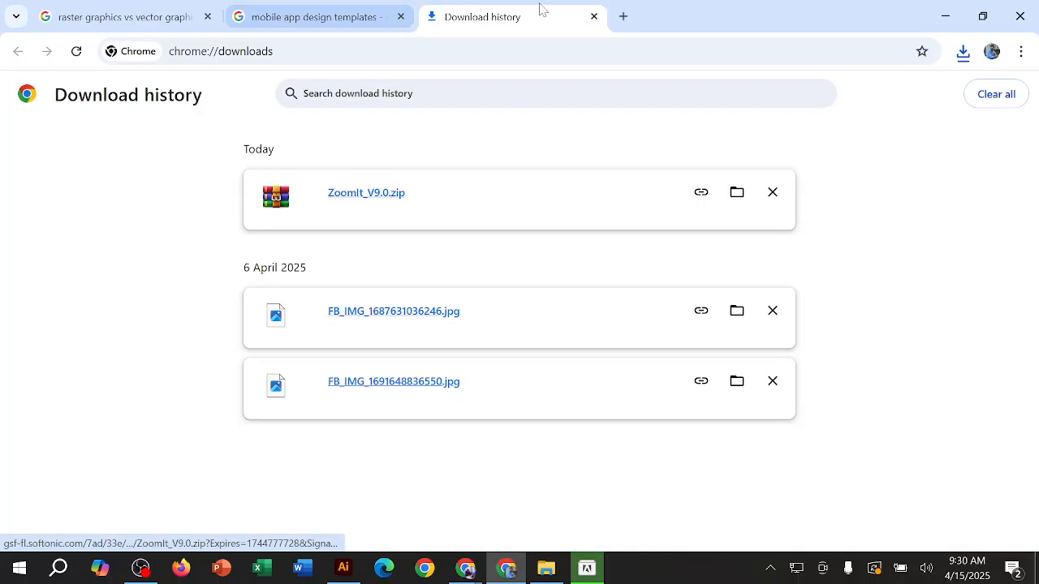
click(244, 52)
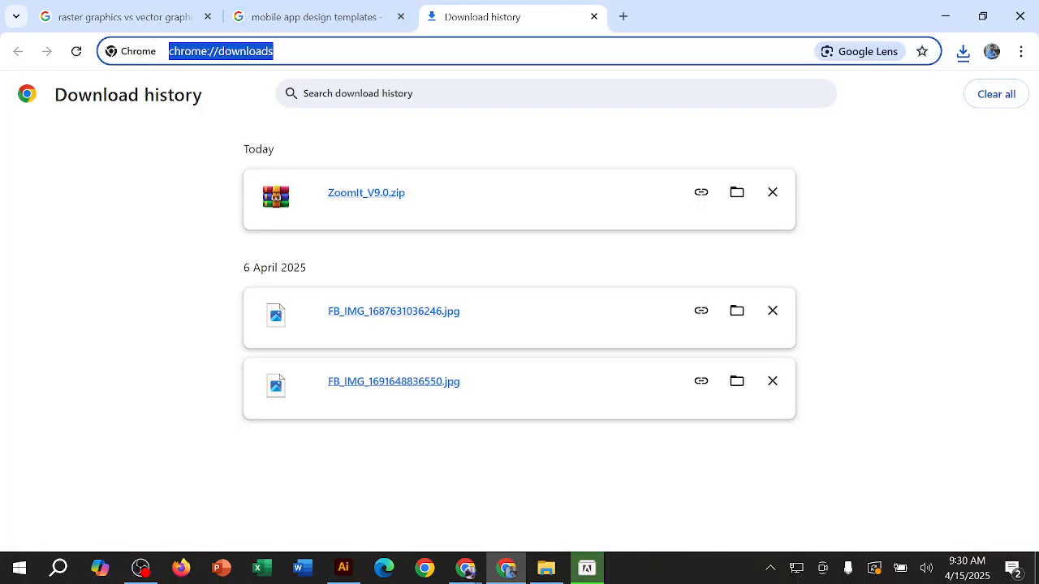
click(312, 16)
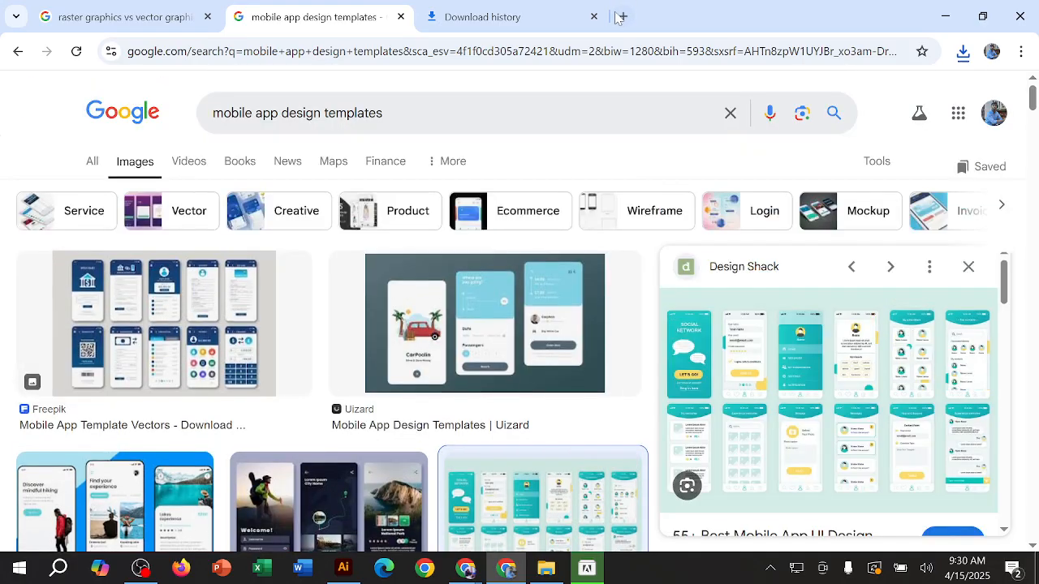
key(ctrl+t)
click(351, 290)
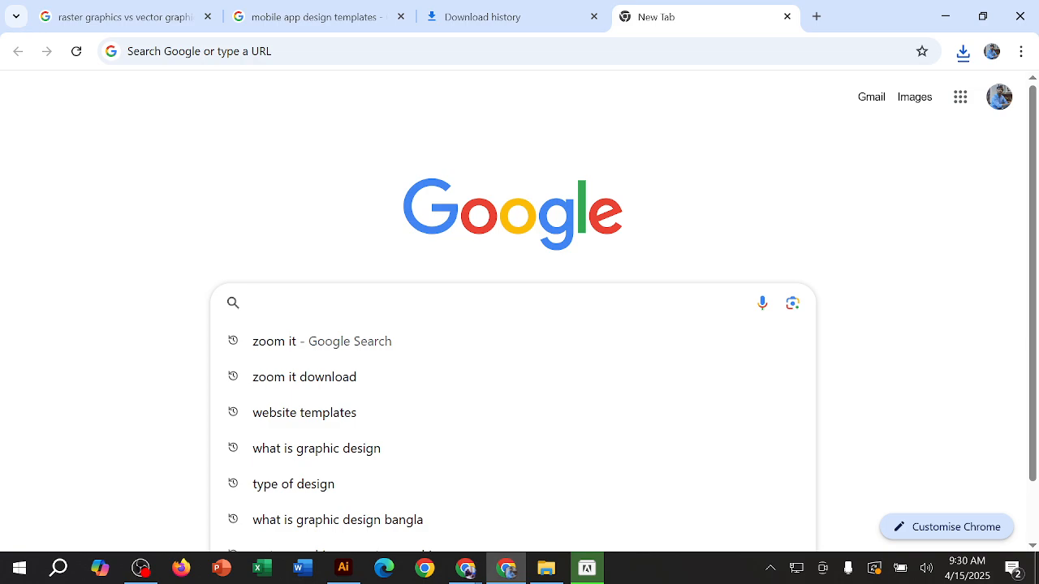
text(v)
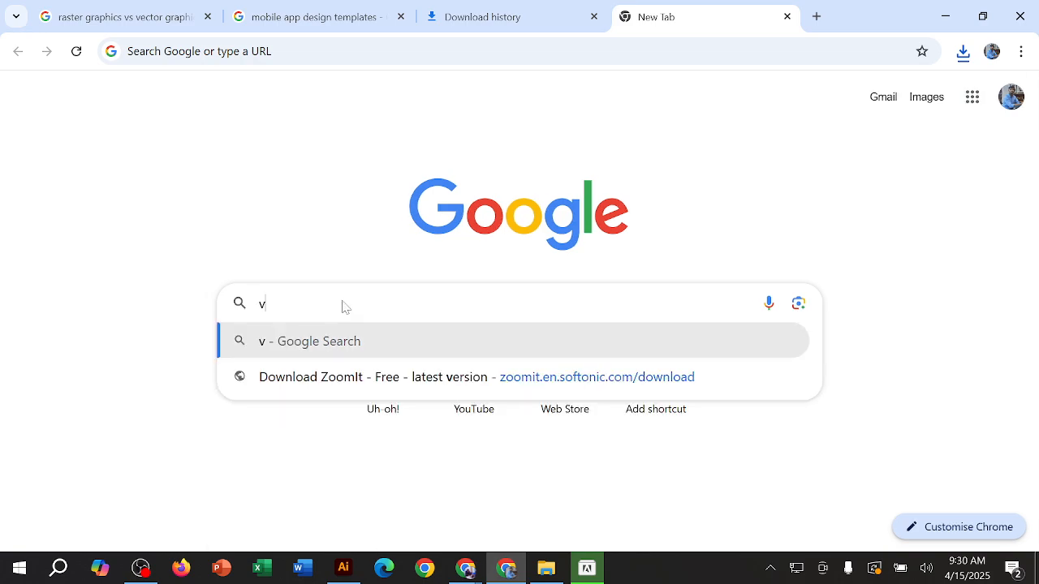
text(isiting )
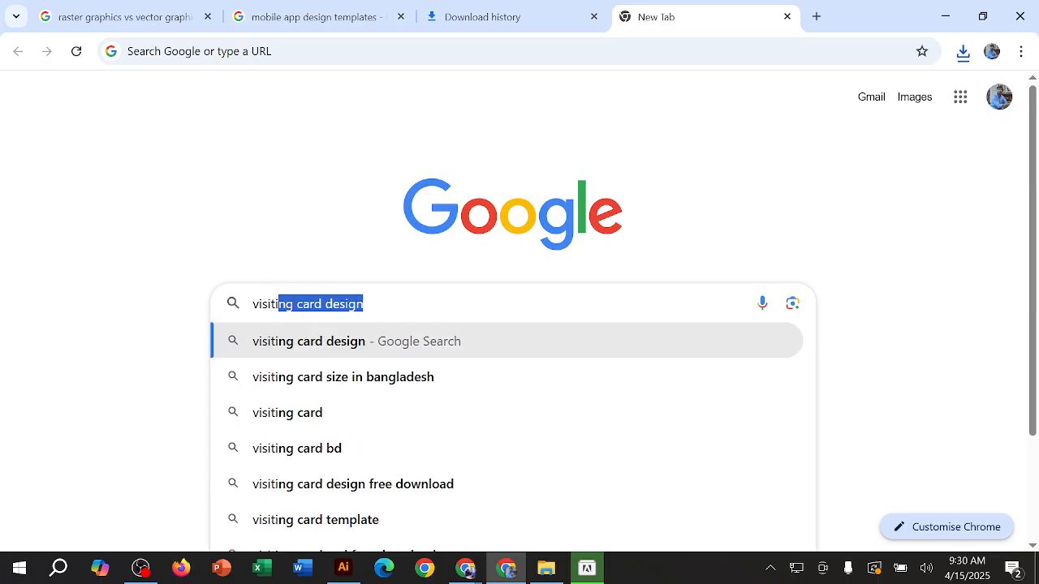
text(card )
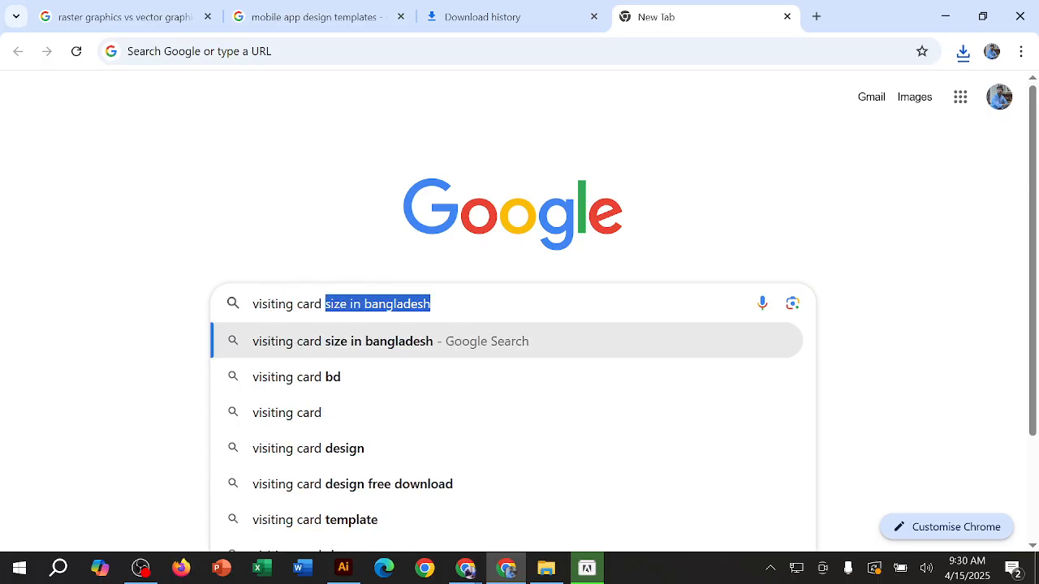
text(s)
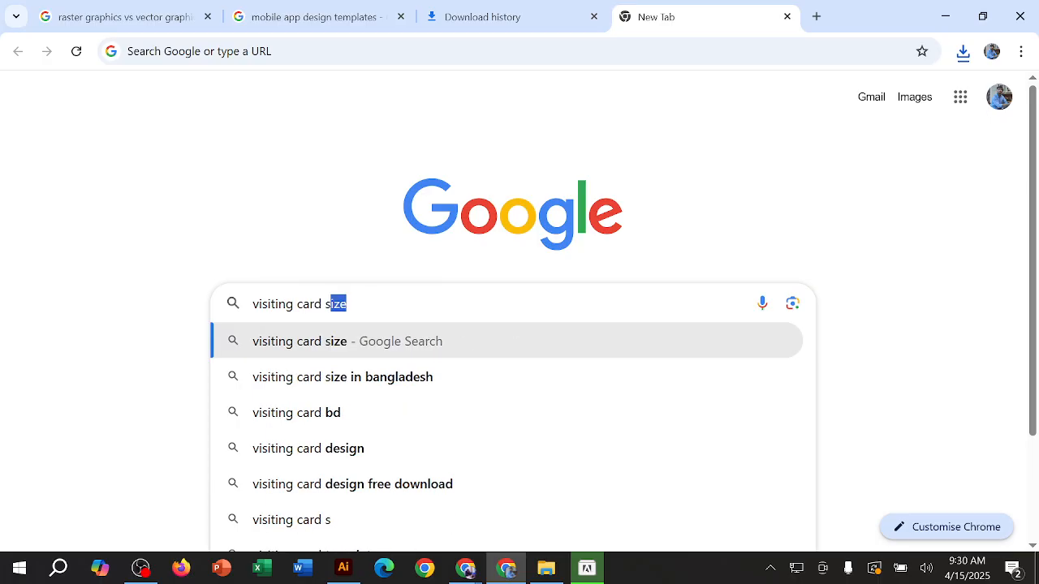
text(ize)
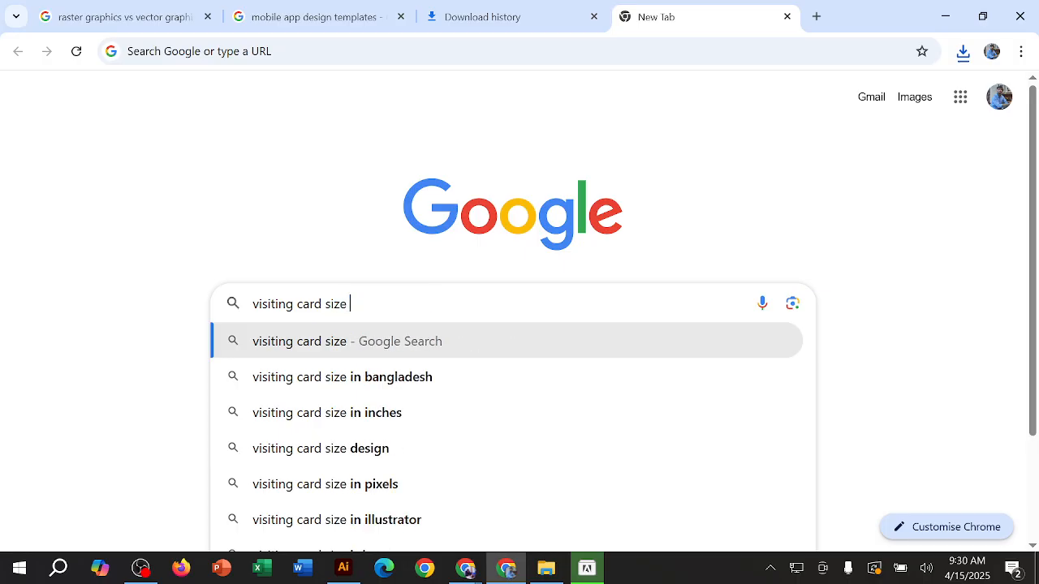
key(Return)
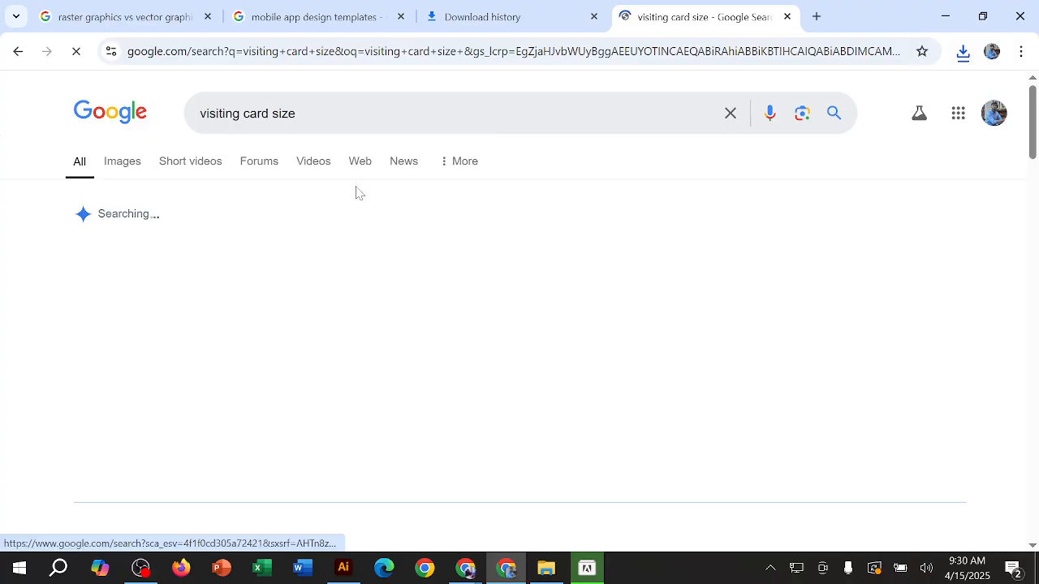
Step: Highlight the standard visiting card's inch and millimetre dimensions in the AI Overview, and return to Illustrator's New Document dialog
drag(347, 247, 441, 247)
click(443, 247)
drag(65, 268, 130, 266)
click(148, 267)
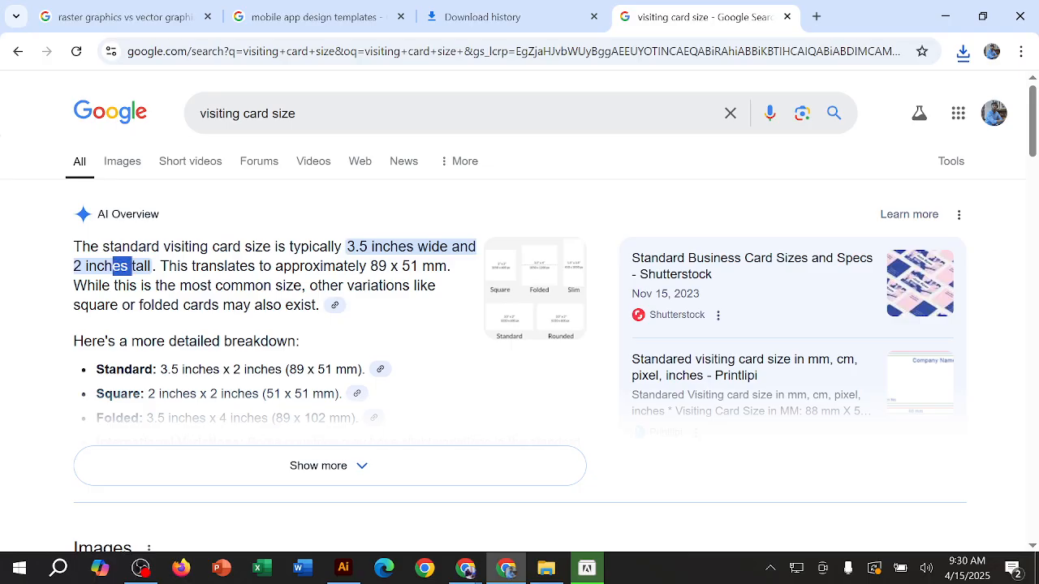
drag(419, 266, 446, 267)
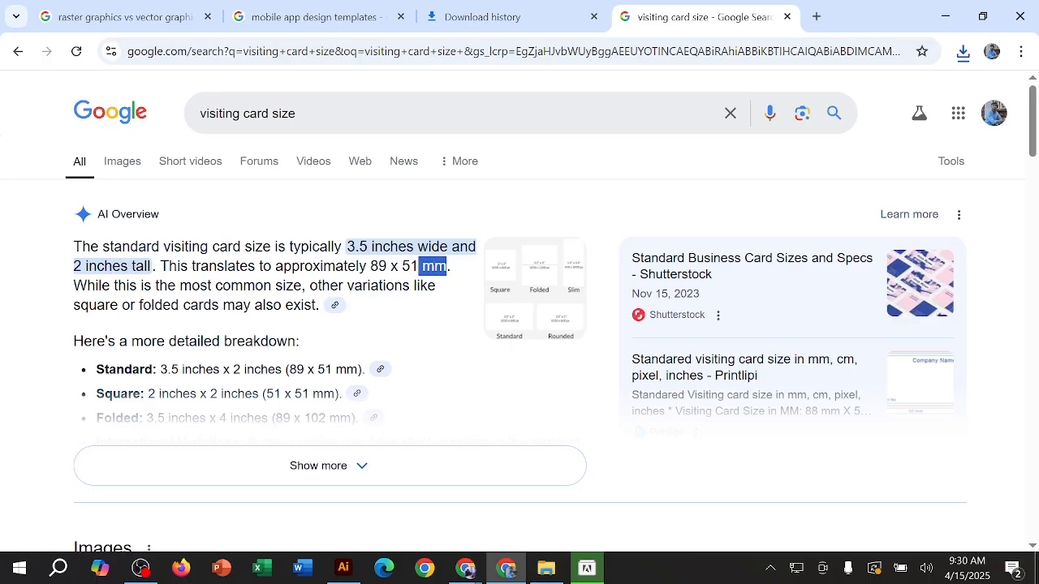
drag(370, 266, 418, 266)
click(388, 266)
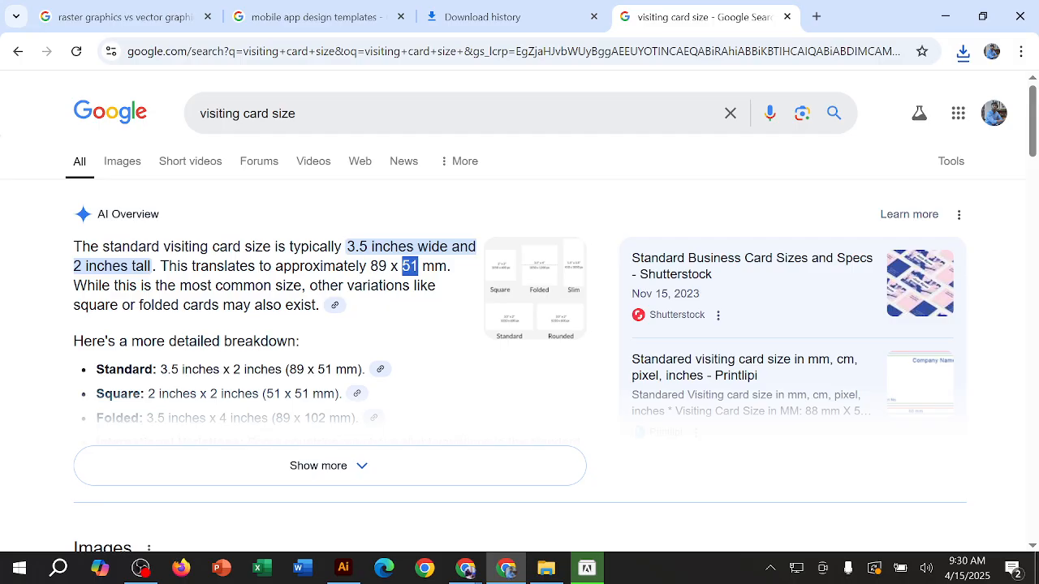
click(418, 266)
drag(347, 246, 368, 246)
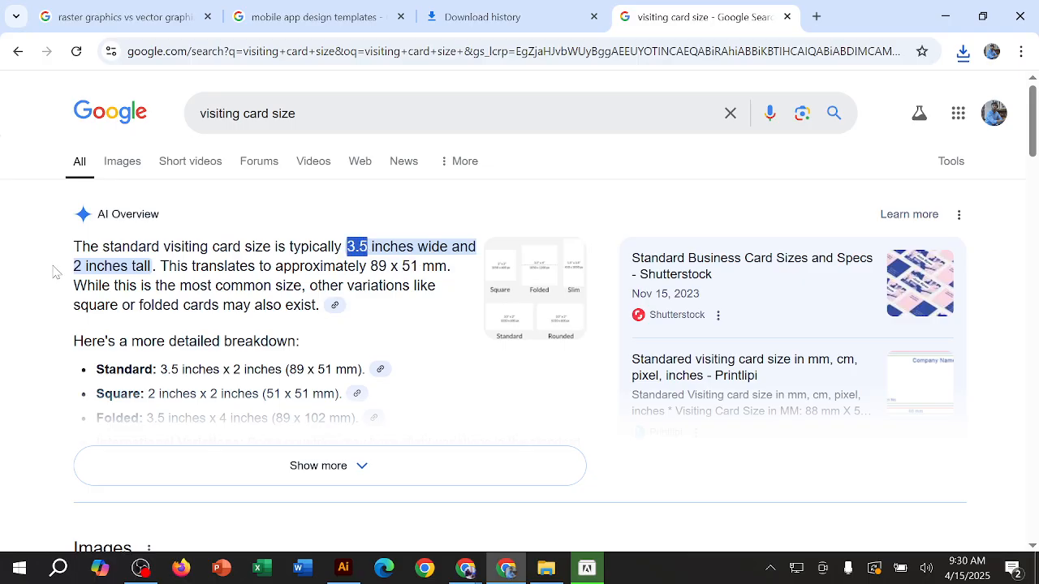
click(81, 266)
click(350, 569)
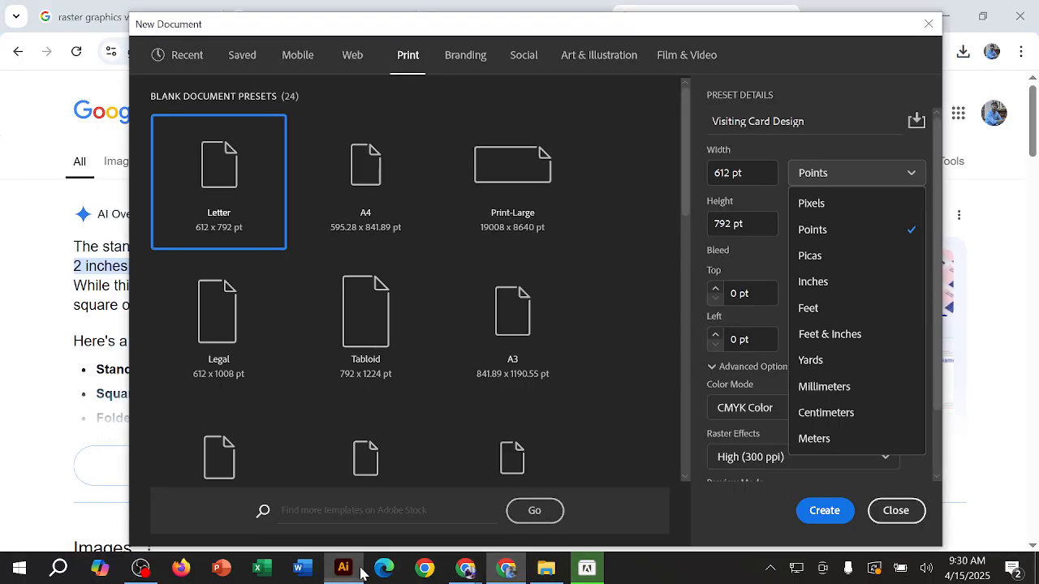
Step: Set the Visiting Card Design document's measurement unit to Inches
click(853, 173)
click(860, 173)
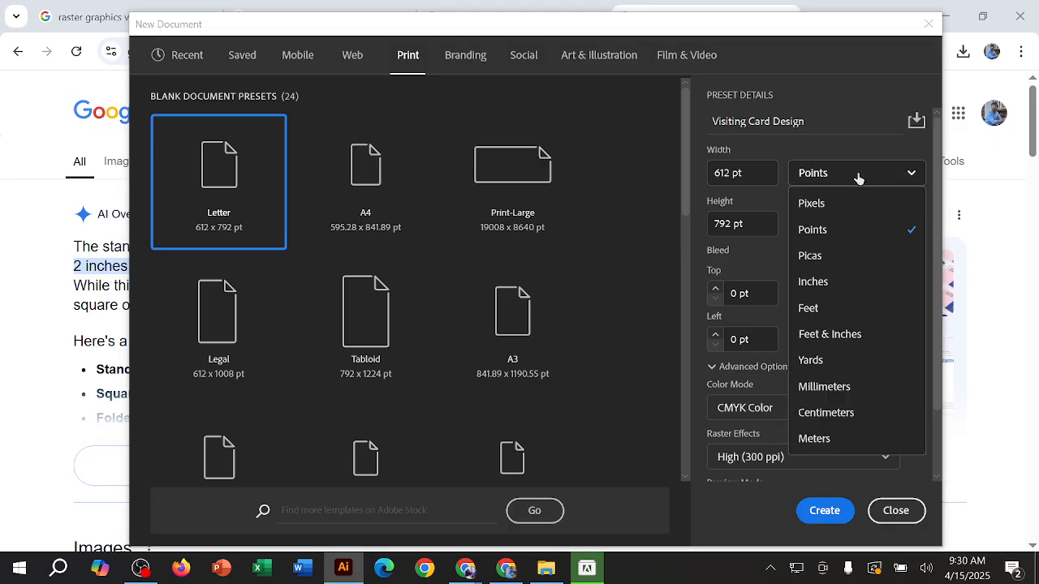
click(828, 283)
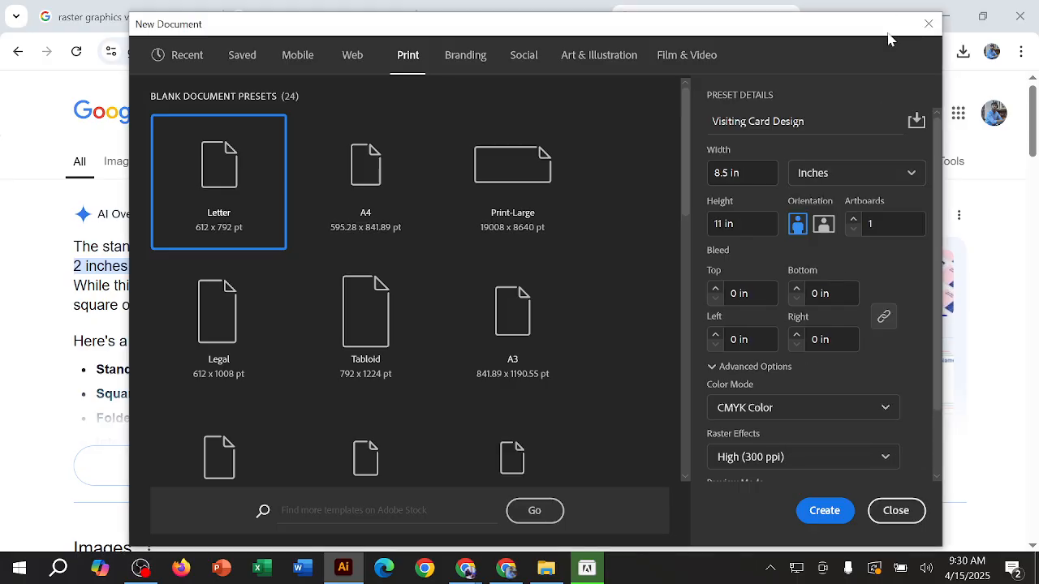
Step: Check Chrome's download history, cancel Illustrator's new document setup and return to the desktop
click(505, 573)
key(ctrl+shift+Tab)
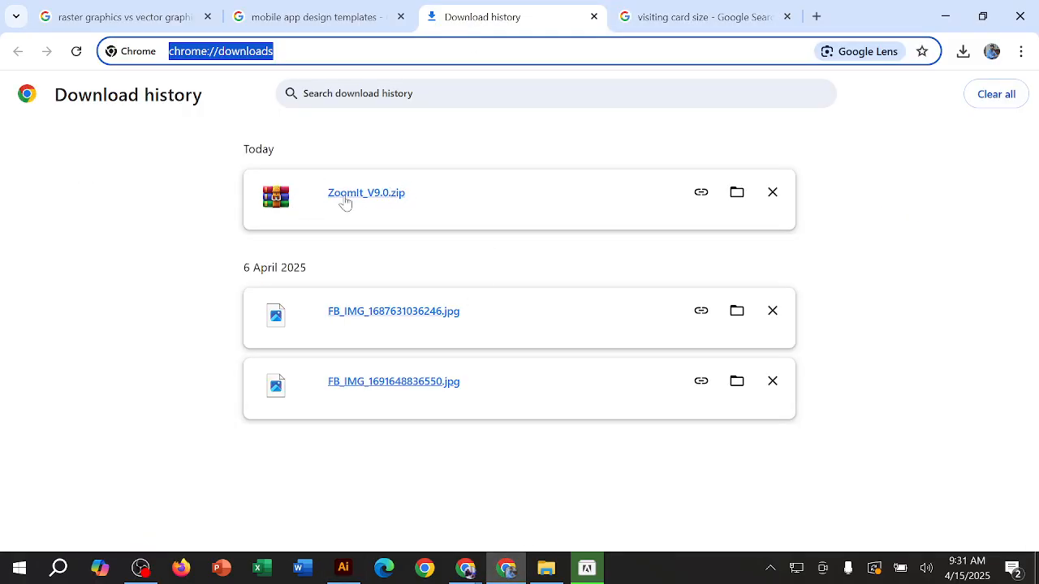
click(945, 16)
click(928, 24)
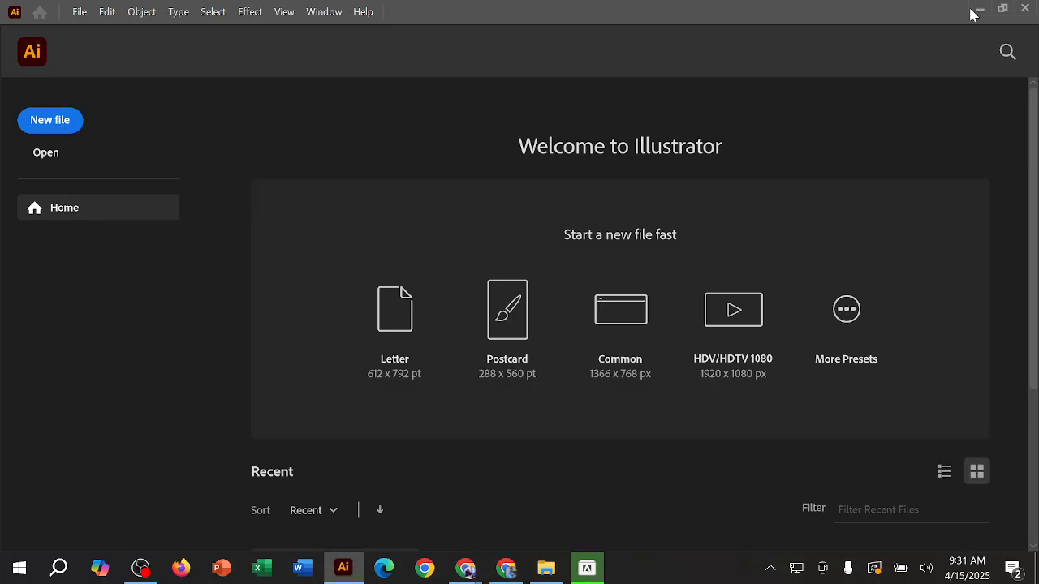
click(979, 8)
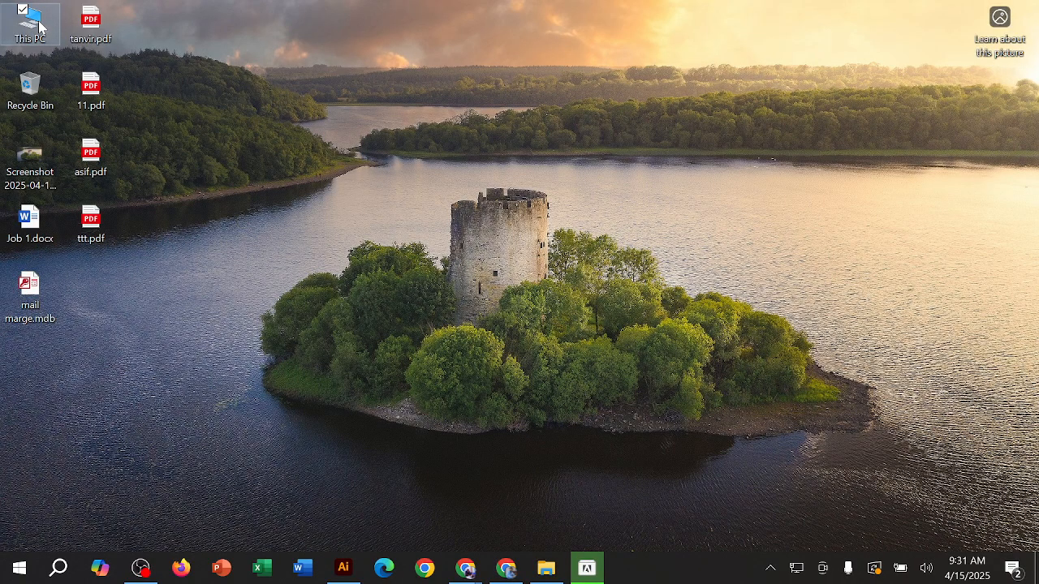
Step: Open ZoomIt_V9.0.zip from the Downloads folder in File Explorer and run ZoomIt.exe
key(super+e)
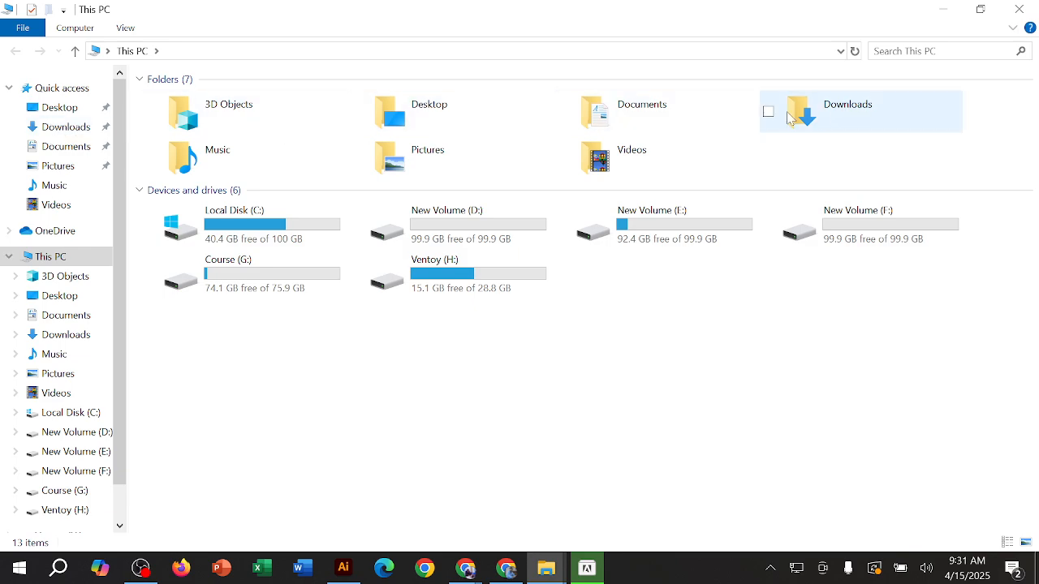
double_click(859, 122)
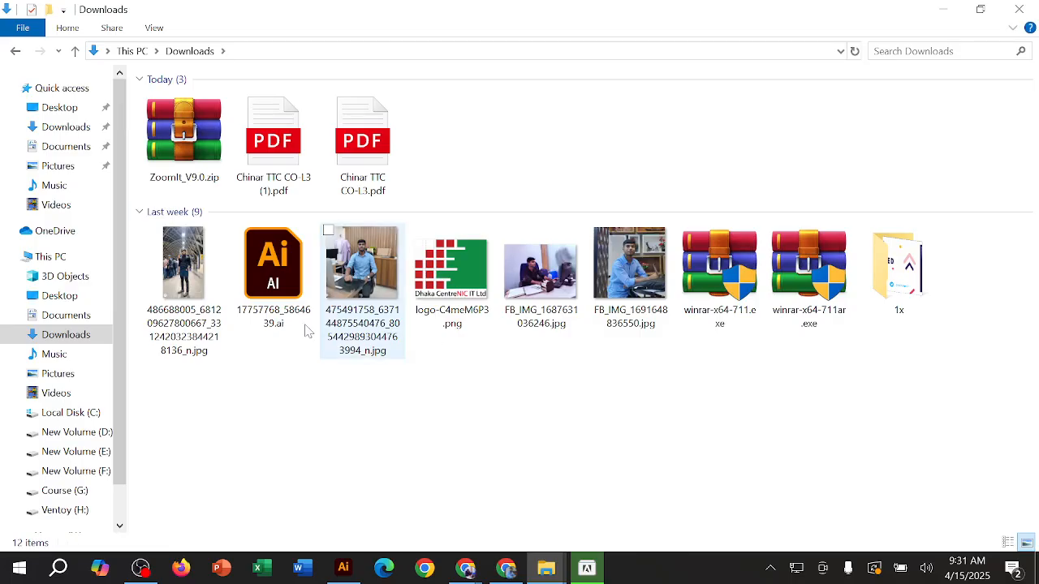
click(185, 168)
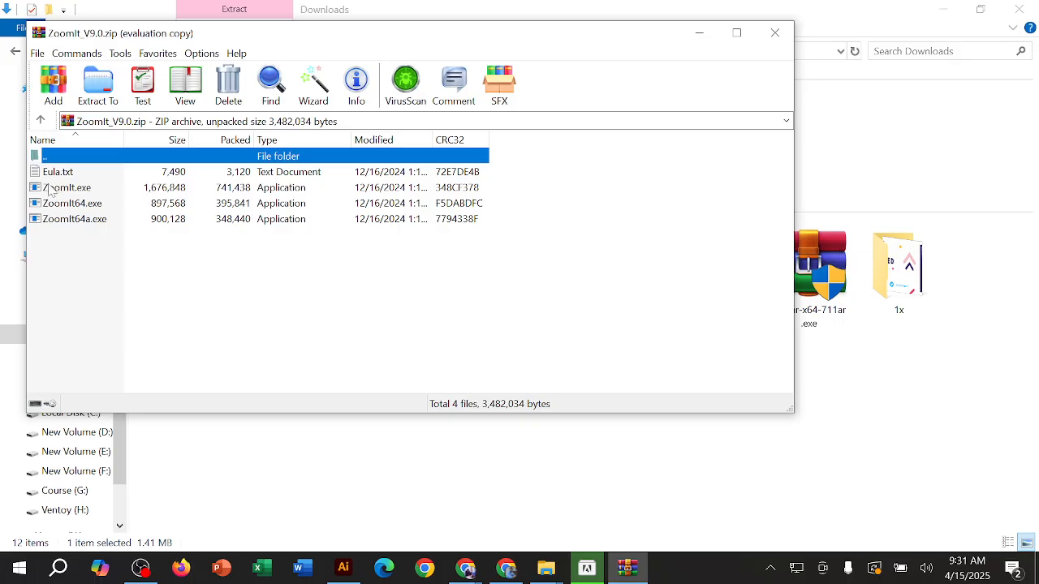
double_click(102, 191)
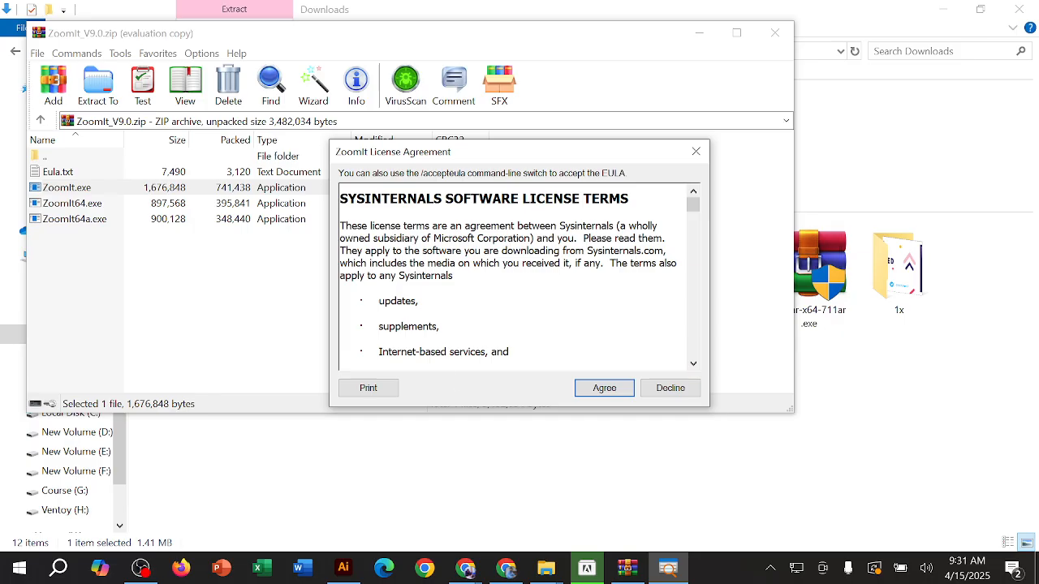
Step: Read through and accept the ZoomIt License Agreement, and confirm the ZoomIt options with Ctrl + 1 as the zoom toggle
scroll(508, 279, down, 5)
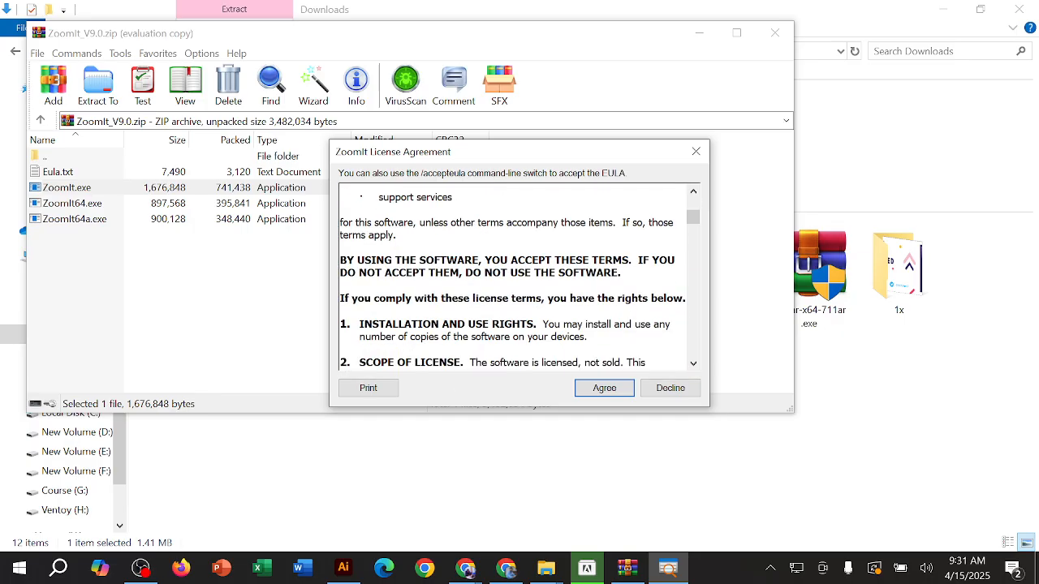
scroll(516, 279, up, 5)
scroll(516, 280, down, 5)
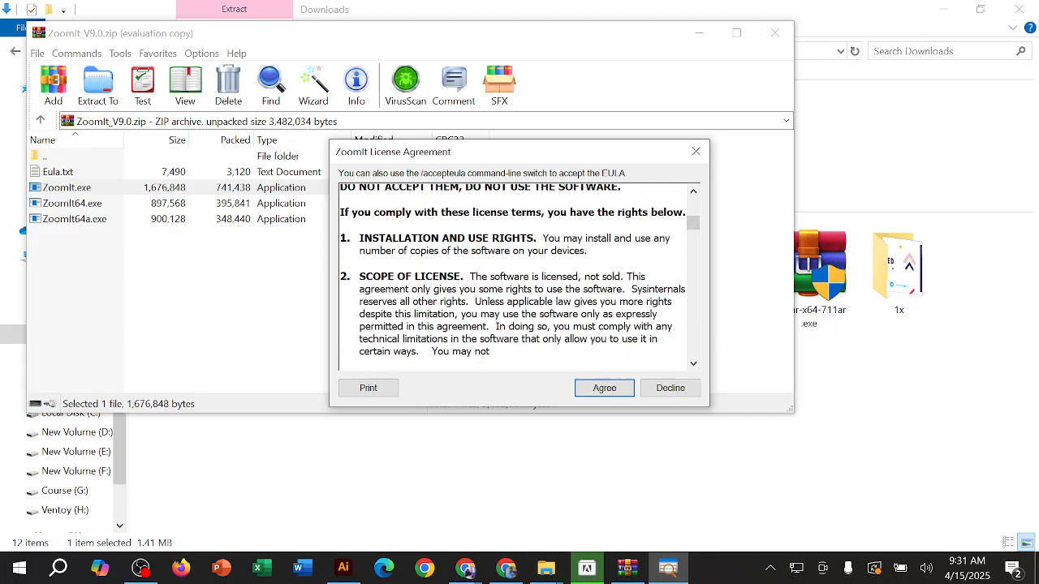
scroll(516, 279, down, 15)
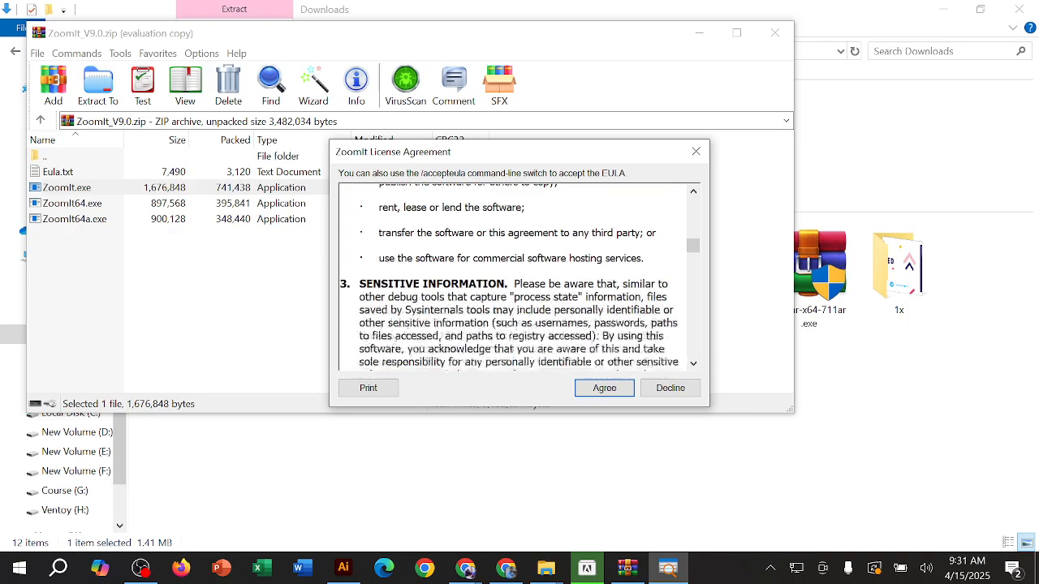
scroll(516, 279, down, 15)
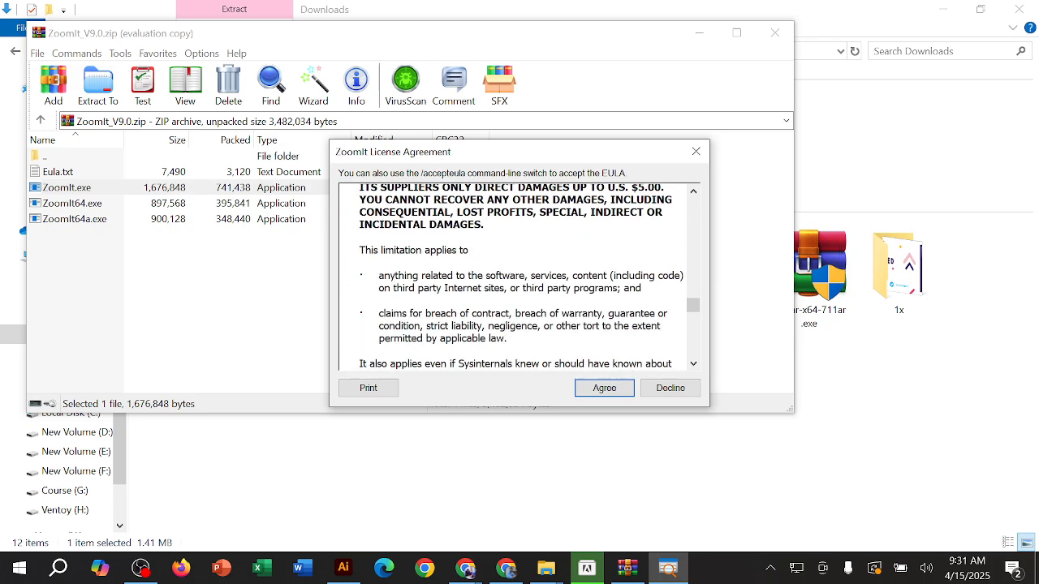
scroll(516, 279, down, 4)
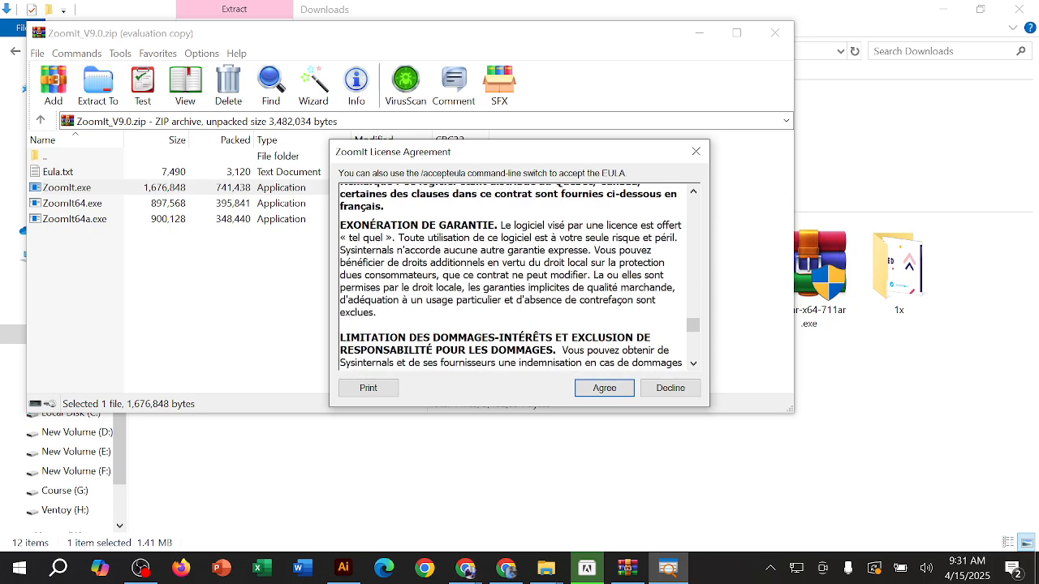
scroll(520, 275, down, 12)
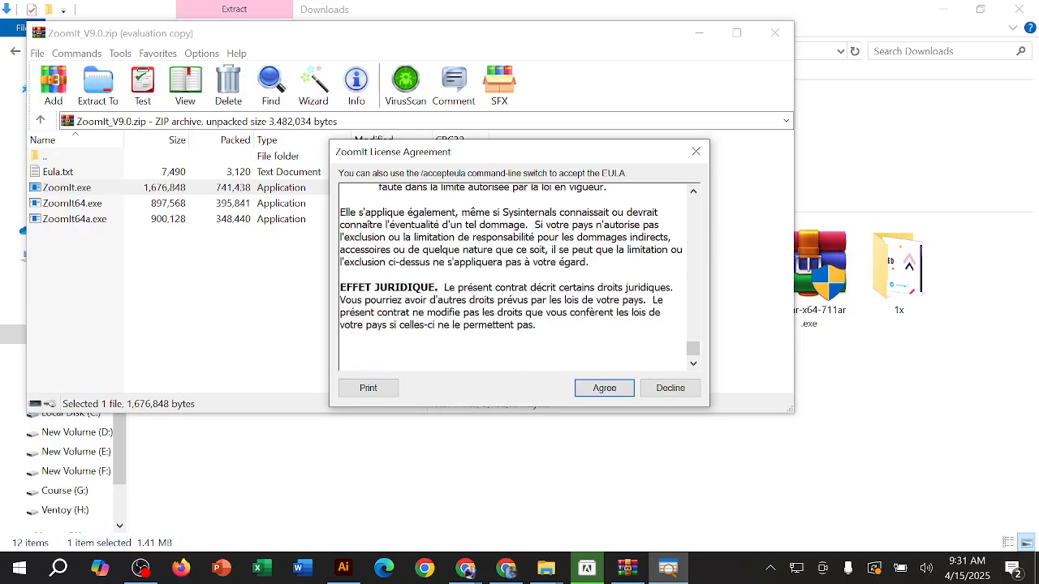
scroll(519, 275, down, 1)
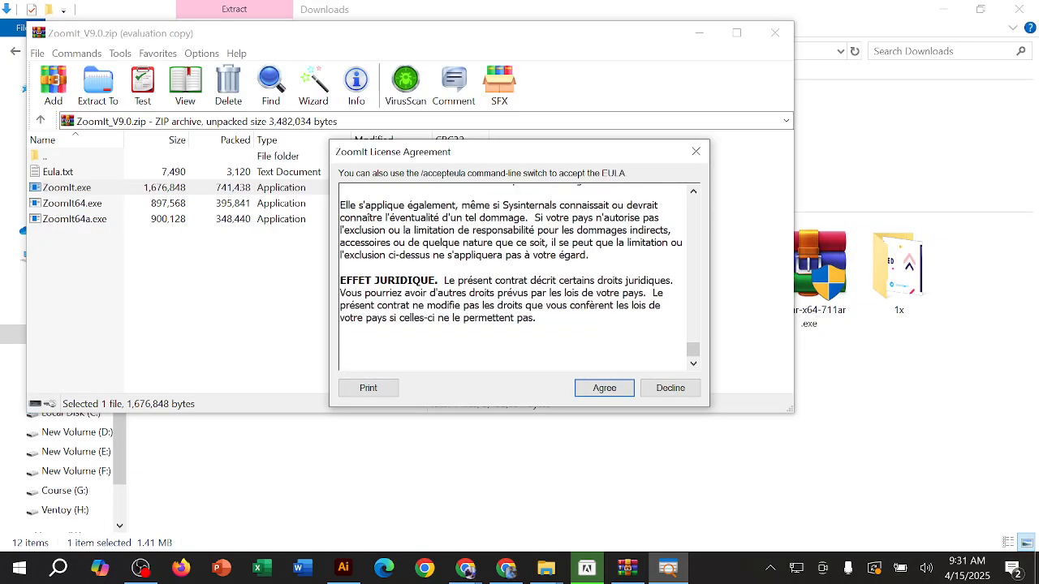
click(616, 391)
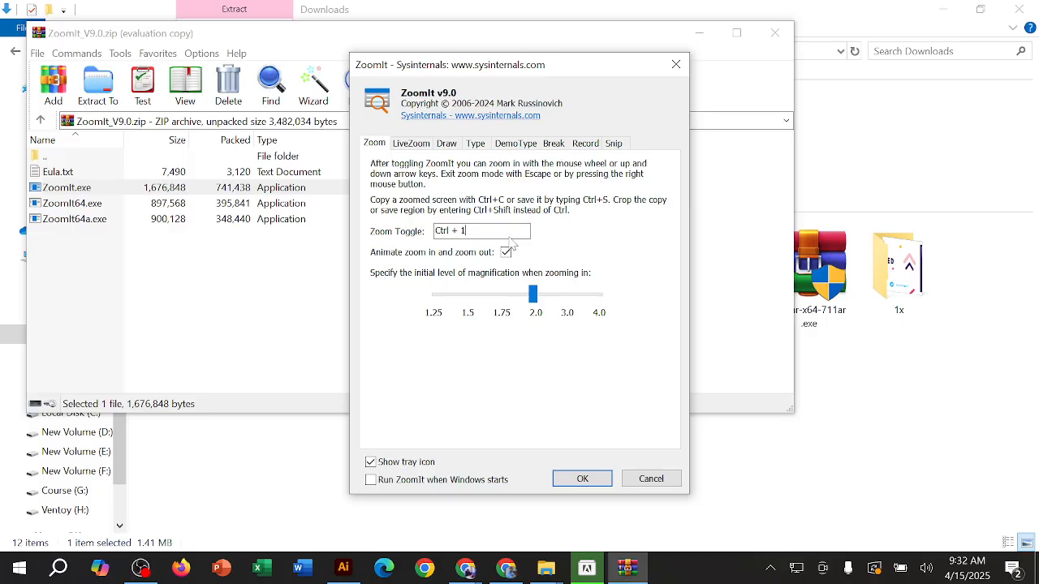
click(584, 480)
Step: Close the ZoomIt archive and the Downloads folder, and dismiss the Adobe Photoshop 2024 Installer
click(775, 32)
click(1018, 8)
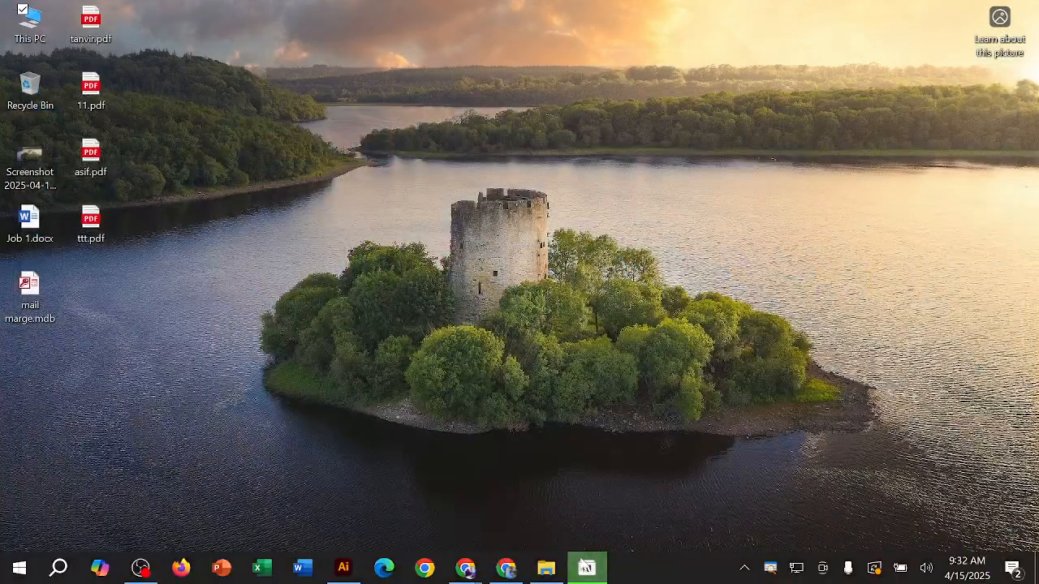
click(586, 568)
click(461, 349)
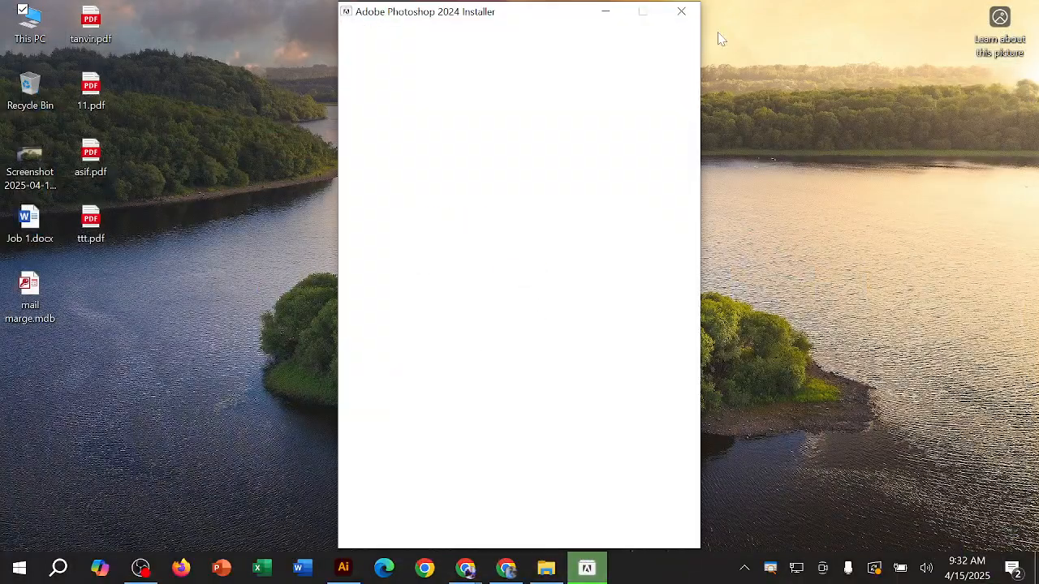
Step: Refresh the desktop twice
right_click(517, 210)
click(467, 256)
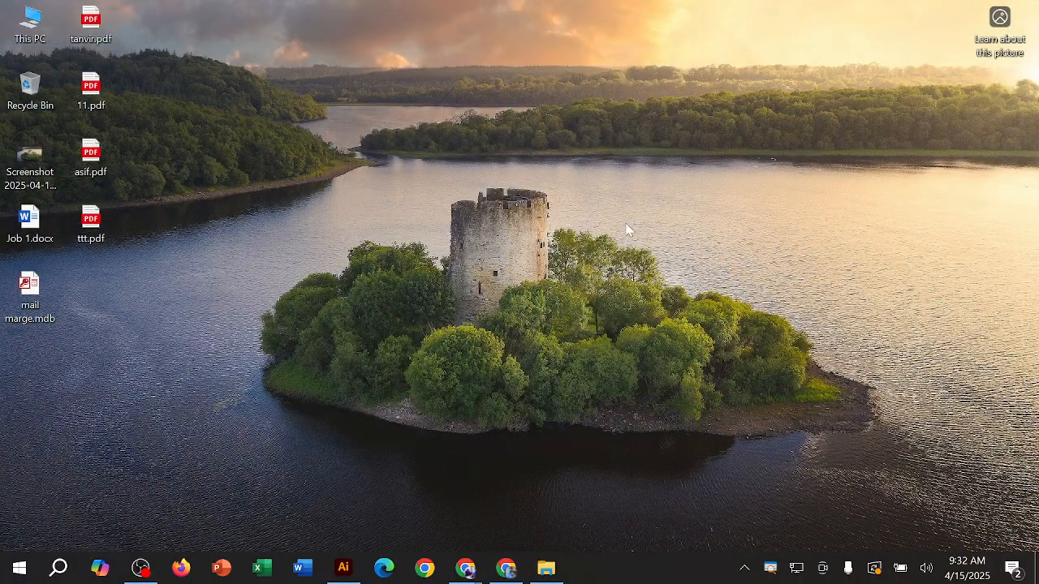
right_click(647, 203)
click(569, 254)
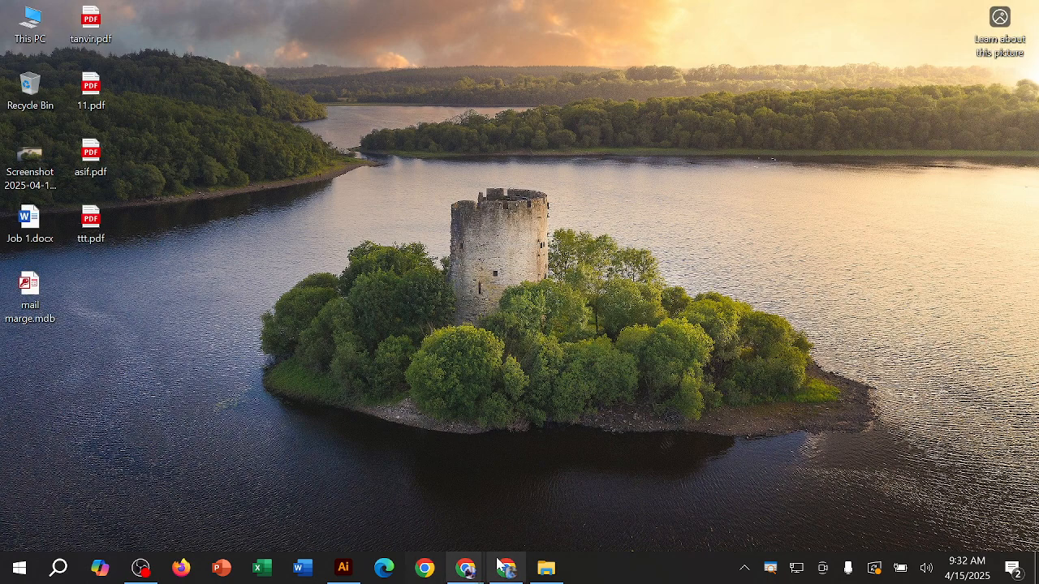
Step: Bring up Illustrator's home screen briefly, minimize it and launch Adobe Photoshop 2024
click(344, 568)
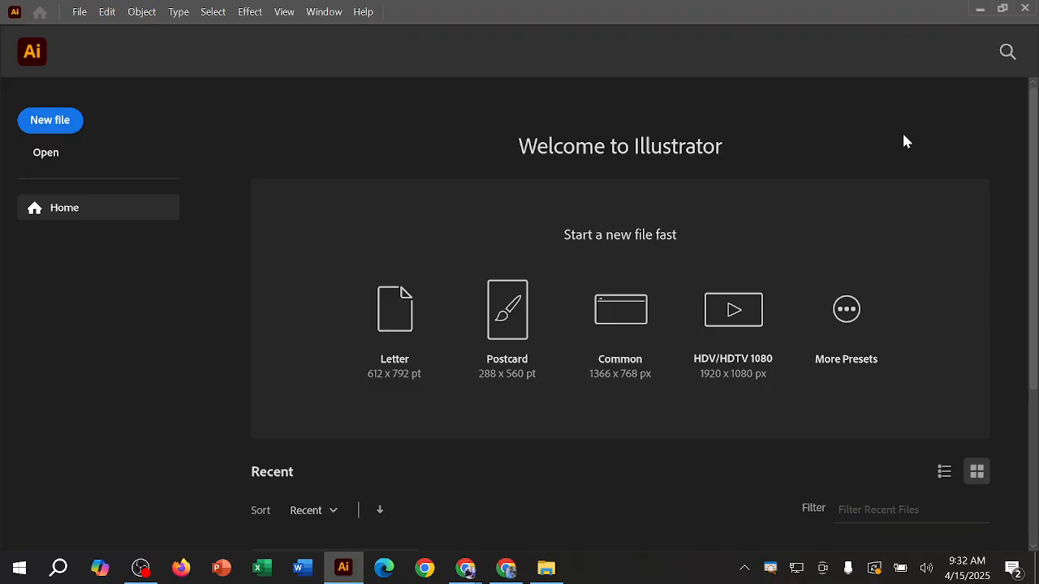
click(979, 8)
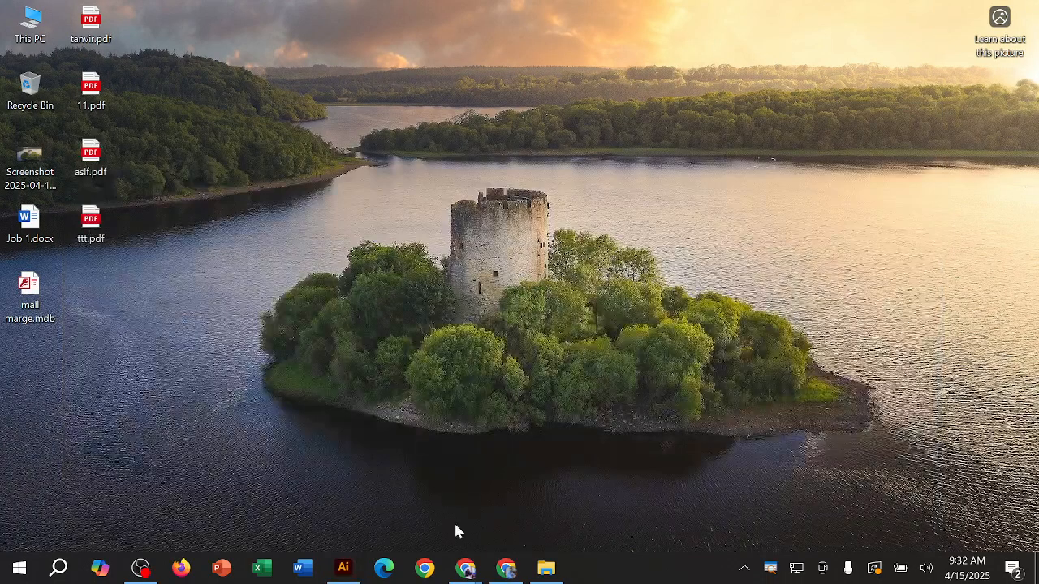
key(super)
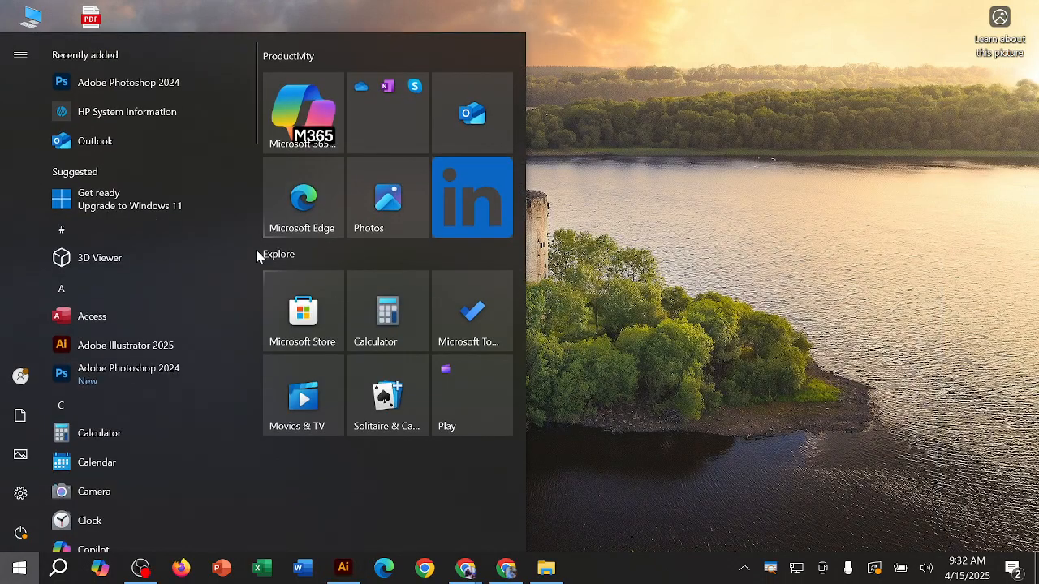
right_click(206, 86)
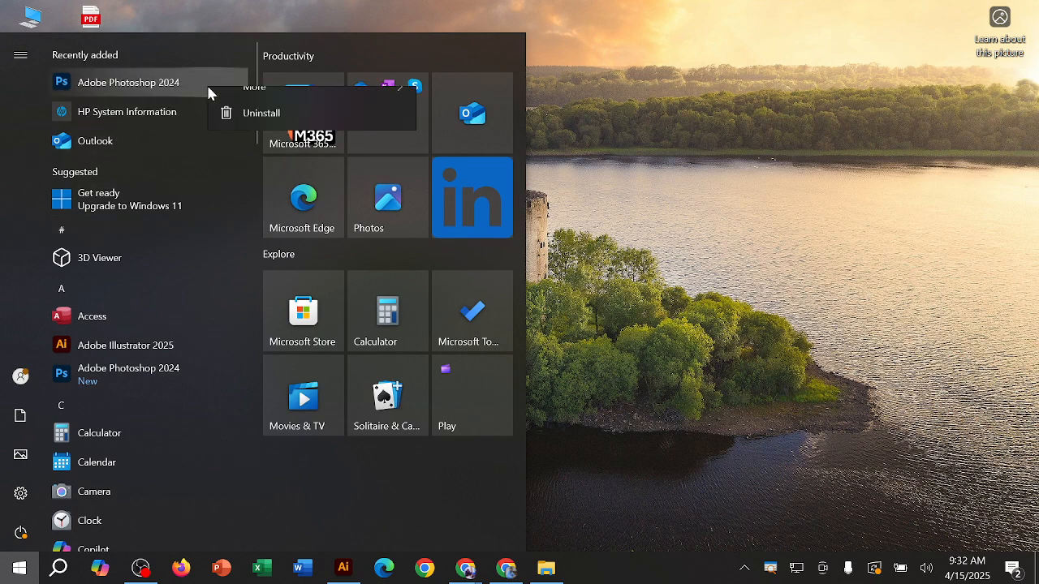
click(188, 82)
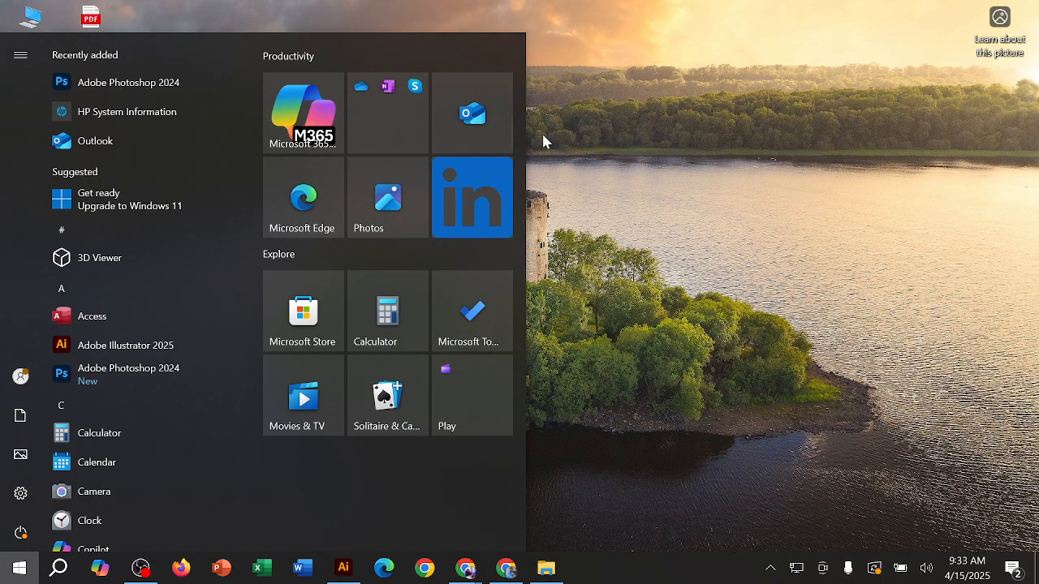
Step: Return to the desktop and refresh it two times
right_click(743, 130)
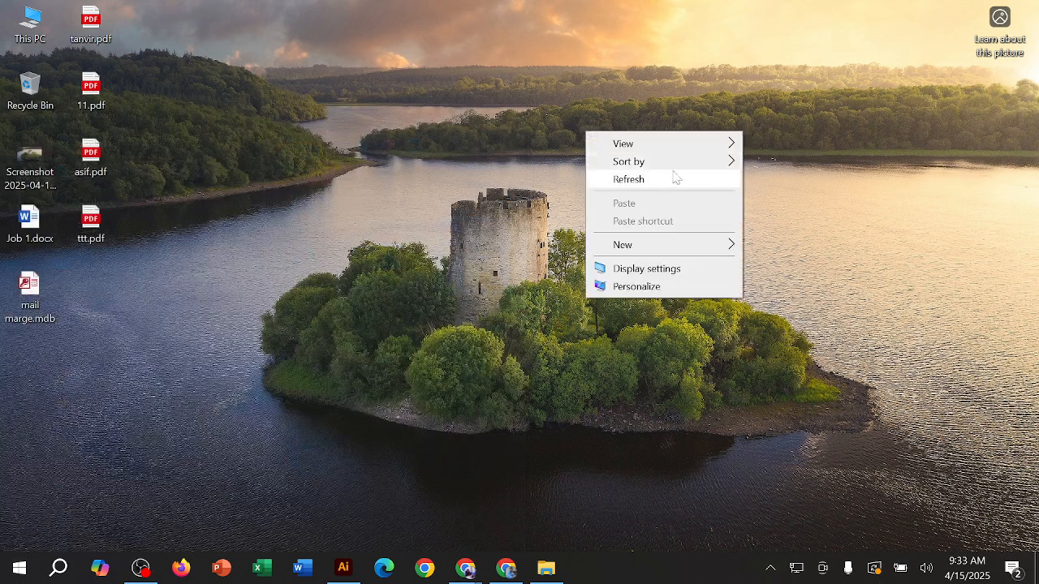
click(674, 178)
right_click(495, 132)
click(449, 177)
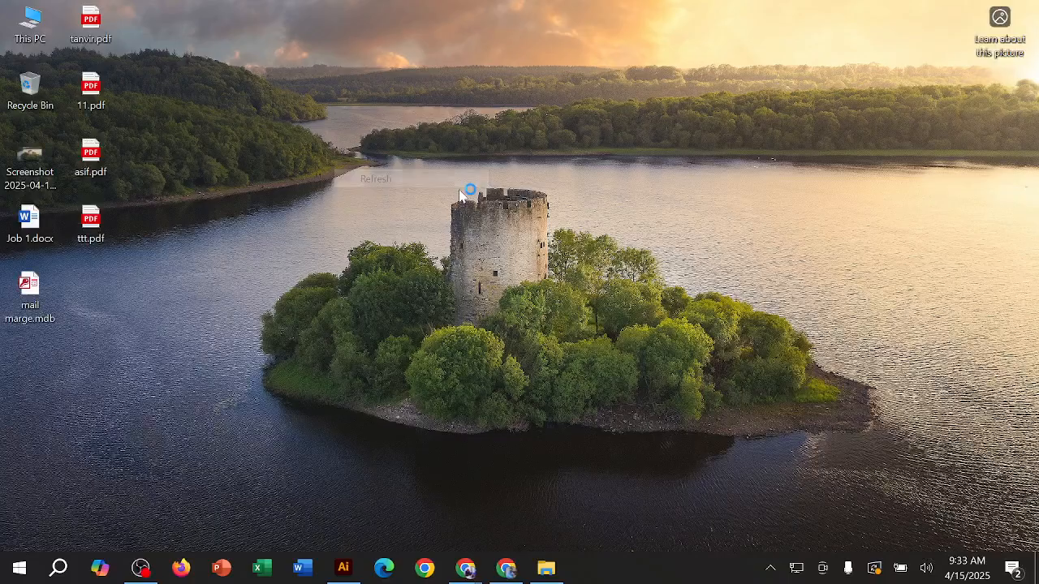
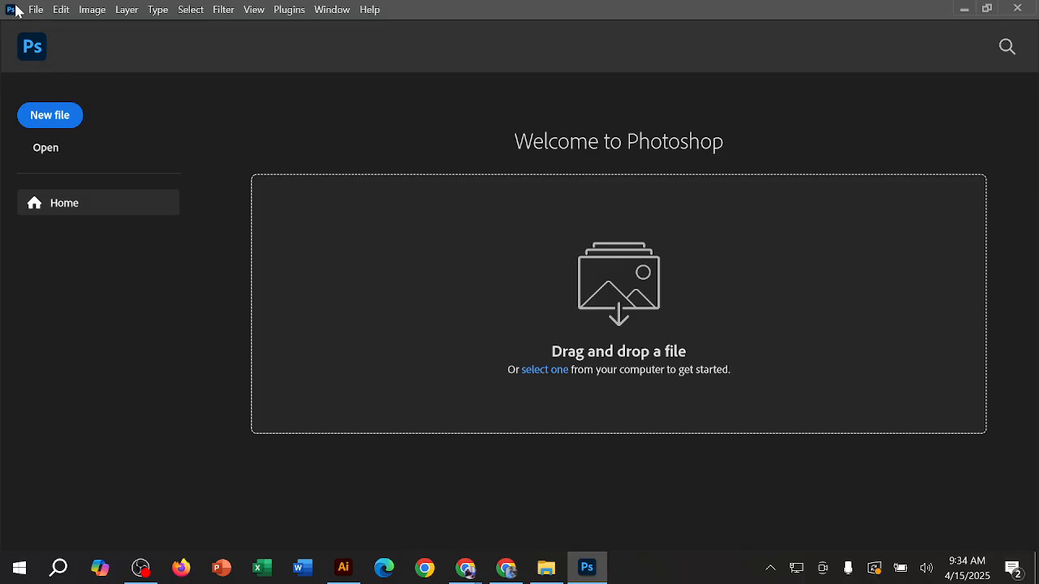
click(57, 12)
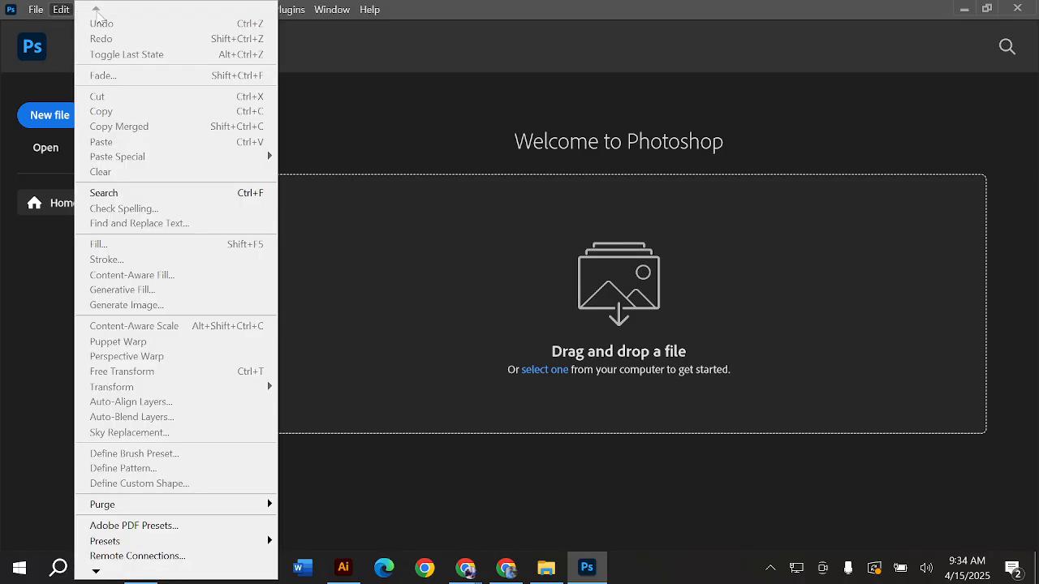
click(421, 170)
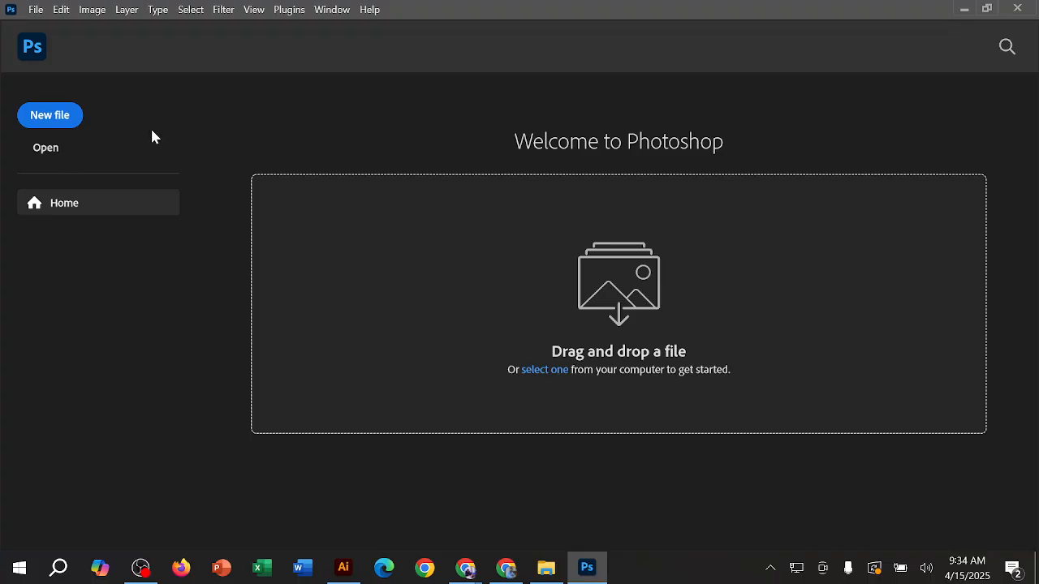
Step: Start a new document, reposition the New Document dialog and dismiss its introductory banner
click(41, 122)
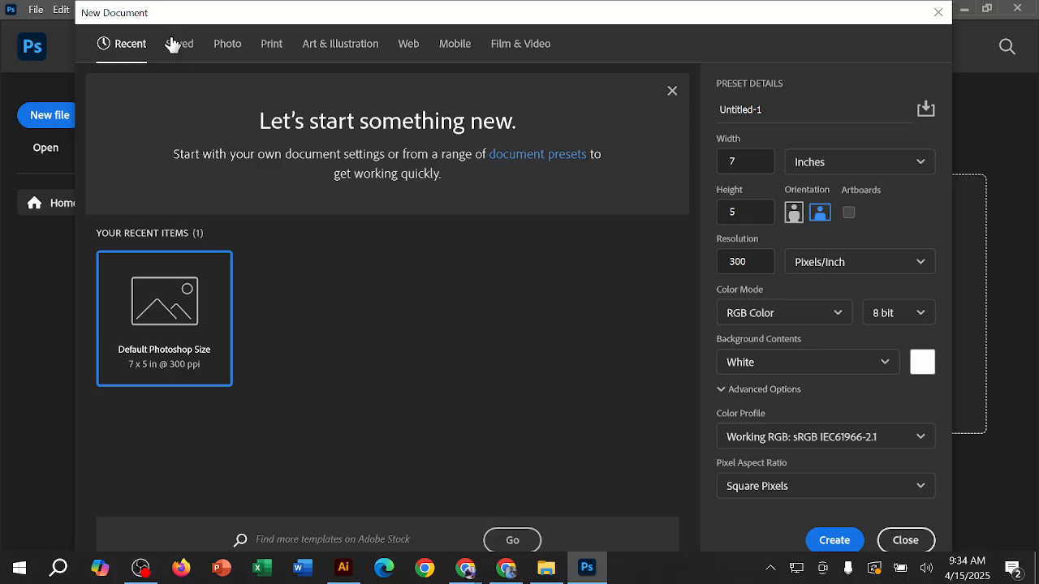
drag(85, 22, 150, 77)
drag(392, 97, 378, 46)
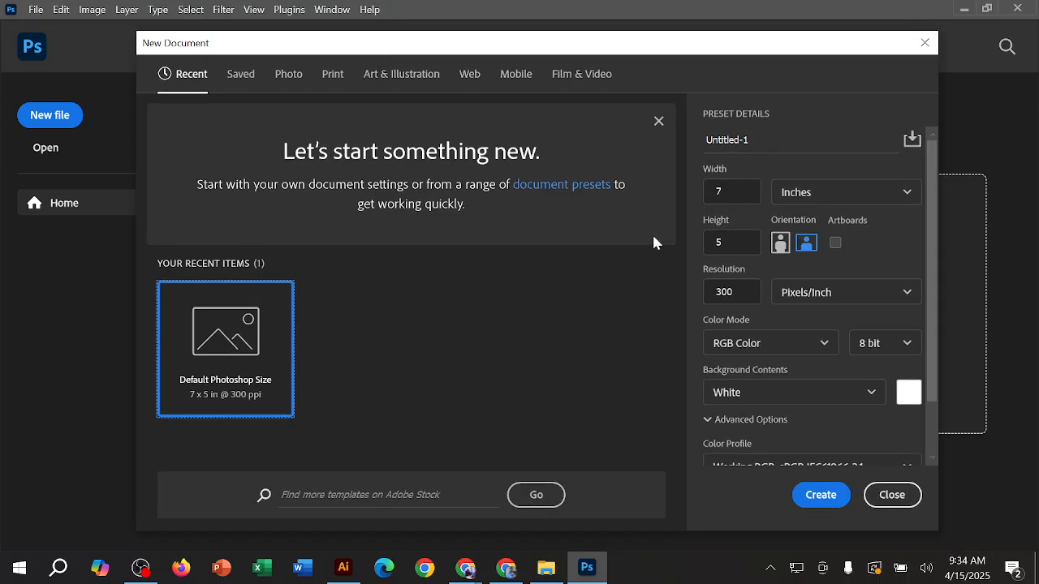
click(658, 122)
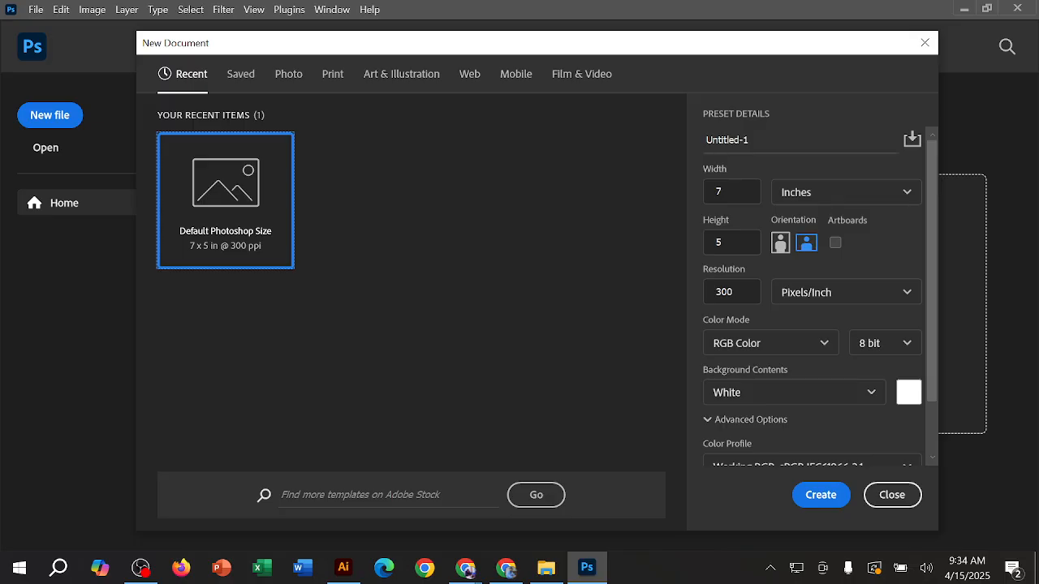
Step: Name the new document "Visiting card design"
drag(752, 141, 695, 146)
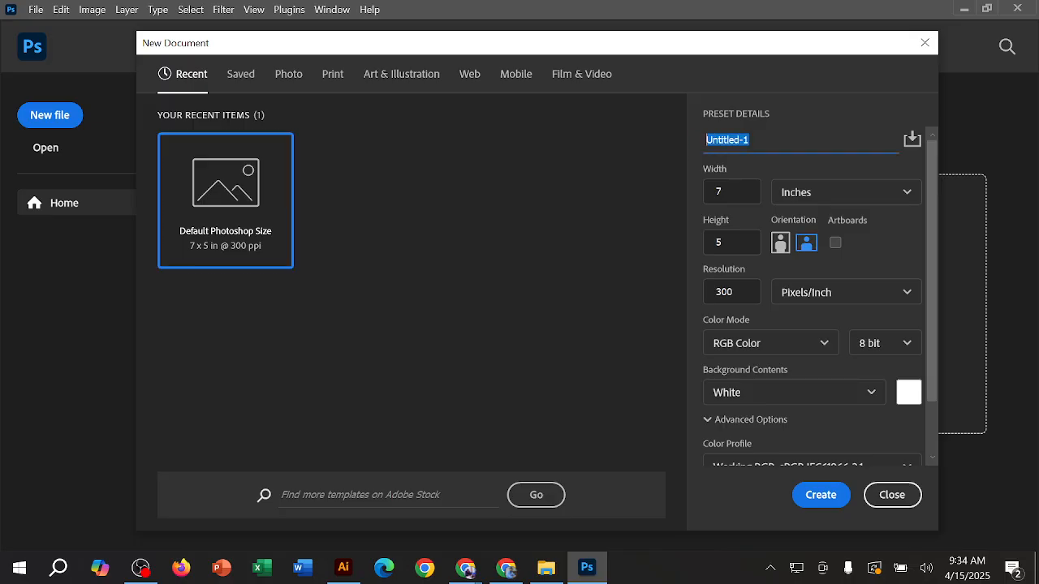
text(VI)
key(BackSpace)
text(isiting card design)
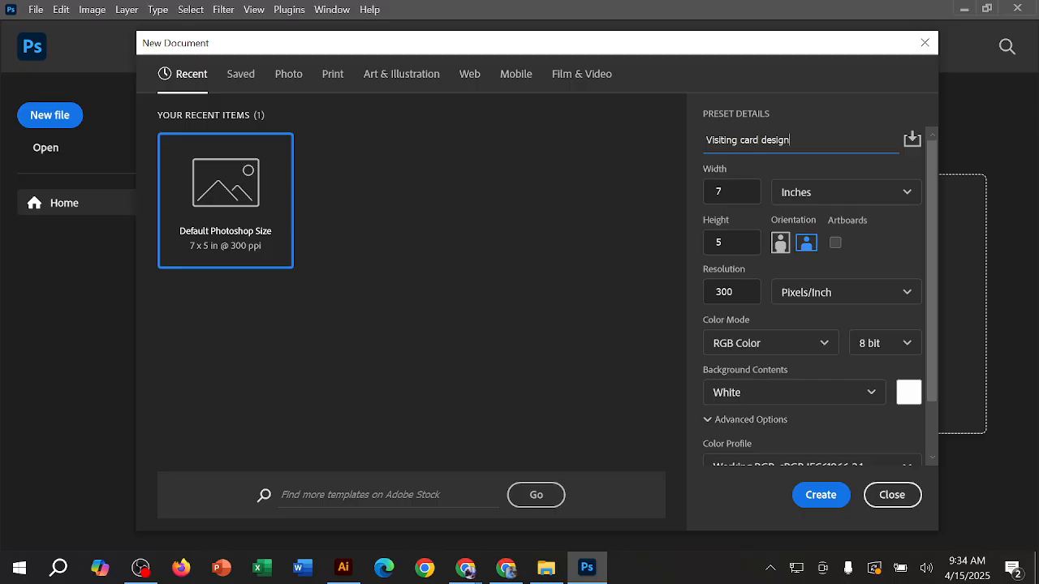
Step: Review the available measurement units and keep the document width in inches
click(815, 193)
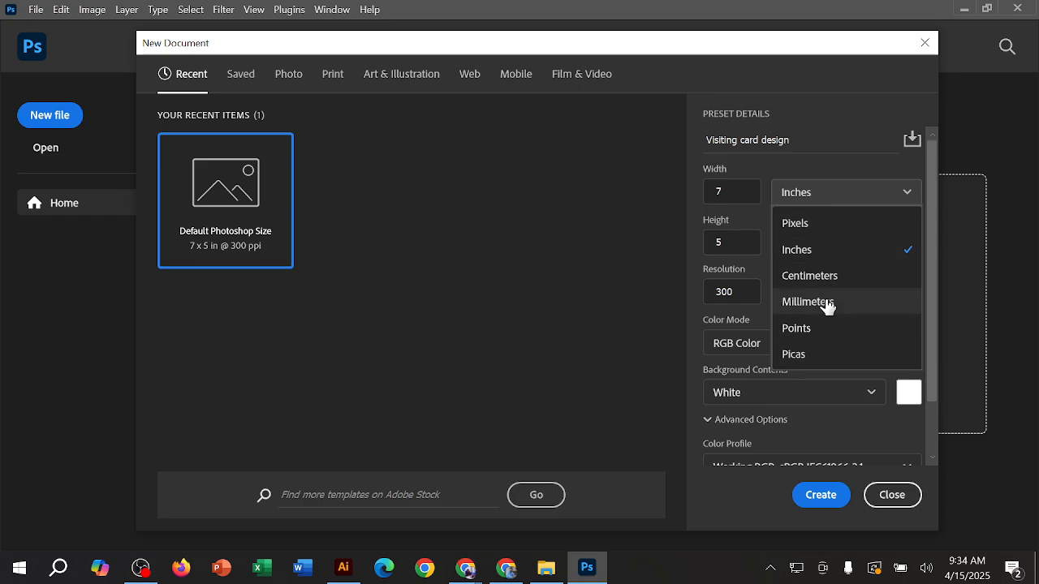
click(827, 193)
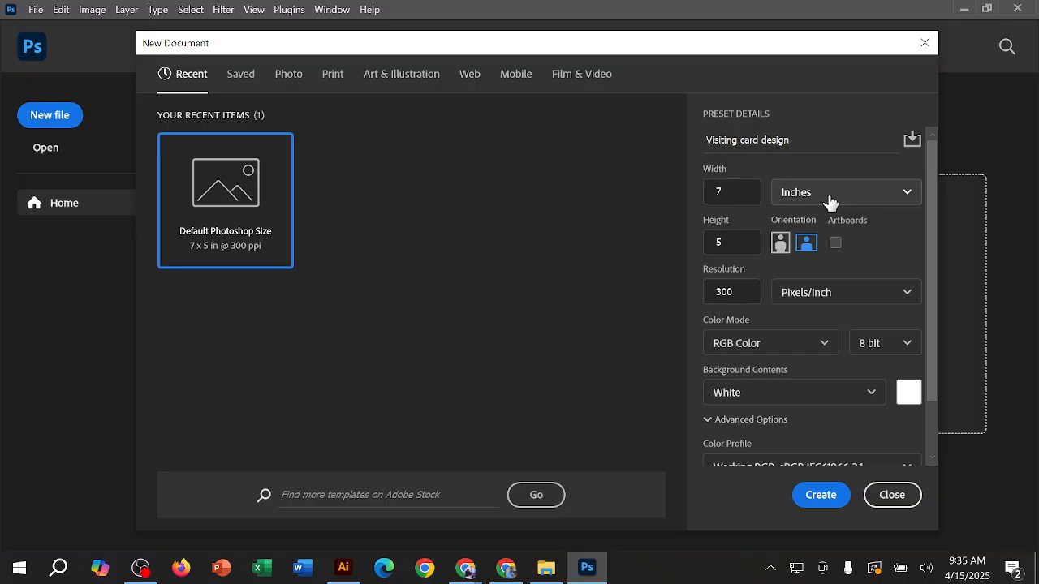
click(828, 201)
click(835, 249)
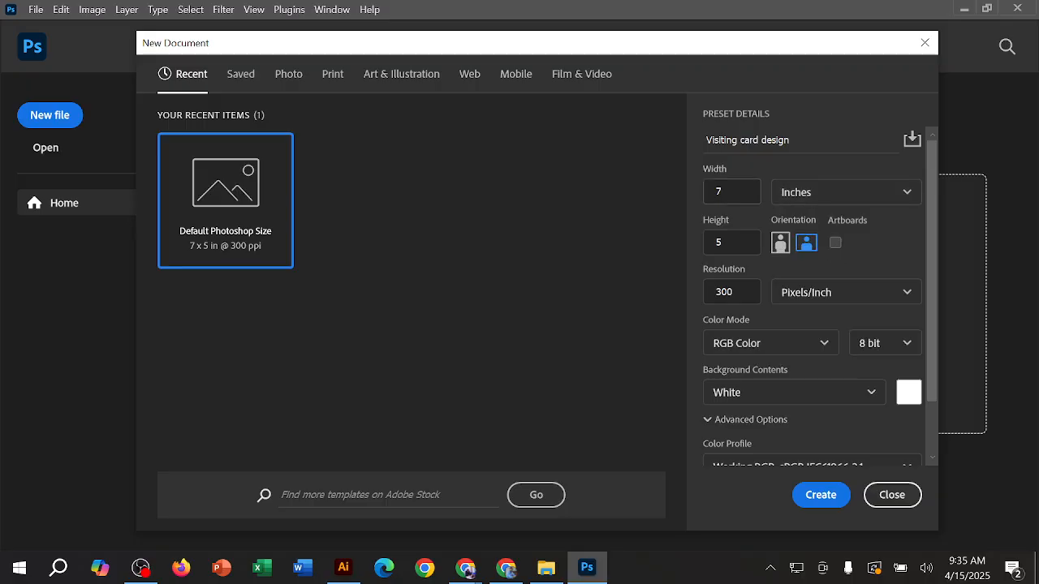
Step: Check the standard visiting card width and height in Chrome's open "visiting card size" search, then minimize the browser
click(506, 567)
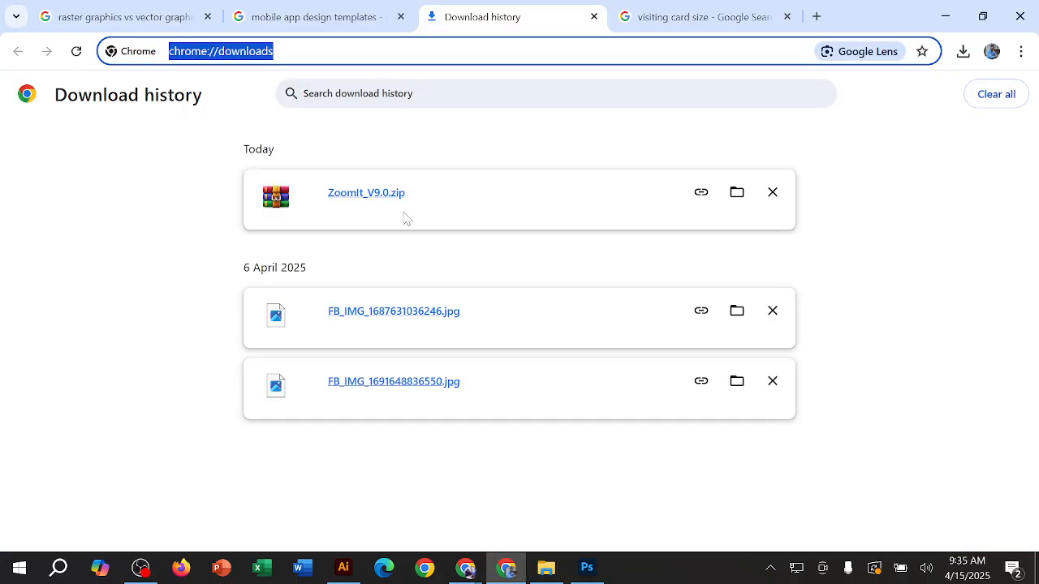
click(308, 16)
click(698, 16)
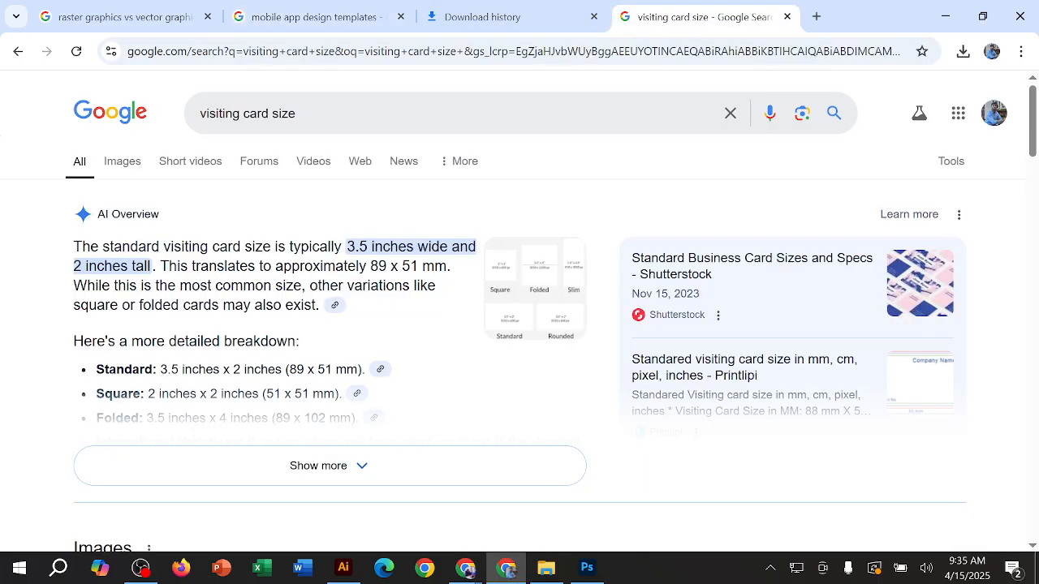
drag(347, 246, 370, 246)
click(945, 17)
Step: Set the document to 3.5 inches wide and 2 inches high in landscape orientation
double_click(719, 192)
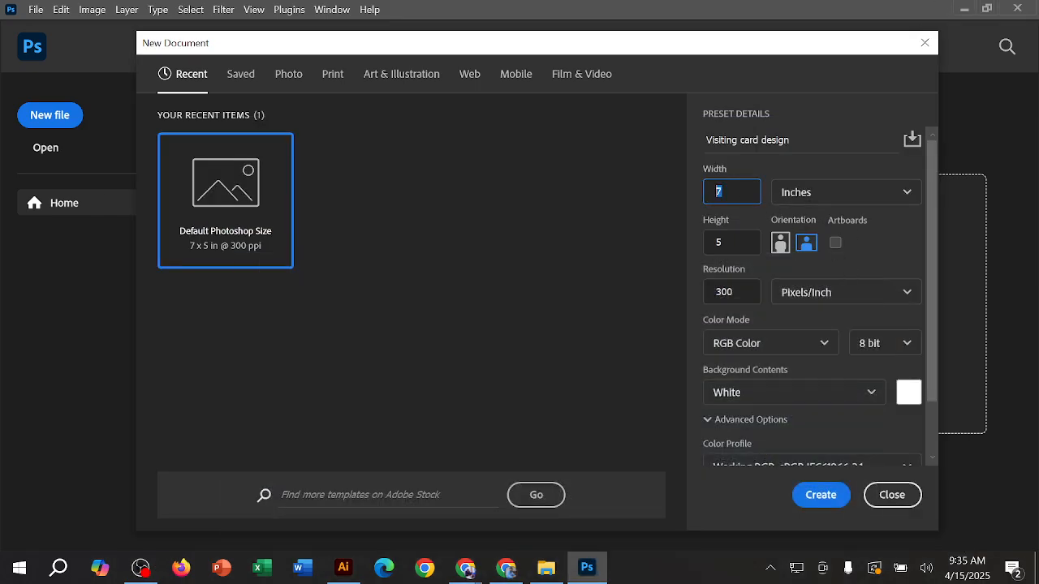
text(3.5)
key(Tab)
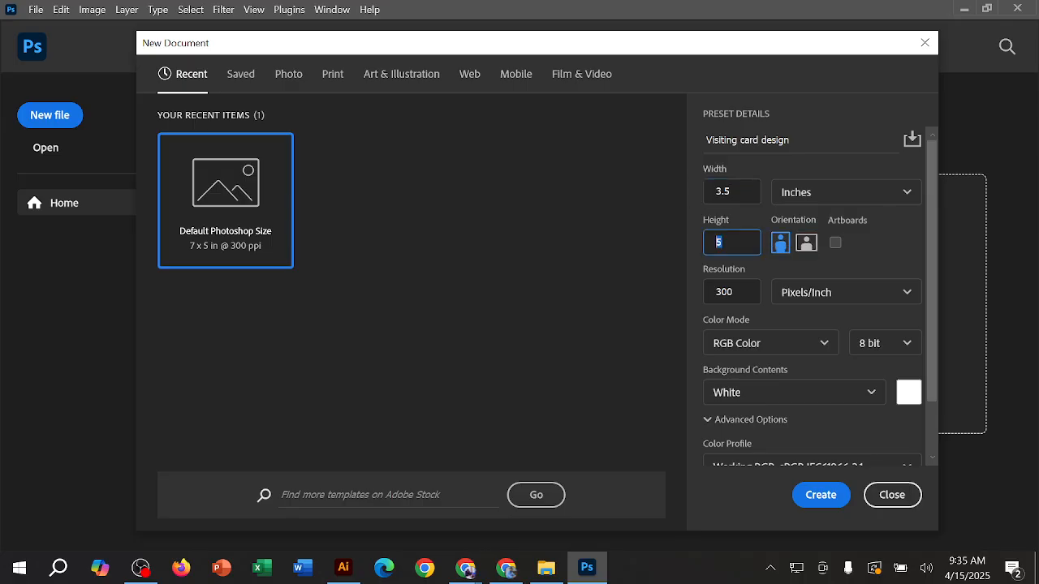
text(2)
click(803, 243)
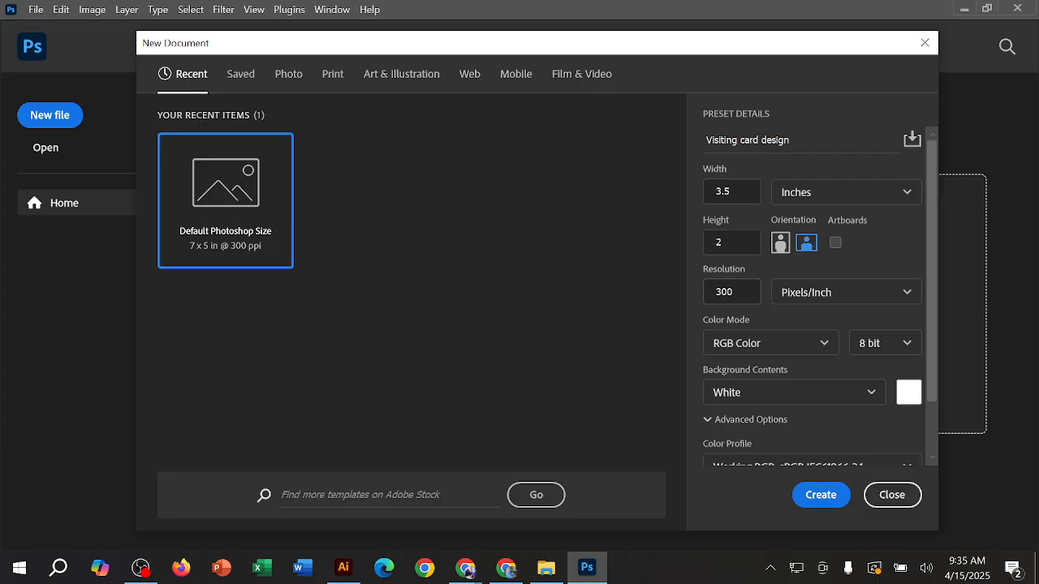
Step: Point out the document's resolution value of 300 pixels/inch without changing it
click(704, 293)
click(734, 292)
drag(733, 292, 713, 293)
click(733, 292)
key(ctrl+a)
click(733, 292)
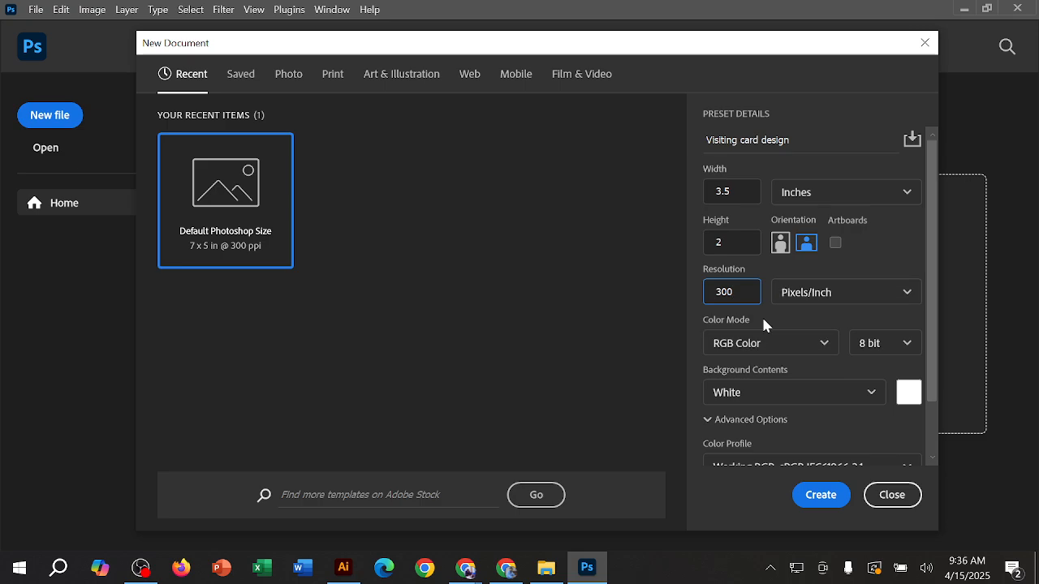
Step: Show the color mode options magnified, underline RGB Color with the screen pen and leave the magnified view
click(779, 345)
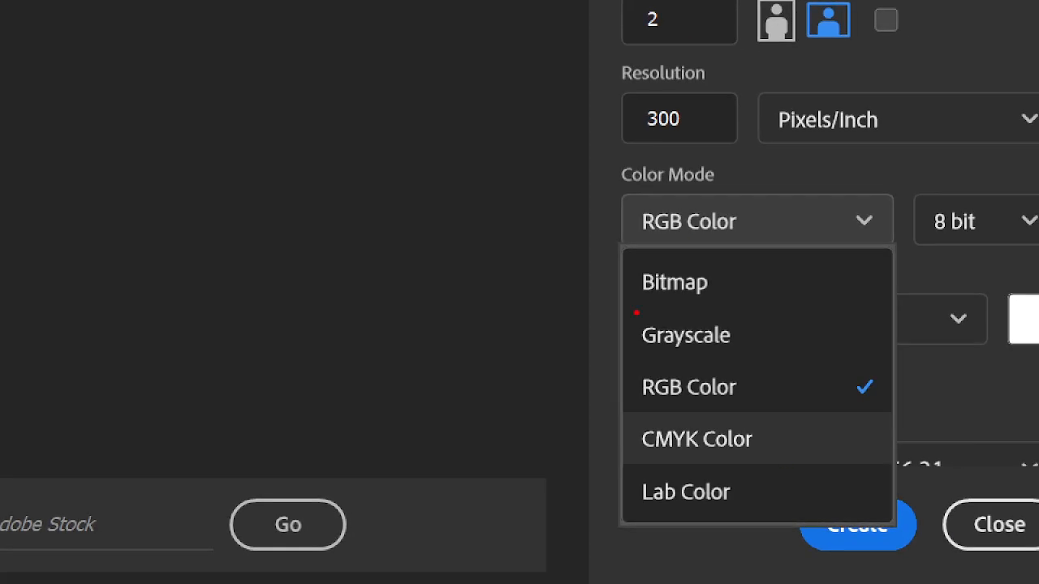
mouse_move(690, 369)
mouse_down()
mouse_move(637, 389)
mouse_move(735, 397)
mouse_move(817, 358)
mouse_move(714, 355)
mouse_move(689, 367)
mouse_up()
mouse_move(659, 403)
mouse_down()
mouse_move(632, 457)
mouse_move(753, 457)
mouse_move(798, 451)
mouse_move(760, 399)
mouse_up()
key(Escape)
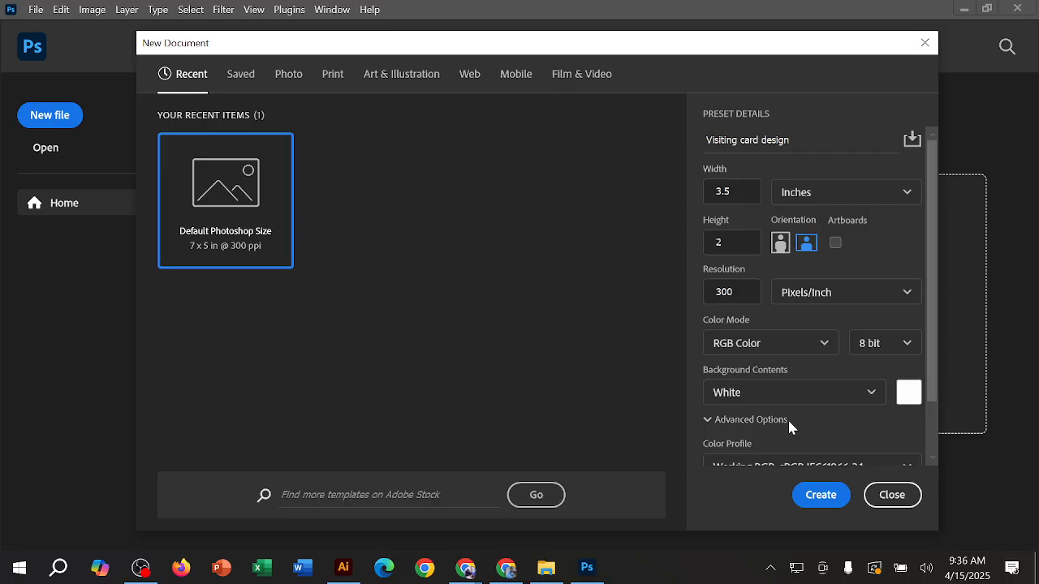
Step: Set the document's color mode to CMYK Color and keep the 8 bit depth
click(791, 343)
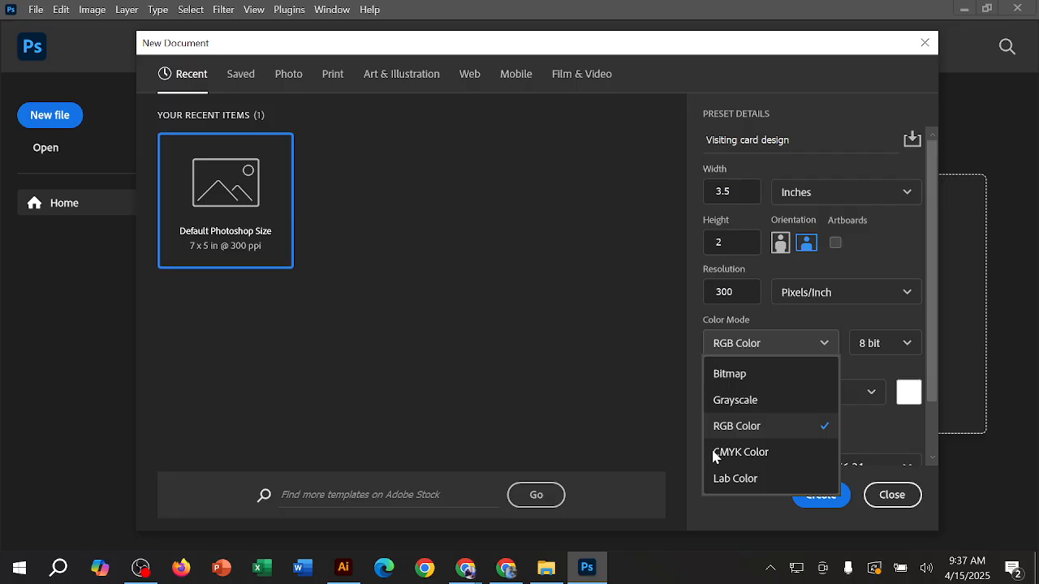
click(765, 452)
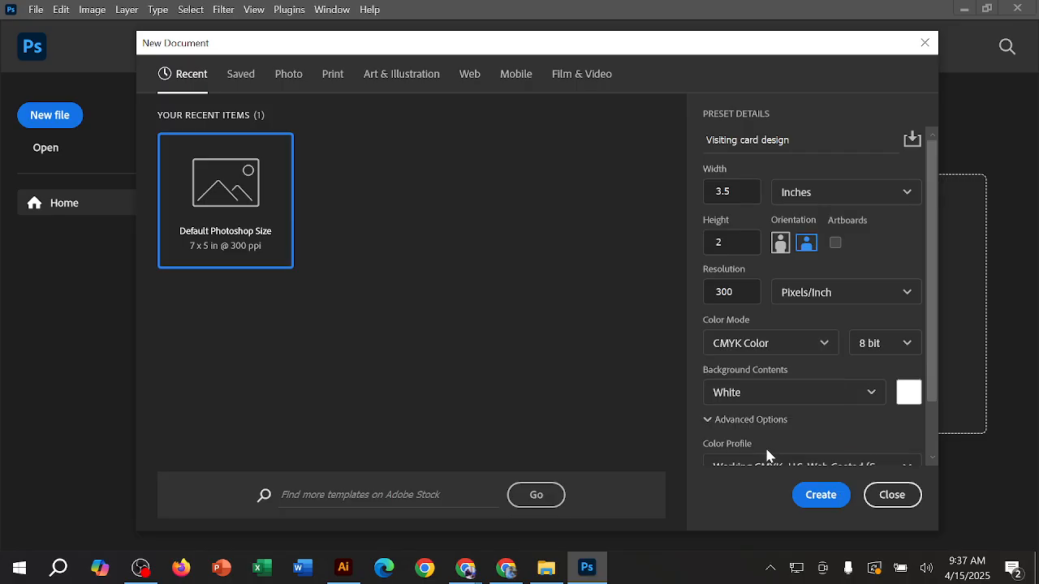
click(873, 348)
click(874, 349)
Step: Keep the background contents White and create the visiting card document
scroll(827, 373, down, 2)
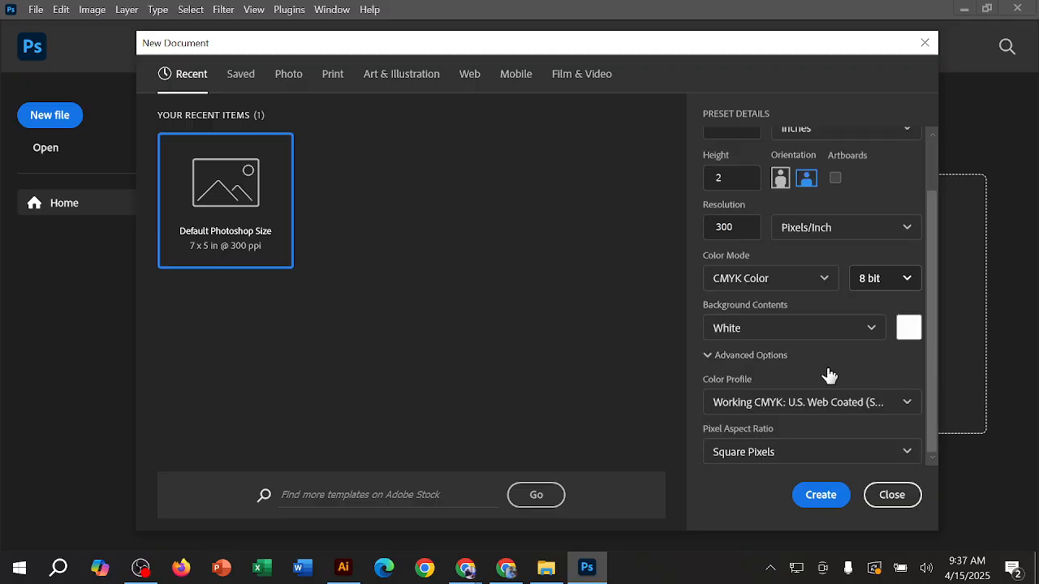
click(800, 329)
click(798, 325)
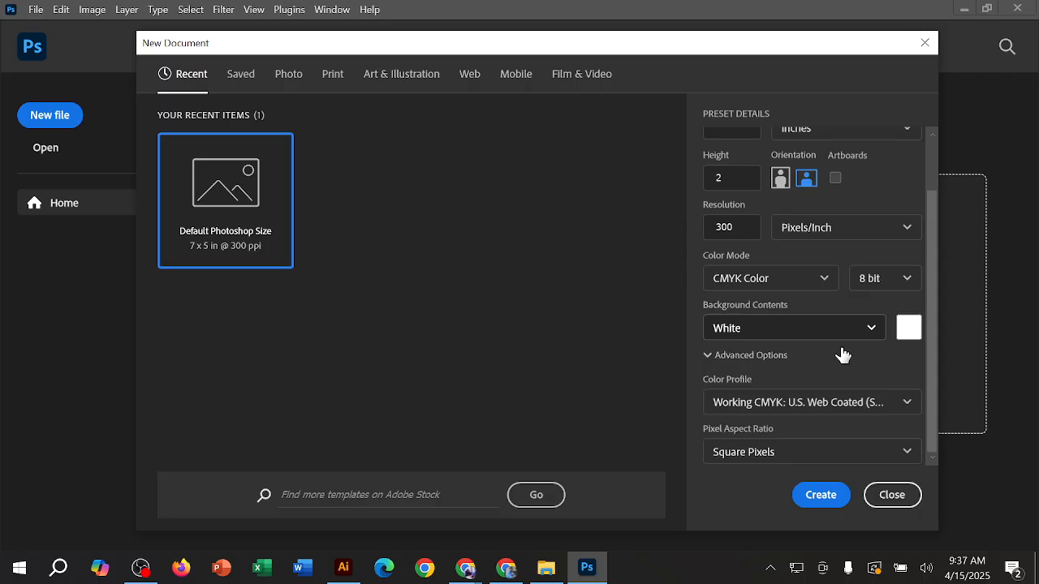
click(828, 499)
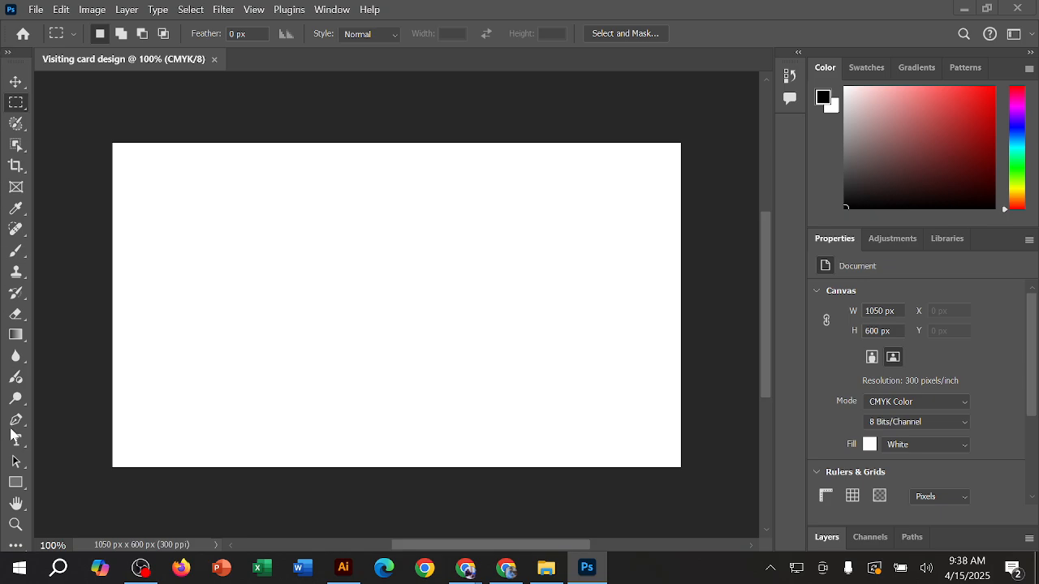
Step: Expand the tools to two columns, activate the Move tool and look through the canvas properties
click(4, 54)
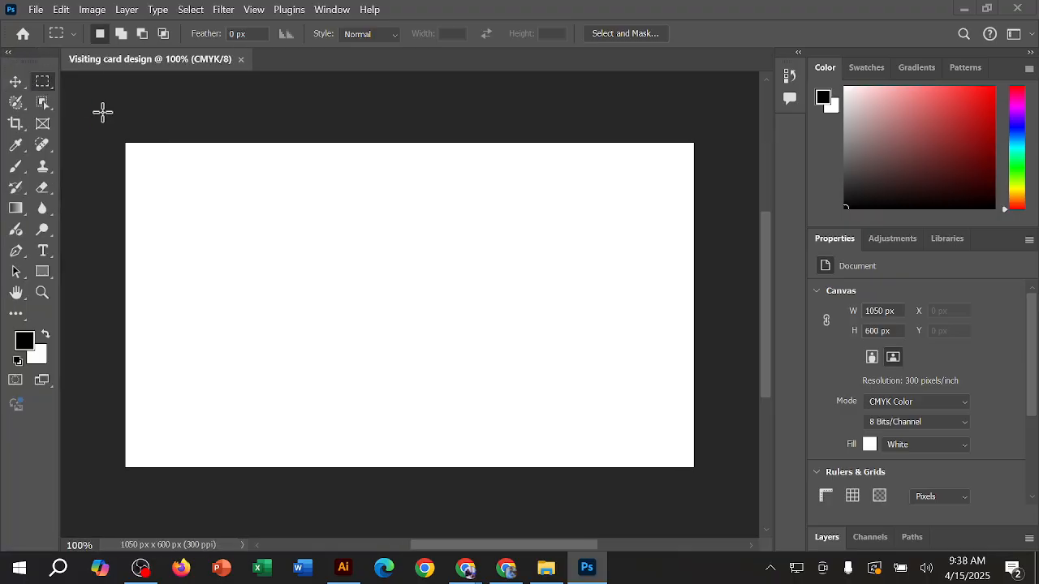
click(16, 82)
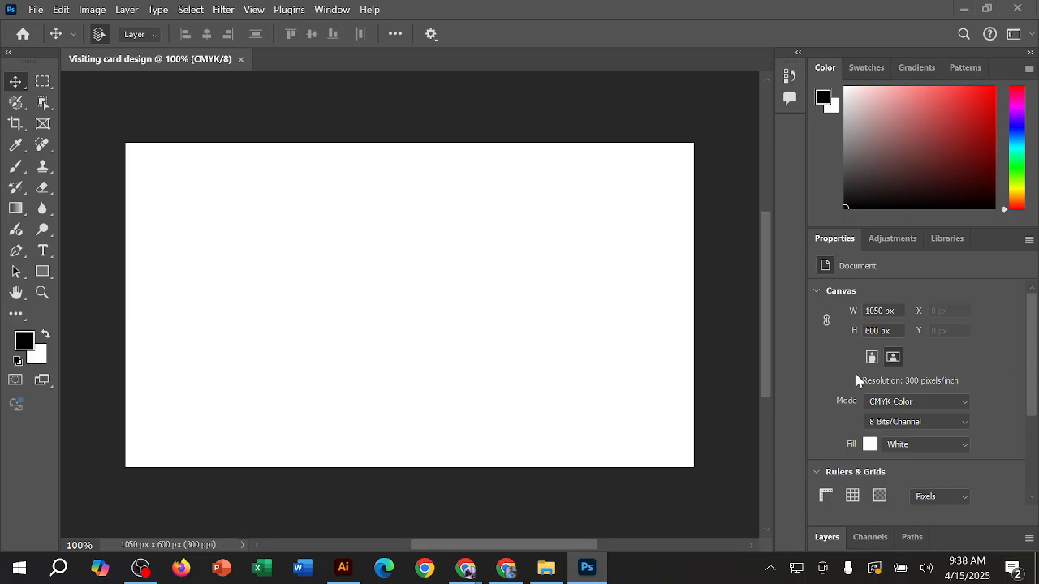
scroll(965, 367, down, 2)
scroll(967, 376, up, 1)
Step: Switch to Chrome and search Google for "visiting card"
click(506, 568)
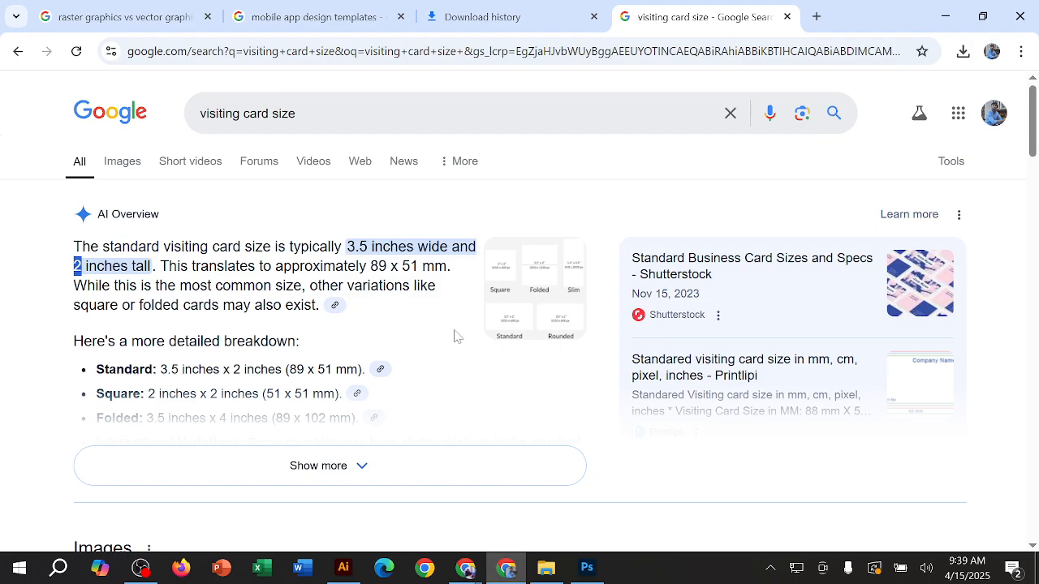
double_click(284, 113)
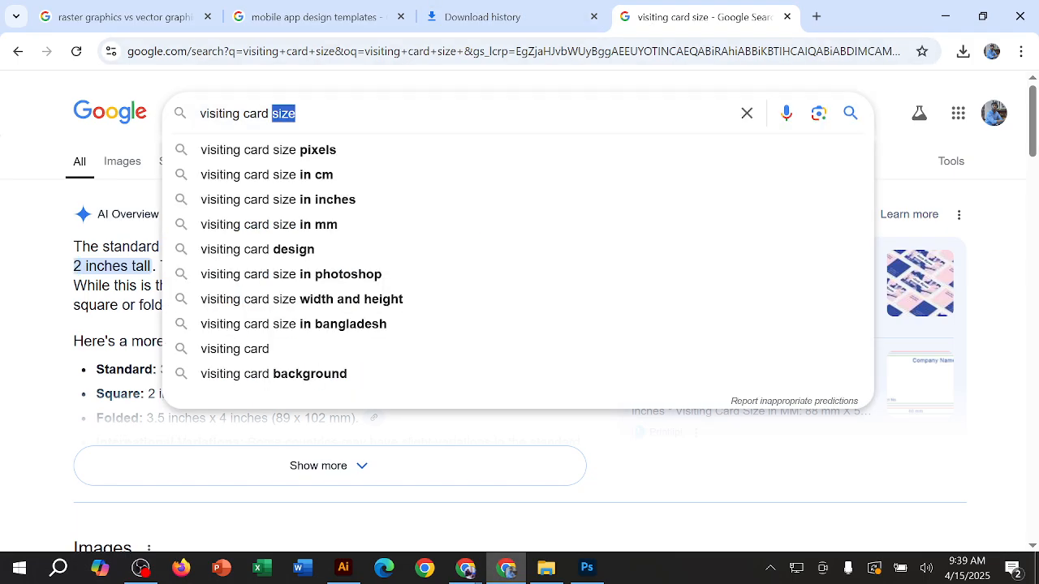
key(BackSpace)
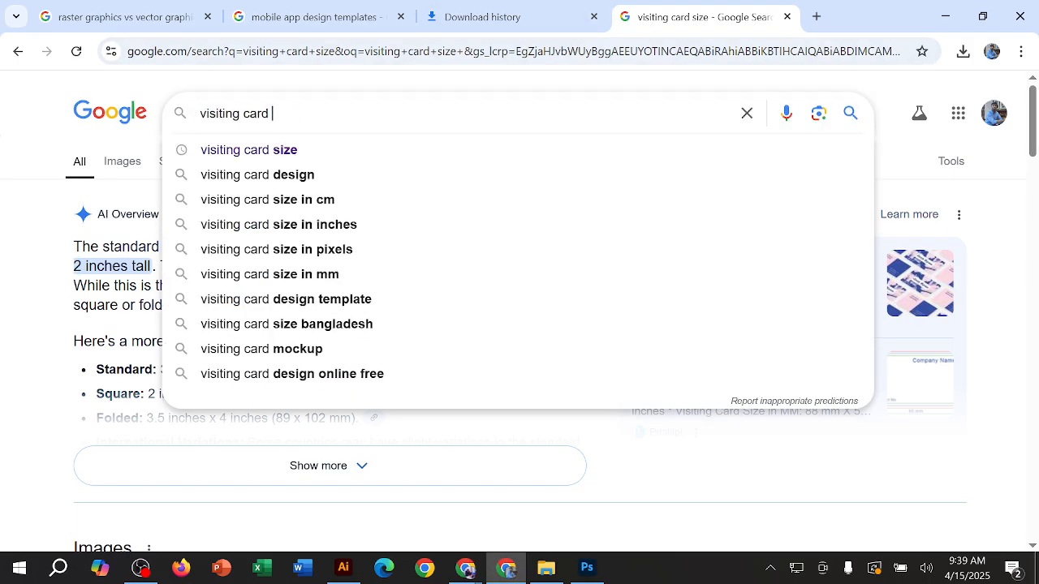
key(Return)
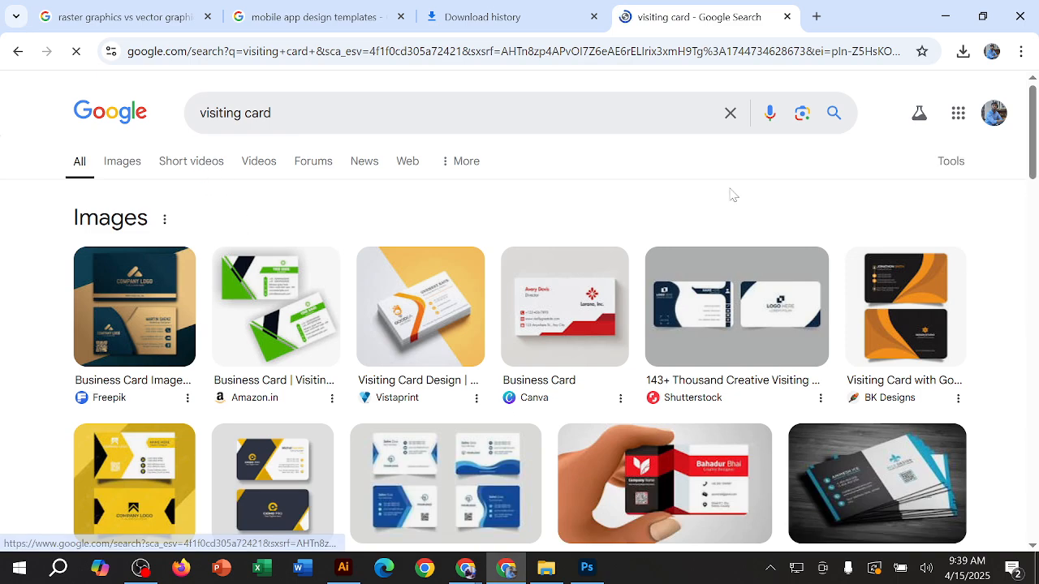
Step: Preview the Shutterstock visiting card image and browse the other search results for design examples
scroll(730, 203, down, 1)
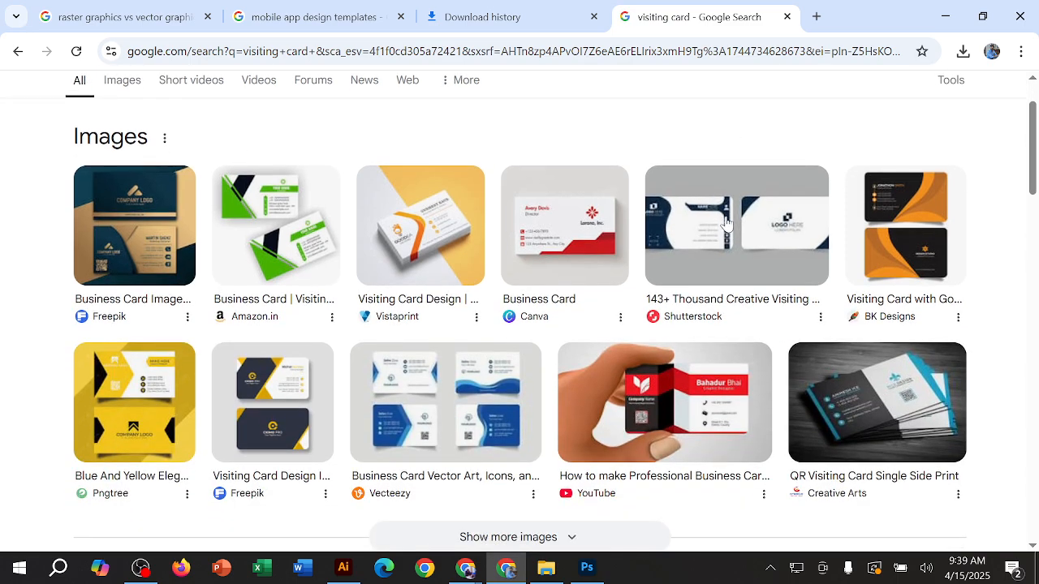
click(725, 262)
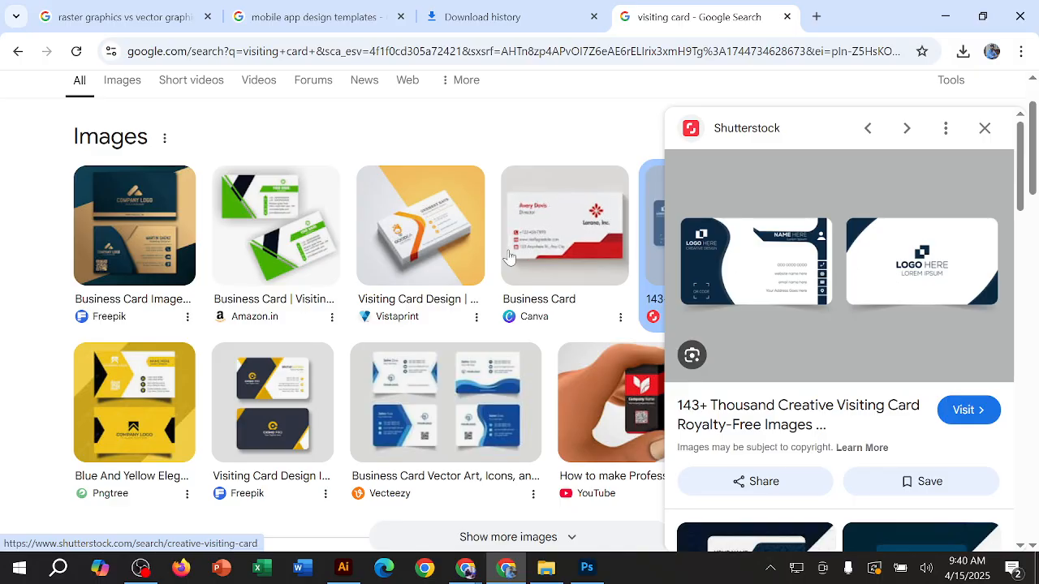
scroll(505, 258, down, 2)
scroll(505, 258, down, 4)
scroll(471, 255, up, 7)
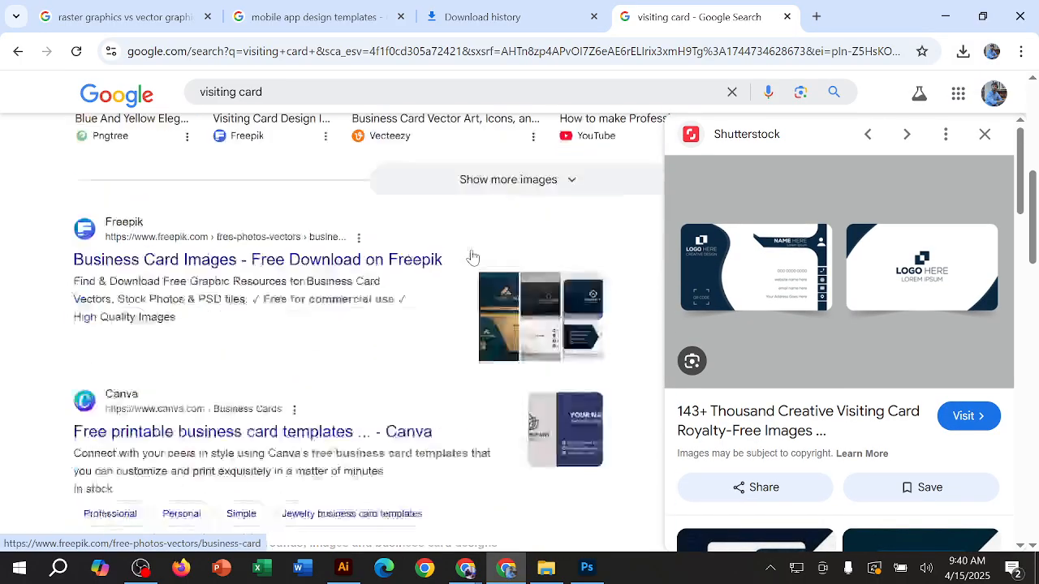
scroll(361, 304, down, 2)
Step: Preview the yellow-and-dark Freepik visiting card and underline its name, job title, phone numbers, e-mail and website, and address
click(297, 338)
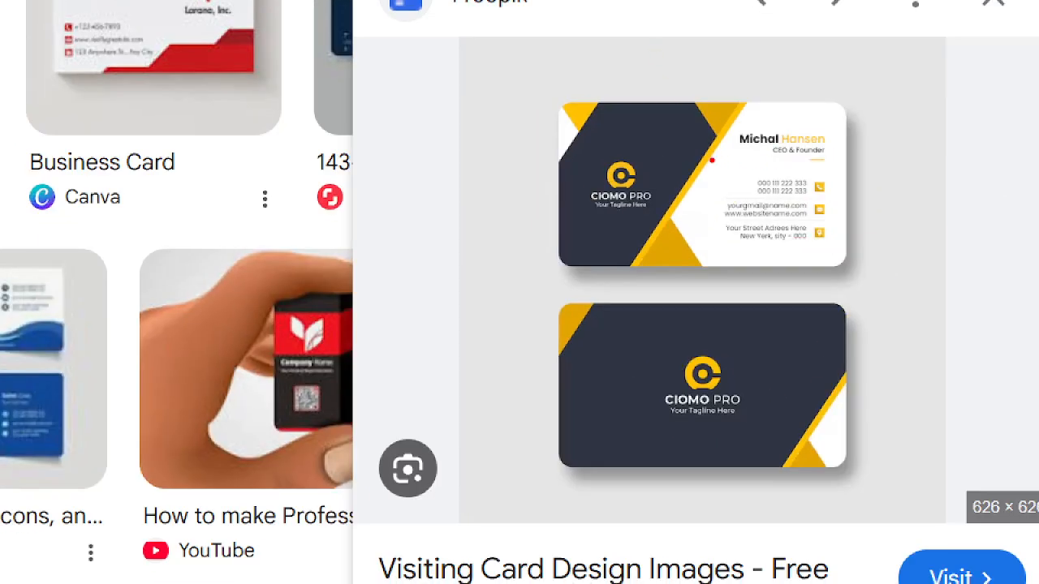
drag(732, 123, 835, 123)
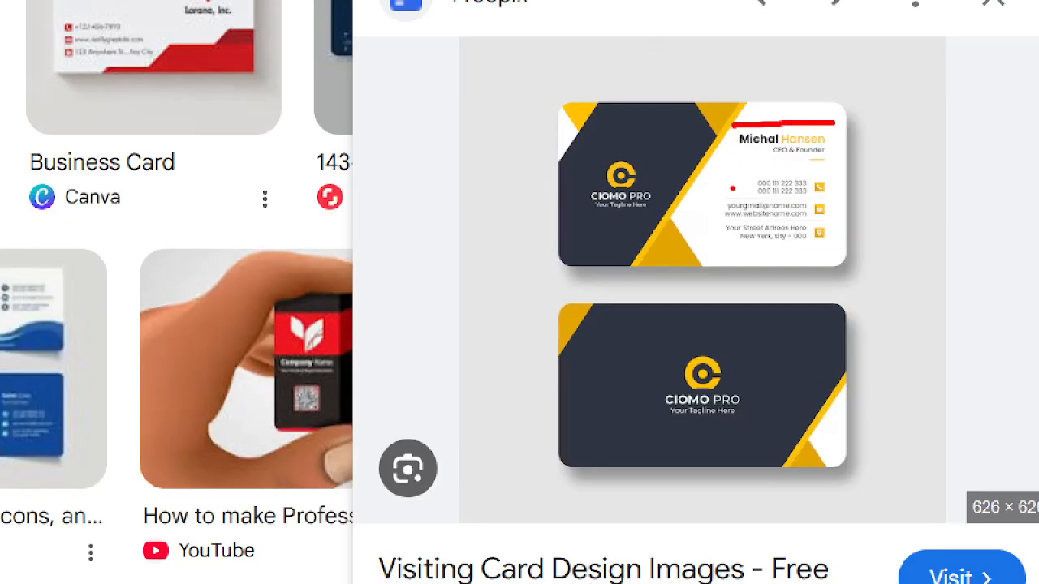
drag(763, 159, 841, 156)
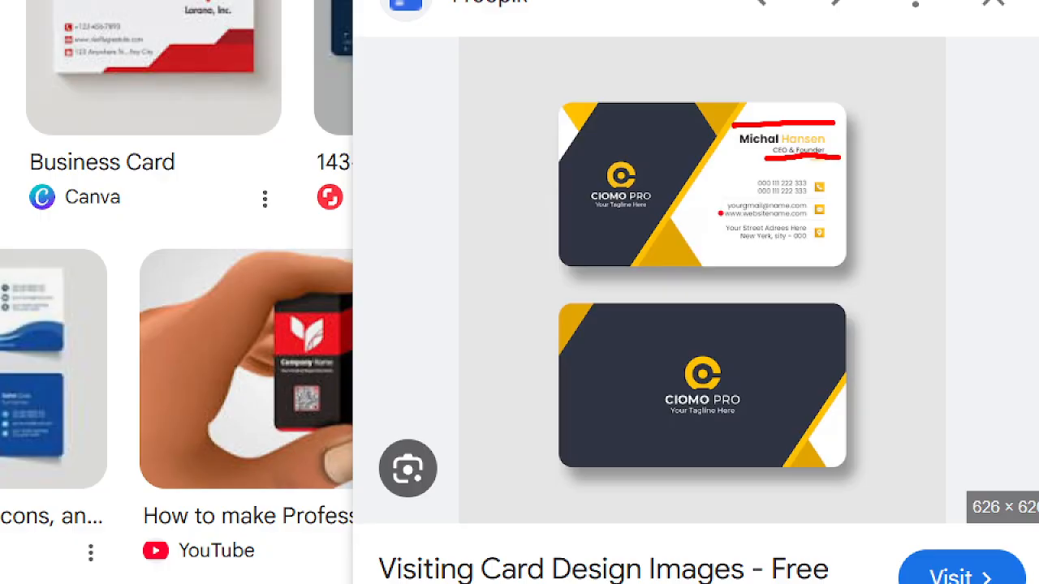
drag(742, 197, 841, 192)
drag(729, 219, 834, 212)
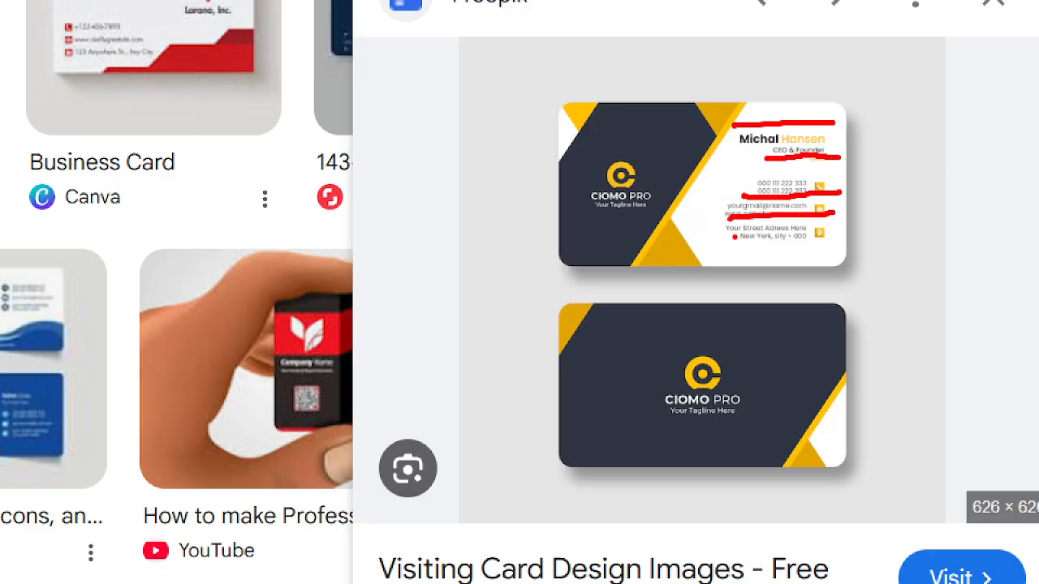
drag(722, 244, 859, 242)
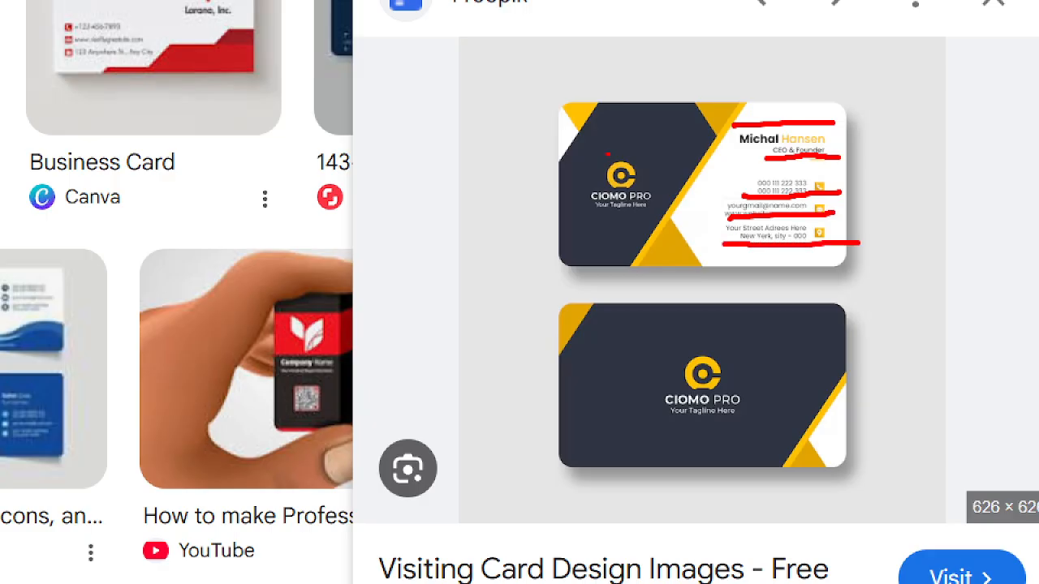
Step: Circle the logo on the card's front and the back side's design, mark the back with an arrow, and exit the annotation mode
mouse_move(638, 137)
mouse_down()
mouse_move(604, 150)
mouse_move(583, 188)
mouse_move(634, 219)
mouse_move(698, 185)
mouse_move(642, 112)
mouse_move(617, 120)
mouse_up()
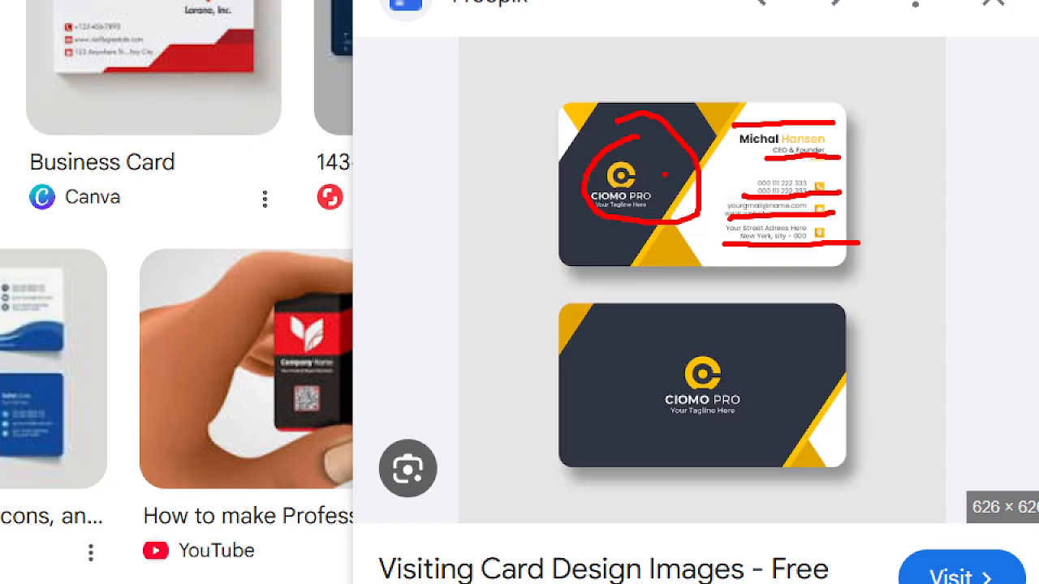
mouse_move(706, 318)
mouse_down()
mouse_move(549, 390)
mouse_move(563, 450)
mouse_move(805, 430)
mouse_move(793, 357)
mouse_move(584, 299)
mouse_up()
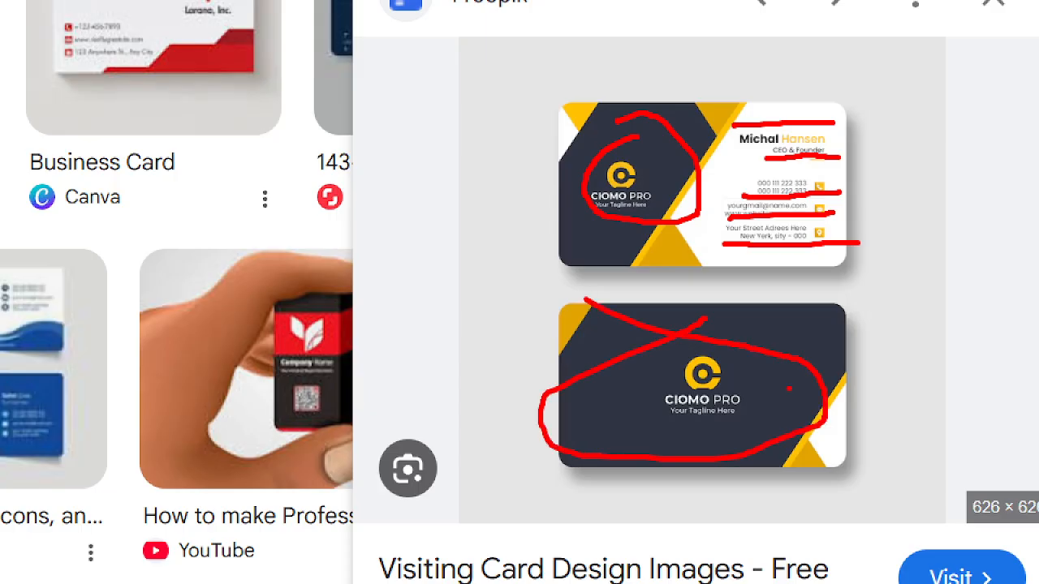
mouse_move(451, 467)
mouse_down()
mouse_move(596, 391)
mouse_move(562, 469)
mouse_up()
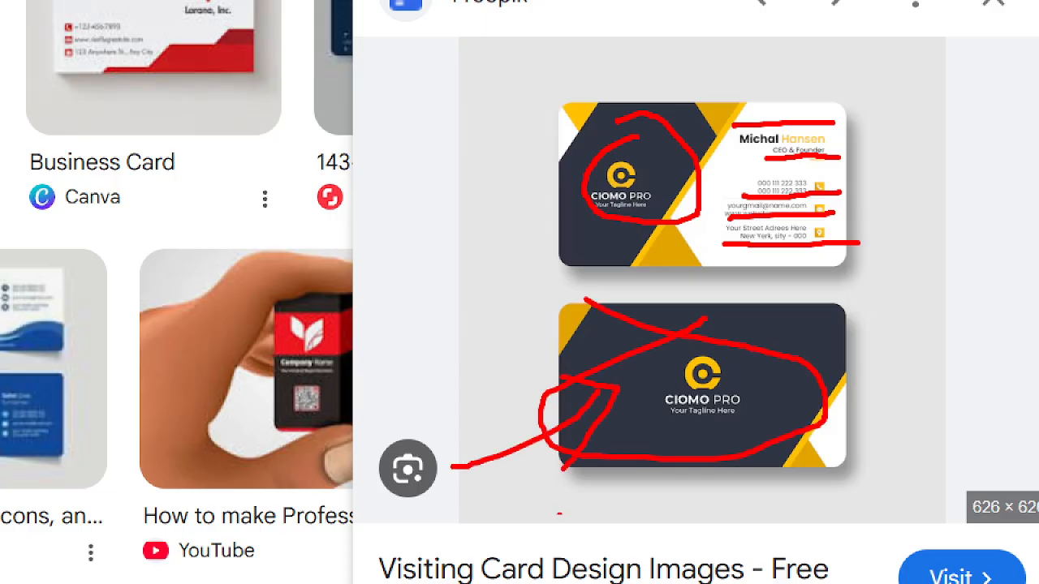
key(Escape)
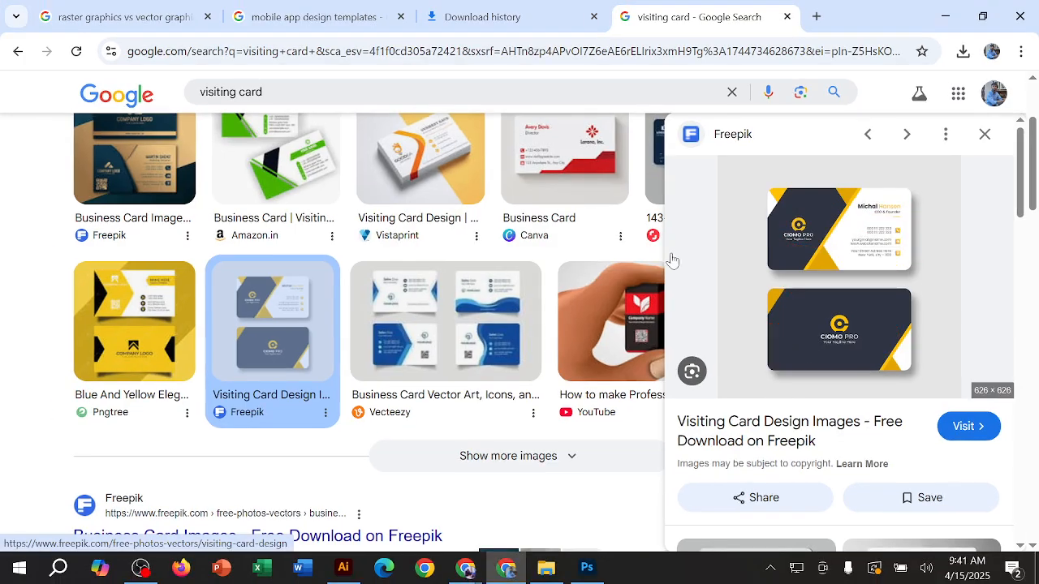
Step: Close the image preview, return to the Photoshop visiting card document and hide the contextual task bar below the canvas
click(980, 136)
click(945, 22)
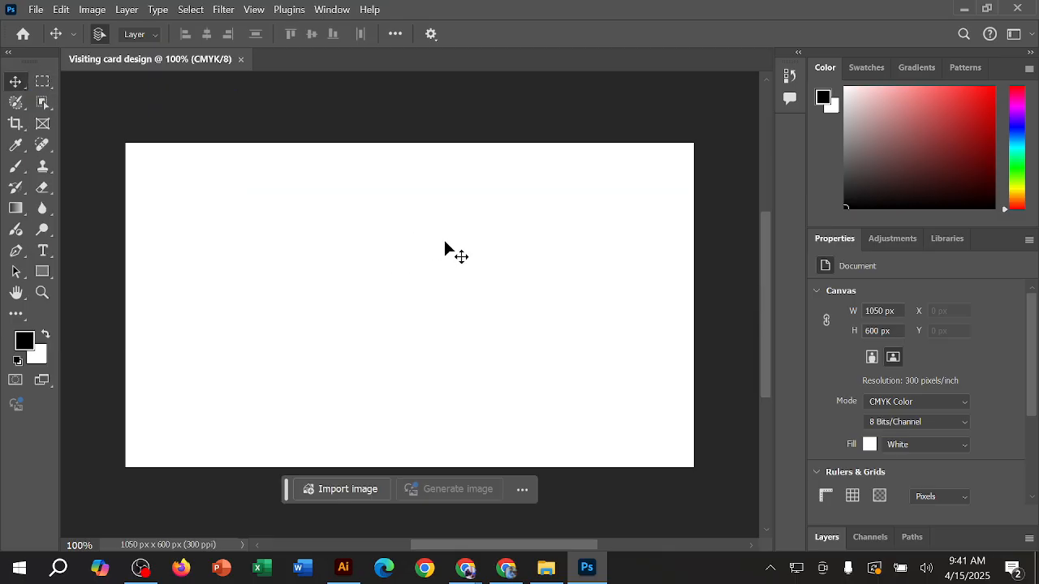
click(523, 490)
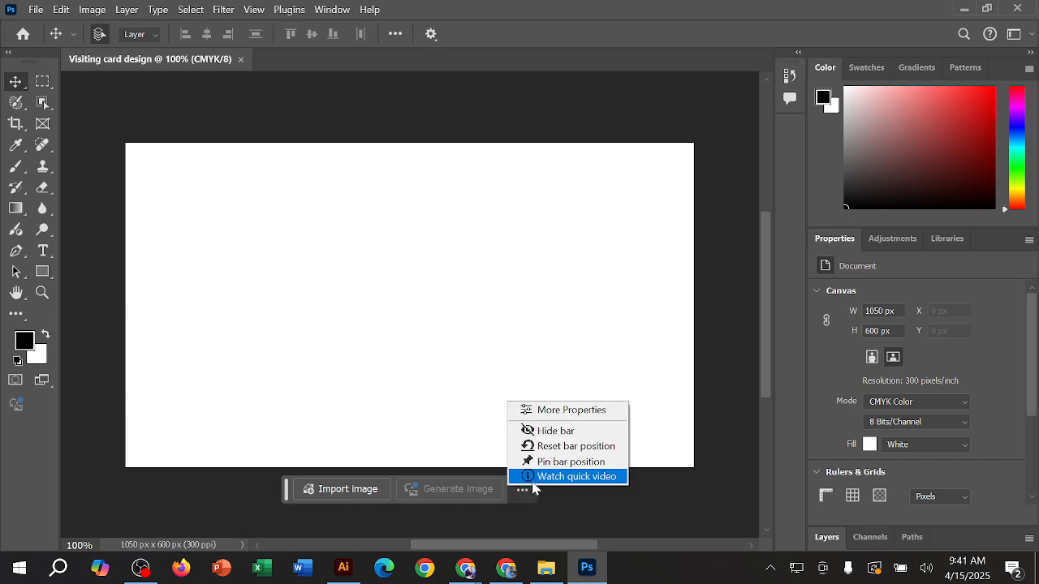
click(546, 429)
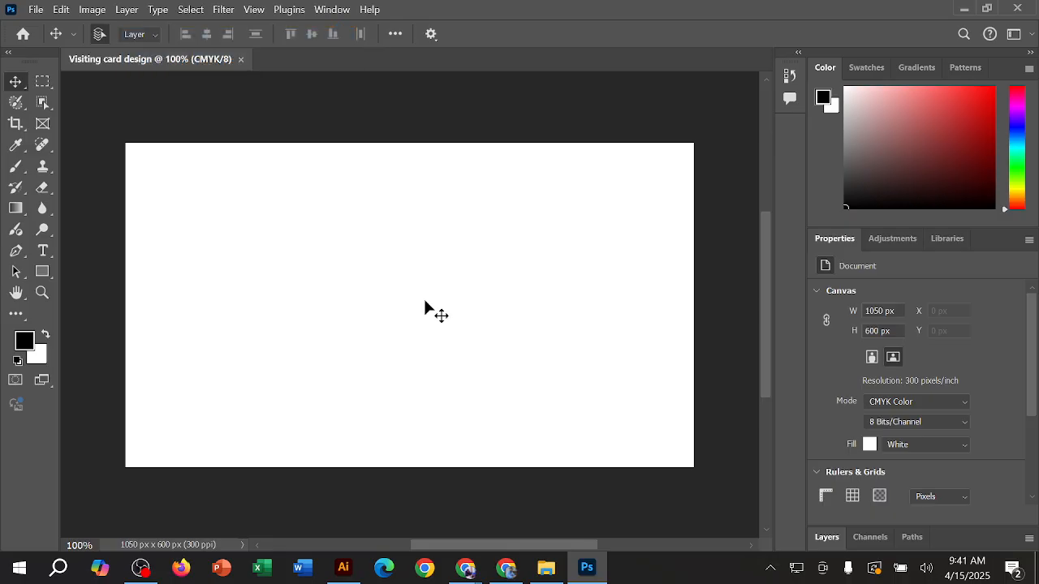
Step: Show the Move tool's group and mark the Move Tool and Artboard Tool entries and their icons
right_click(22, 88)
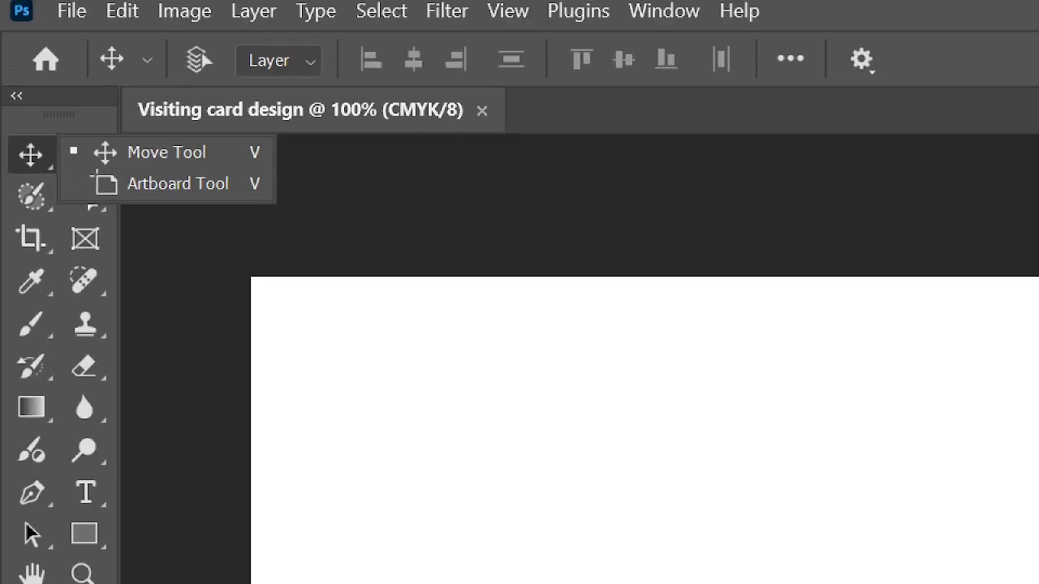
drag(102, 175, 247, 171)
drag(103, 210, 236, 205)
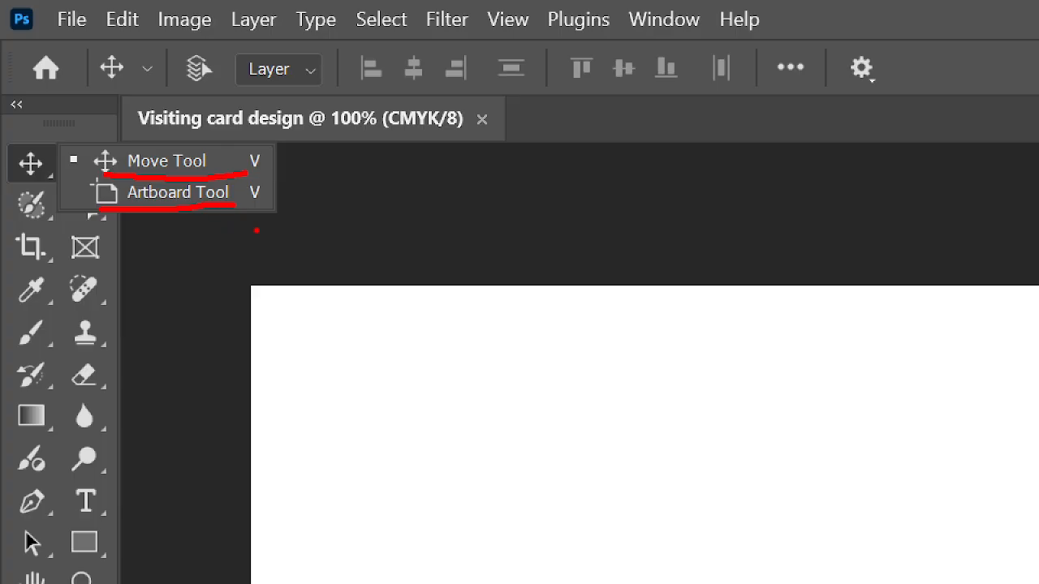
mouse_move(116, 157)
mouse_down()
mouse_move(121, 143)
mouse_move(229, 132)
mouse_move(237, 169)
mouse_move(178, 188)
mouse_move(120, 168)
mouse_move(115, 153)
mouse_up()
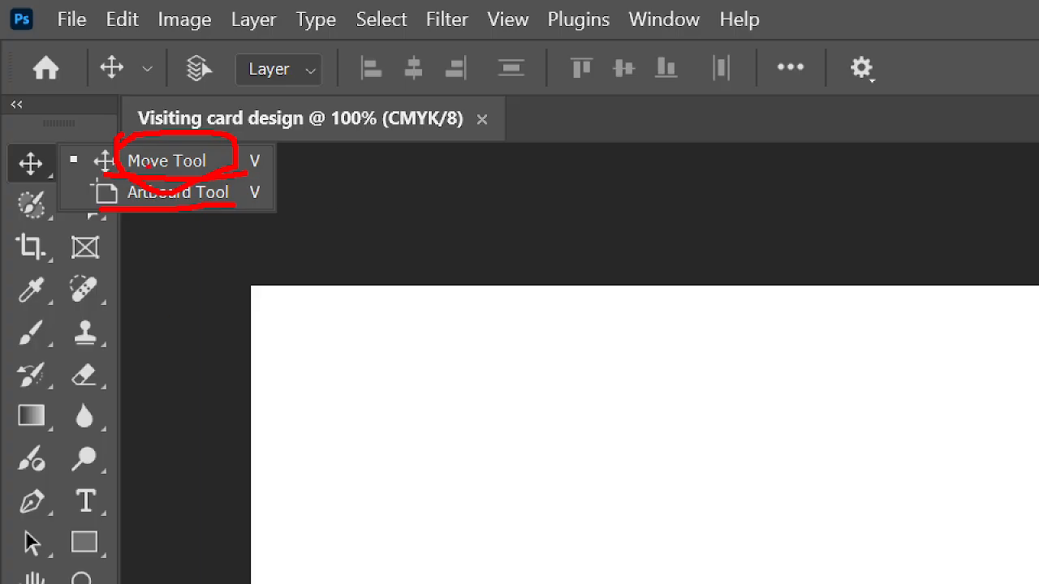
mouse_move(124, 203)
mouse_down()
mouse_move(250, 205)
mouse_move(174, 174)
mouse_move(118, 204)
mouse_up()
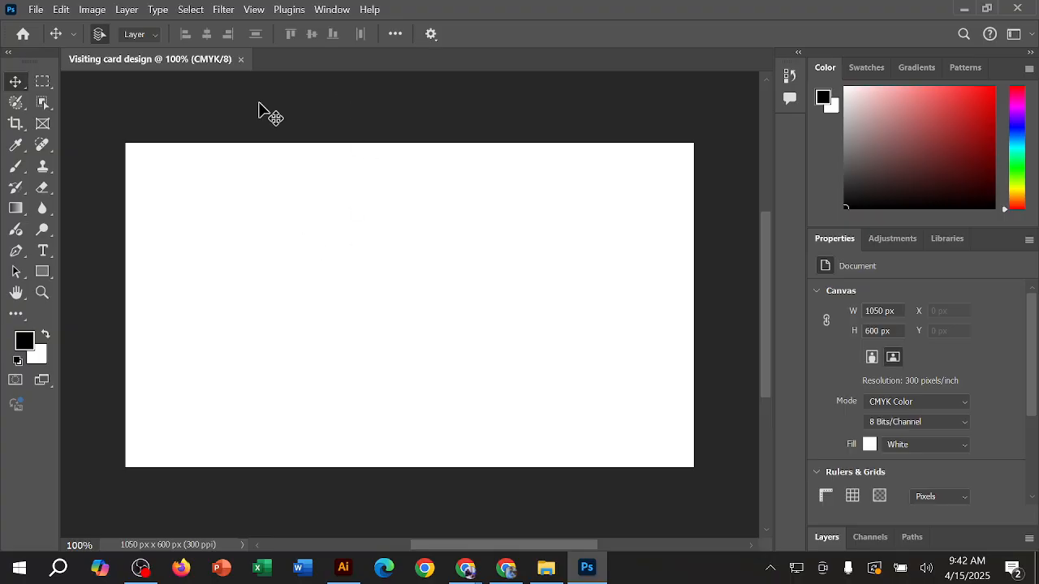
scroll(441, 236, down, 1)
scroll(440, 234, down, 1)
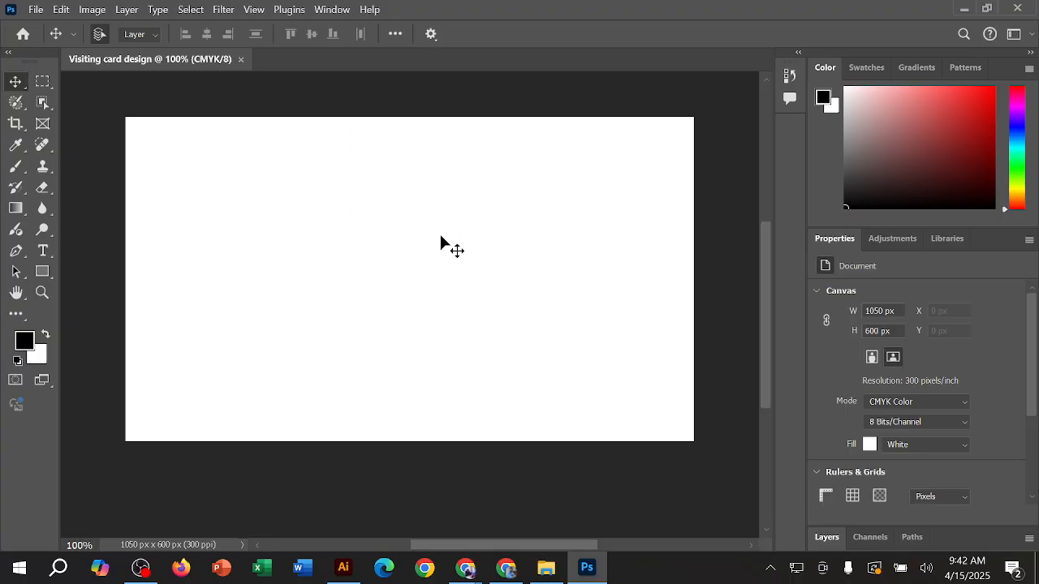
Step: Try the Artboard Tool, return to the Move tool, and convert the background to a normal layer shifted 13 px down
click(14, 81)
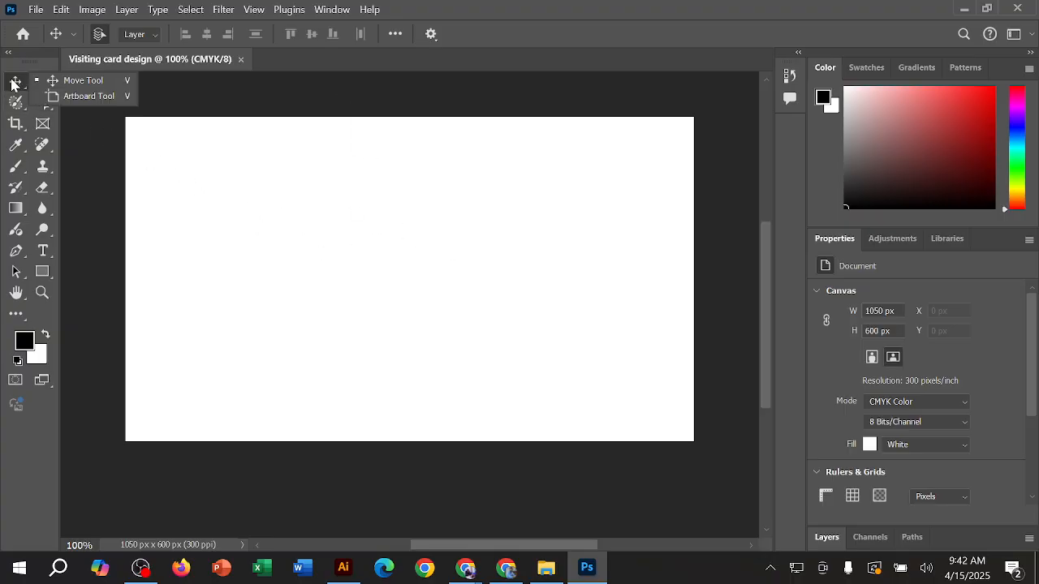
click(76, 97)
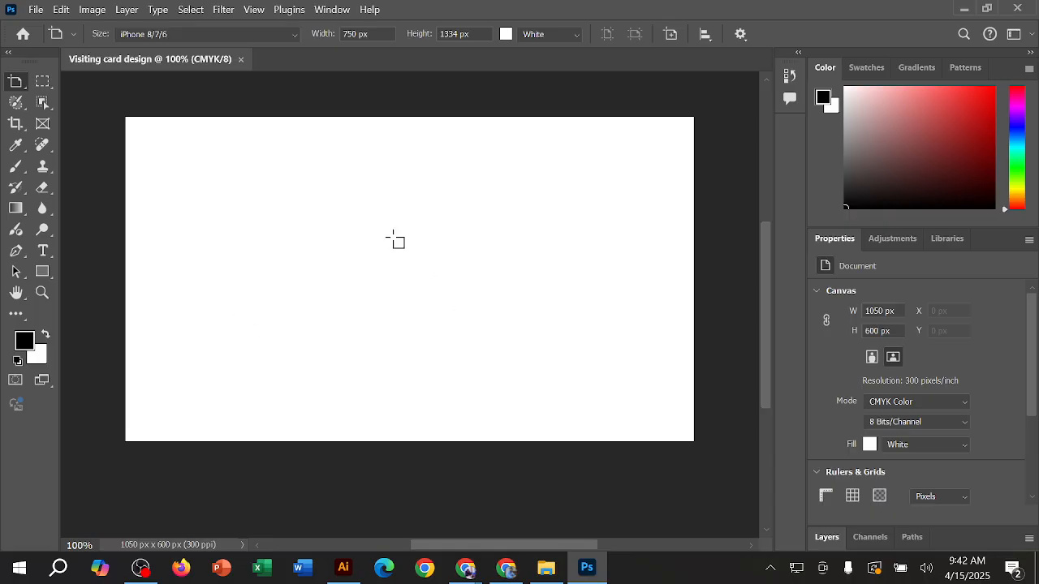
key(v)
drag(394, 241, 392, 285)
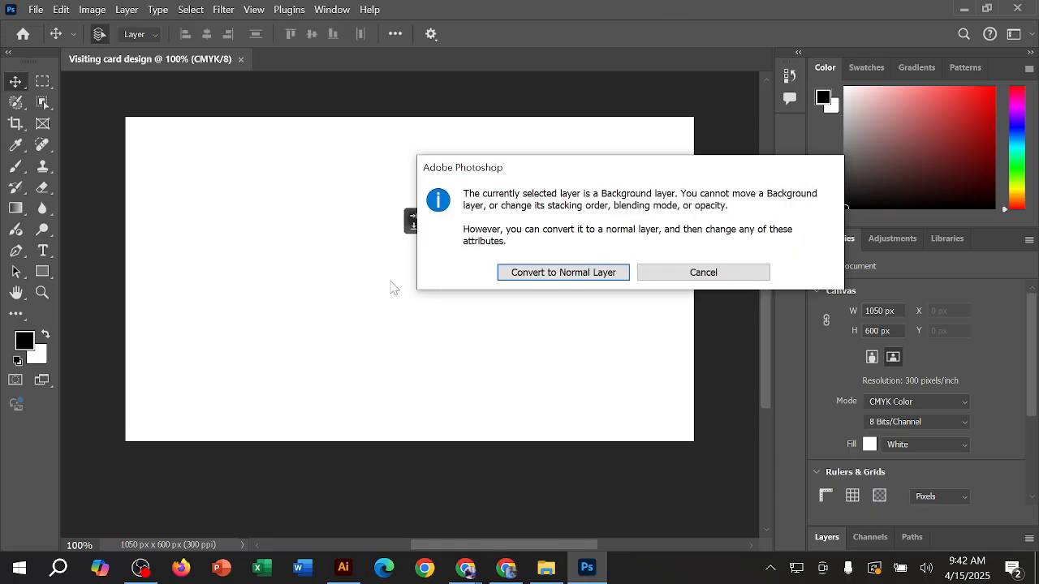
click(554, 276)
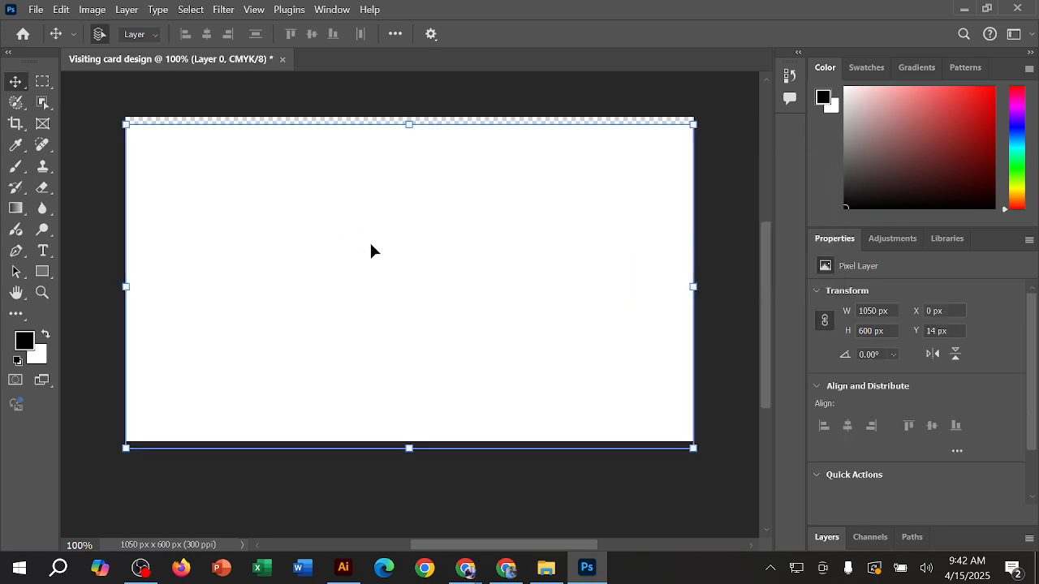
key(Up)
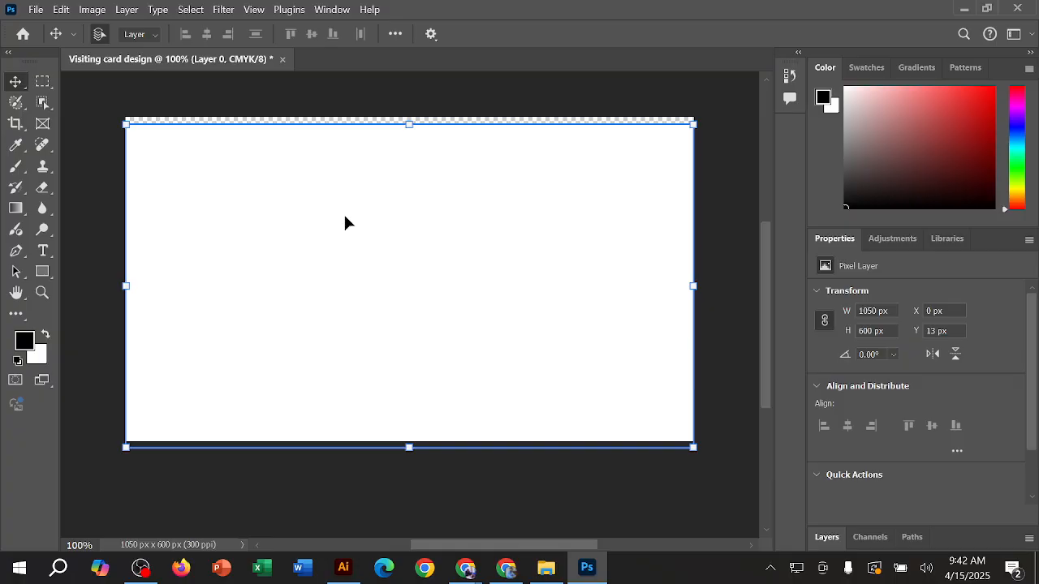
Step: Keep the Move tool active and close the Color and Properties tab groups
right_click(19, 83)
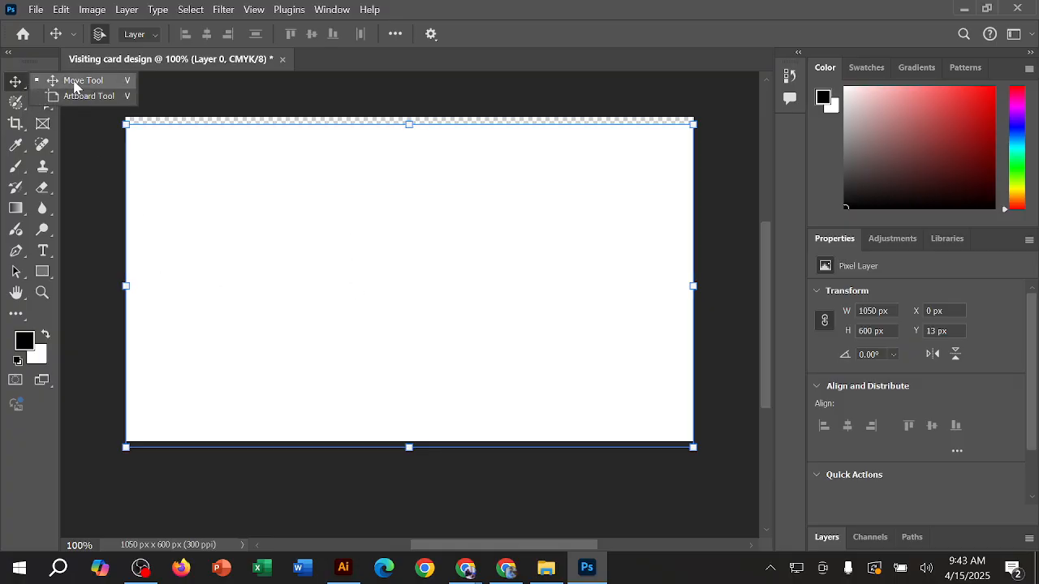
click(73, 82)
scroll(953, 390, down, 2)
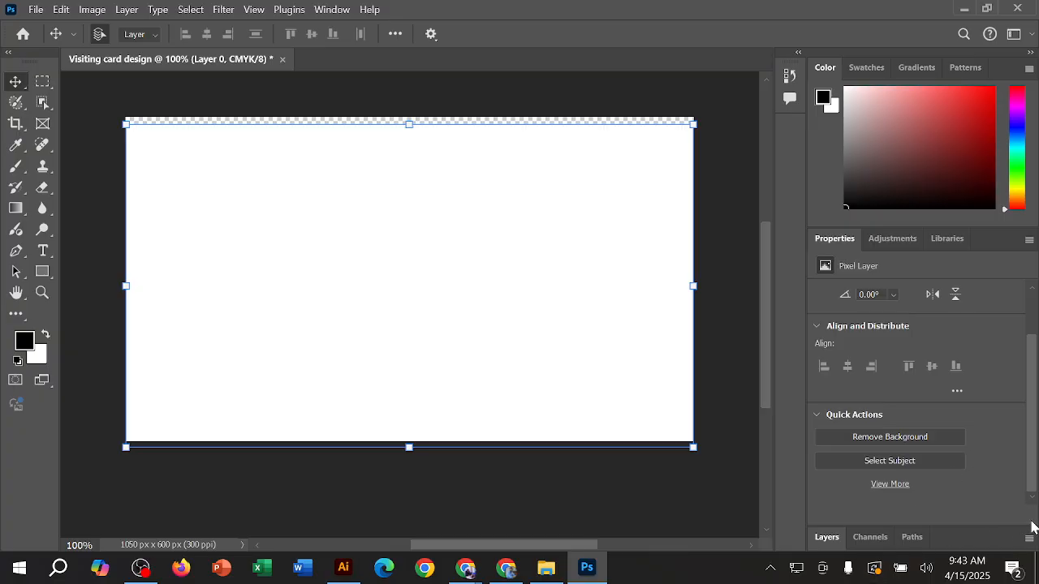
click(1029, 68)
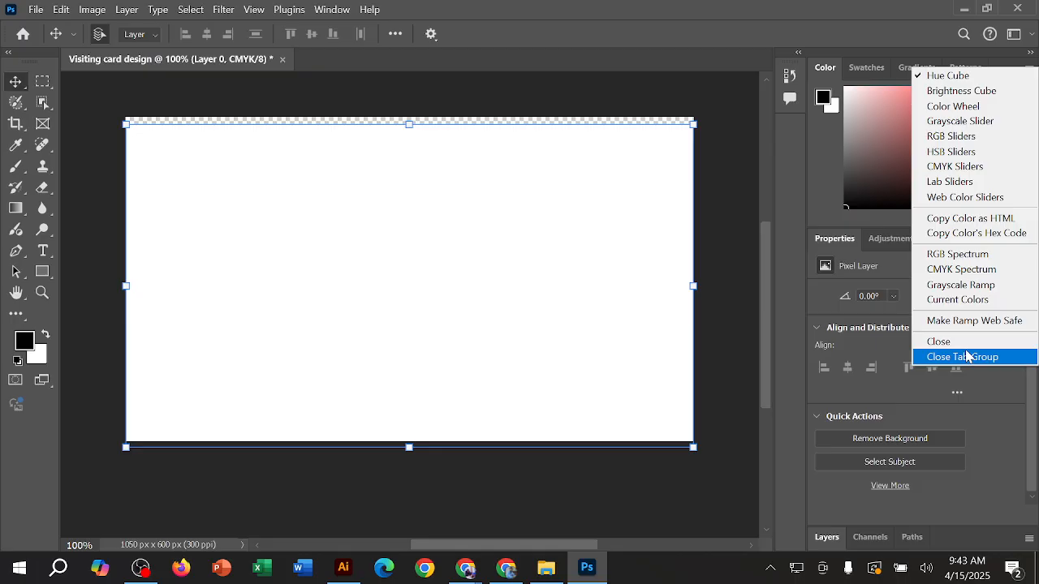
click(968, 357)
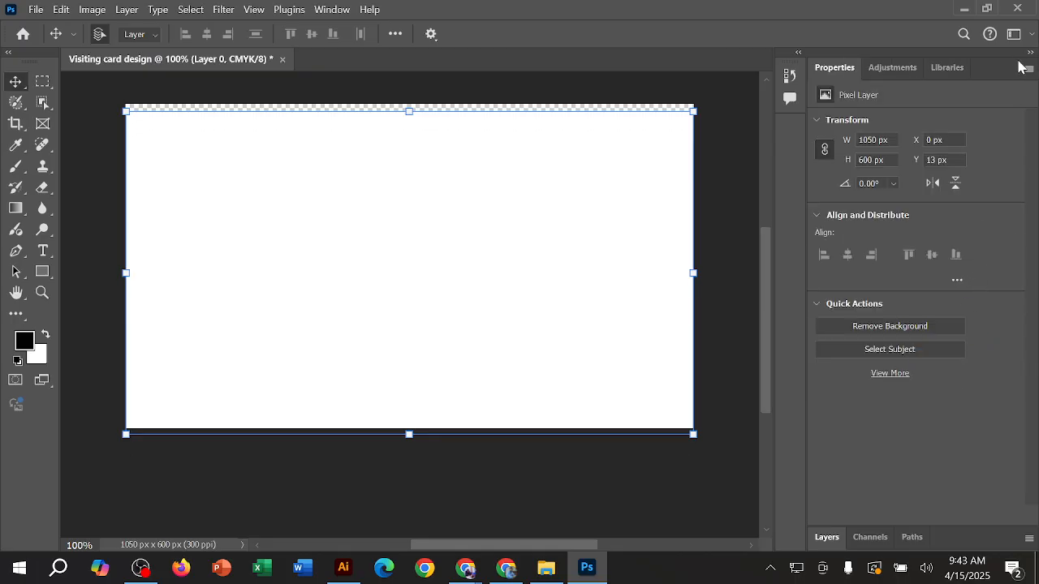
click(1024, 68)
click(990, 92)
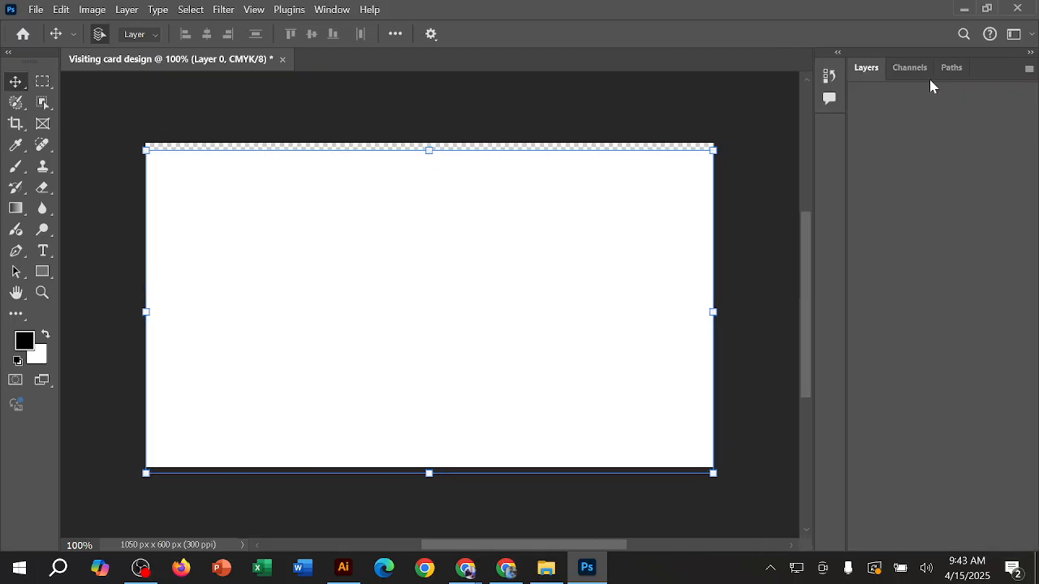
Step: Move the white layer slightly upward, show the Layers list, and nudge the layer down until it covers the canvas exactly
click(86, 94)
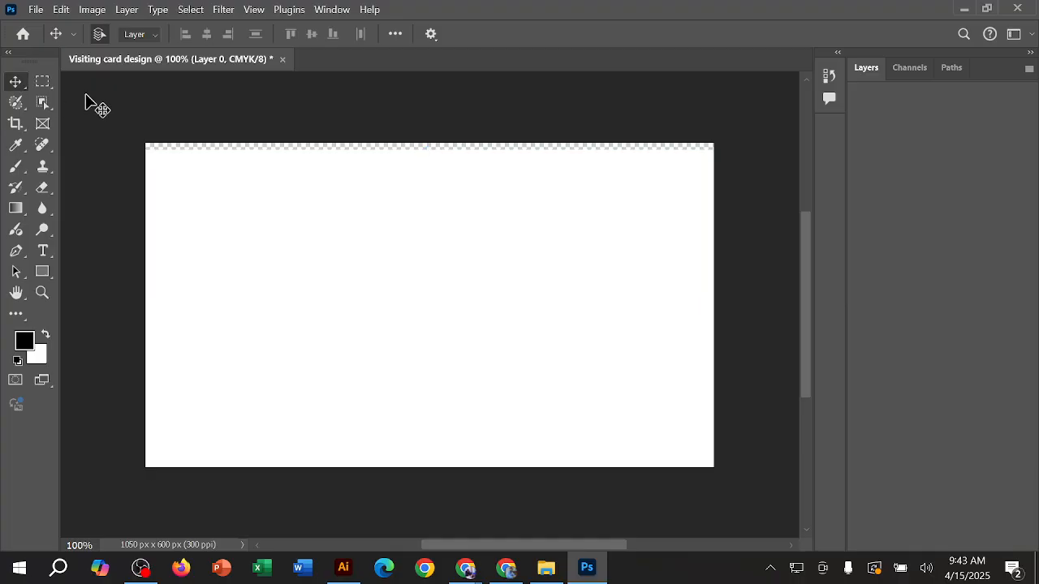
drag(287, 220, 285, 216)
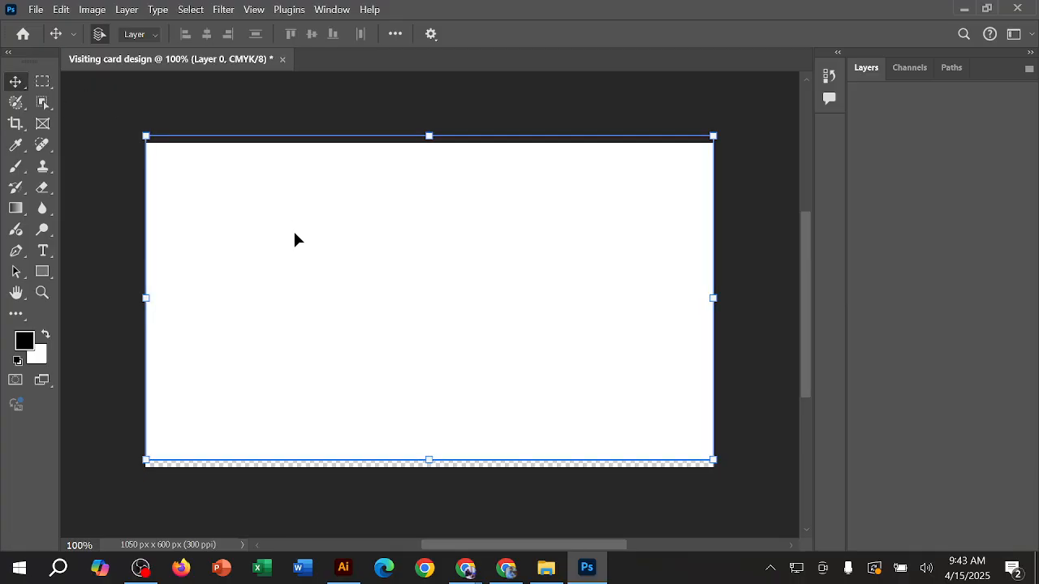
click(866, 71)
click(898, 227)
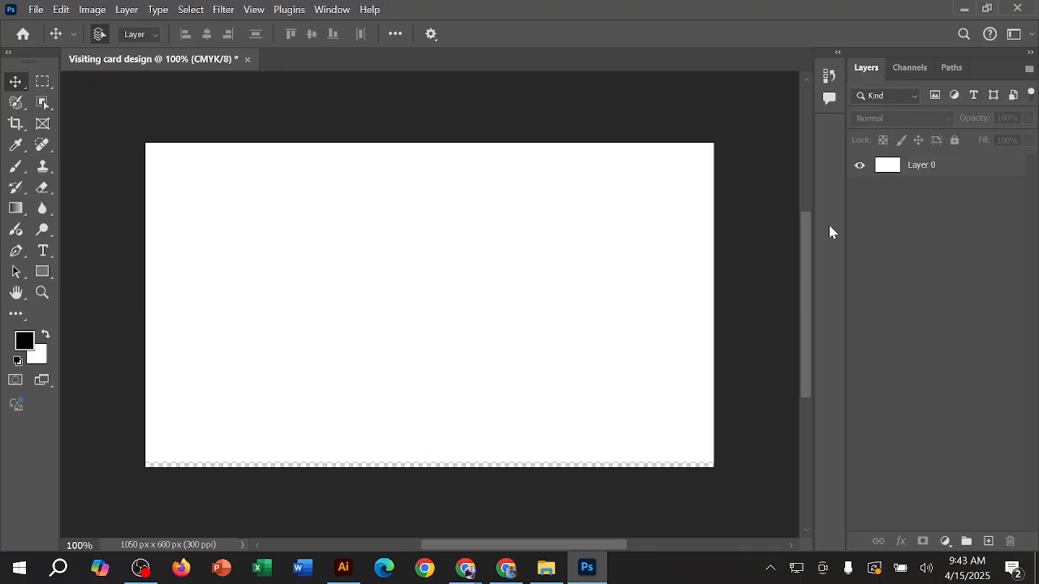
click(651, 244)
key(Down)
key(Down)
key(Down)
key(Down)
key(Down)
key(Down)
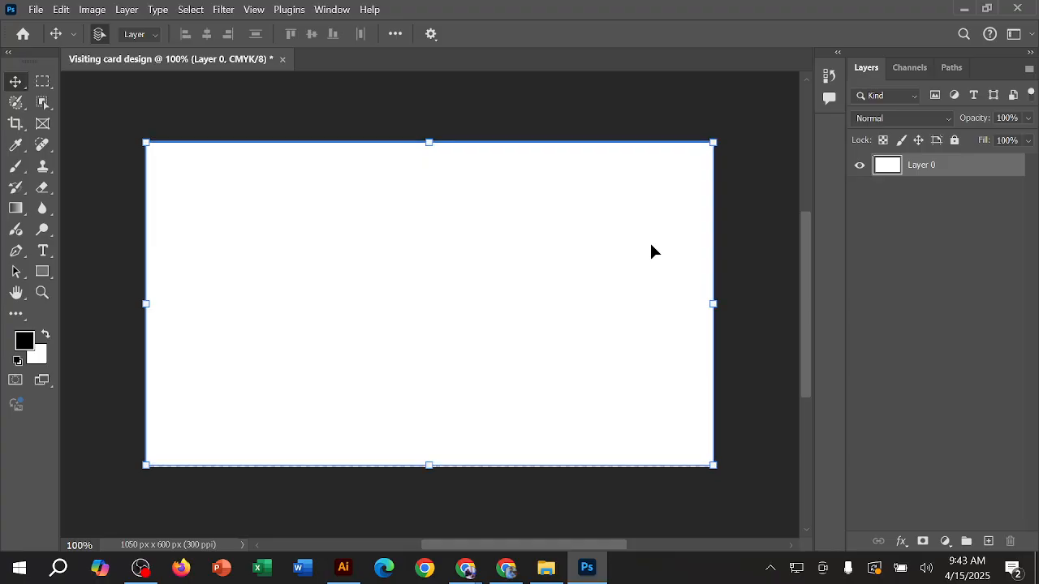
key(Down)
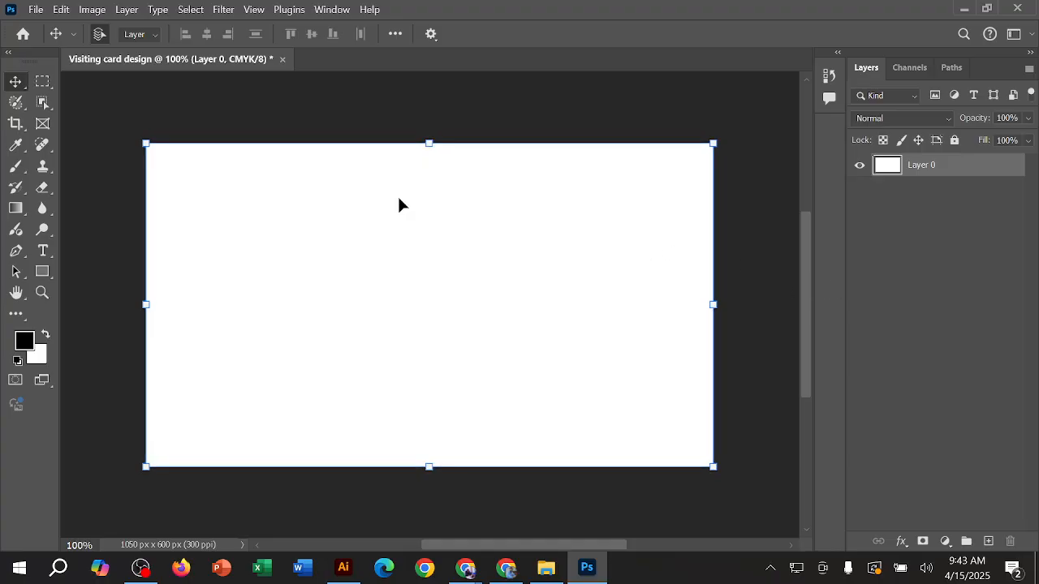
Step: Draw a 1050 x 600 px artboard over the whole card and add a second artboard of the same size to its right
right_click(10, 78)
click(76, 97)
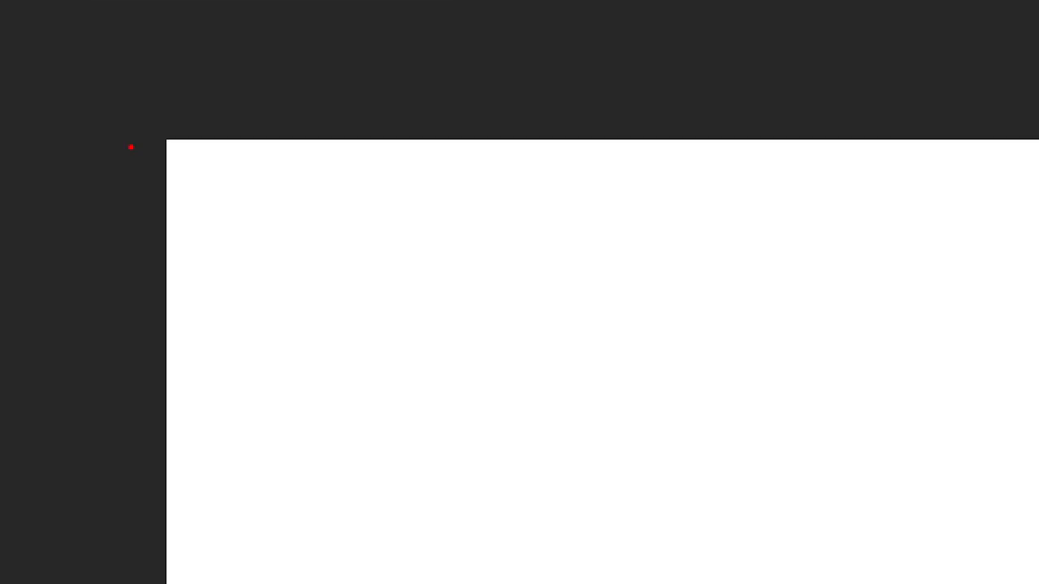
mouse_move(143, 132)
mouse_down()
mouse_move(194, 164)
mouse_move(209, 125)
mouse_move(130, 121)
mouse_up()
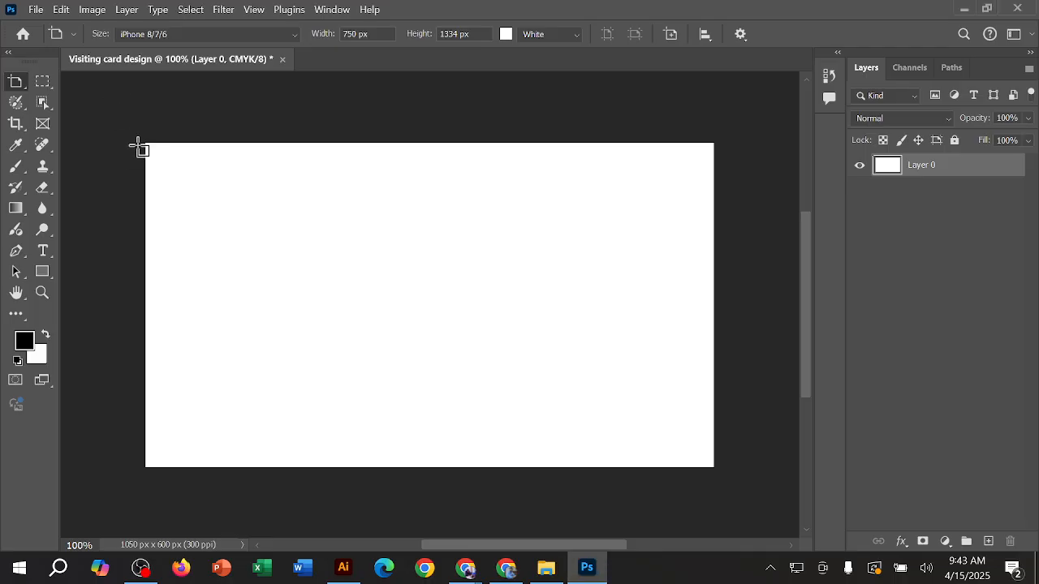
drag(145, 144, 717, 468)
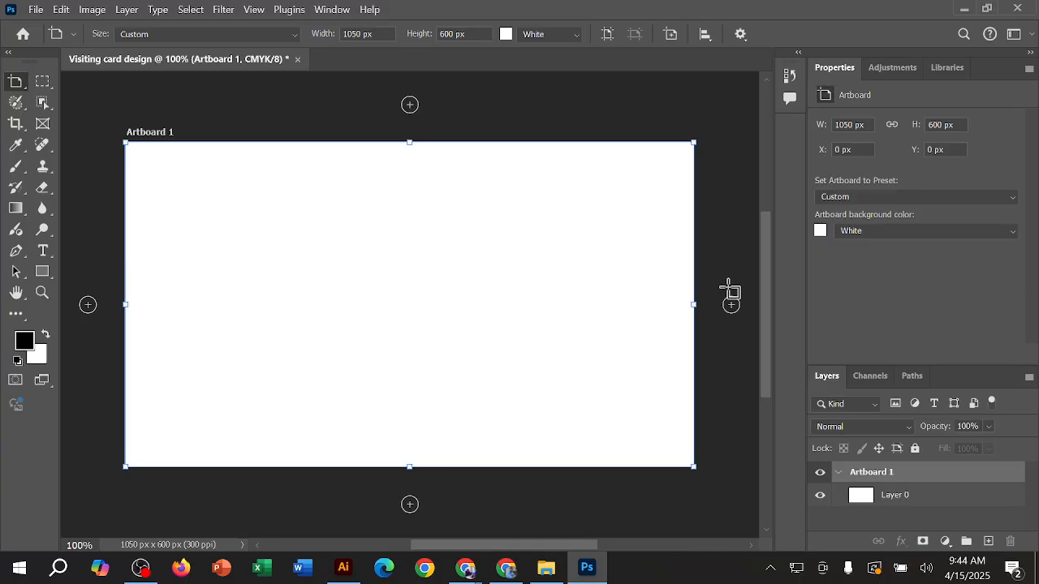
click(732, 306)
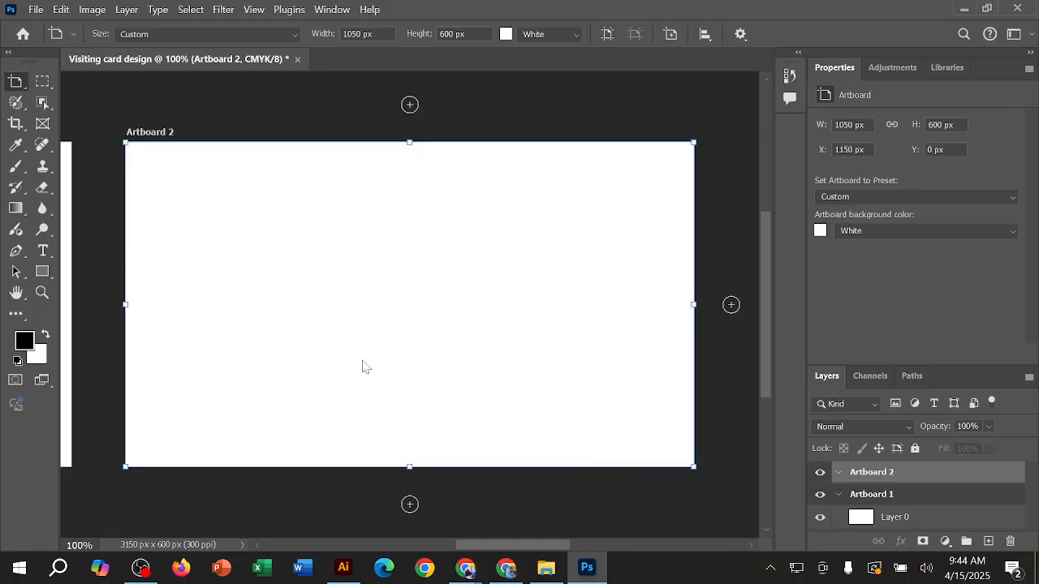
Step: Add a third 1050 x 600 px artboard directly below Artboard 2
scroll(364, 361, right, 4)
scroll(369, 358, left, 4)
scroll(371, 358, down, 1)
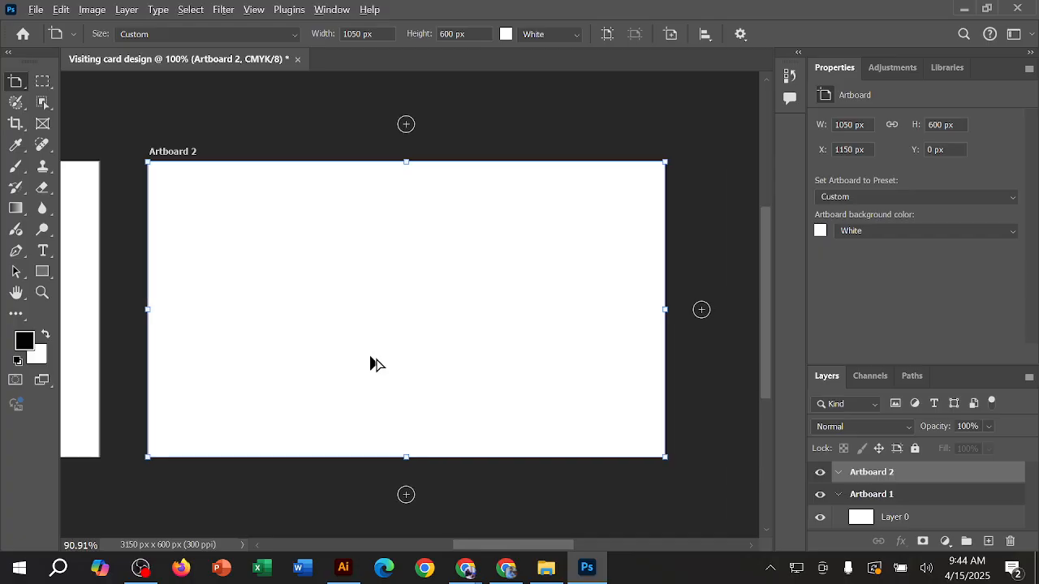
scroll(371, 364, down, 3)
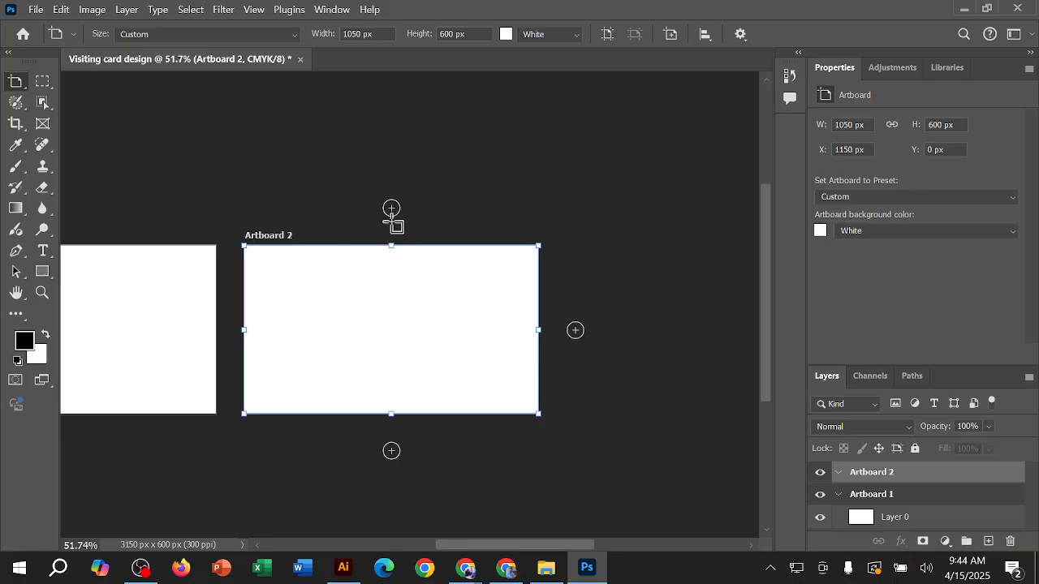
click(392, 452)
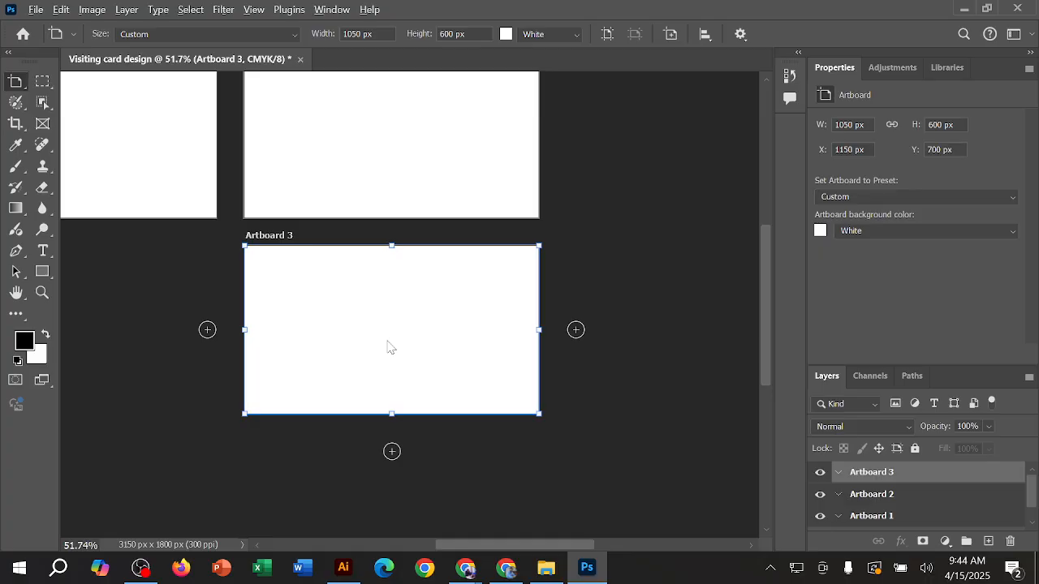
scroll(387, 346, down, 2)
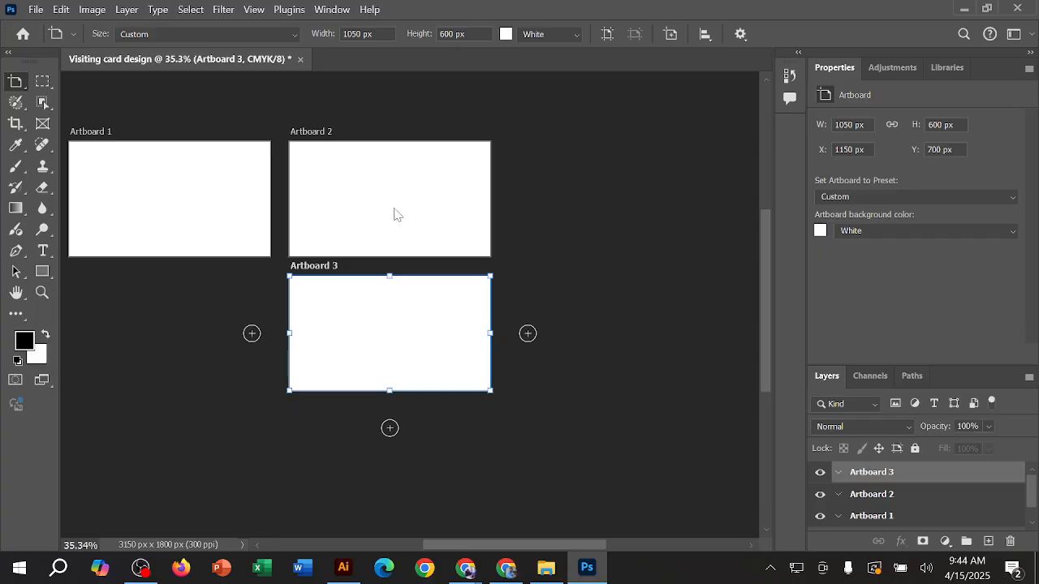
Step: Switch to the Move tool, then detach the Layers panel from its group and close it
right_click(16, 84)
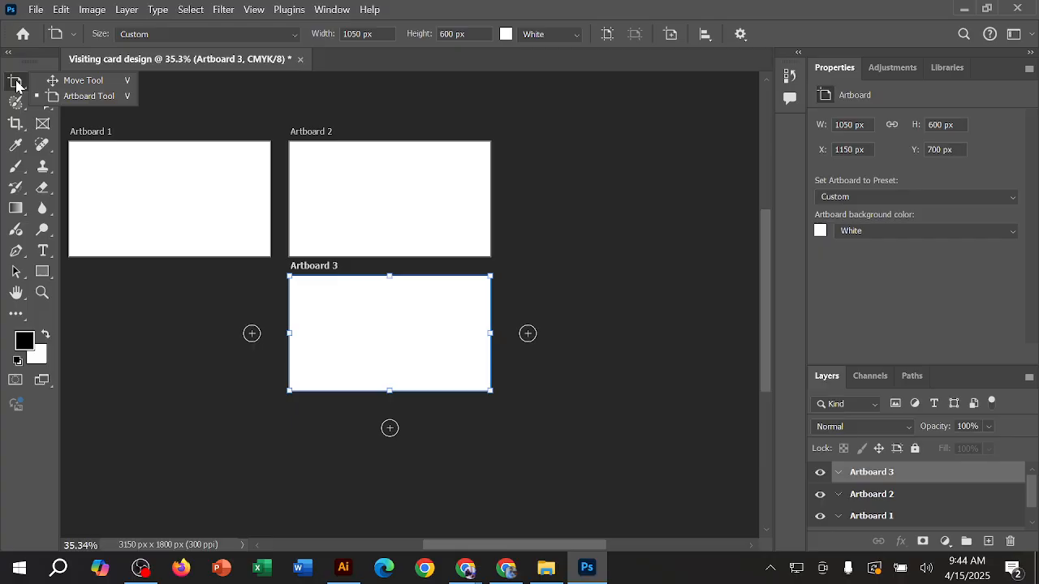
click(94, 81)
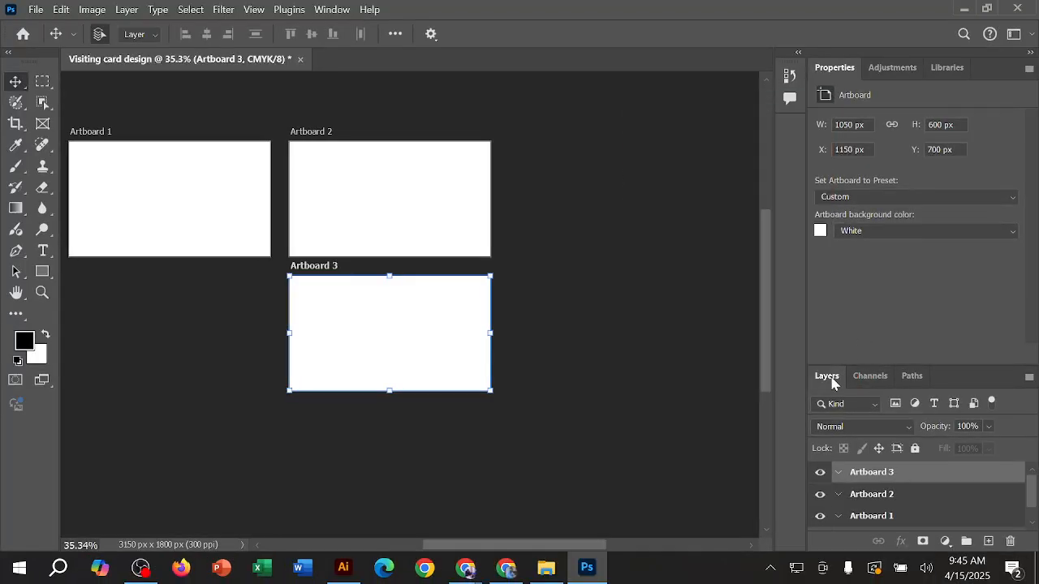
click(1029, 377)
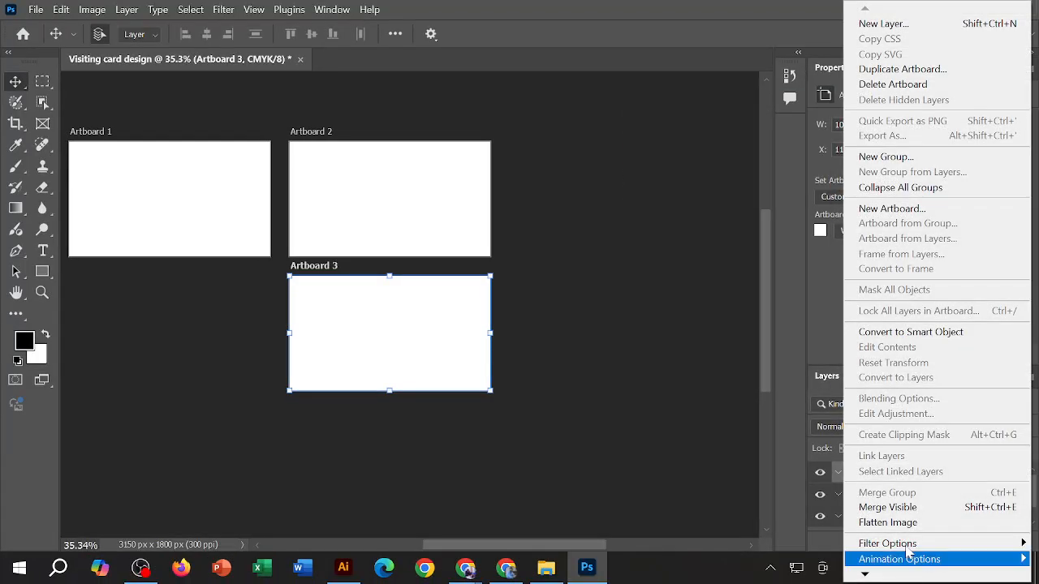
key(Escape)
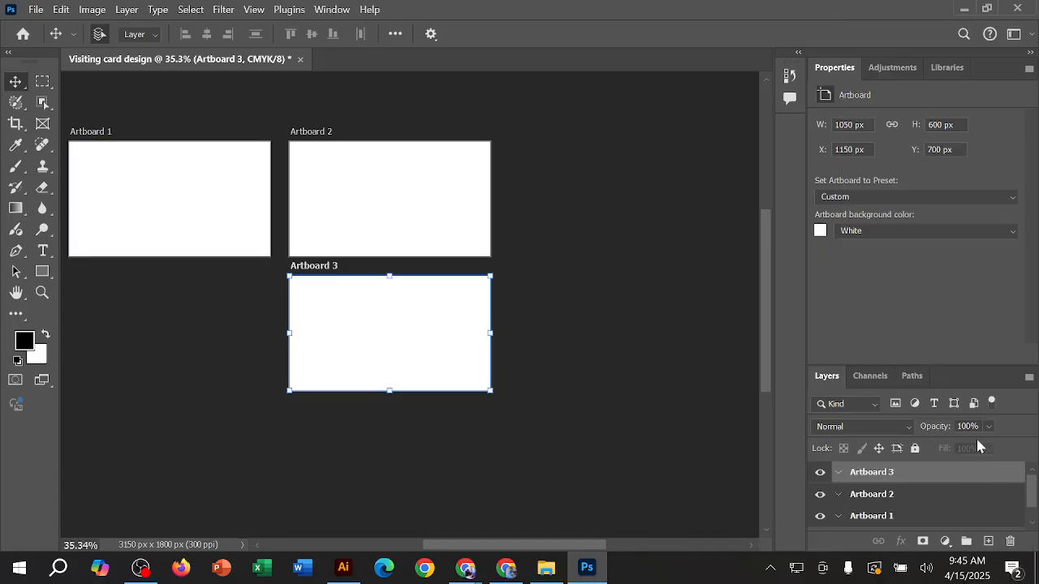
click(1029, 379)
click(737, 412)
drag(830, 381, 690, 225)
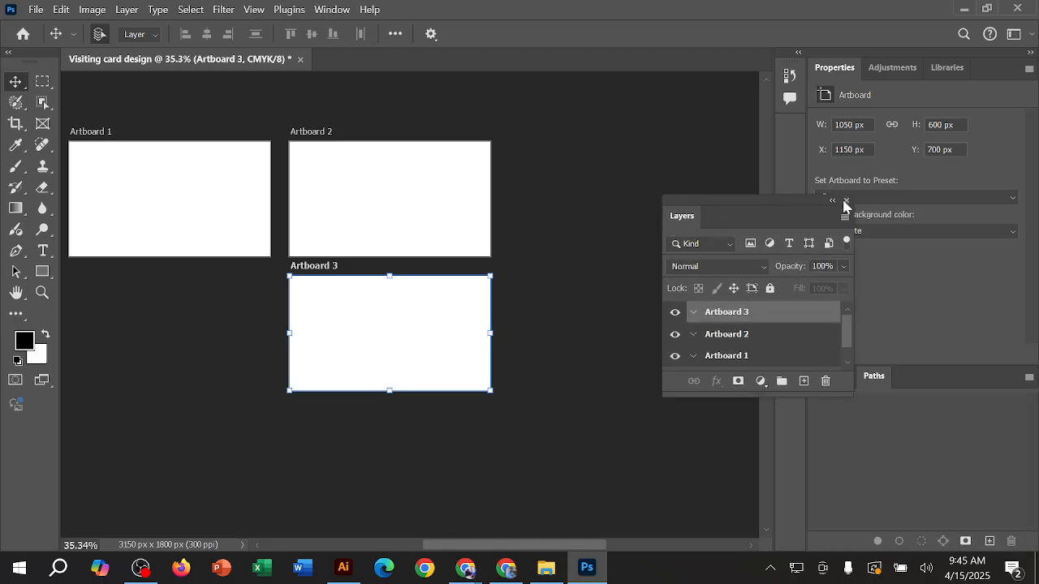
click(846, 201)
Step: Detach and close the Channels and Paths panels, and close the Properties tab group
drag(834, 375, 697, 254)
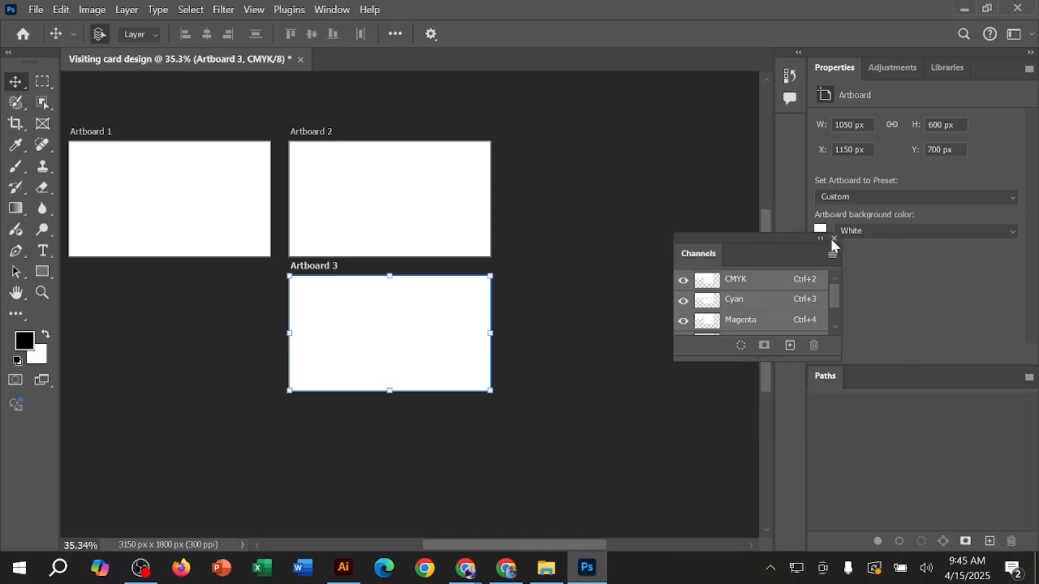
click(833, 245)
drag(844, 382, 744, 251)
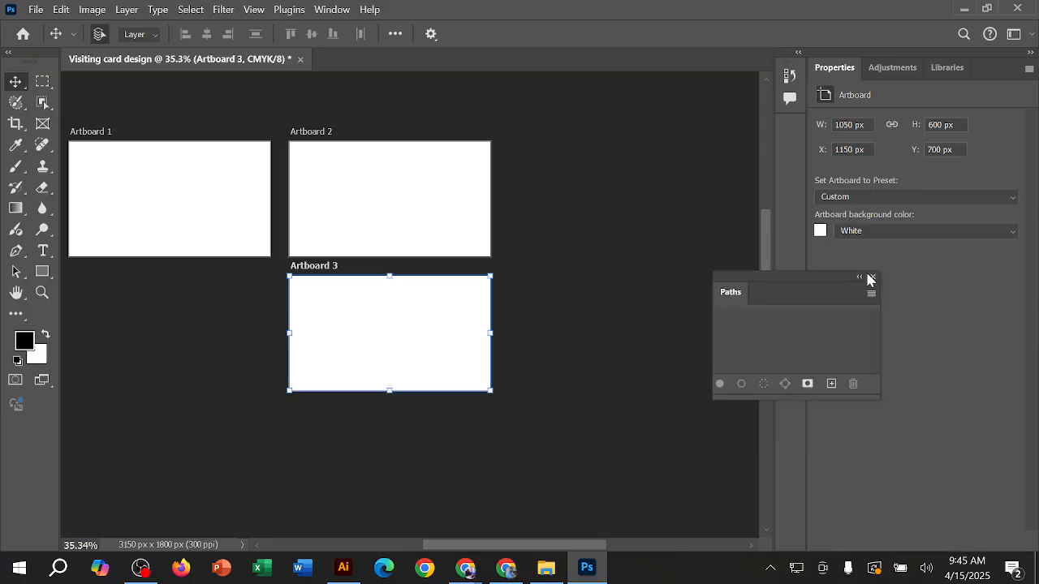
click(872, 279)
click(1028, 69)
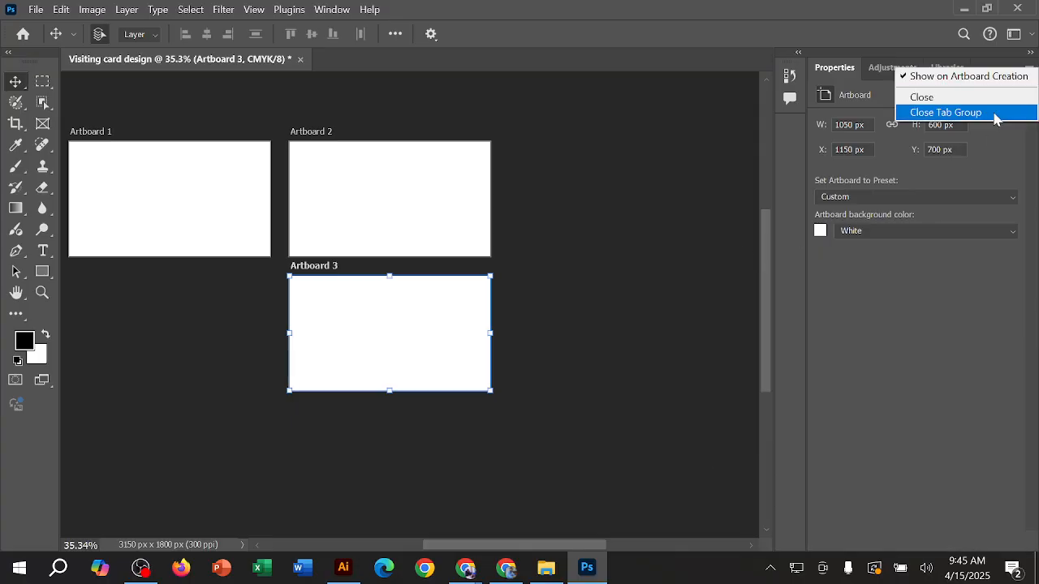
click(995, 119)
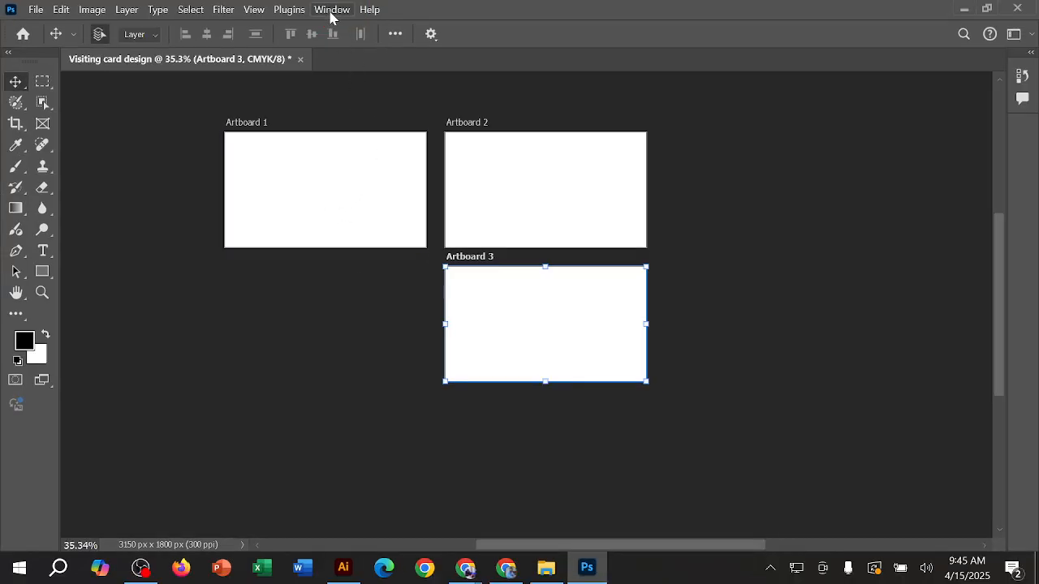
Step: Show the Layers panel and close it again
click(330, 12)
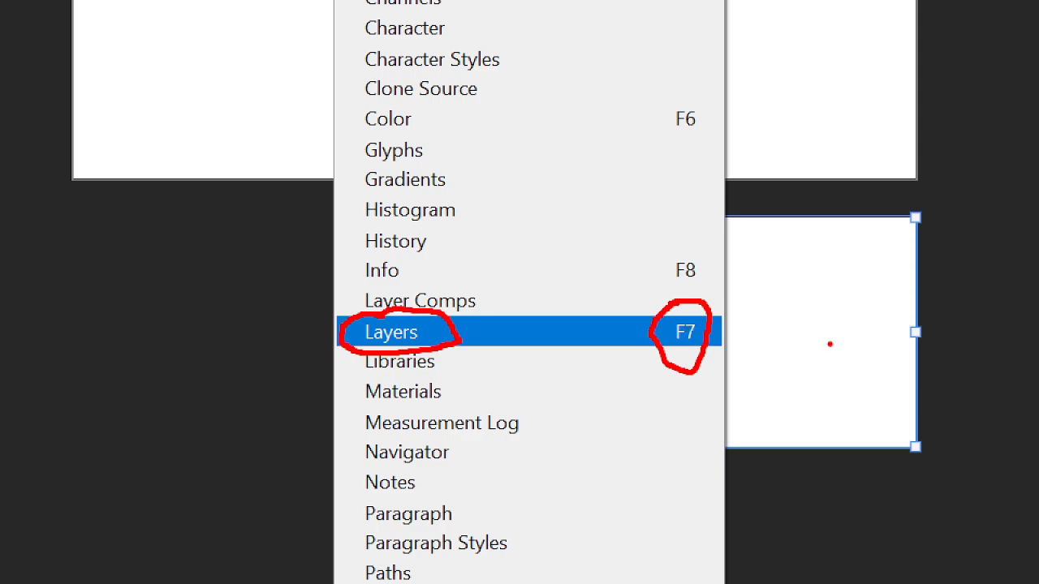
key(Escape)
key(F7)
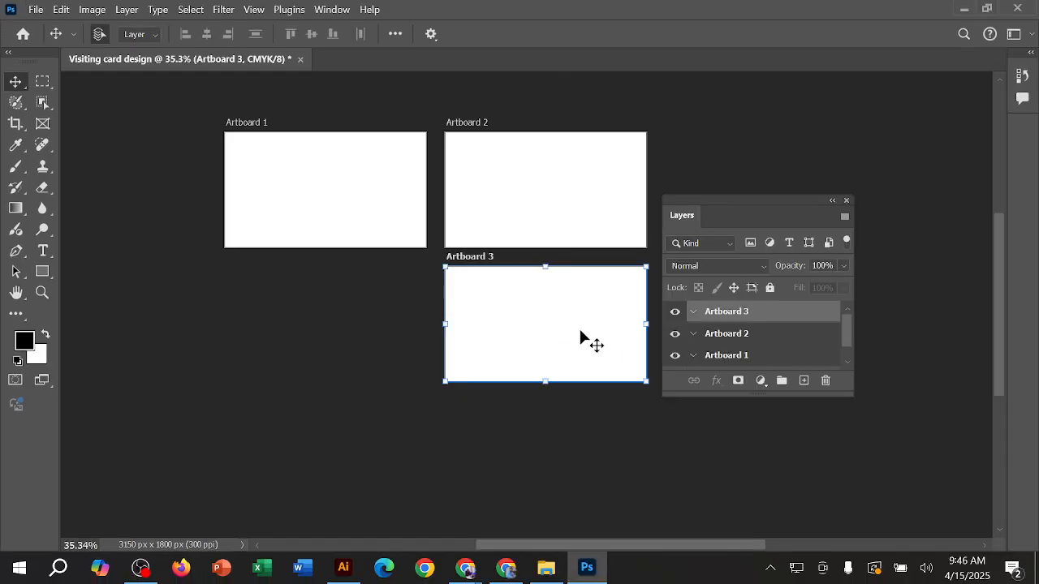
click(845, 202)
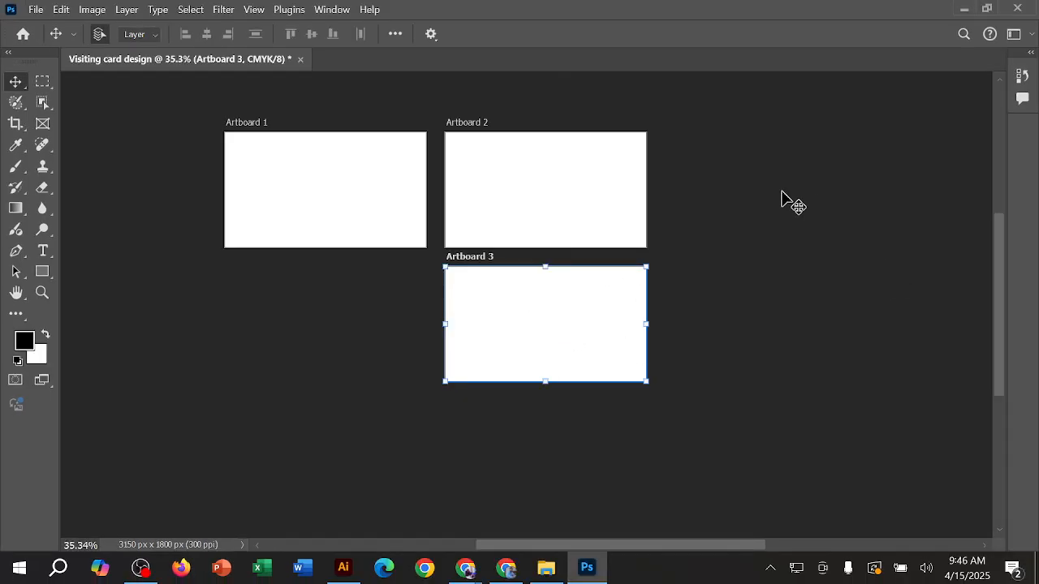
Step: Reopen the Layers panel, lengthen it to list Layer 0, and dock it along the workspace edge
click(332, 9)
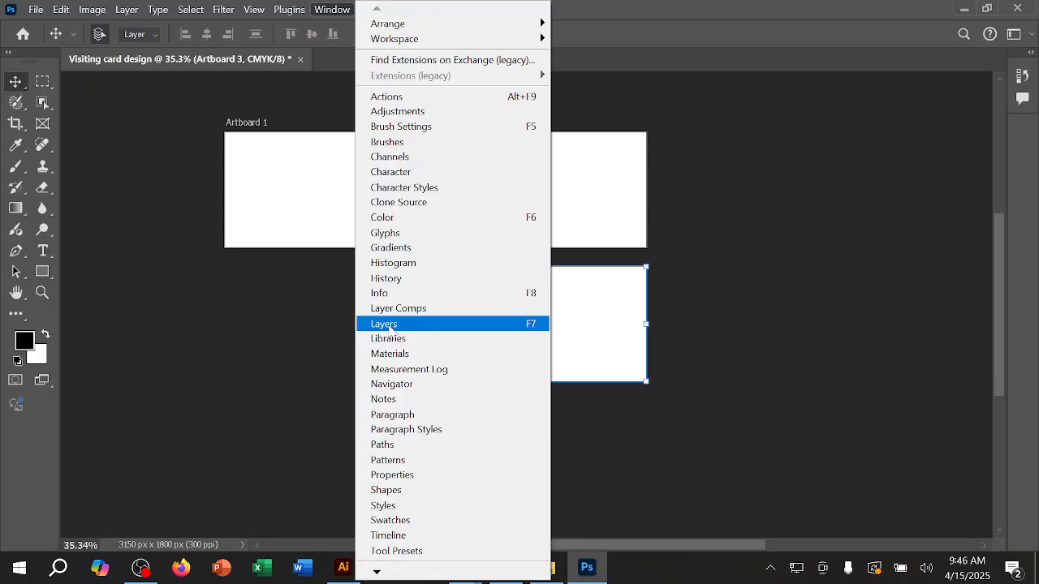
click(433, 325)
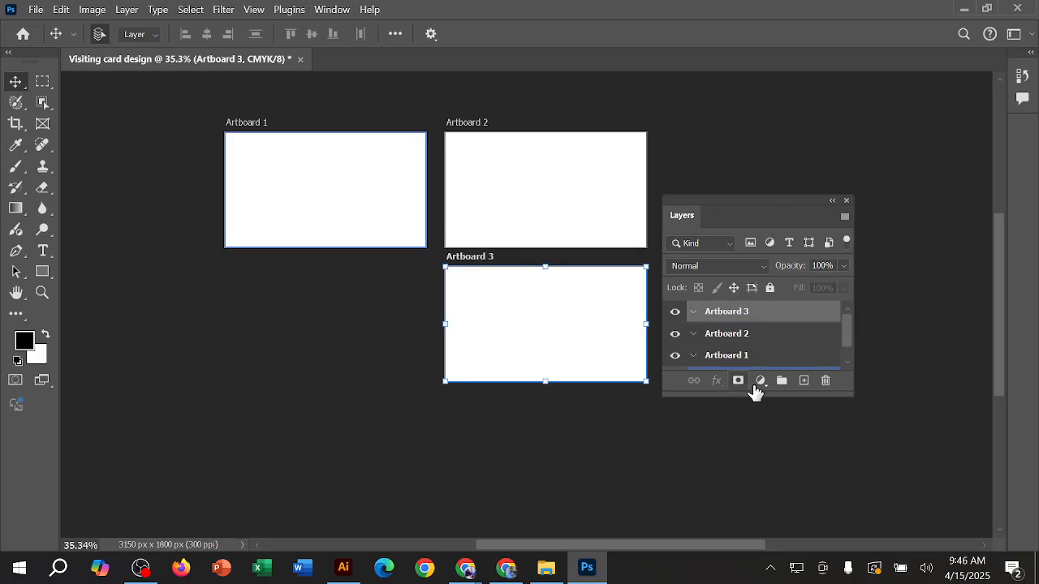
drag(754, 395, 750, 504)
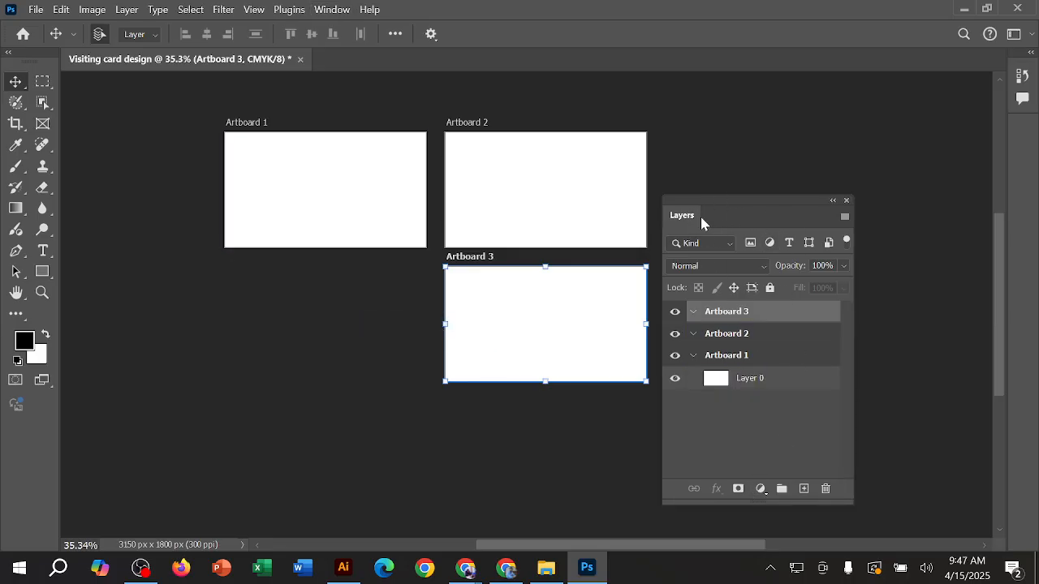
drag(689, 219, 1031, 91)
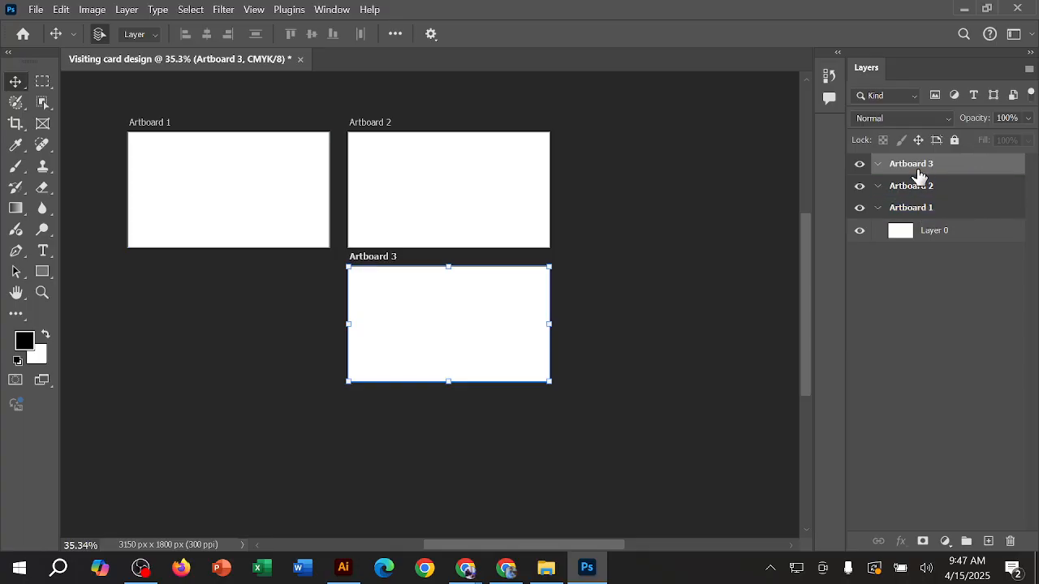
Step: Select Artboard 3 in the layer list, leave its name unedited, and delete the artboard
click(981, 278)
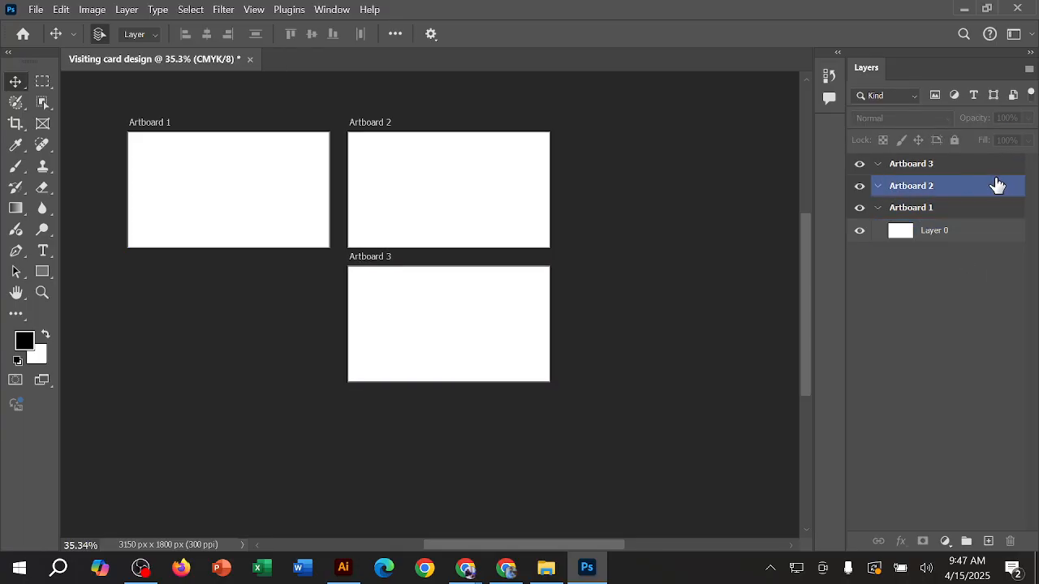
double_click(927, 167)
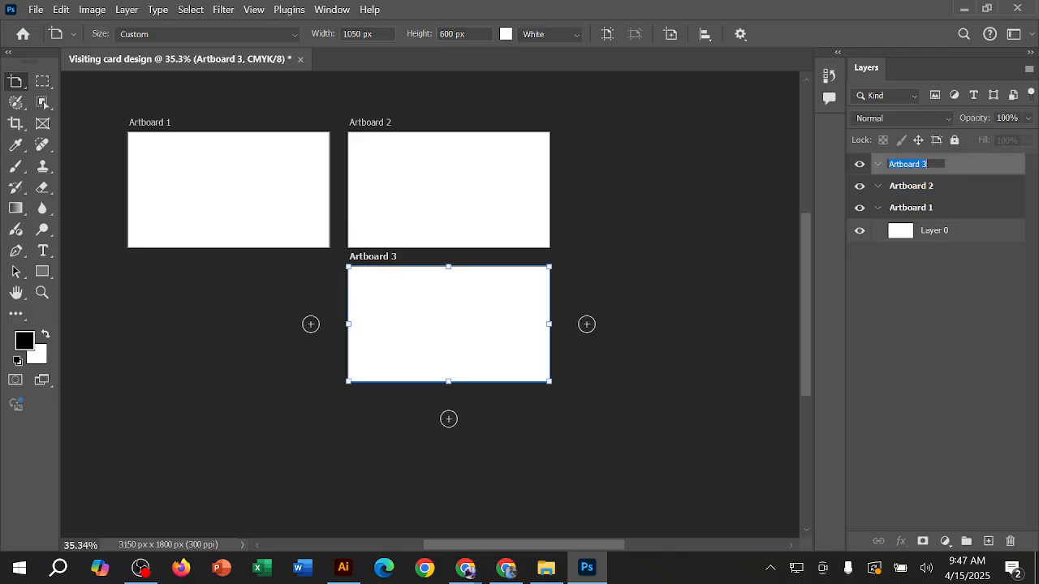
click(967, 274)
click(967, 175)
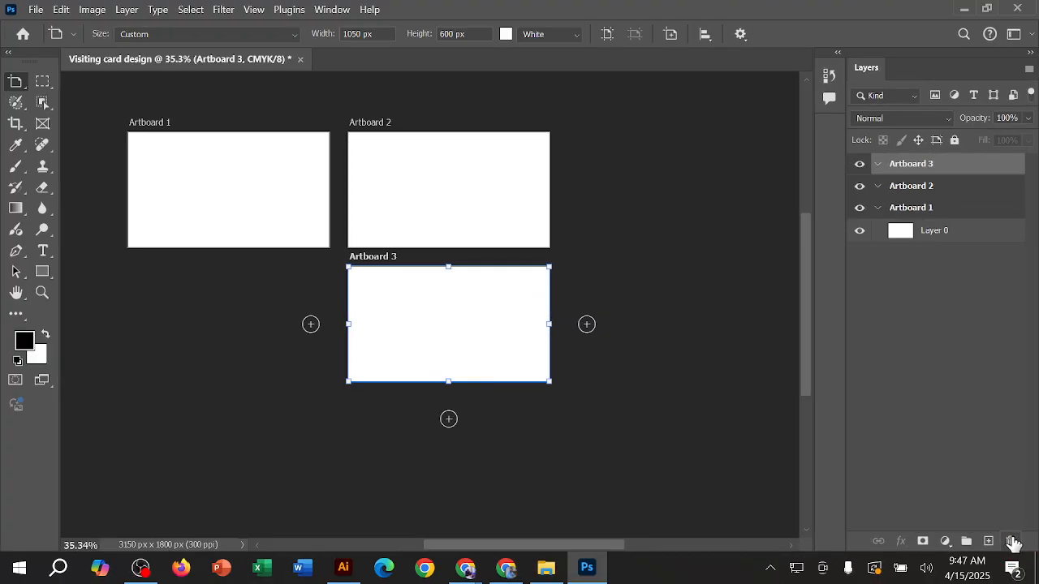
click(1011, 541)
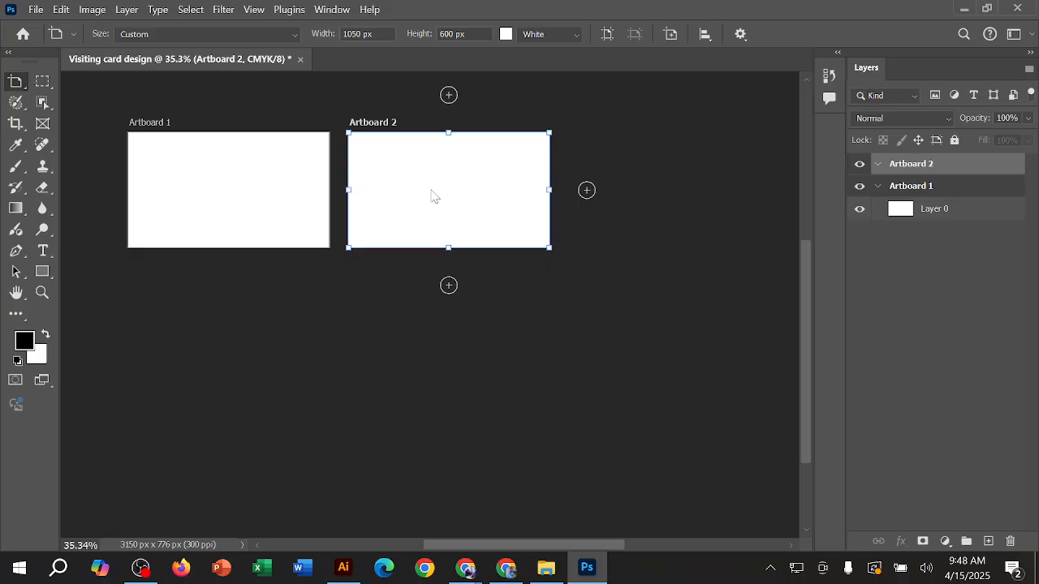
Step: Switch from the Artboard Tool back to the Move tool
scroll(434, 196, up, 3)
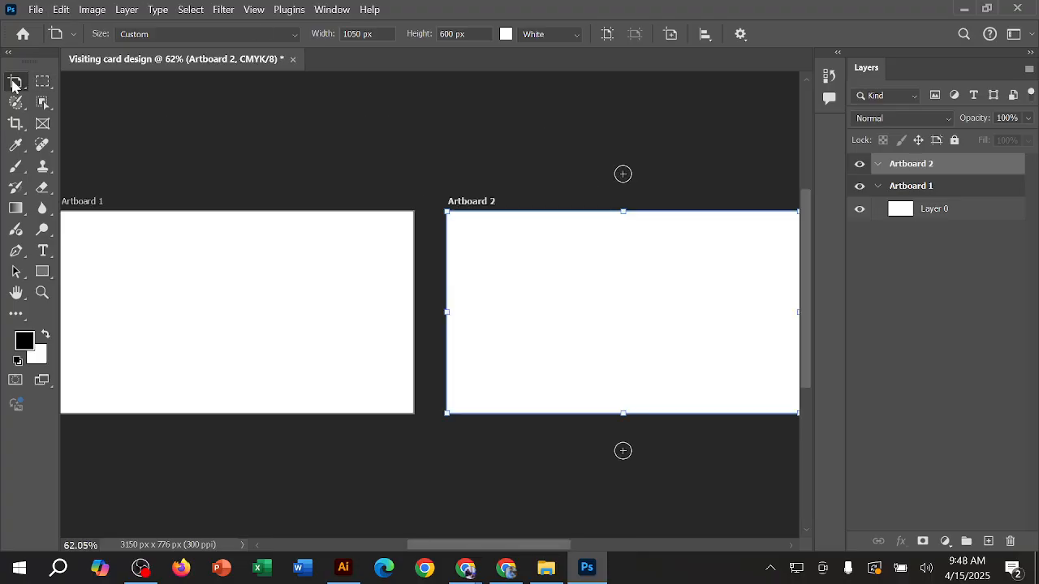
click(13, 83)
click(12, 84)
click(12, 85)
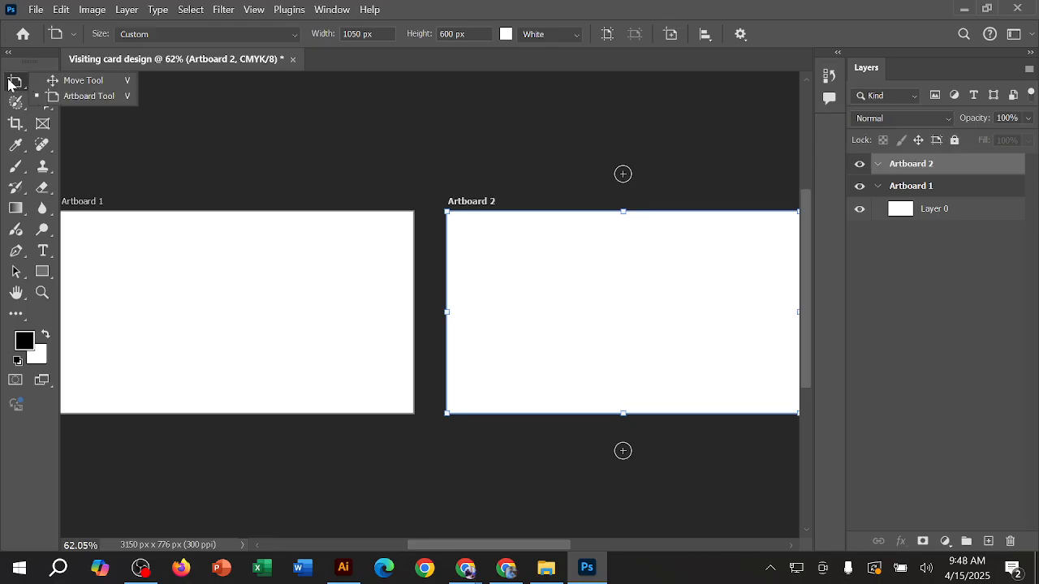
click(83, 80)
Step: Pan to Artboard 1 and inspect the blank card side at different magnifications, ending near 100%
click(279, 284)
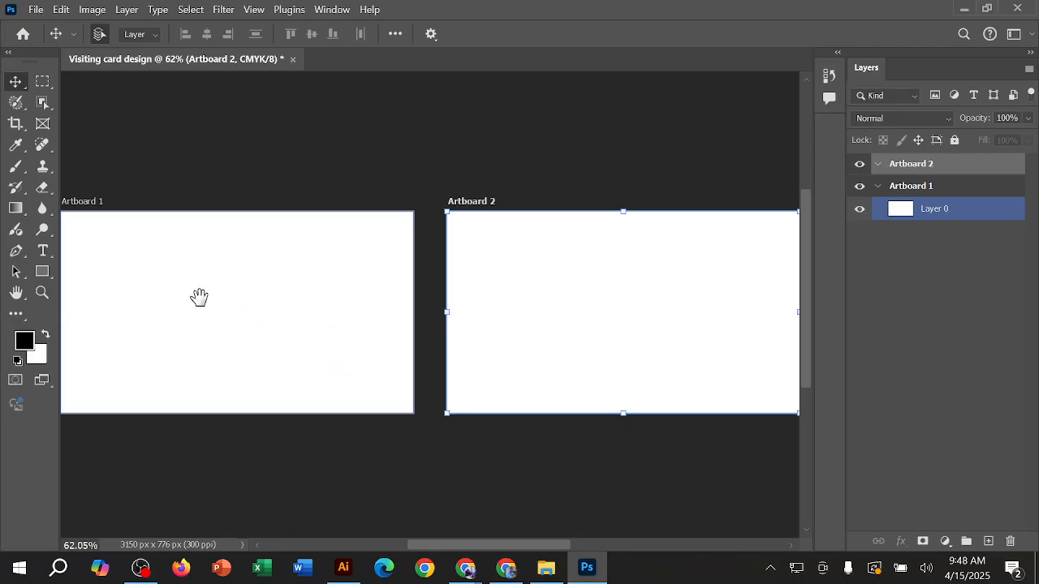
drag(193, 295, 368, 278)
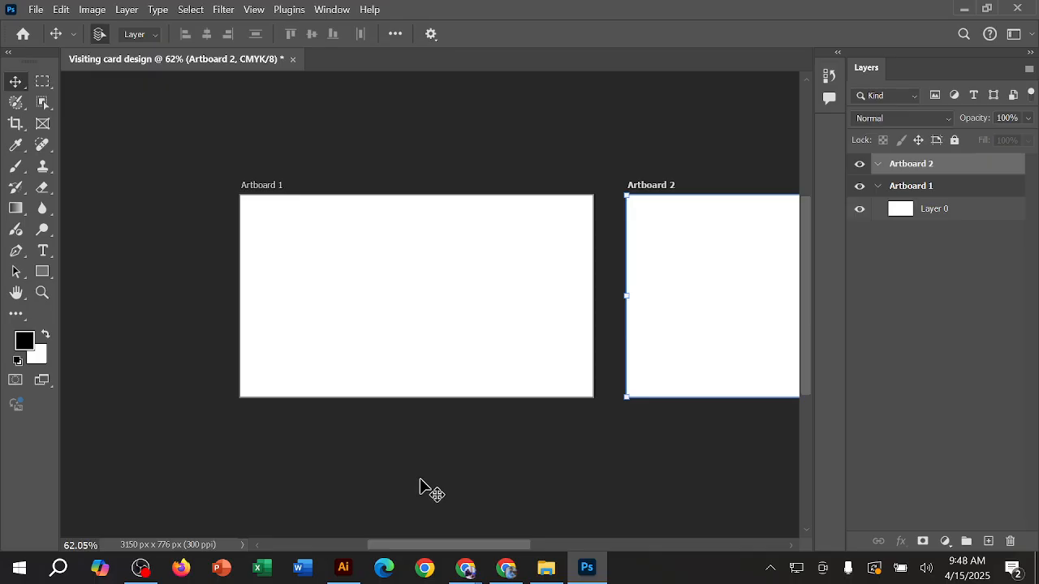
key(ctrl)
scroll(409, 306, left, 1)
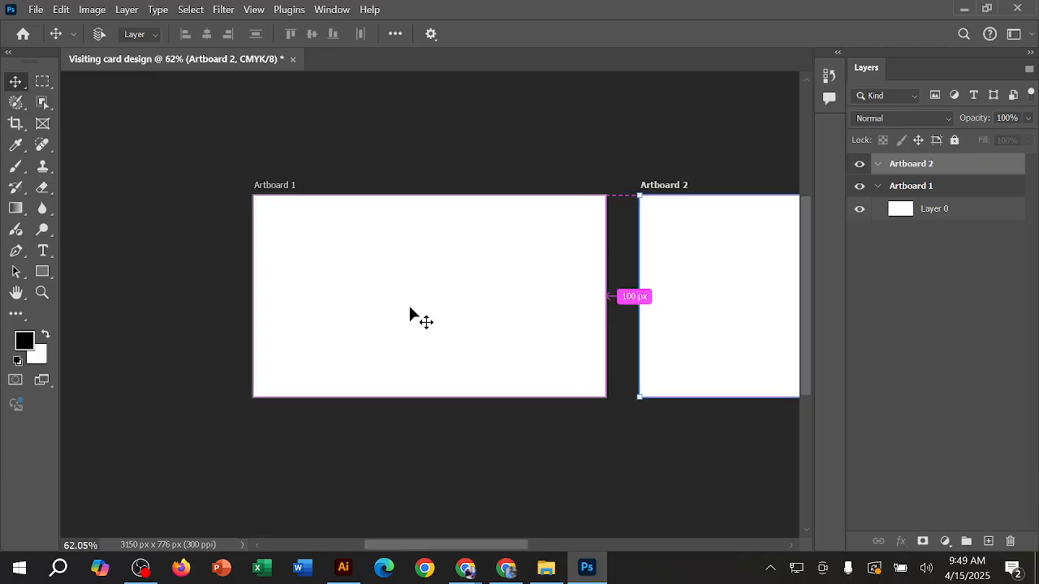
scroll(409, 307, right, 1)
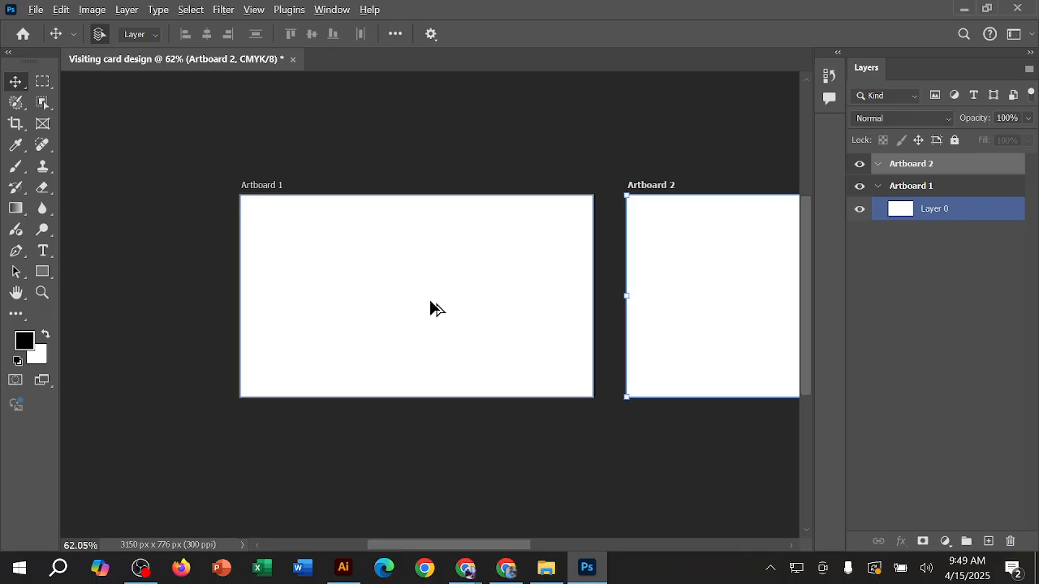
scroll(431, 302, up, 2)
scroll(431, 302, up, 3)
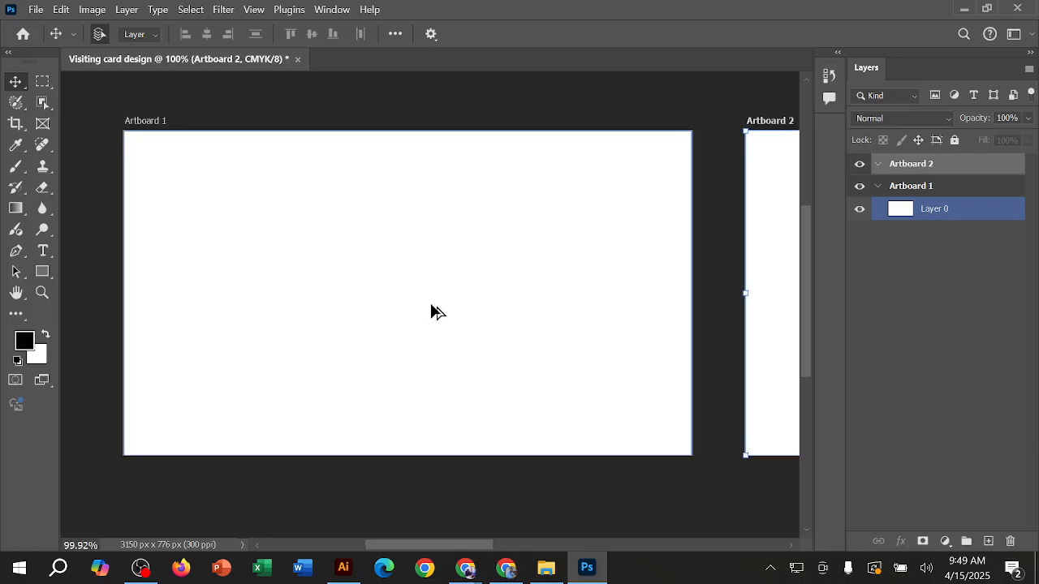
scroll(431, 305, up, 2)
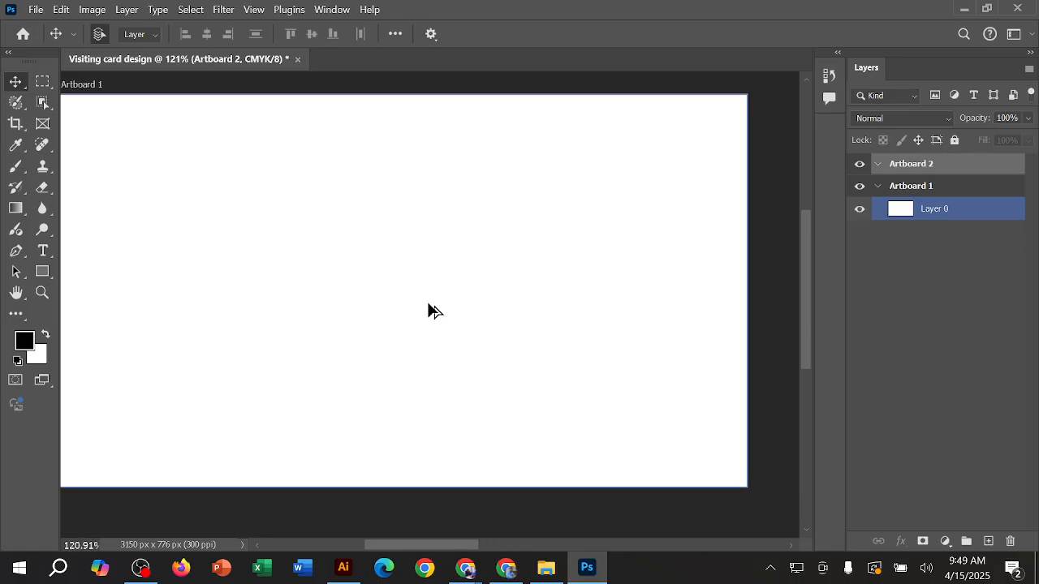
scroll(429, 305, down, 7)
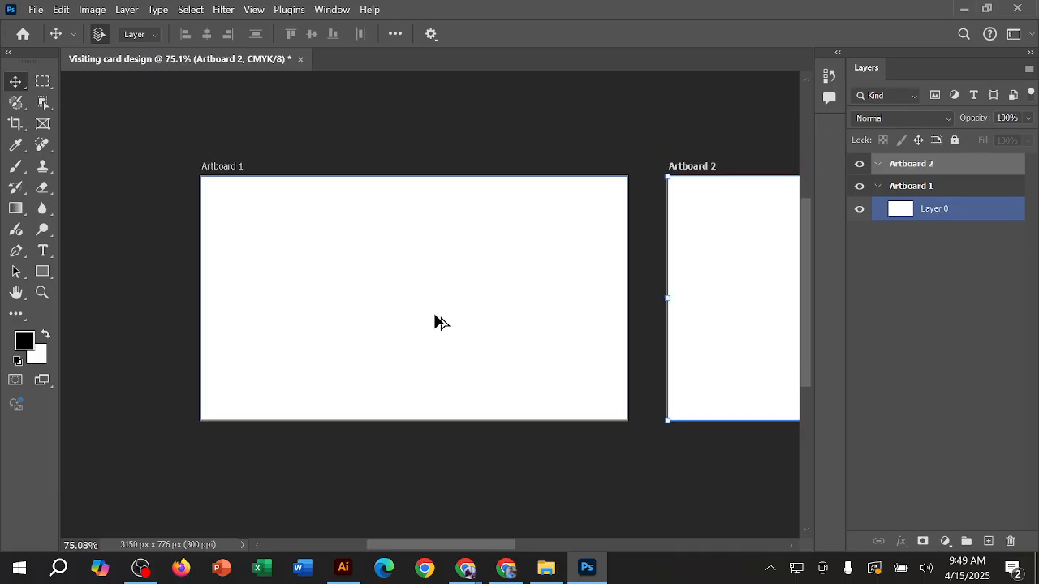
scroll(438, 324, down, 1)
scroll(439, 324, up, 4)
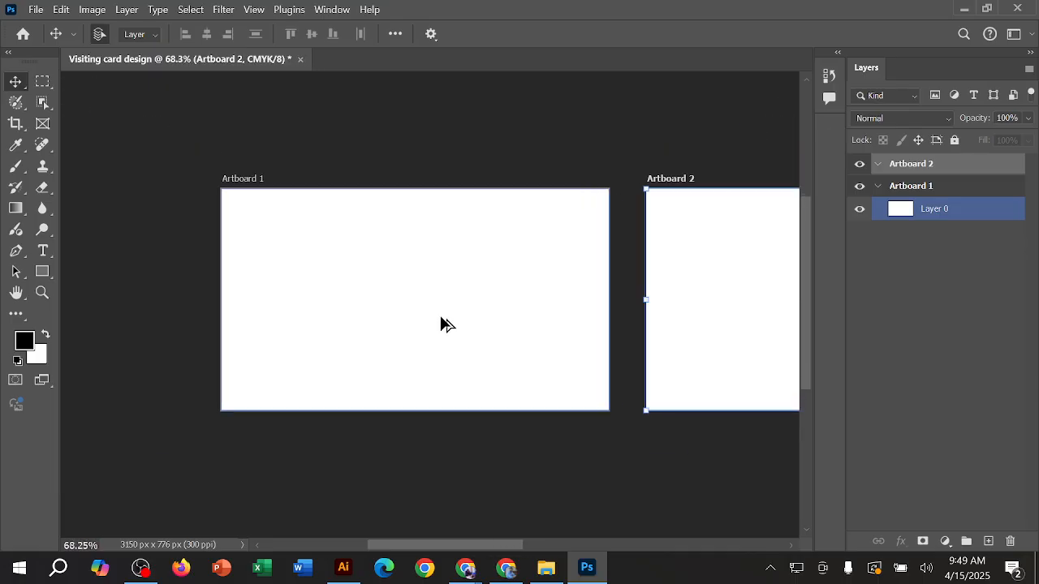
scroll(442, 325, up, 3)
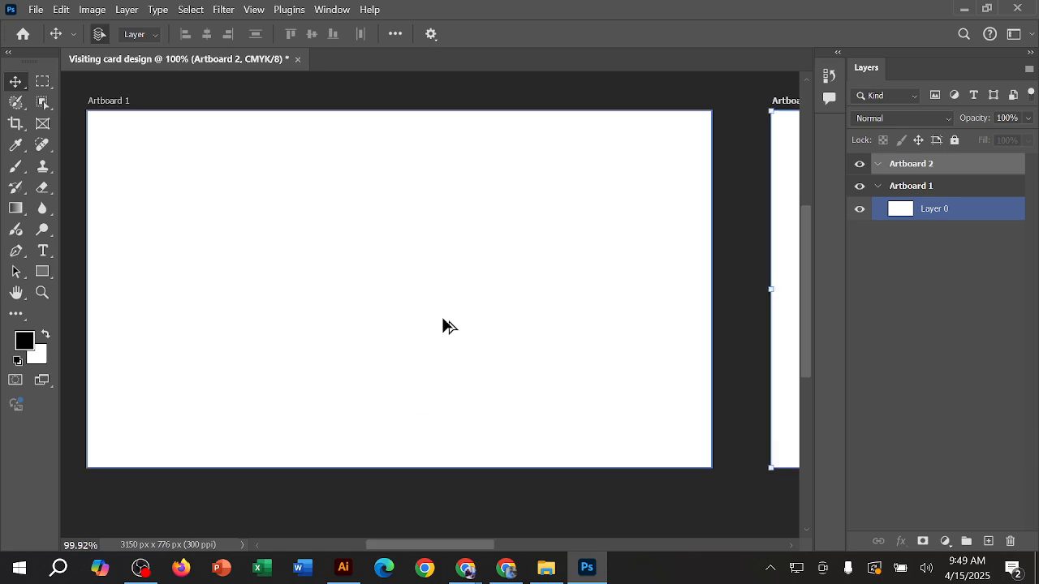
Step: Examine the blank Artboard 1 up close, magnified to about 236%, and return to an overview of both artboards
scroll(439, 321, up, 1)
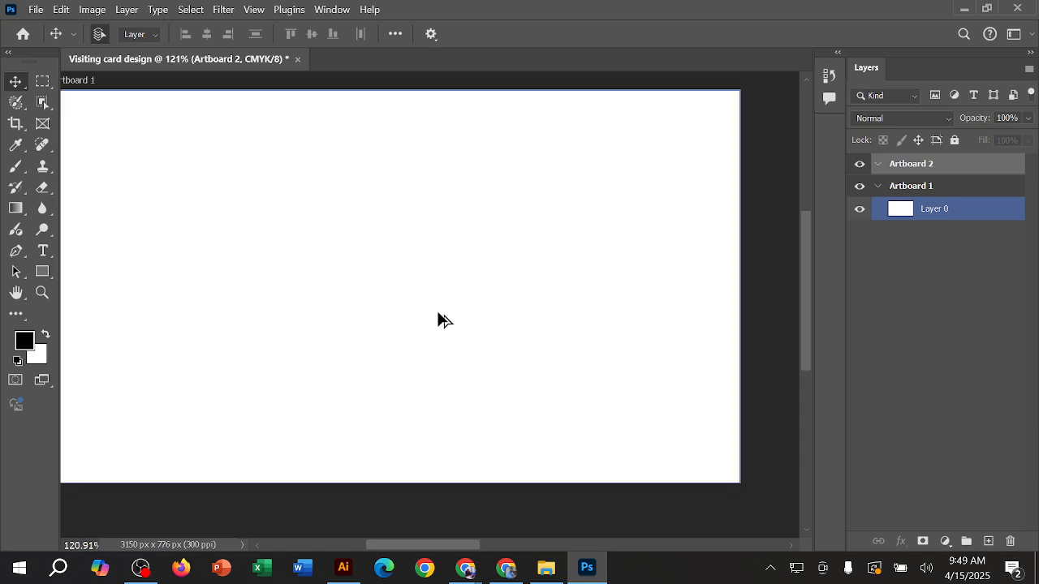
scroll(438, 314, up, 7)
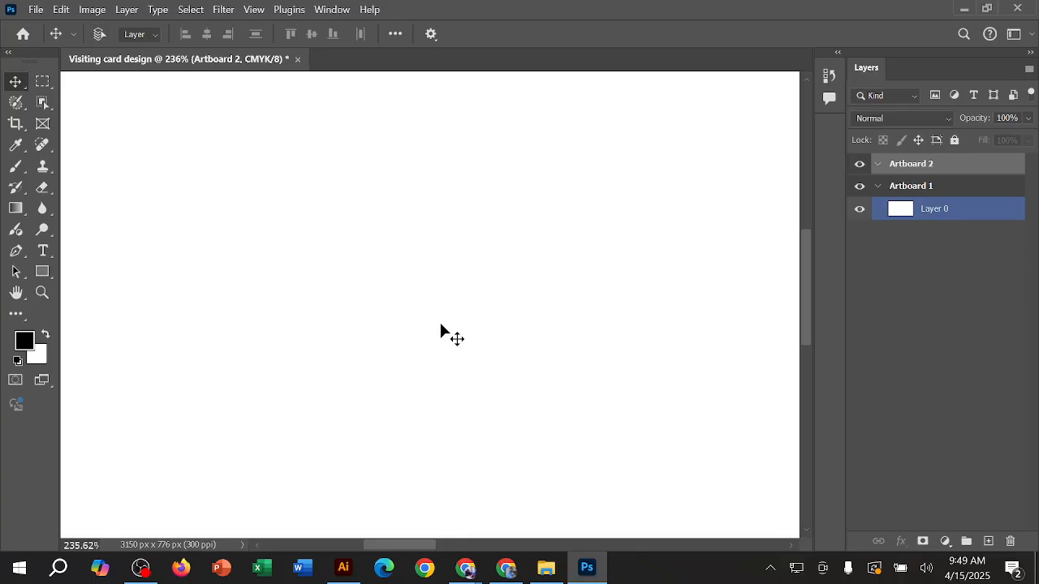
click(441, 328)
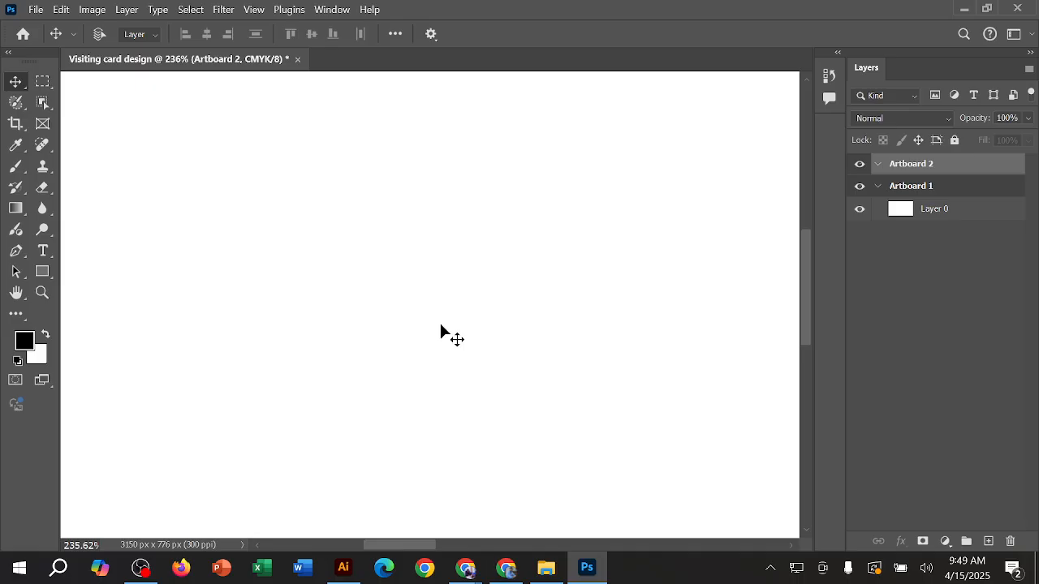
key(ctrl+0)
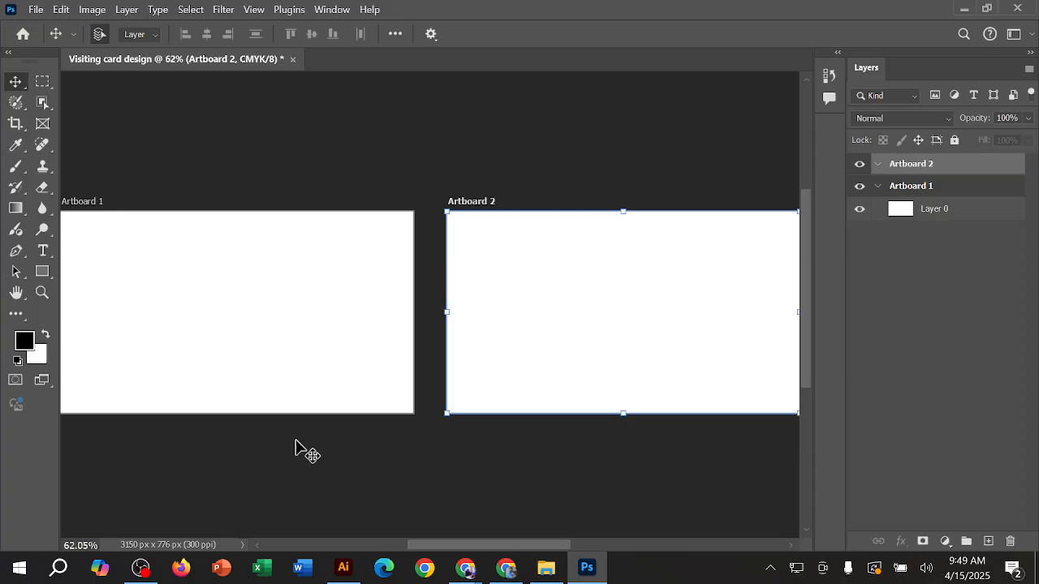
Step: Try moving Layer 0 diagonally up and left off Artboard 1, undo the move, and deselect the layer
click(306, 295)
click(307, 296)
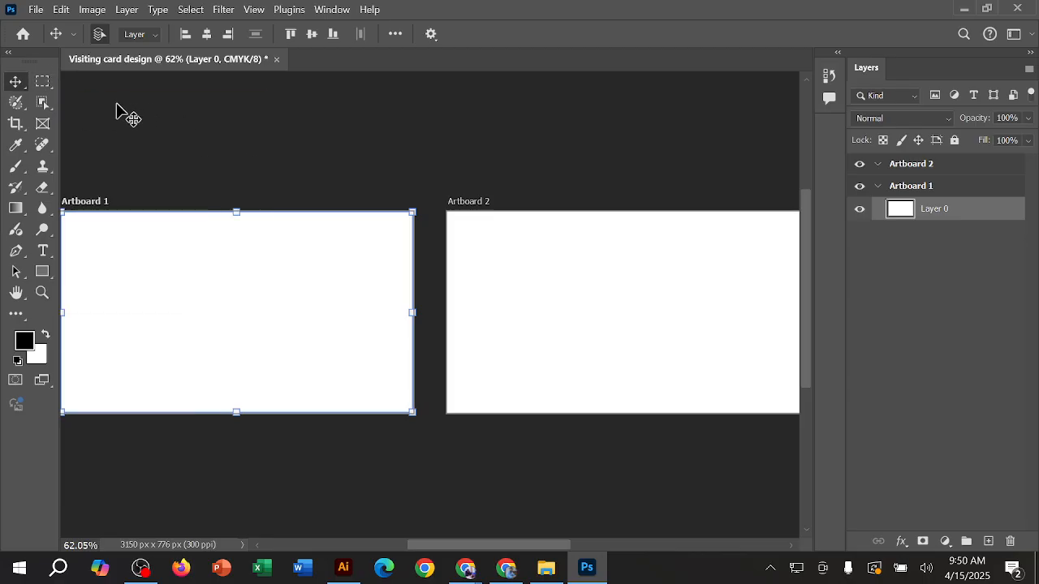
right_click(16, 82)
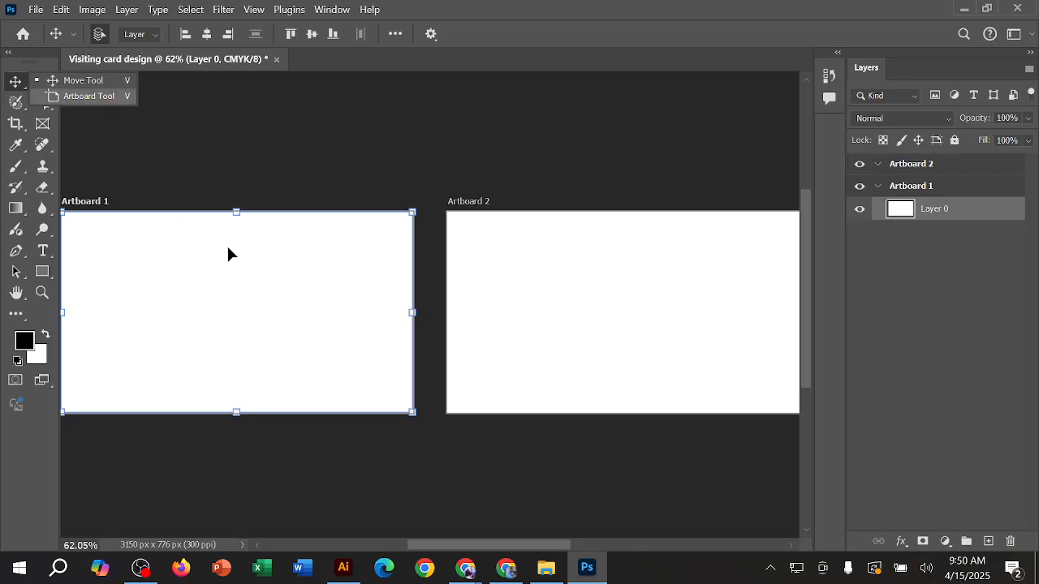
mouse_move(248, 277)
mouse_down()
mouse_move(310, 304)
mouse_move(327, 237)
mouse_move(236, 273)
mouse_up()
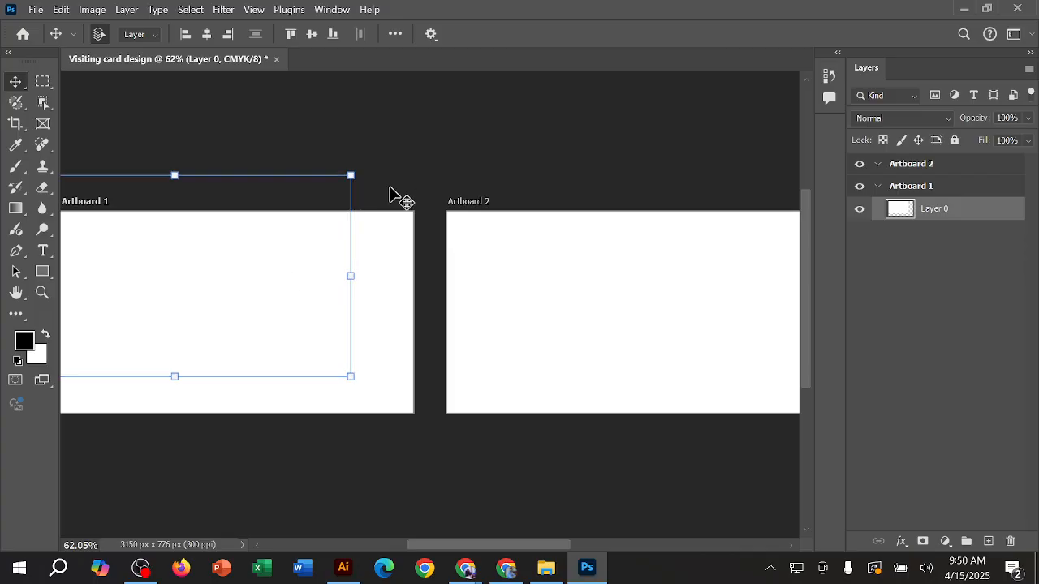
key(ctrl+z)
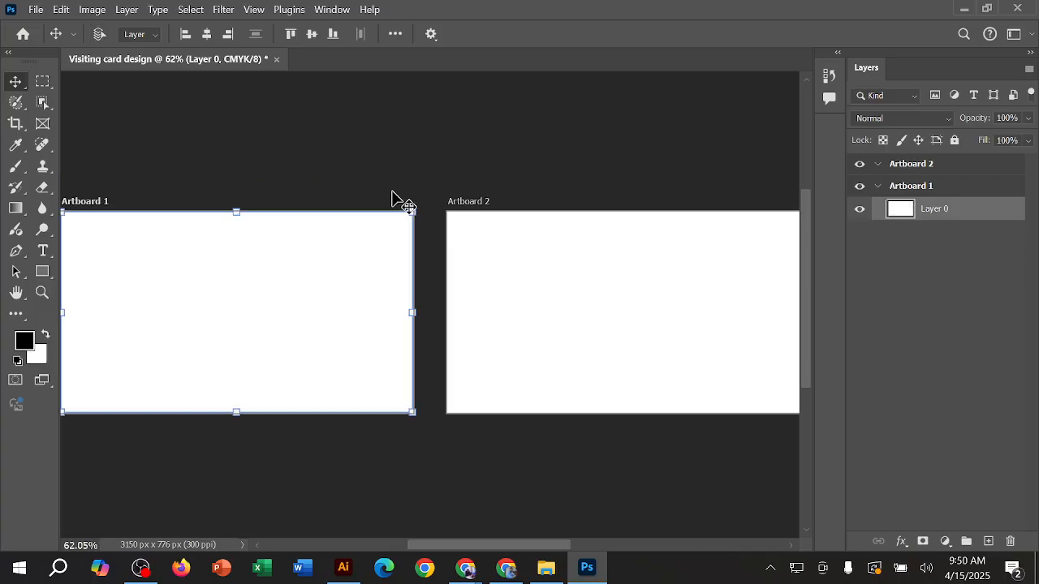
right_click(25, 82)
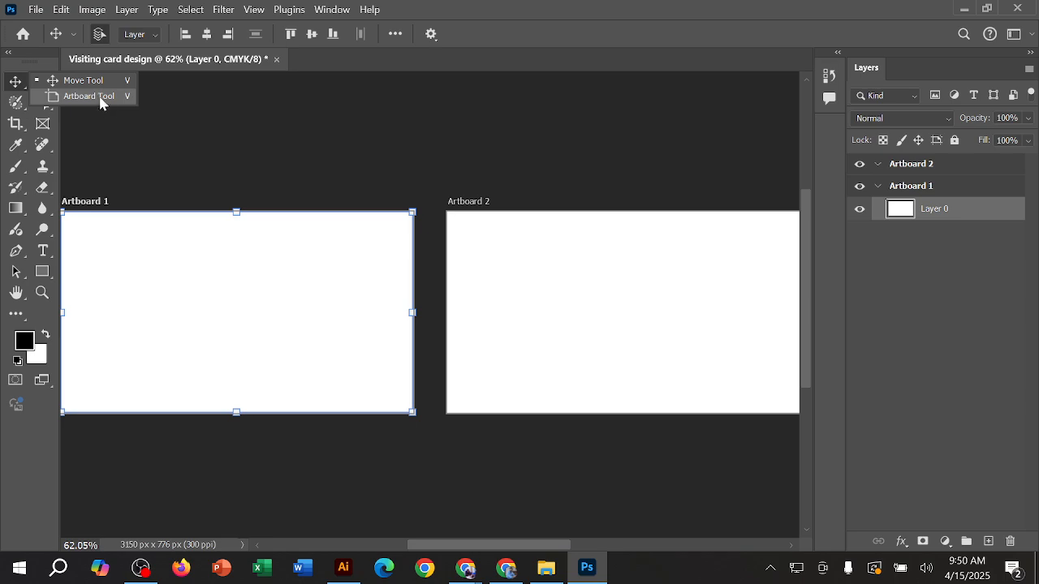
click(122, 164)
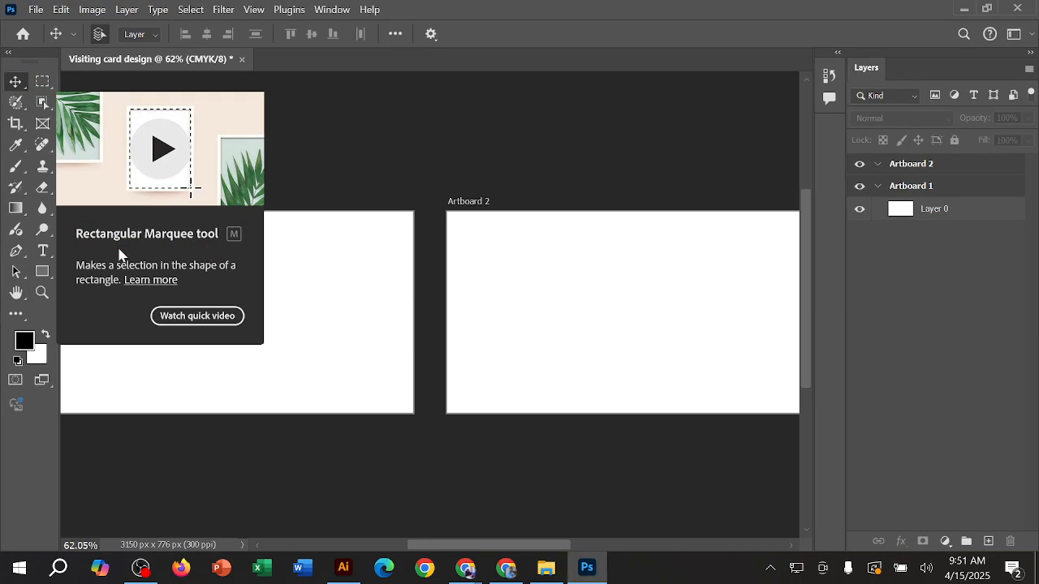
Step: Draw a rectangular marquee selection inside Artboard 1 and set the foreground color to red f60f0f
click(43, 82)
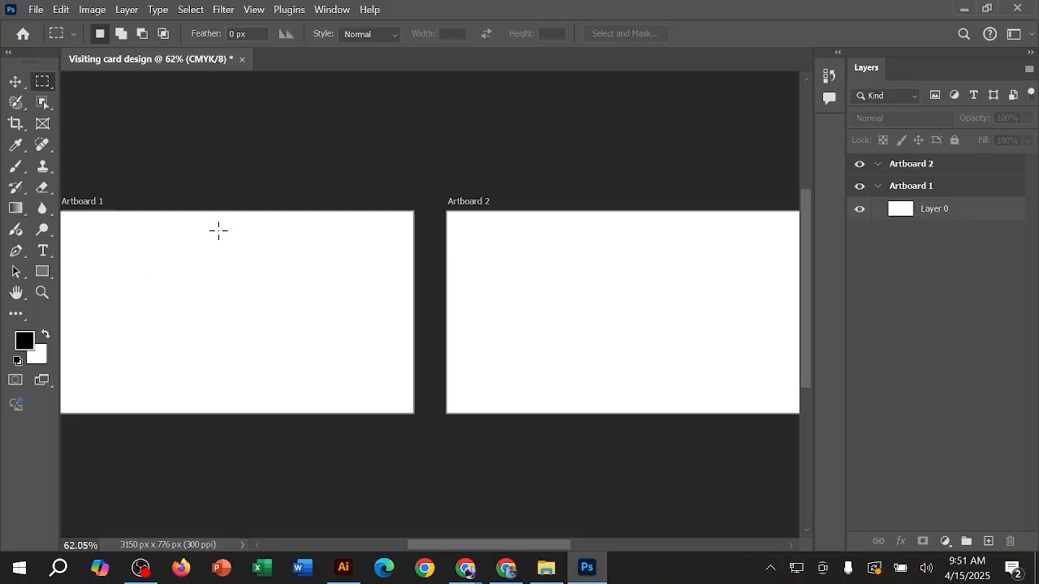
drag(173, 239, 361, 368)
click(29, 343)
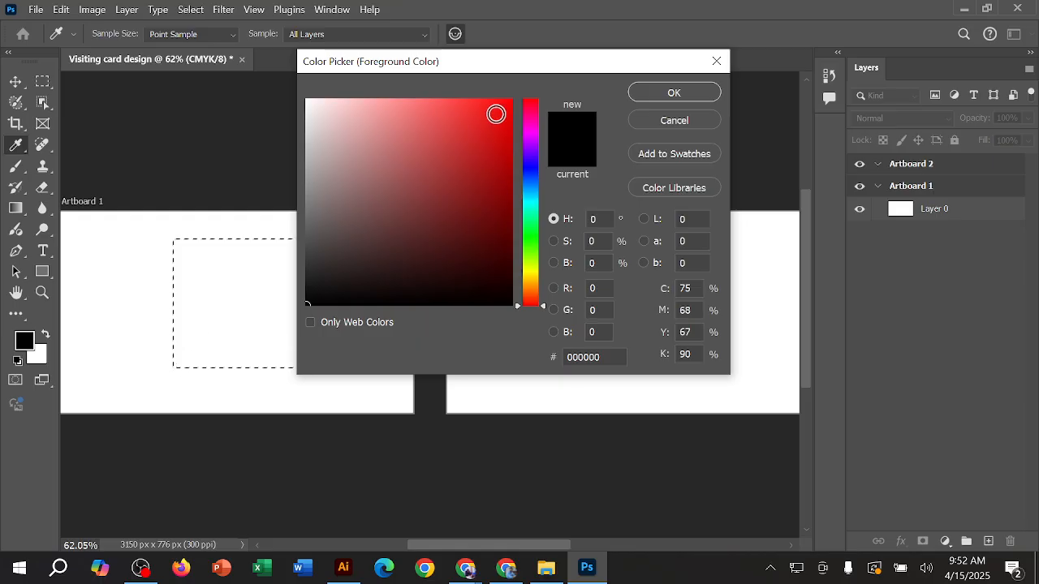
click(499, 106)
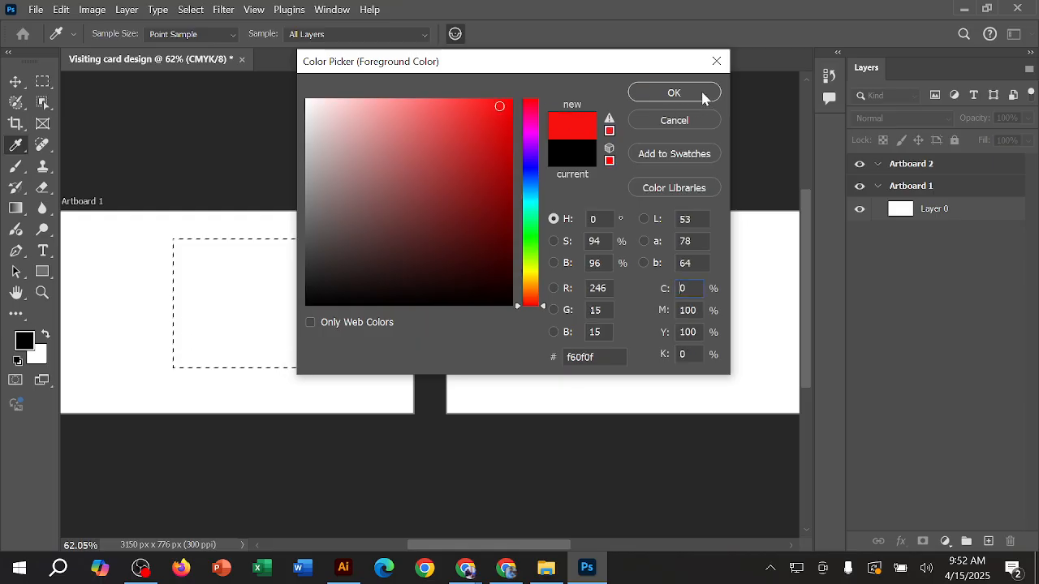
click(703, 95)
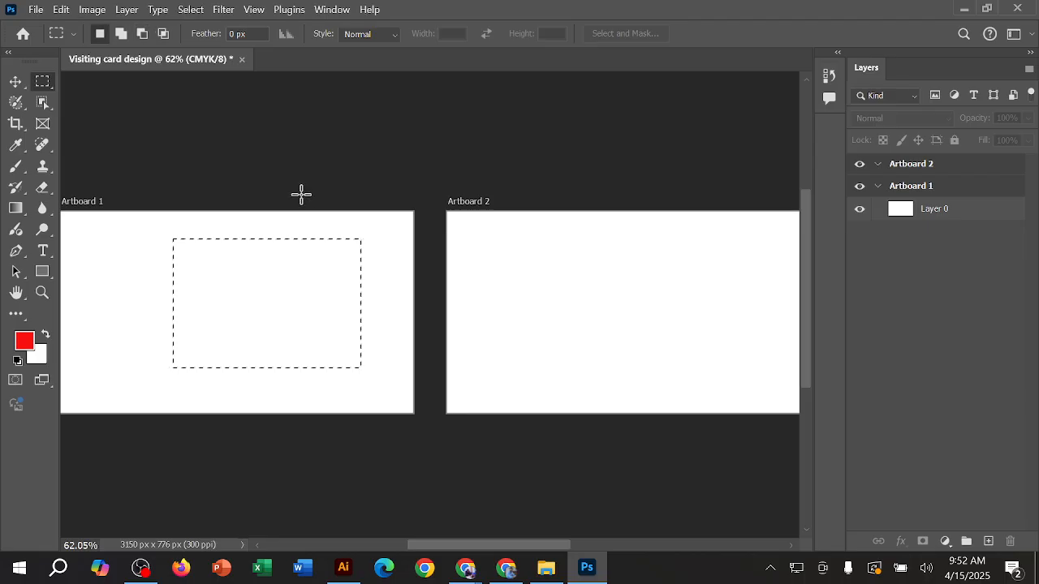
Step: Fill the rectangular selection on Layer 0 with the red foreground color and clear the selection
click(930, 215)
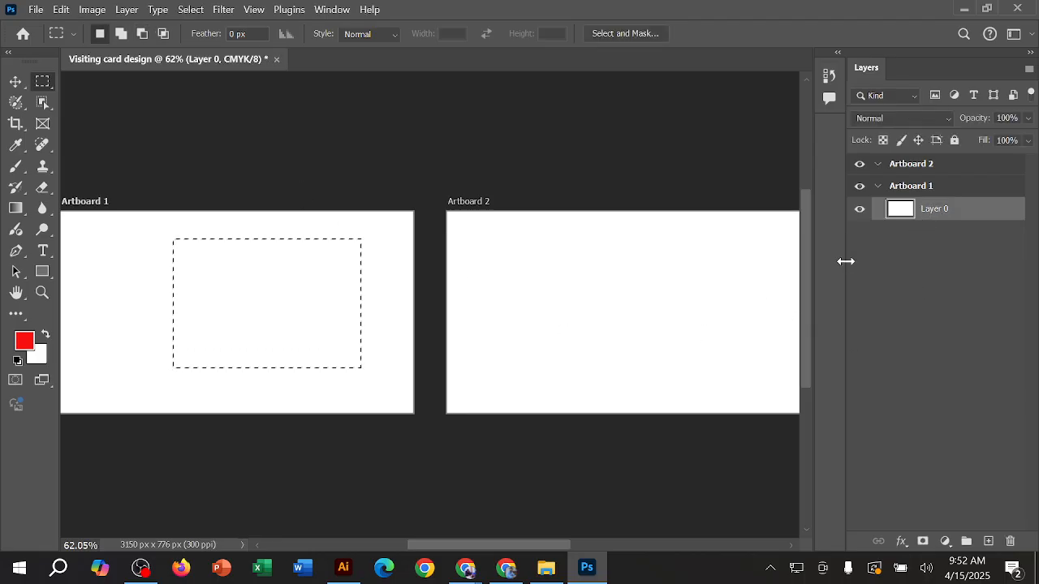
key(alt+BackSpace)
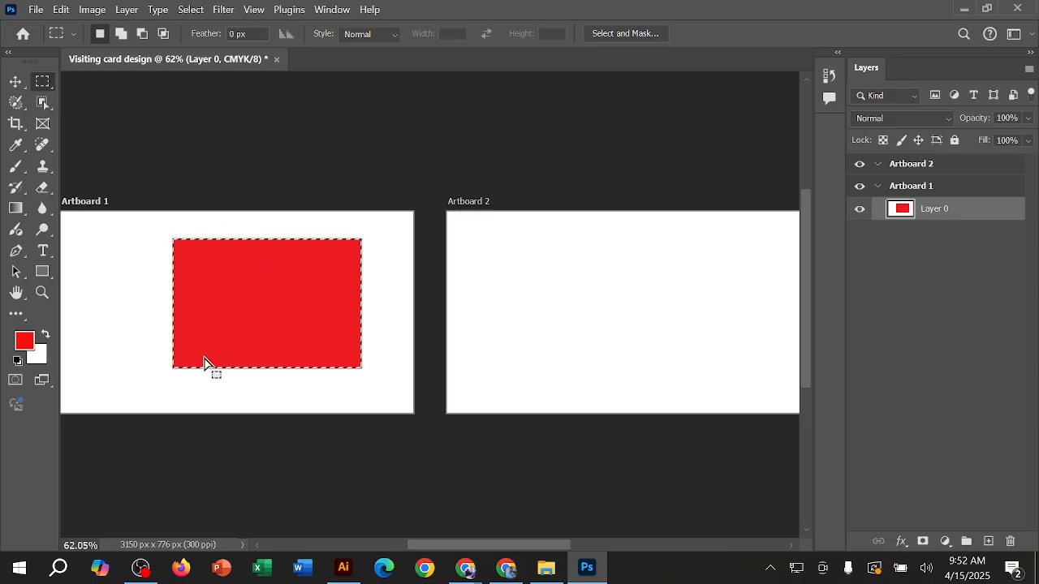
right_click(45, 84)
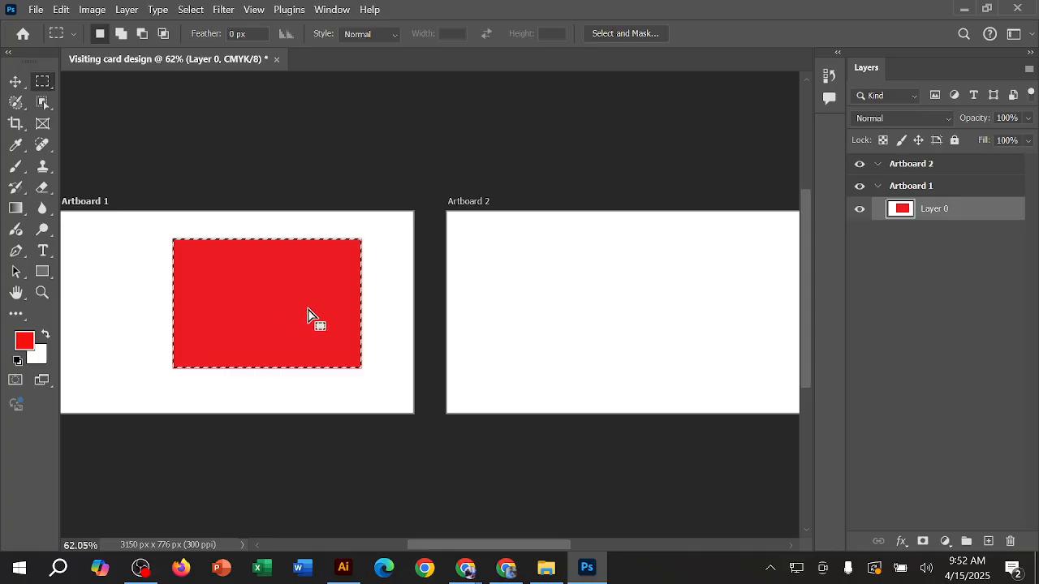
drag(275, 305, 130, 318)
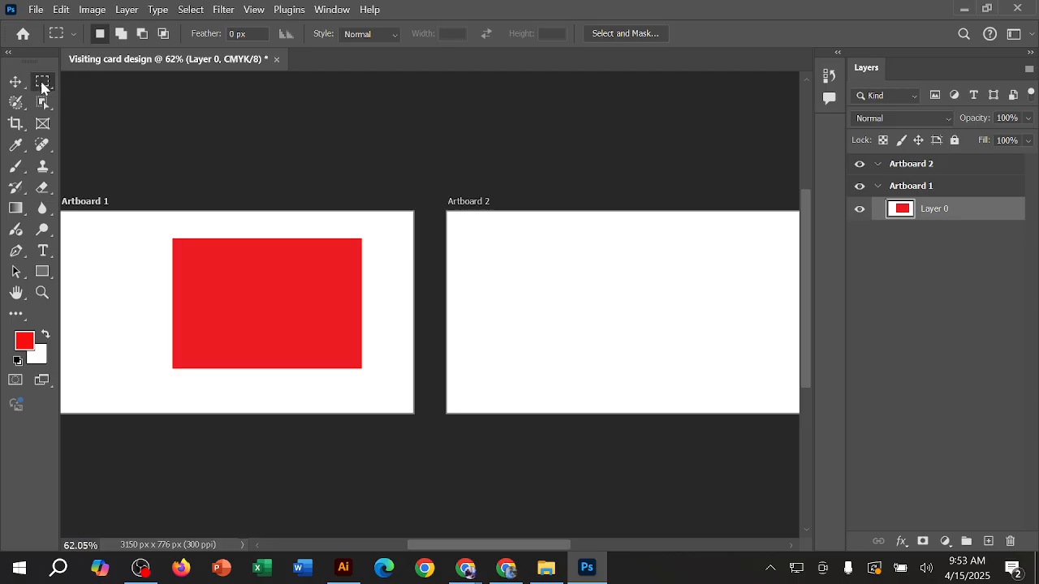
Step: Draw a nearly circular Elliptical Marquee selection on Artboard 2 and set the foreground color to bright blue
right_click(43, 84)
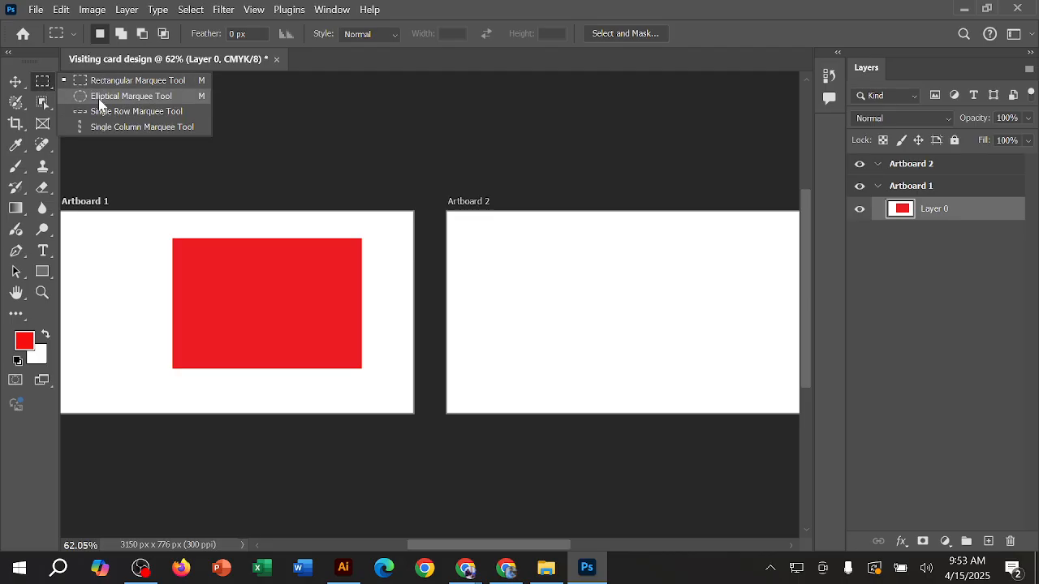
click(154, 98)
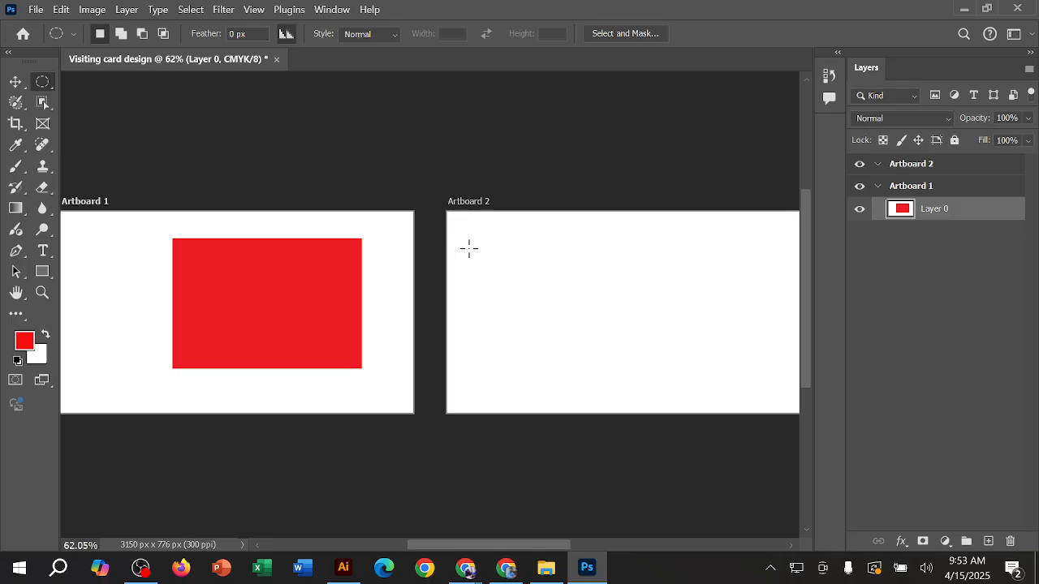
drag(469, 248, 609, 374)
click(30, 342)
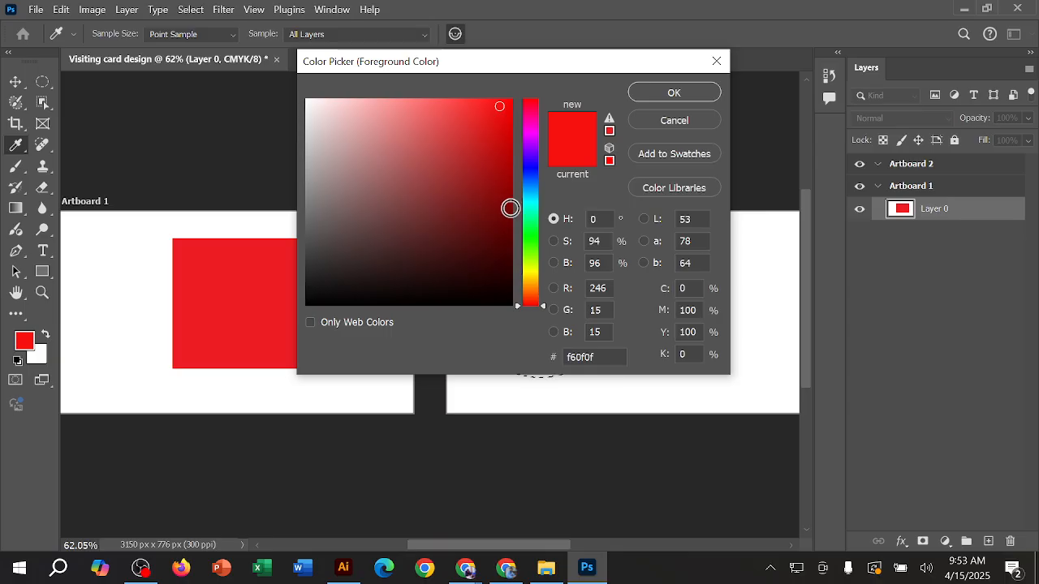
mouse_move(534, 183)
mouse_down()
mouse_move(533, 168)
mouse_move(533, 191)
mouse_move(535, 166)
mouse_up()
click(680, 94)
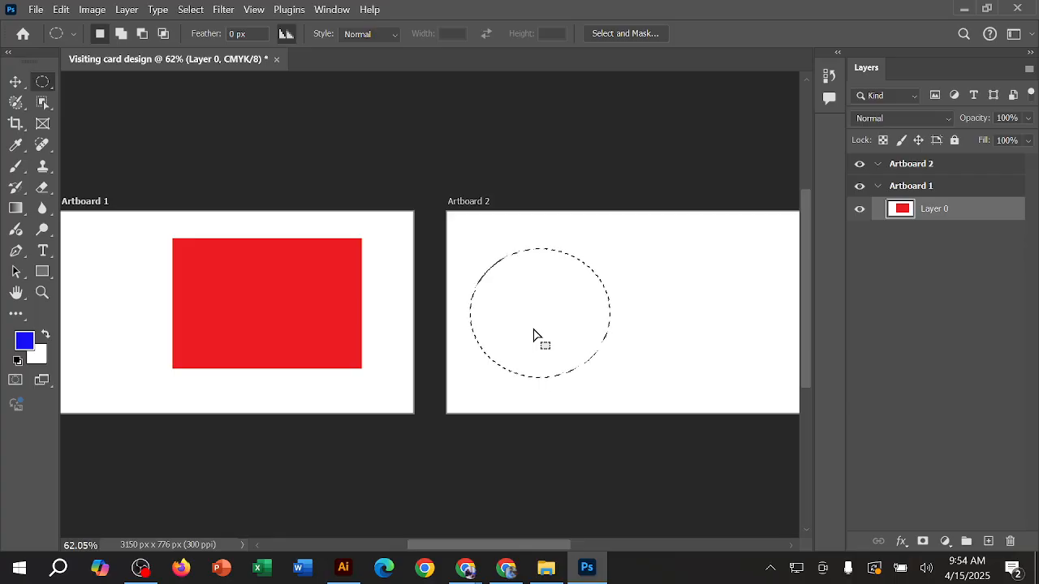
Step: Try to fill the elliptical selection with the foreground color while Artboard 2 itself is selected
click(981, 163)
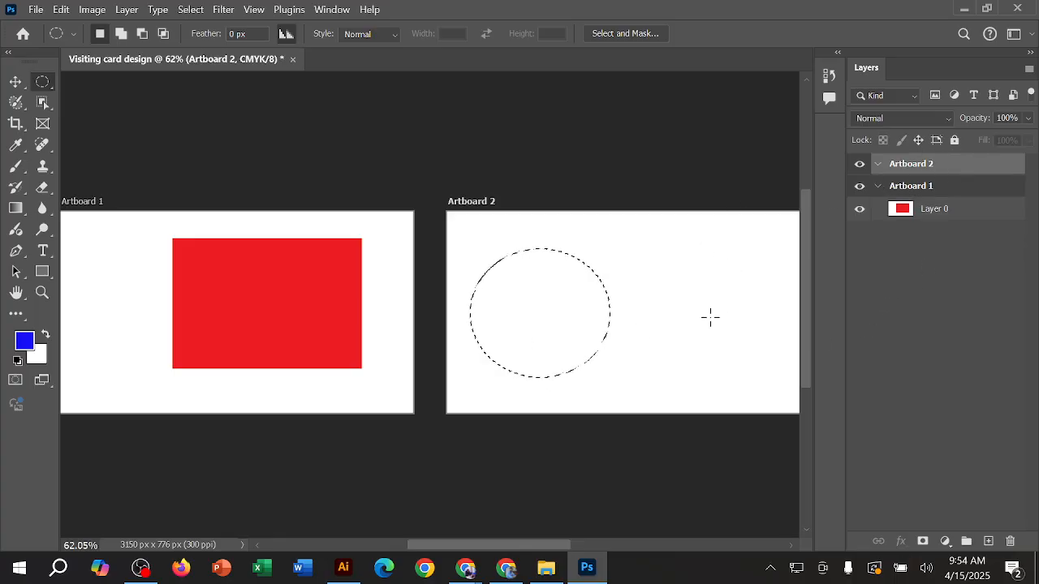
key(alt+BackSpace)
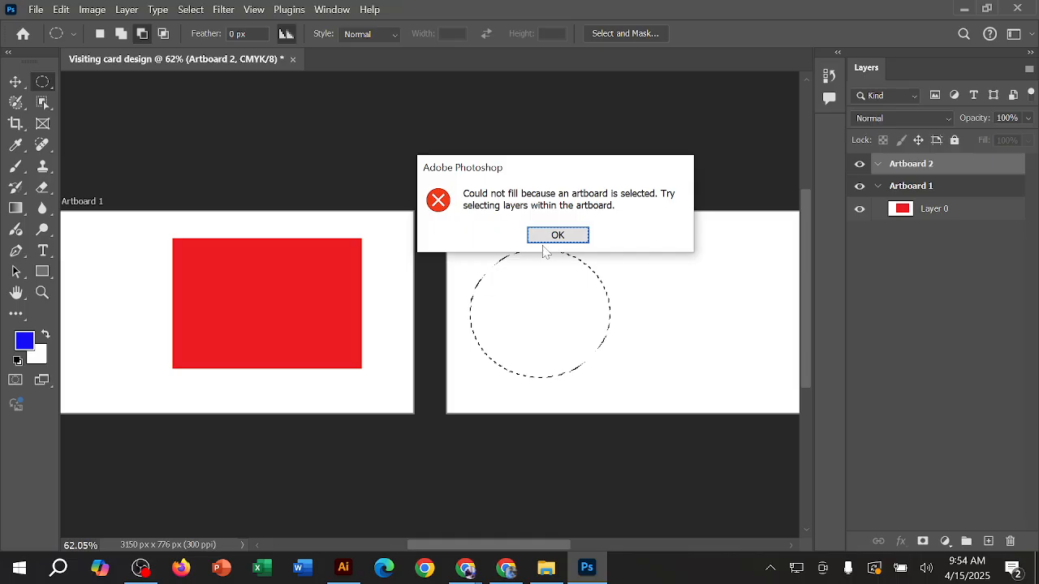
click(555, 236)
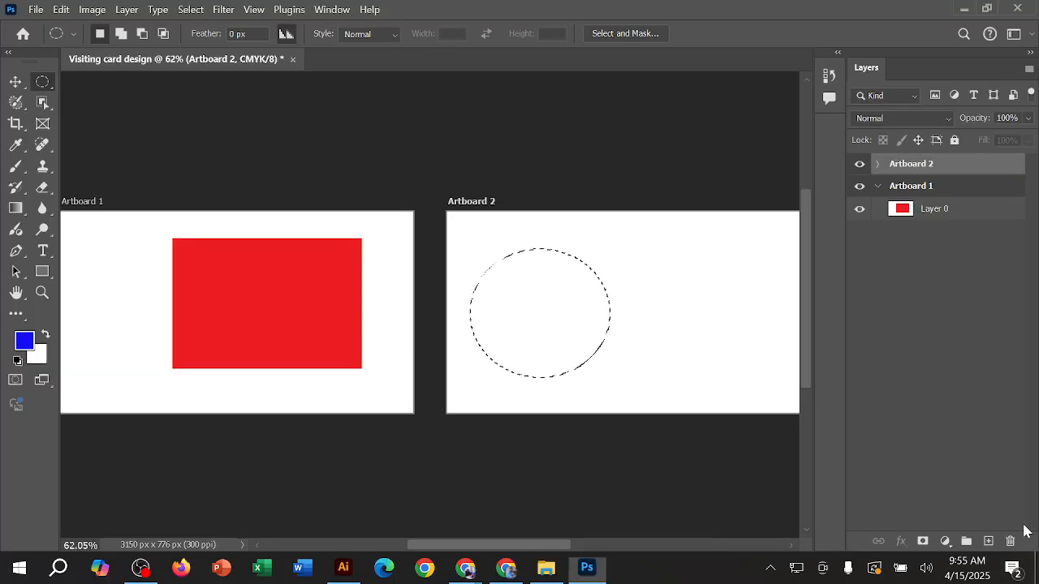
Step: Fill the elliptical selection on Artboard 2 with the blue foreground color on a new layer, and clear the selection
click(937, 499)
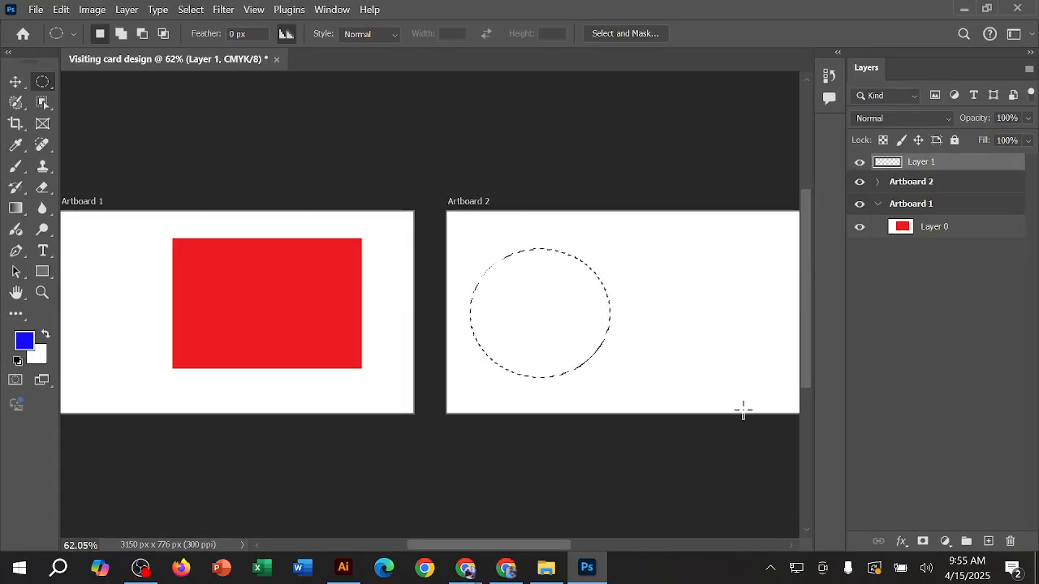
key(alt)
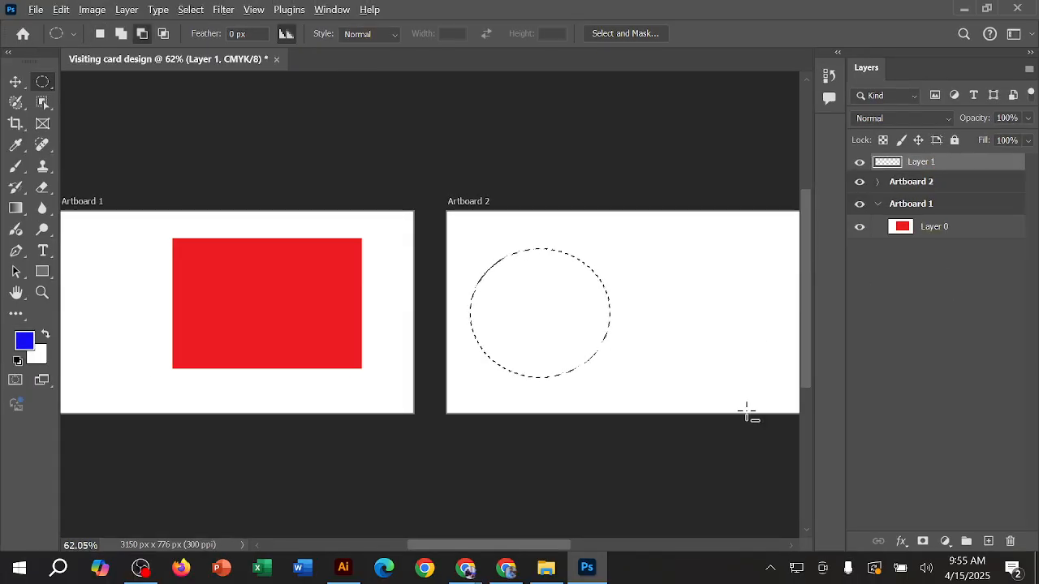
key(alt+BackSpace)
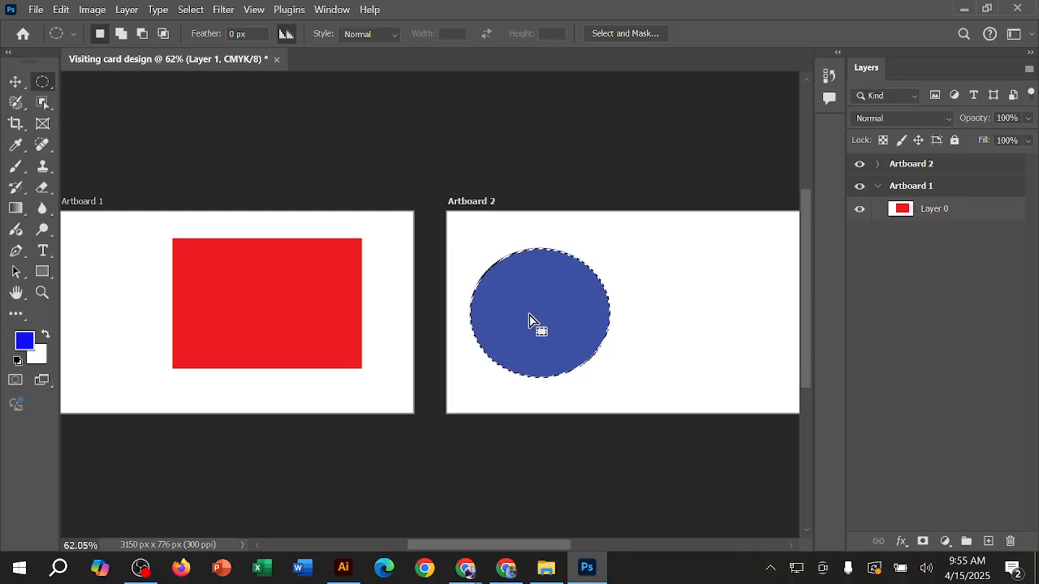
drag(532, 323, 671, 273)
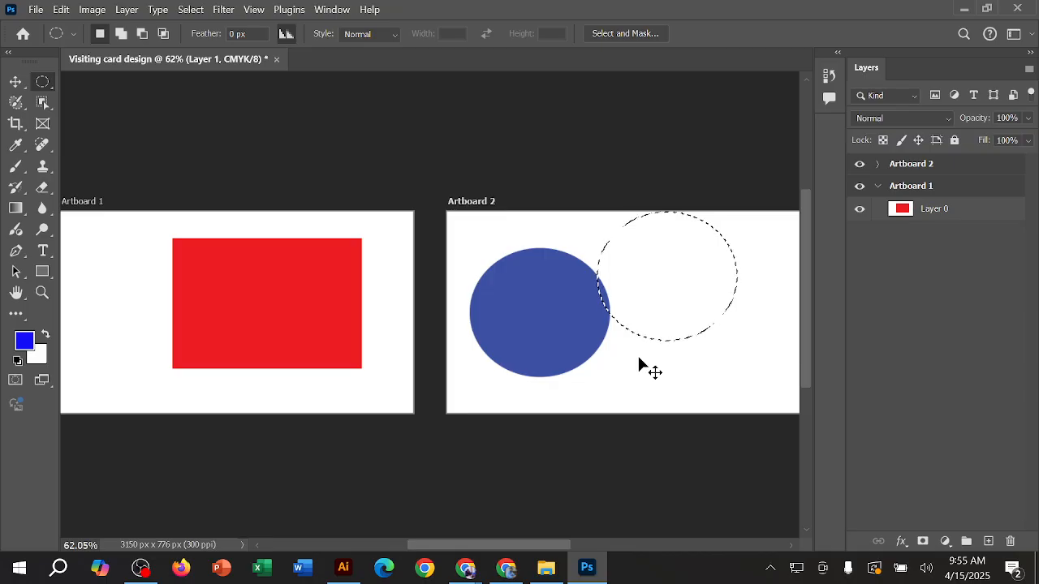
click(639, 358)
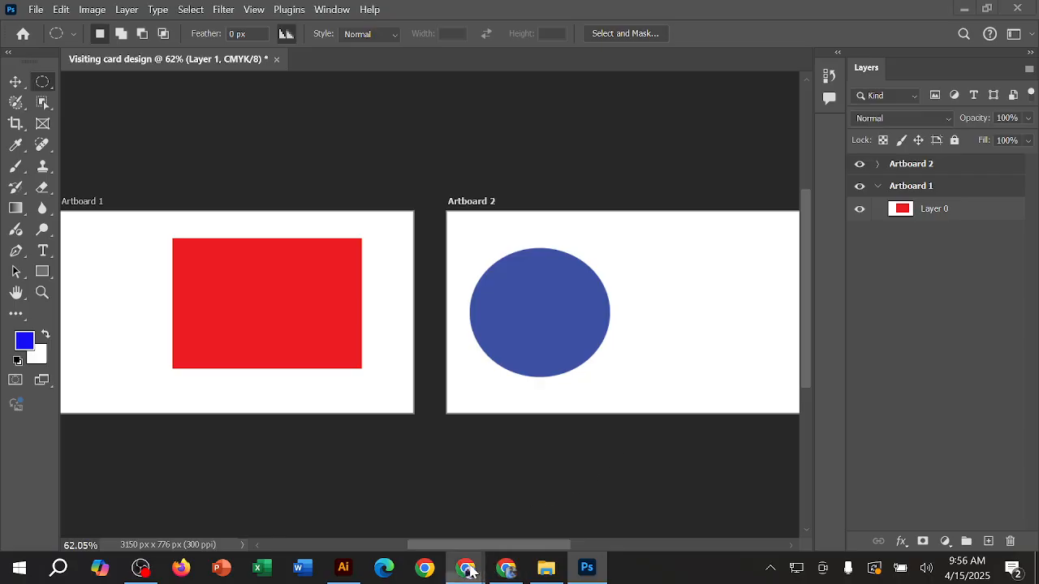
Step: Switch to the Google Meet call in Chrome
click(434, 497)
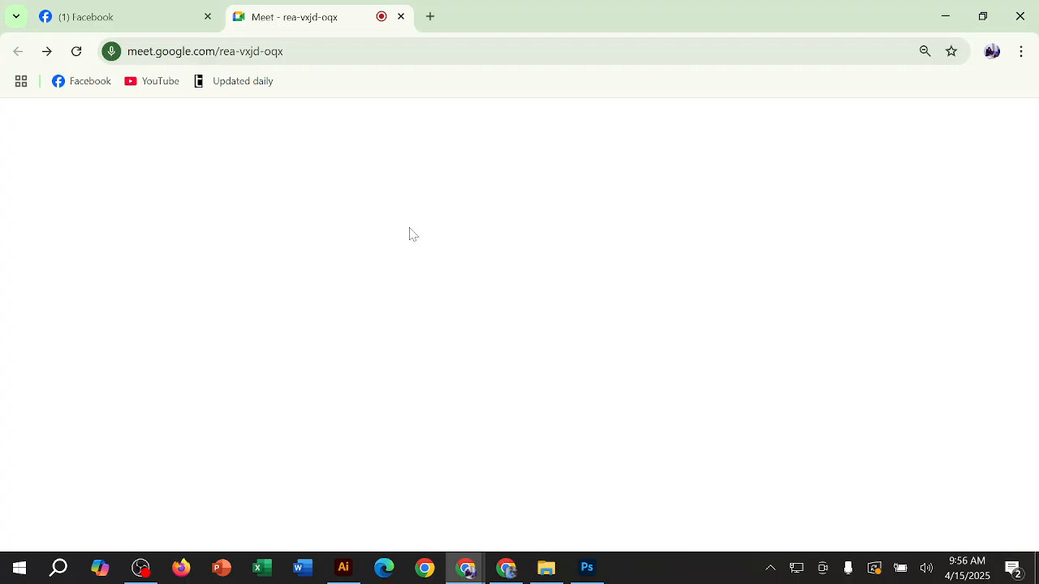
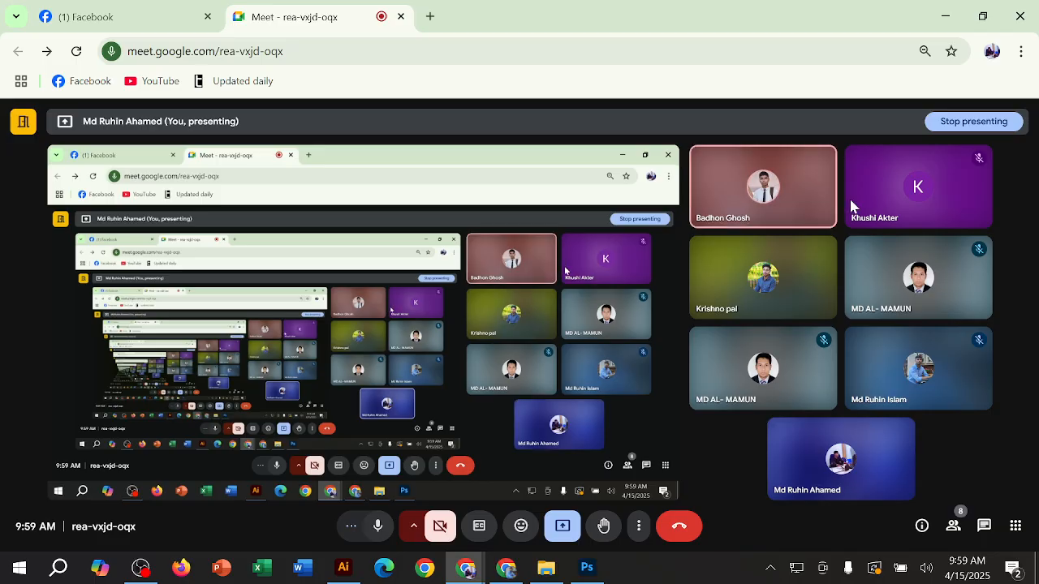
Step: Switch from the call back to Photoshop and activate the Move tool
click(935, 8)
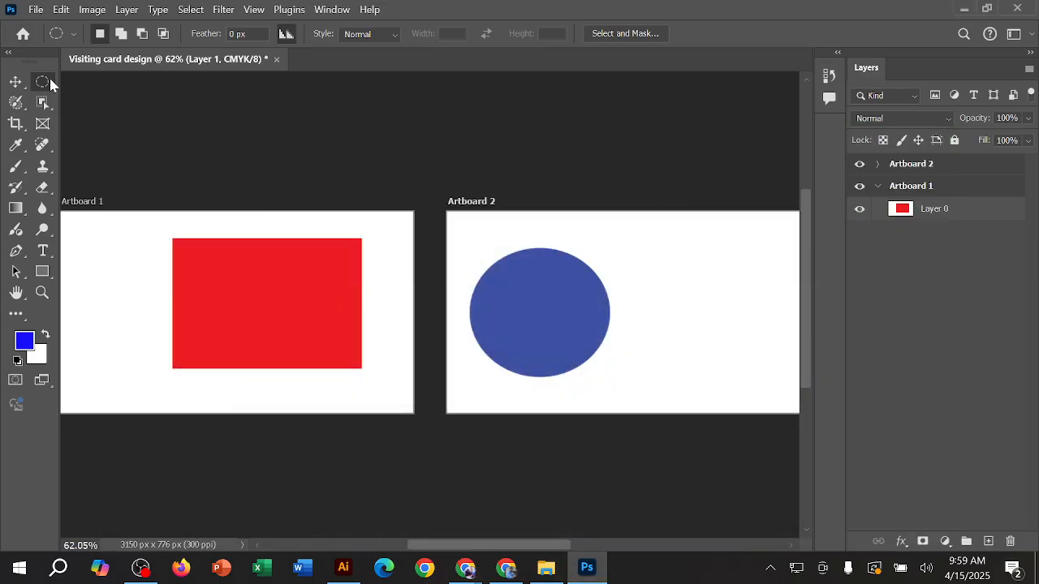
click(16, 82)
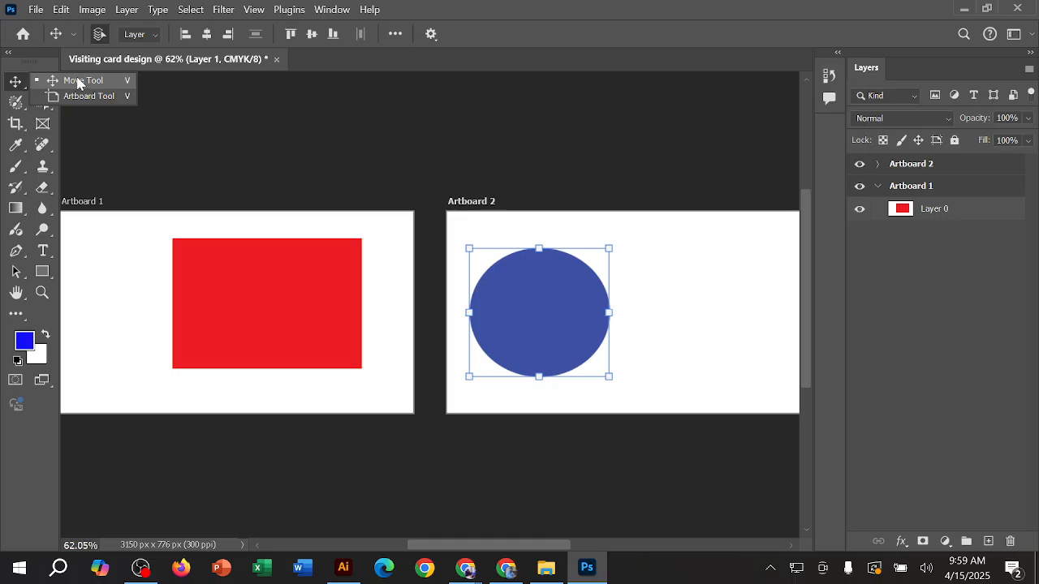
click(173, 145)
Step: Place a one-pixel-high Single Row Marquee selection across both artboards just above the blue circle, and clear it
click(45, 82)
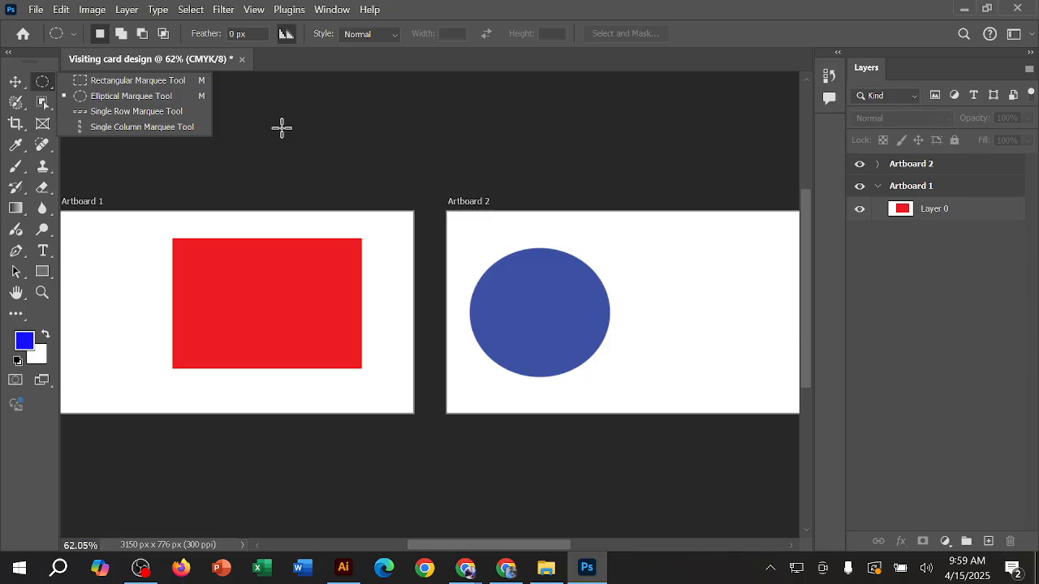
click(135, 114)
drag(641, 234, 686, 237)
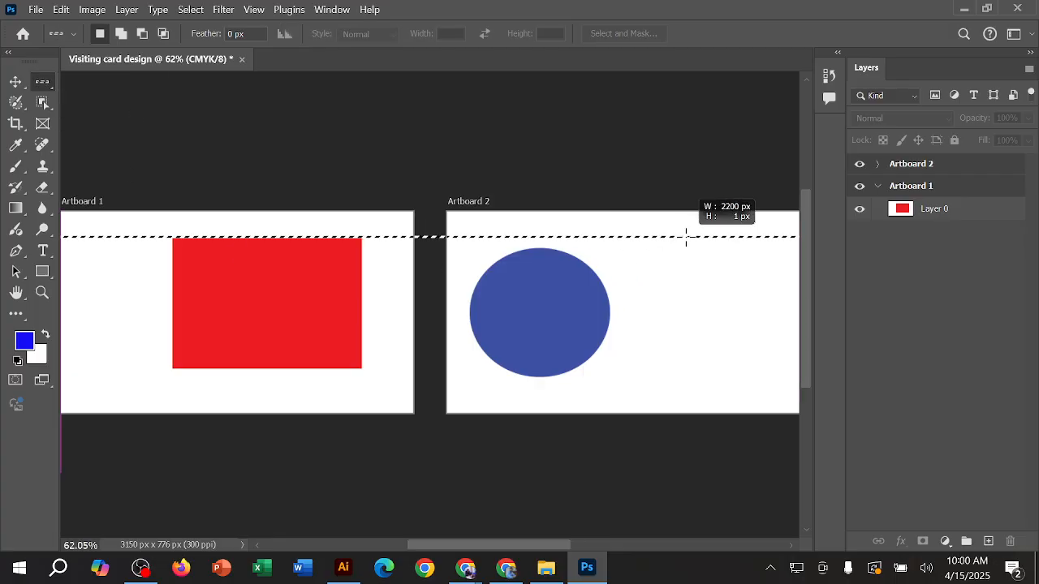
key(ctrl+d)
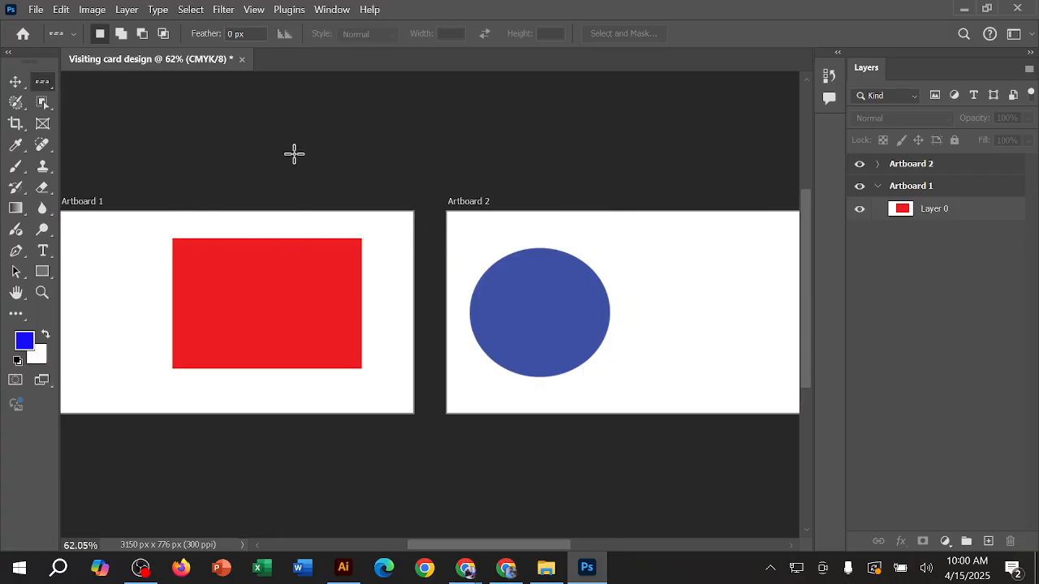
Step: Place a one-pixel-wide Single Column Marquee selection beside the blue circle on Artboard 2, clear it, and place it again
right_click(46, 81)
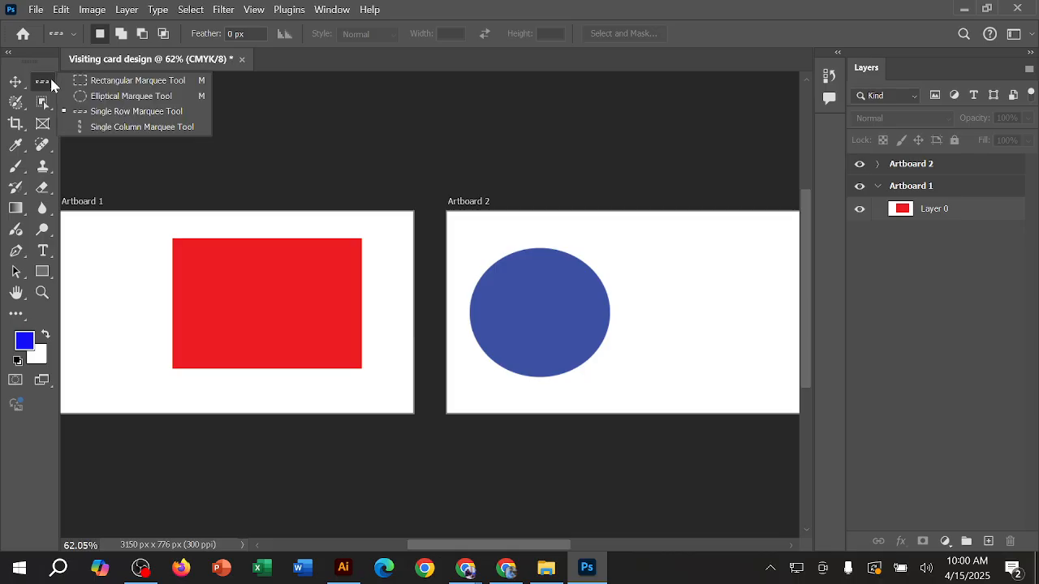
click(175, 128)
drag(635, 234, 659, 341)
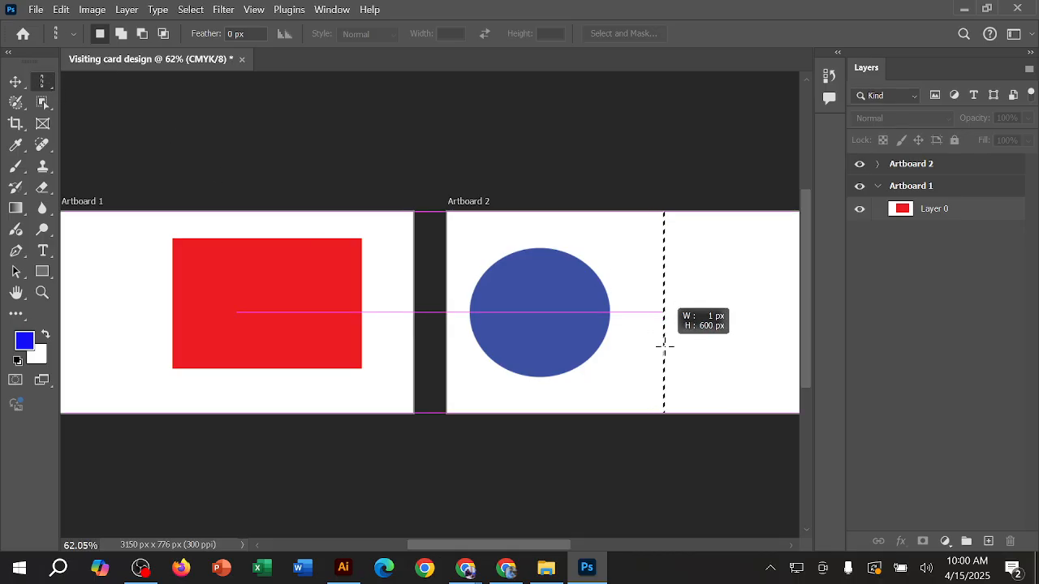
key(ctrl+d)
drag(638, 264, 666, 343)
Step: Clear the column selection with the Rectangular Marquee tool and return to the Move tool
right_click(46, 91)
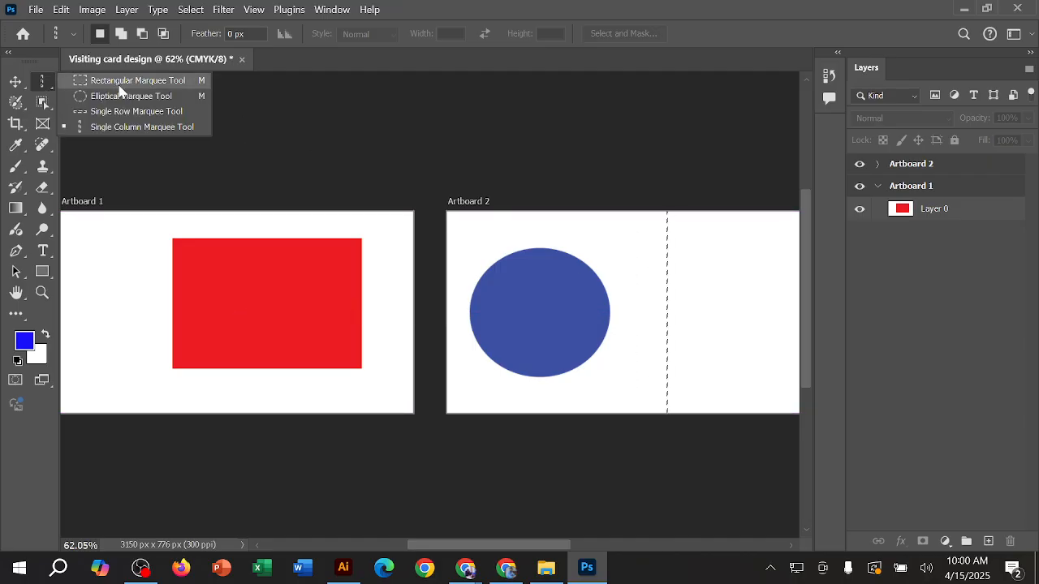
click(121, 84)
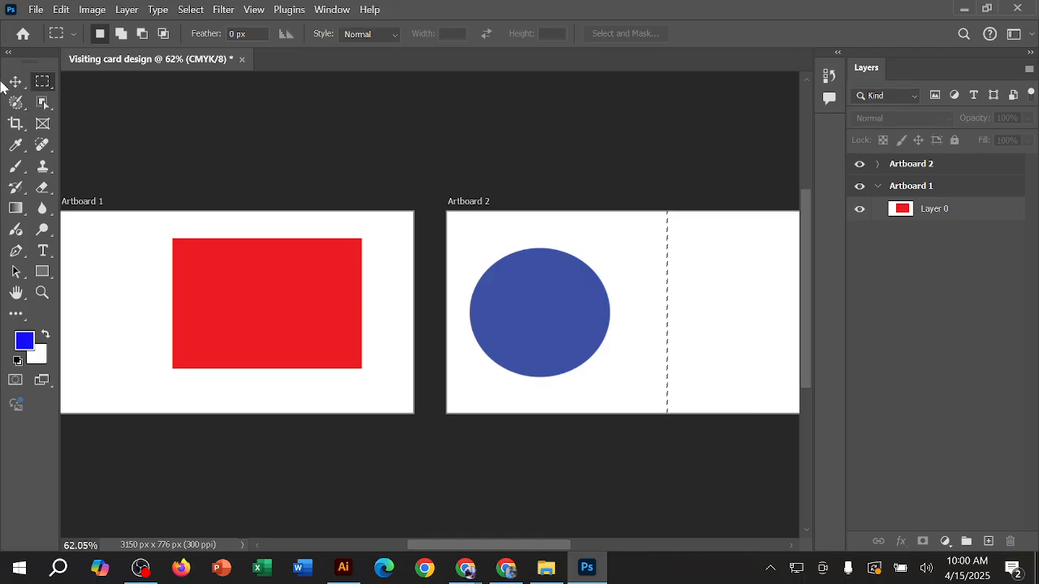
click(20, 81)
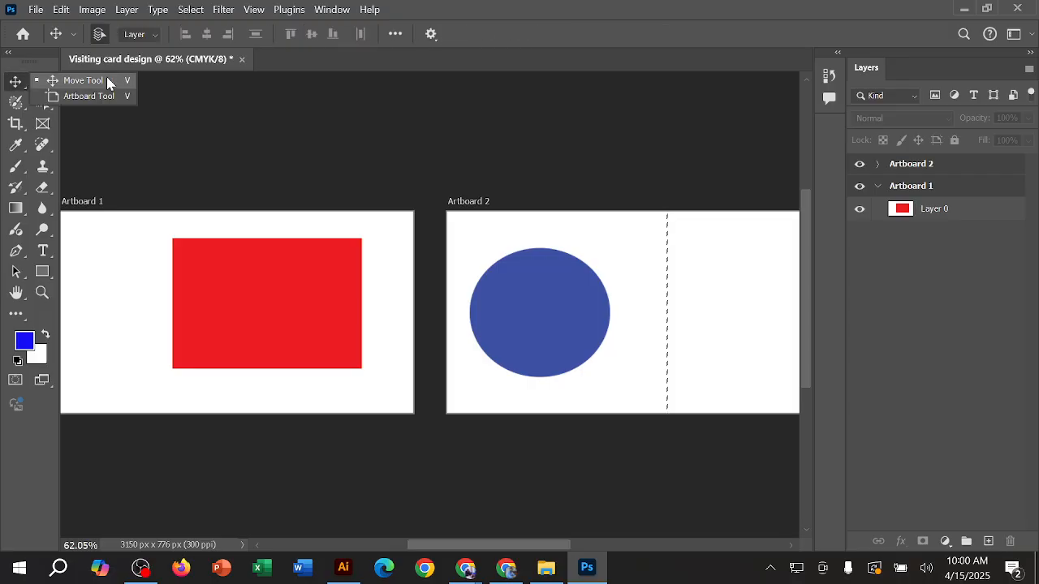
click(42, 81)
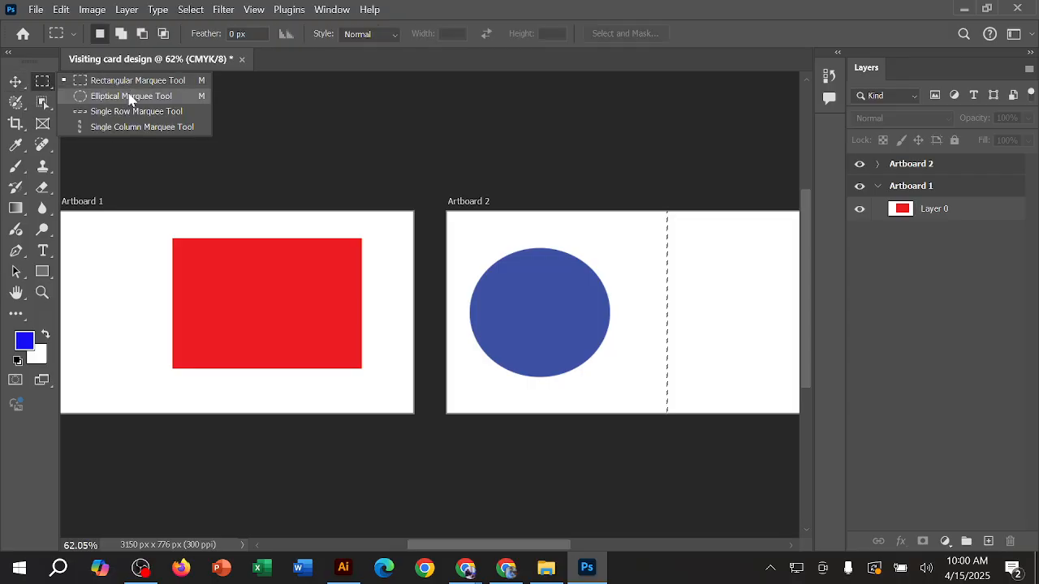
click(238, 151)
click(21, 82)
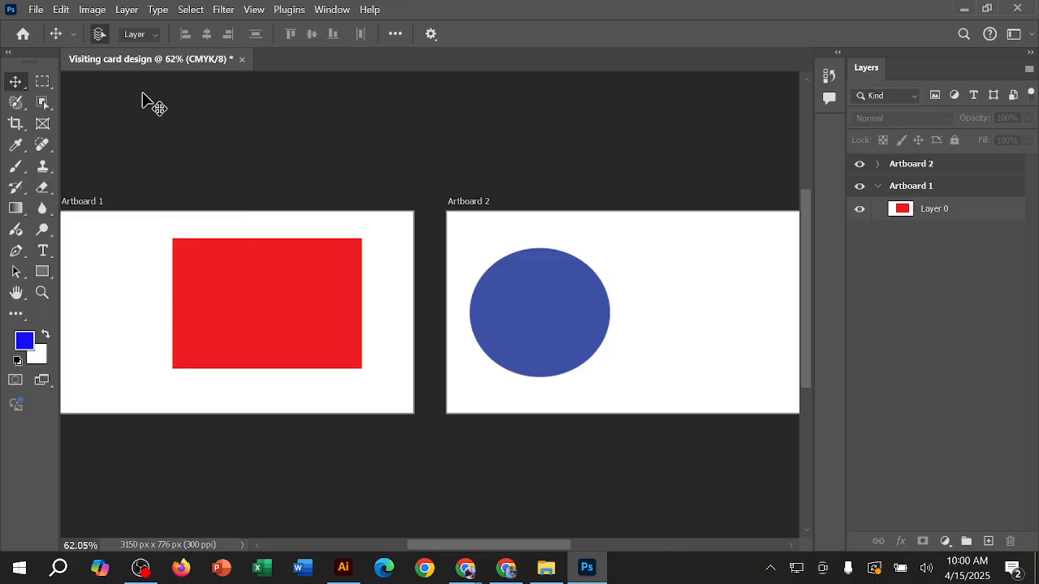
Step: Activate the Selection Brush tool and select Layer 0 of Artboard 1
click(15, 102)
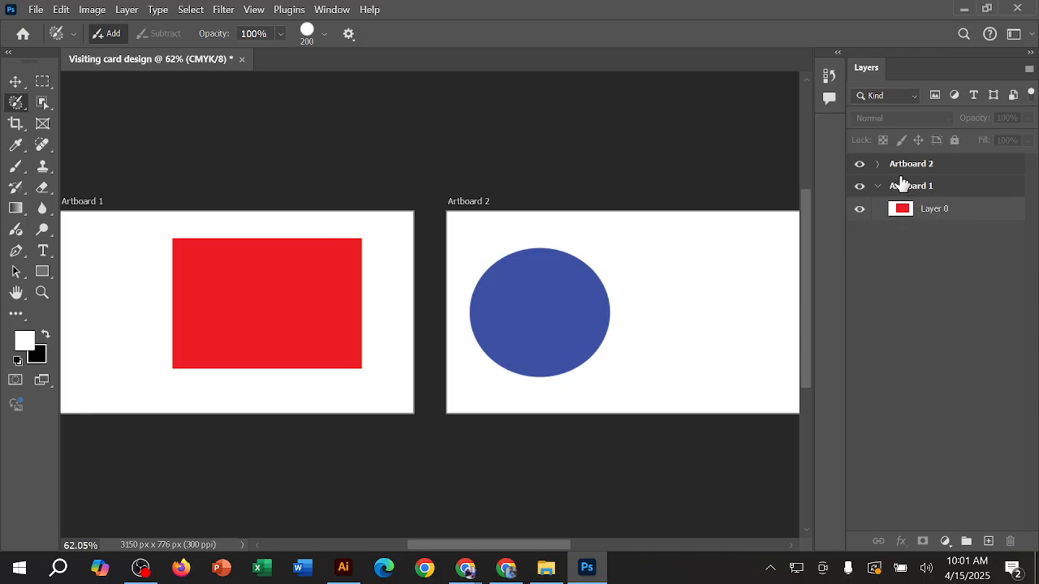
click(975, 216)
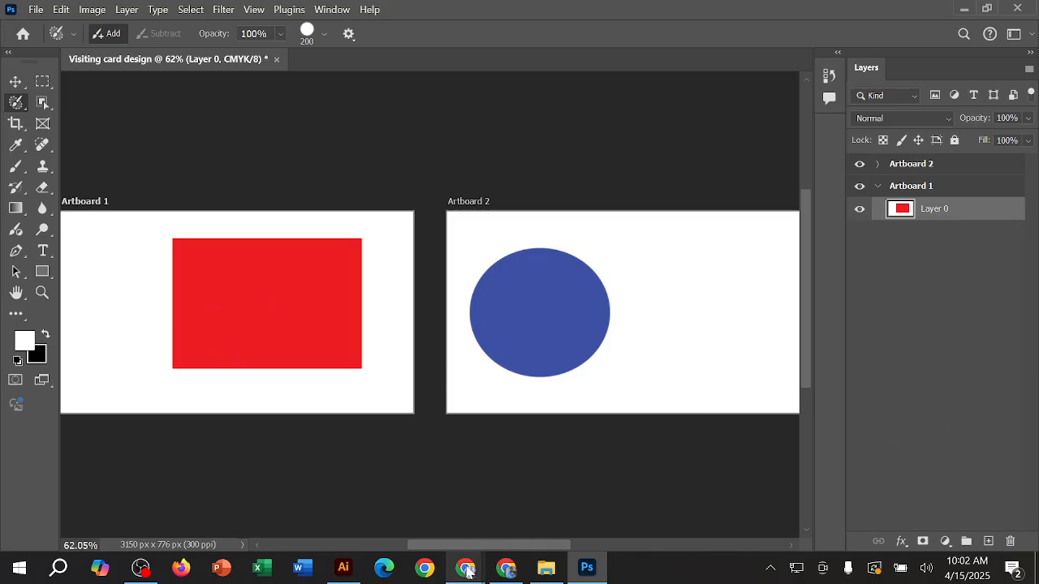
mouse_move(467, 570)
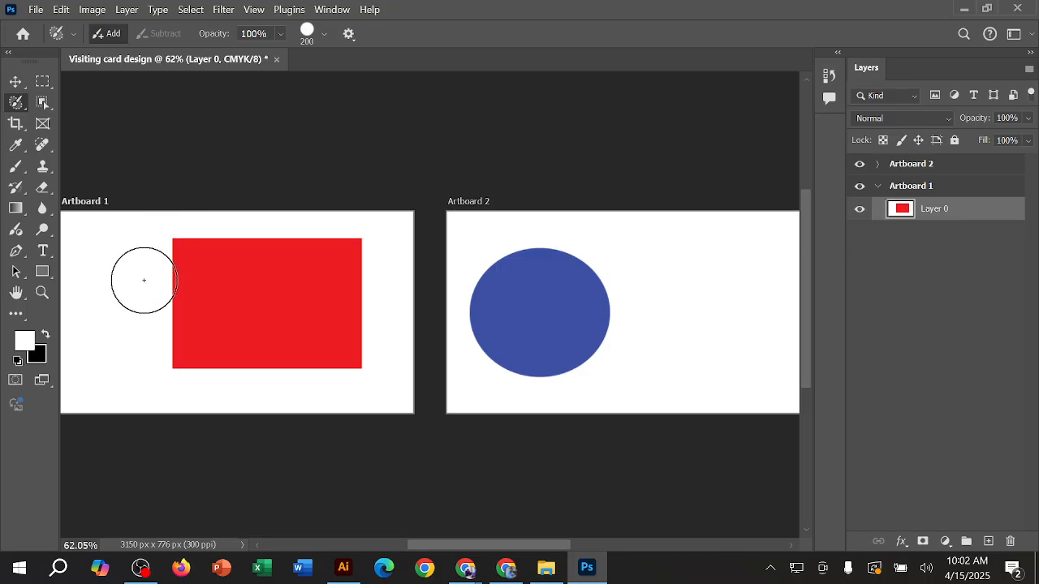
Step: Enlarge the Selection Brush to size 700 and reduce it to 125
key(bracketright)
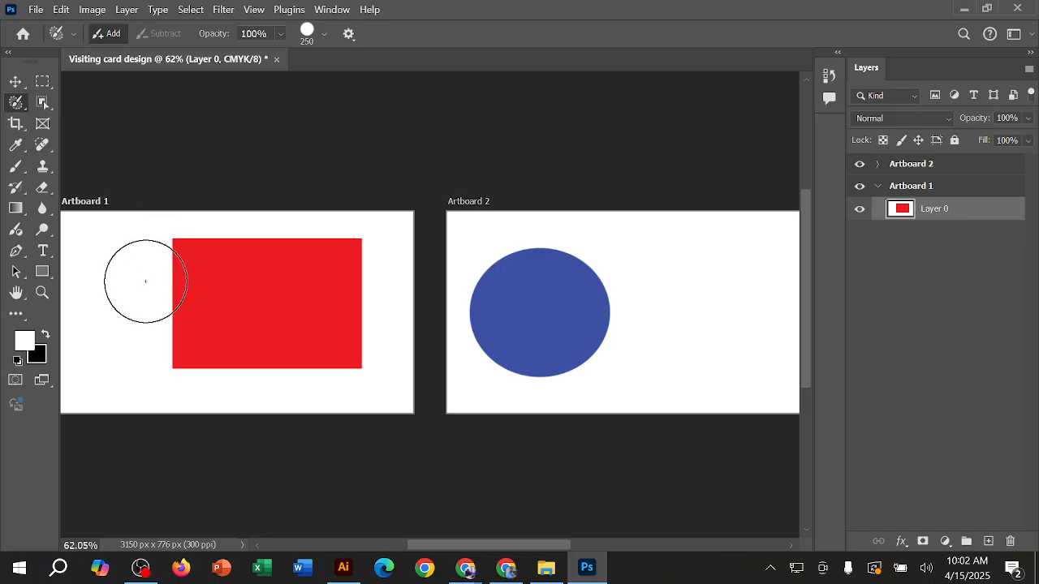
key(bracketright)
key(bracketright)
key(bracketright)
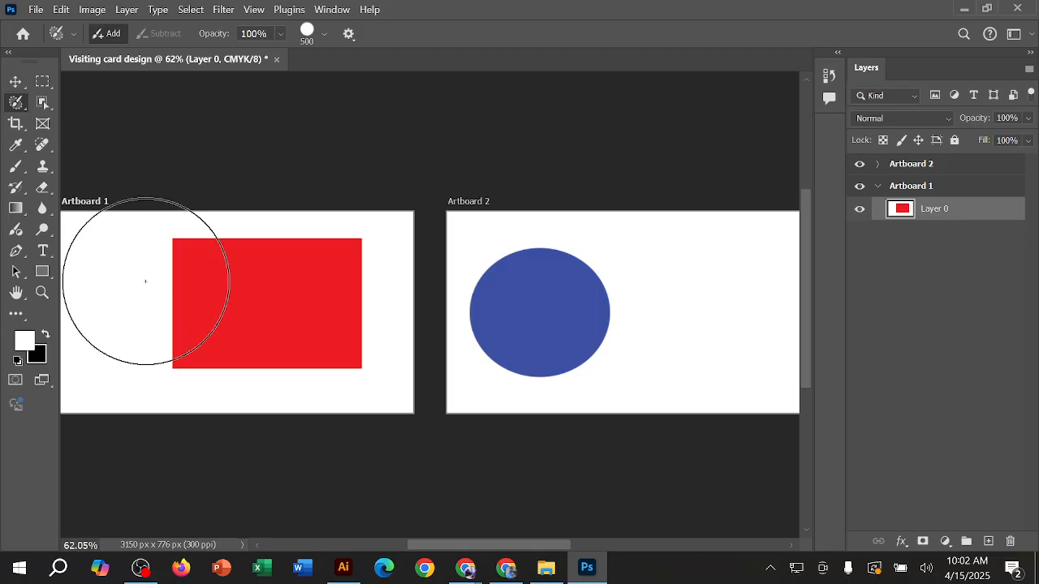
key(bracketright)
key(bracketright)
key(bracketright)
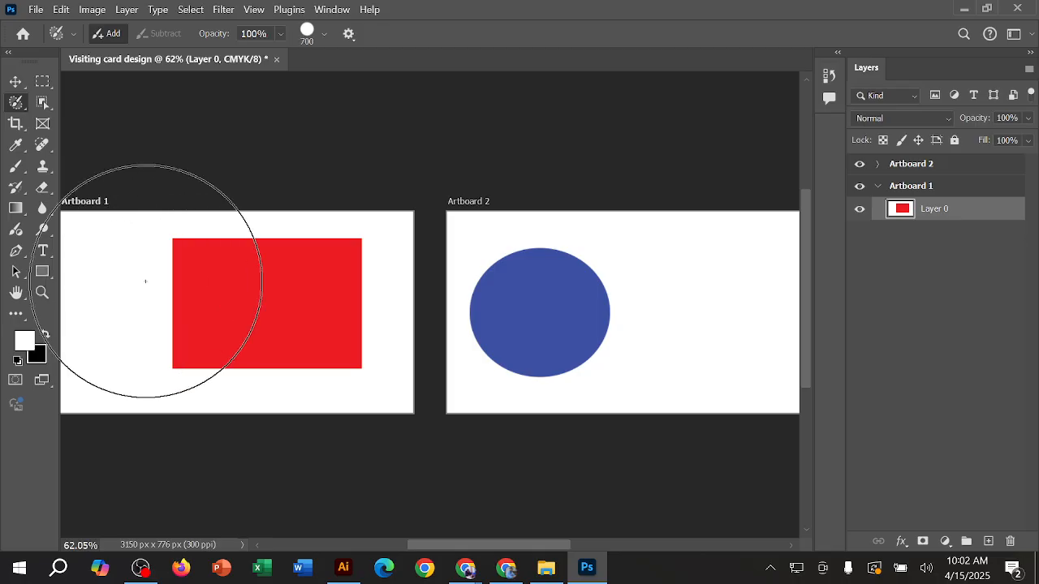
key(bracketleft)
key(bracketleft)
key(bracketleft)
key(bracketleft)
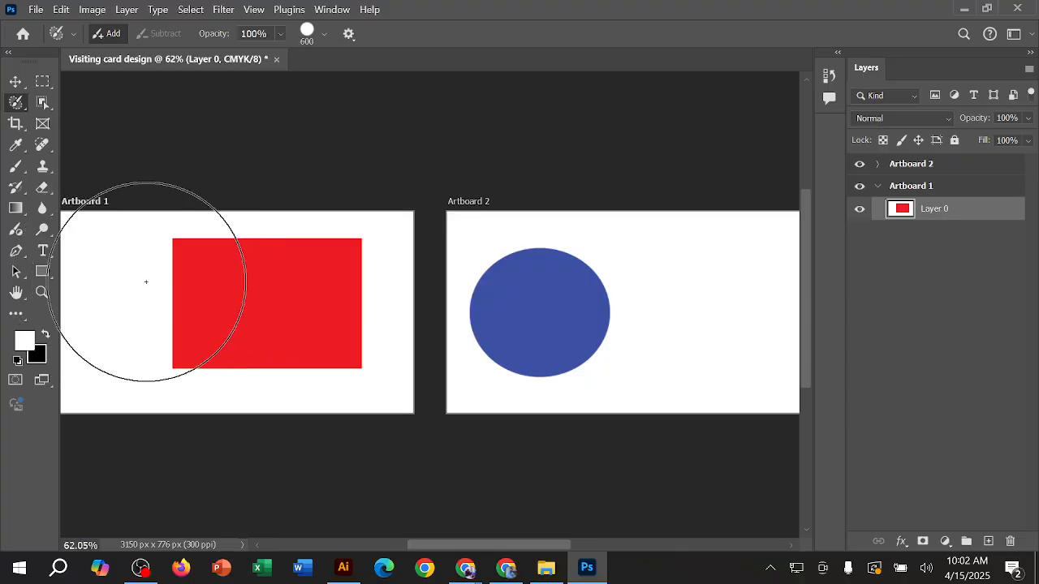
key(bracketleft)
key(bracketleft)
key(bracketleft)
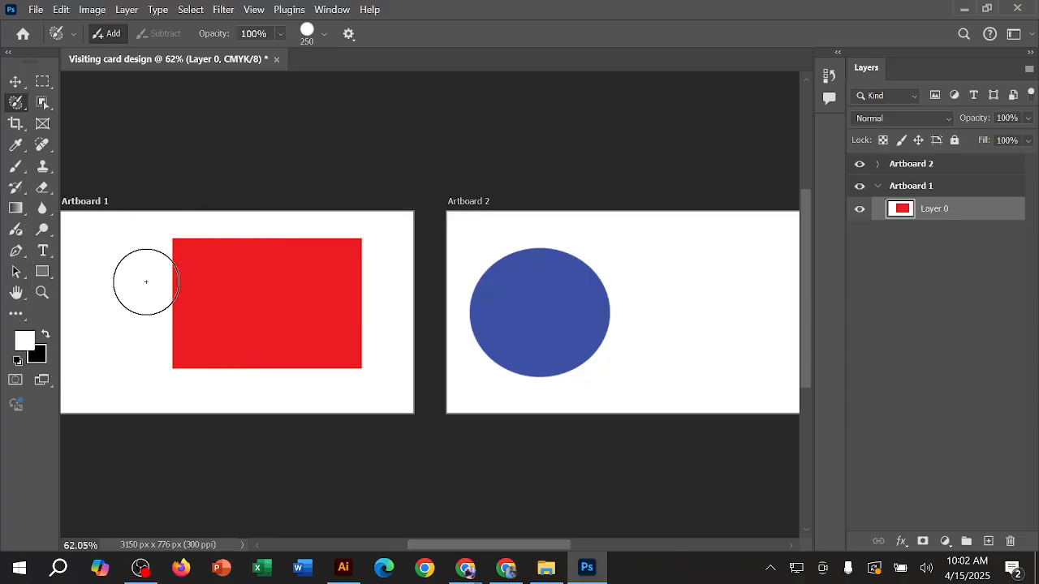
key(bracketleft)
key(bracketleft)
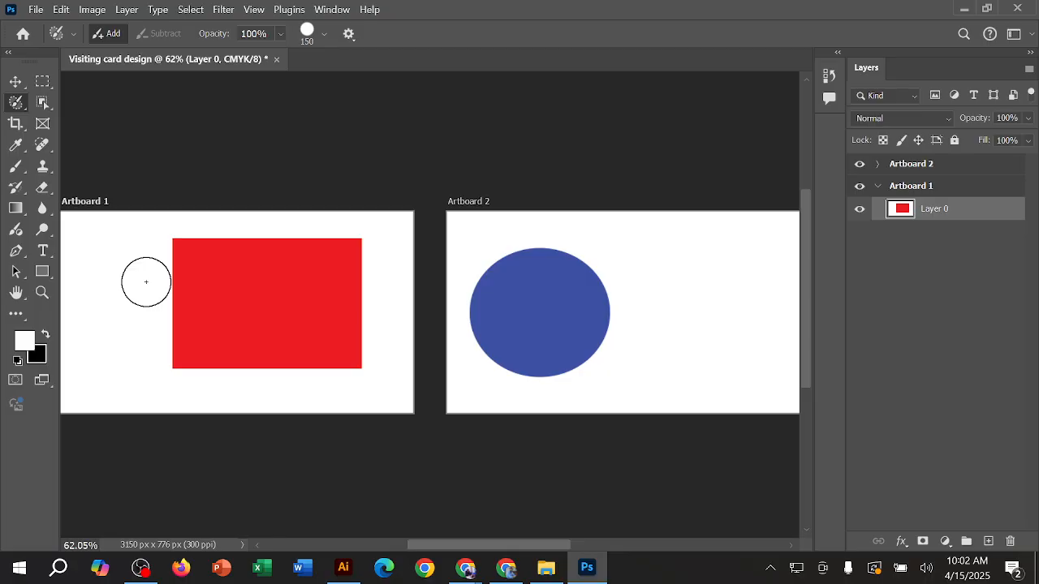
key(bracketleft)
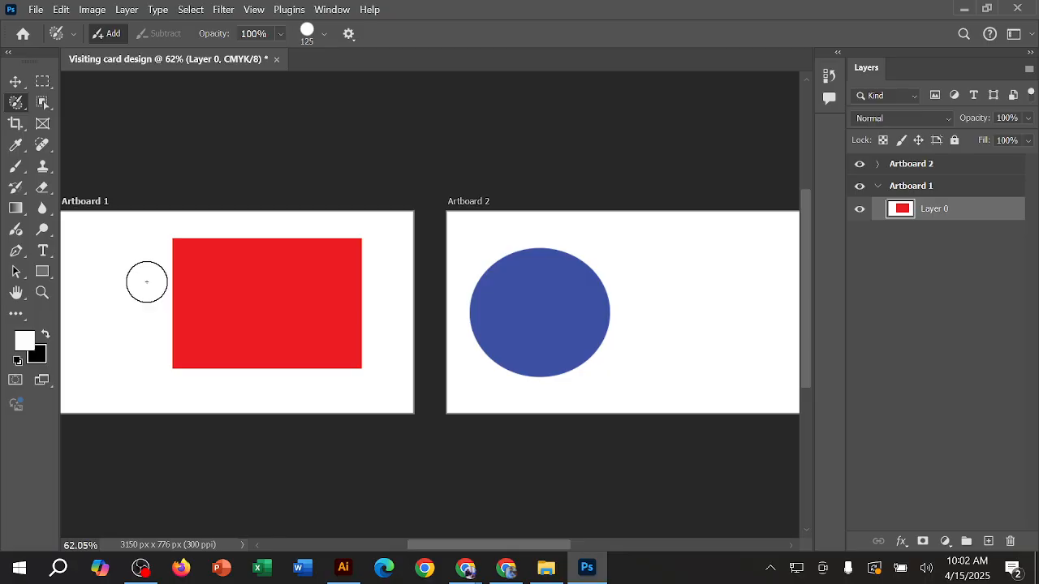
Step: Brush a selection over the white area and most of the red rectangle on Artboard 1, and clear it
mouse_move(105, 244)
mouse_down()
mouse_move(101, 369)
mouse_move(124, 264)
mouse_move(132, 352)
mouse_move(142, 292)
mouse_move(137, 258)
mouse_move(123, 250)
mouse_move(125, 359)
mouse_up()
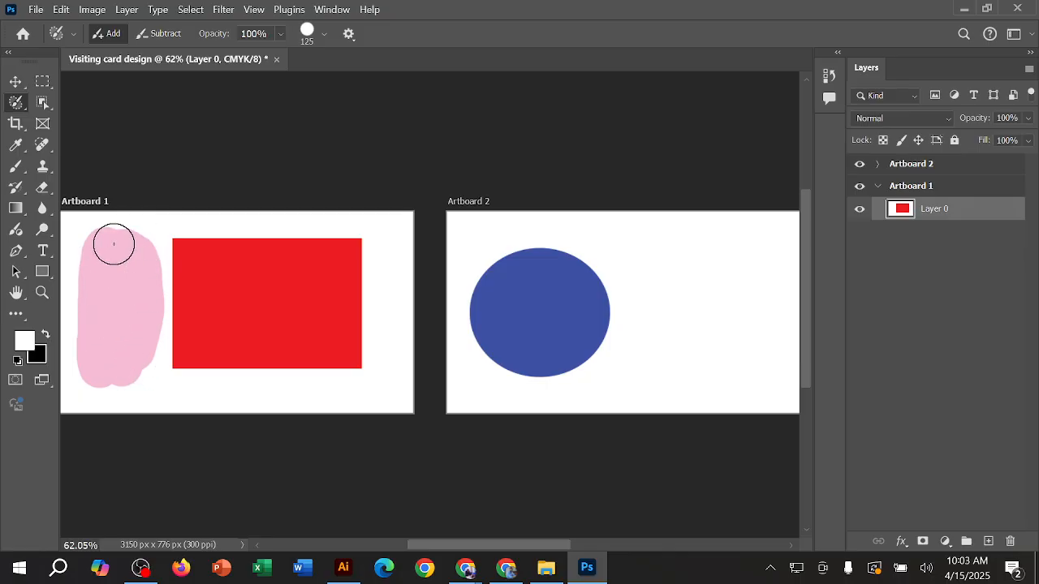
mouse_move(113, 241)
mouse_down()
mouse_move(402, 247)
mouse_move(164, 276)
mouse_move(406, 276)
mouse_move(247, 311)
mouse_move(165, 311)
mouse_move(399, 311)
mouse_move(328, 331)
mouse_move(144, 320)
mouse_up()
right_click(15, 99)
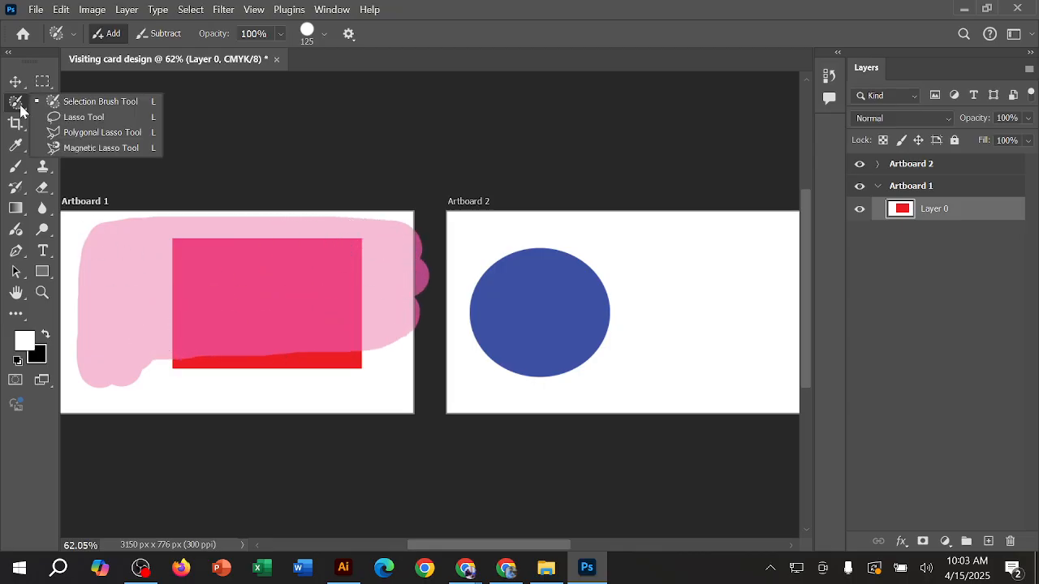
click(126, 106)
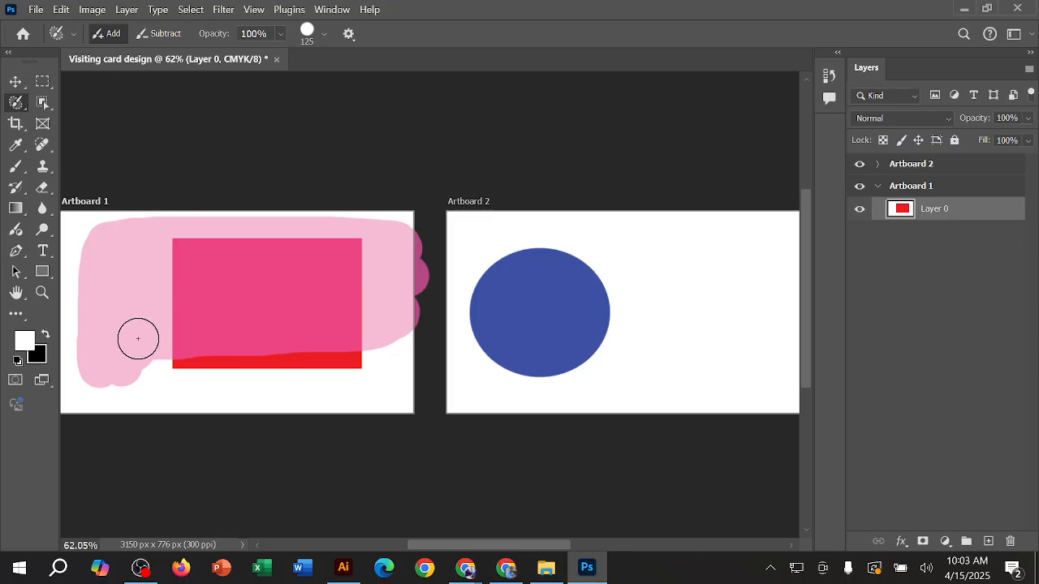
key(ctrl+d)
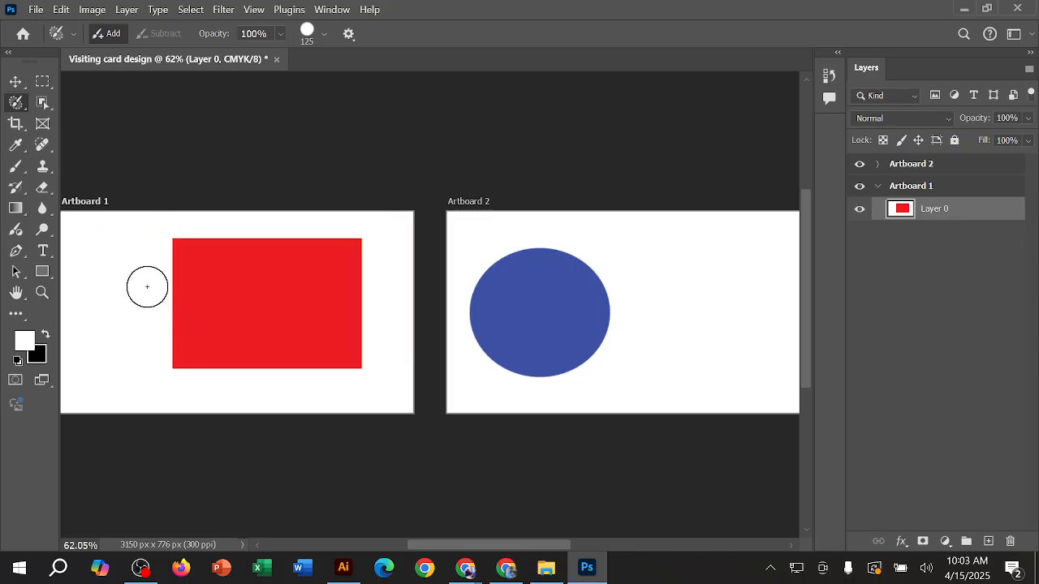
Step: Add a single Selection Brush dab near the upper-left corner of the red rectangle on Artboard 1, and undo it
click(16, 102)
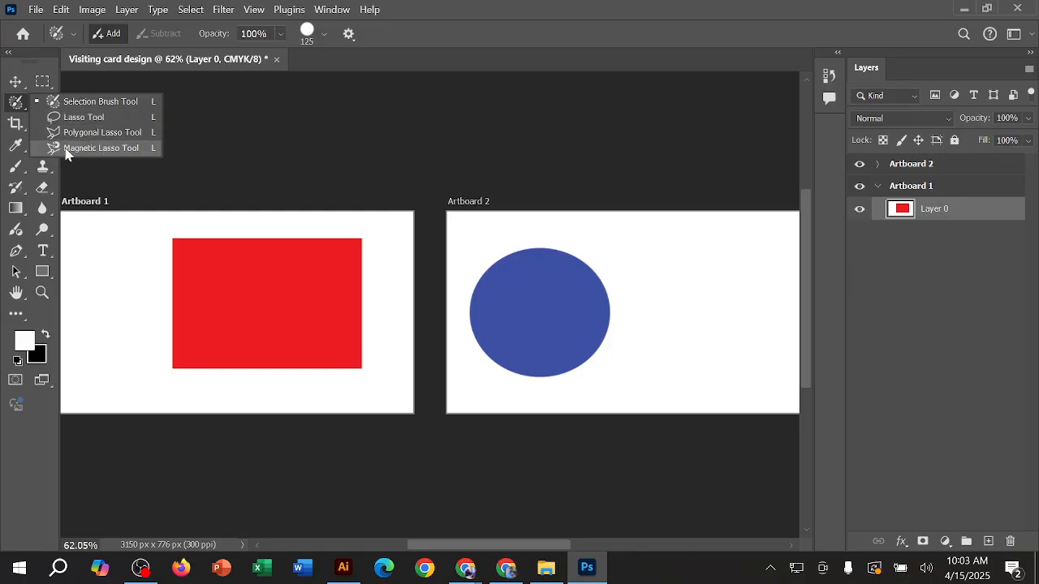
click(132, 223)
click(136, 231)
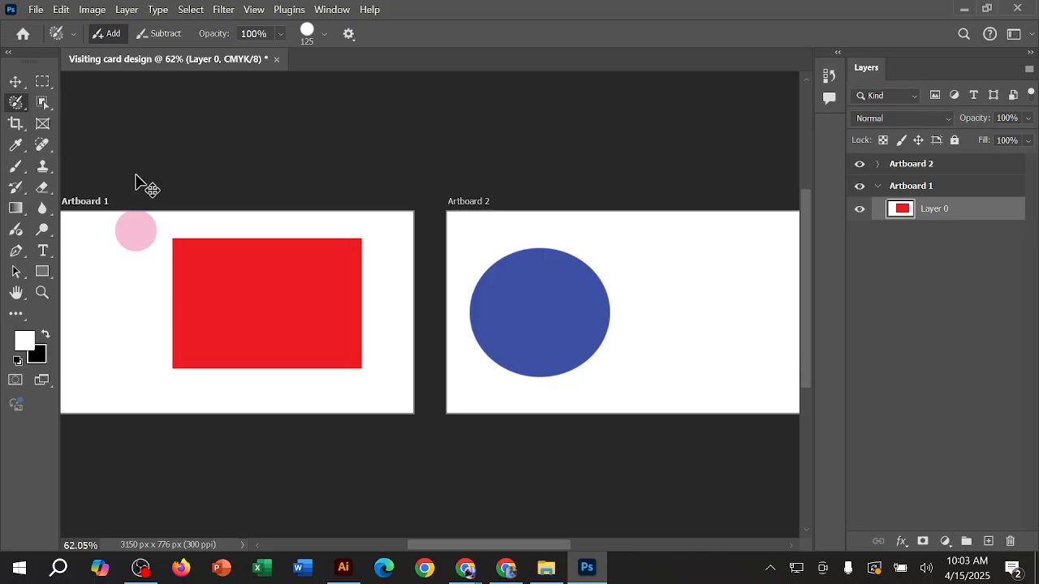
key(ctrl+z)
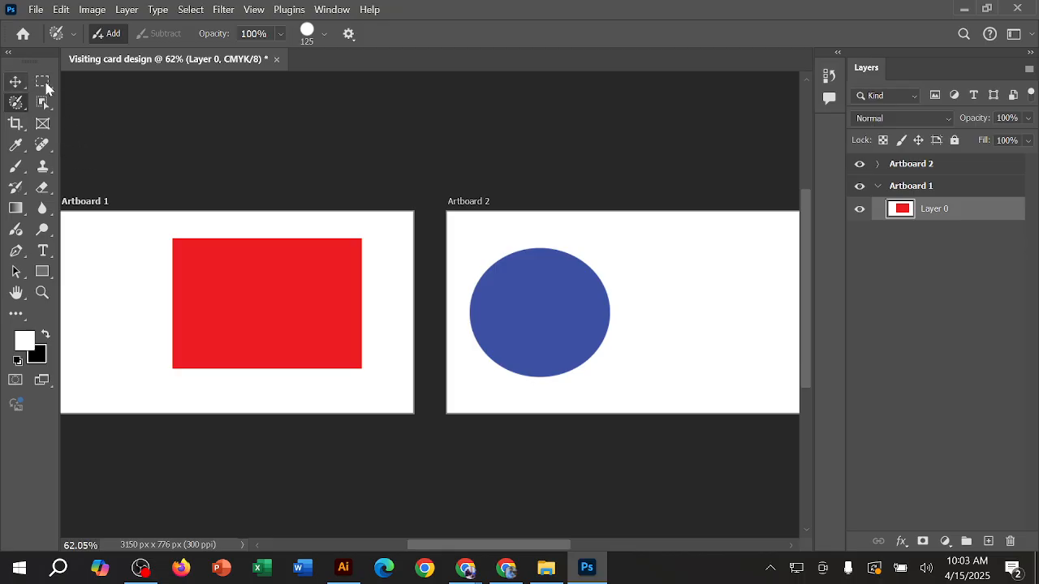
Step: Alternate between the Move tool and the Rectangular Marquee tool, ending on the Rectangular Marquee tool
click(15, 83)
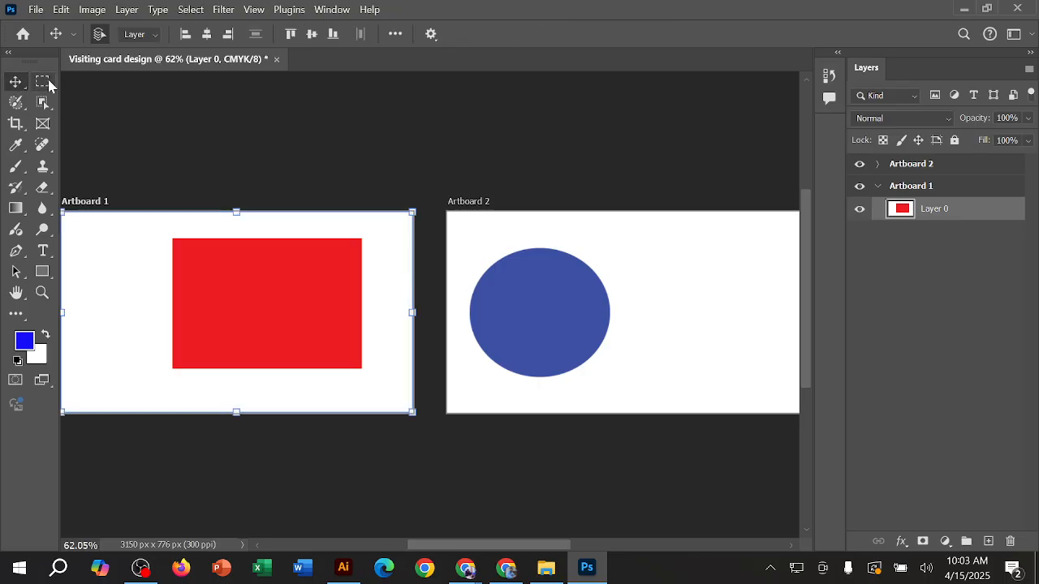
click(49, 85)
click(23, 84)
click(39, 83)
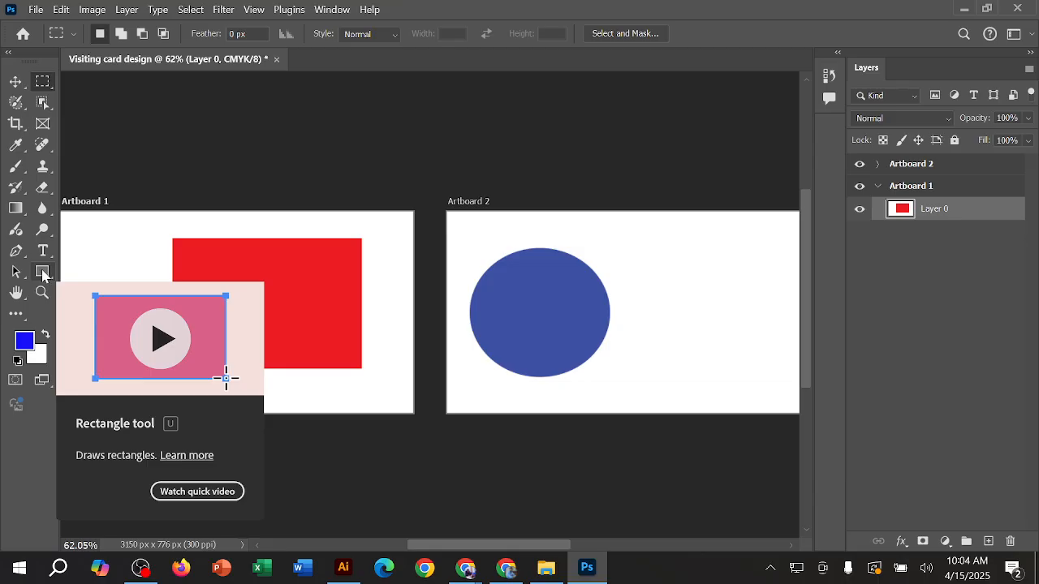
Step: Examine the available shape tools: Rectangle, Ellipse, Triangle, Polygon, Line and Custom Shape
click(43, 273)
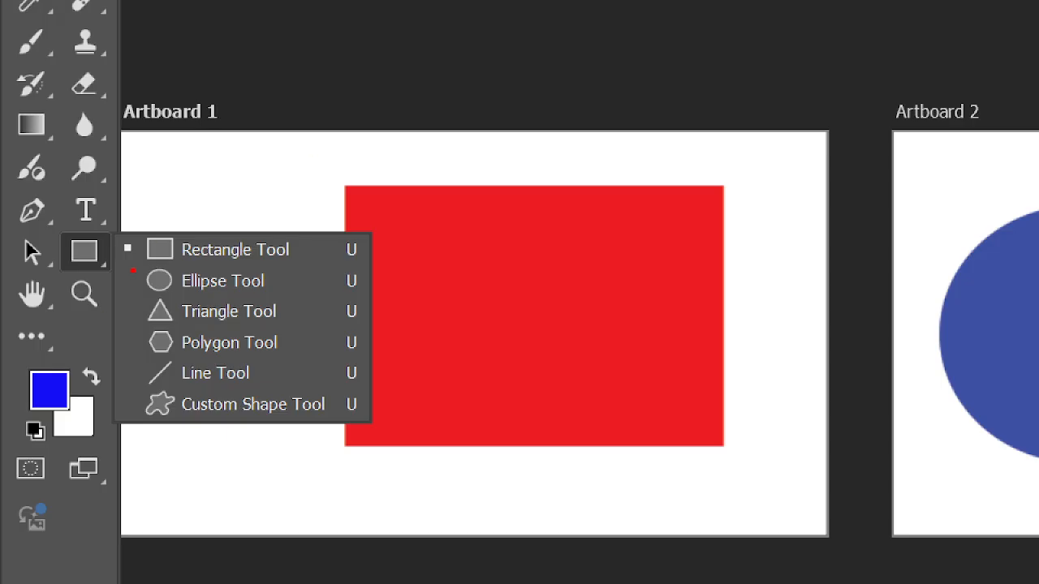
mouse_move(161, 221)
mouse_down()
mouse_move(138, 242)
mouse_move(157, 266)
mouse_move(313, 253)
mouse_move(301, 236)
mouse_move(209, 215)
mouse_move(159, 221)
mouse_up()
mouse_move(196, 258)
mouse_down()
mouse_move(135, 286)
mouse_move(208, 302)
mouse_move(312, 261)
mouse_move(277, 260)
mouse_up()
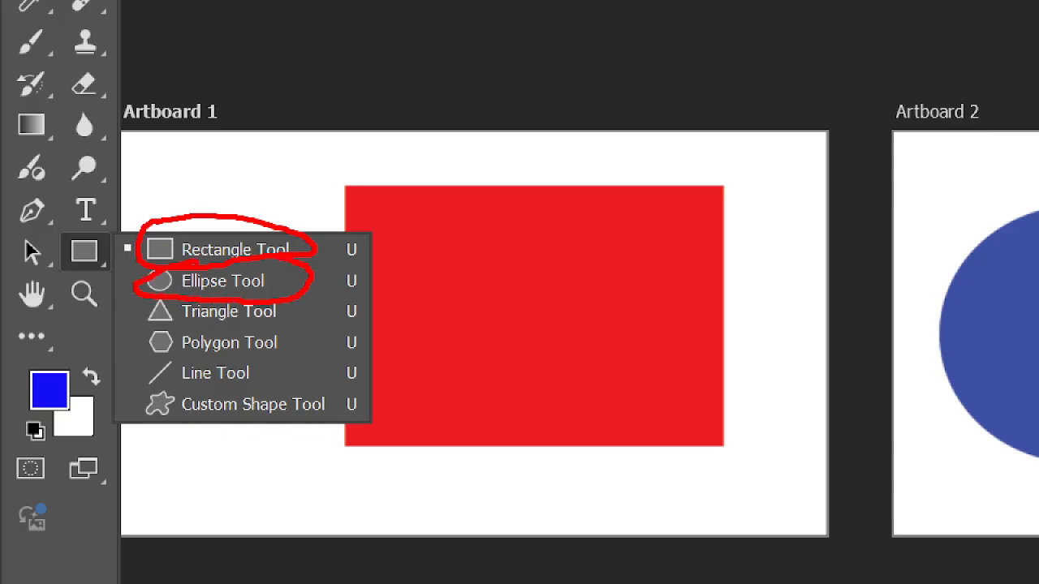
mouse_move(152, 299)
mouse_down()
mouse_move(193, 323)
mouse_move(287, 323)
mouse_move(284, 280)
mouse_up()
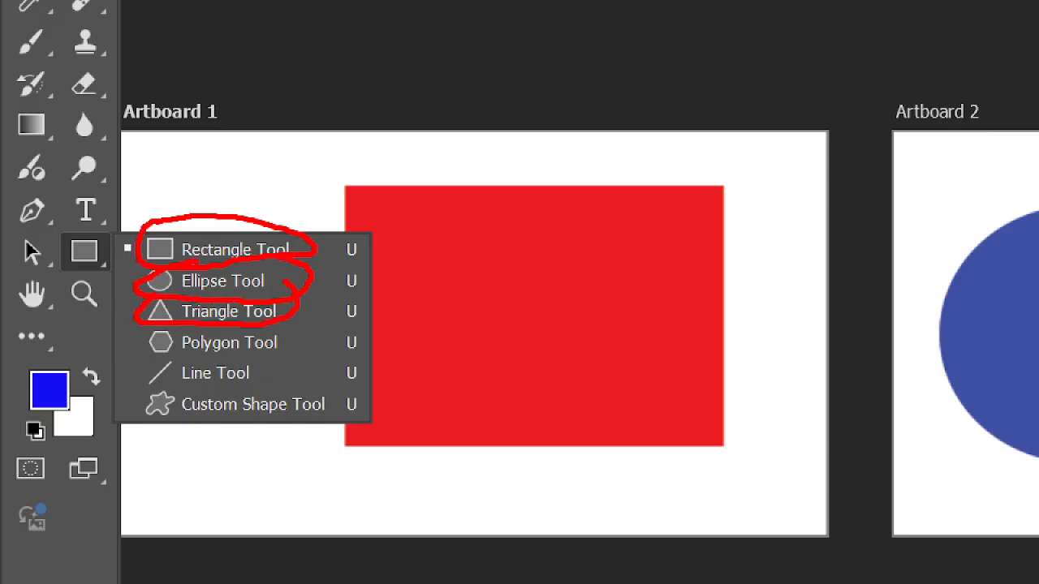
mouse_move(151, 330)
mouse_down()
mouse_move(221, 357)
mouse_move(302, 318)
mouse_move(264, 299)
mouse_up()
mouse_move(151, 358)
mouse_down()
mouse_move(248, 377)
mouse_move(158, 360)
mouse_move(268, 342)
mouse_up()
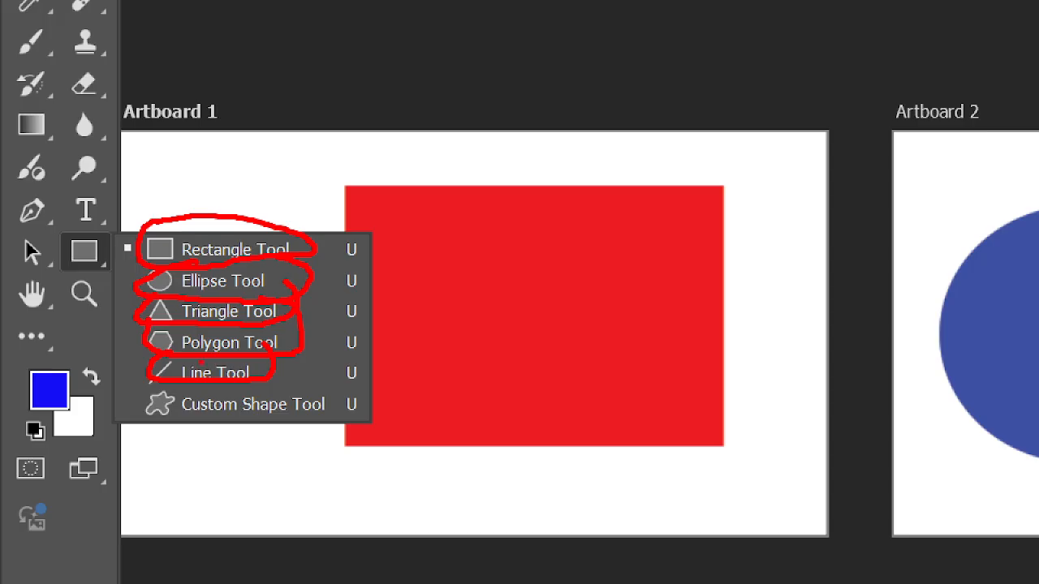
mouse_move(172, 383)
mouse_down()
mouse_move(198, 422)
mouse_move(370, 429)
mouse_up()
drag(369, 375, 318, 367)
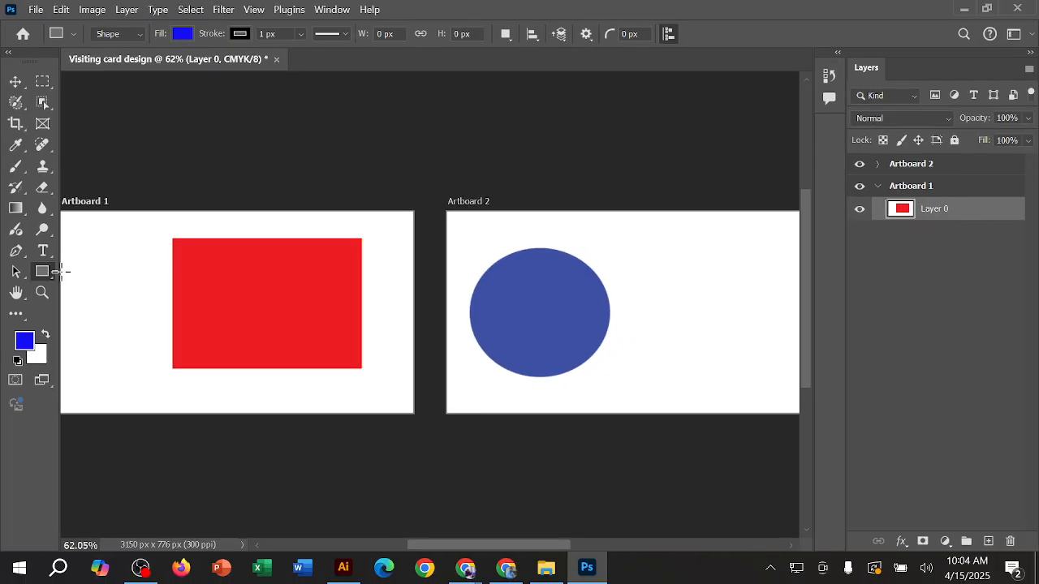
right_click(52, 268)
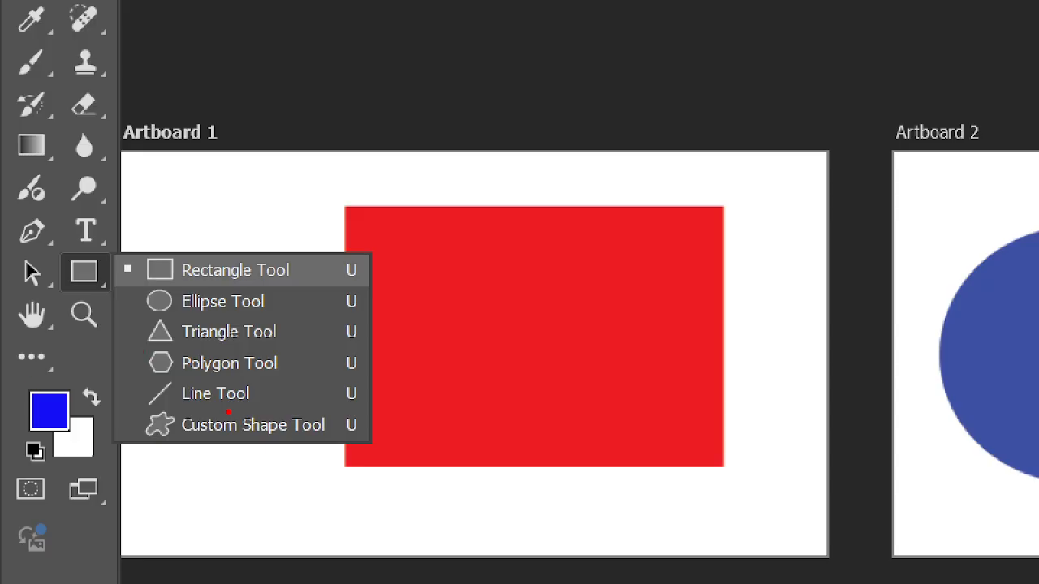
key(Escape)
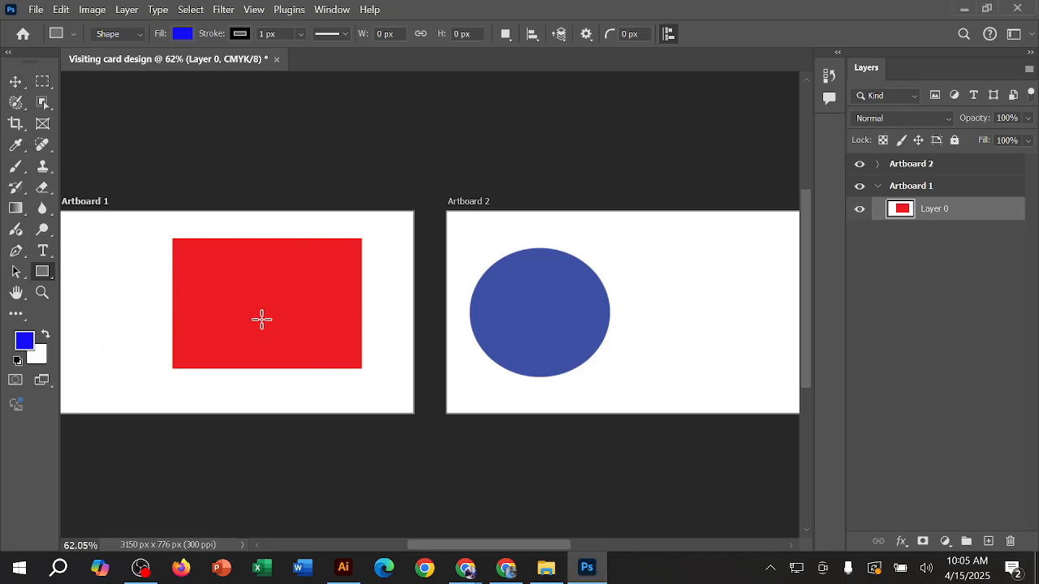
Step: Draw a blue rectangle of about 564 × 228 px over the lower part of the red rectangle on Artboard 1
right_click(47, 271)
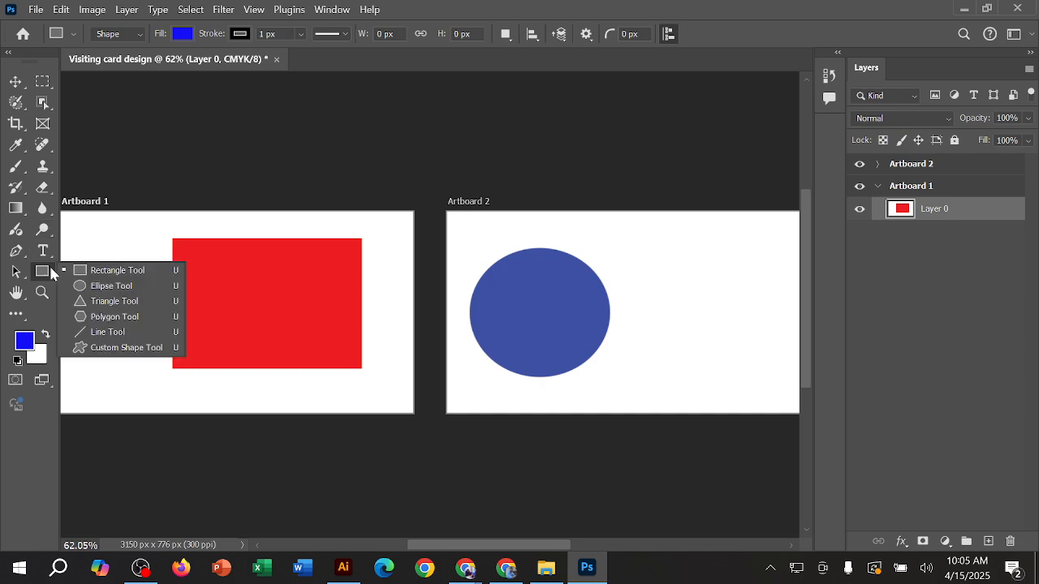
click(115, 273)
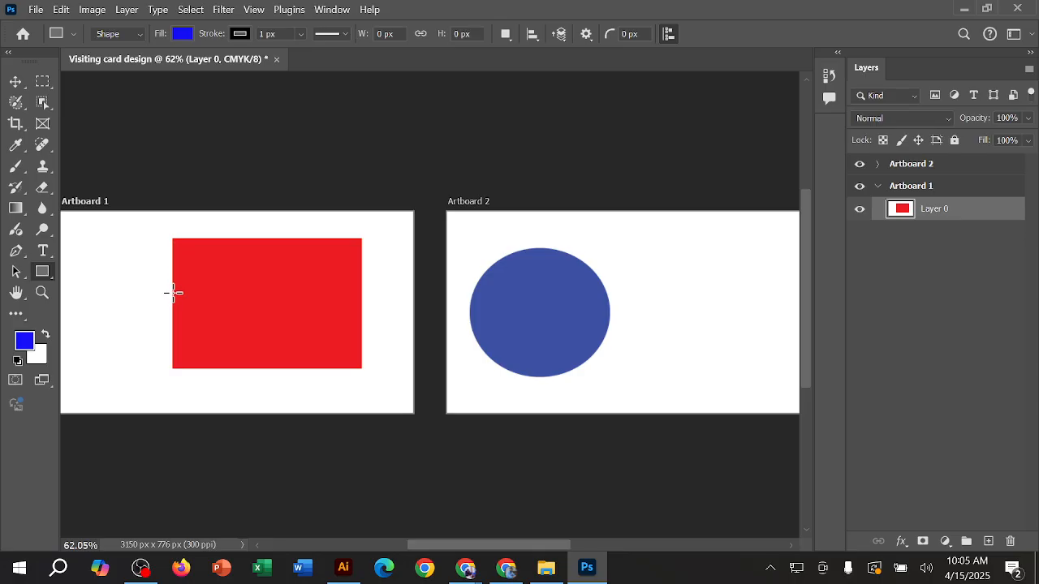
drag(173, 292, 361, 369)
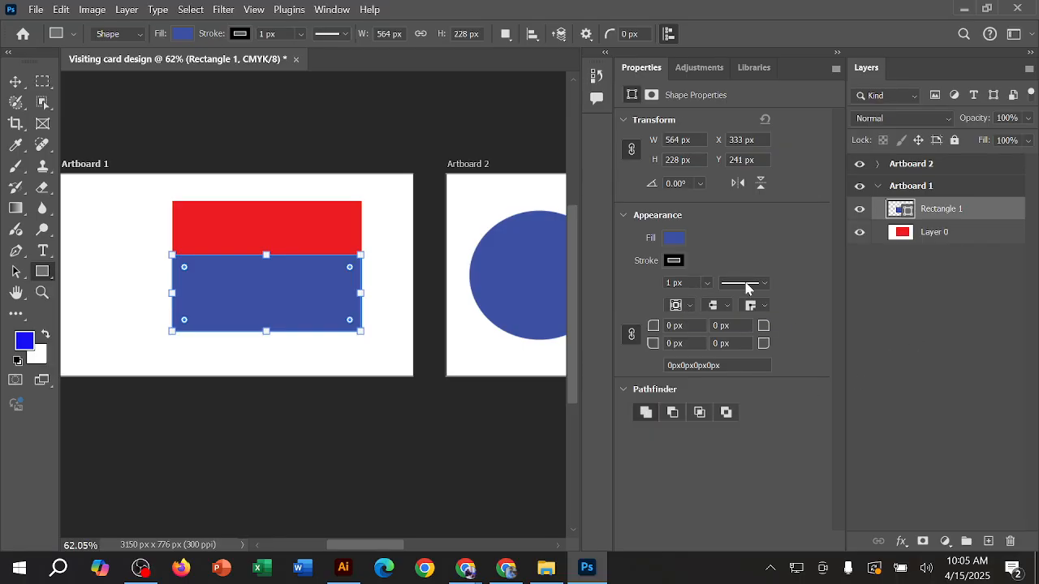
click(837, 54)
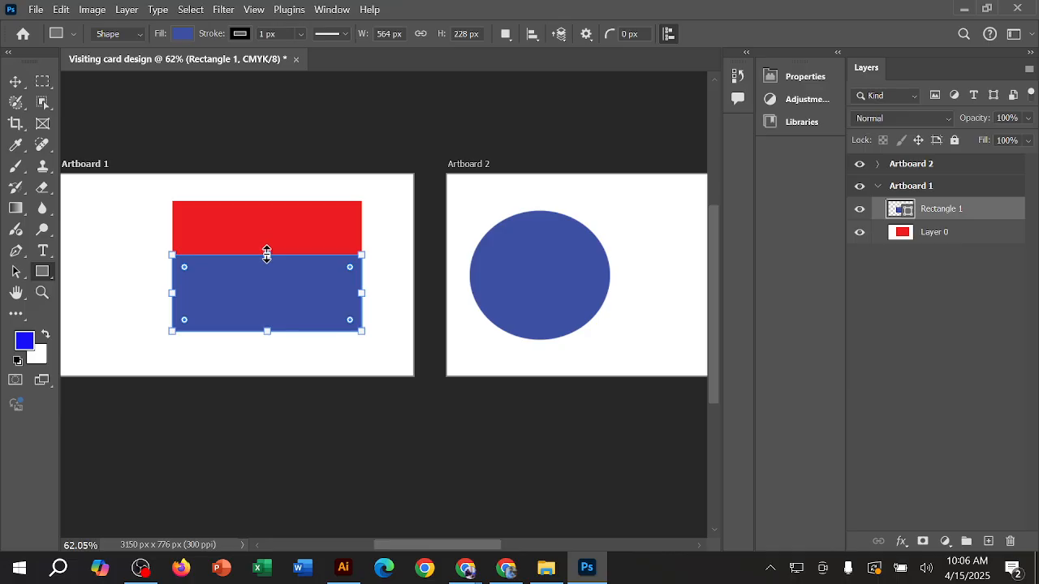
Step: Shrink the blue rectangle's height from its upper edge to about 119 px, and enlarge it to about 169 px
drag(267, 254, 265, 287)
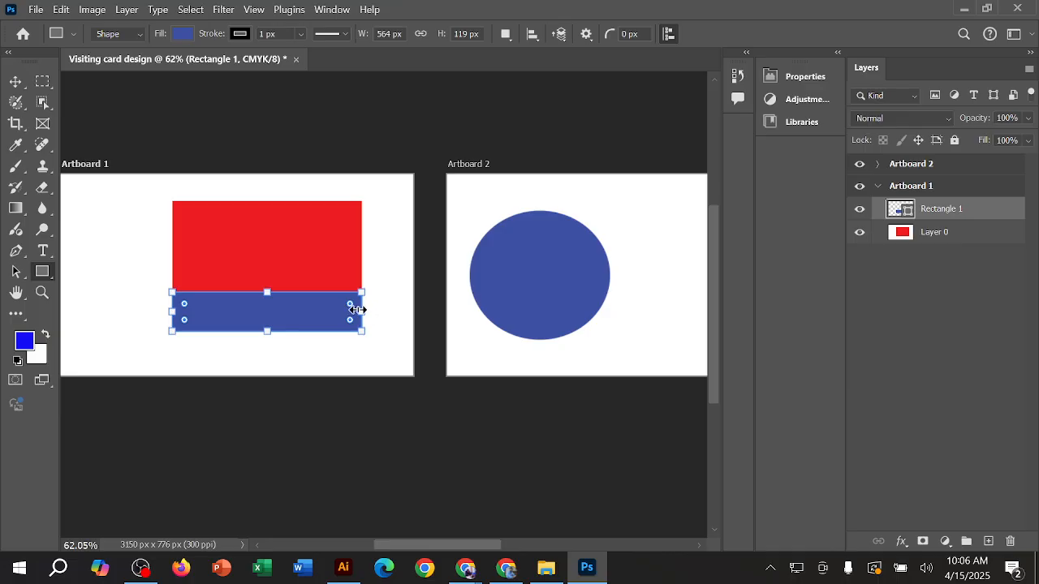
mouse_move(362, 311)
mouse_down()
mouse_move(496, 312)
mouse_move(357, 314)
mouse_move(366, 314)
mouse_up()
mouse_move(362, 292)
mouse_down()
mouse_move(420, 241)
mouse_move(434, 152)
mouse_move(427, 93)
mouse_move(403, 214)
mouse_move(351, 292)
mouse_move(325, 357)
mouse_move(362, 275)
mouse_up()
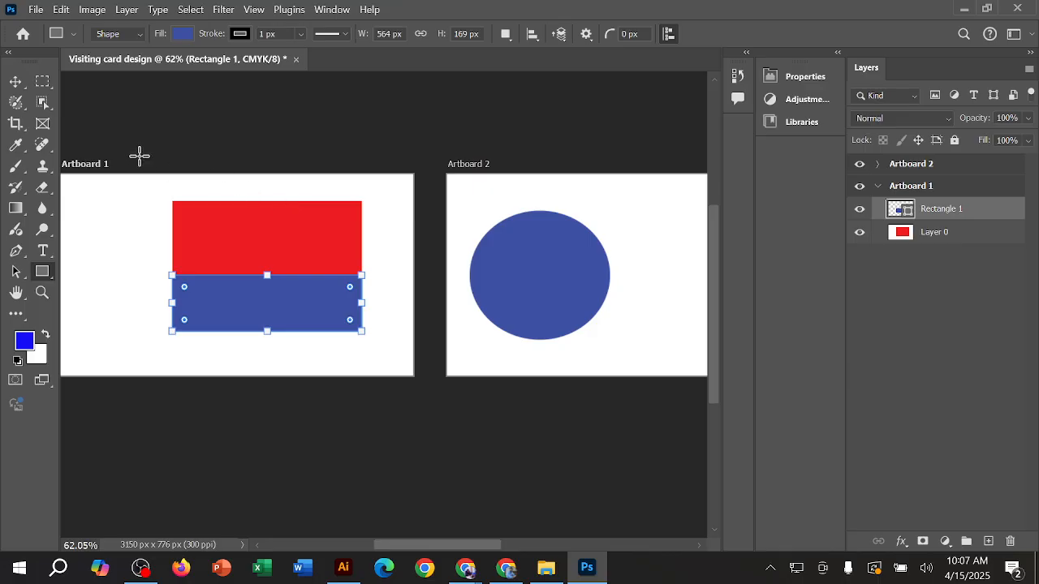
Step: Switch from the Rectangle tool through the Artboard tool to the Move tool
click(15, 82)
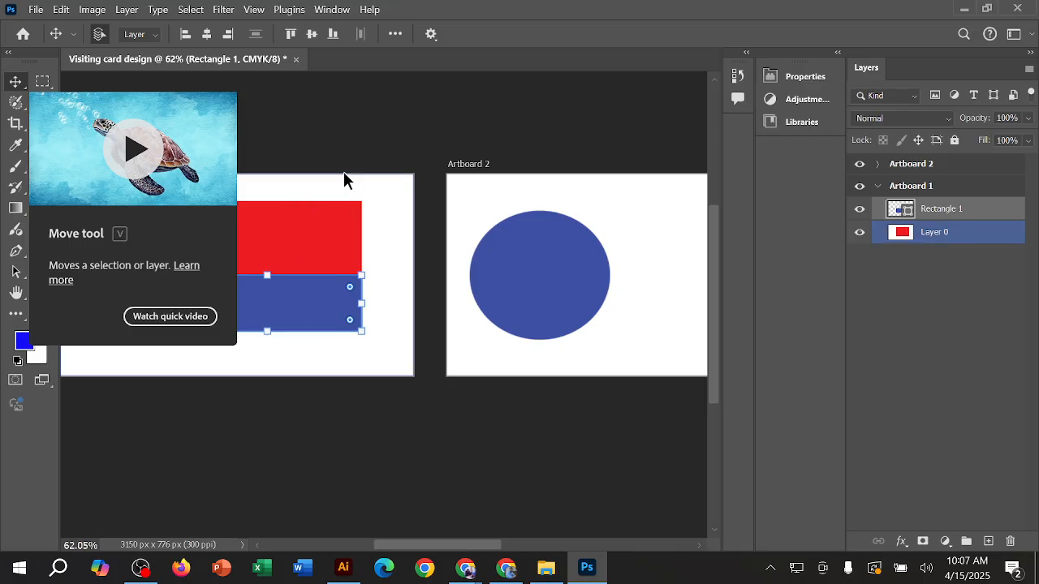
key(shift+v)
right_click(15, 81)
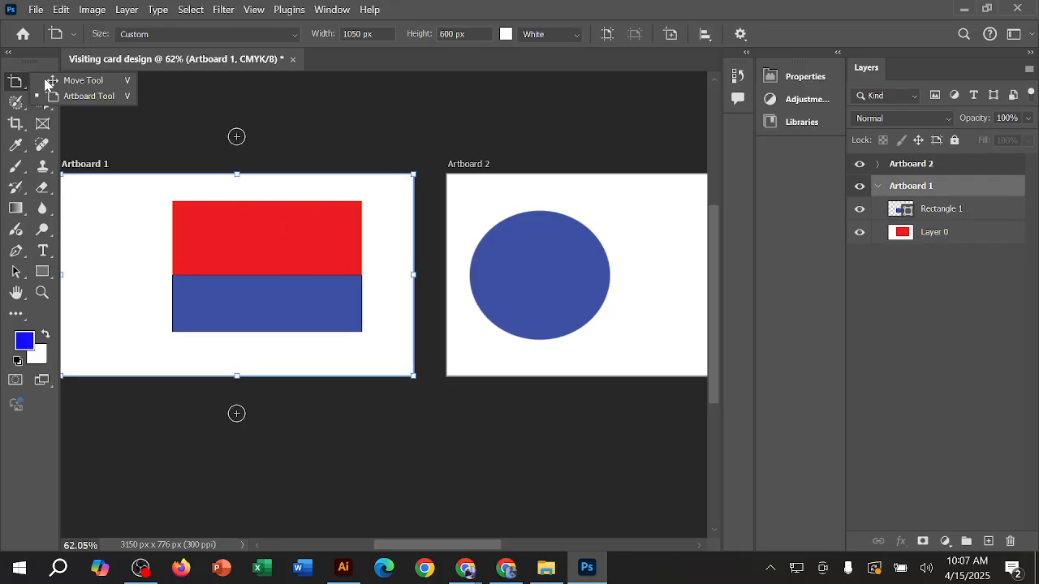
click(57, 84)
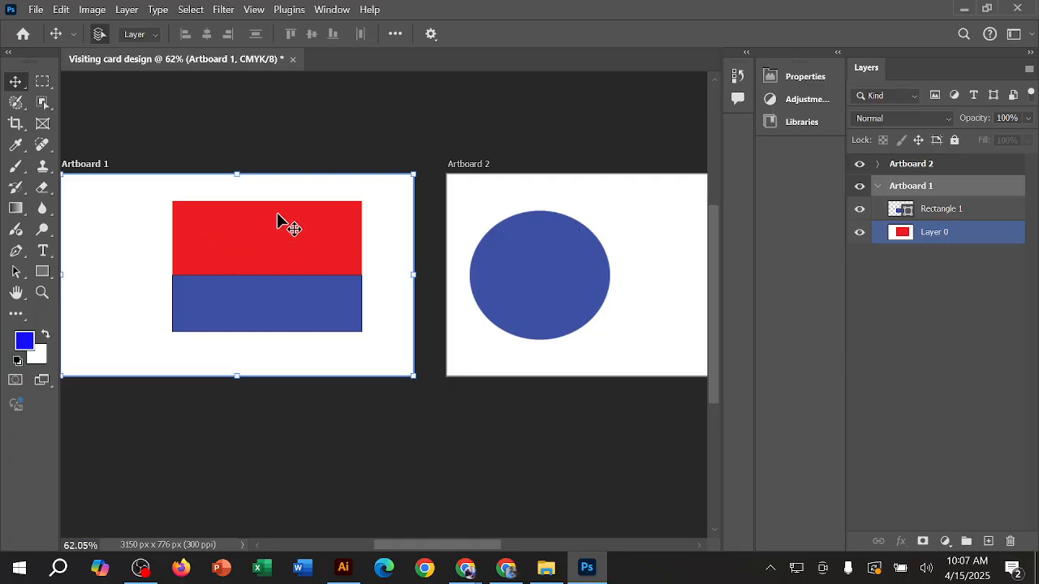
Step: Switch to Chrome and replace the Google search for visiting cards with a search for "national flag"
click(505, 568)
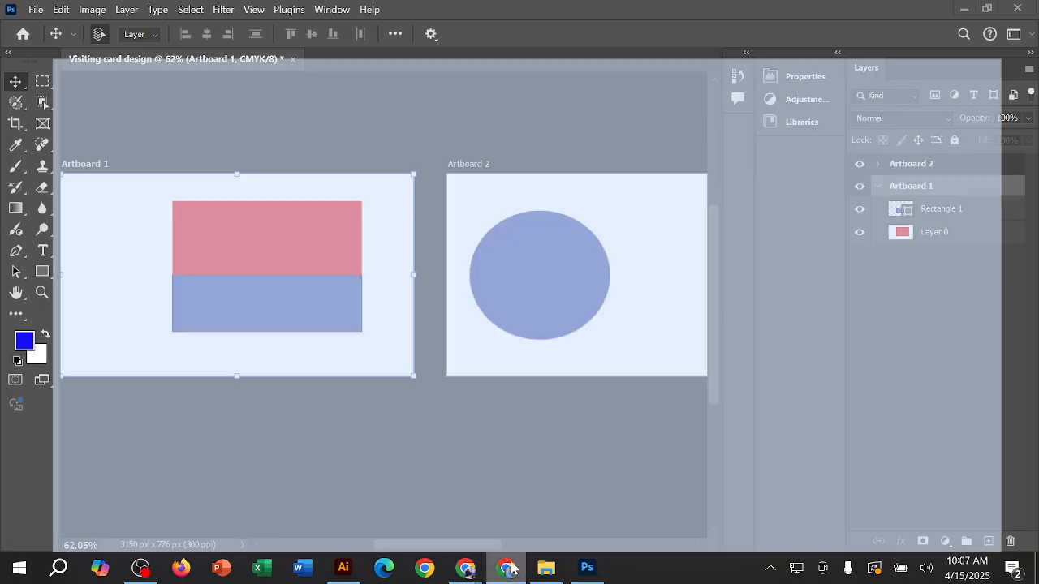
click(482, 52)
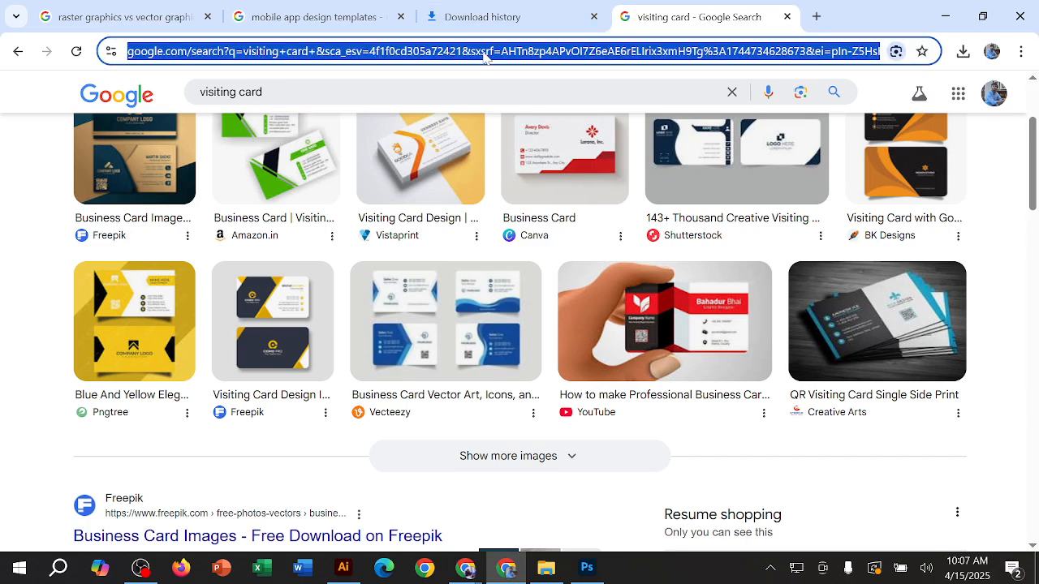
click(475, 91)
drag(263, 91, 193, 105)
text(nas)
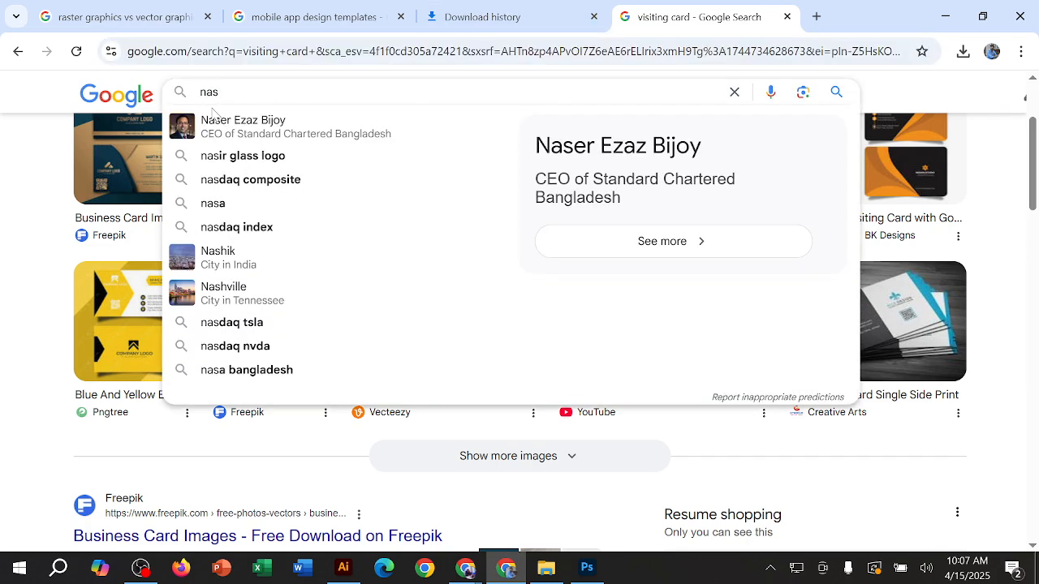
key(BackSpace)
text(tio)
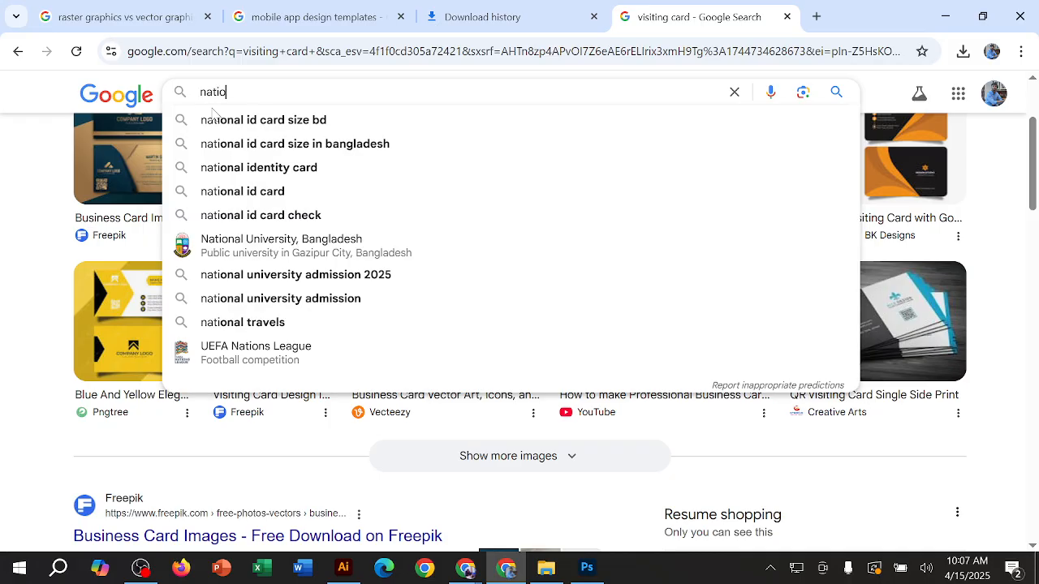
text(nal flag)
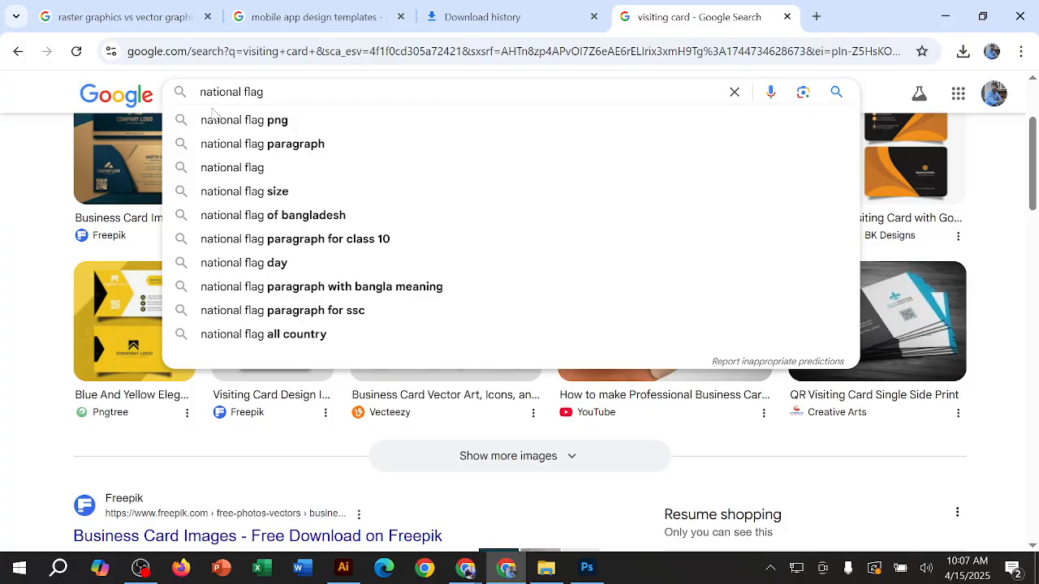
key(Return)
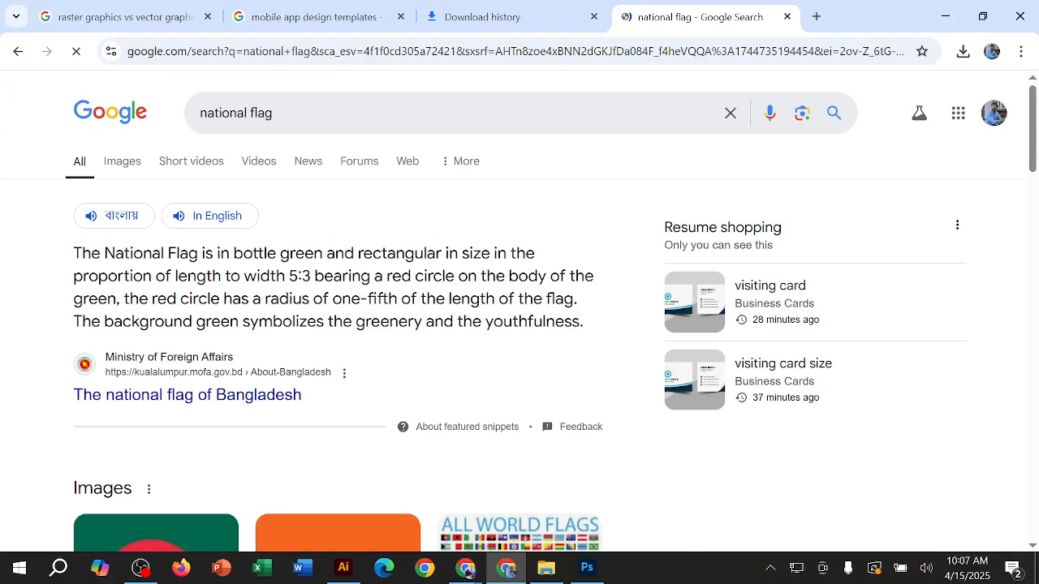
Step: Browse the national flag image results, preview the Wikipedia Flag of India image, and return to Photoshop
scroll(519, 324, down, 1)
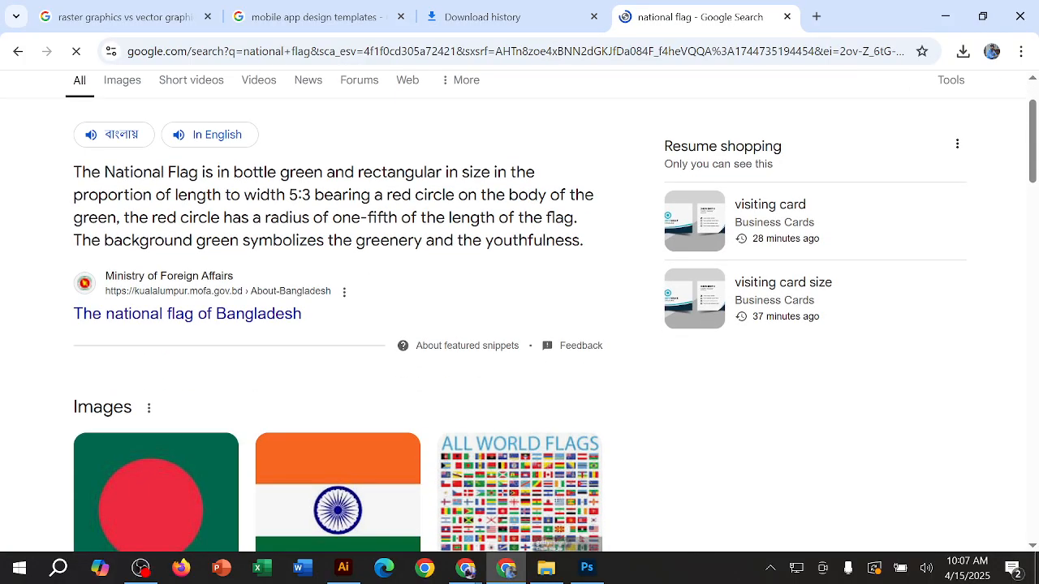
click(122, 81)
scroll(698, 304, down, 3)
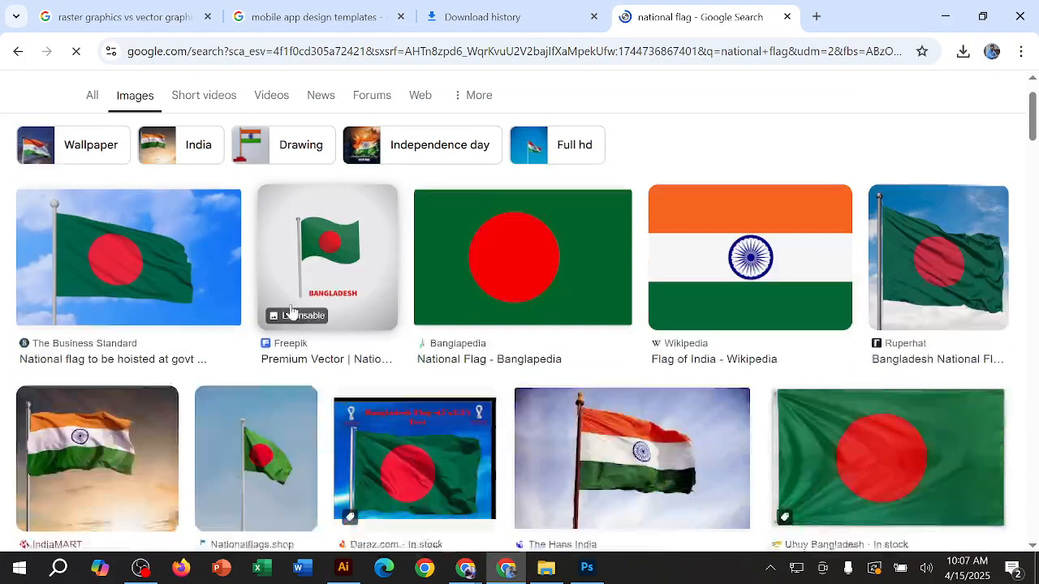
scroll(698, 303, up, 3)
scroll(615, 333, down, 2)
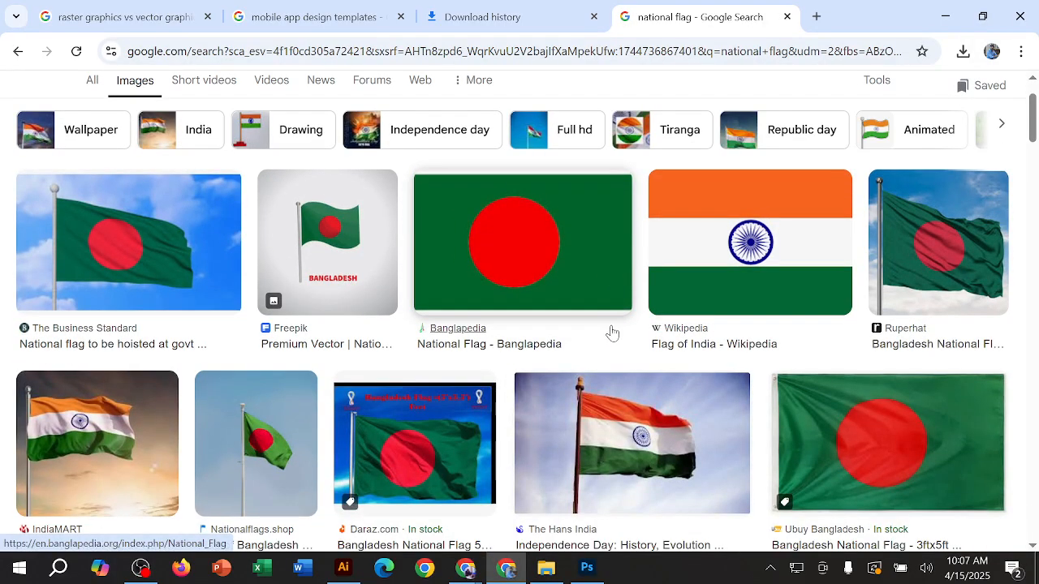
scroll(614, 333, down, 1)
scroll(609, 352, up, 3)
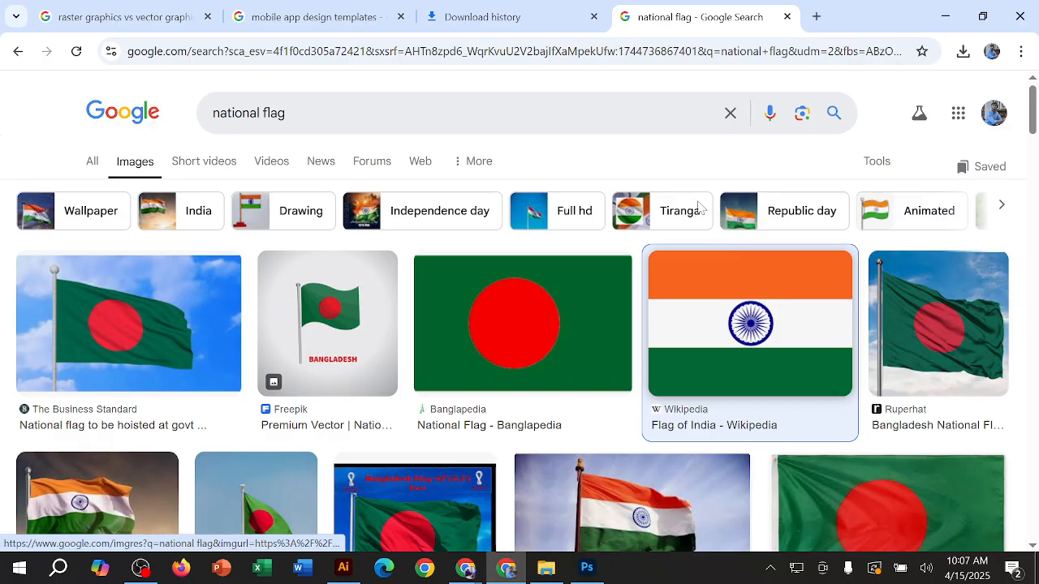
click(704, 316)
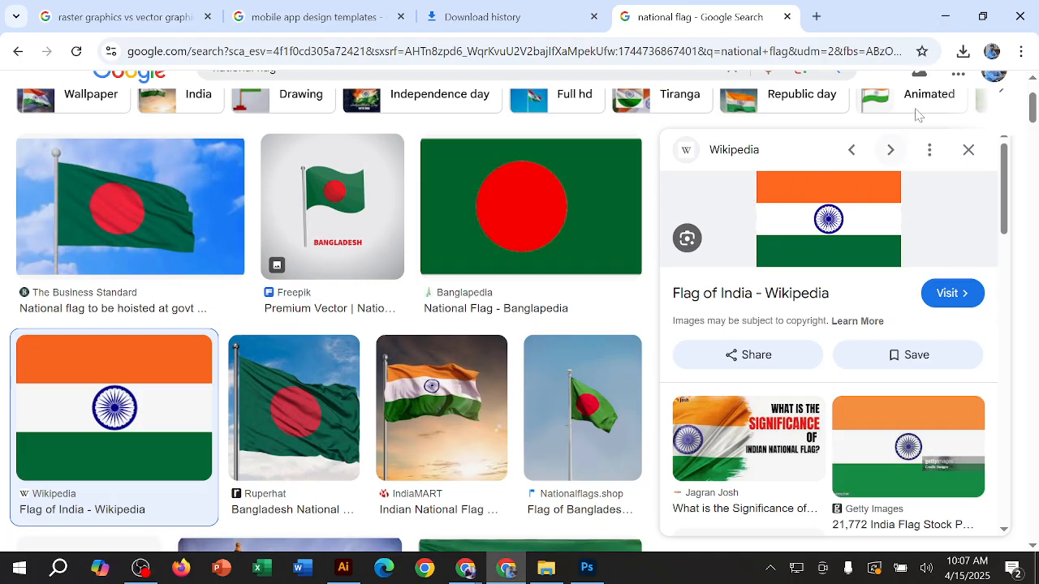
click(945, 17)
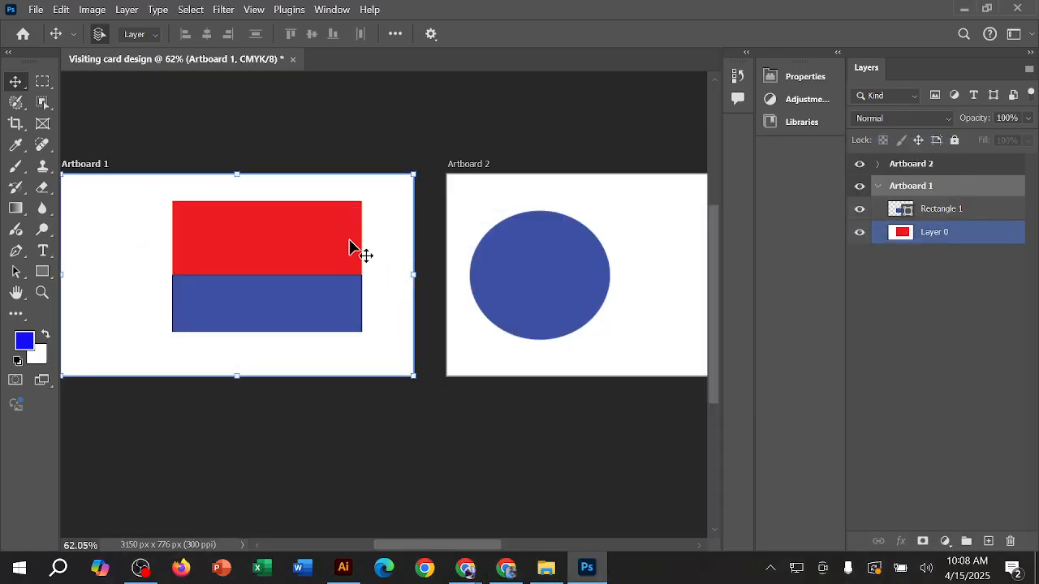
Step: Shift the red rectangle's layer on Artboard 1, delete it together with the blue rectangle shape, and deselect the artboard
drag(147, 183, 162, 216)
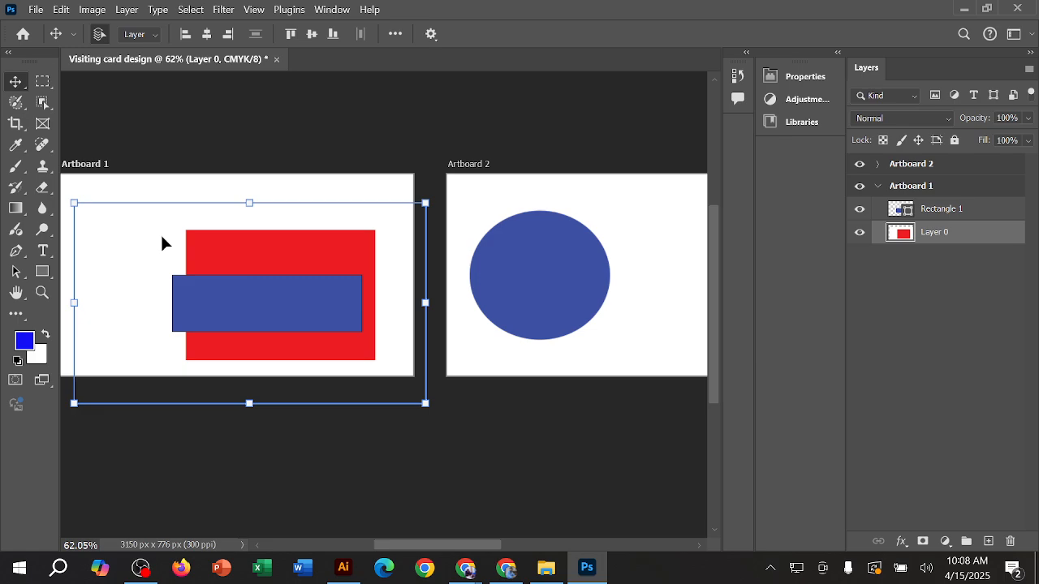
drag(299, 267, 272, 233)
key(Delete)
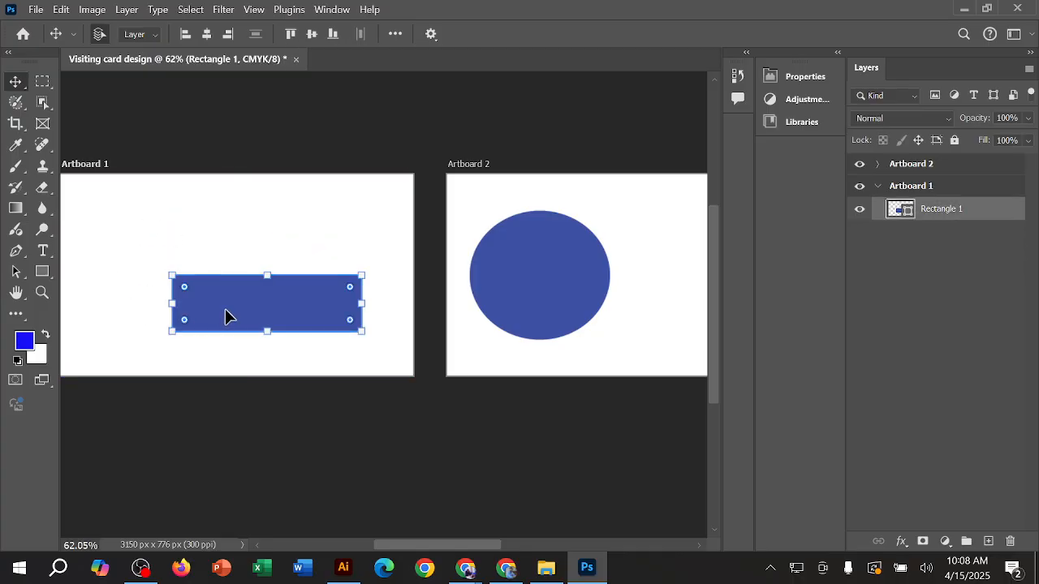
key(Delete)
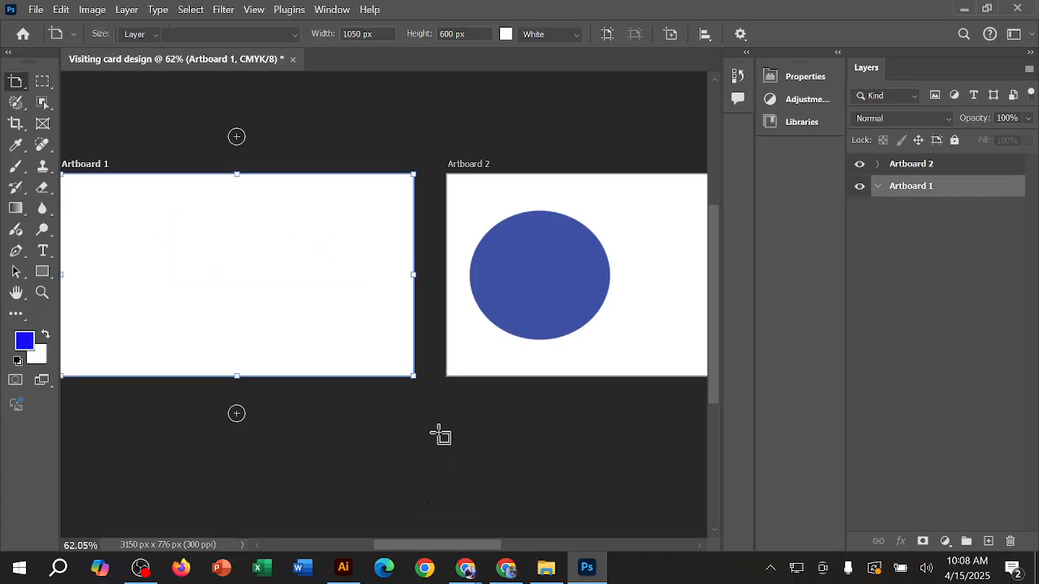
key(v)
drag(429, 504, 112, 178)
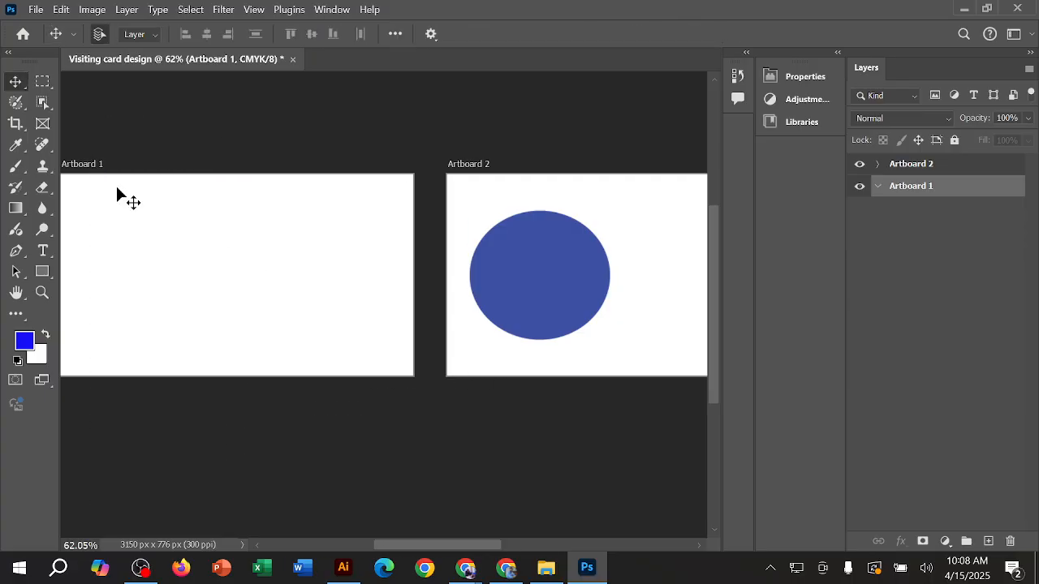
Step: Draw a blue rectangle of about 806 × 438 px across most of the empty Artboard 1 with the Rectangle tool
click(43, 271)
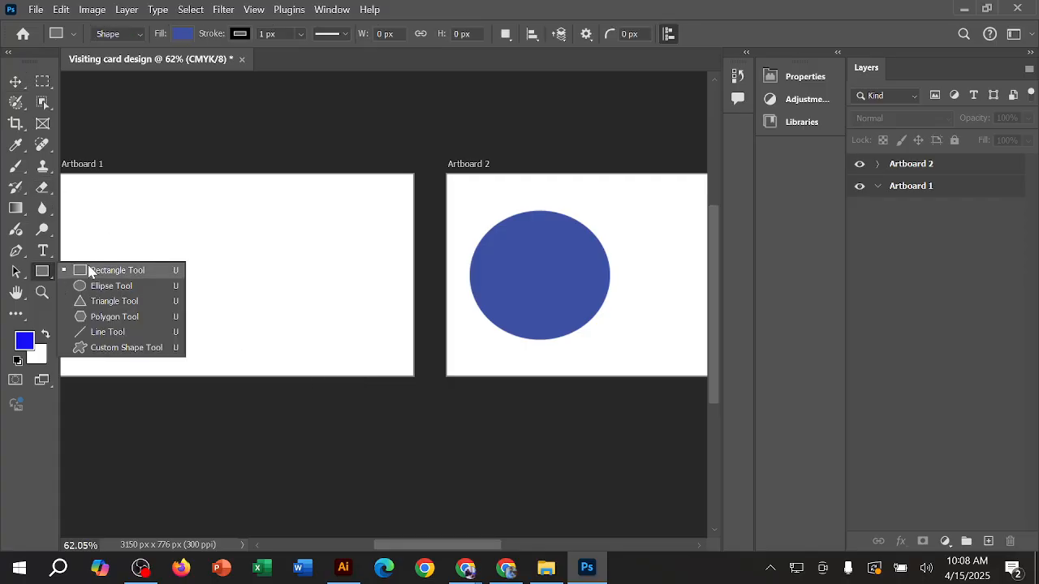
click(112, 272)
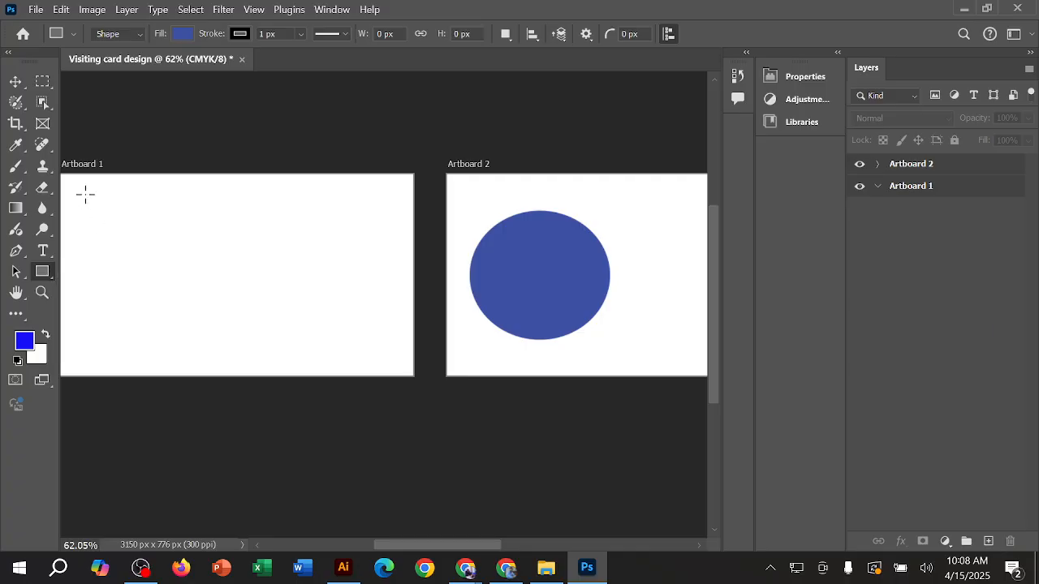
drag(90, 196, 358, 341)
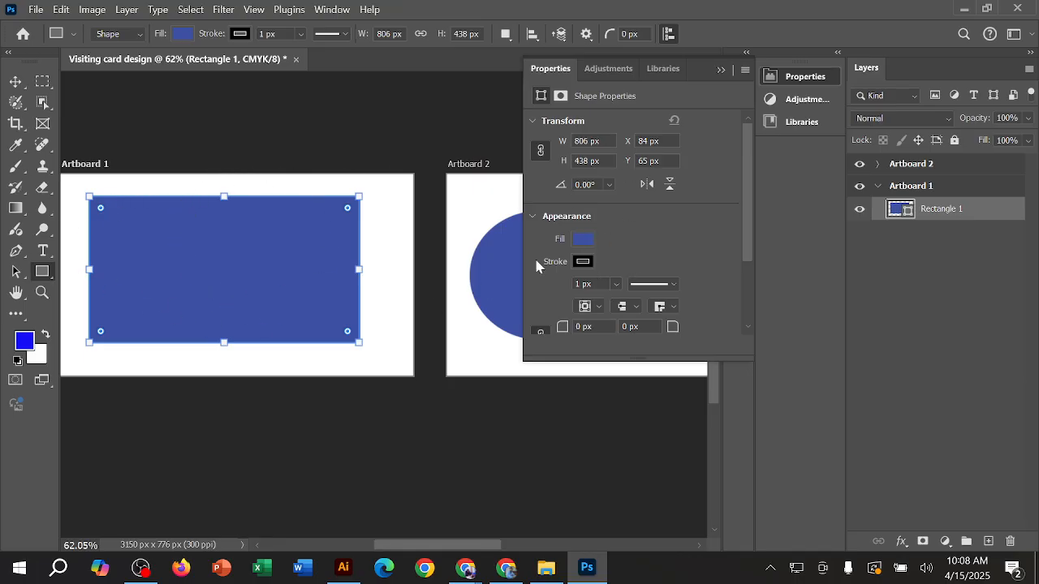
click(721, 70)
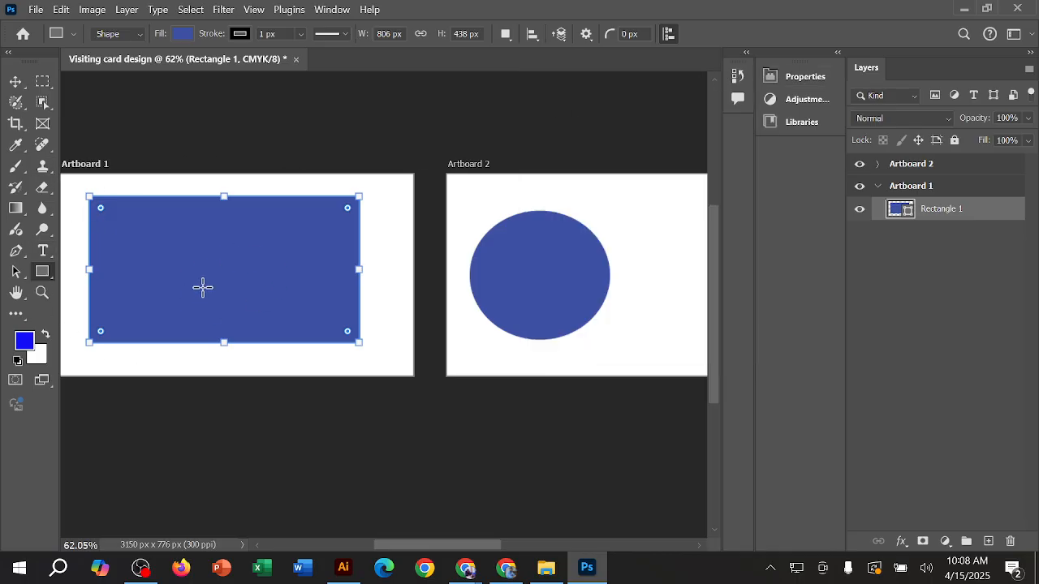
Step: Set the foreground color to green #12a60e and fill the large blue rectangle on Artboard 1 with it
click(24, 341)
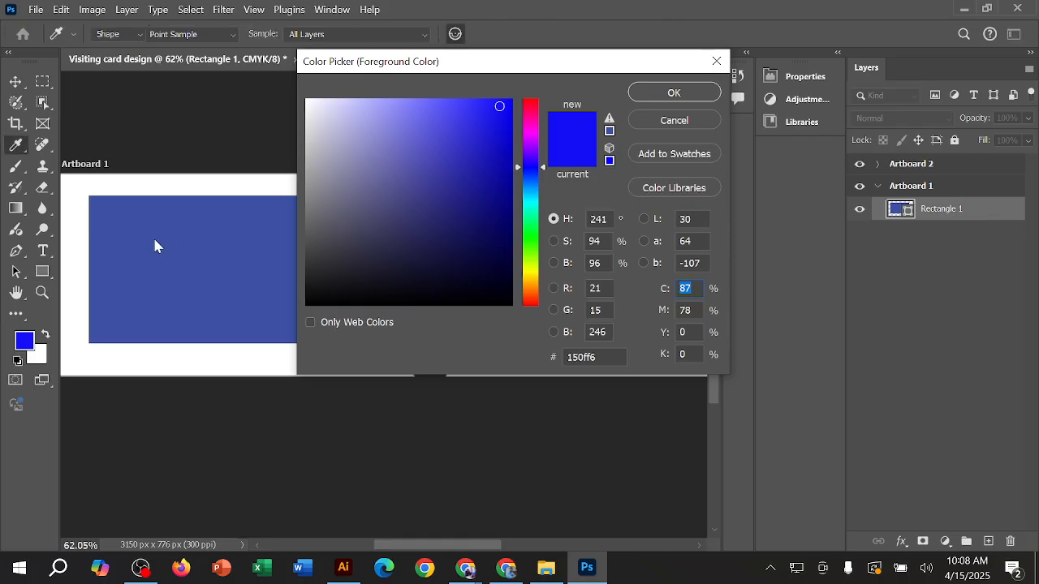
key(Escape)
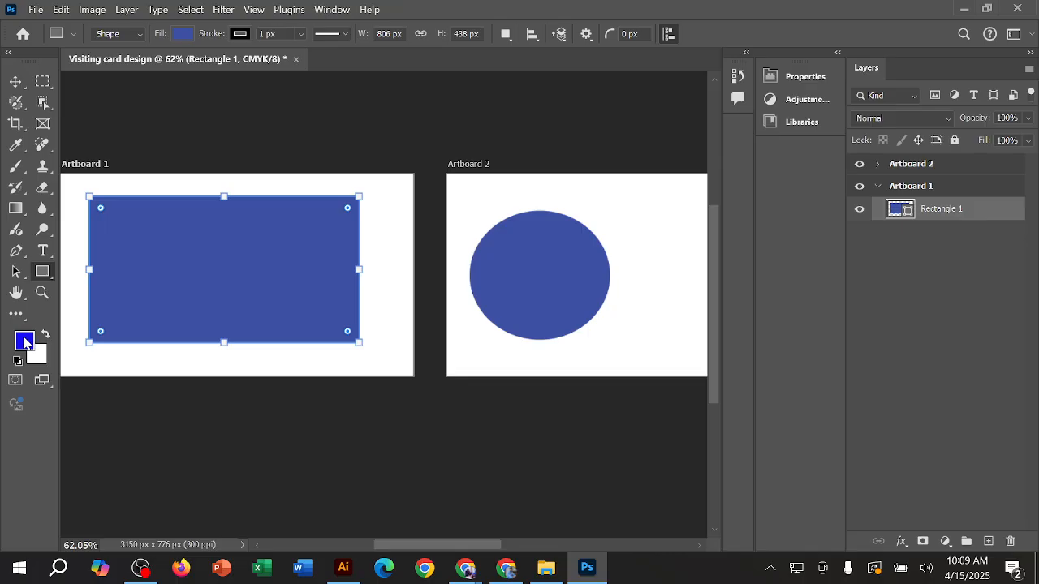
click(25, 342)
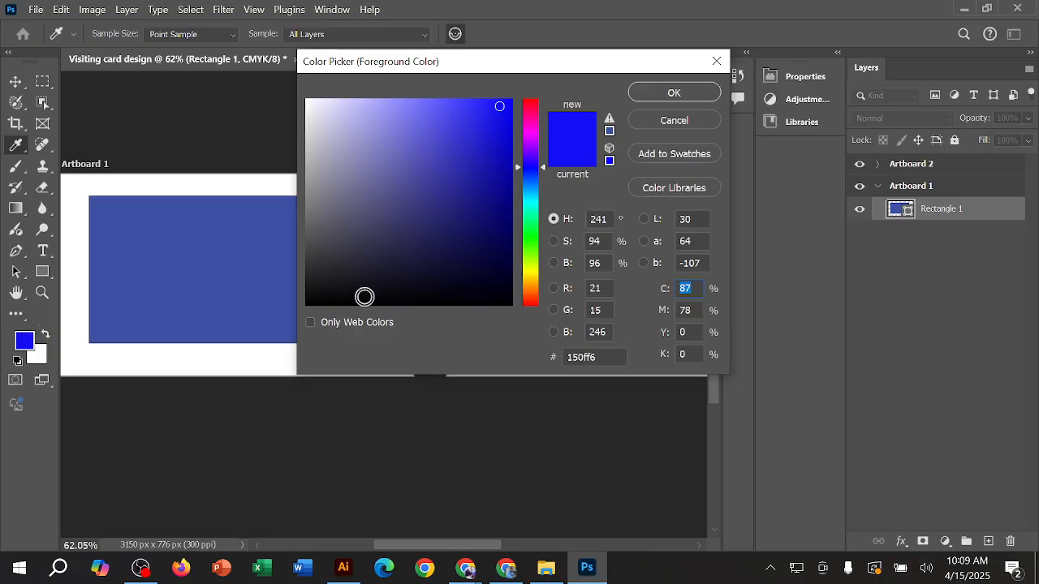
click(531, 169)
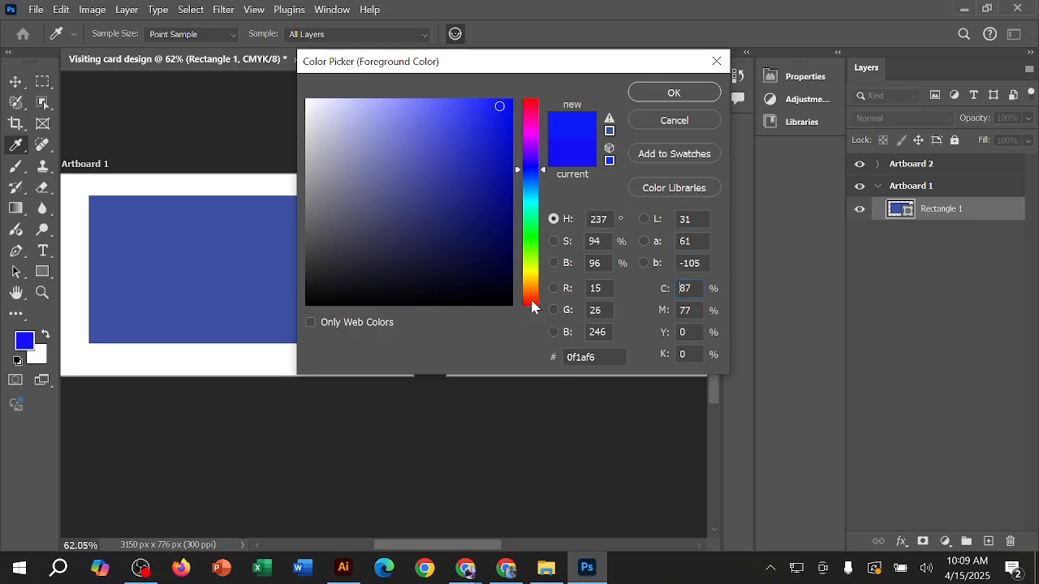
click(531, 239)
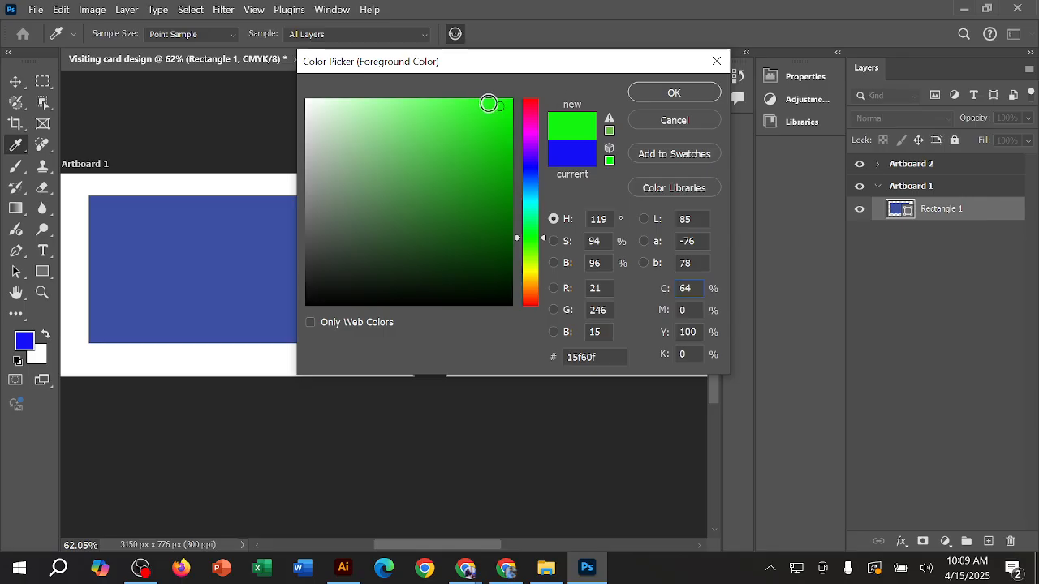
mouse_move(489, 104)
mouse_down()
mouse_move(415, 213)
mouse_move(411, 281)
mouse_move(422, 213)
mouse_move(413, 99)
mouse_move(388, 95)
mouse_move(512, 100)
mouse_move(504, 108)
mouse_up()
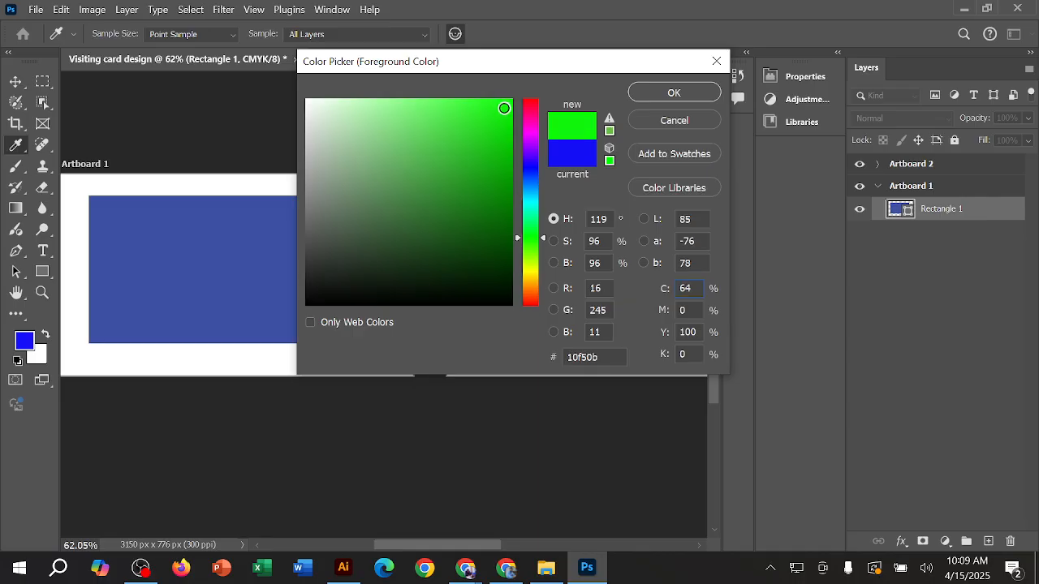
drag(490, 187, 495, 172)
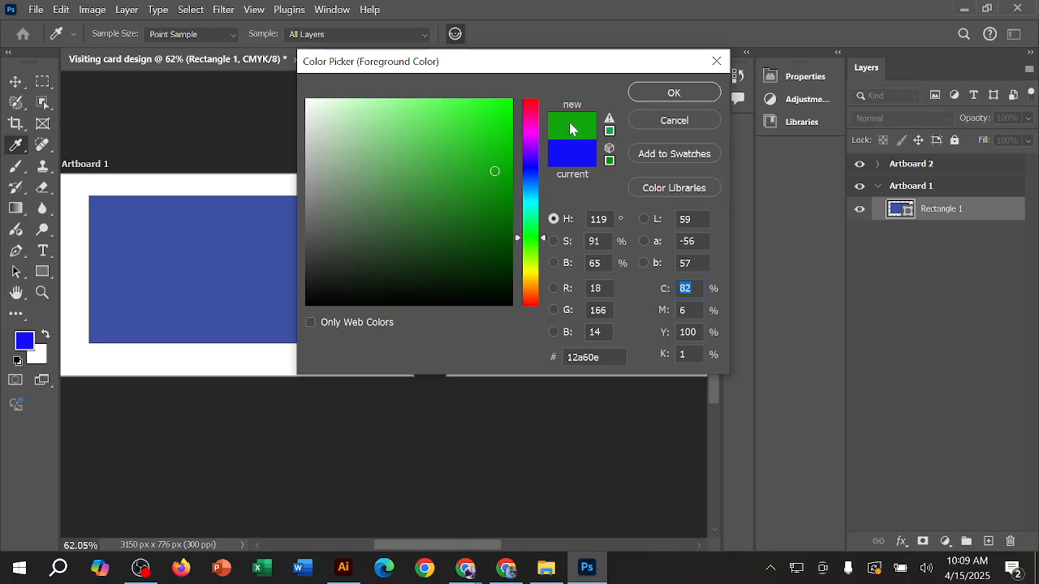
click(684, 96)
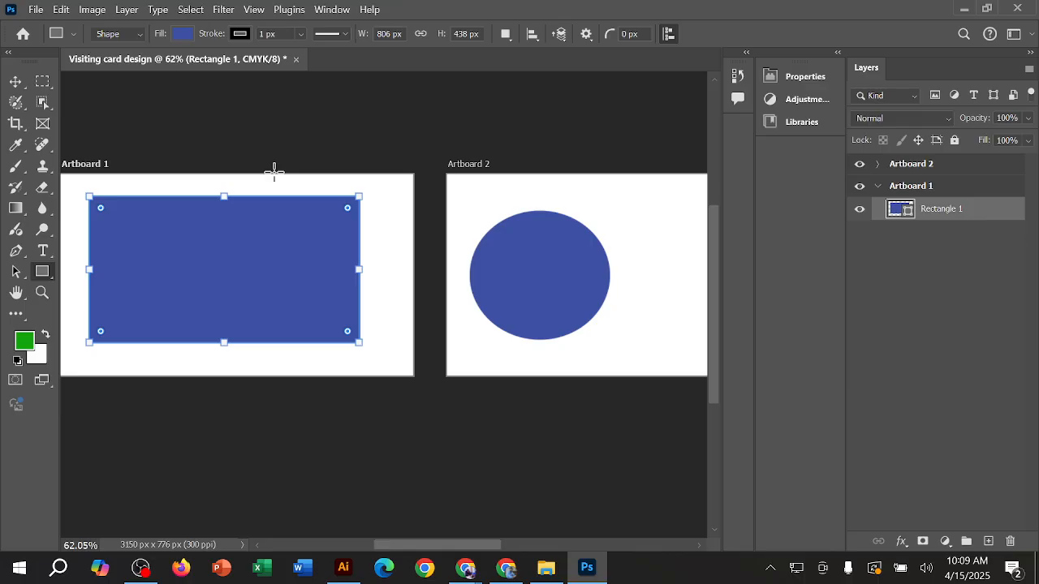
key(alt+BackSpace)
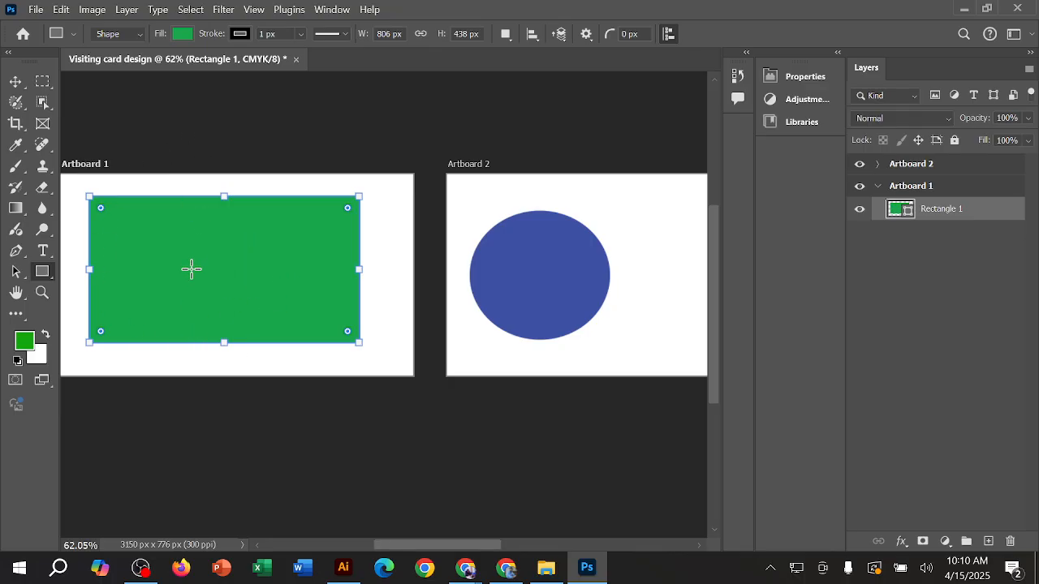
Step: Draw an ellipse of about 264 × 210 px in the middle of the green rectangle with the Ellipse tool
right_click(44, 274)
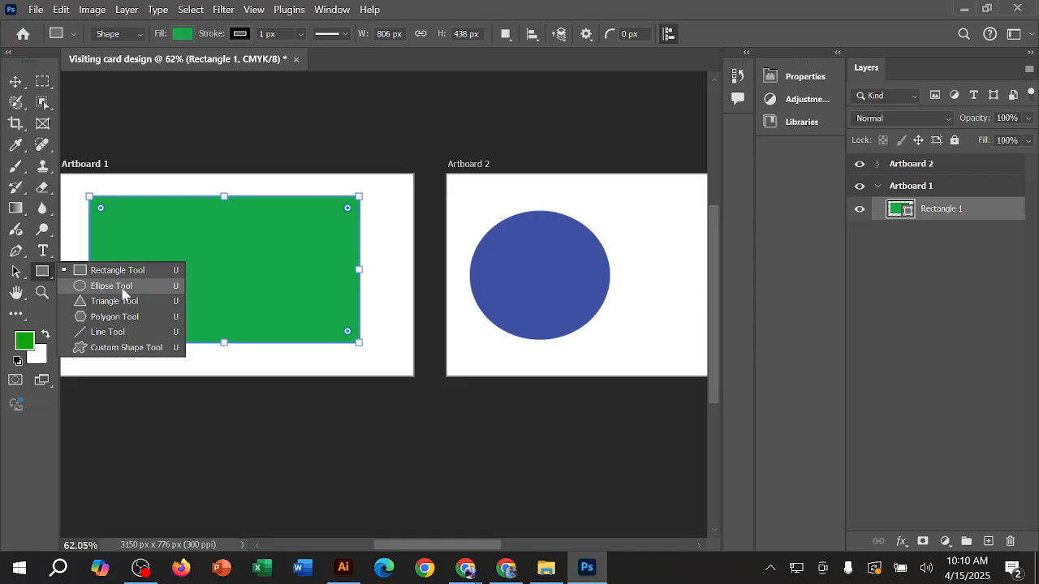
key(Escape)
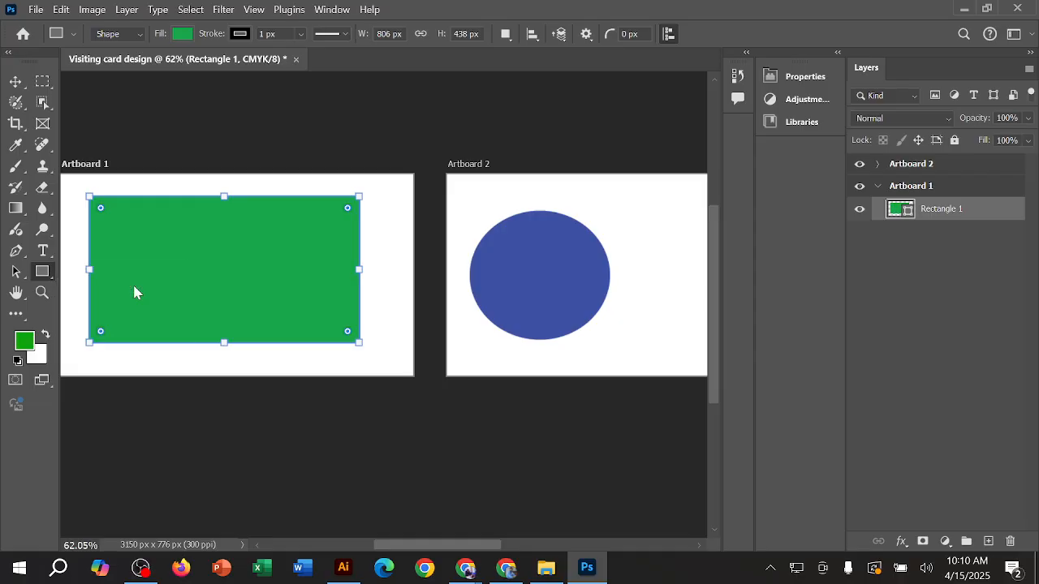
key(shift+u)
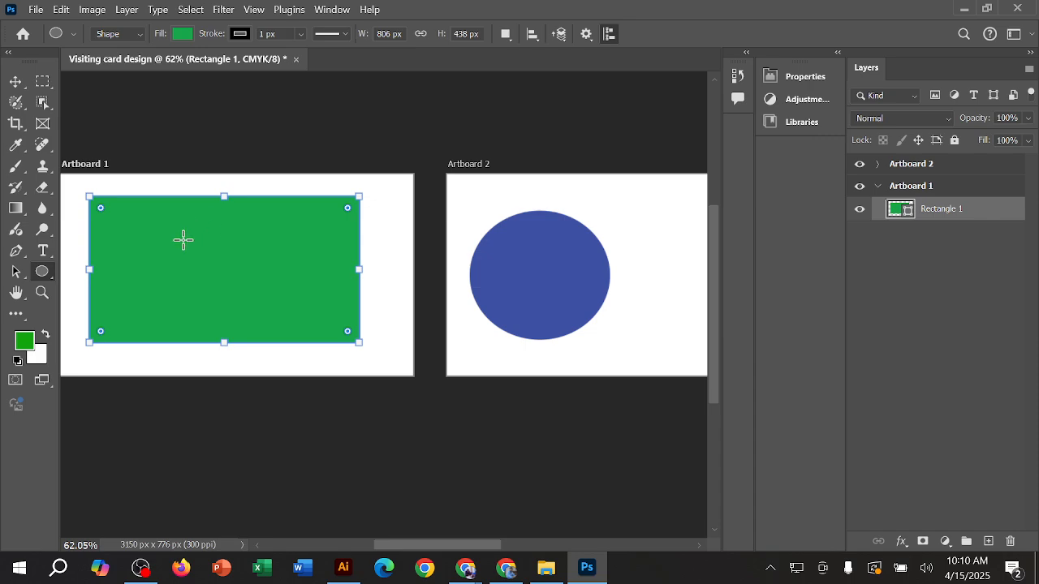
drag(176, 237, 265, 306)
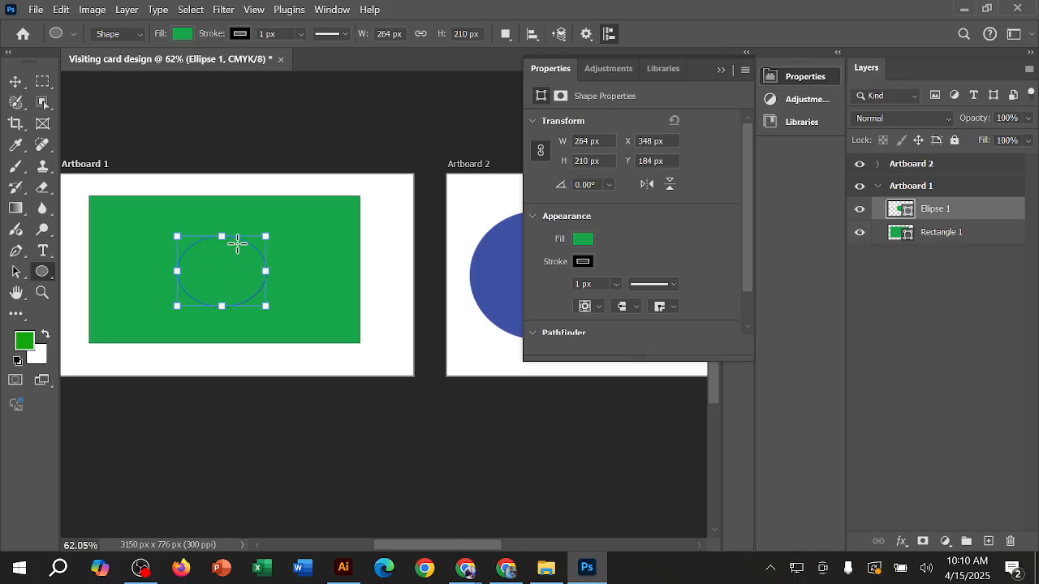
click(26, 340)
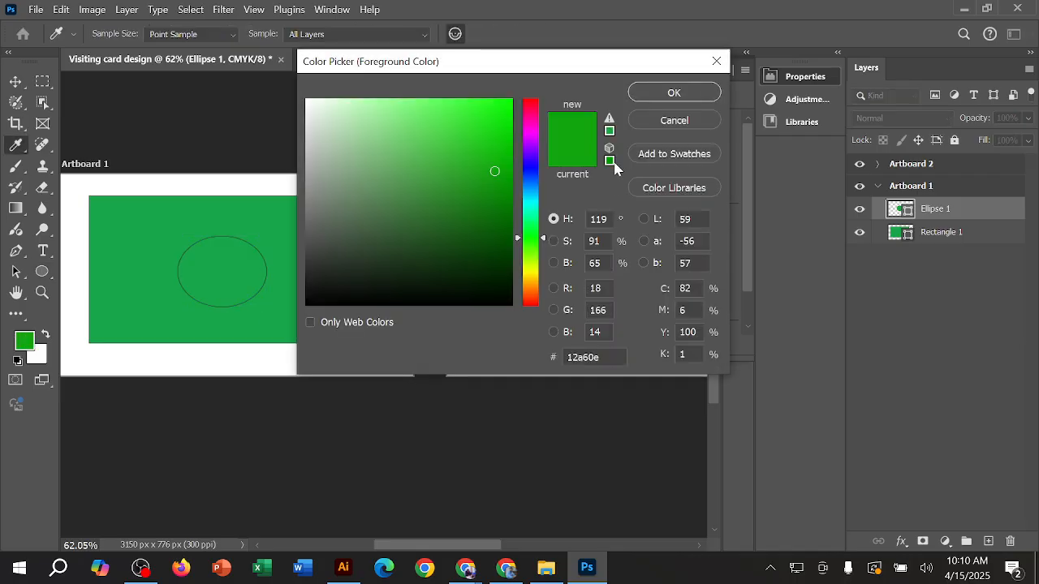
click(716, 62)
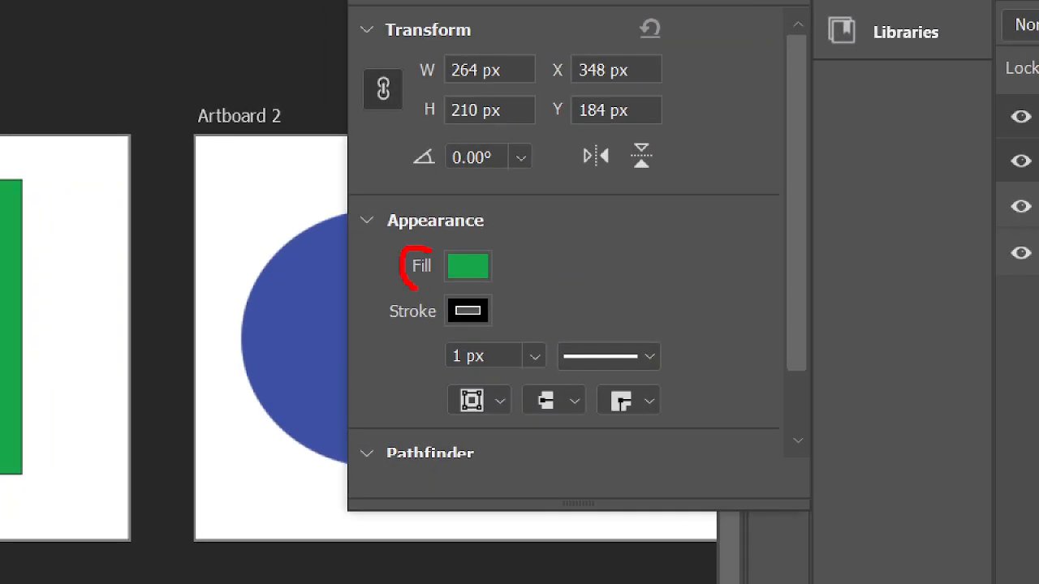
mouse_move(416, 287)
mouse_down()
mouse_move(519, 283)
mouse_move(509, 244)
mouse_move(413, 266)
mouse_move(388, 297)
mouse_move(392, 332)
mouse_move(498, 332)
mouse_move(532, 311)
mouse_move(510, 287)
mouse_up()
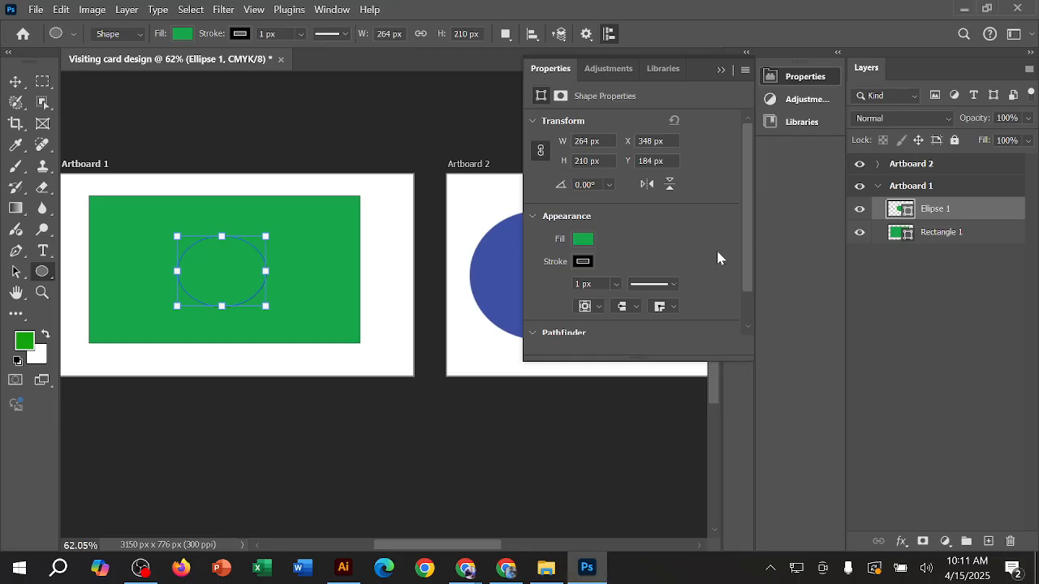
click(590, 241)
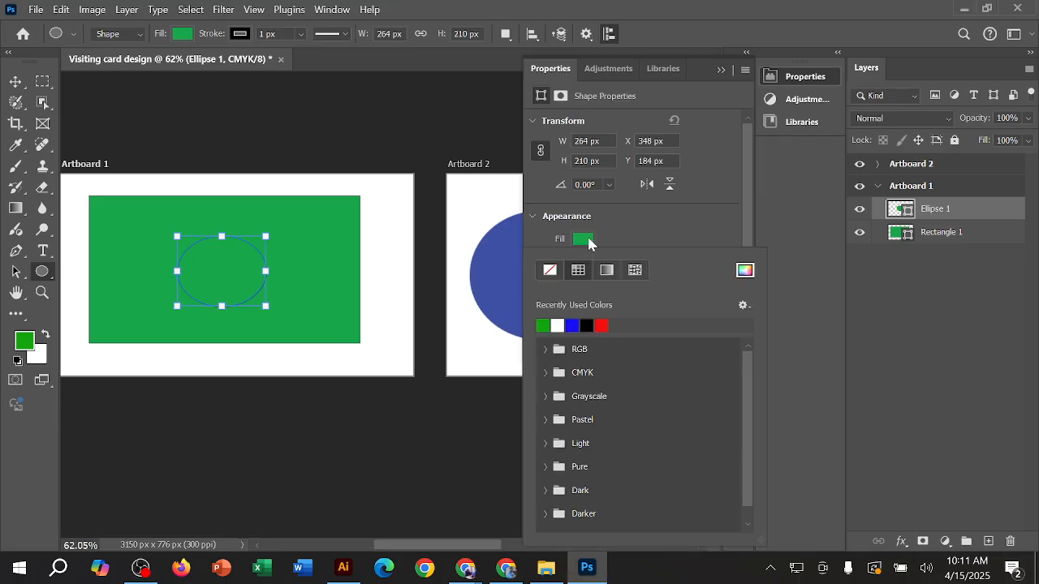
click(589, 242)
click(590, 241)
click(648, 236)
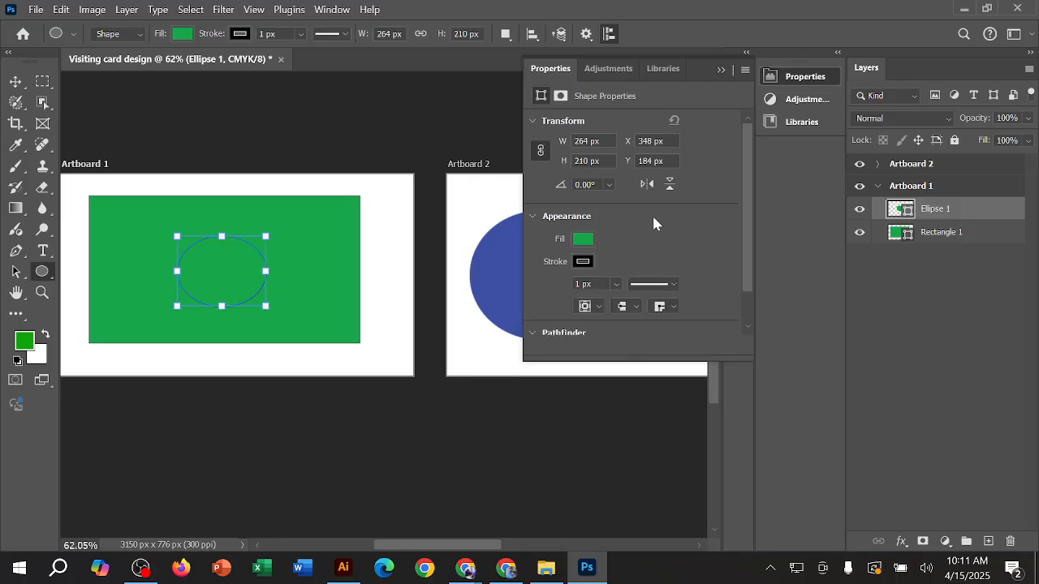
Step: Set the foreground color to a bright red, about #e41c12, and fill the ellipse on the green rectangle with it
click(29, 344)
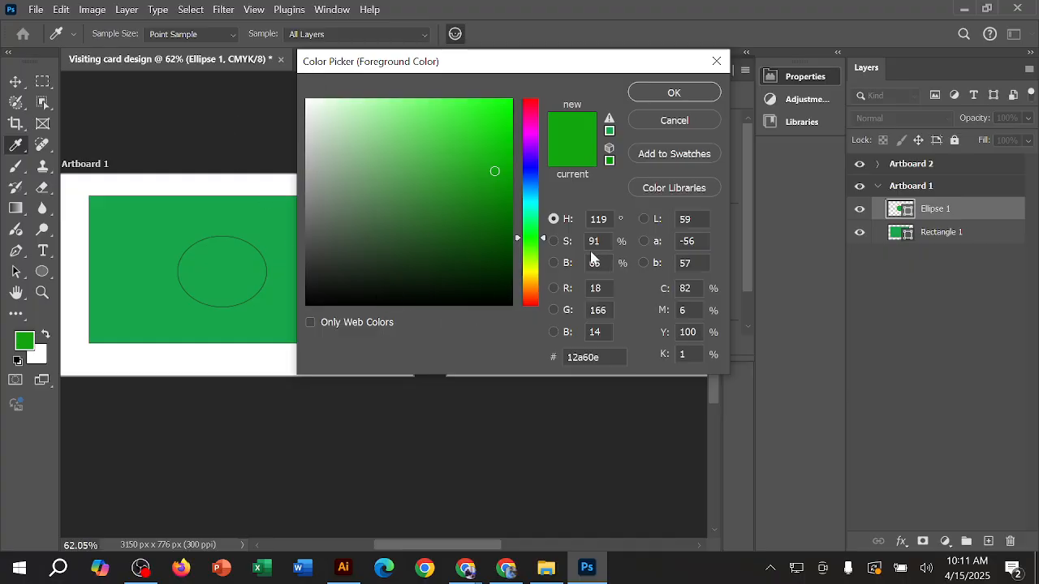
click(535, 304)
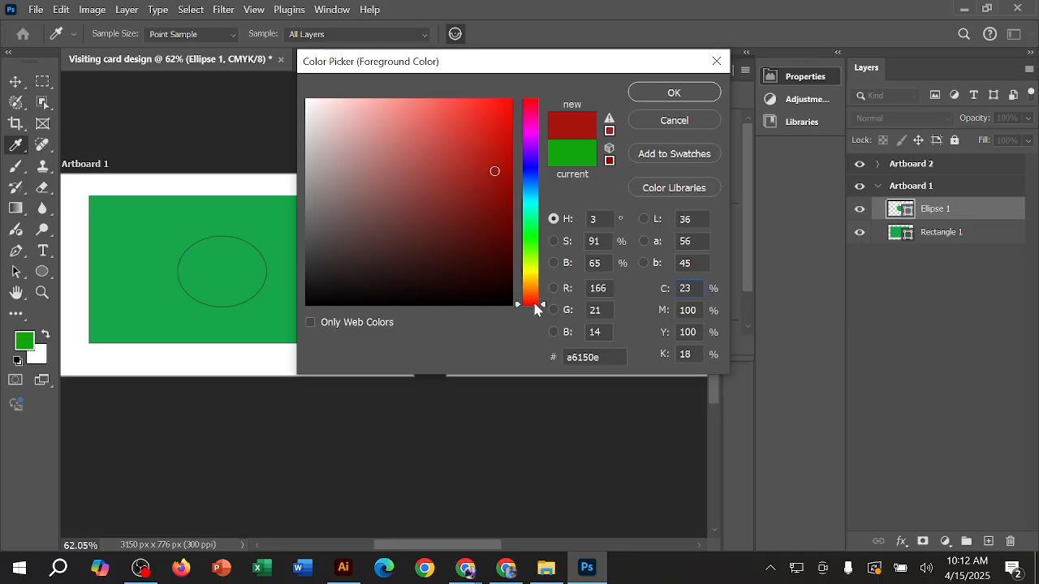
drag(489, 174, 492, 178)
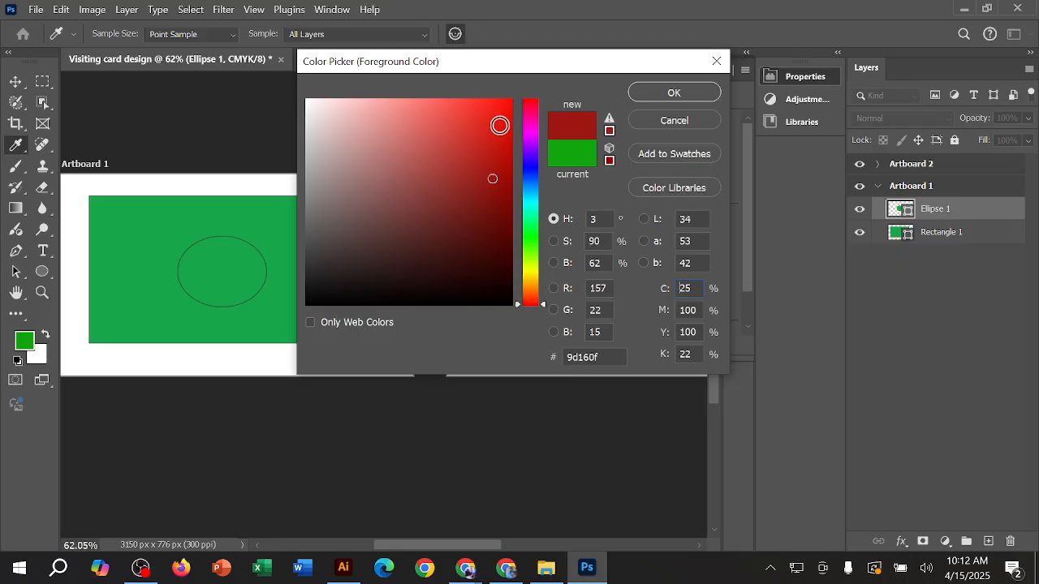
click(504, 104)
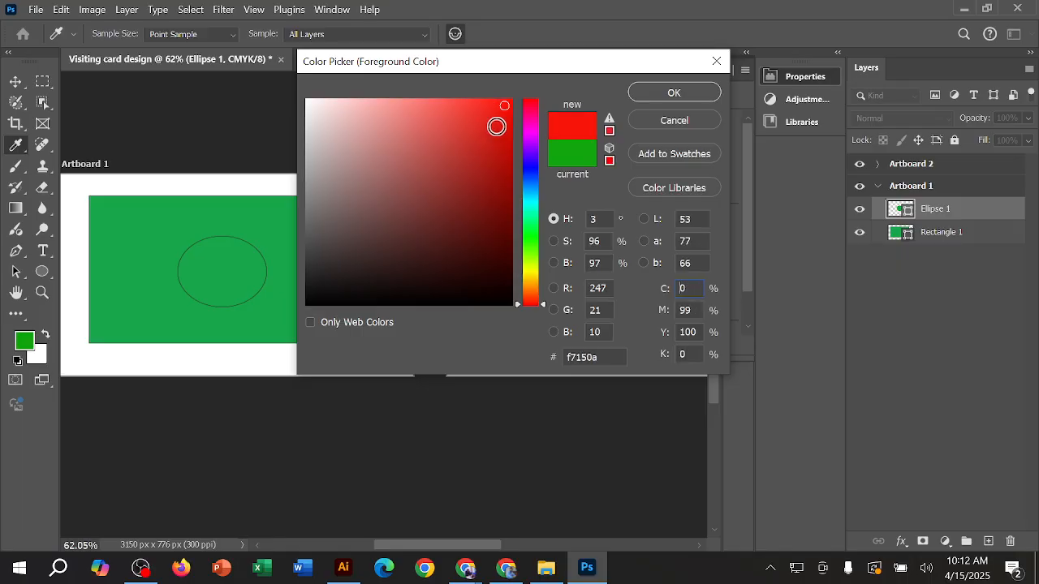
click(496, 120)
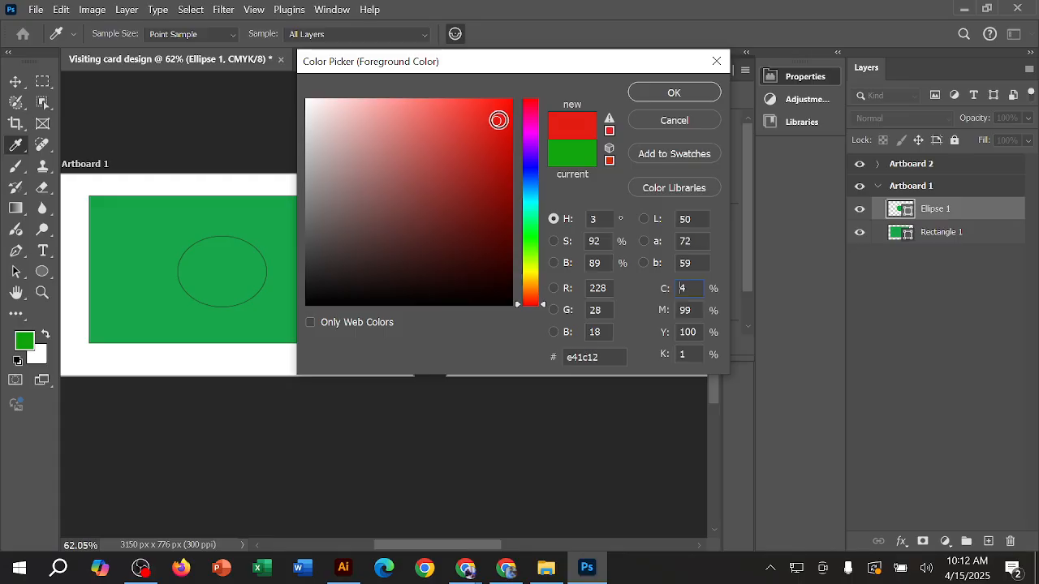
click(671, 93)
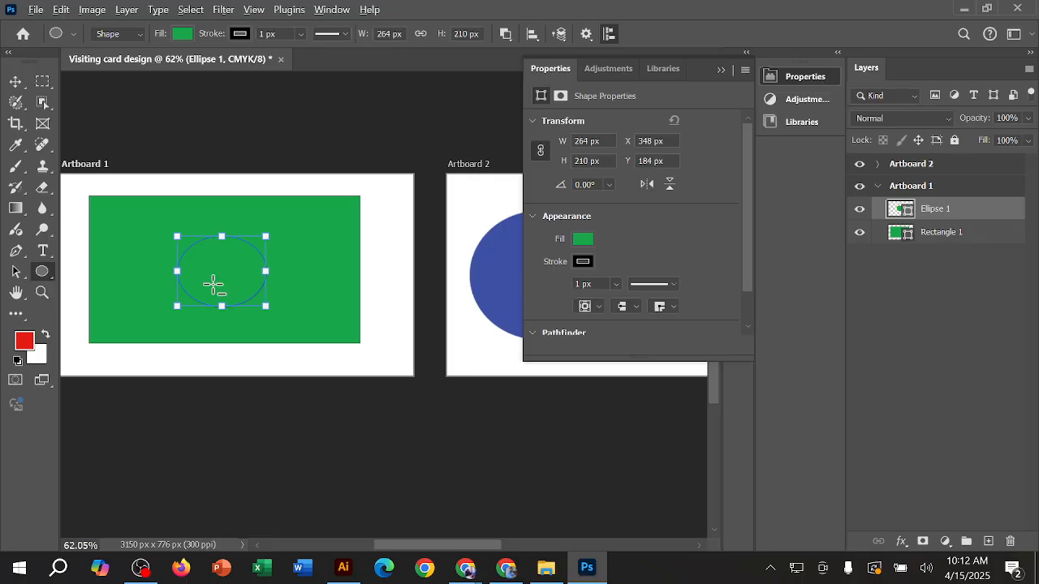
key(alt+BackSpace)
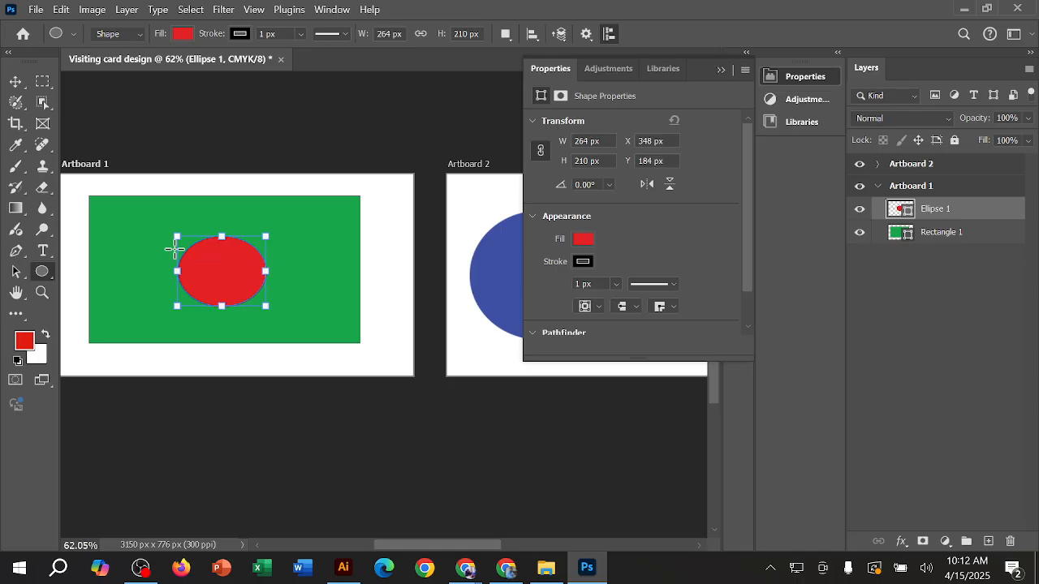
Step: Deselect the ellipse with the Move tool and examine its edge against the green rectangle up close
click(15, 82)
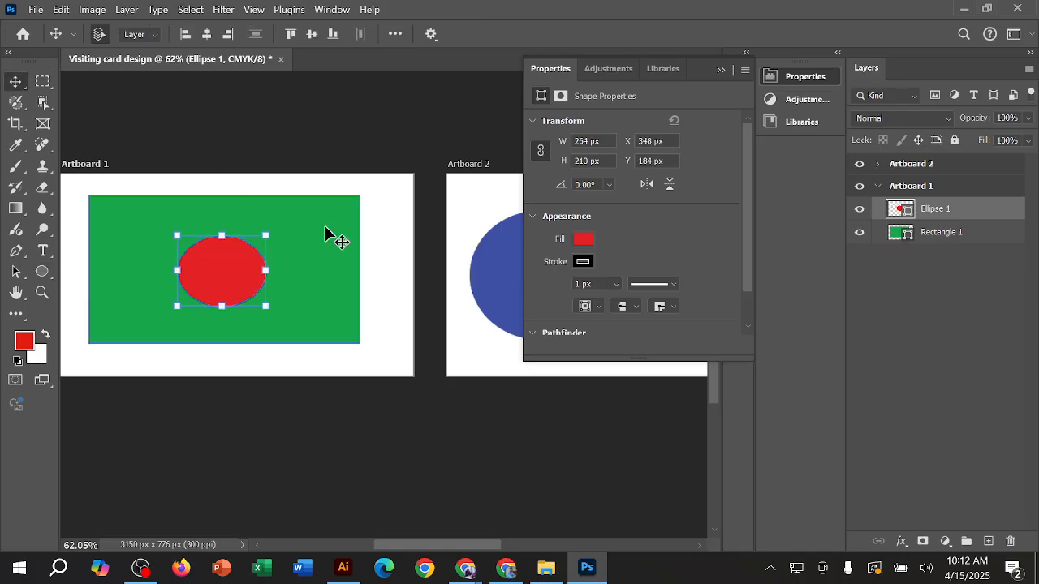
click(343, 144)
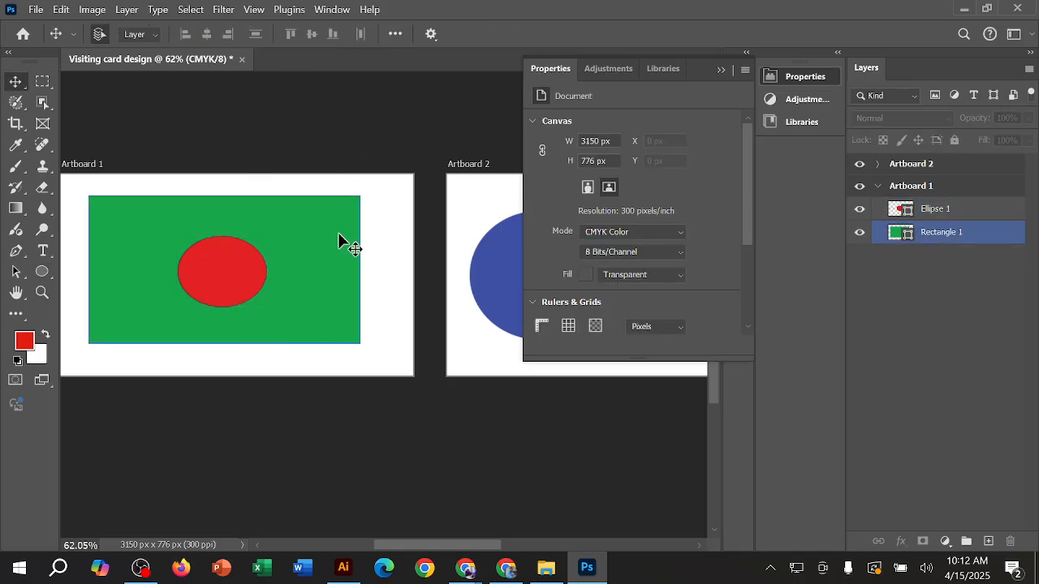
click(199, 273)
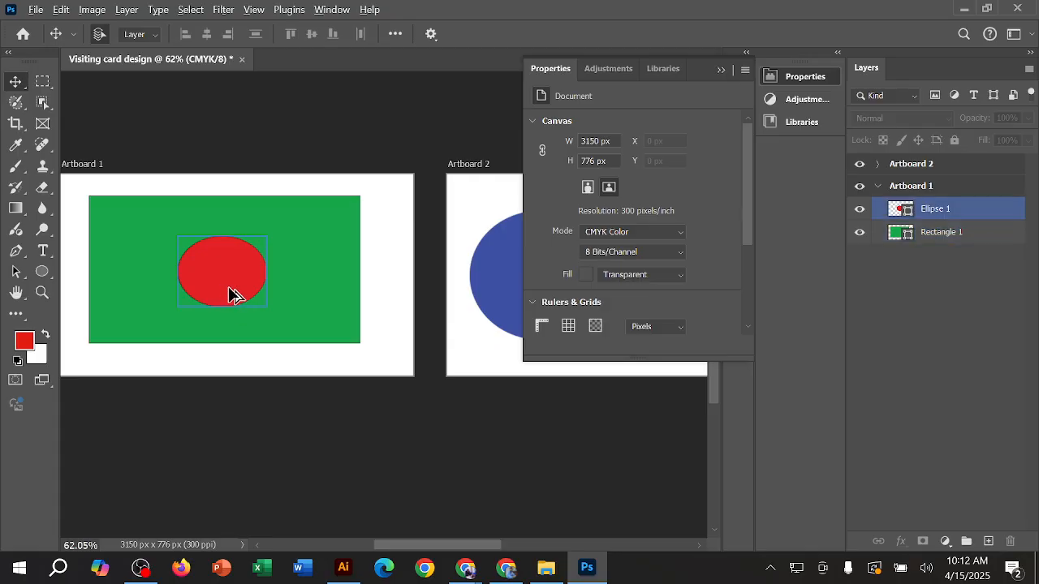
scroll(229, 288, up, 13)
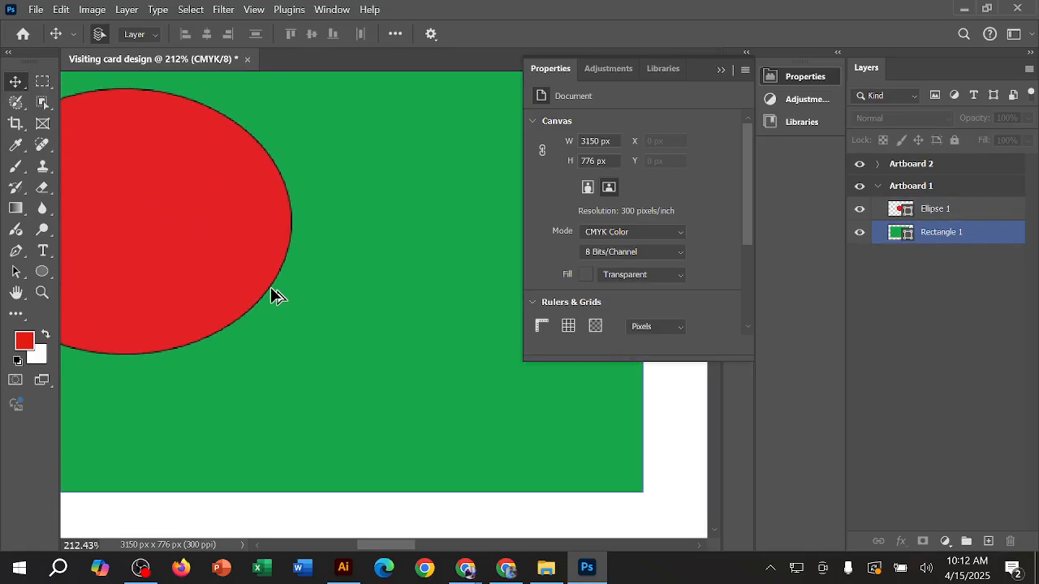
scroll(272, 290, up, 3)
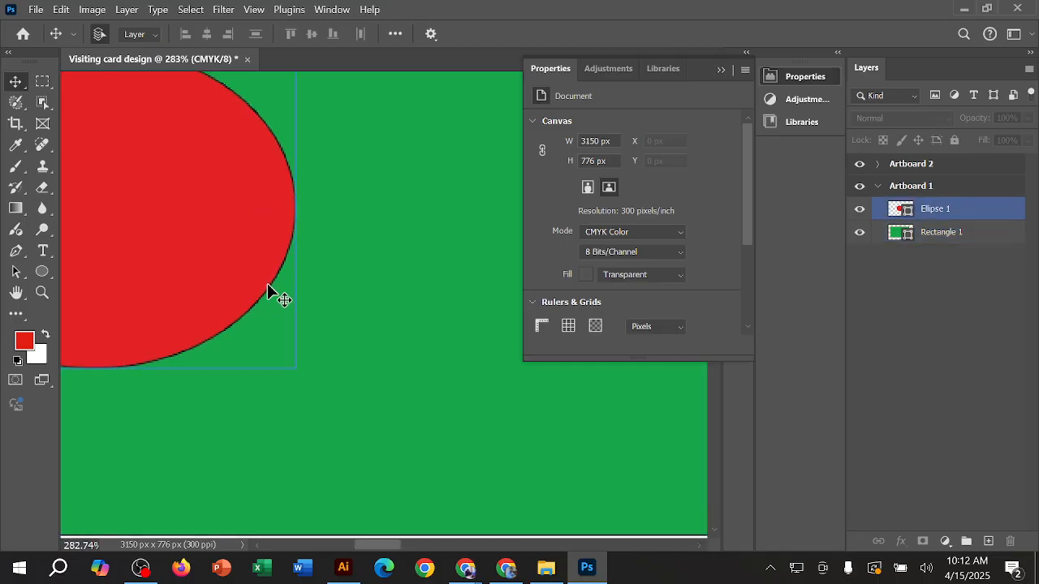
scroll(274, 292, down, 10)
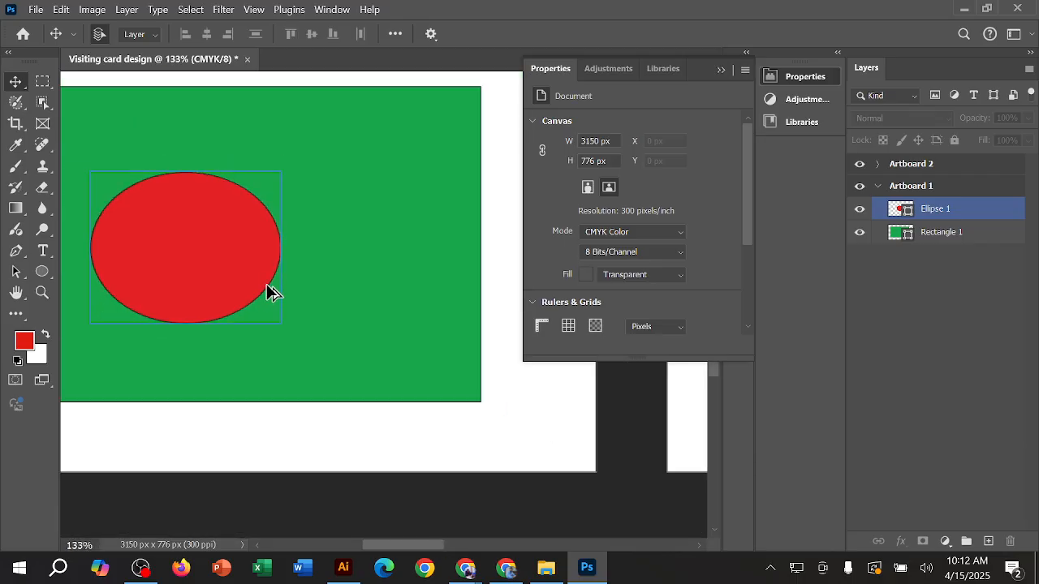
drag(255, 93, 399, 138)
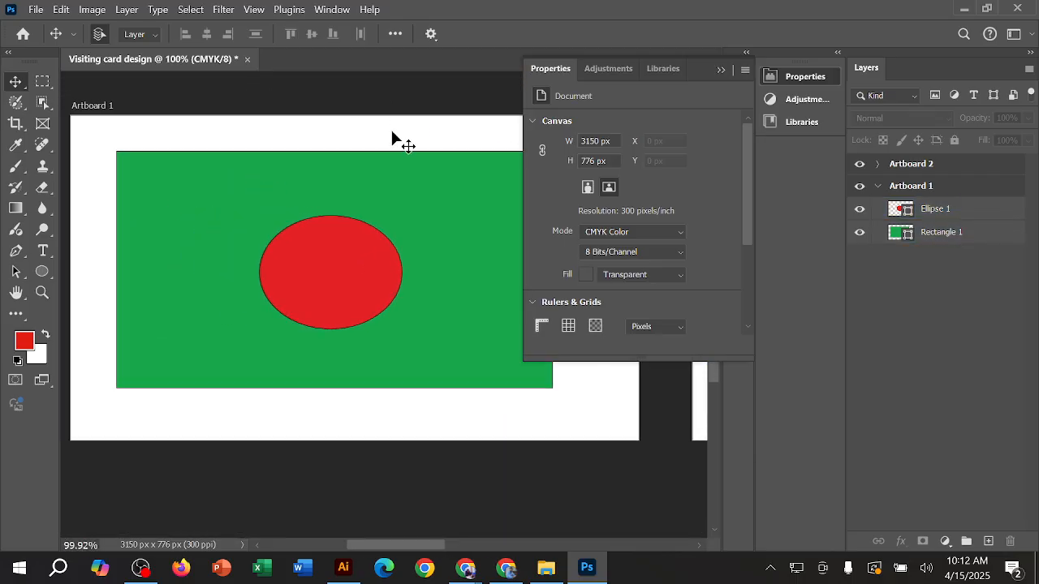
Step: Remove the stroke from the red ellipse on Artboard 1 by setting its stroke to No Color
click(368, 268)
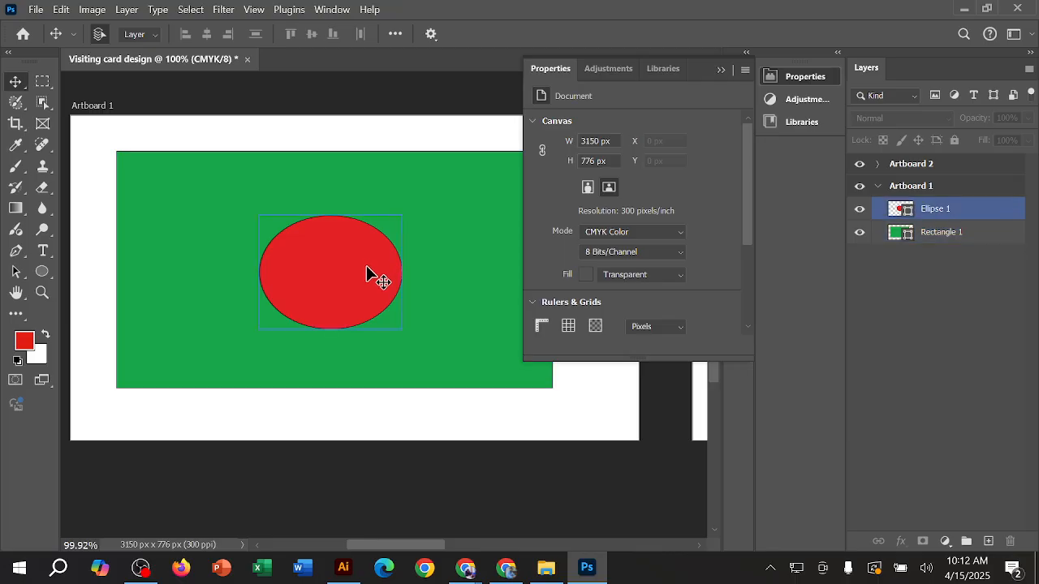
click(358, 270)
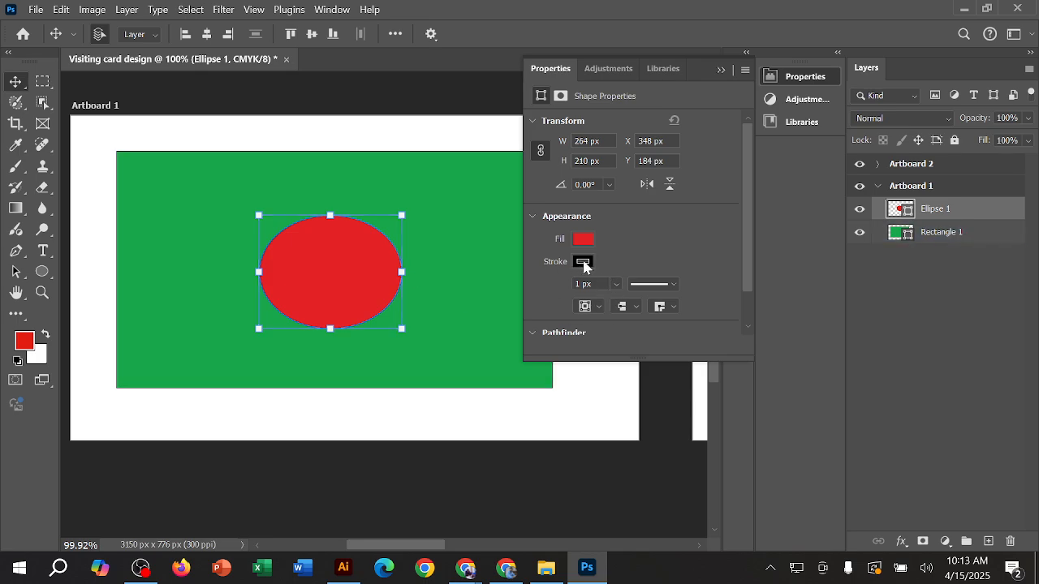
click(583, 262)
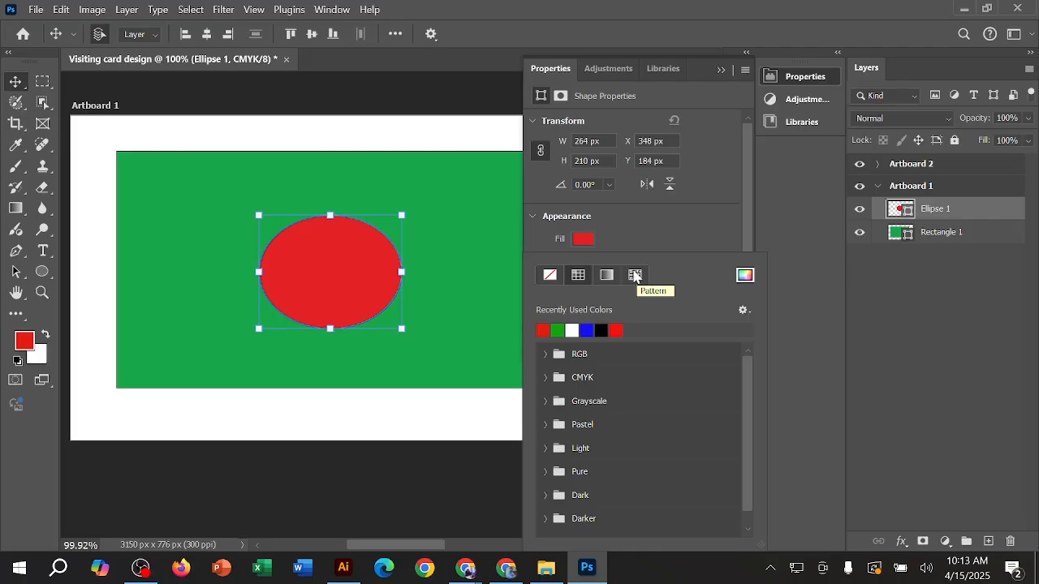
click(551, 278)
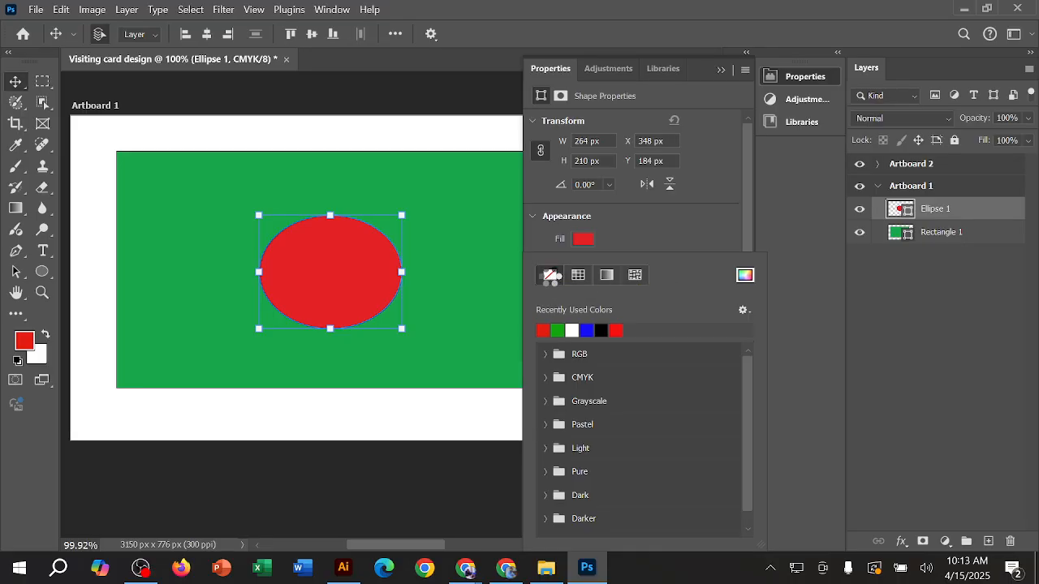
click(719, 69)
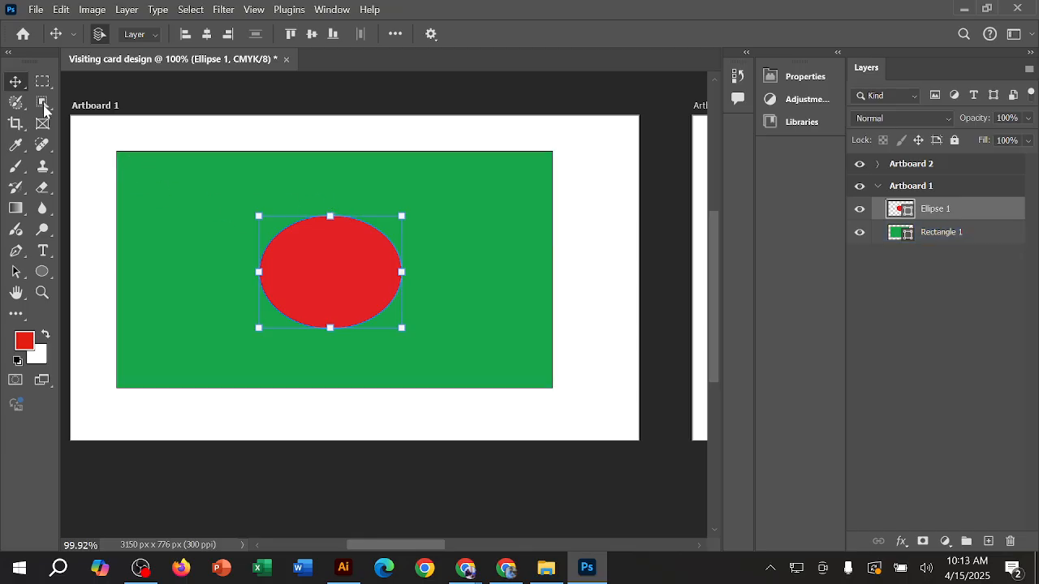
Step: Select the green rectangle and examine the red ellipse's borderless edge against it at pixel level
click(201, 192)
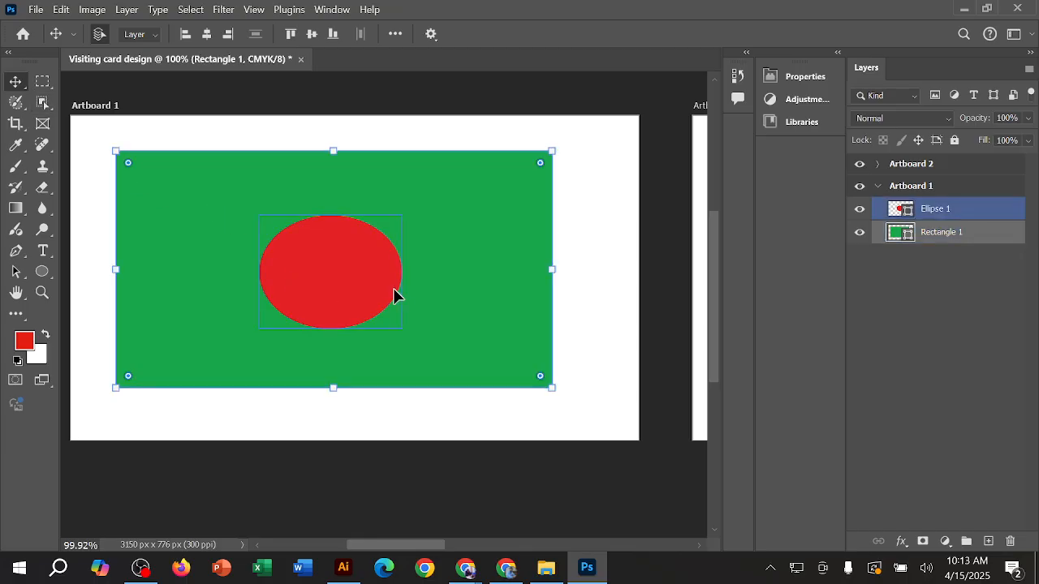
alt+scroll(396, 296, up, 8)
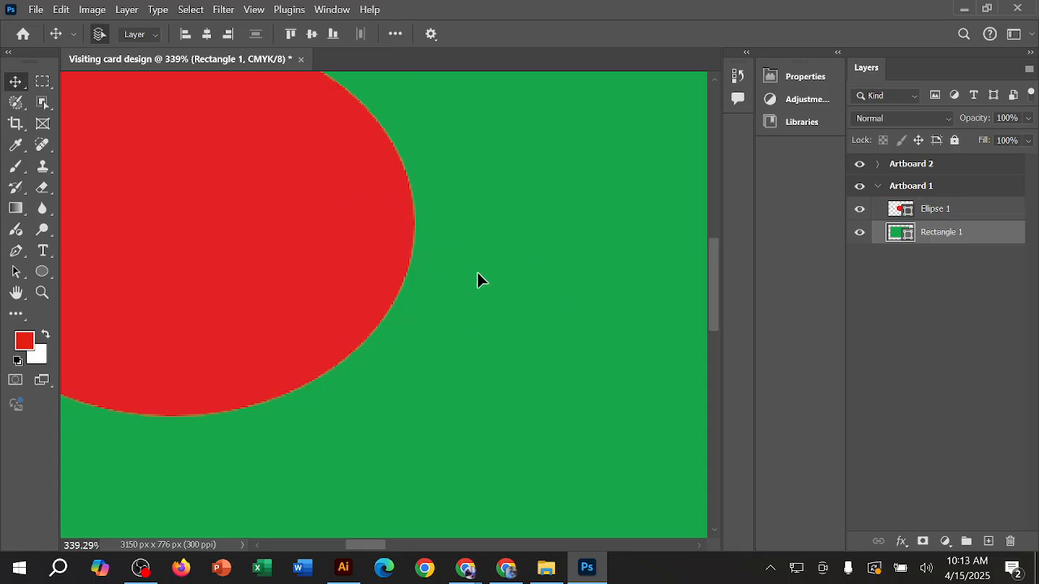
scroll(420, 244, up, 10)
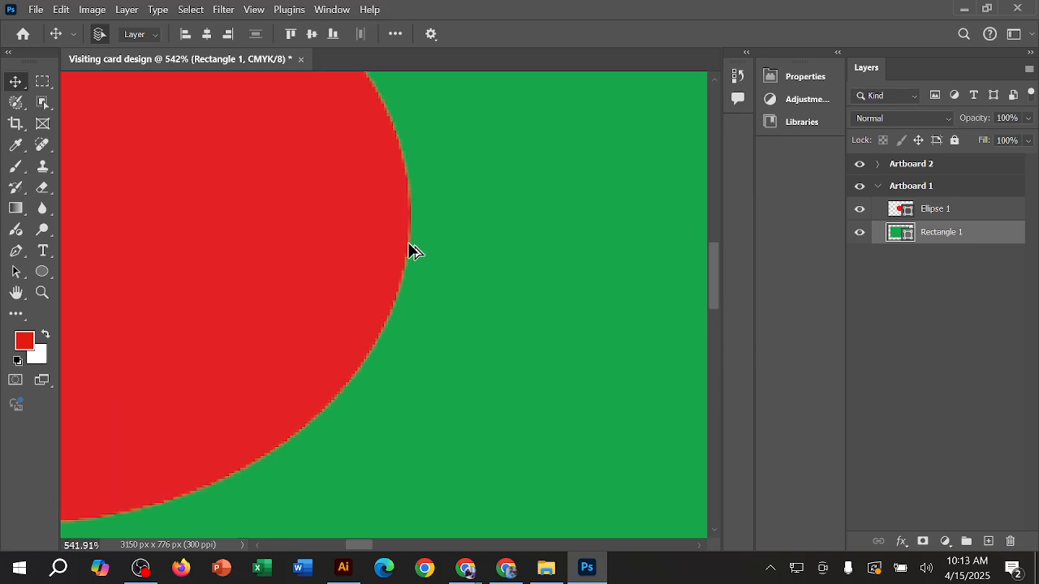
scroll(424, 266, up, 5)
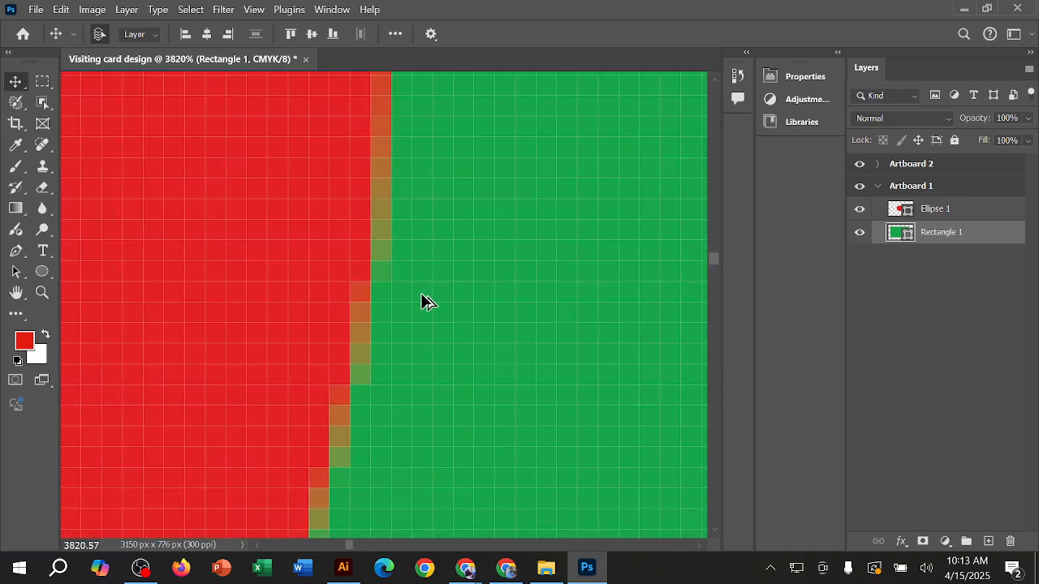
scroll(407, 299, up, 1)
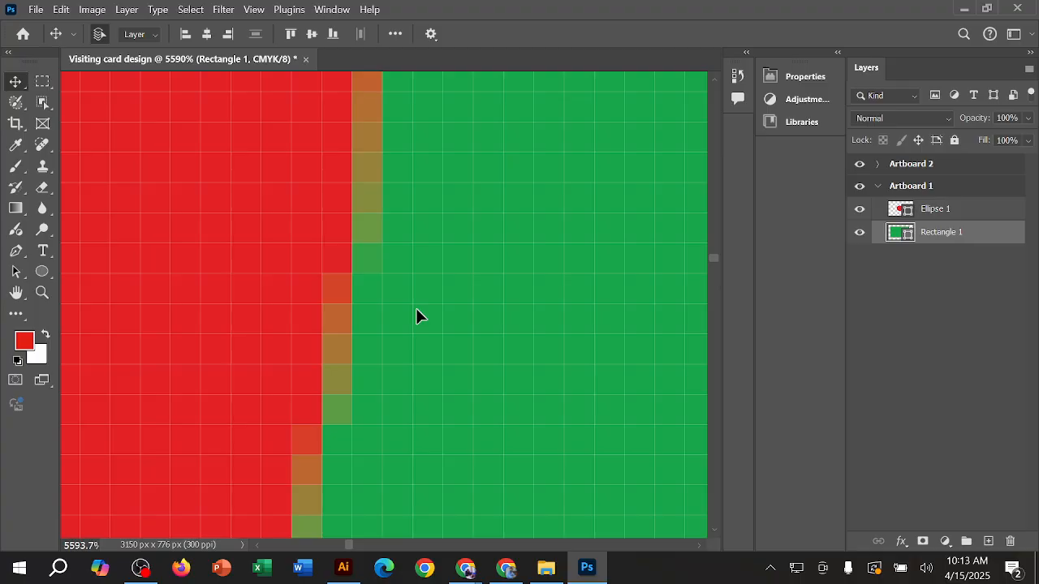
scroll(420, 311, down, 5)
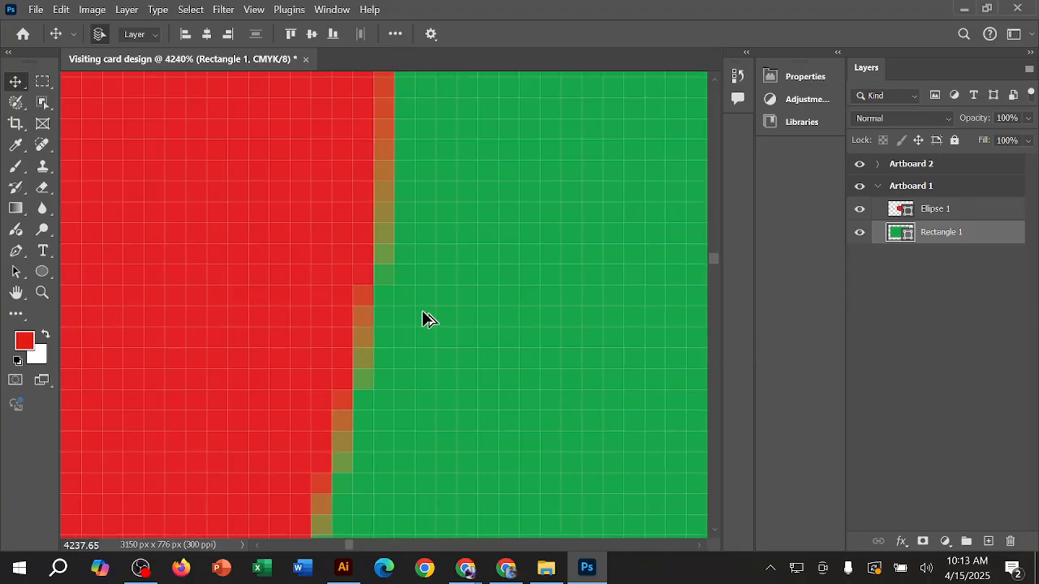
scroll(440, 307, down, 2)
scroll(440, 308, up, 2)
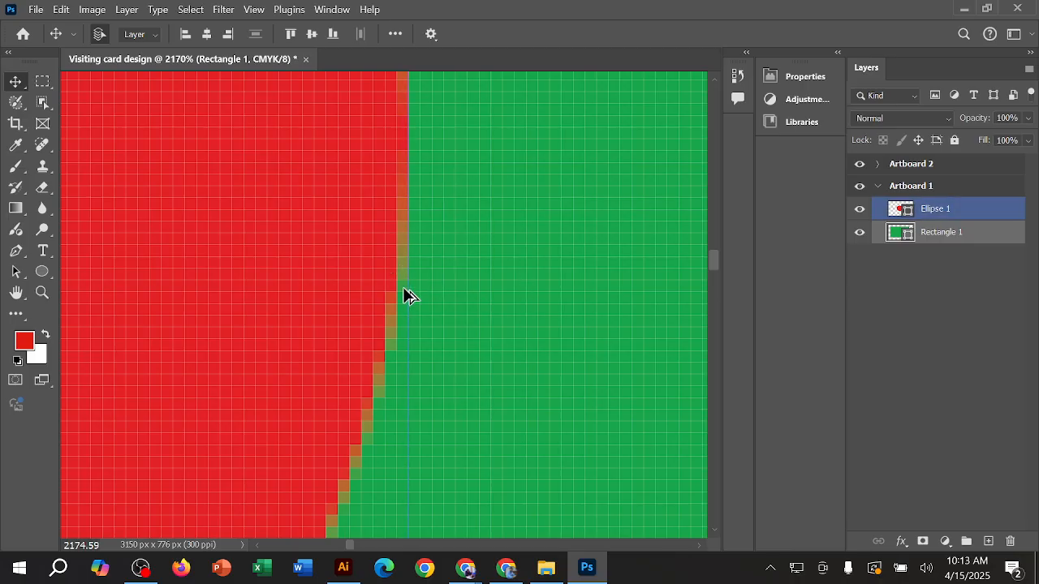
scroll(403, 292, up, 3)
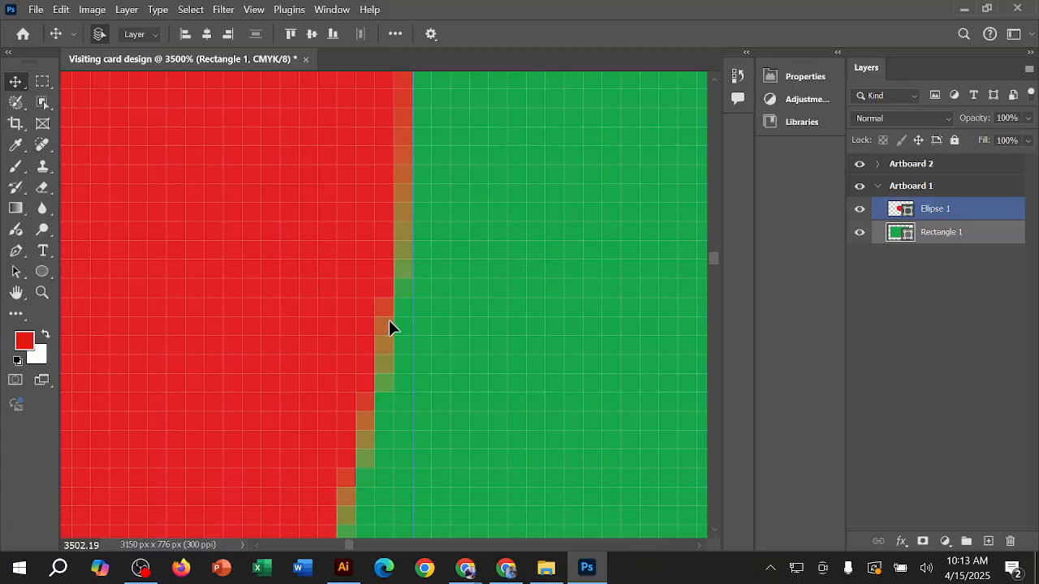
scroll(431, 279, down, 2)
scroll(431, 282, down, 5)
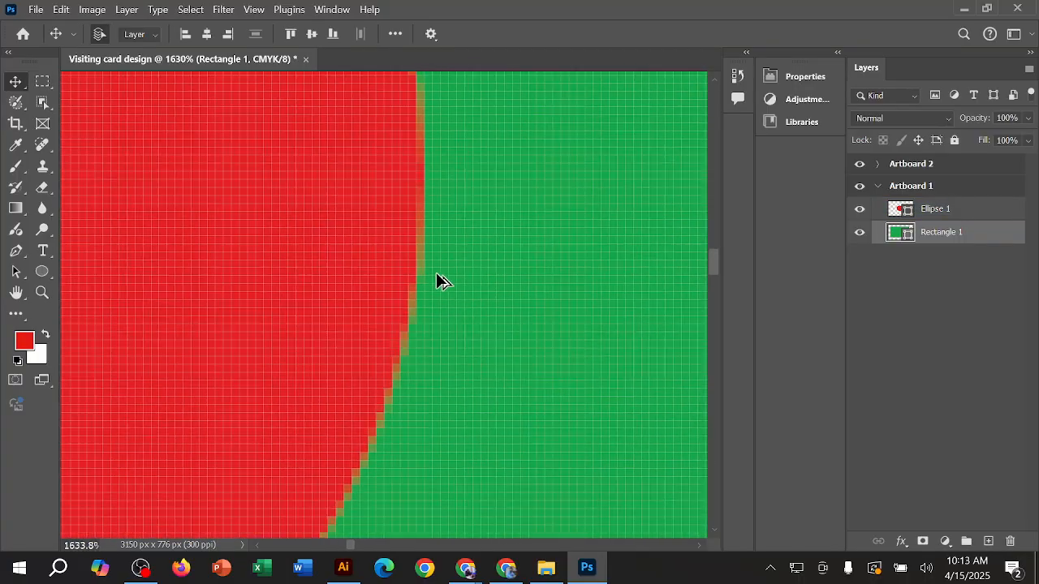
scroll(443, 284, down, 5)
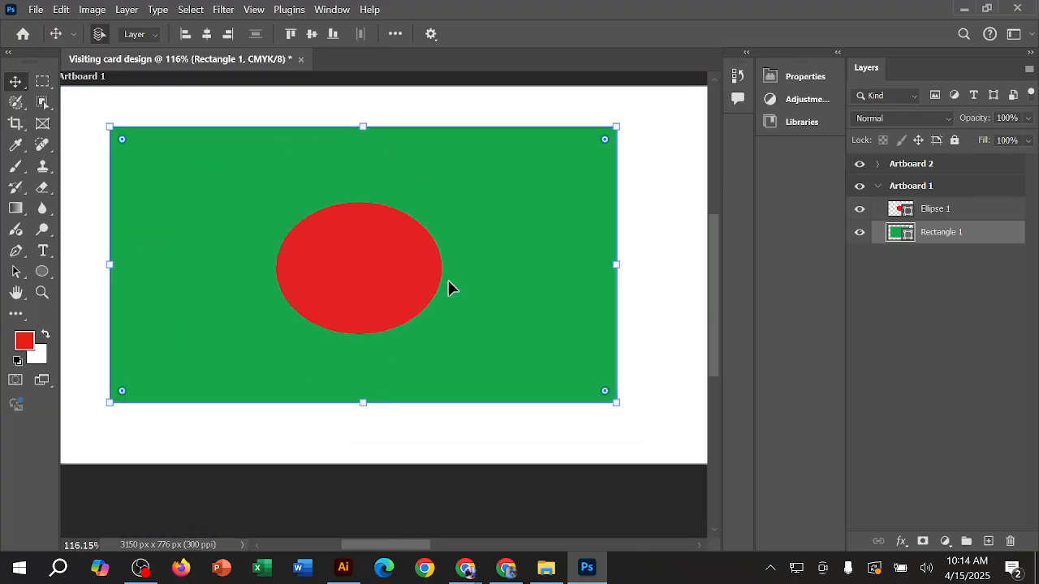
scroll(452, 289, down, 4)
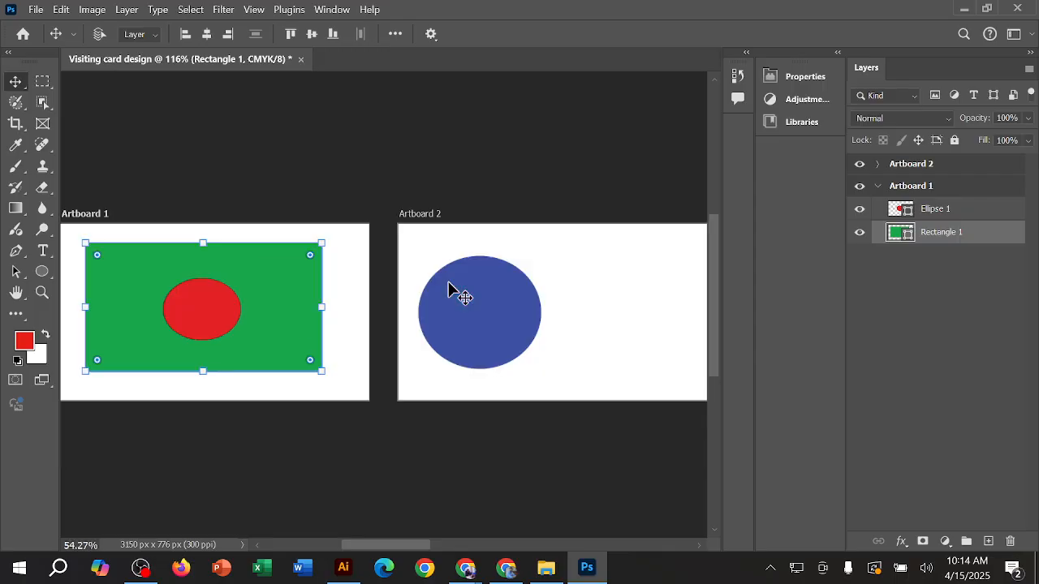
scroll(83, 251, up, 2)
scroll(83, 251, up, 1)
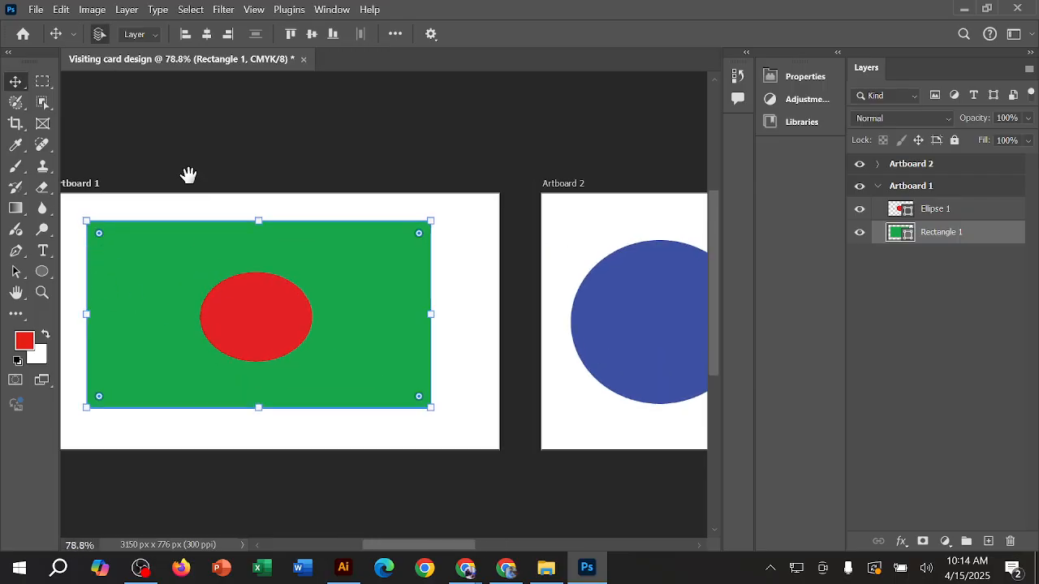
drag(190, 174, 279, 184)
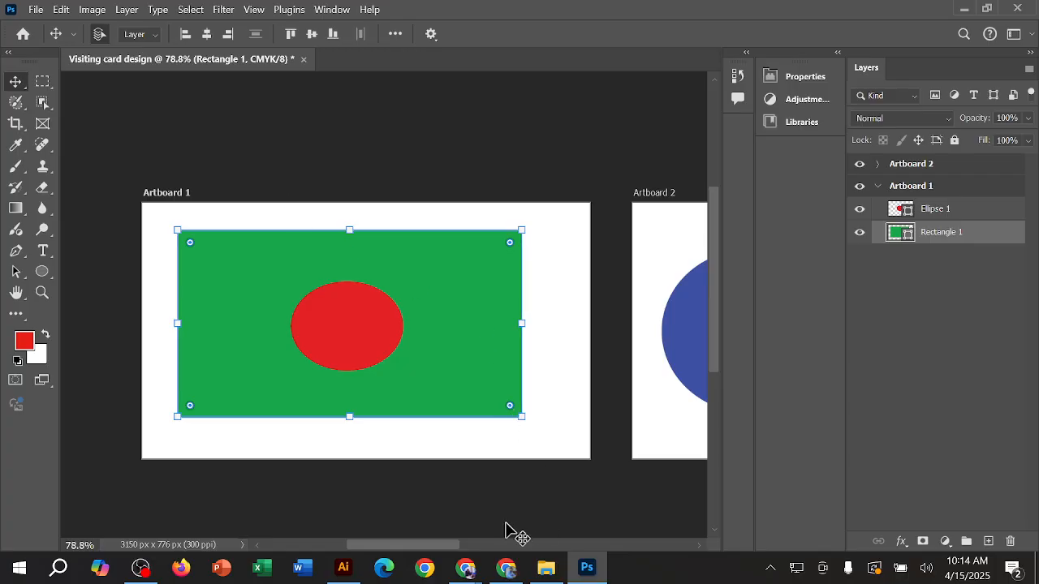
Step: Switch to the Google Meet call in Chrome to check the participants, and return to Photoshop
mouse_move(478, 571)
click(433, 494)
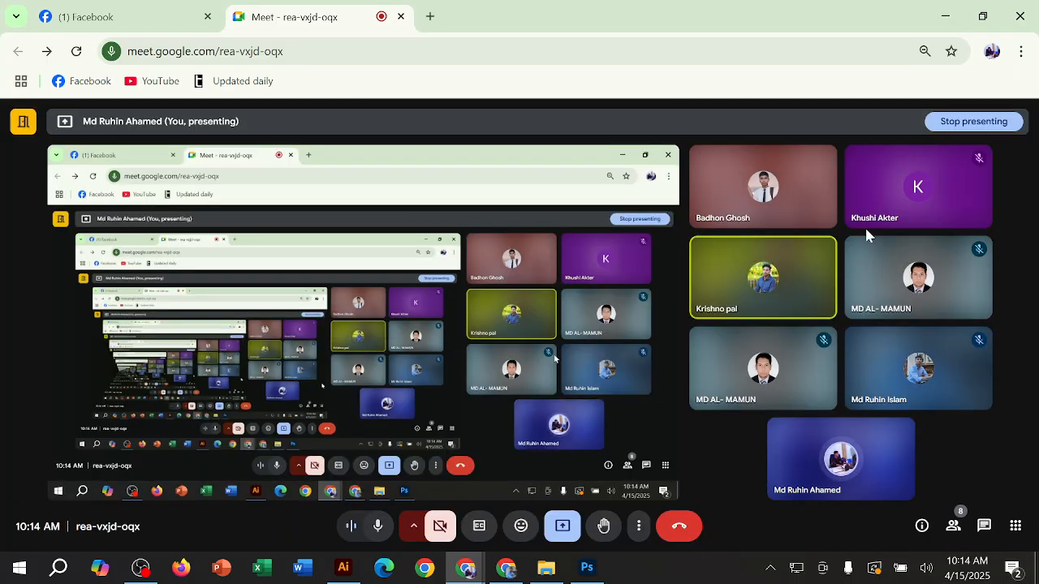
click(931, 11)
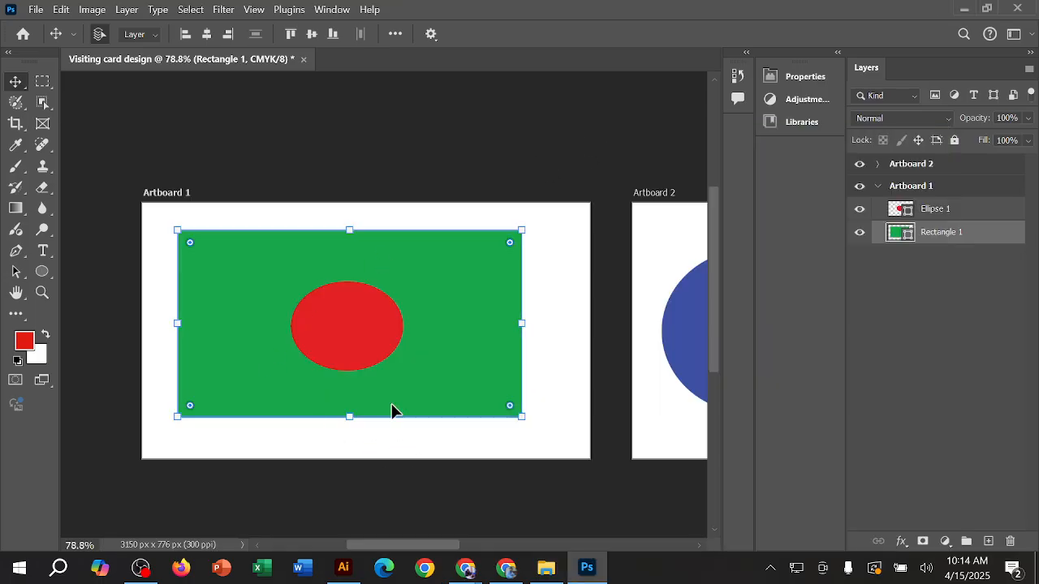
Step: Delete the blue circle from Artboard 2 and deselect the artboard
scroll(408, 382, up, 4)
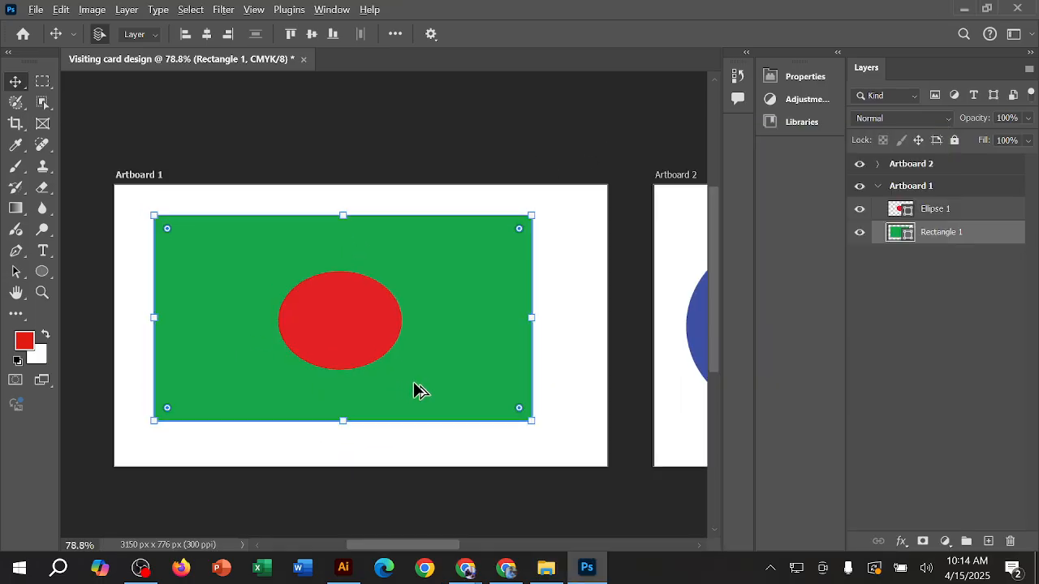
scroll(418, 381, down, 3)
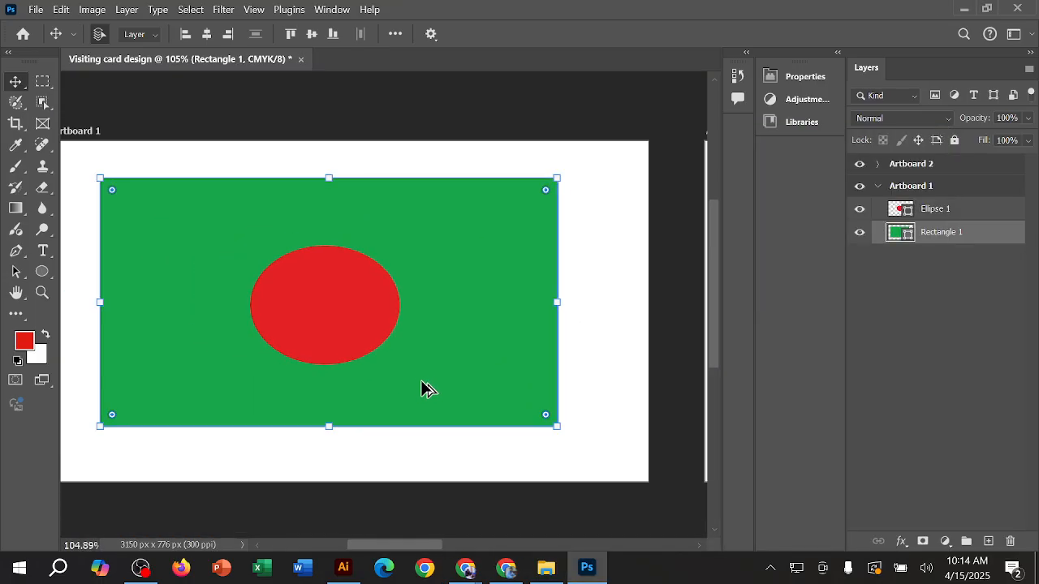
scroll(449, 135, left, 2)
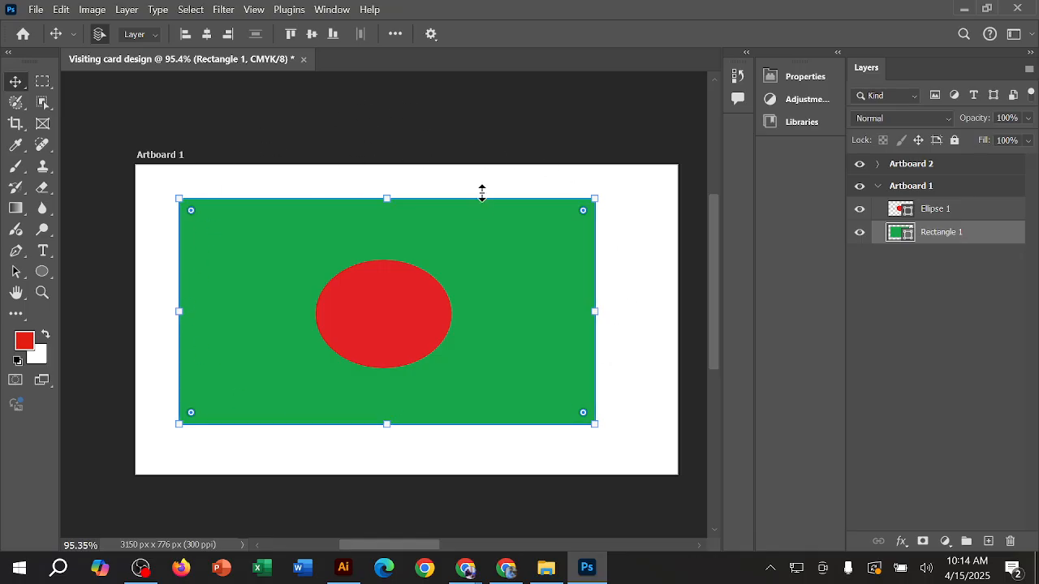
scroll(560, 252, down, 3)
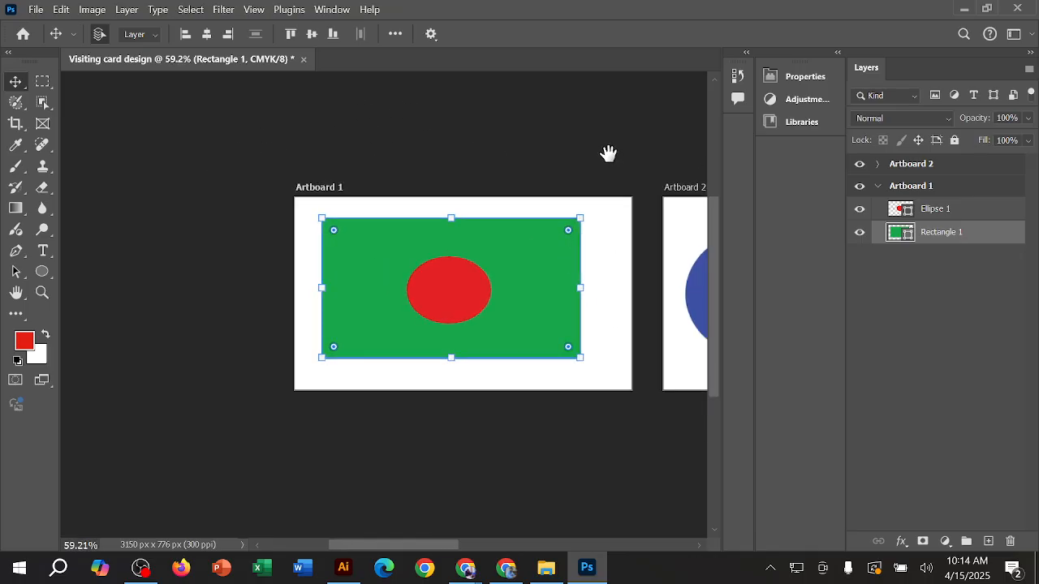
drag(607, 153, 256, 182)
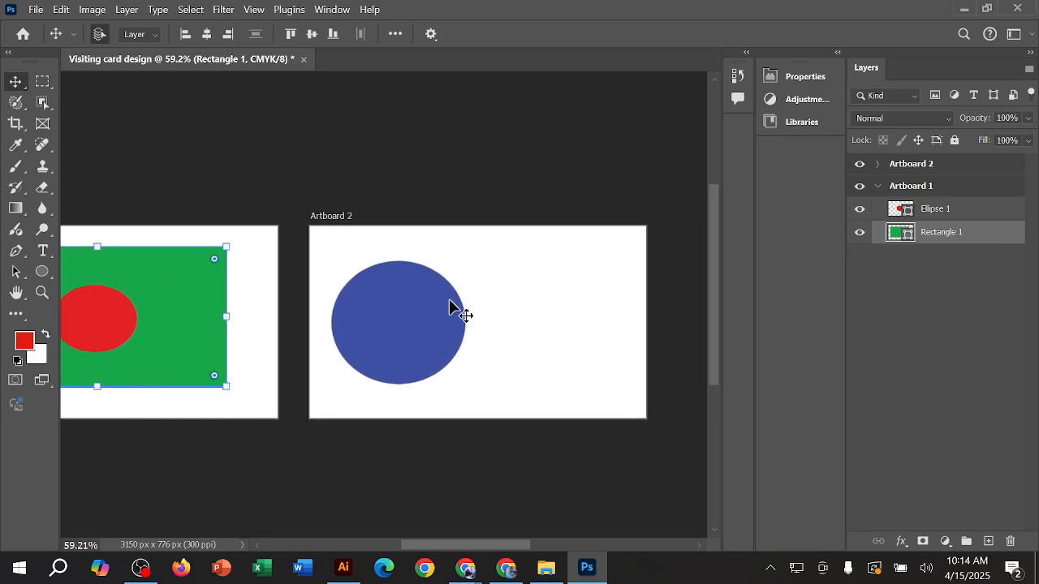
drag(500, 184, 445, 165)
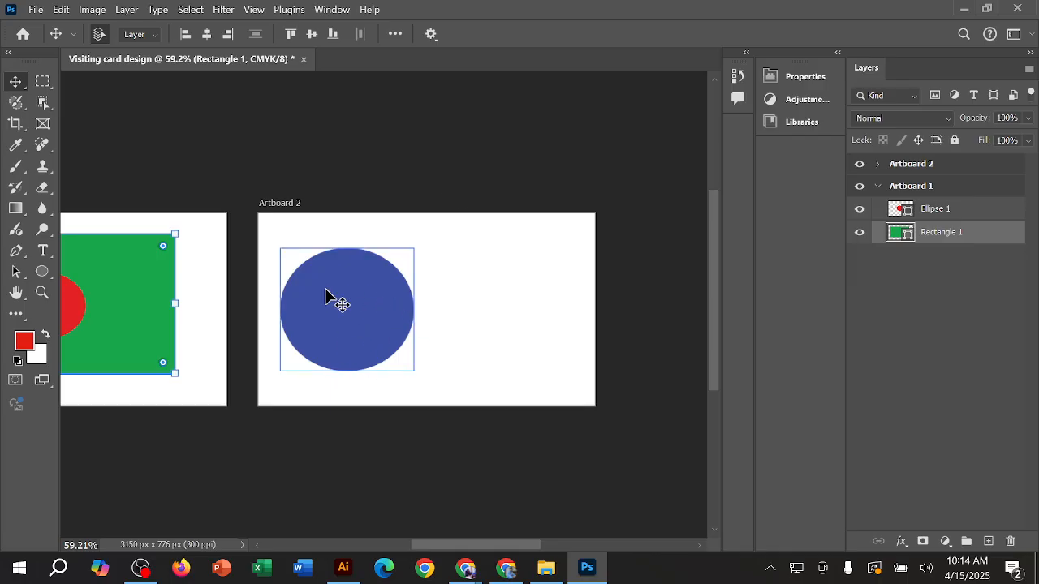
click(343, 324)
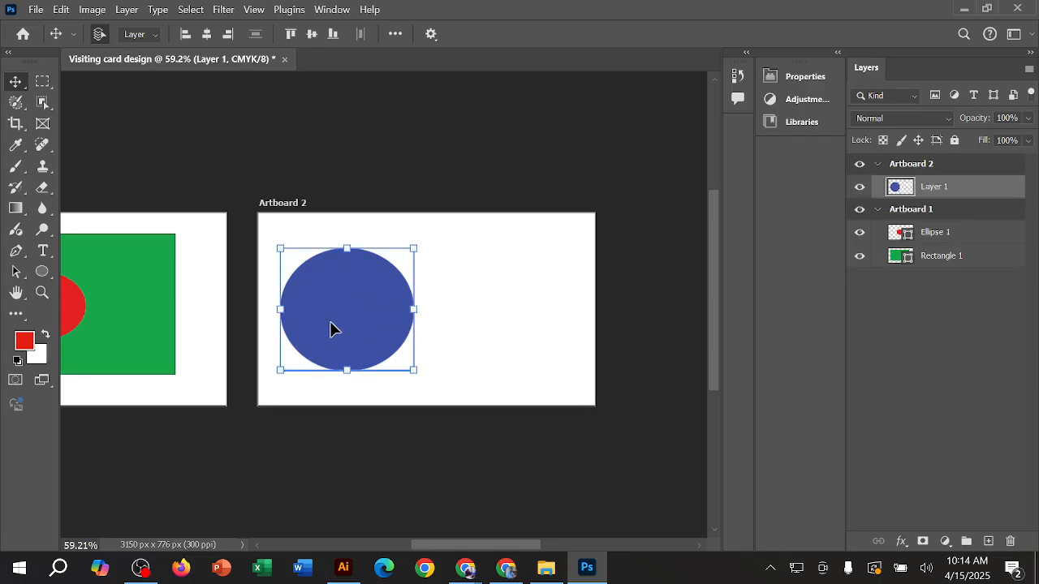
key(Delete)
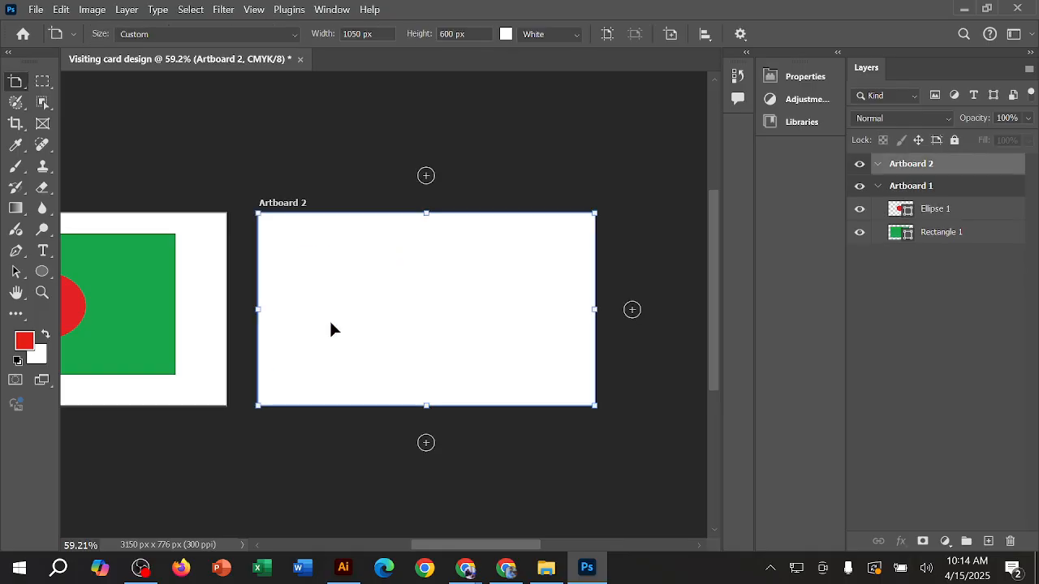
drag(546, 159, 507, 418)
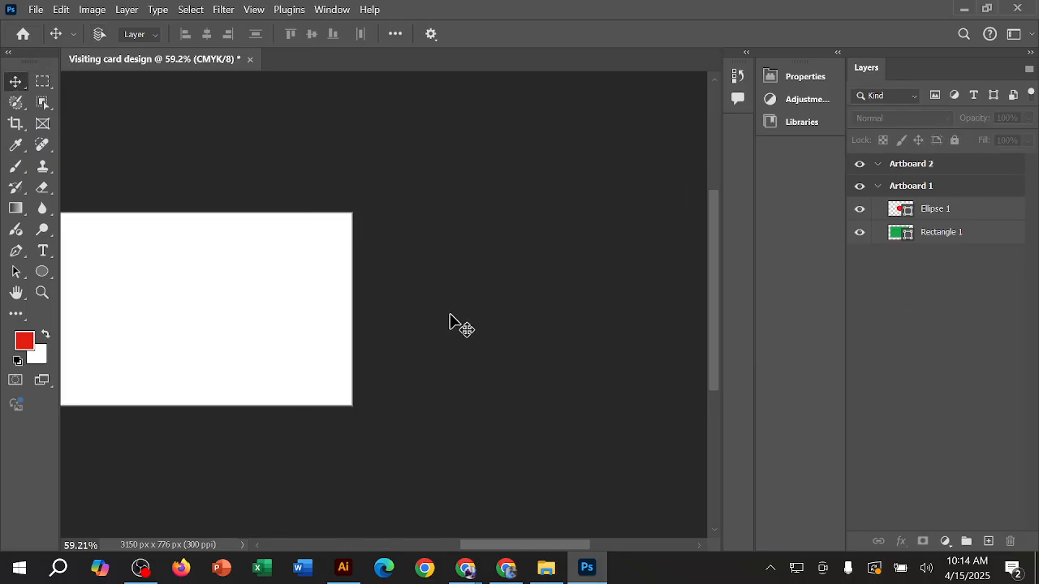
Step: Add a new empty layer at the top of the layer stack, above both artboards, and select it
key(ctrl+0)
scroll(512, 332, up, 2)
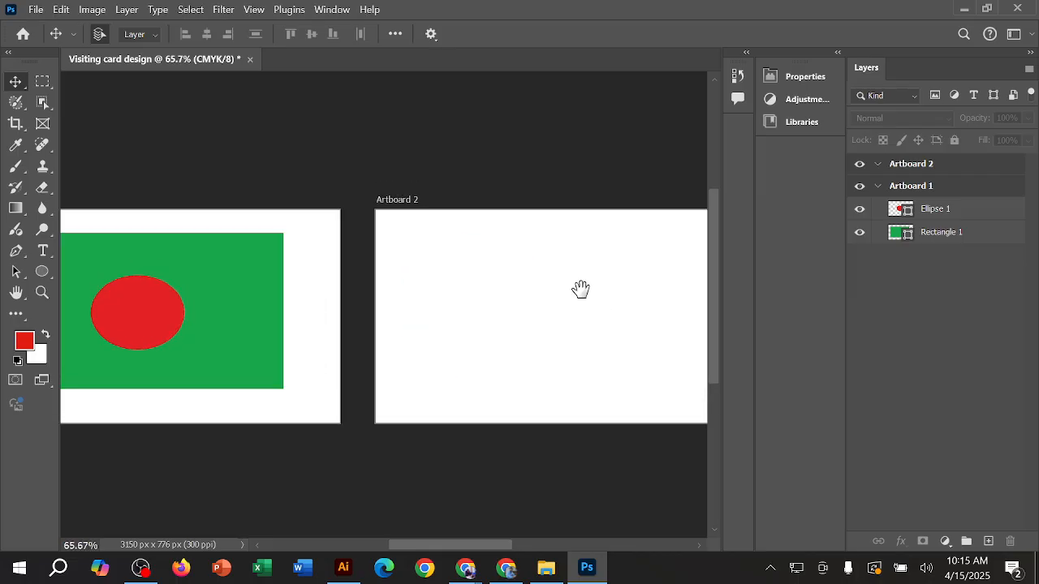
drag(586, 290, 428, 292)
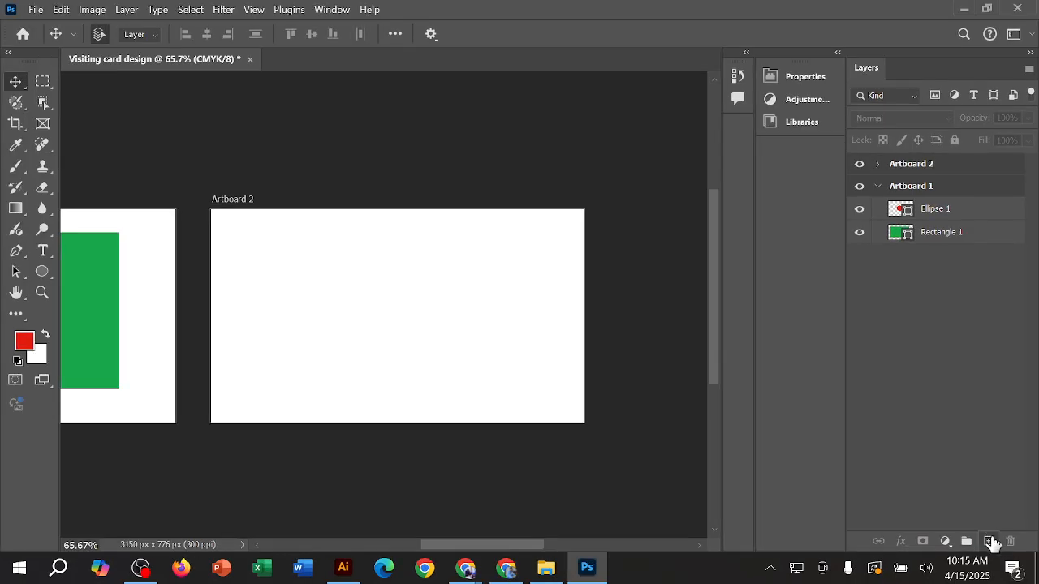
click(937, 497)
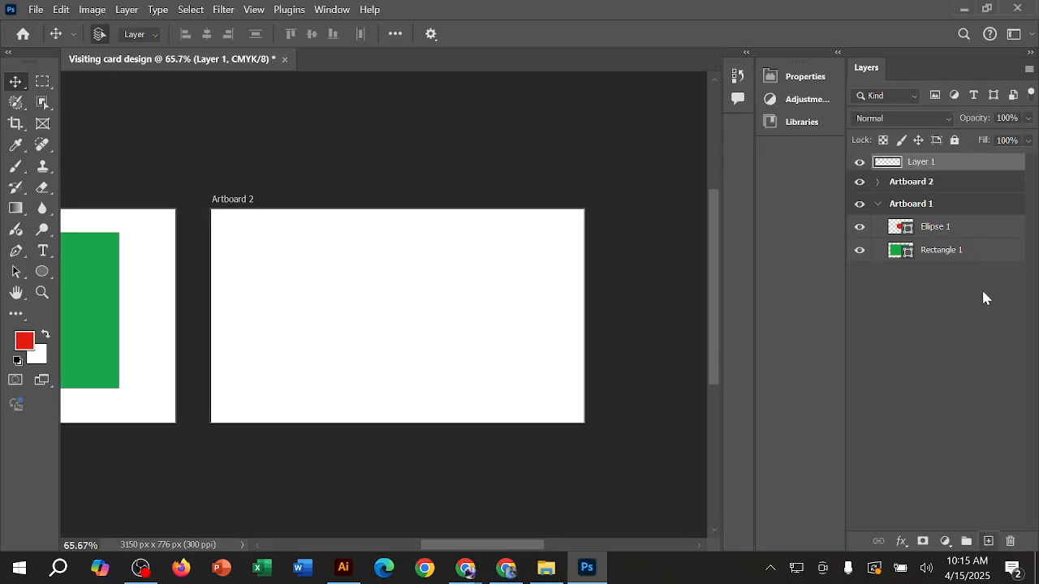
click(920, 166)
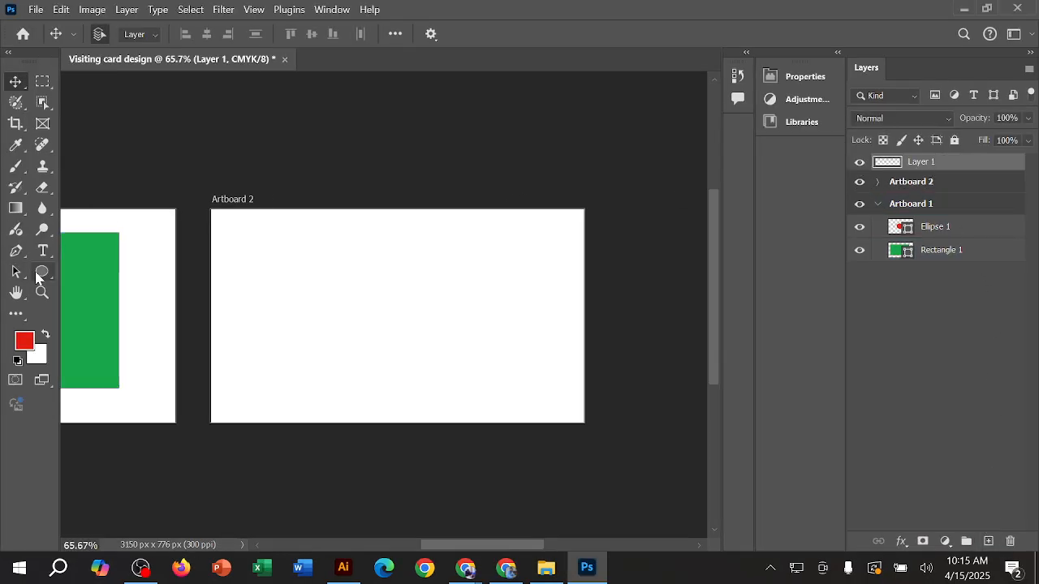
Step: Draw a wide rectangle about 749 × 144 px in the upper part of Artboard 2
click(43, 274)
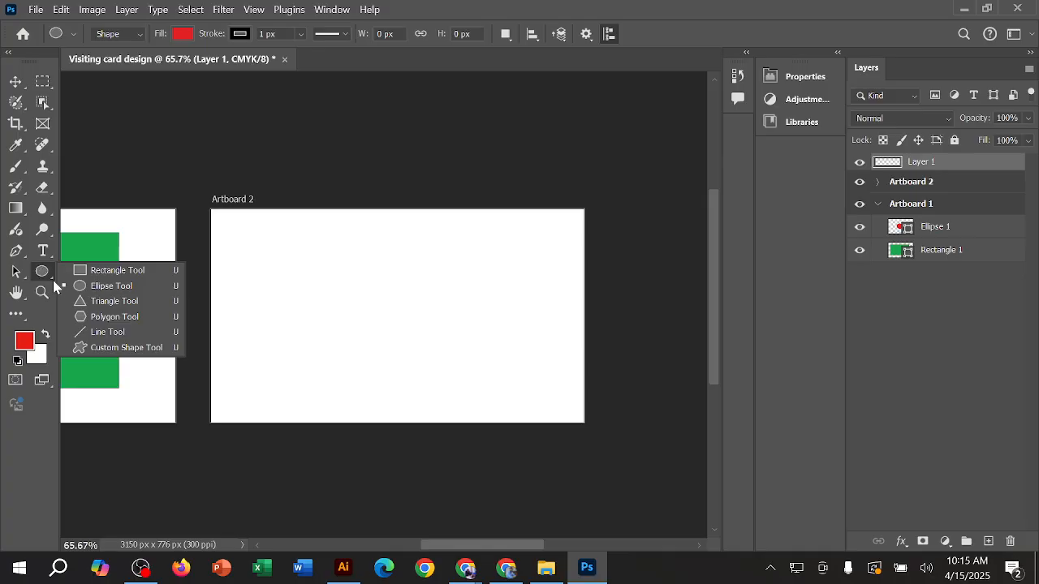
click(140, 273)
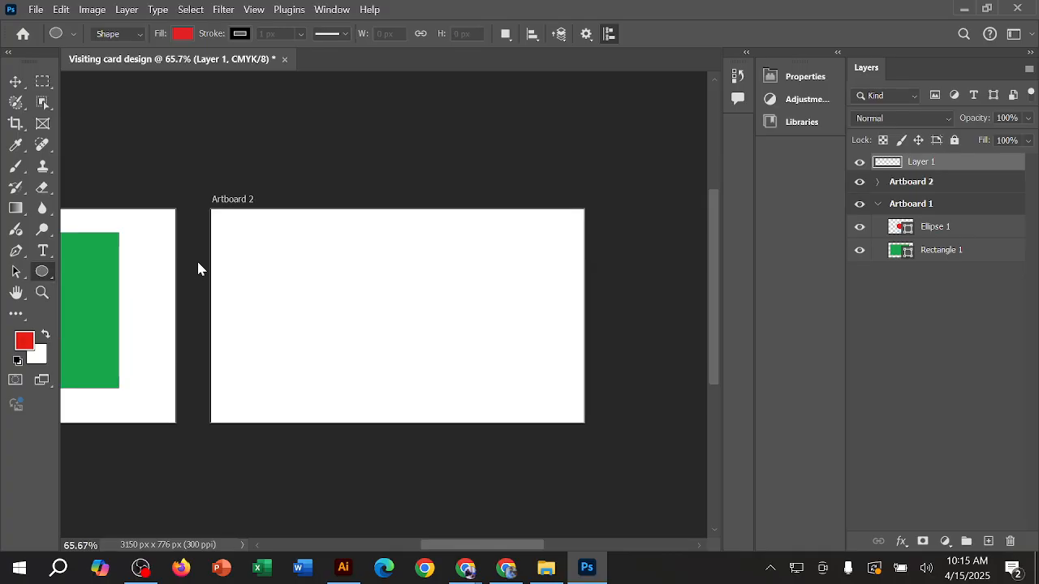
drag(257, 247, 522, 297)
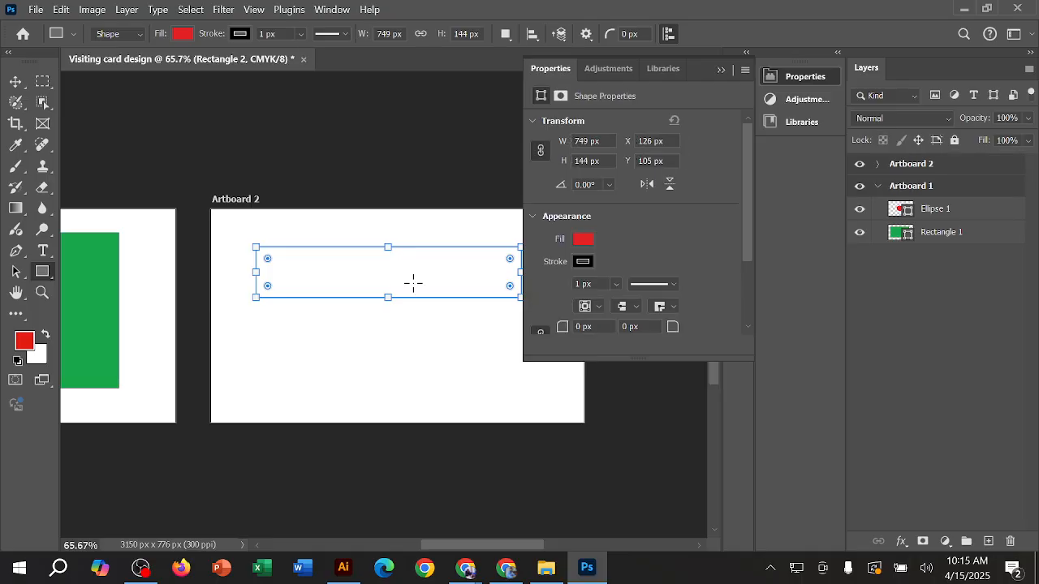
click(721, 70)
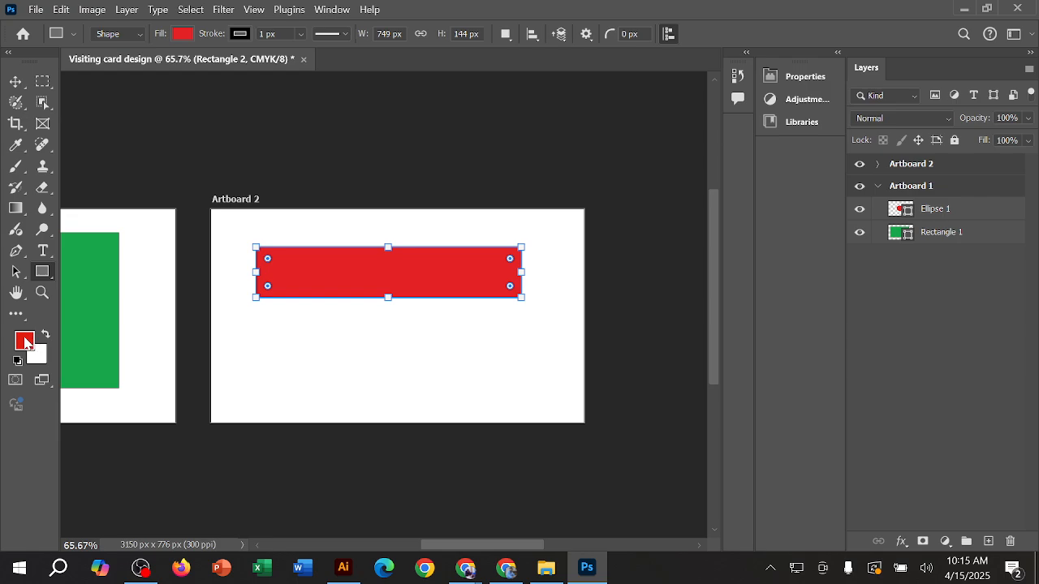
Step: Set the foreground colour to orange f5a408 and fill the new Artboard 2 rectangle with it
click(25, 341)
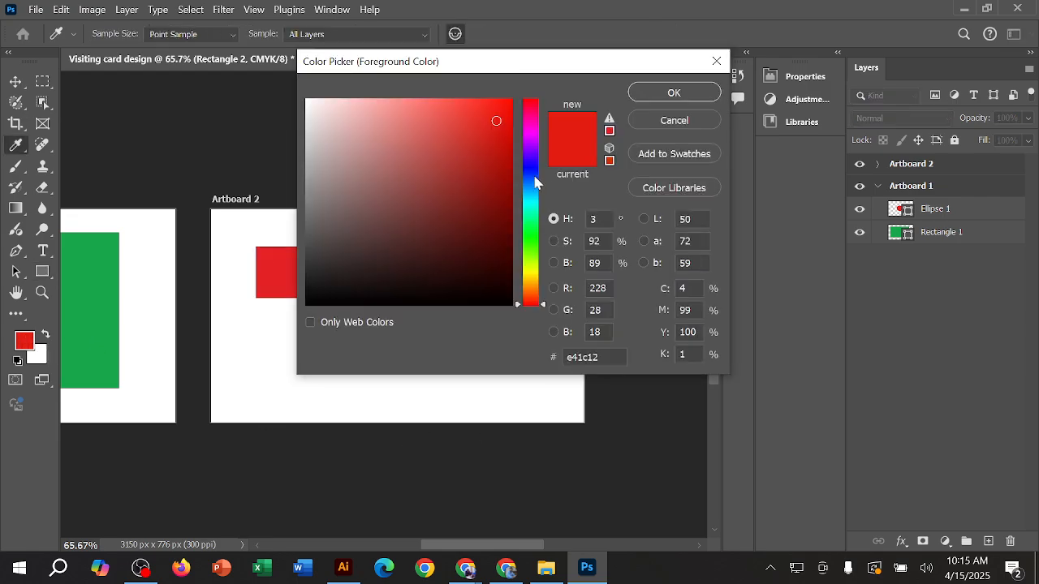
click(506, 568)
click(536, 279)
drag(502, 116, 507, 107)
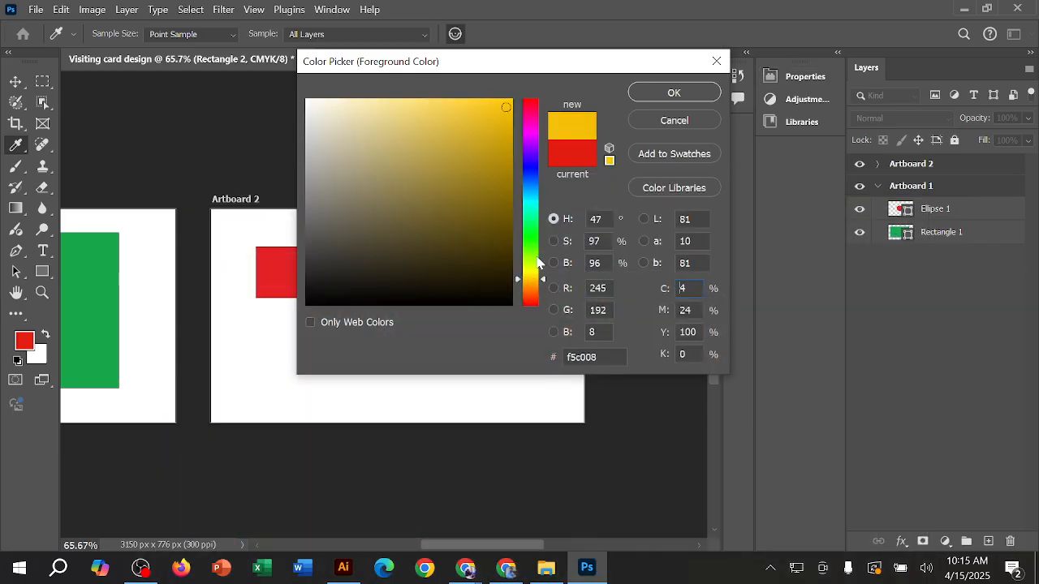
click(533, 283)
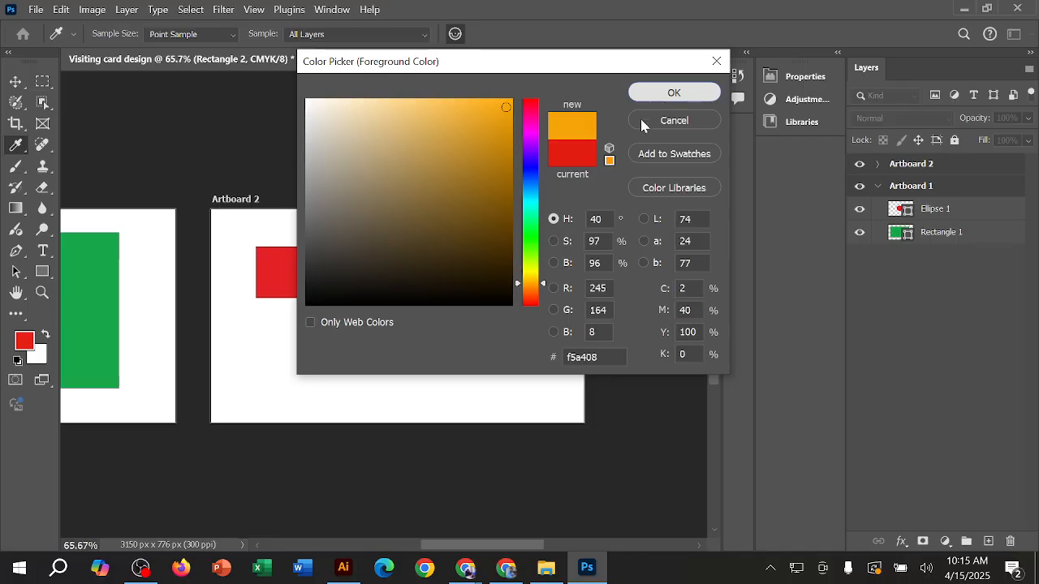
click(668, 94)
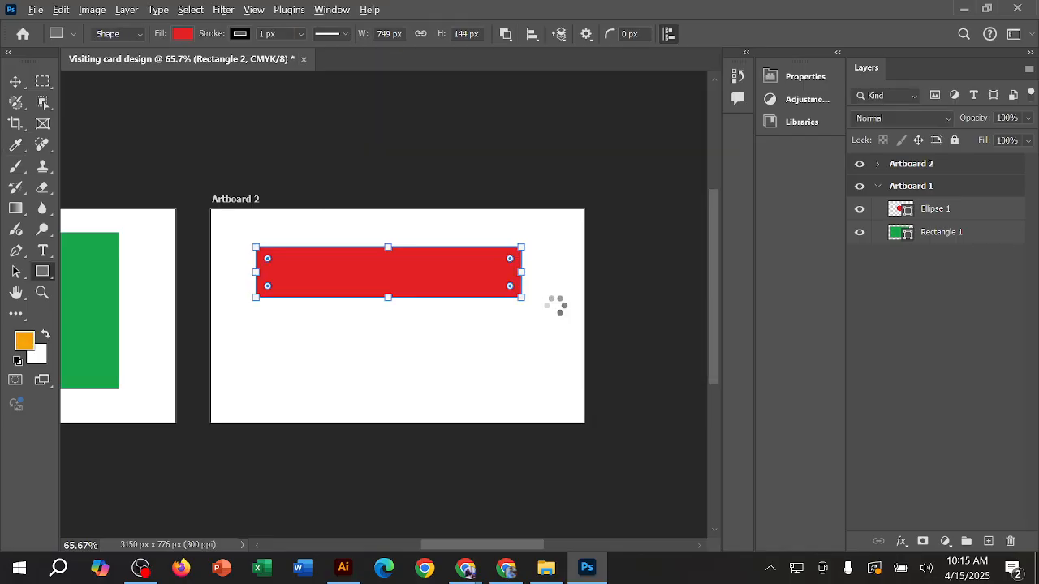
key(alt+BackSpace)
Step: Move the orange rectangle slightly up on Artboard 2 and duplicate it directly beneath, edge to edge, as a second stripe
click(15, 82)
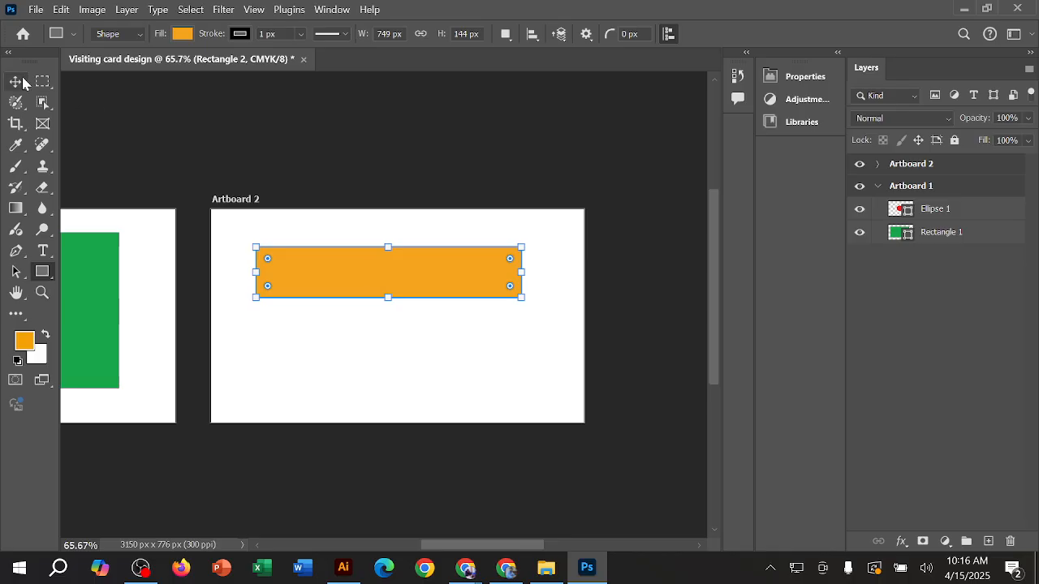
click(414, 382)
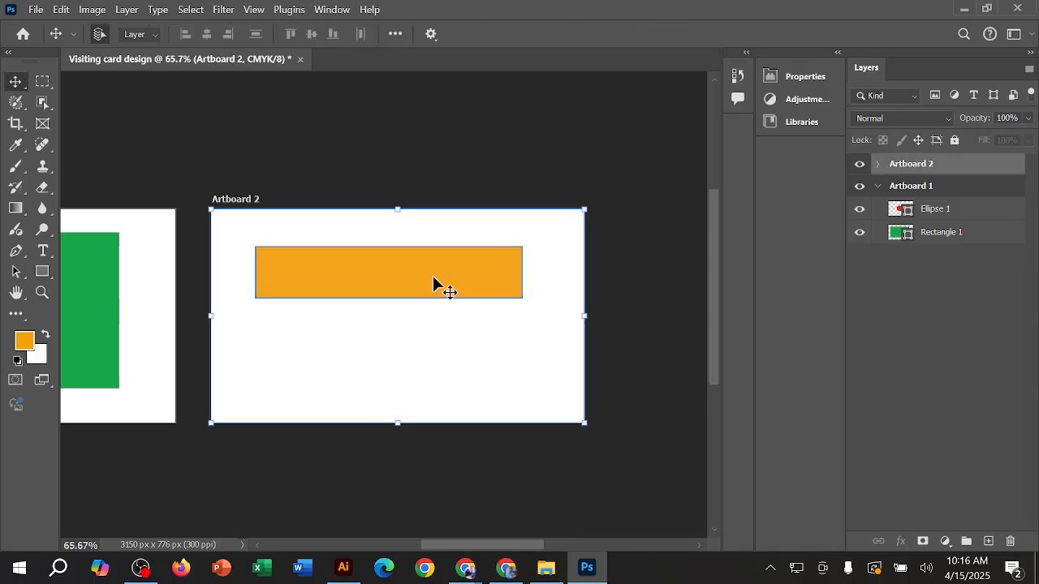
drag(433, 286, 441, 272)
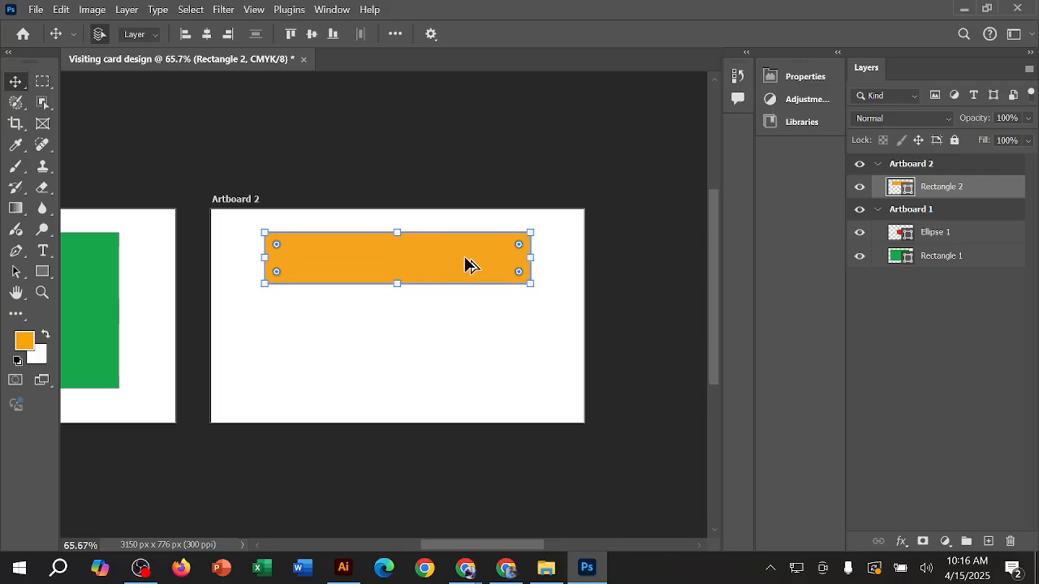
drag(467, 264, 466, 316)
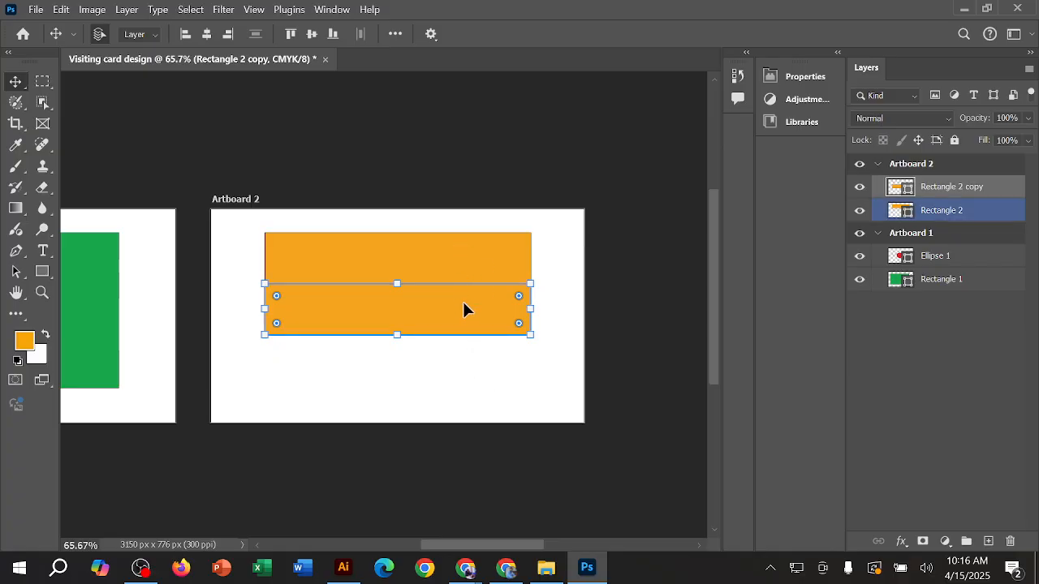
Step: Fill the second stripe with near-black 080601 and deselect it
click(29, 343)
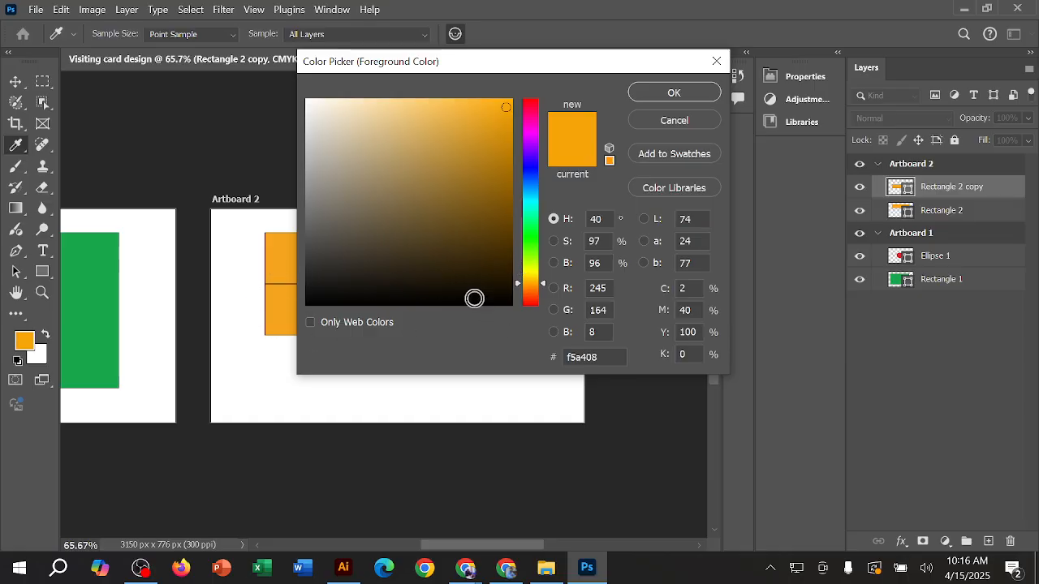
click(475, 299)
click(667, 93)
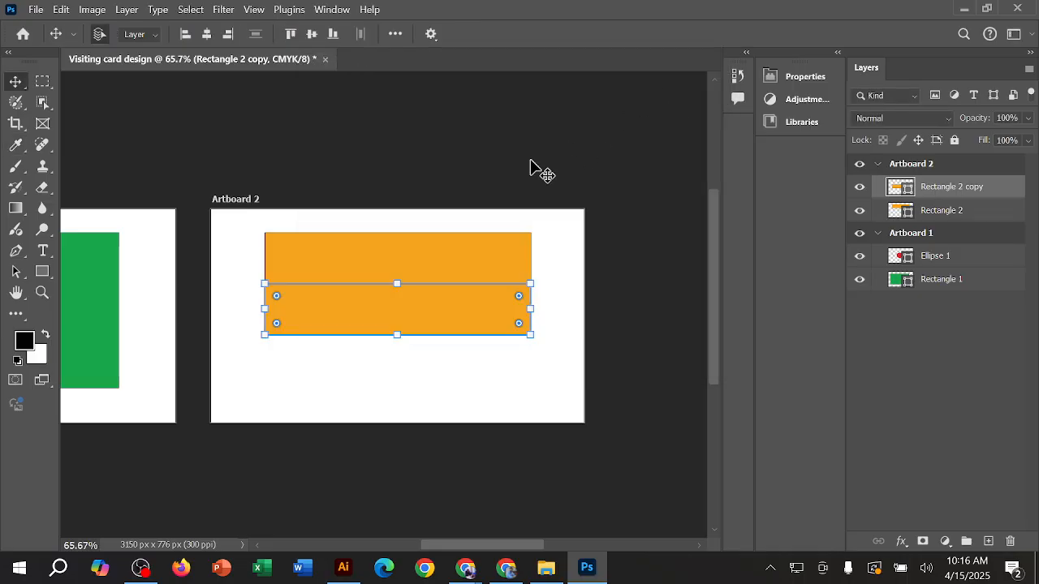
key(alt+BackSpace)
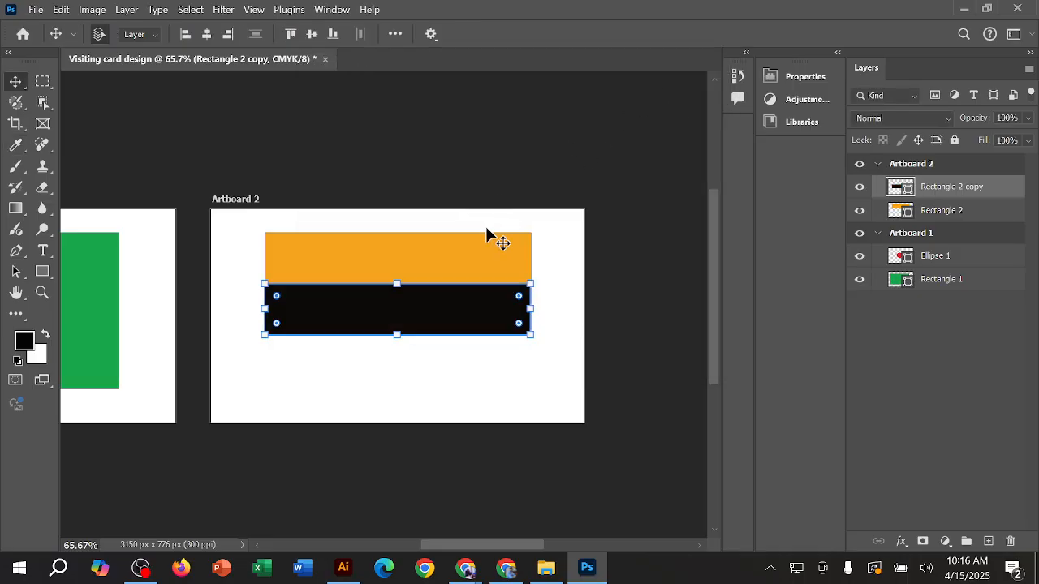
click(406, 152)
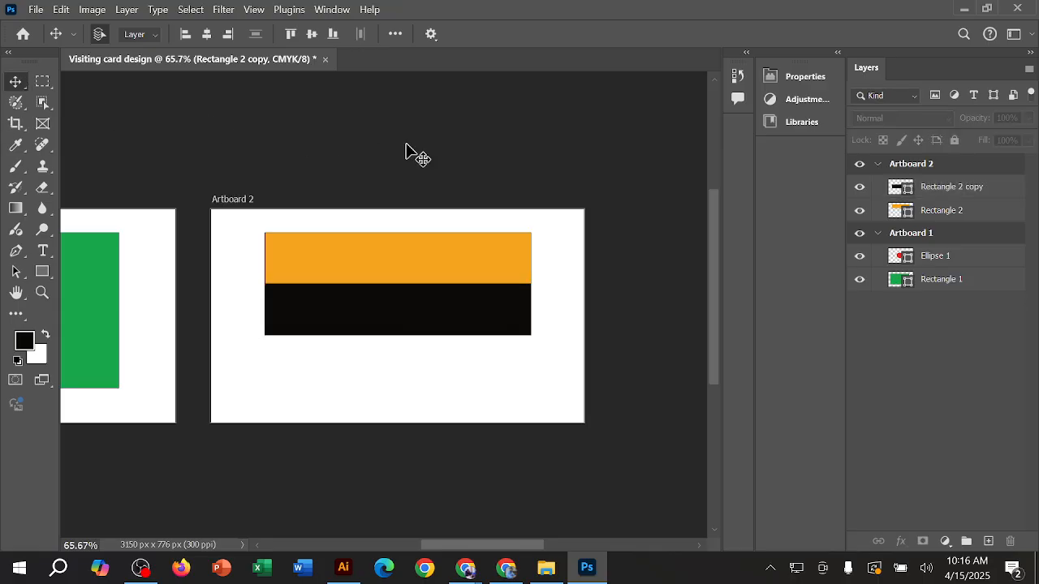
Step: Duplicate the black stripe directly beneath itself, check the reference flag in Chrome, and fill the lowest stripe with green 25cb0f
click(445, 311)
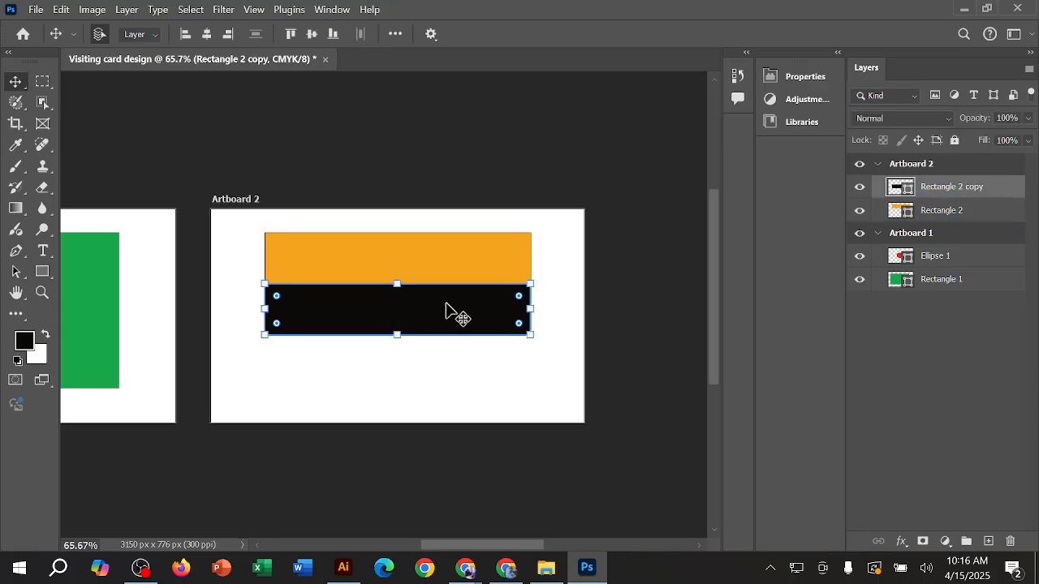
drag(443, 308, 440, 355)
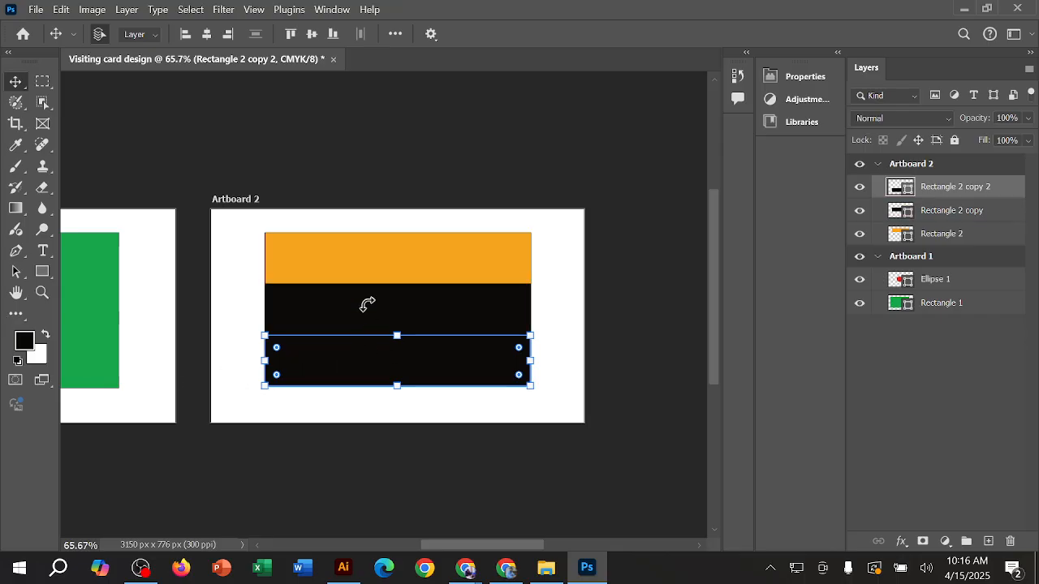
click(23, 340)
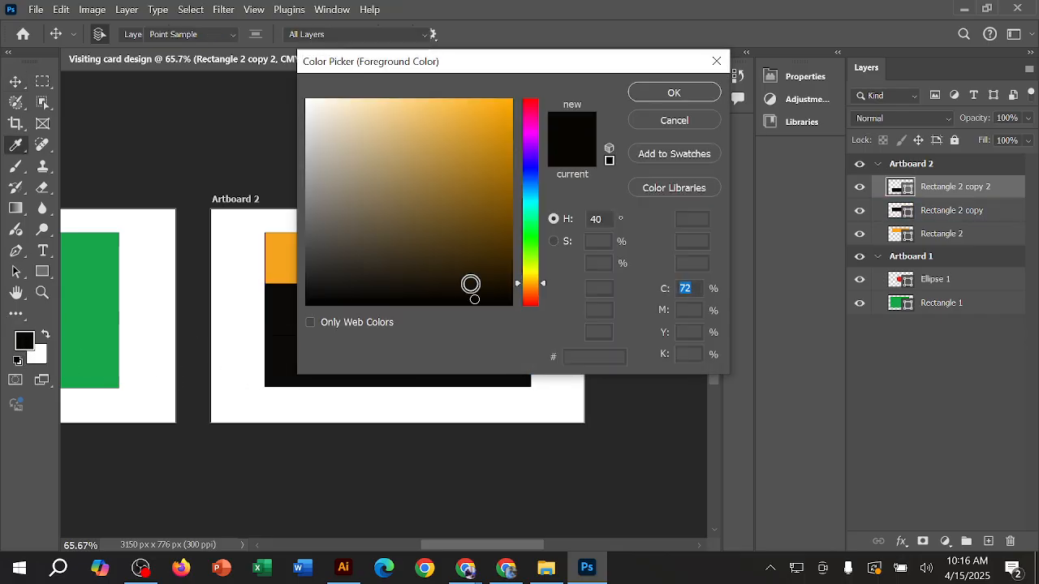
click(506, 568)
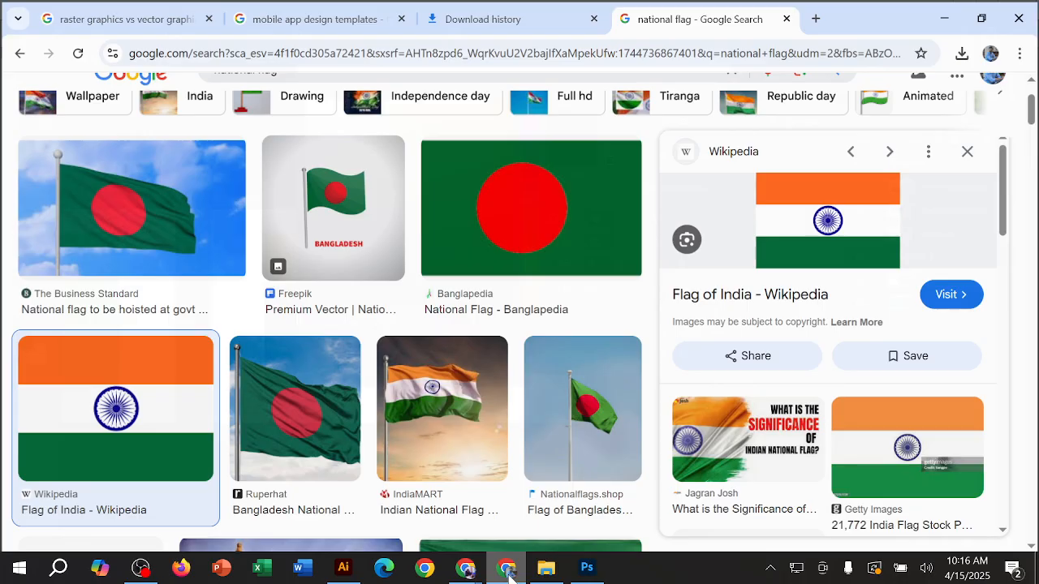
click(507, 570)
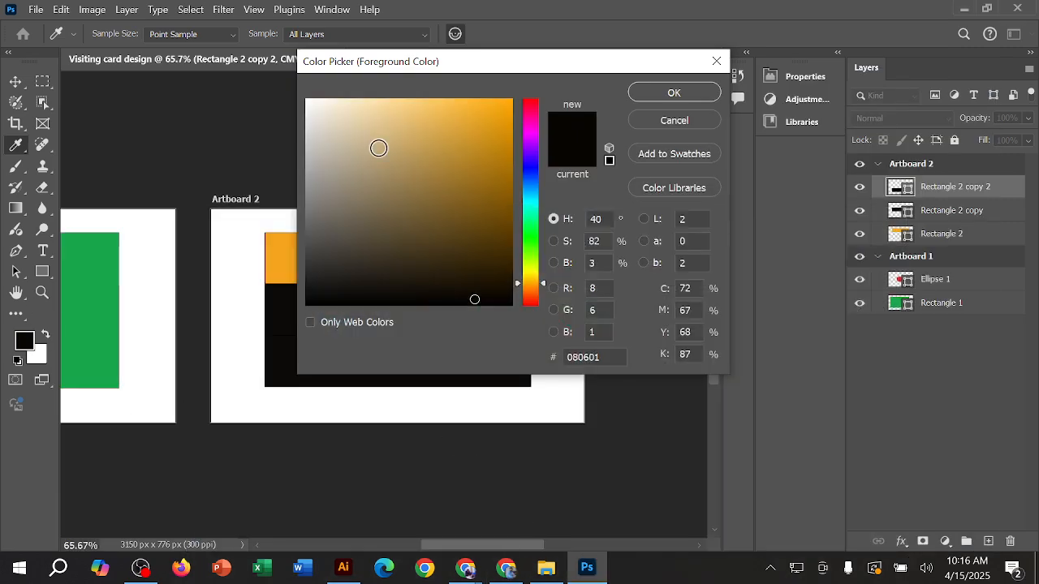
click(529, 241)
drag(485, 149, 497, 142)
click(654, 100)
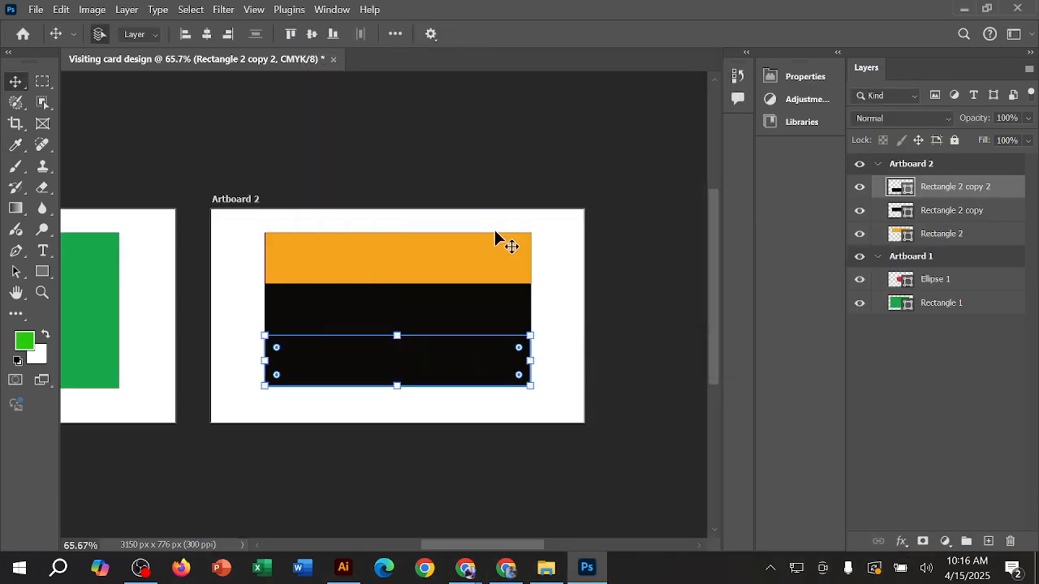
key(alt+BackSpace)
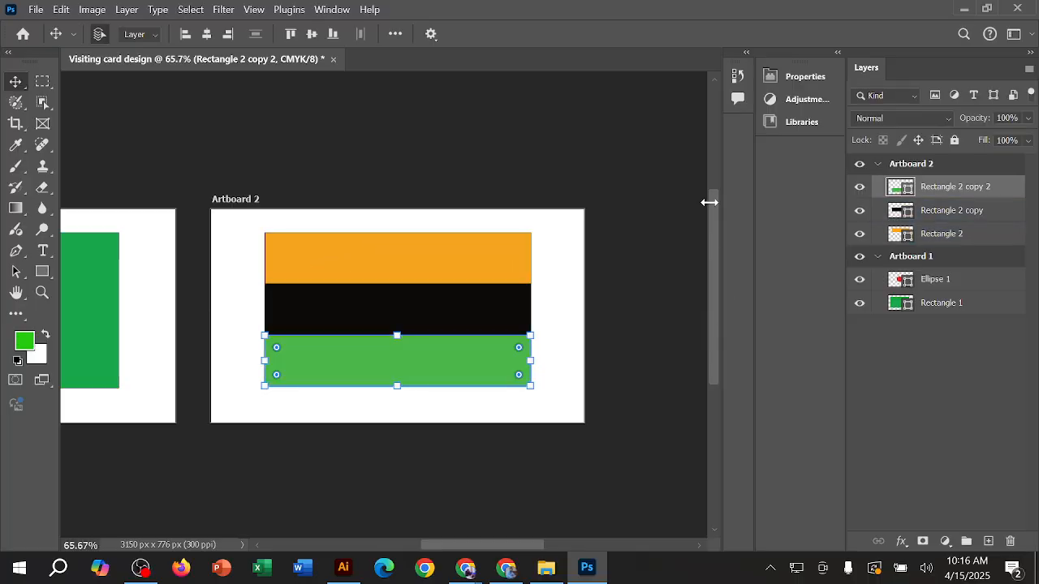
click(323, 130)
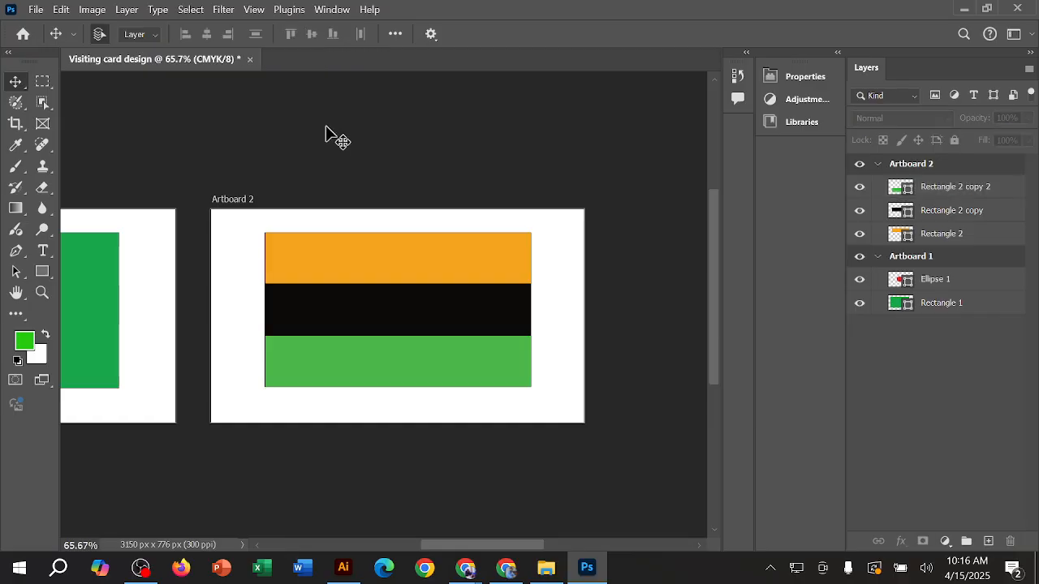
Step: Select the black middle stripe, set the foreground colour to white, and fill the stripe with it
click(404, 303)
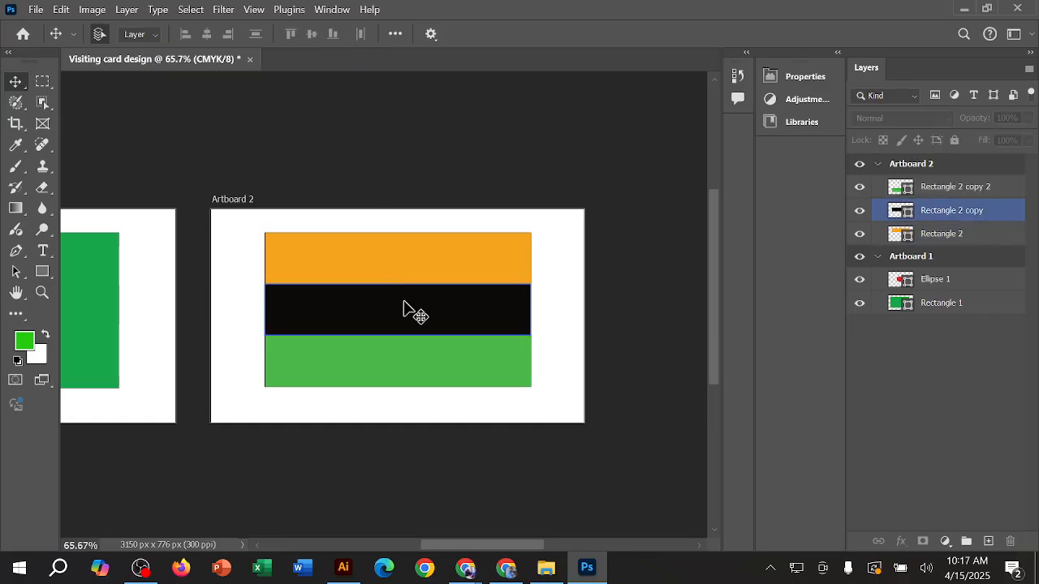
click(398, 306)
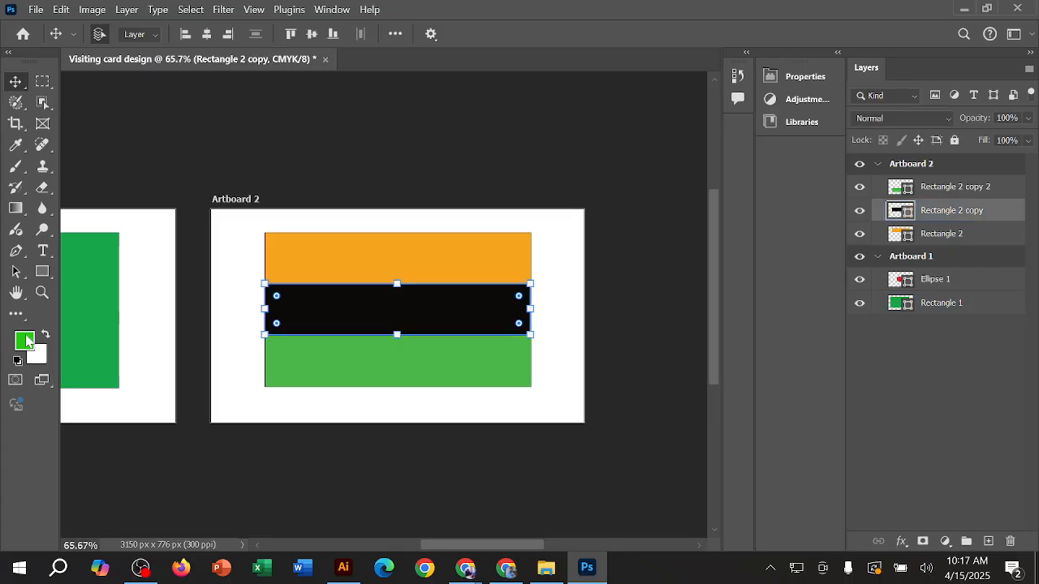
click(27, 341)
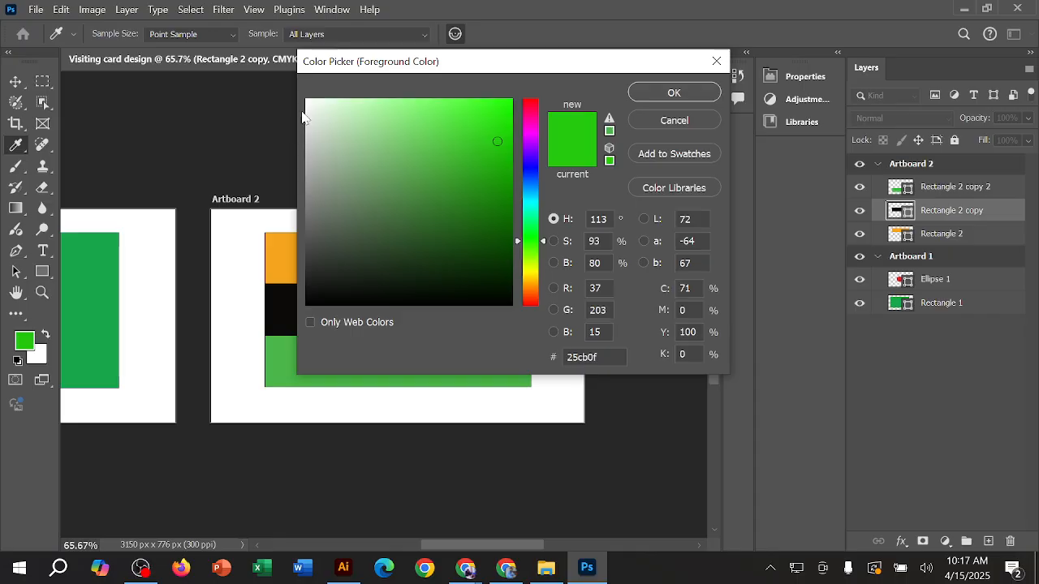
drag(310, 104, 306, 100)
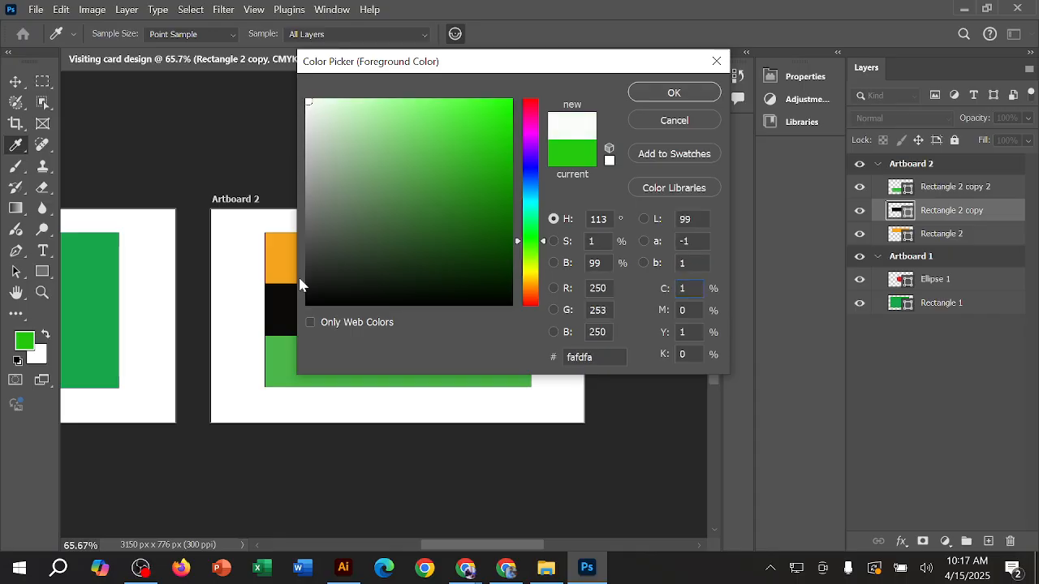
click(306, 295)
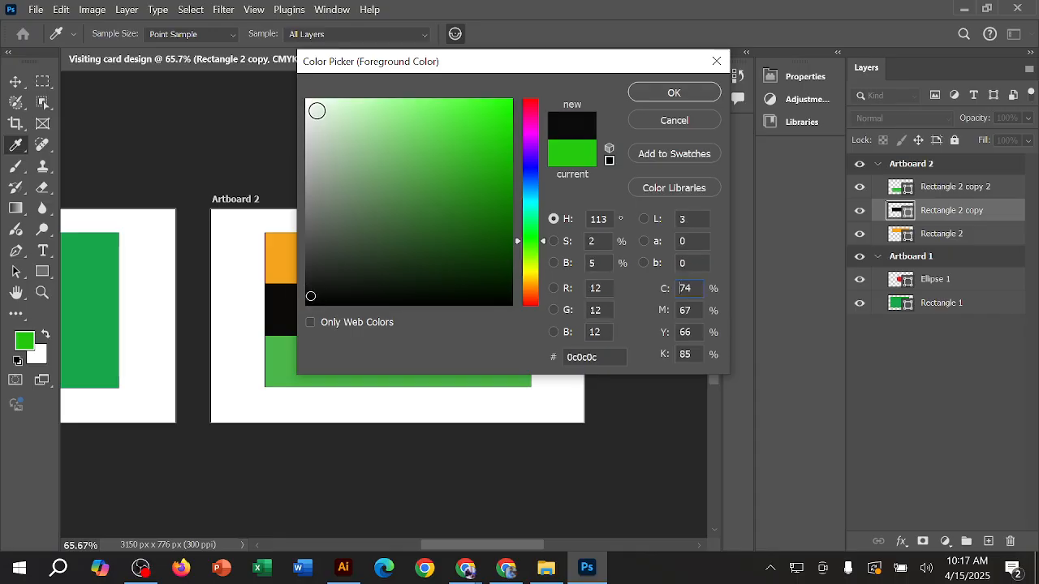
drag(317, 111, 305, 99)
click(669, 96)
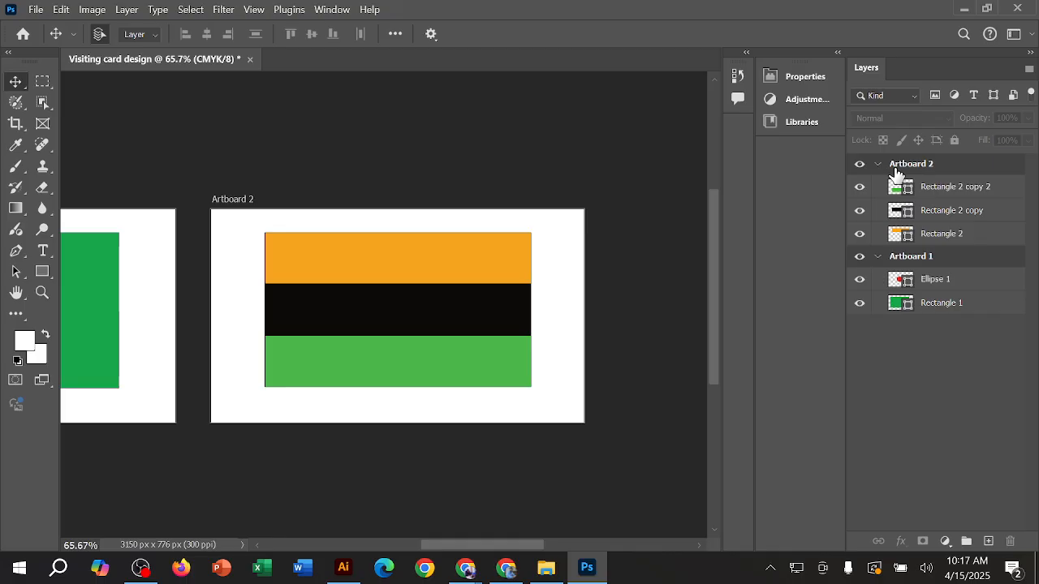
click(942, 191)
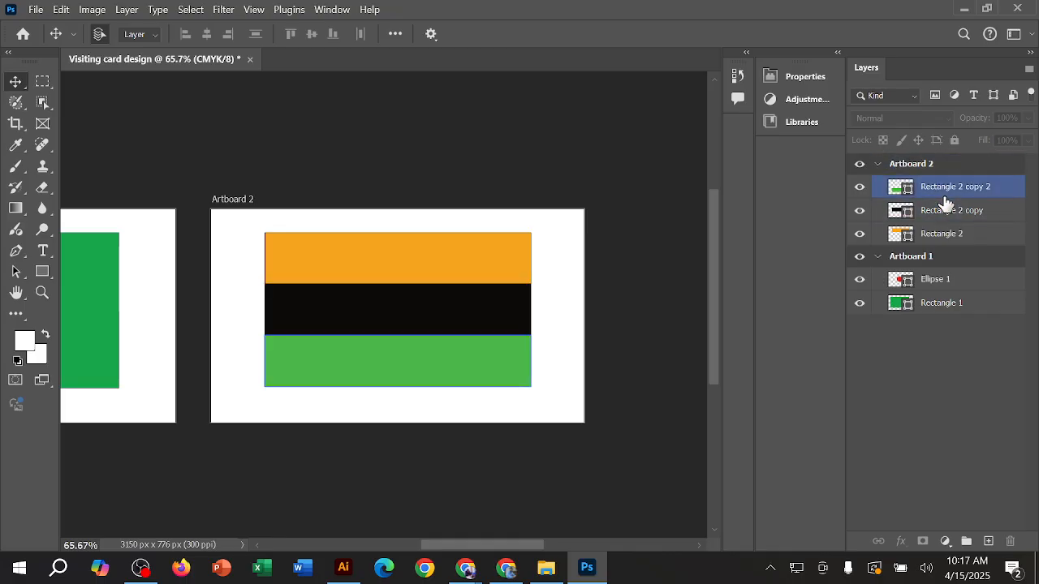
click(948, 210)
key(alt+BackSpace)
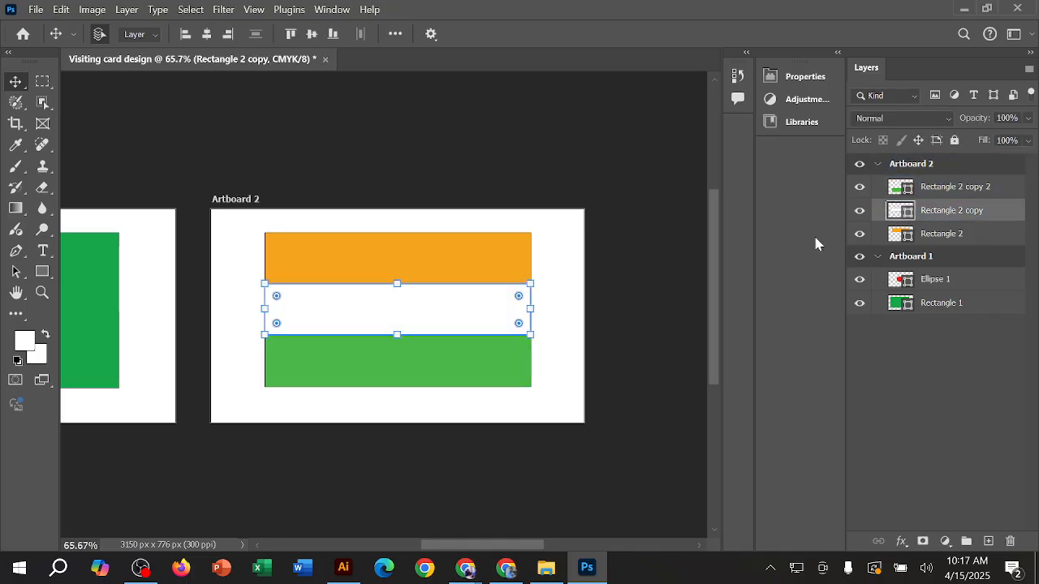
Step: Select the orange stripe together with Artboard 1's green rectangle and examine both flags side by side
click(447, 212)
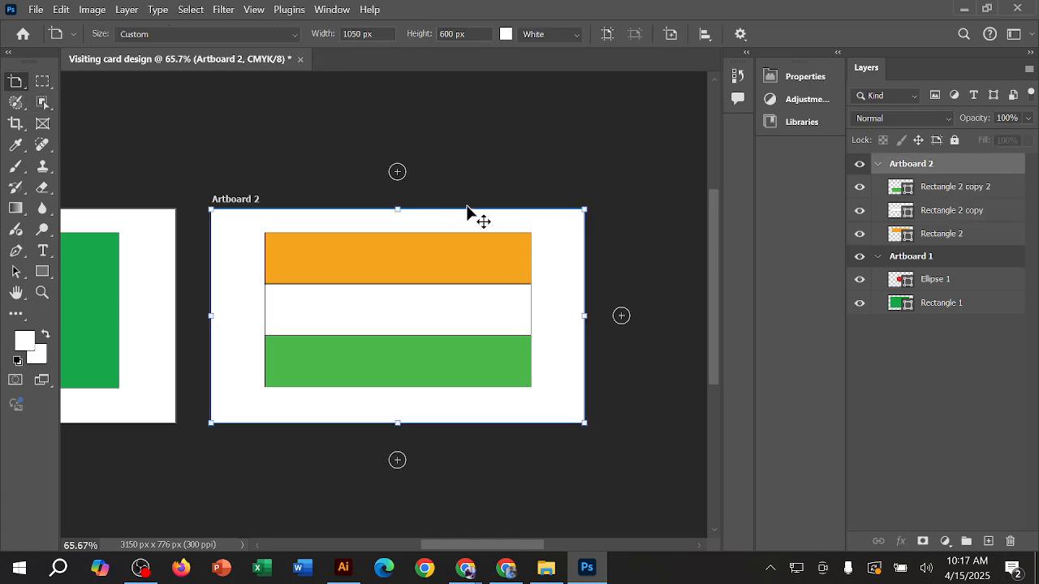
drag(654, 232, 341, 155)
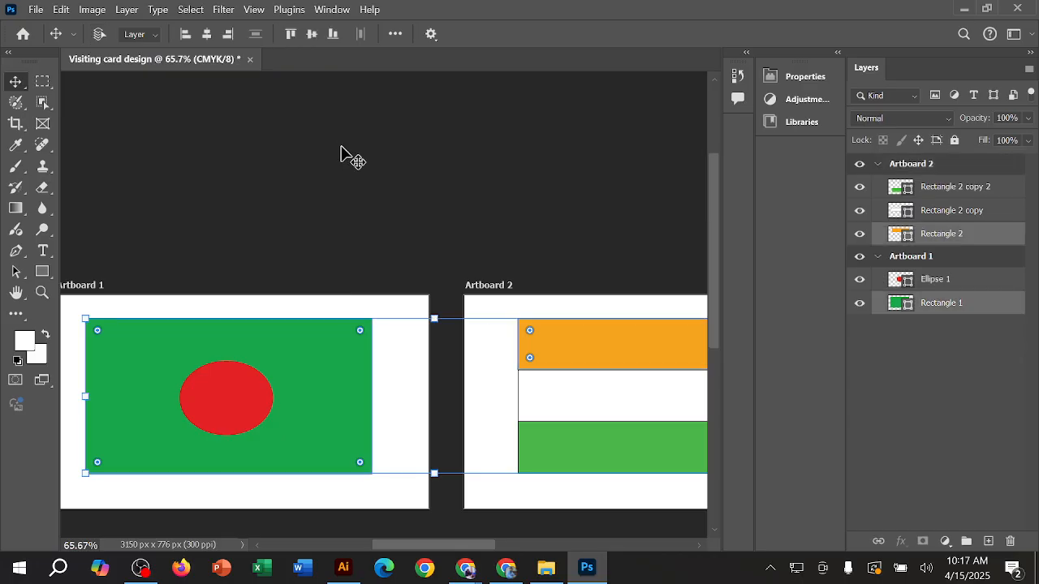
key(ctrl+0)
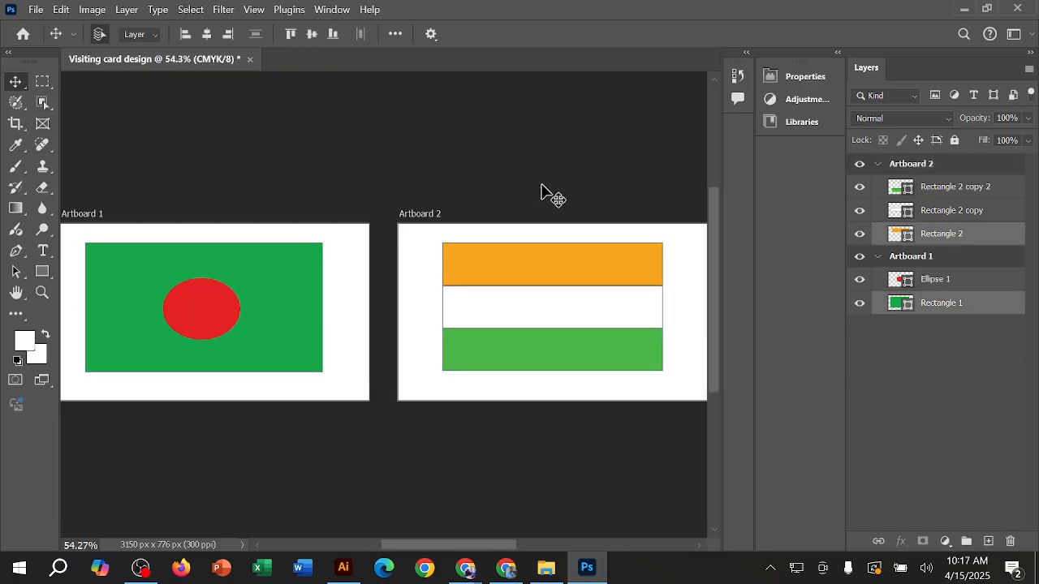
Step: Deselect the shapes and examine the outlines around the three stripes on Artboard 2 up close
click(542, 187)
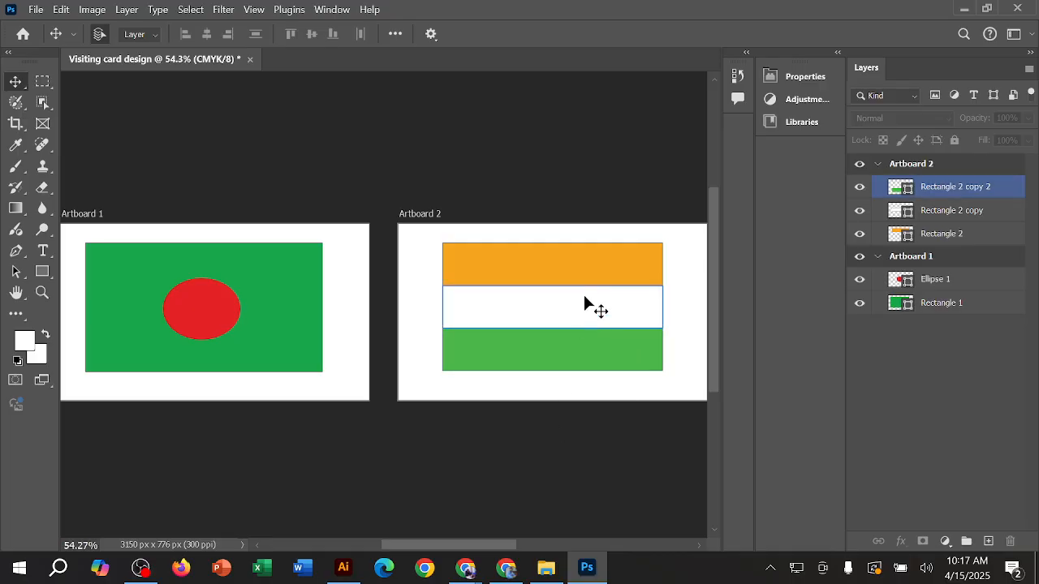
scroll(584, 304, up, 3)
scroll(515, 153, up, 1)
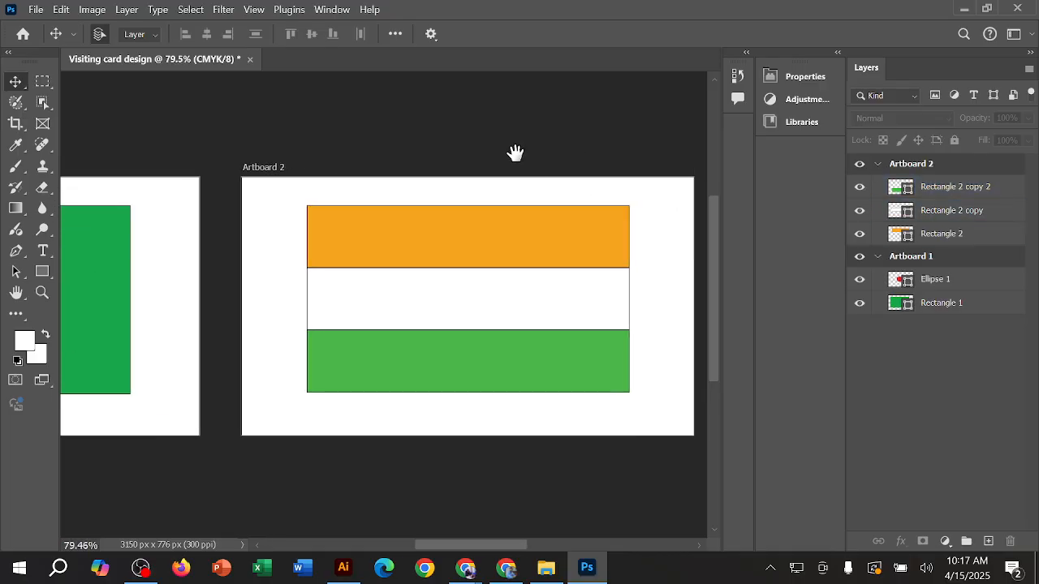
click(531, 265)
click(525, 323)
click(517, 302)
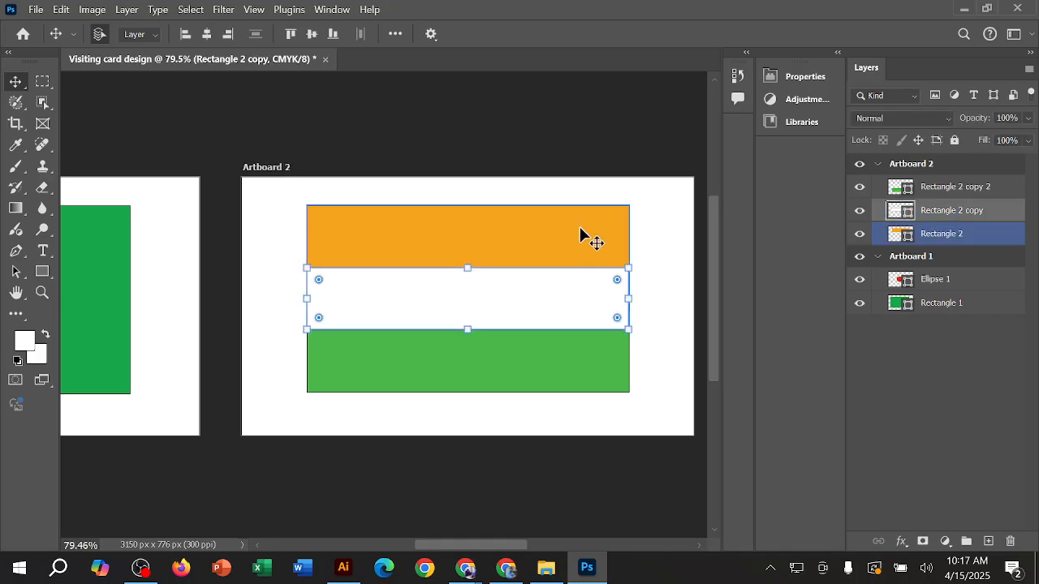
click(527, 146)
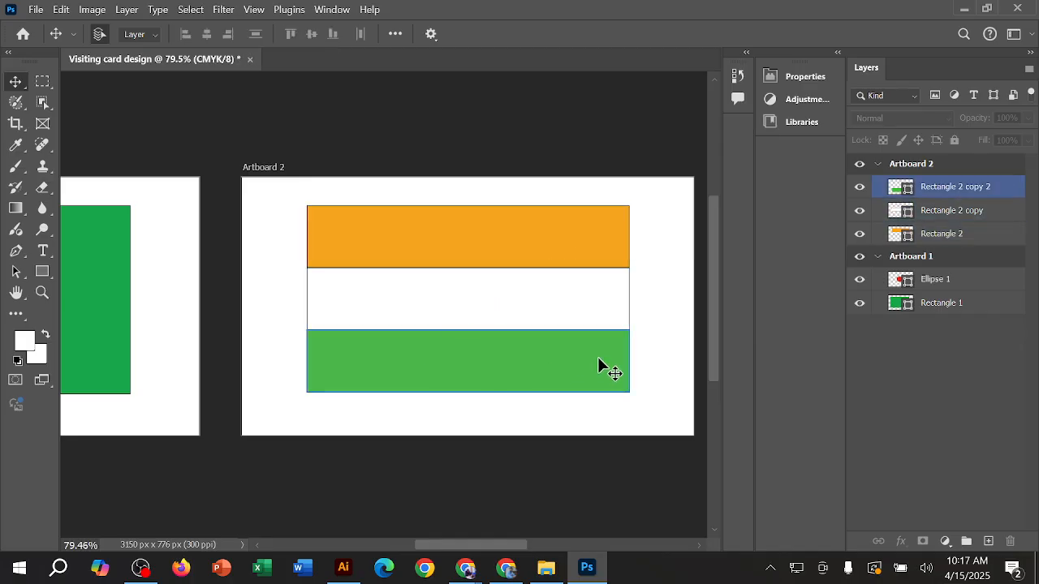
Step: Remove the stroke from the white middle stripe on Artboard 2 and deselect it
click(534, 306)
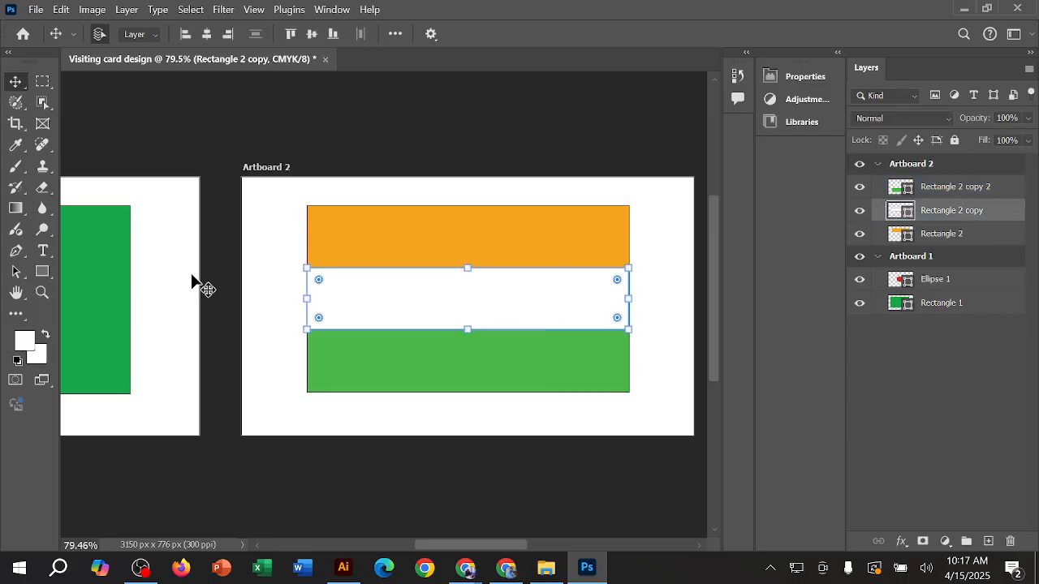
click(45, 273)
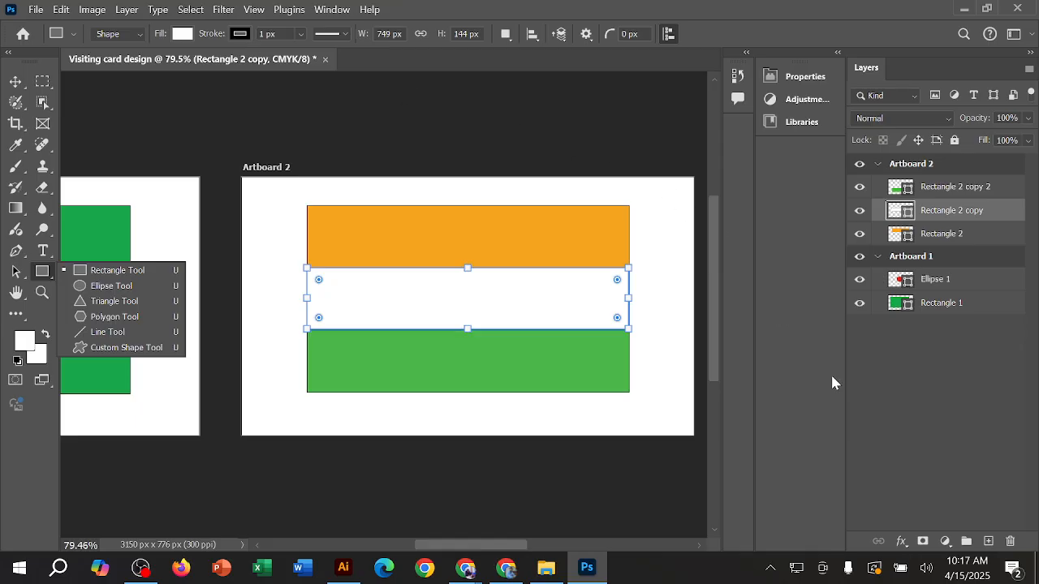
click(815, 80)
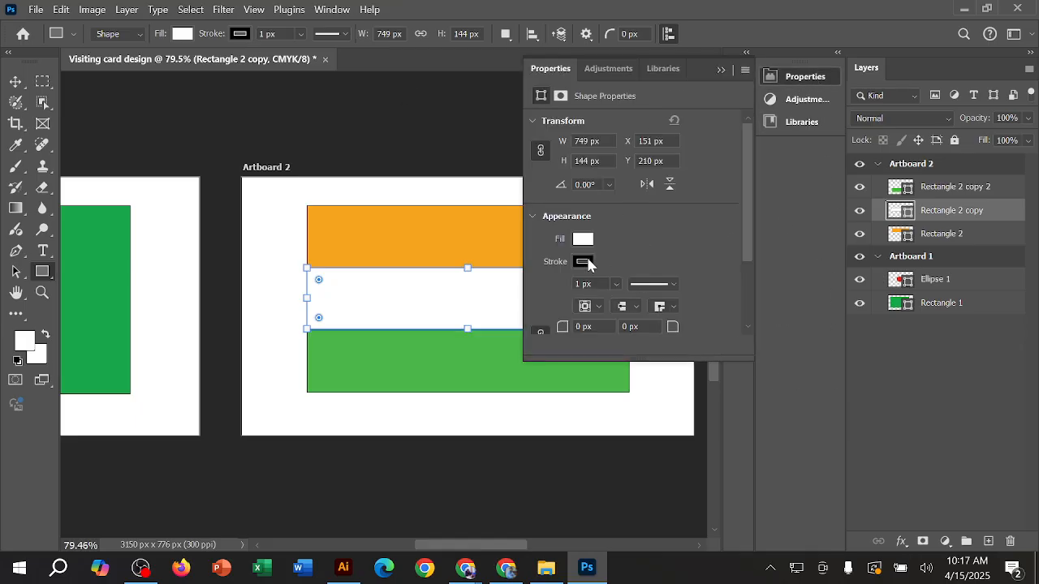
click(583, 263)
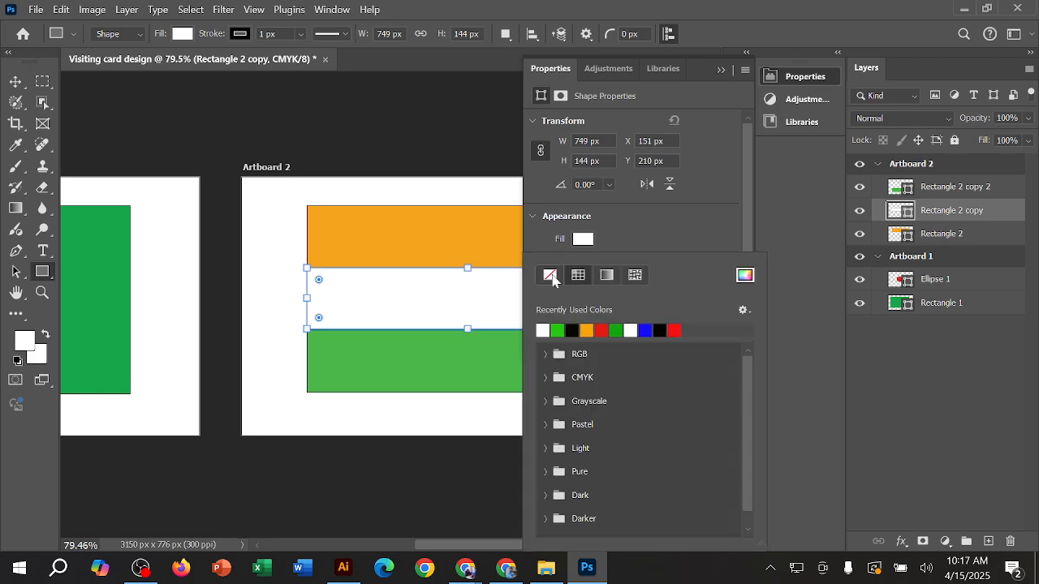
click(550, 276)
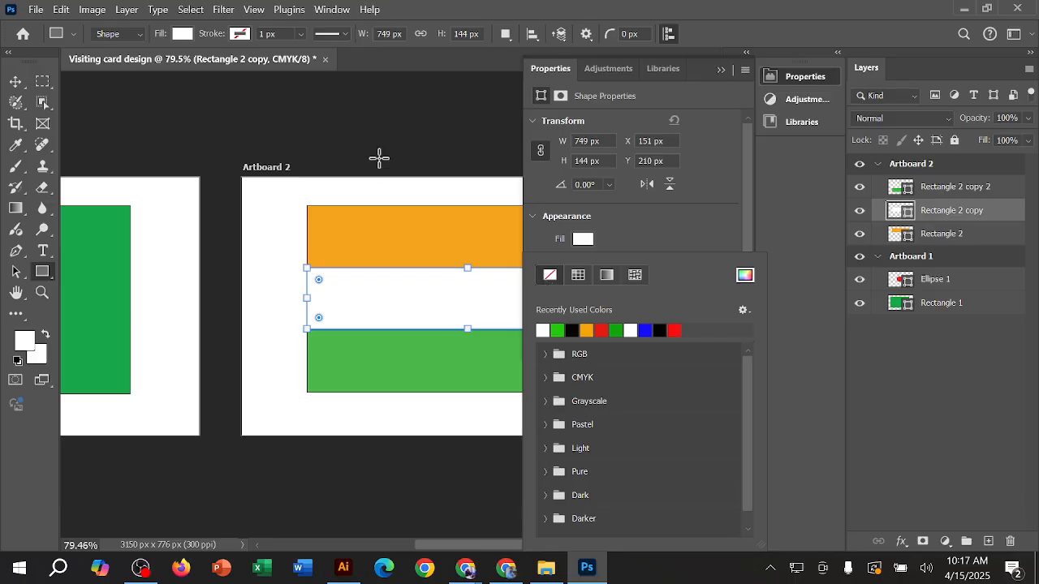
click(16, 82)
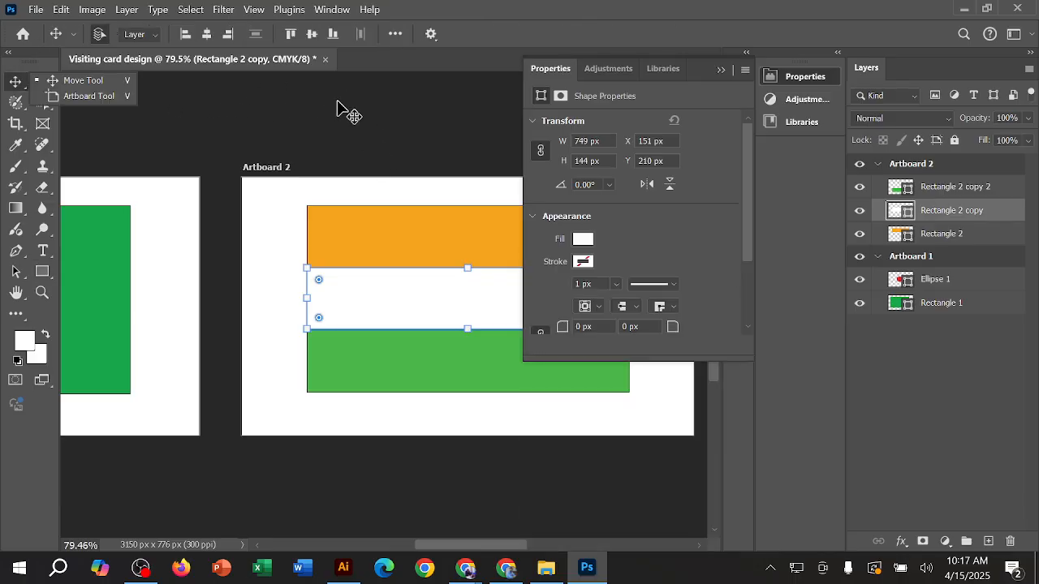
click(364, 128)
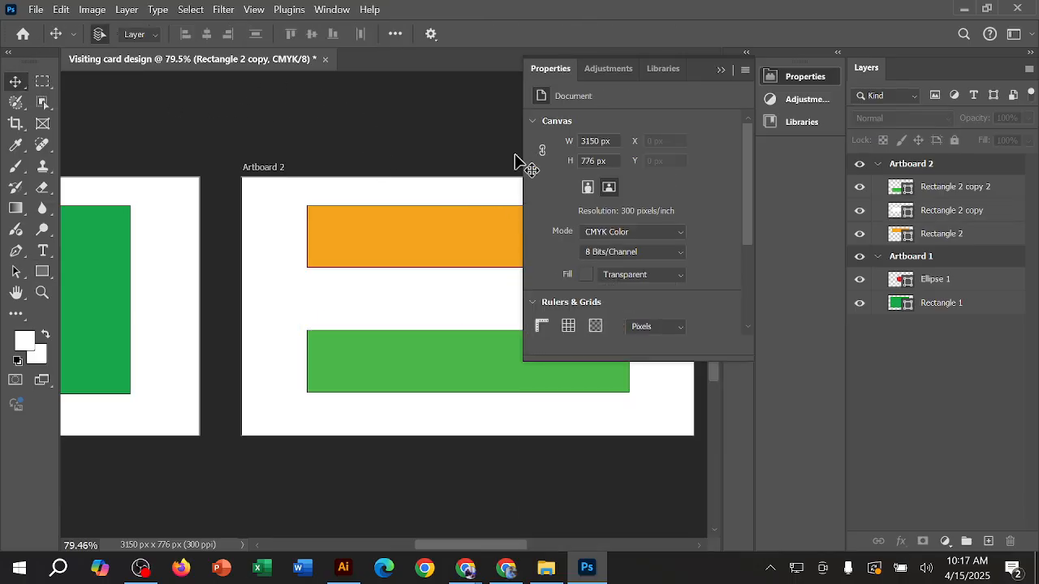
click(720, 70)
Step: Remove the stroke from the orange stripe on Artboard 2
click(469, 241)
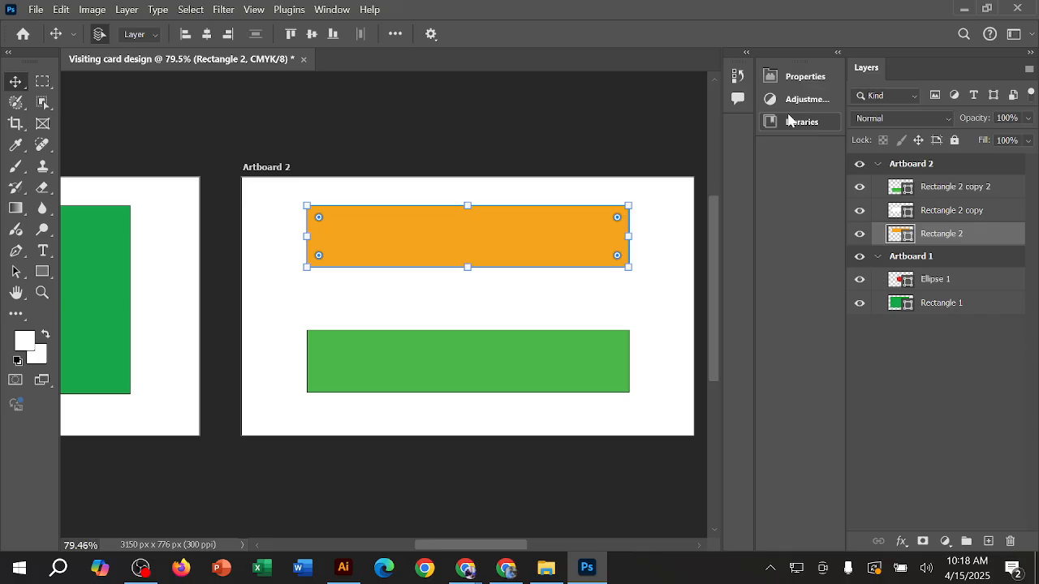
click(806, 81)
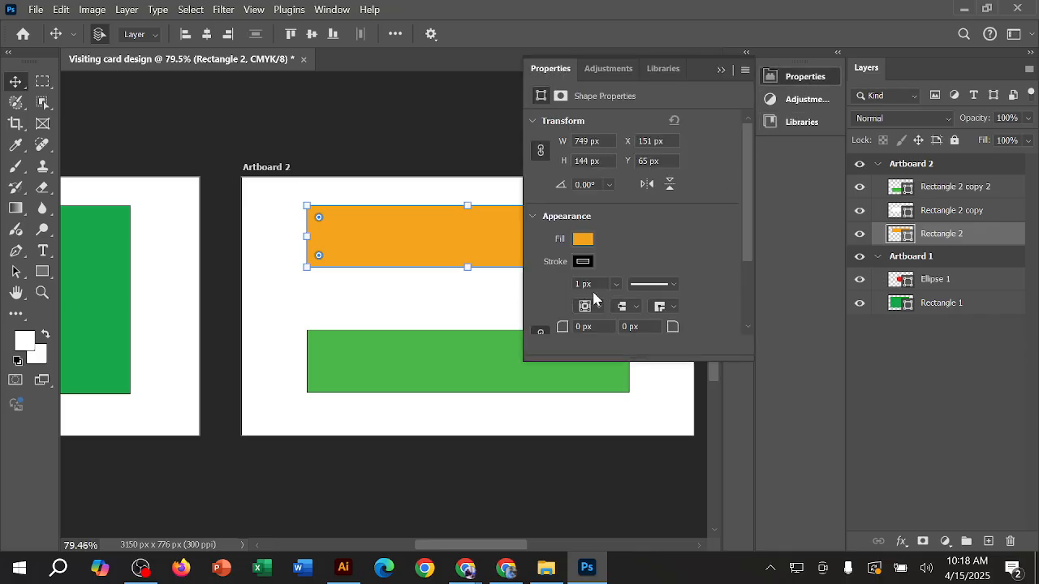
click(582, 261)
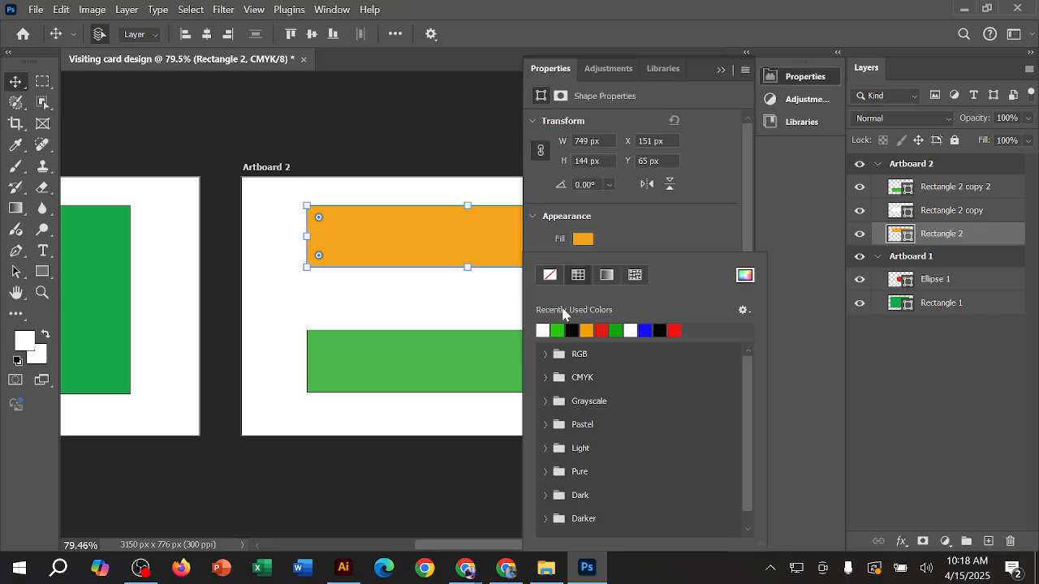
click(552, 277)
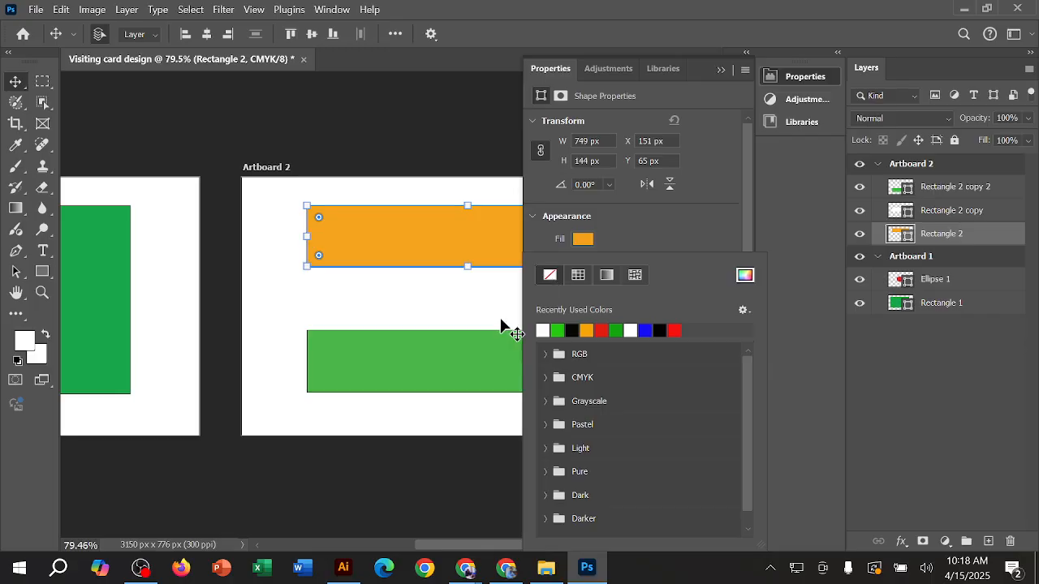
Step: Remove the stroke from the green stripe on Artboard 2 and deselect it
click(407, 370)
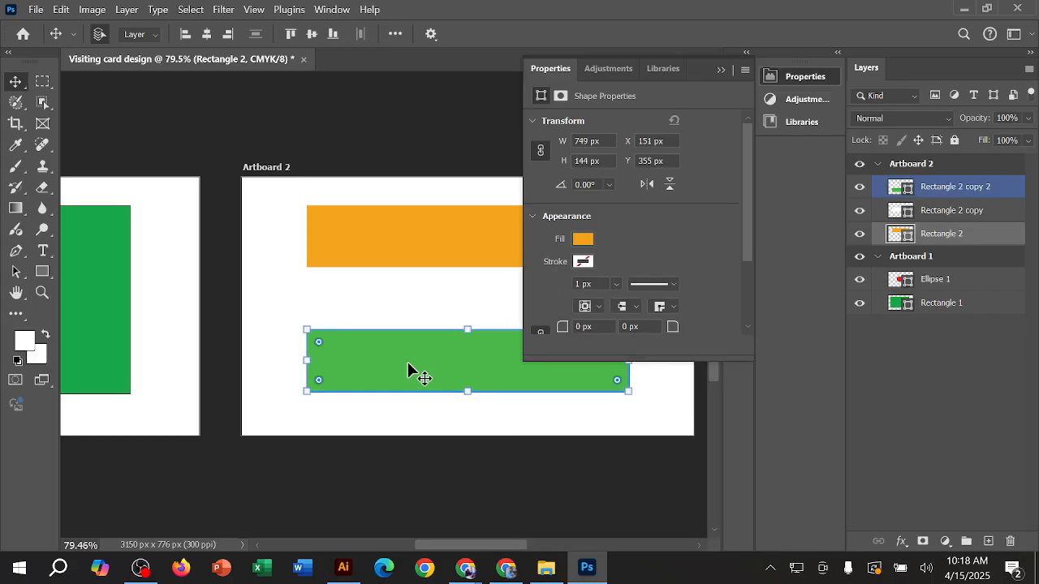
click(583, 261)
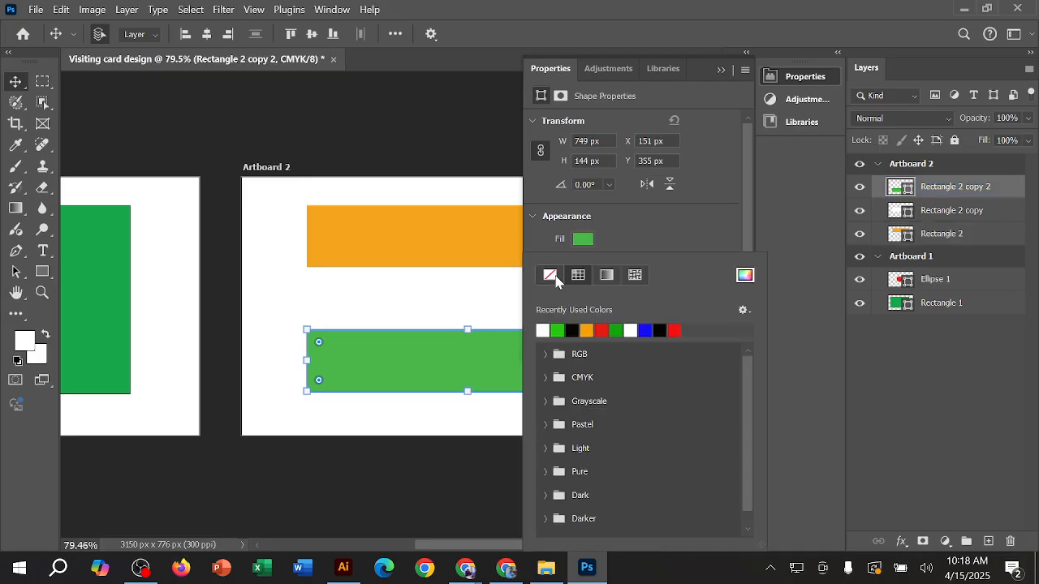
click(552, 276)
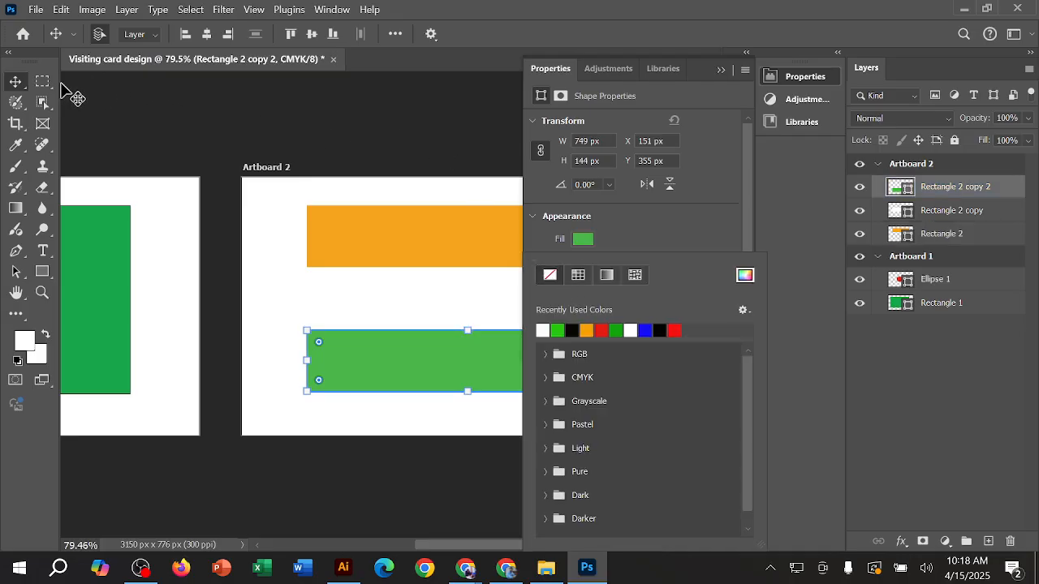
click(18, 81)
click(459, 128)
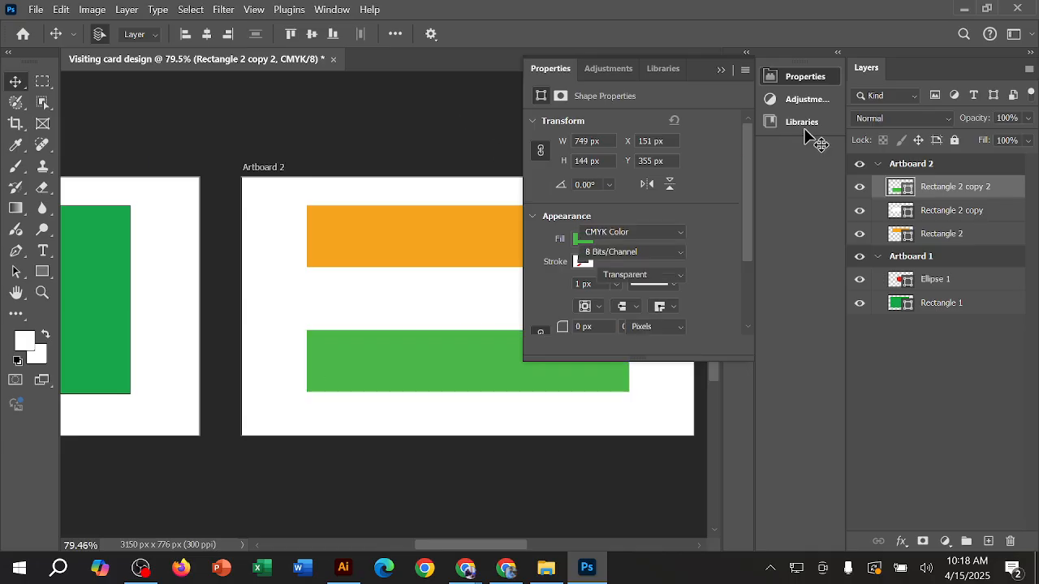
click(719, 71)
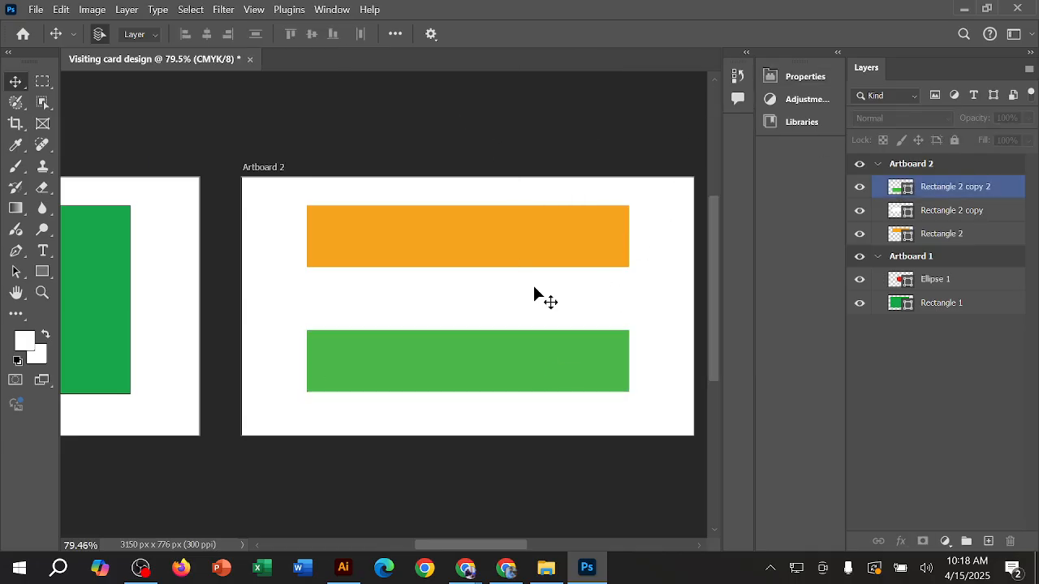
Step: Examine the edges of Artboard 2's stripes and compare them with the reference Indian flag in Chrome
scroll(522, 238, up, 7)
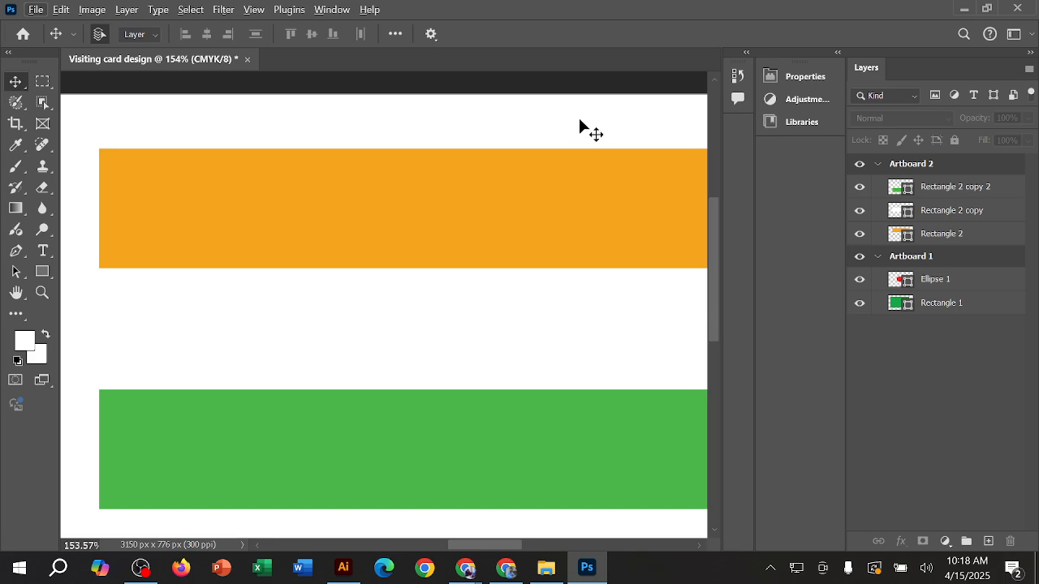
scroll(584, 157, down, 4)
scroll(589, 166, down, 1)
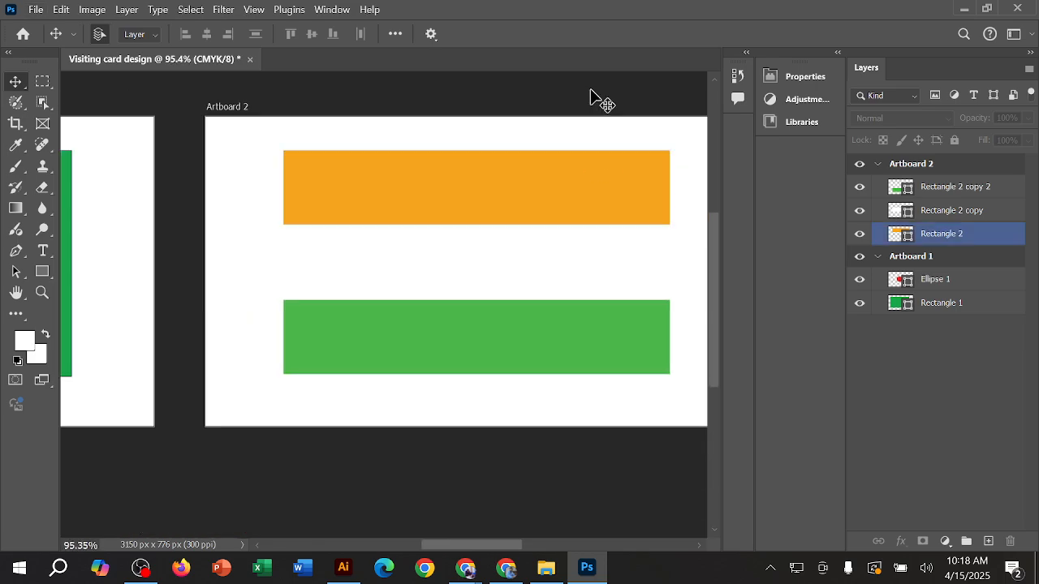
drag(590, 89, 504, 126)
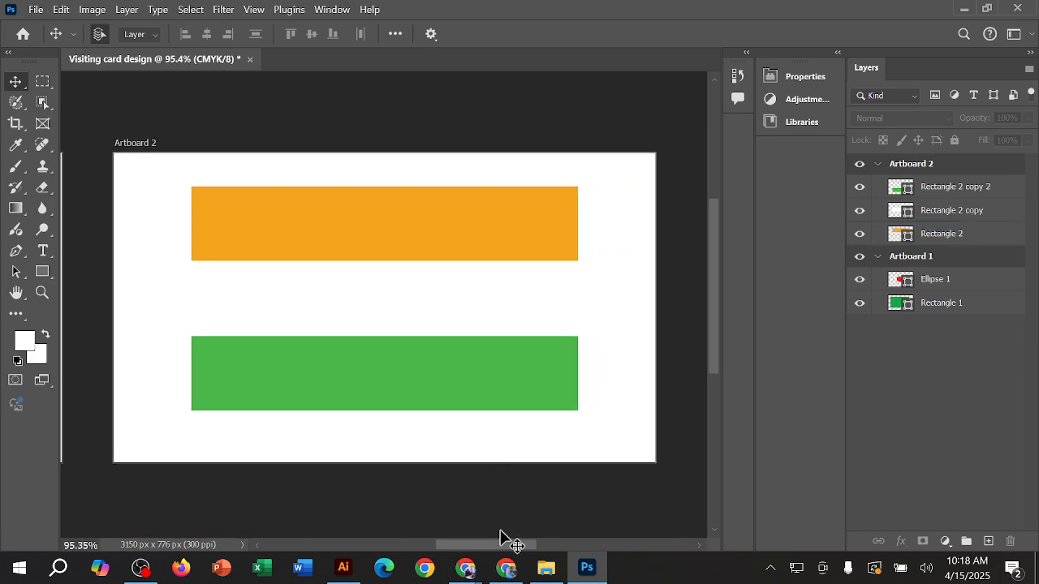
click(506, 568)
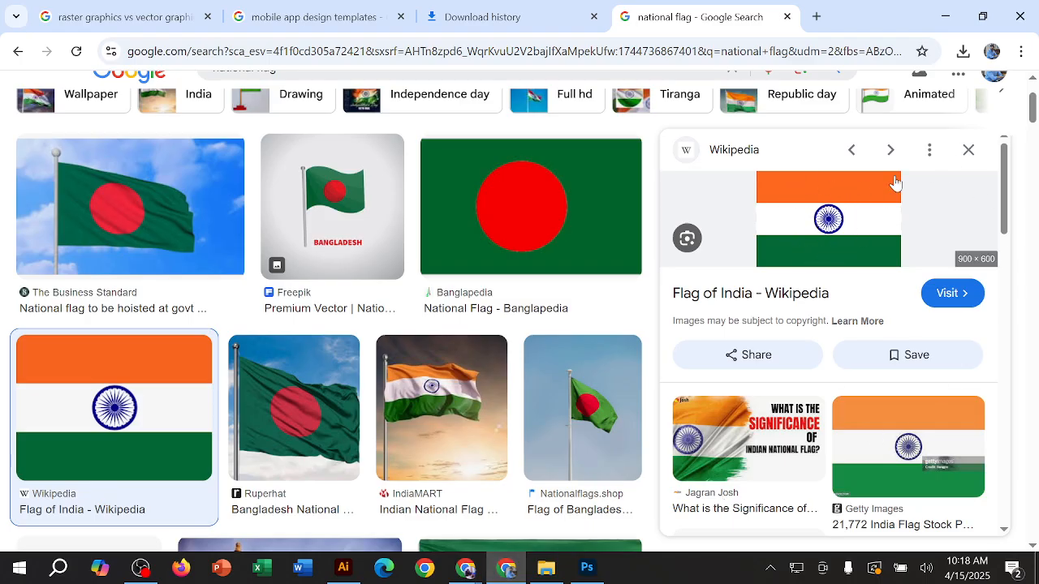
click(945, 16)
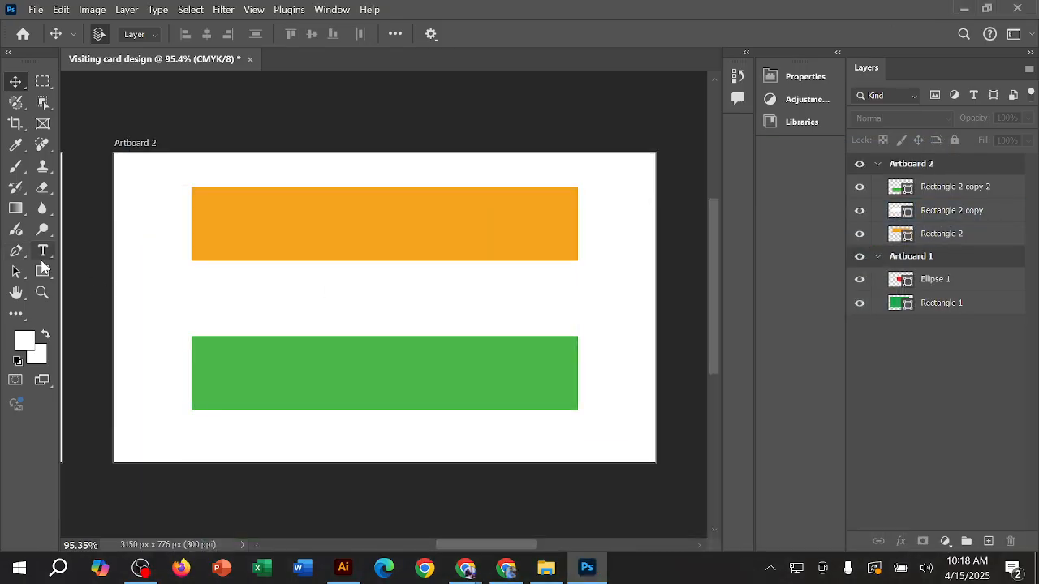
Step: Draw an ellipse about 249 by 236 px over the centre of the striped flag and remove its fill
click(42, 271)
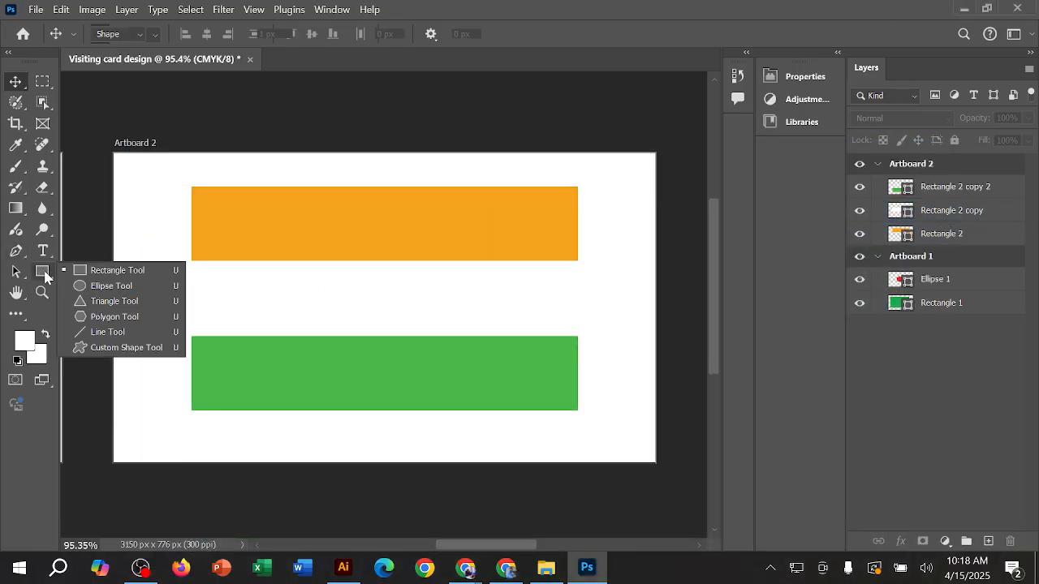
click(112, 286)
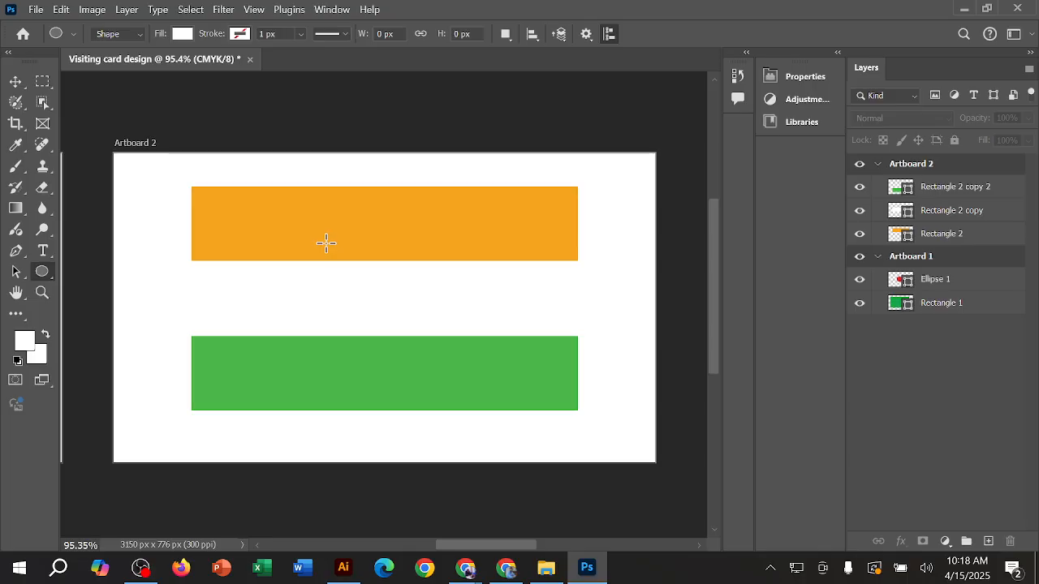
drag(325, 241, 453, 363)
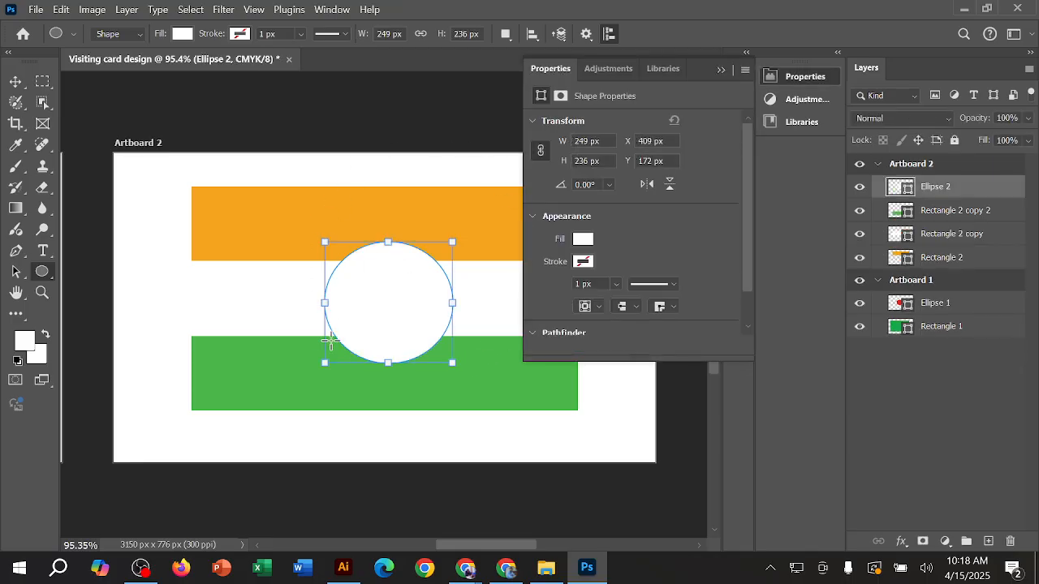
click(581, 242)
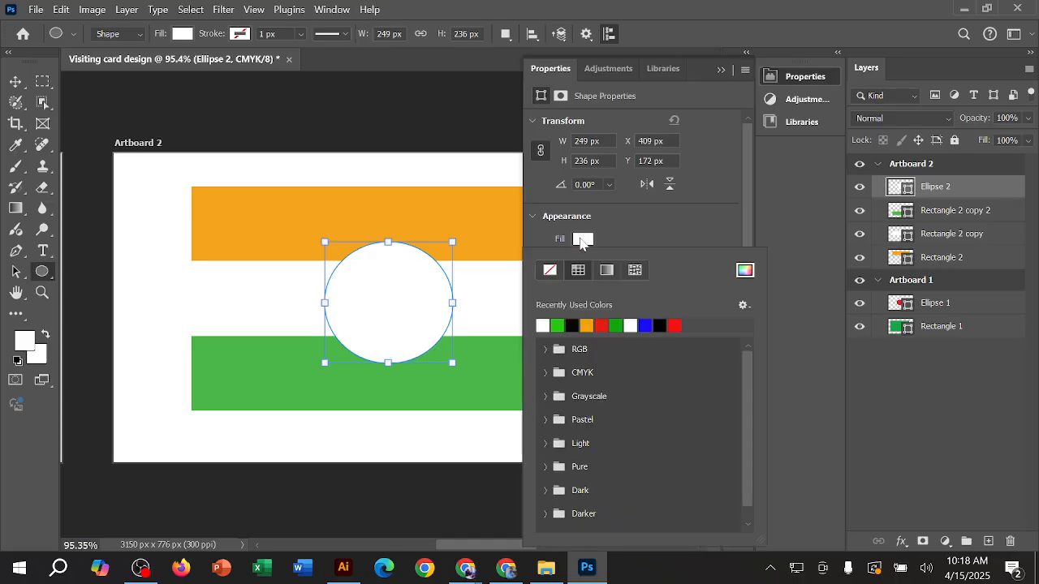
click(549, 271)
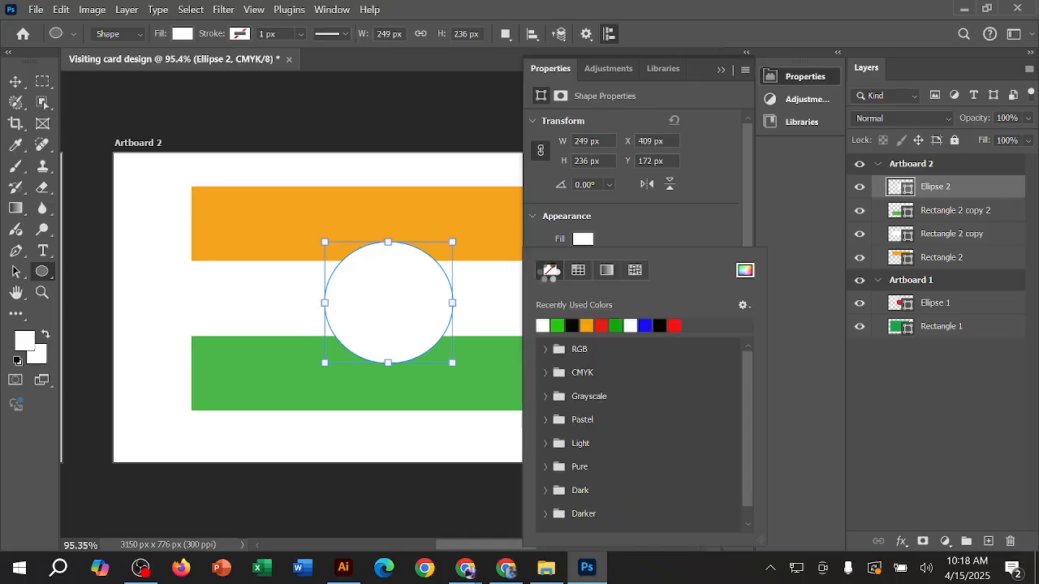
click(633, 226)
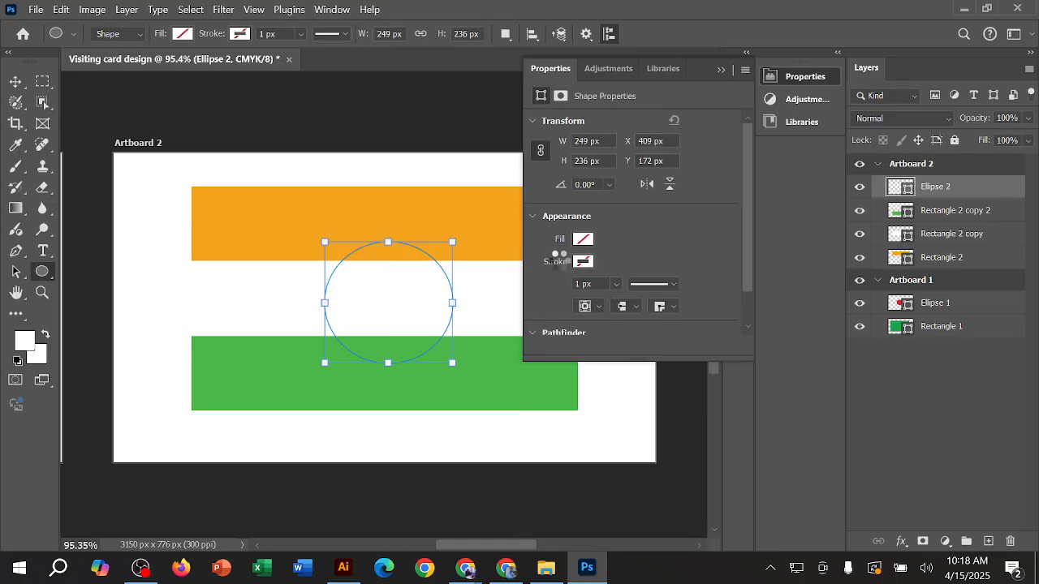
Step: Give the central ellipse on Artboard 2 a green stroke from the recently used colours, checking the reference flag in Chrome, and deselect it
click(583, 262)
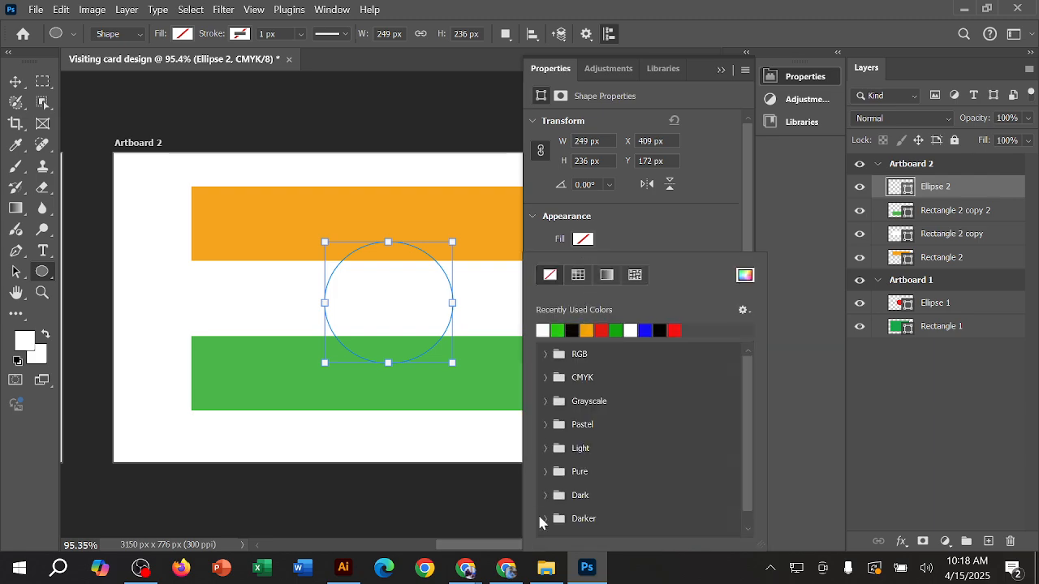
click(507, 568)
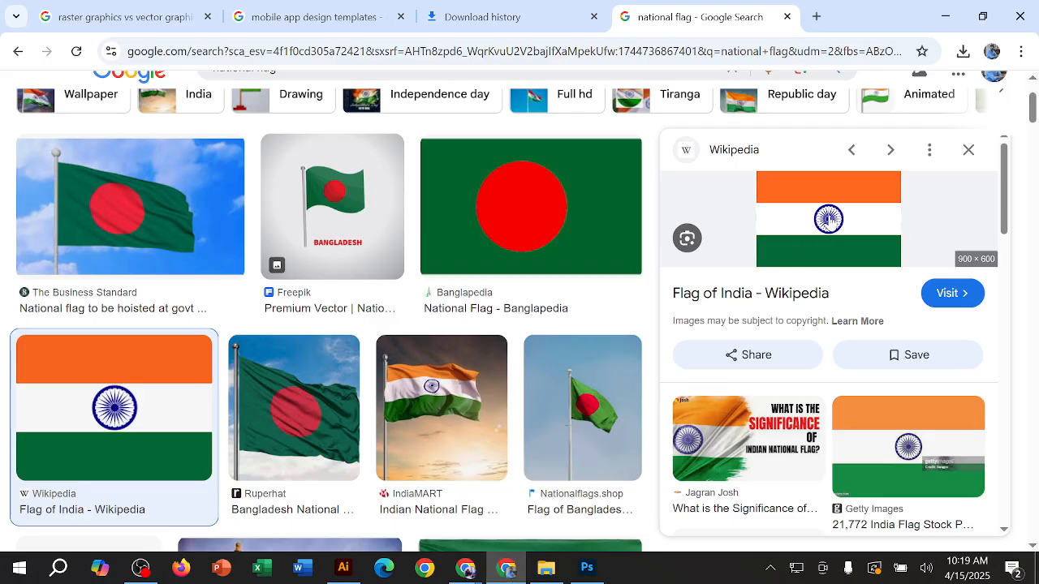
click(944, 16)
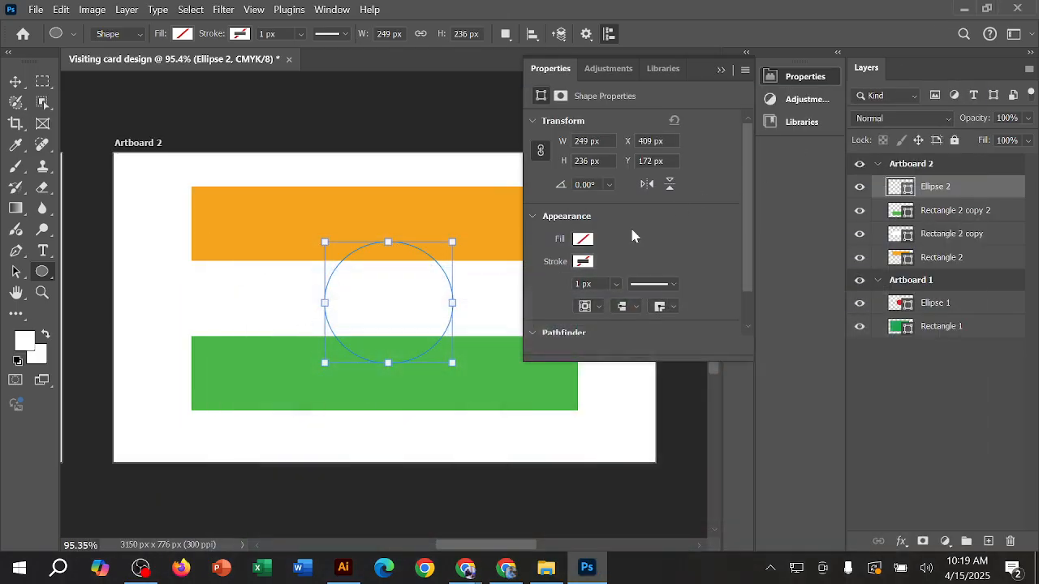
click(585, 261)
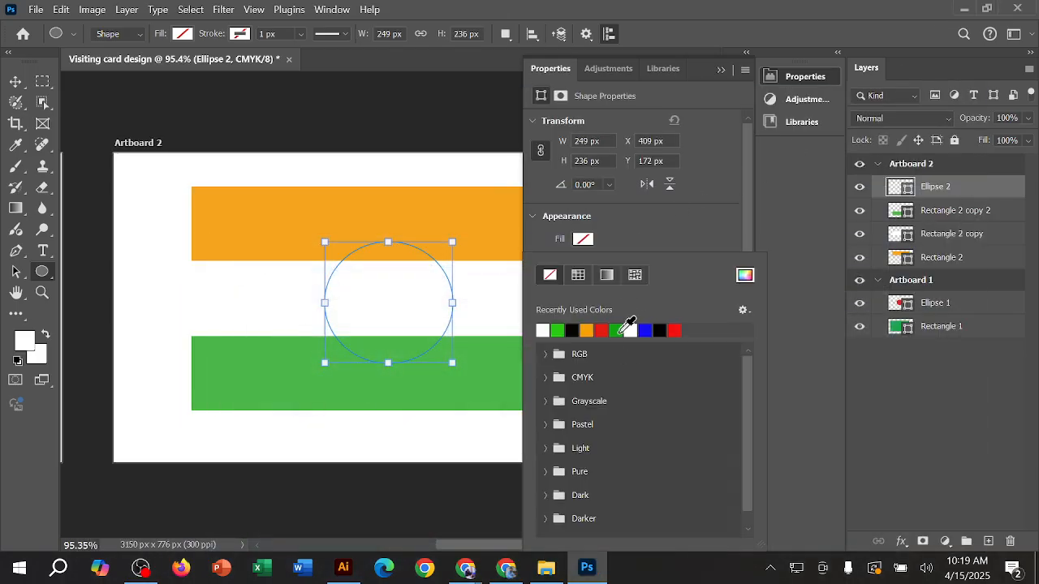
click(615, 329)
key(Escape)
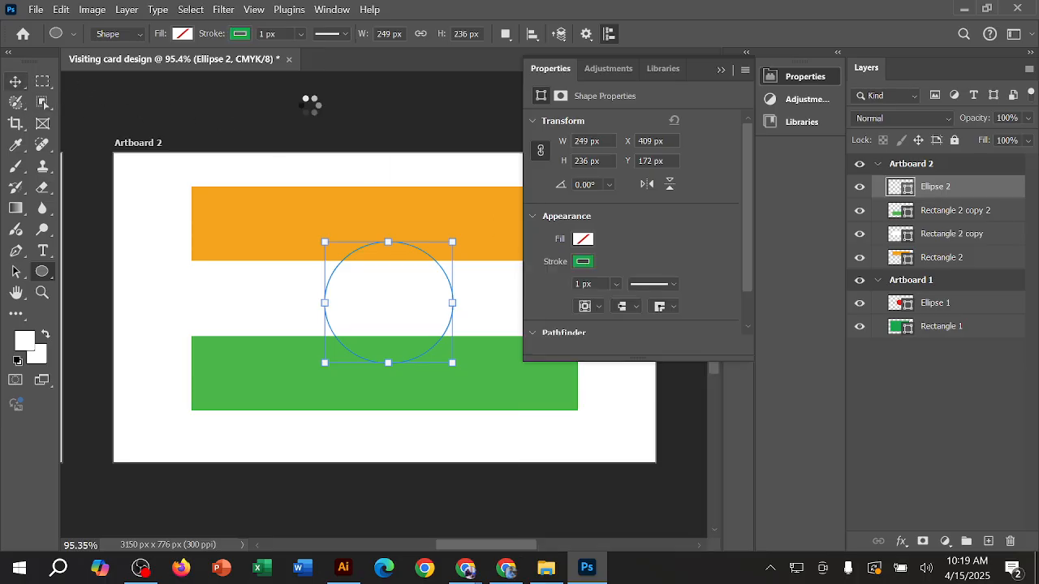
key(v)
click(445, 129)
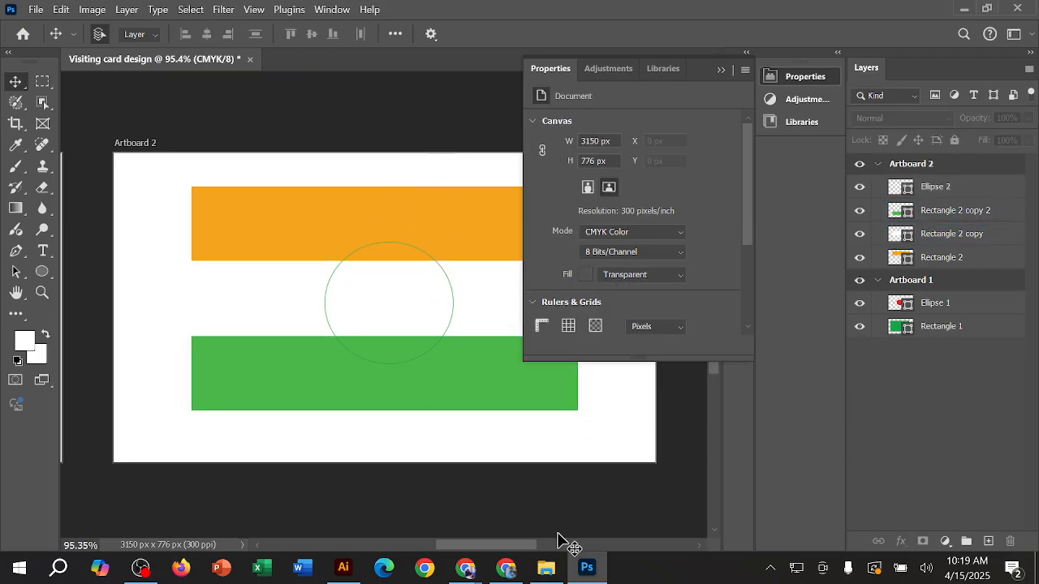
click(431, 289)
scroll(431, 291, up, 3)
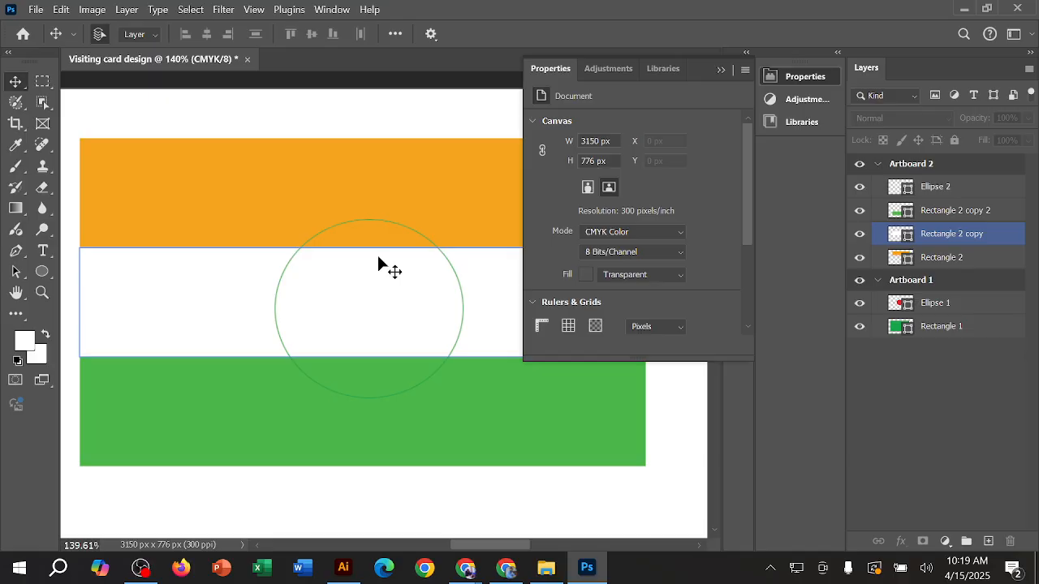
Step: Dock the Properties panel above Layers and close the leftover Adjustments and Libraries group
drag(686, 71, 829, 95)
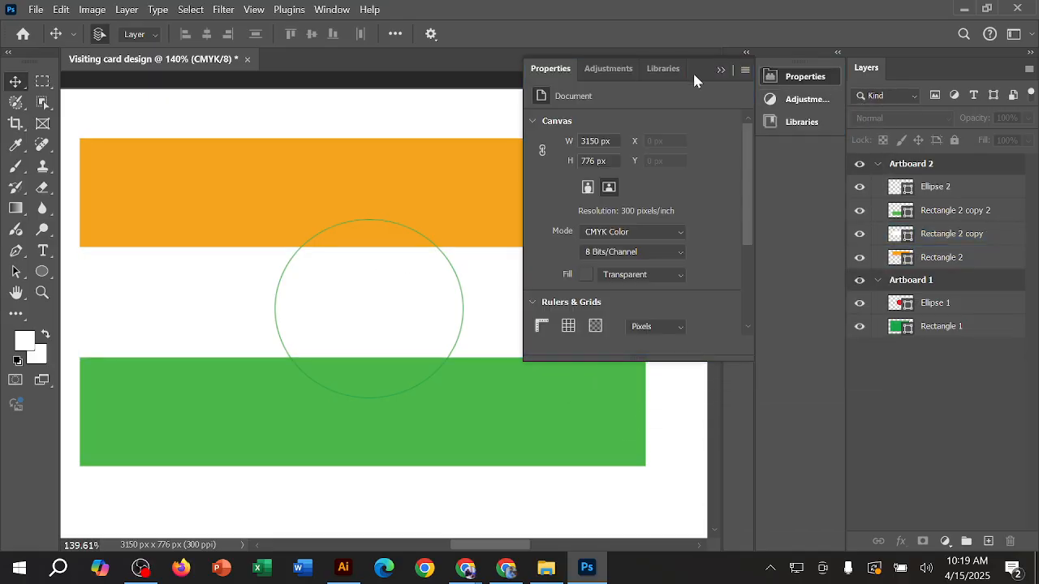
drag(556, 77, 888, 62)
click(652, 68)
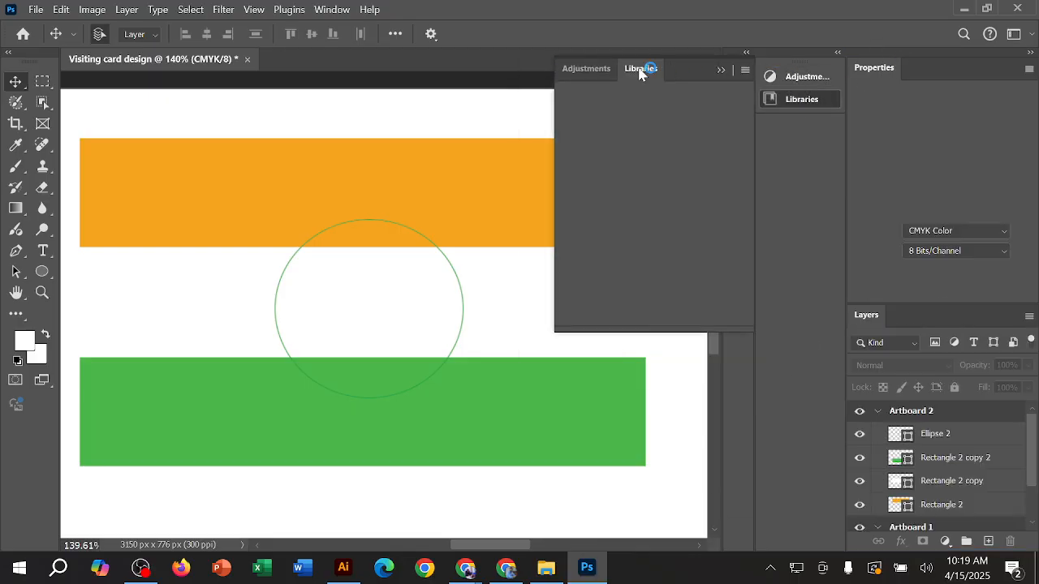
click(743, 77)
click(791, 88)
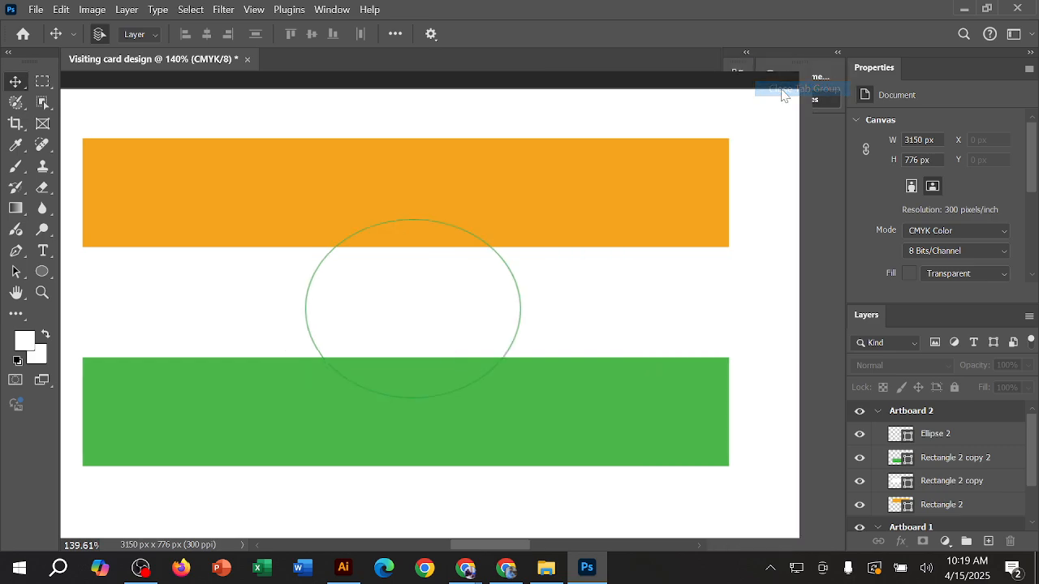
Step: Select the central ellipse and try stroke widths on it, widening to 113.84 px and reducing back to 0.66 px
click(311, 323)
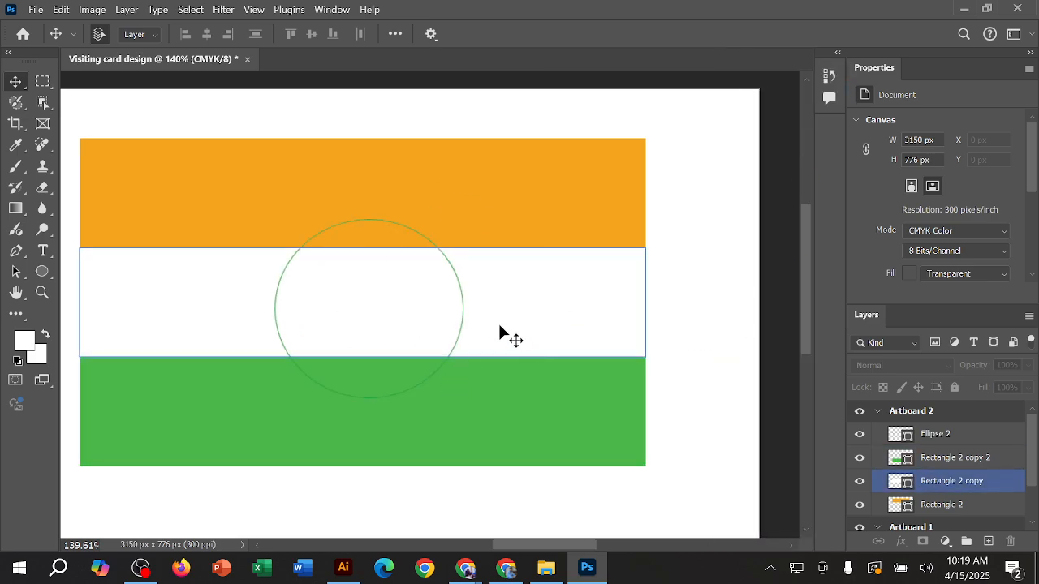
click(463, 327)
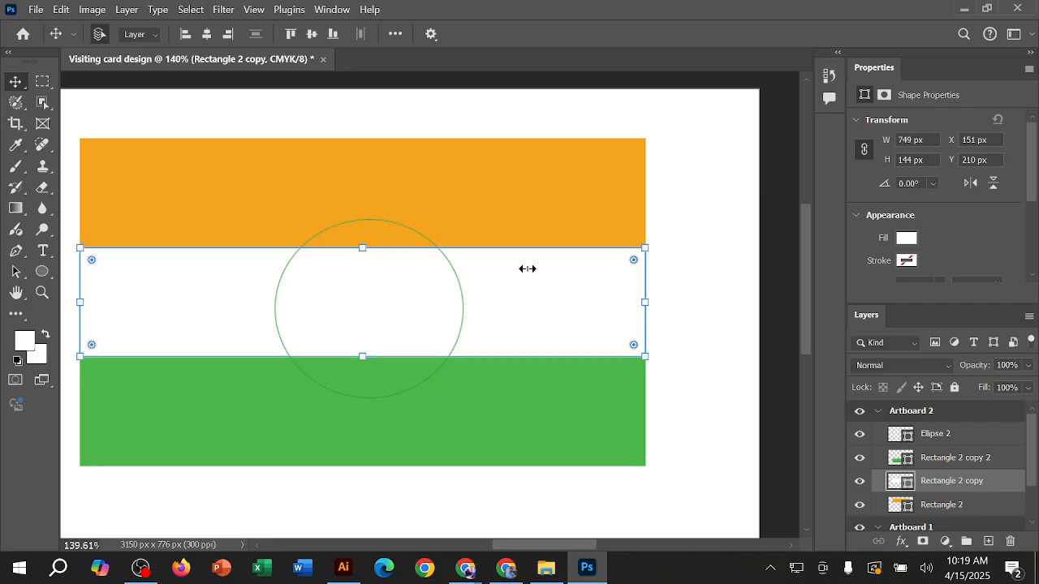
click(462, 308)
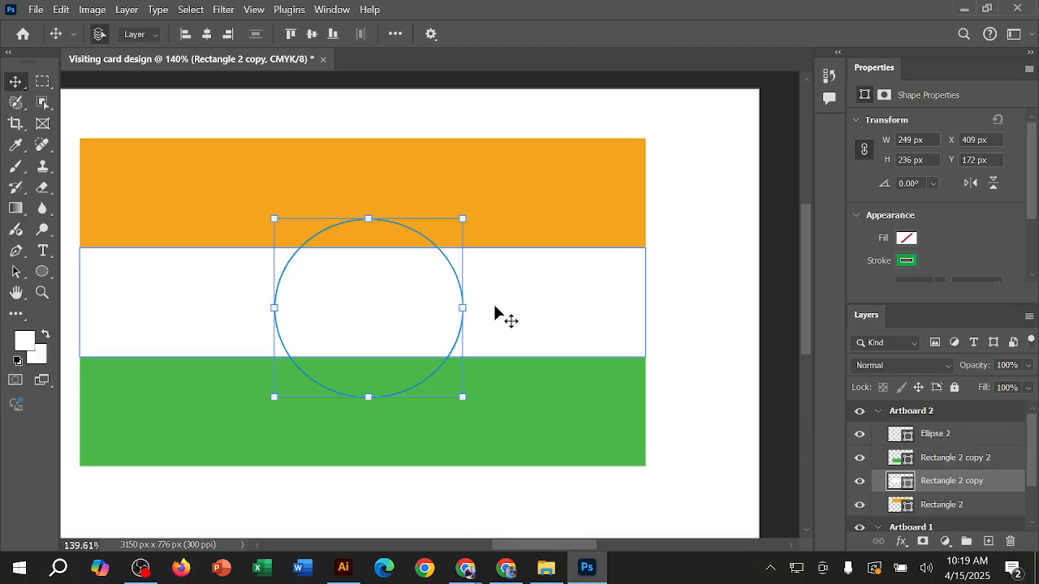
click(542, 327)
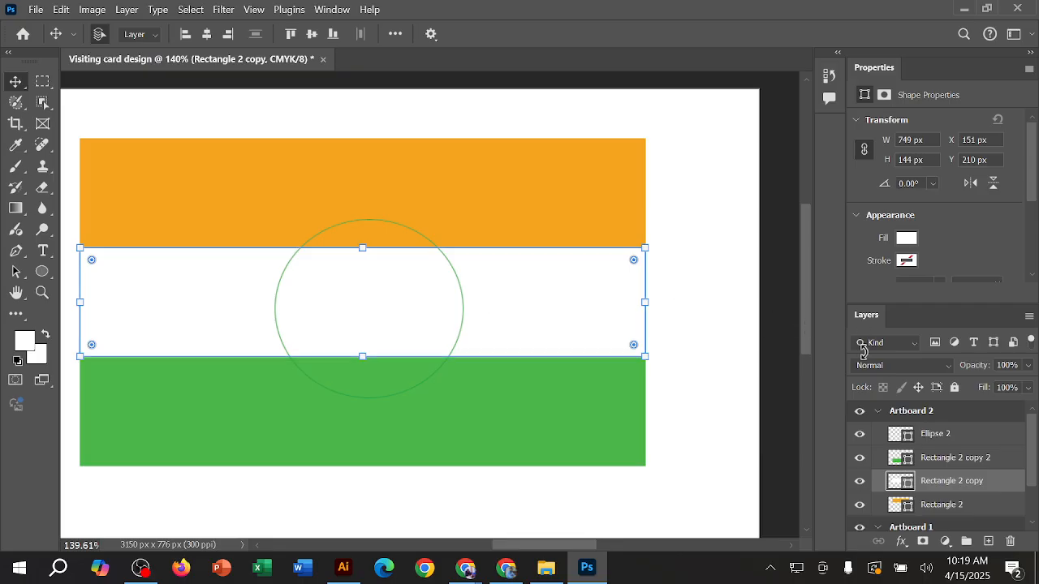
click(925, 461)
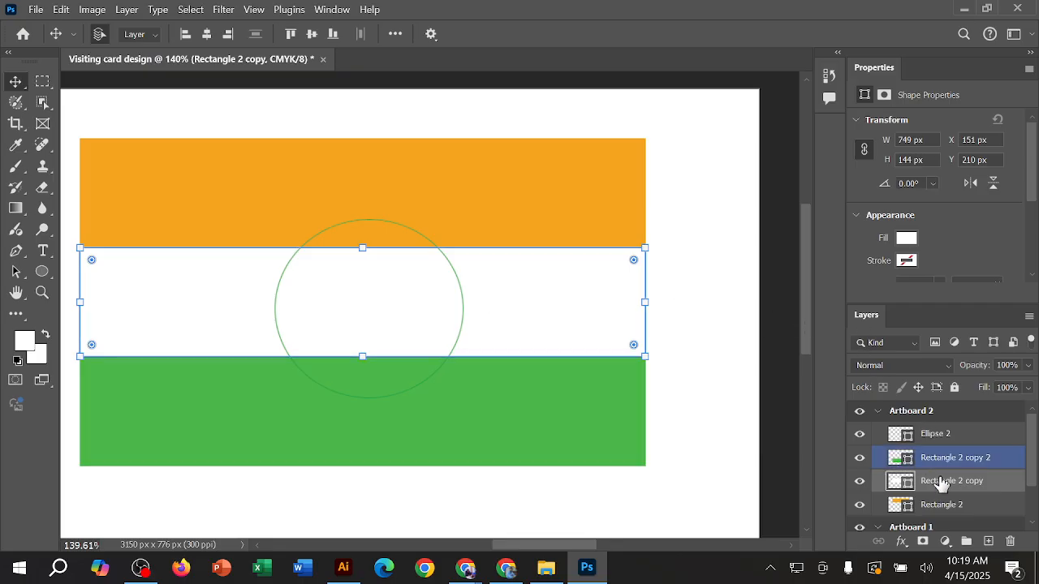
click(960, 438)
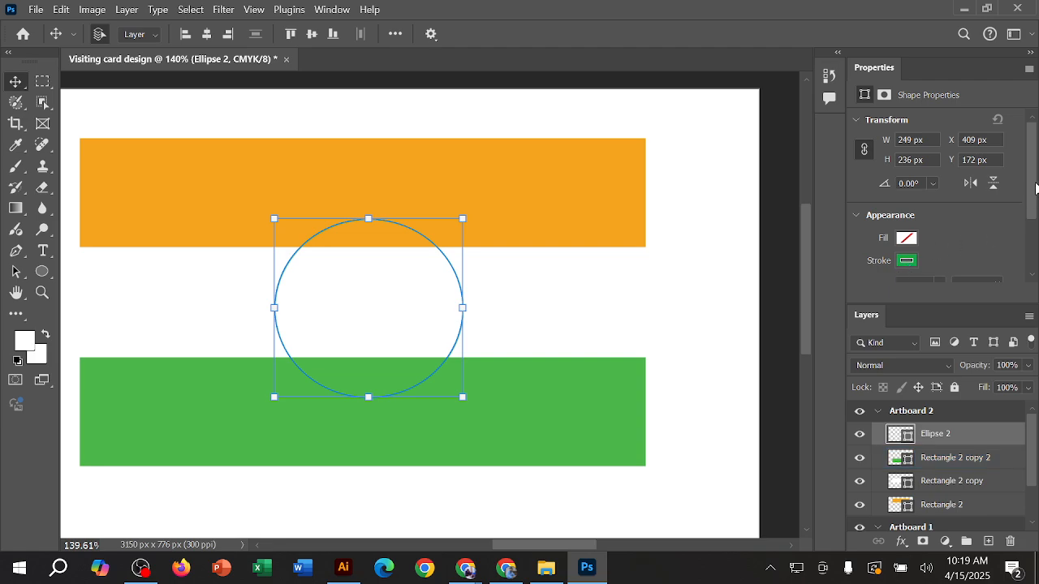
drag(1033, 196, 1031, 251)
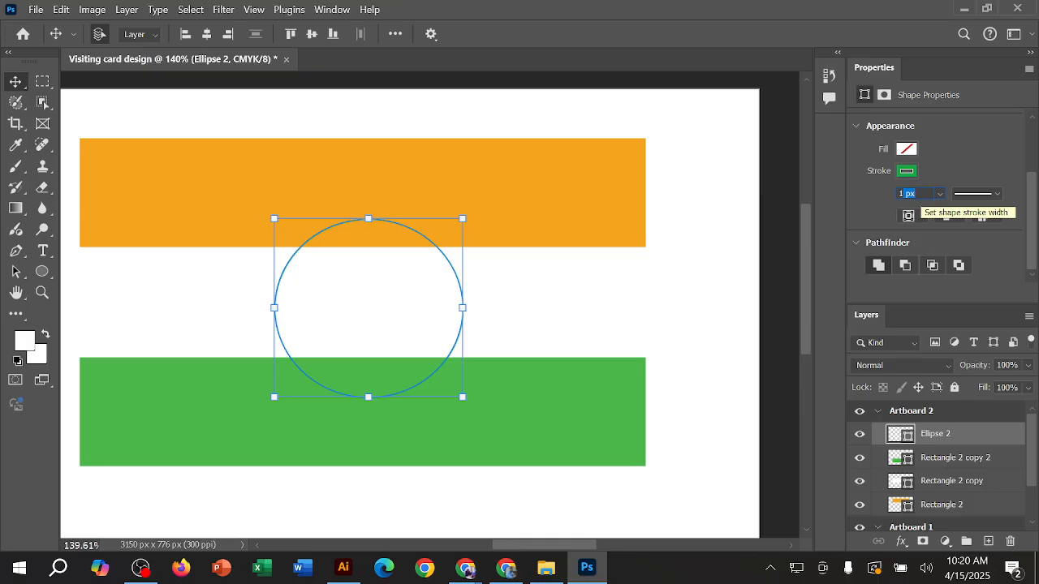
click(917, 194)
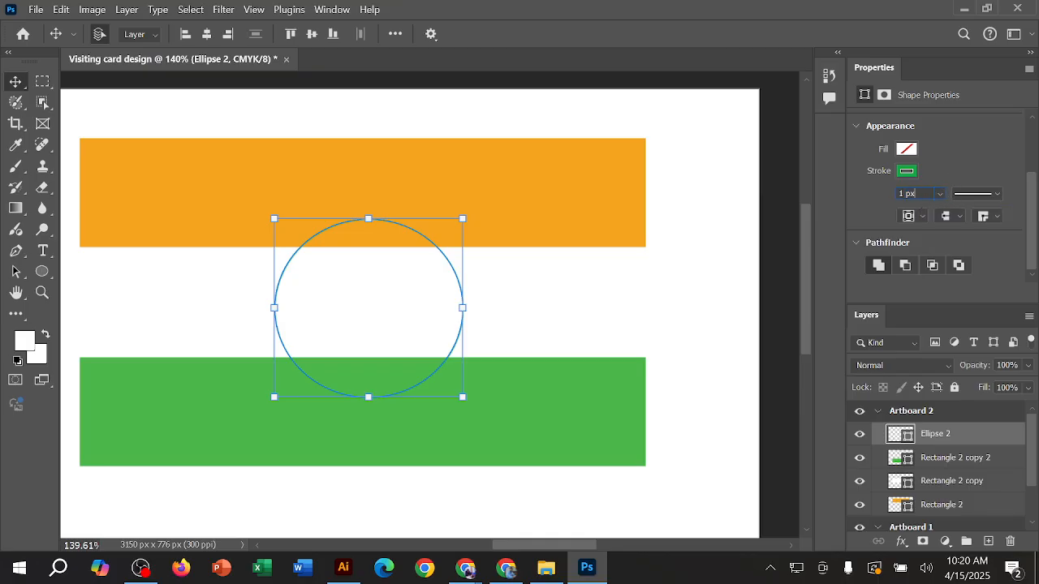
click(940, 197)
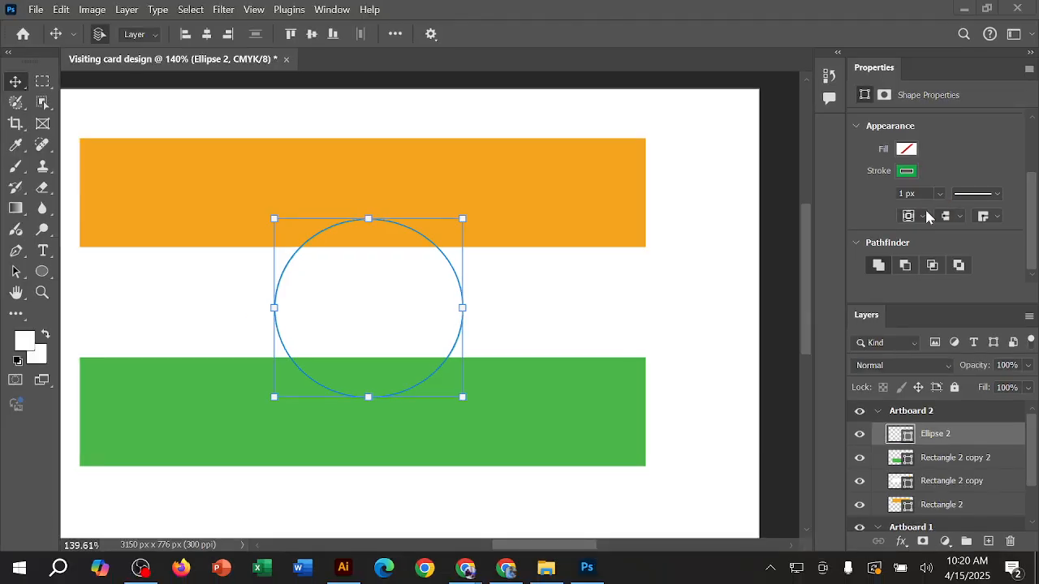
click(939, 193)
drag(943, 211, 981, 211)
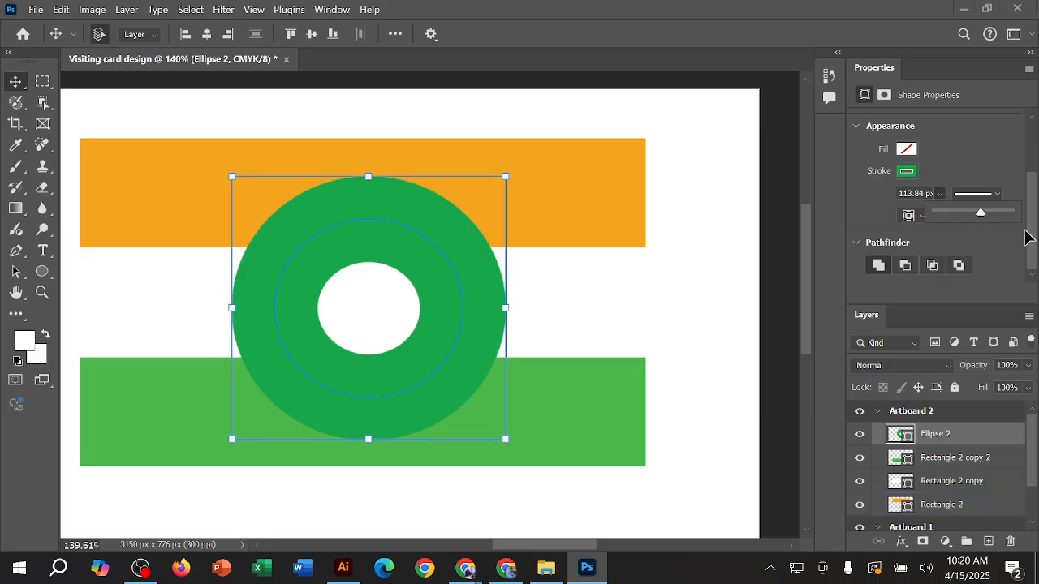
drag(981, 216, 942, 216)
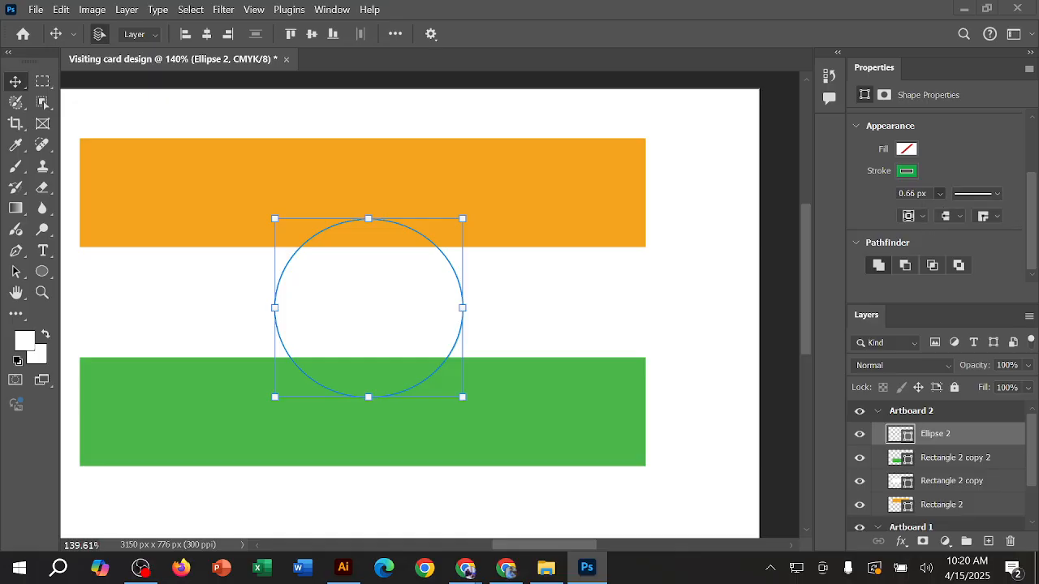
Step: Try to set the central ellipse's stroke width to 4 px
click(915, 193)
drag(928, 193, 881, 196)
text(4)
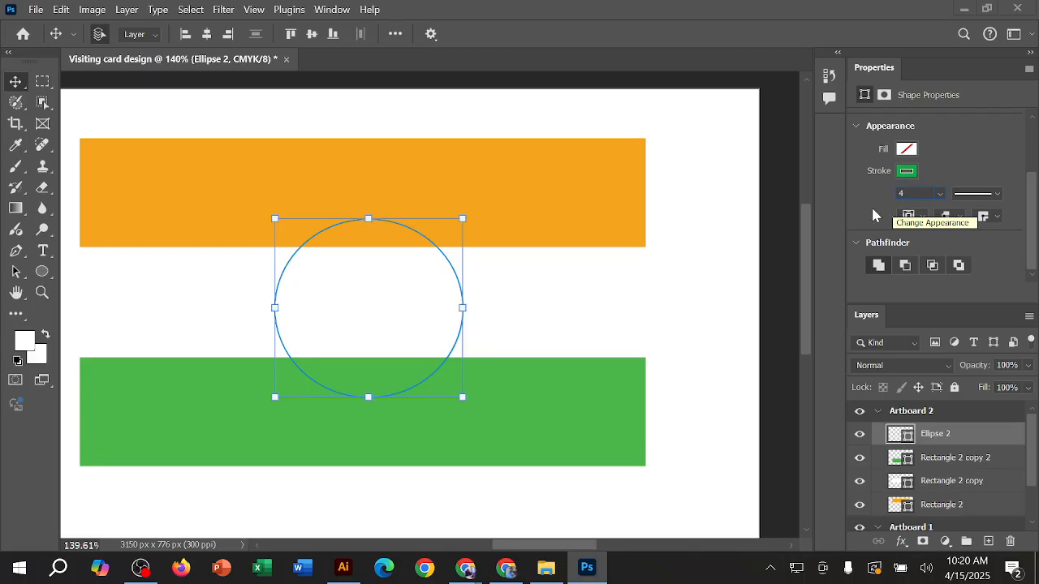
key(Return)
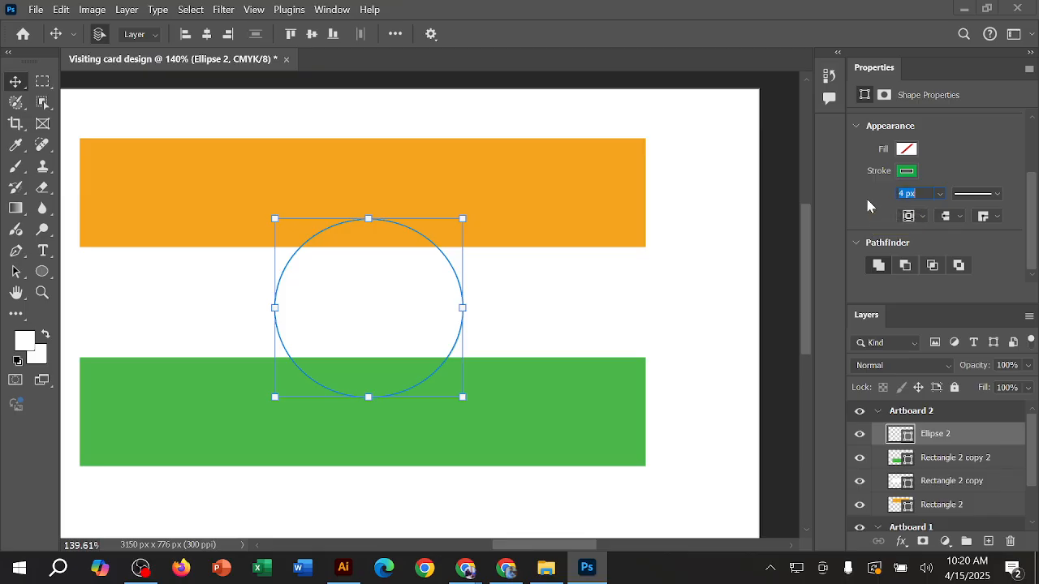
click(503, 272)
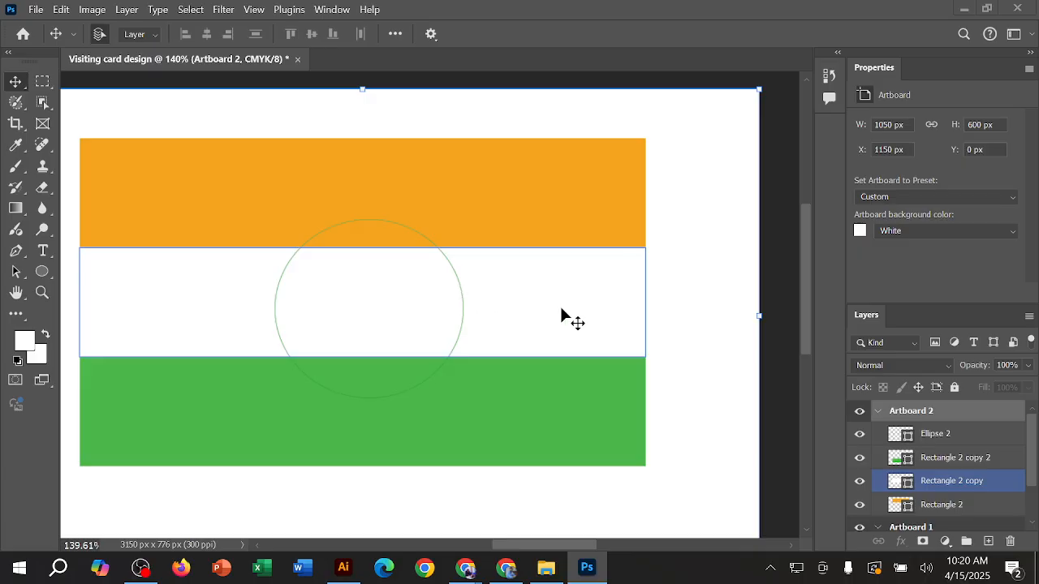
Step: Set the central ellipse's stroke width to 5 px and deselect the ellipse
click(954, 433)
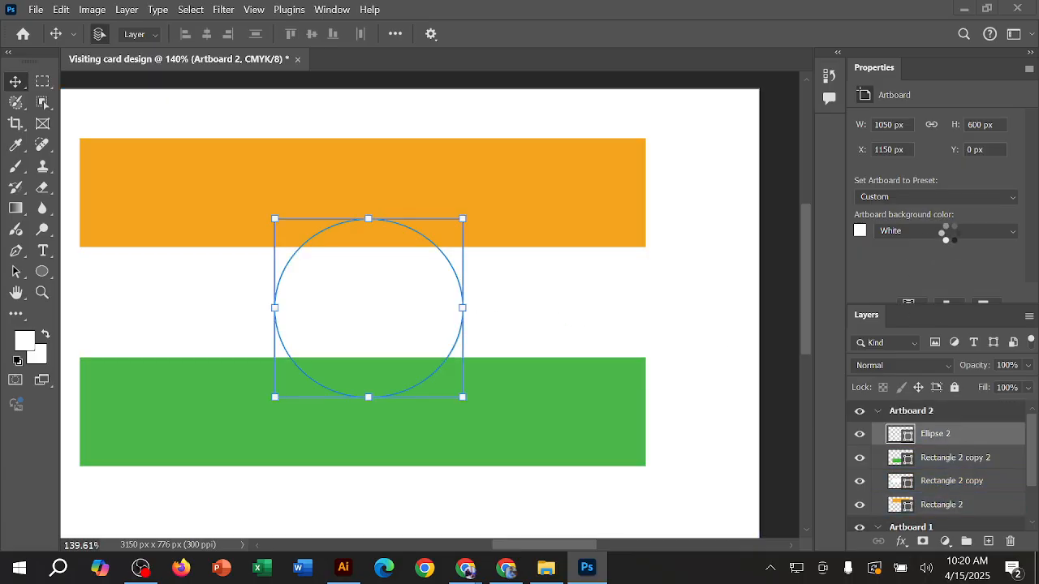
scroll(1019, 209, down, 1)
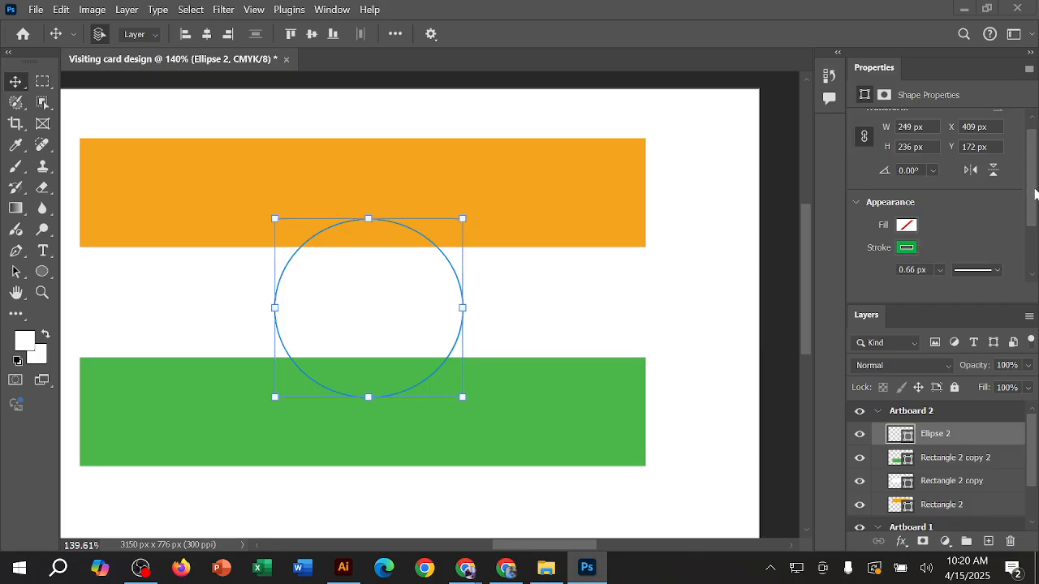
scroll(969, 219, down, 2)
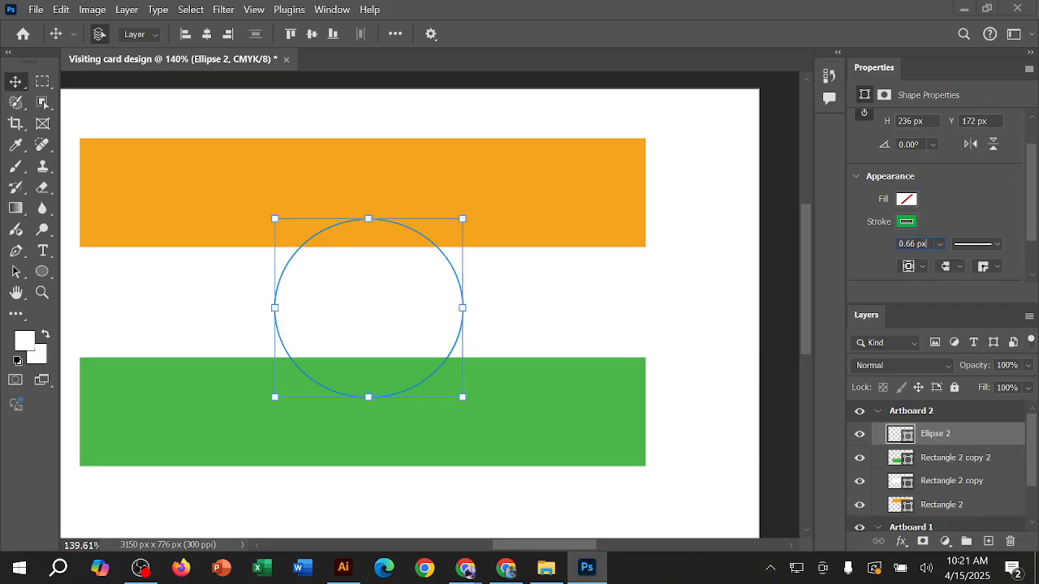
drag(928, 245, 898, 244)
text(5)
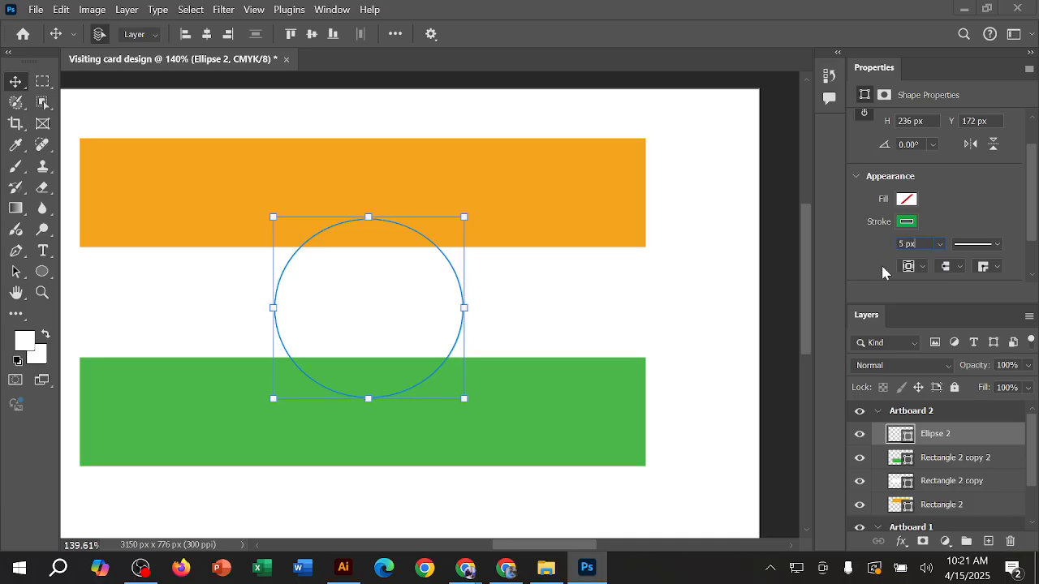
key(Return)
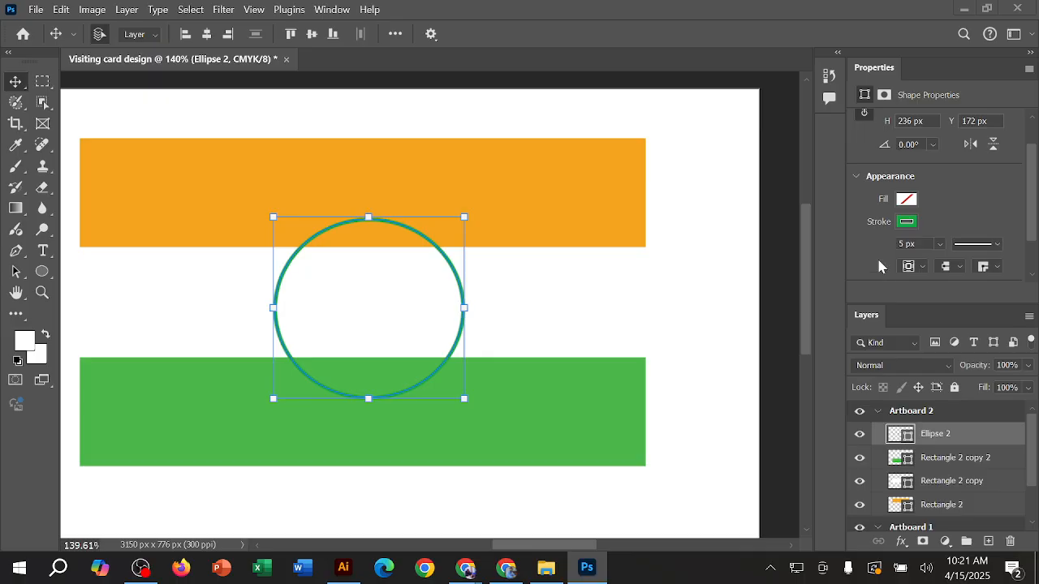
click(672, 264)
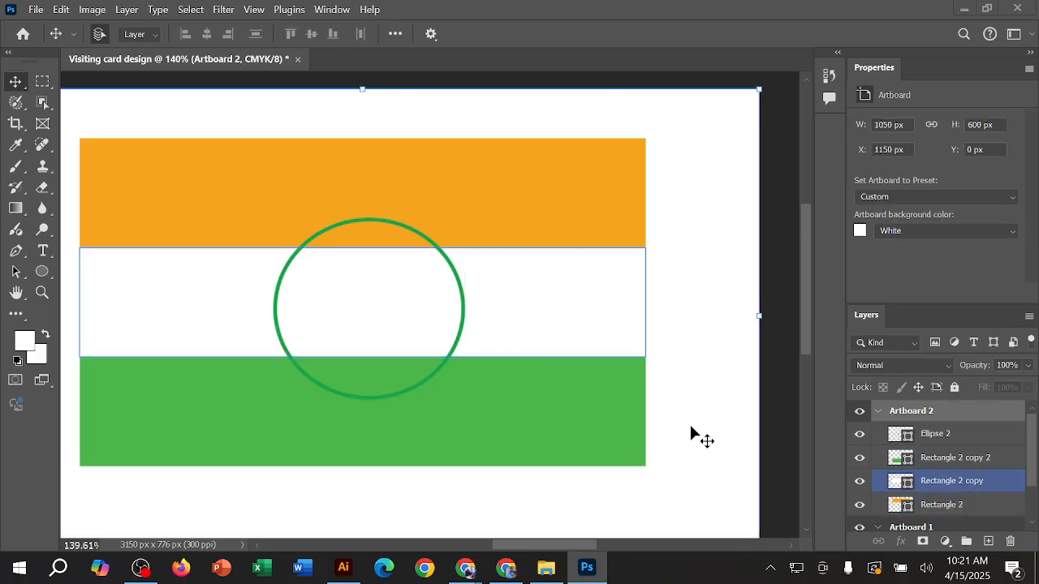
Step: In Chrome, open the Indian flag image from Wikipedia's Flag of India page separately and enlarge it to examine the central wheel
click(510, 578)
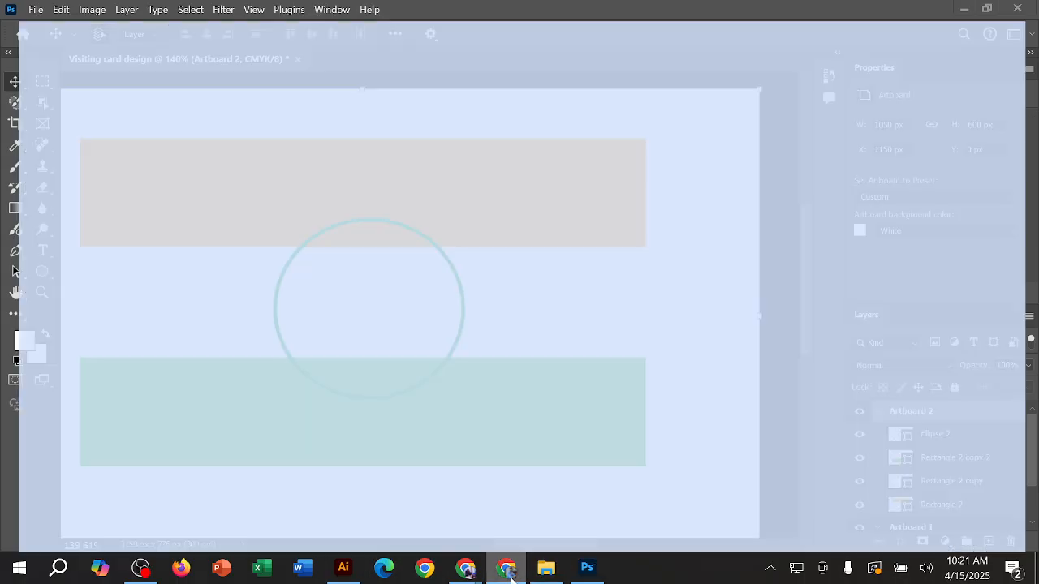
click(824, 218)
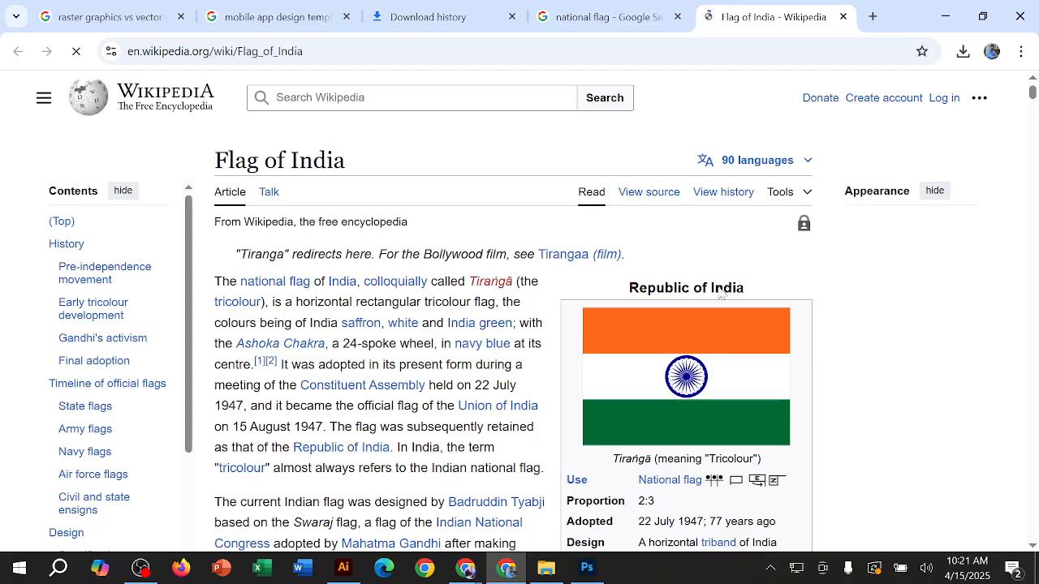
right_click(720, 351)
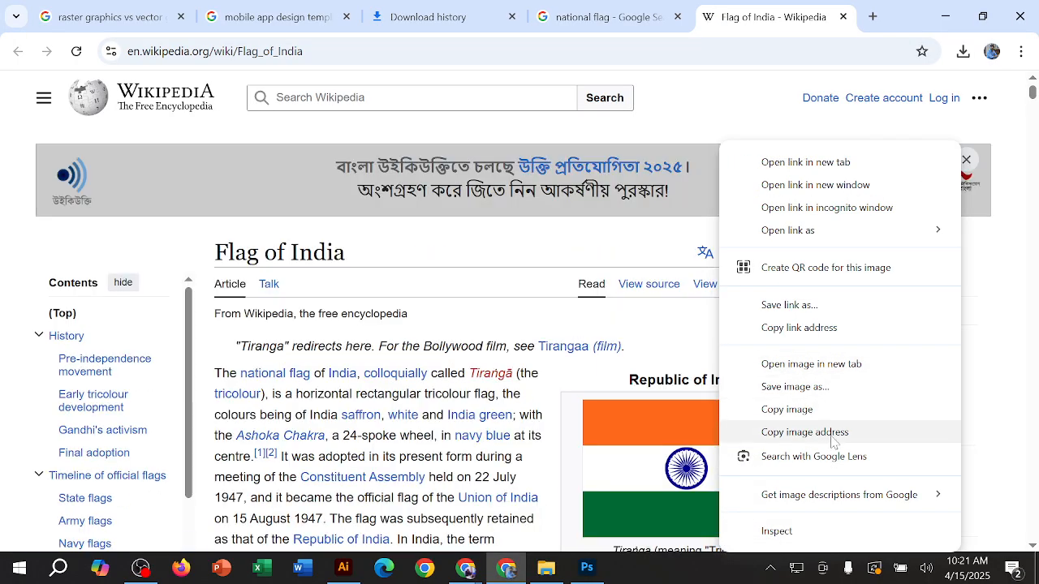
click(832, 364)
click(801, 12)
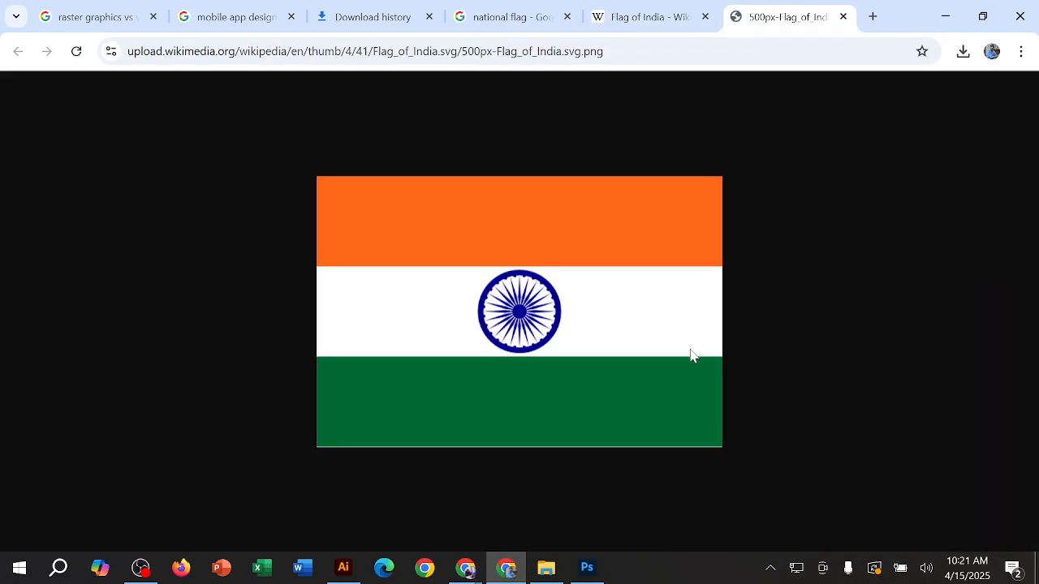
key(ctrl+plus)
key(ctrl+plus)
key(ctrl+plus)
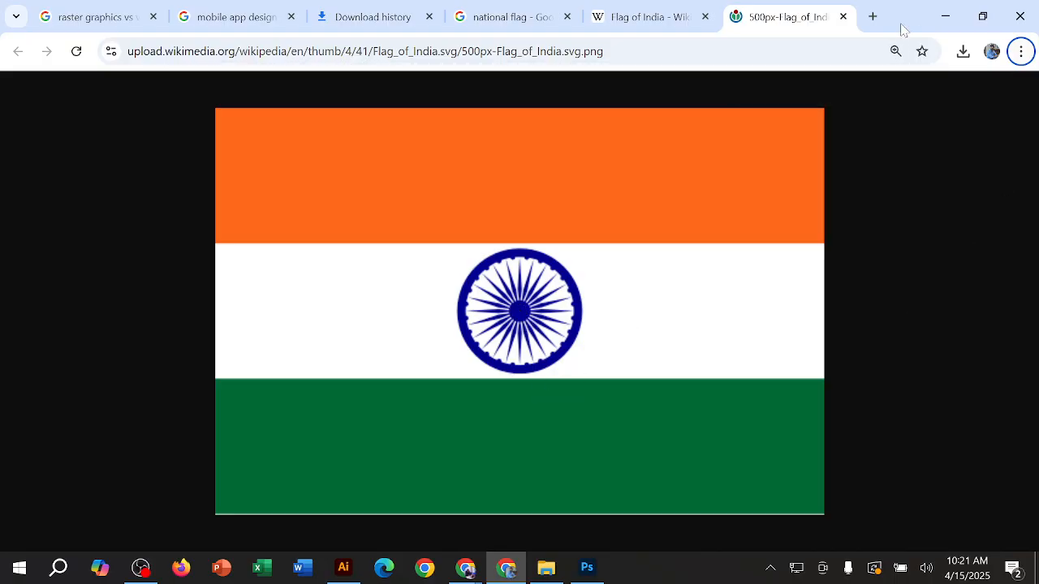
Step: Back in Photoshop, draw a small ellipse about 34 × 36 px inside the wheel's centre and compare it with the Indian flag image in Chrome
click(945, 16)
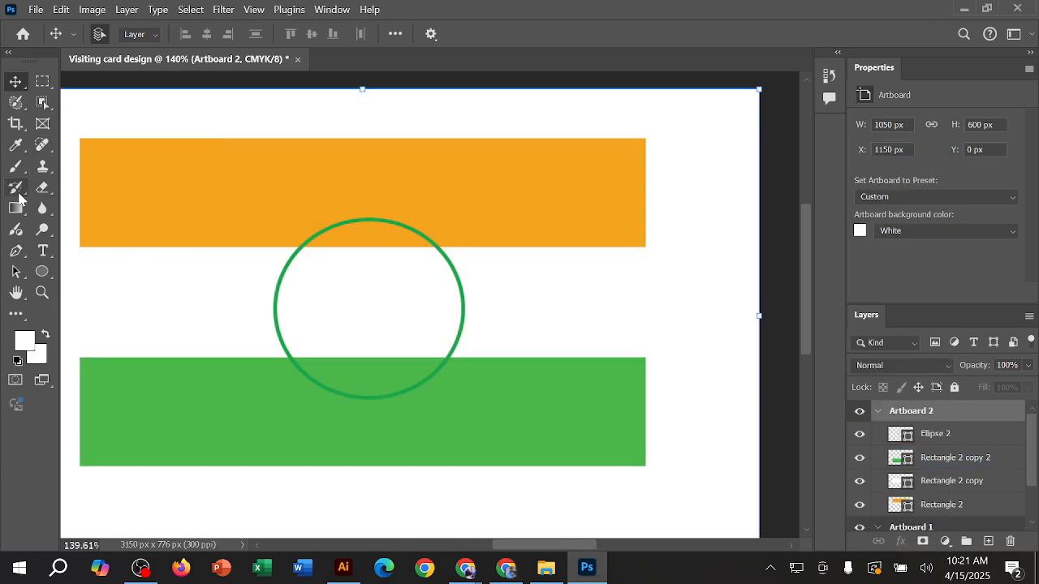
click(42, 272)
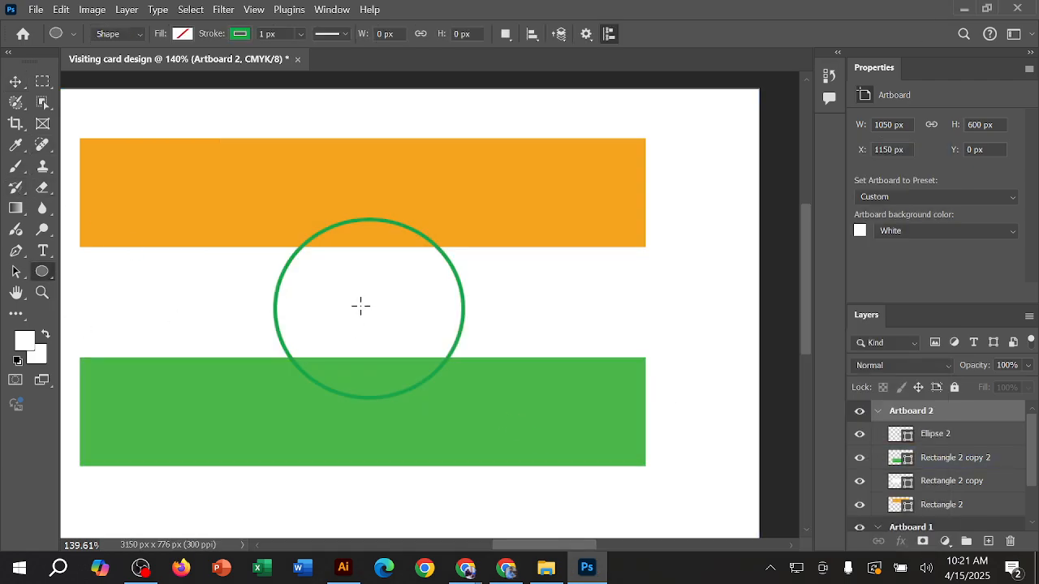
drag(359, 294, 385, 328)
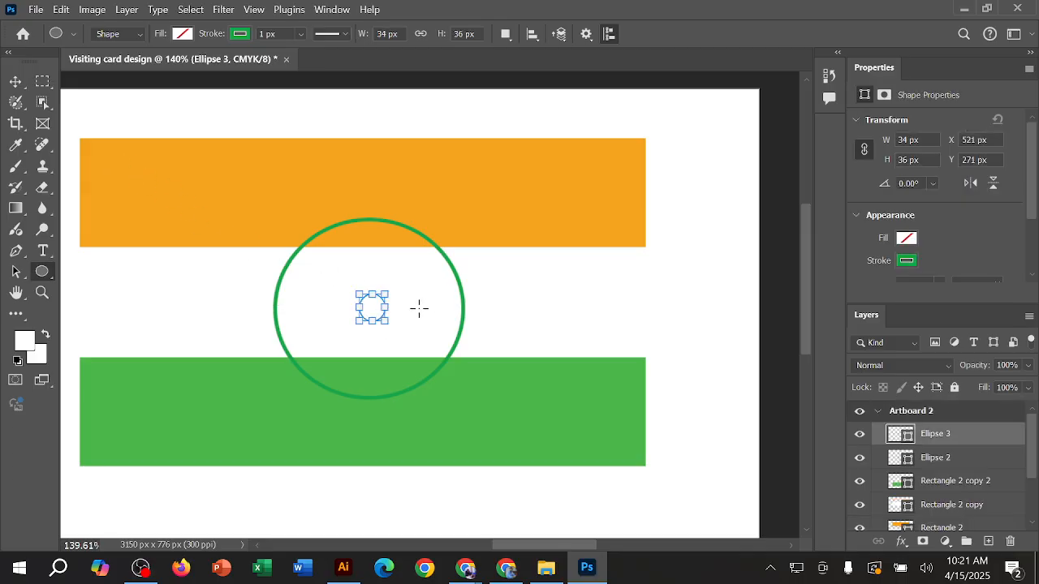
click(506, 568)
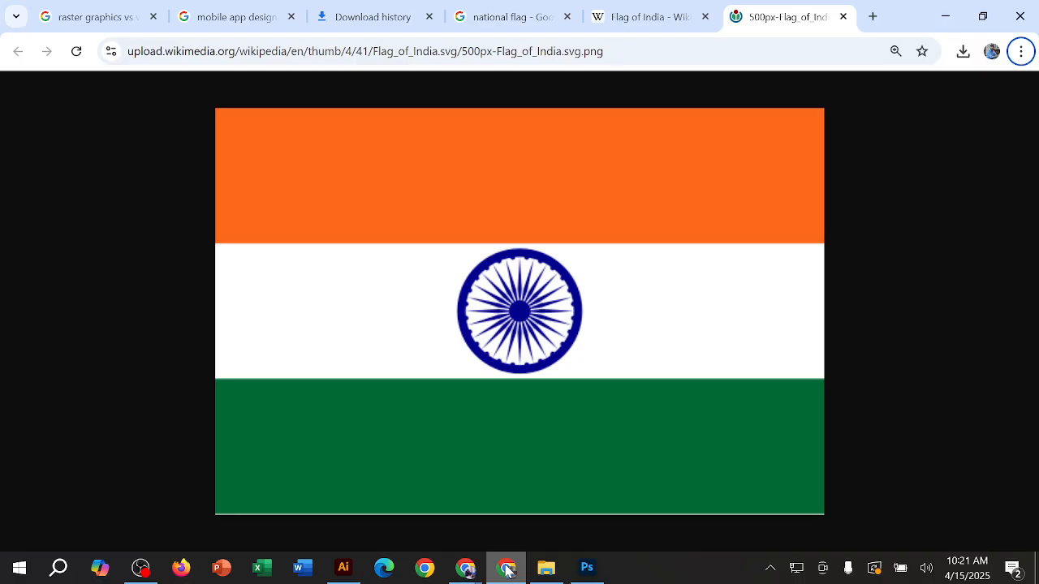
click(506, 568)
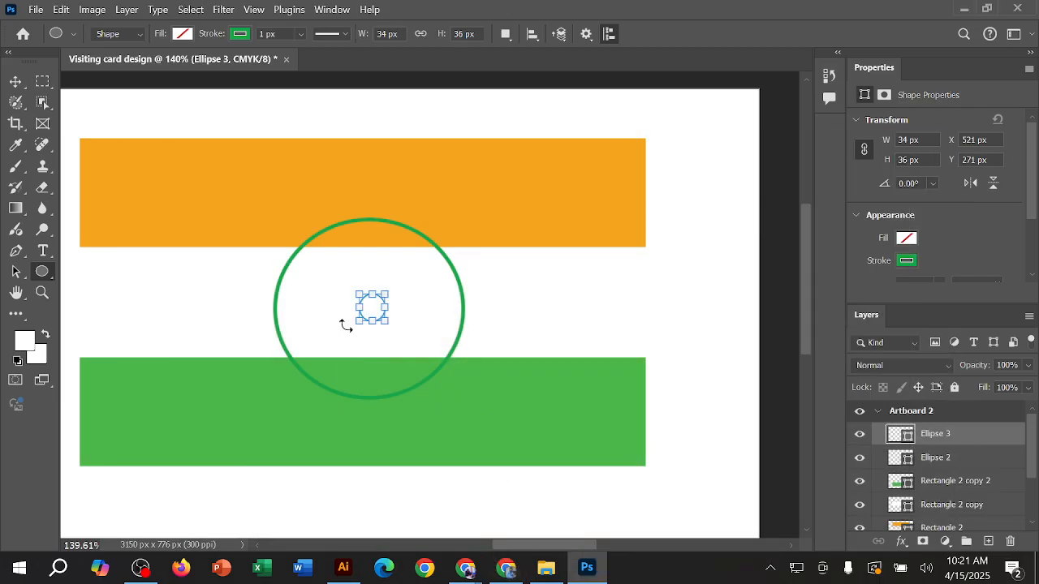
Step: Fill the small hub ellipse with the light green from the recently used colors
click(906, 261)
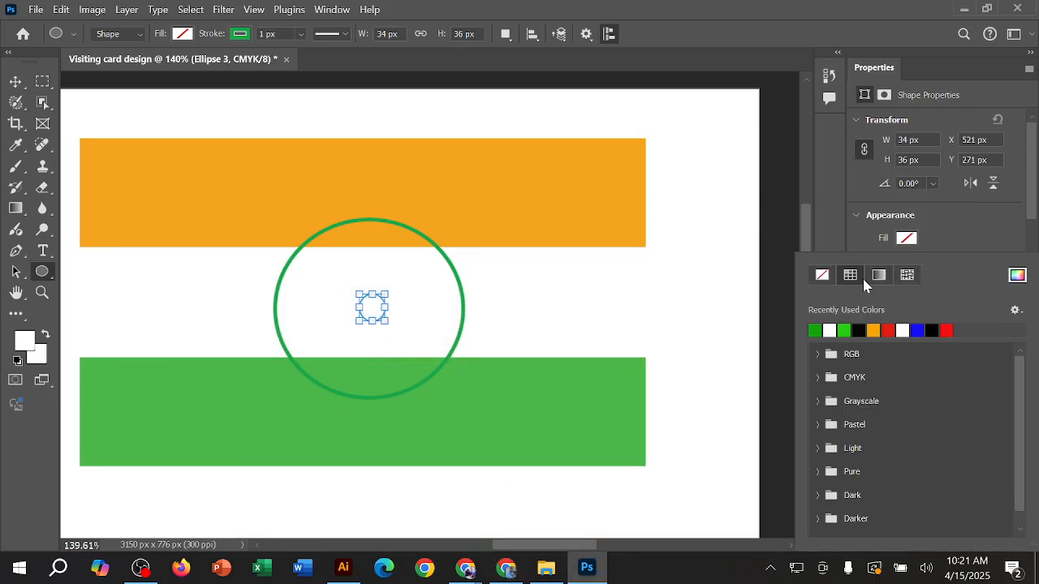
click(907, 239)
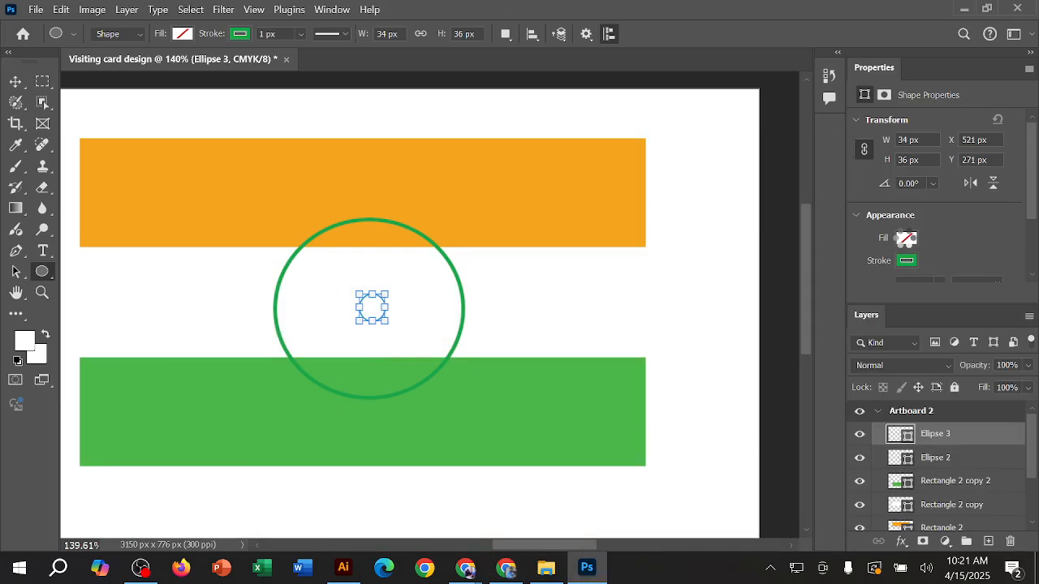
click(907, 239)
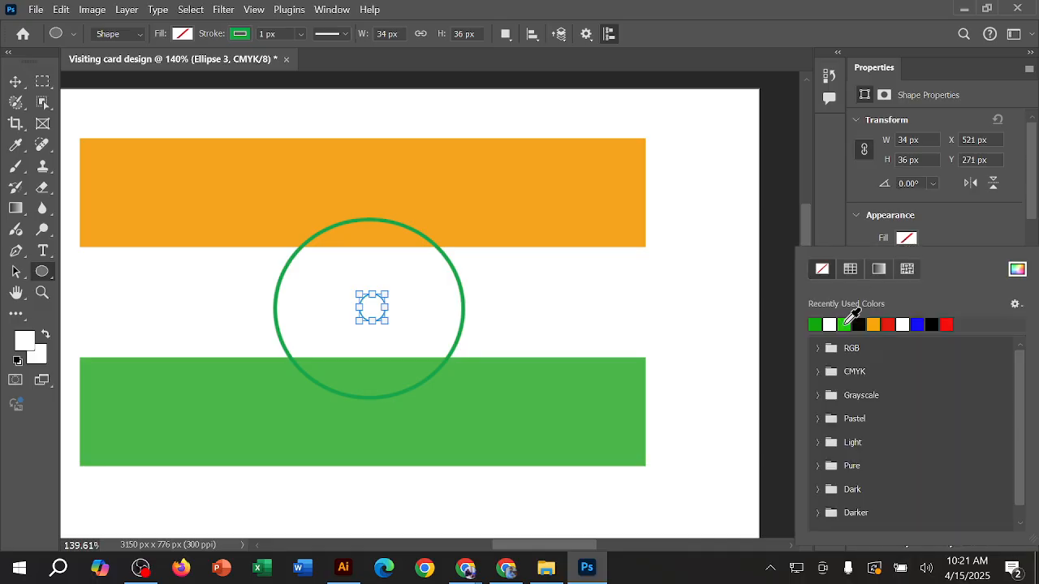
click(844, 324)
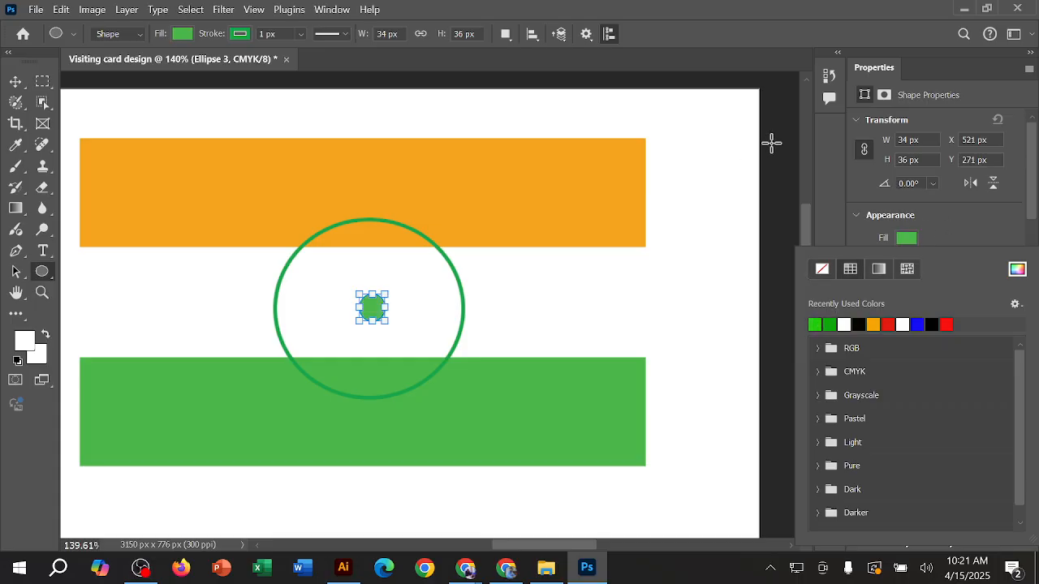
Step: Nudge the green hub ellipse 1 px to the left and deselect it
key(v)
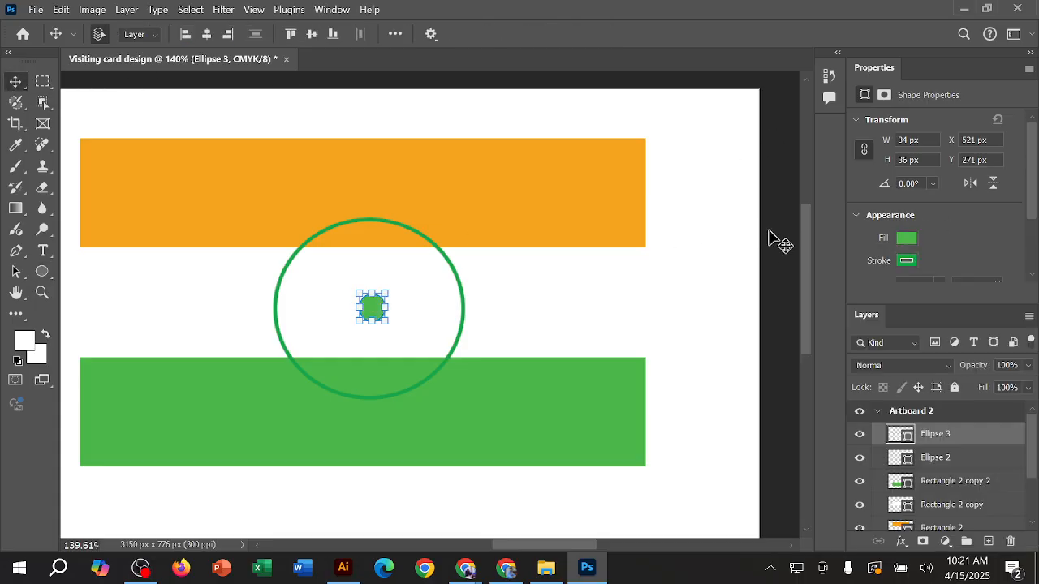
click(774, 240)
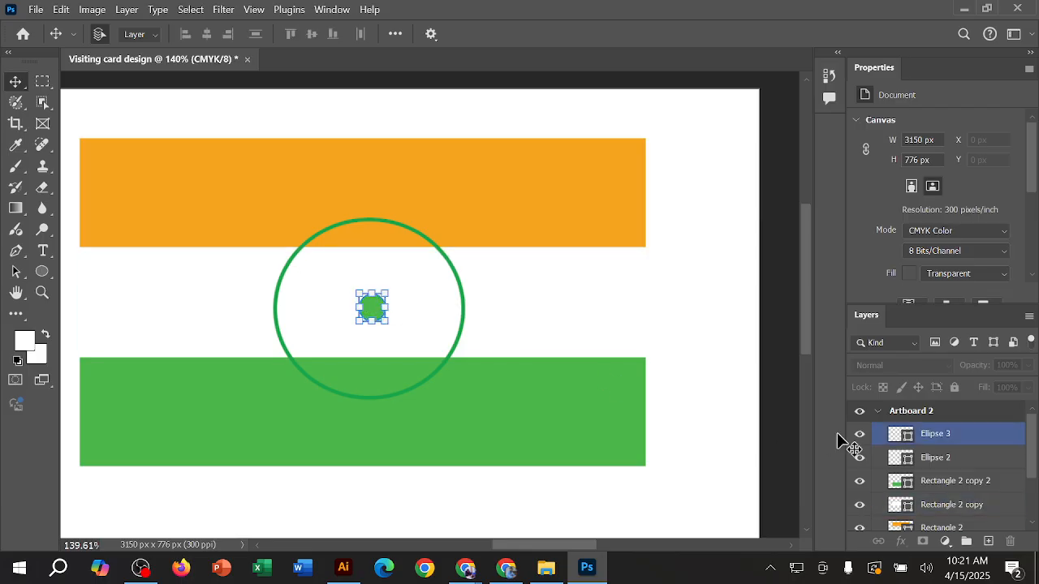
key(Left)
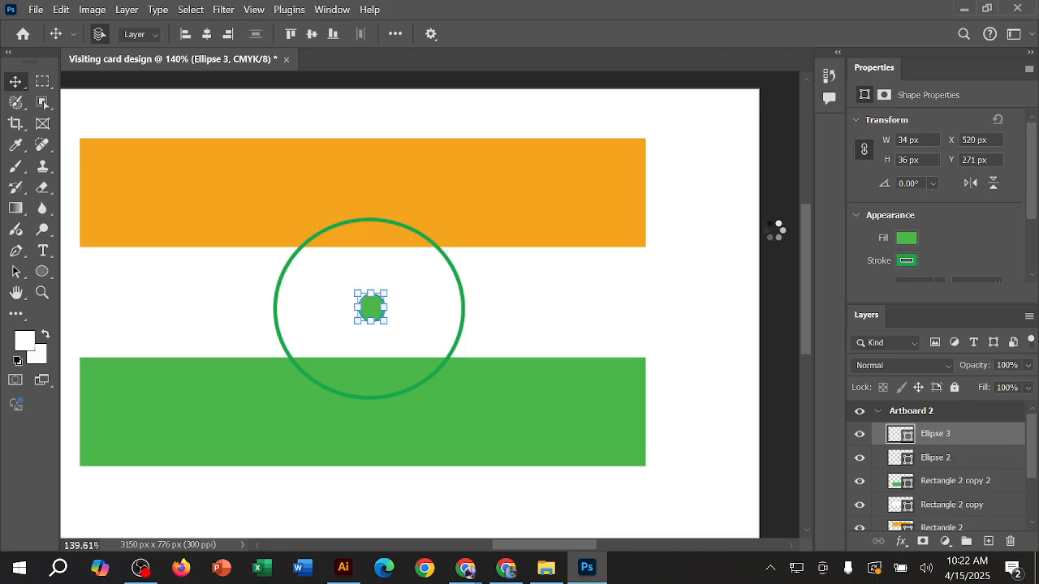
click(778, 224)
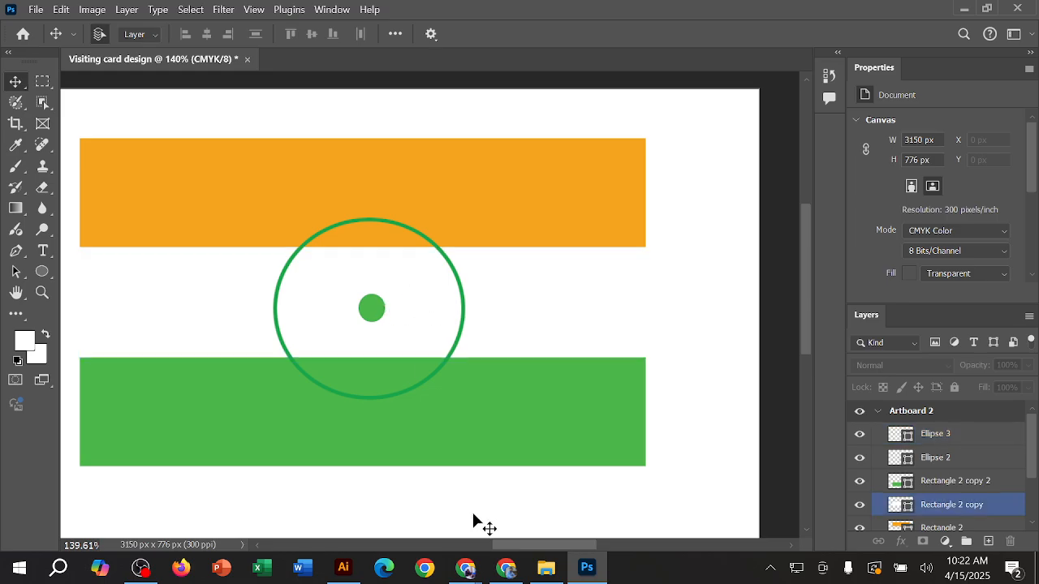
Step: Check the flag image in Chrome, draw a spoke line about 85 px long from the hub toward the ring, and rotate it to about -22.65°
click(506, 567)
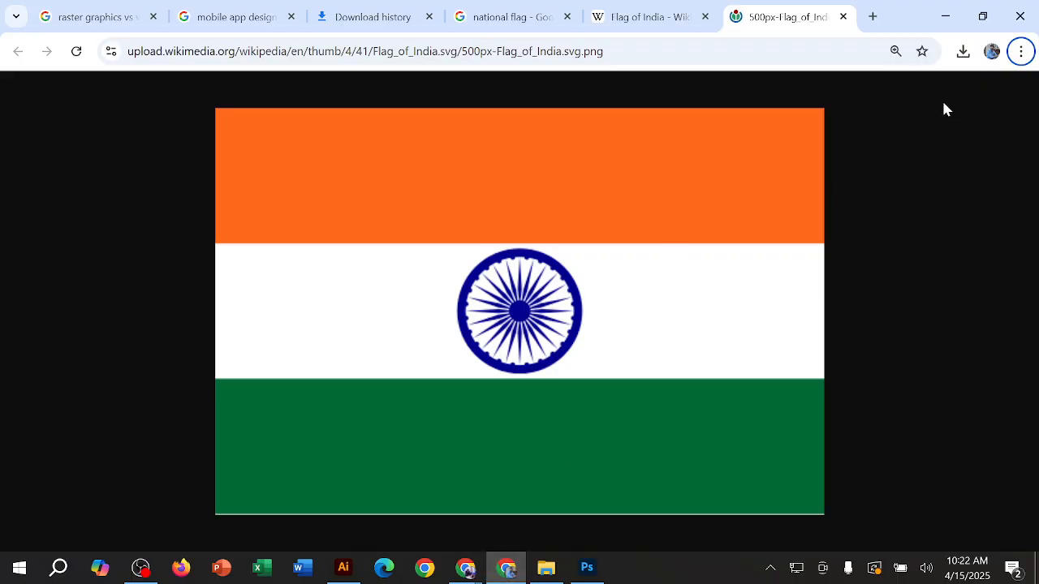
click(945, 16)
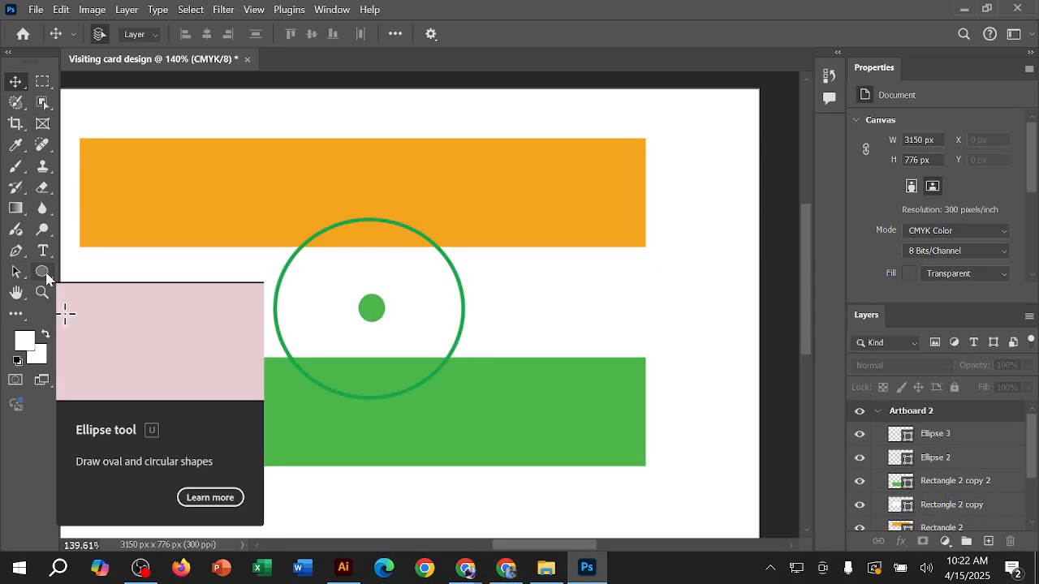
click(46, 276)
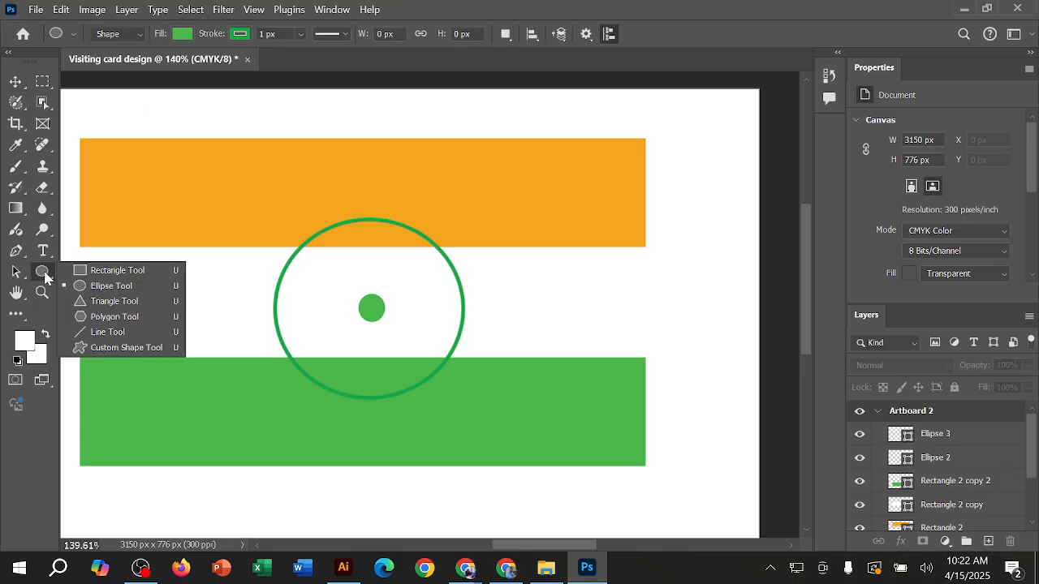
click(111, 333)
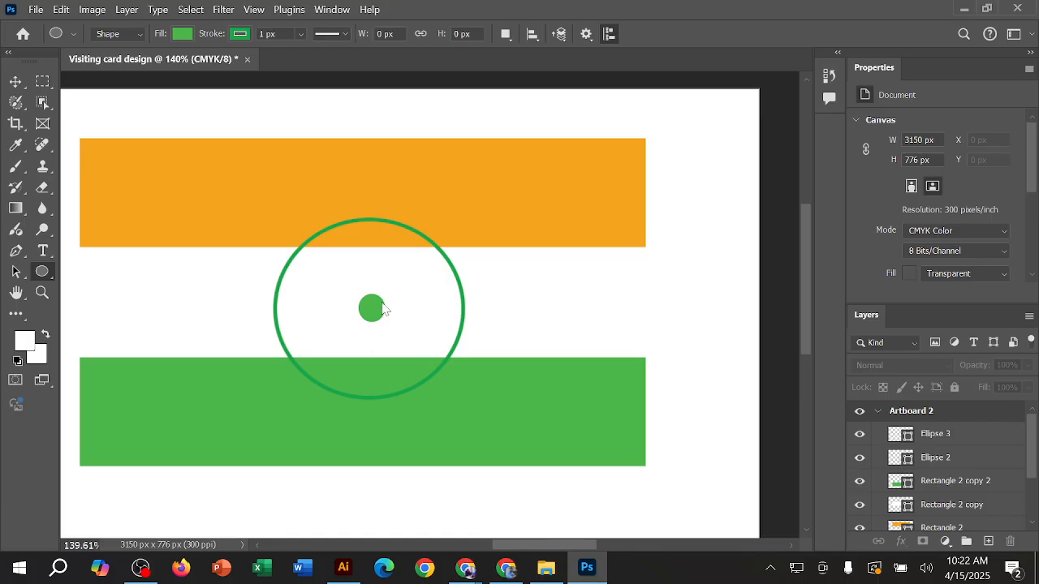
drag(386, 300, 441, 273)
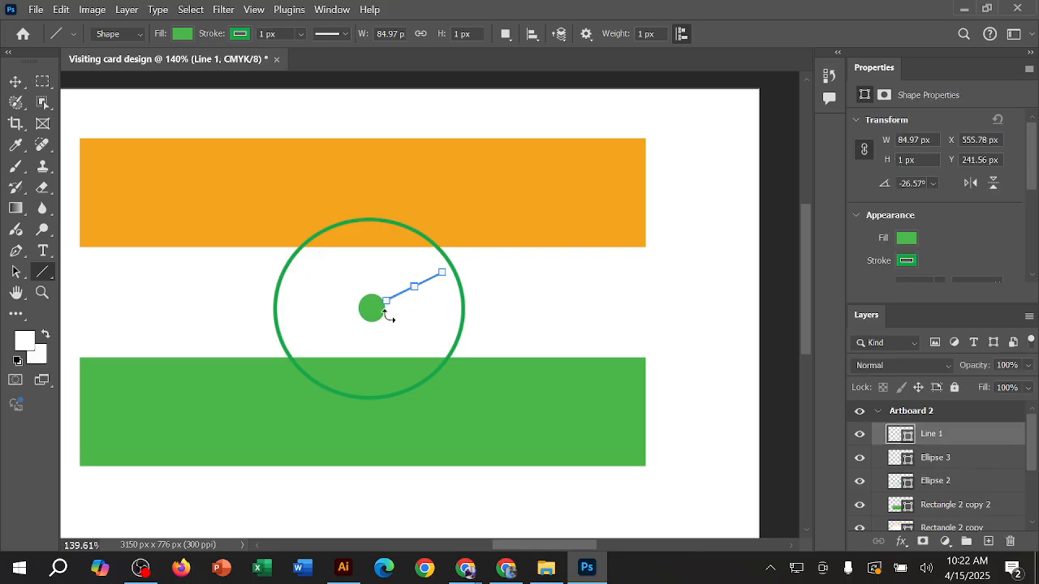
drag(383, 315, 382, 310)
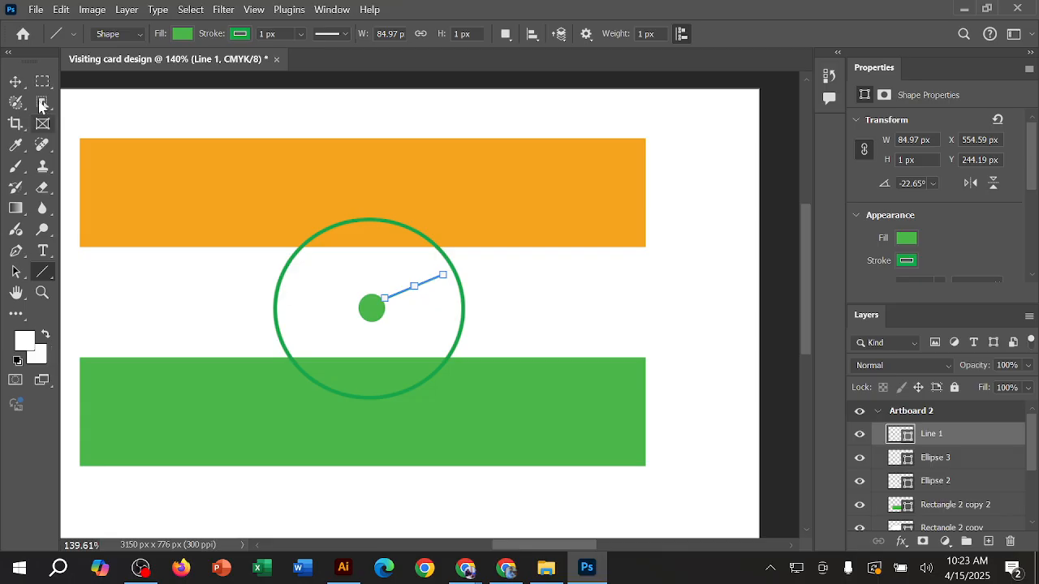
click(16, 81)
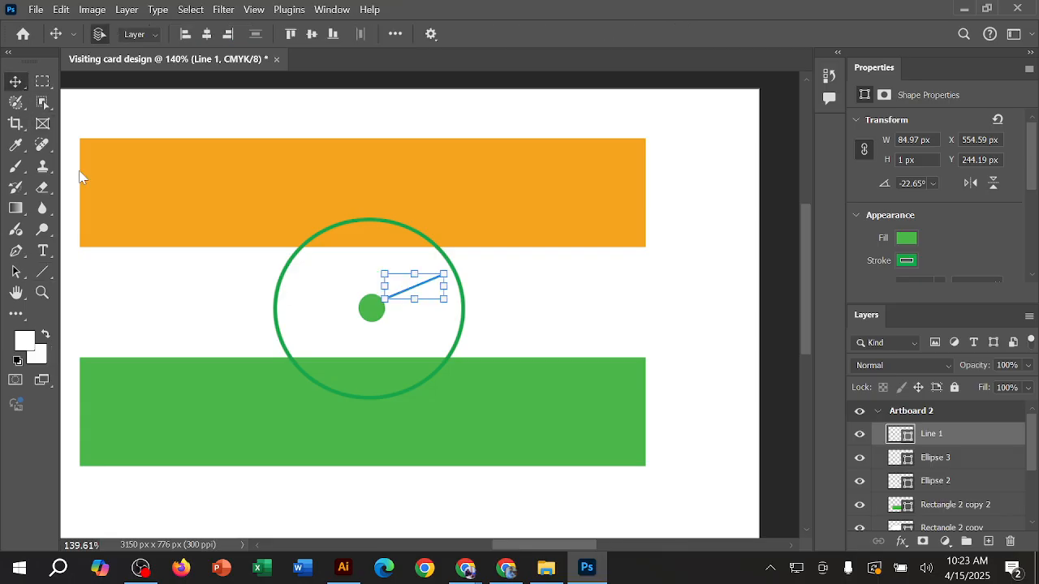
click(731, 300)
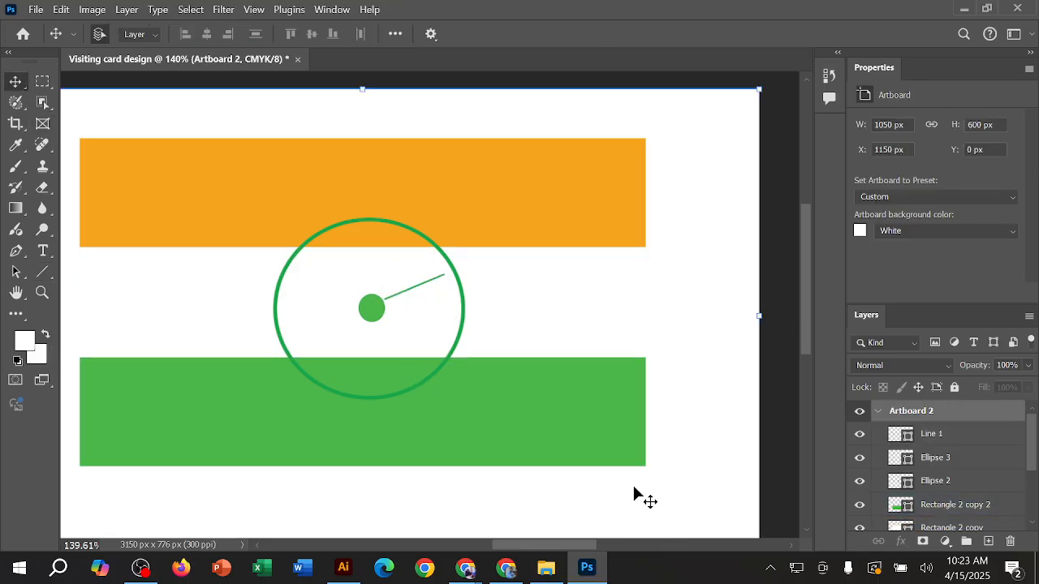
Step: Delete the spoke line between the hub and the ring
click(447, 297)
click(426, 284)
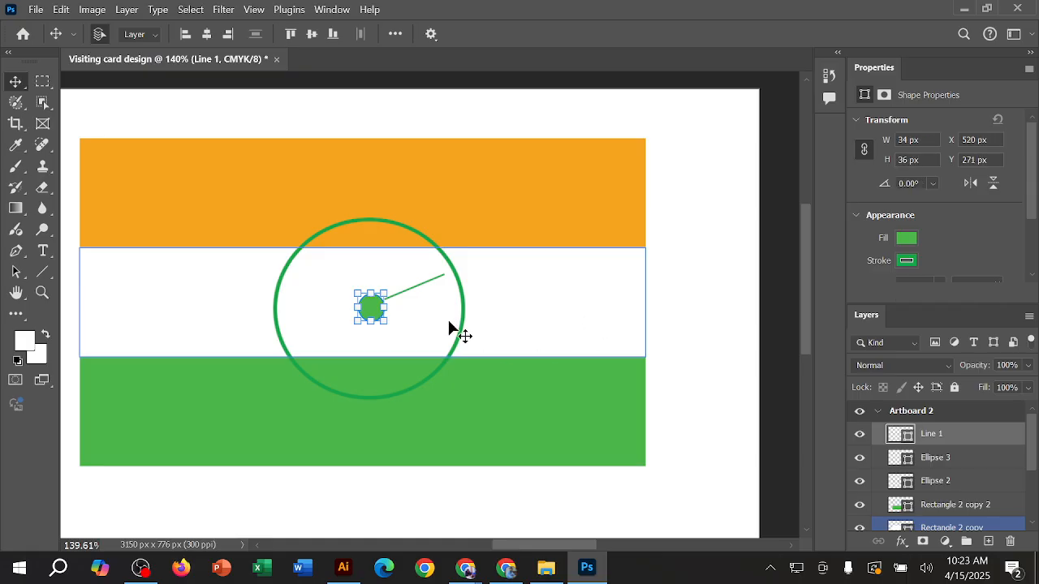
key(Delete)
click(728, 271)
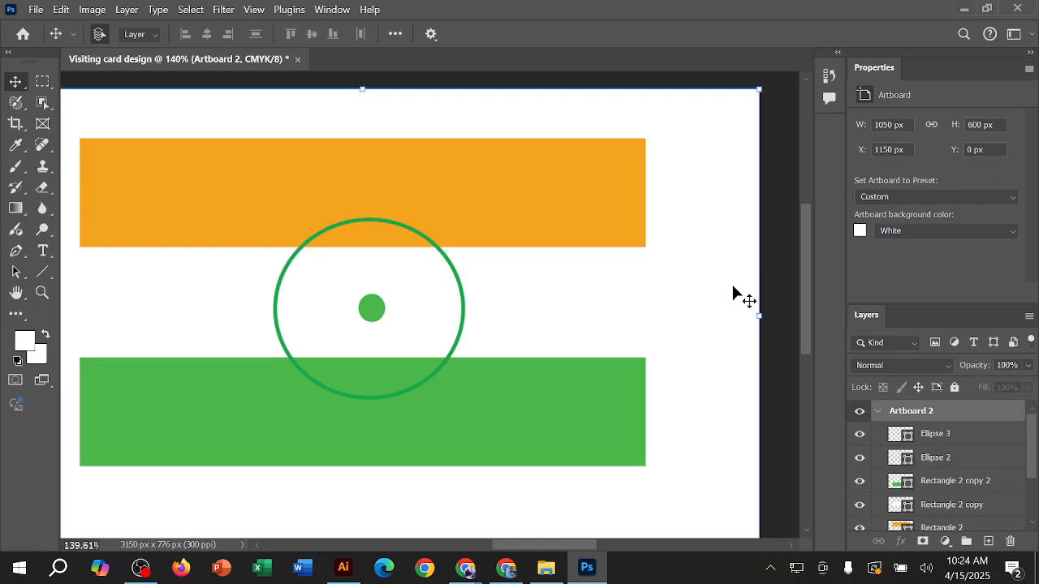
Step: Show Artboard 1 and Artboard 2 side by side and deselect Artboard 2
scroll(645, 365, down, 3)
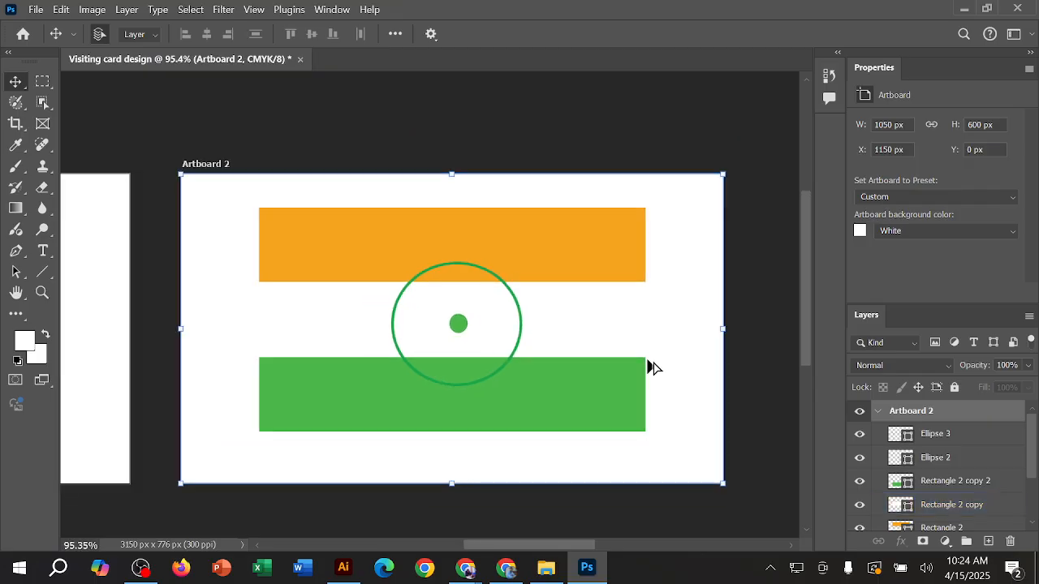
scroll(649, 367, down, 4)
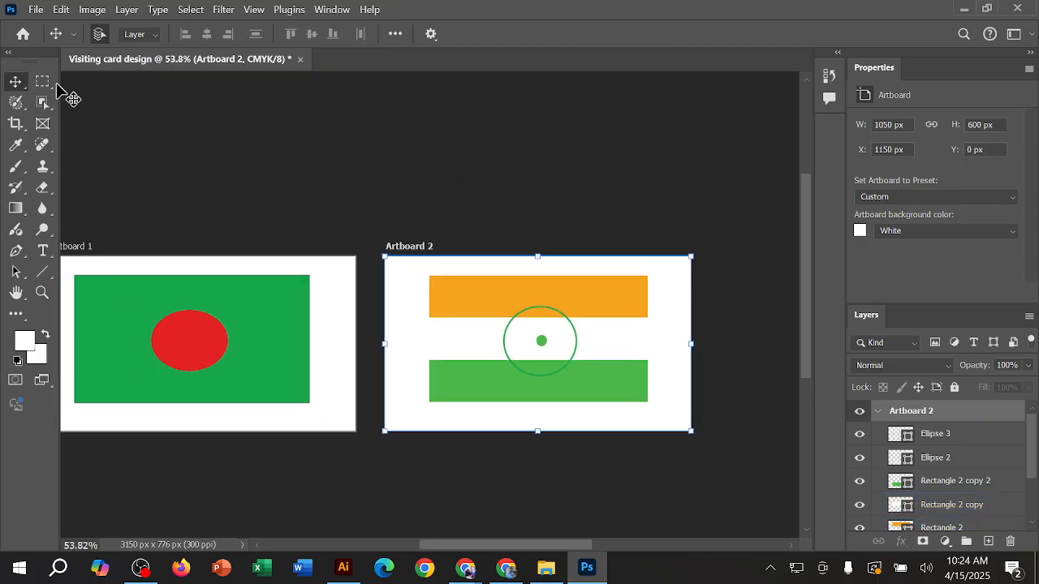
drag(253, 161, 301, 153)
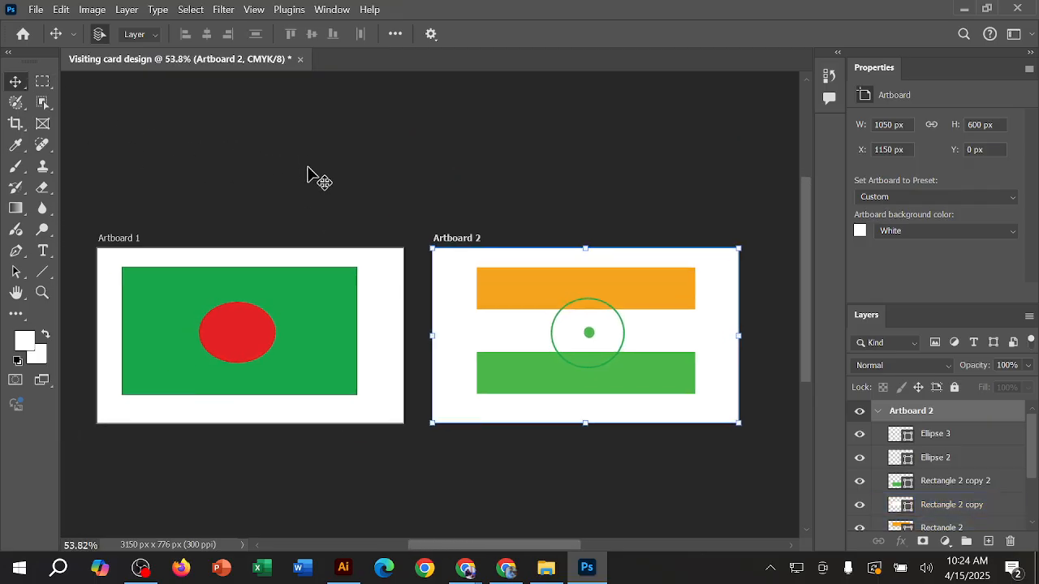
click(308, 176)
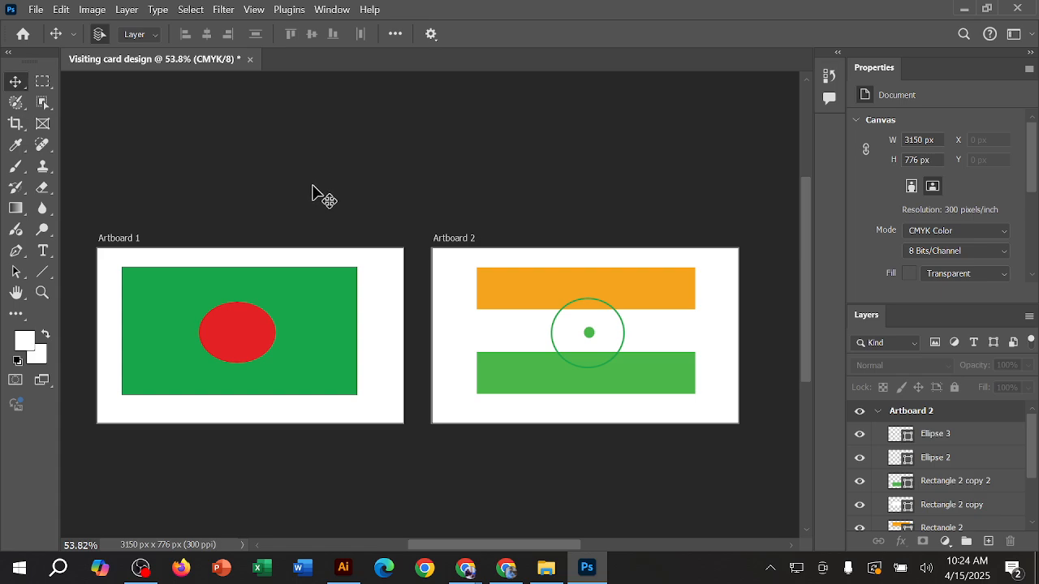
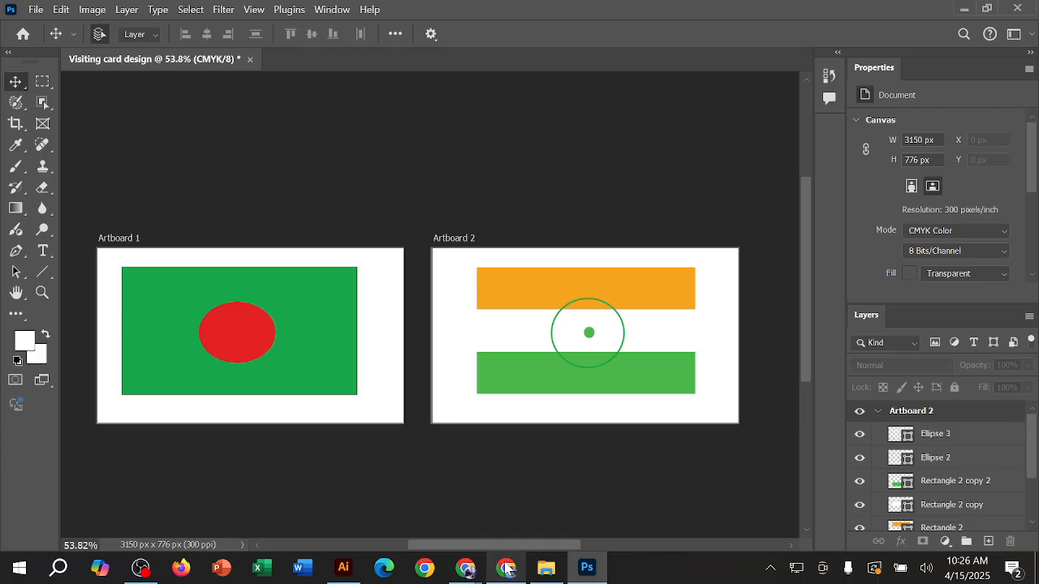
Step: Switch to Chrome and search for "whatsapp web" in the Download history tab
click(506, 567)
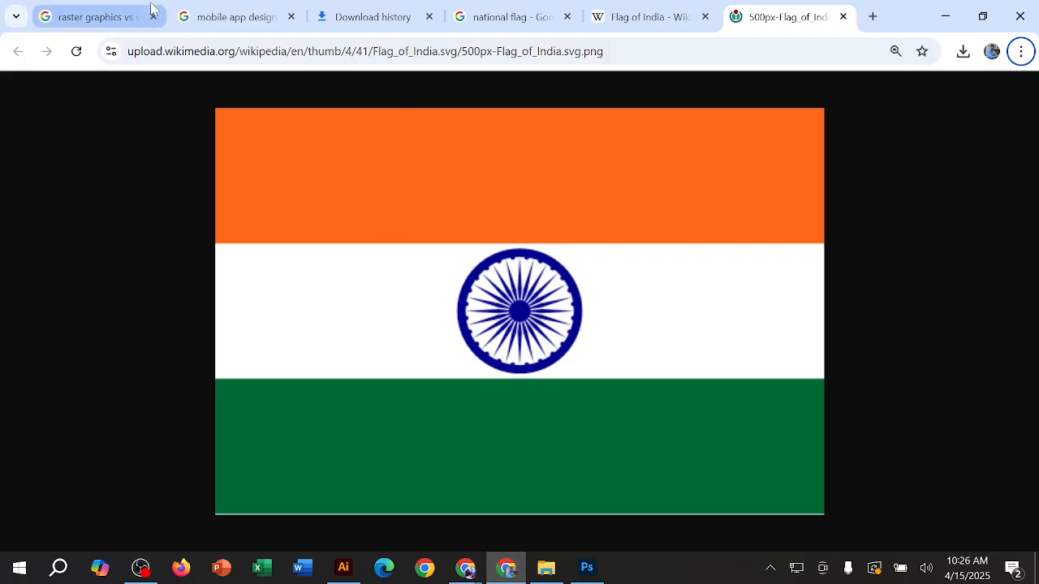
click(402, 11)
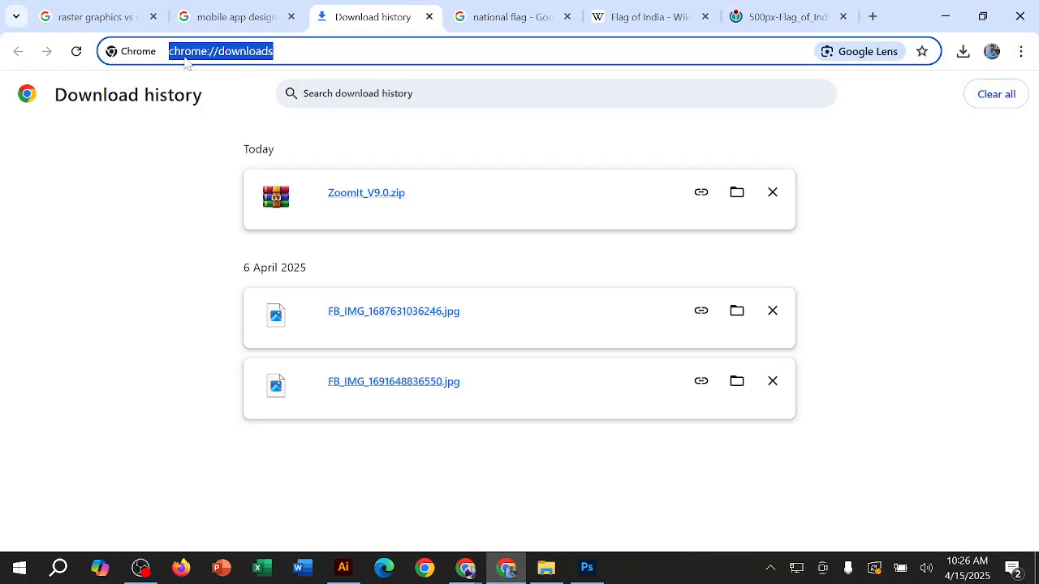
text(wha)
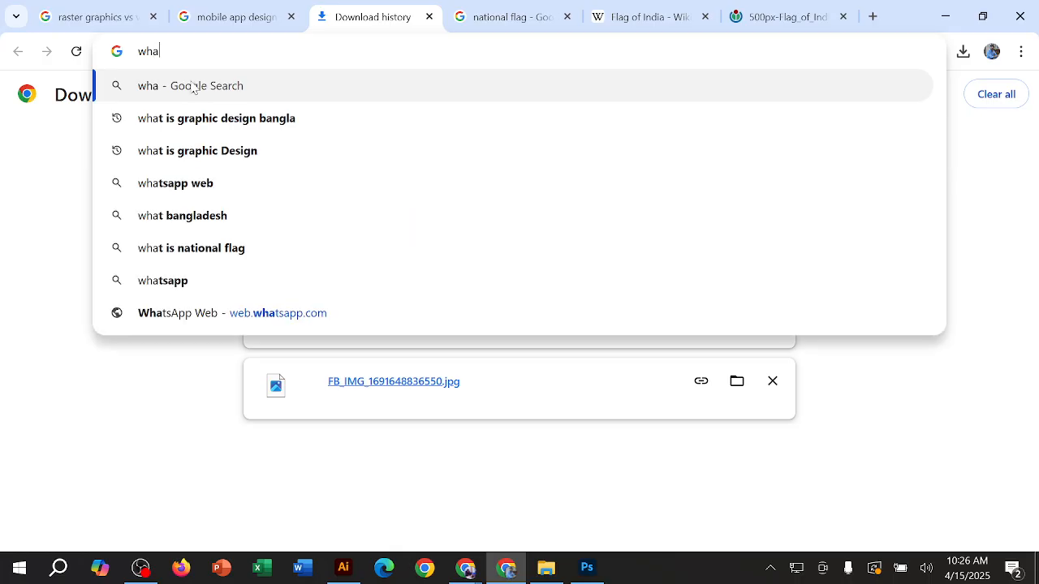
text(tsap)
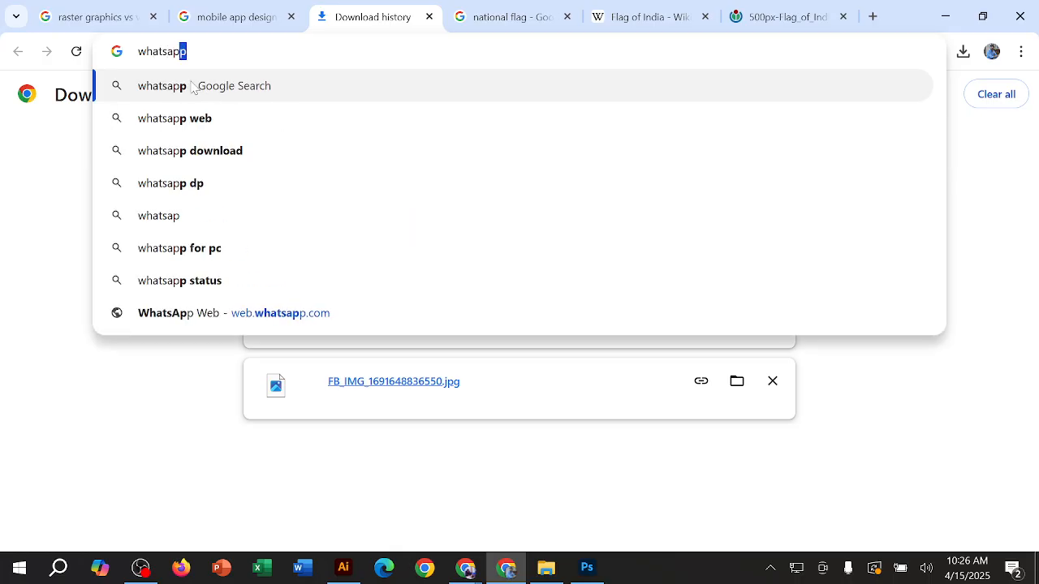
text(p web)
key(Return)
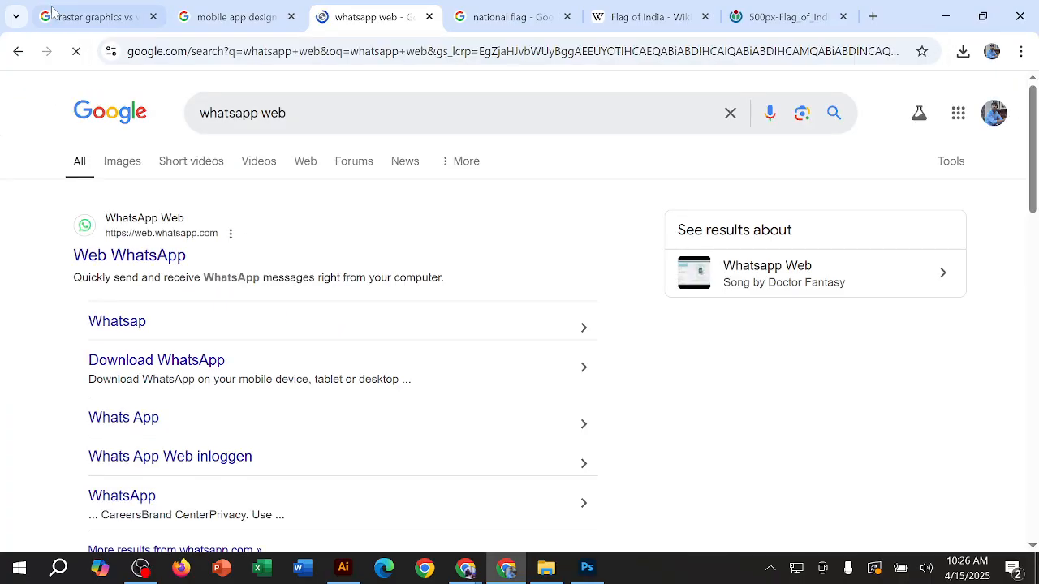
Step: Open the Web WhatsApp result, bring up the login QR code, and dismiss the fresh-look introduction
click(162, 257)
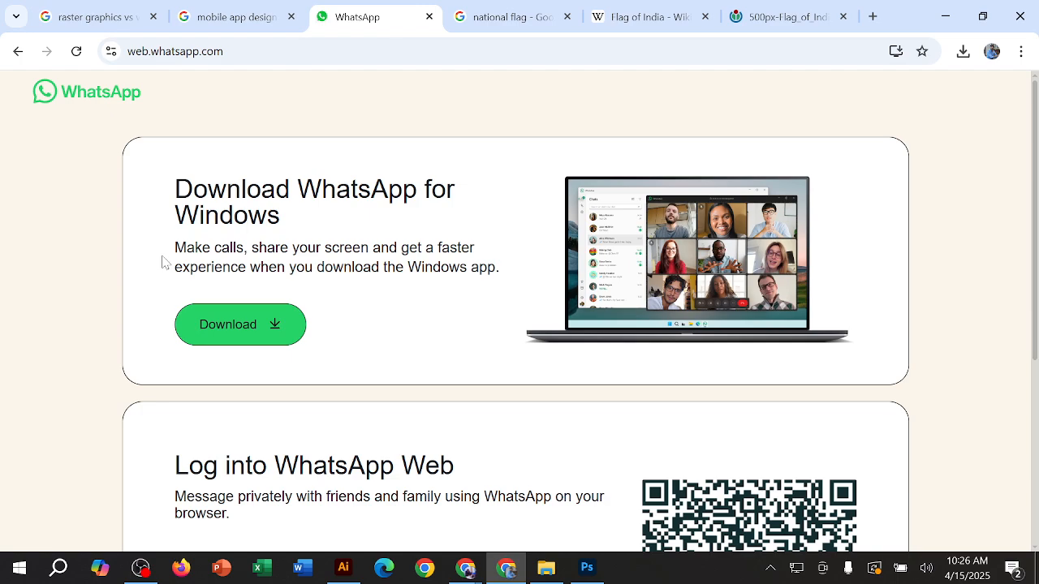
scroll(538, 214, down, 3)
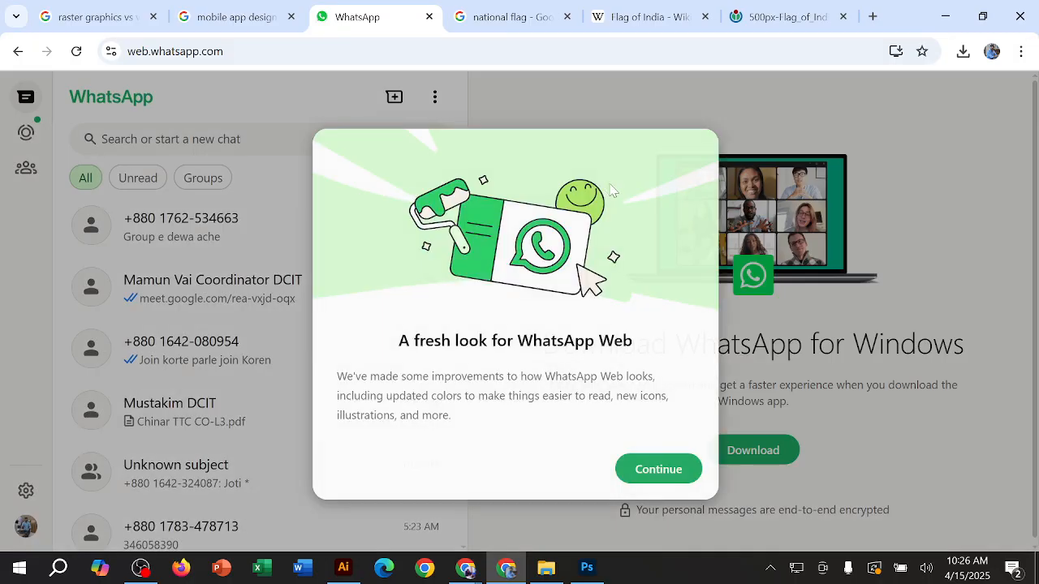
click(658, 469)
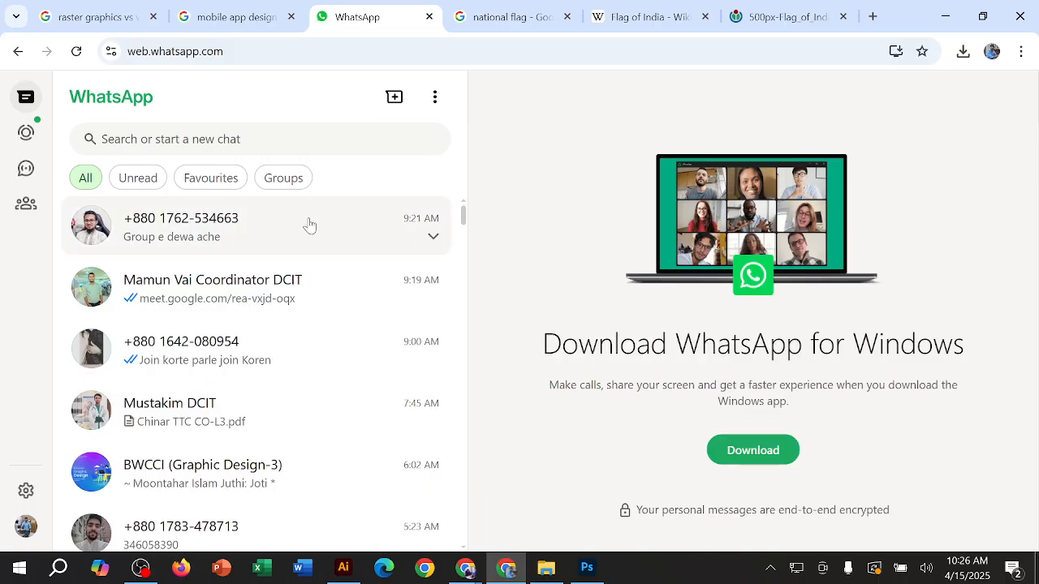
Step: Find and open the Basic Graphic Design Course group chat, dismissing the desktop notifications prompt
scroll(310, 235, down, 2)
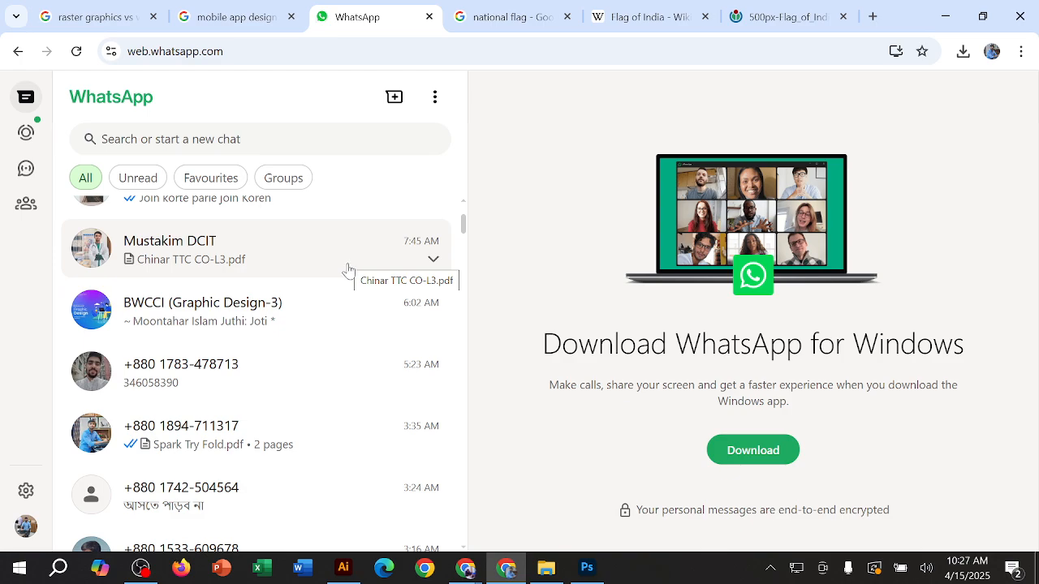
scroll(255, 341, up, 2)
scroll(255, 331, down, 3)
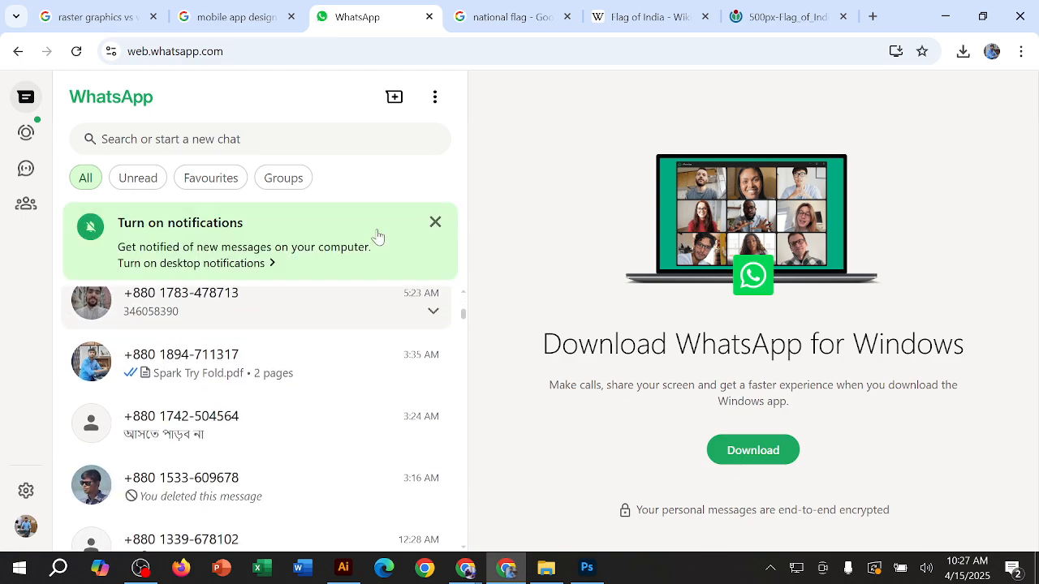
click(435, 222)
scroll(355, 284, down, 2)
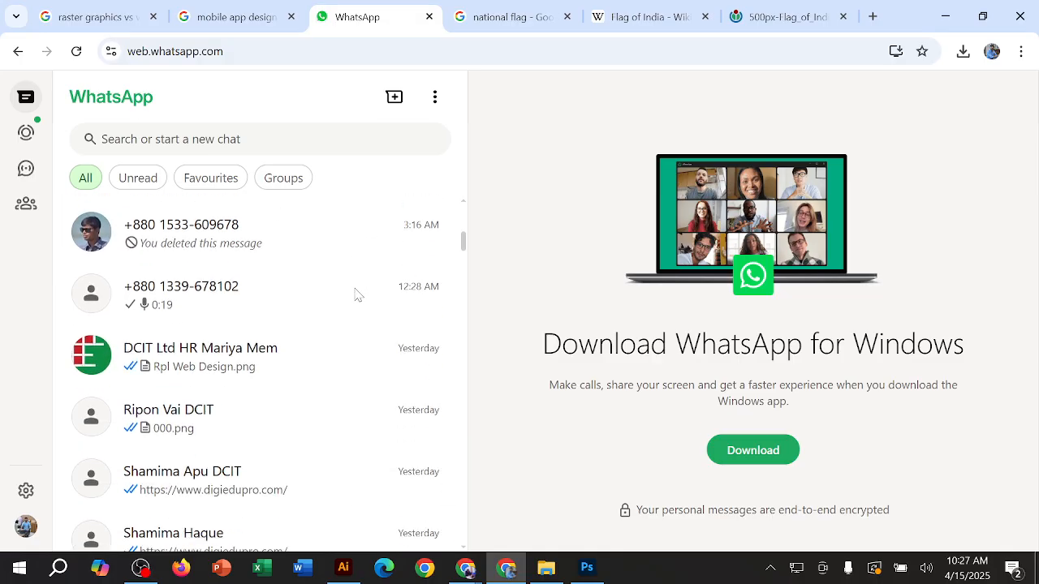
scroll(354, 294, down, 3)
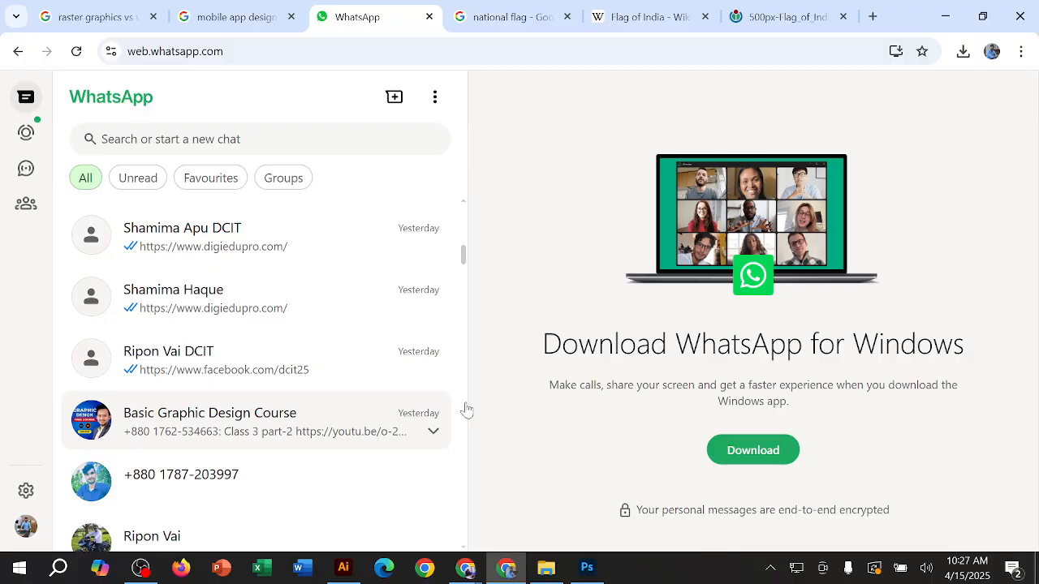
scroll(679, 378, up, 10)
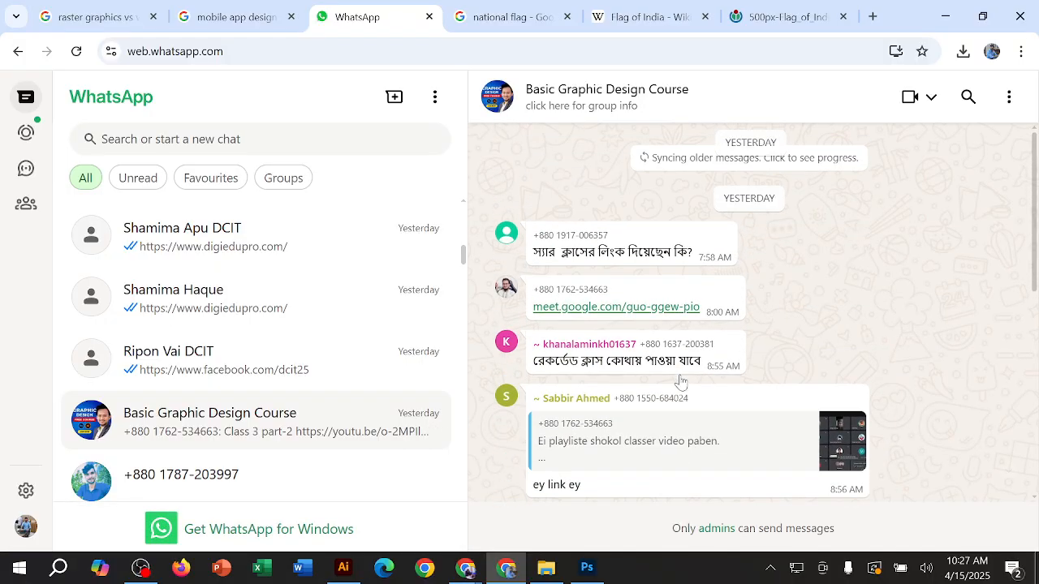
Step: Open the group's Adobe CC 23 Google Drive link in a new tab and return to the WhatsApp chat
right_click(595, 283)
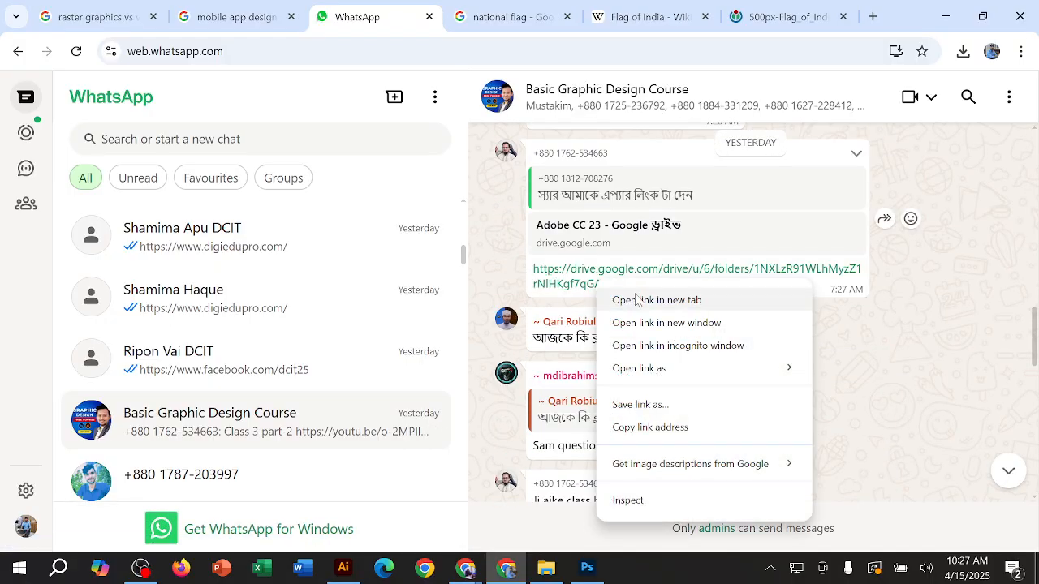
click(637, 300)
click(463, 18)
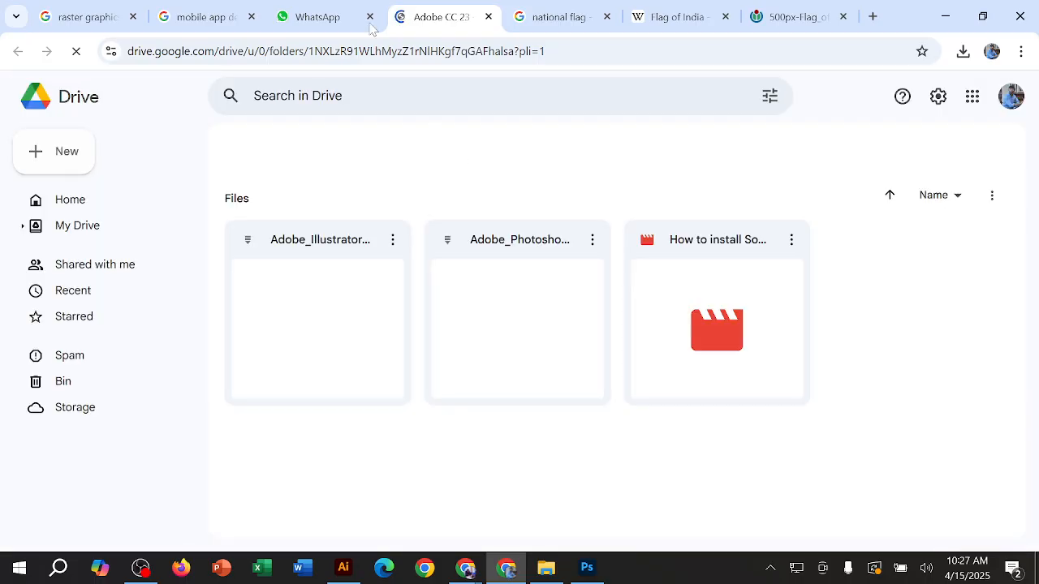
click(345, 18)
Step: Open the "hw images" Drive link from the class 3 message in a new tab and decline Chrome's memory saver offer
scroll(605, 306, up, 10)
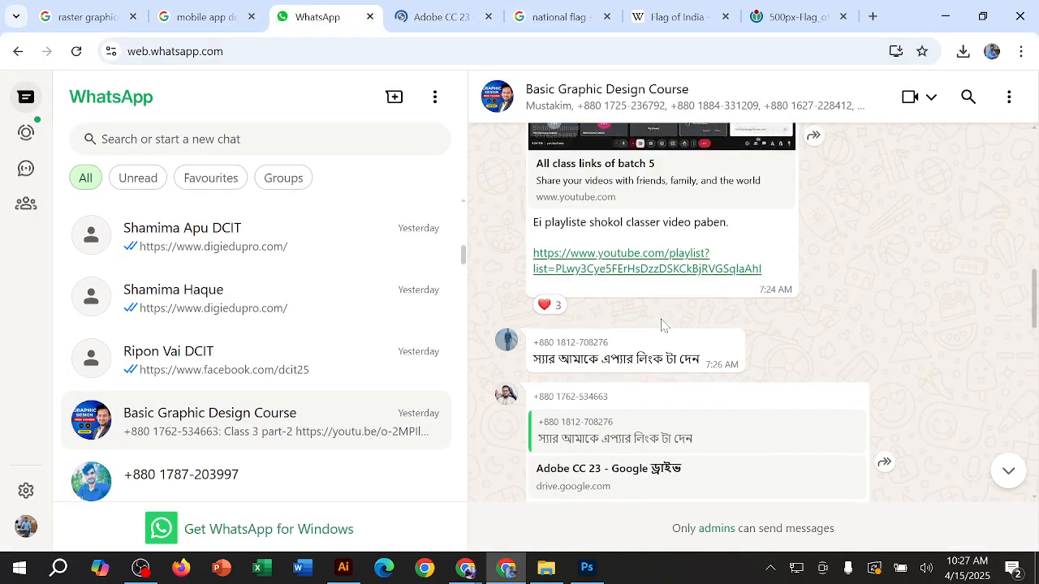
scroll(661, 324, up, 10)
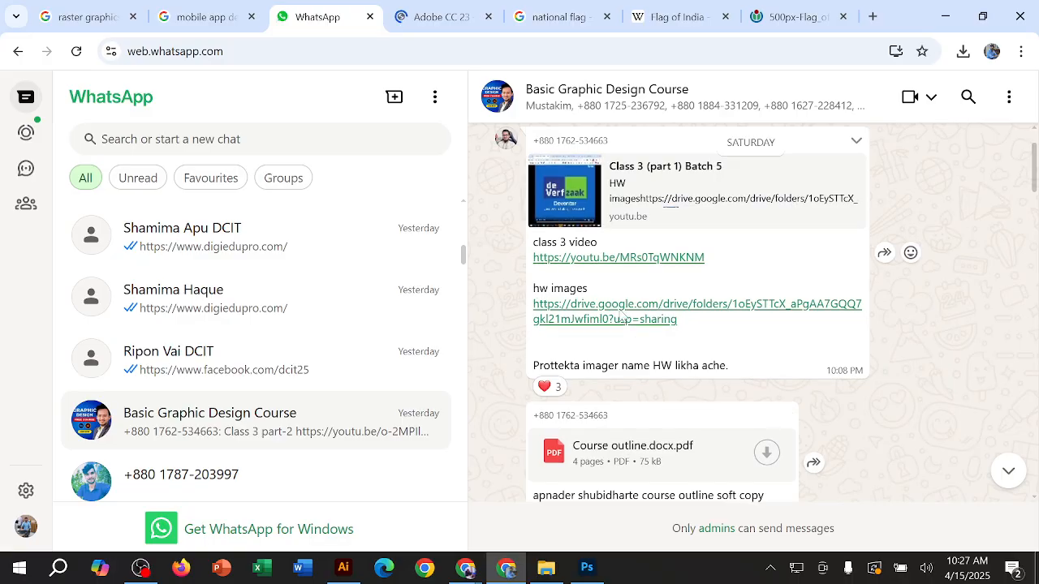
right_click(620, 309)
click(691, 100)
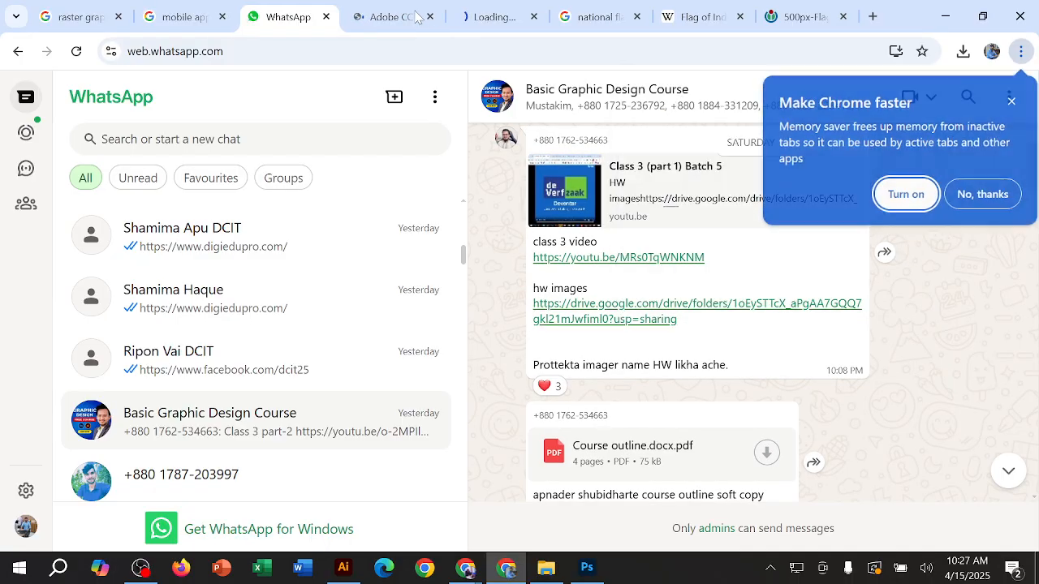
click(412, 14)
click(487, 17)
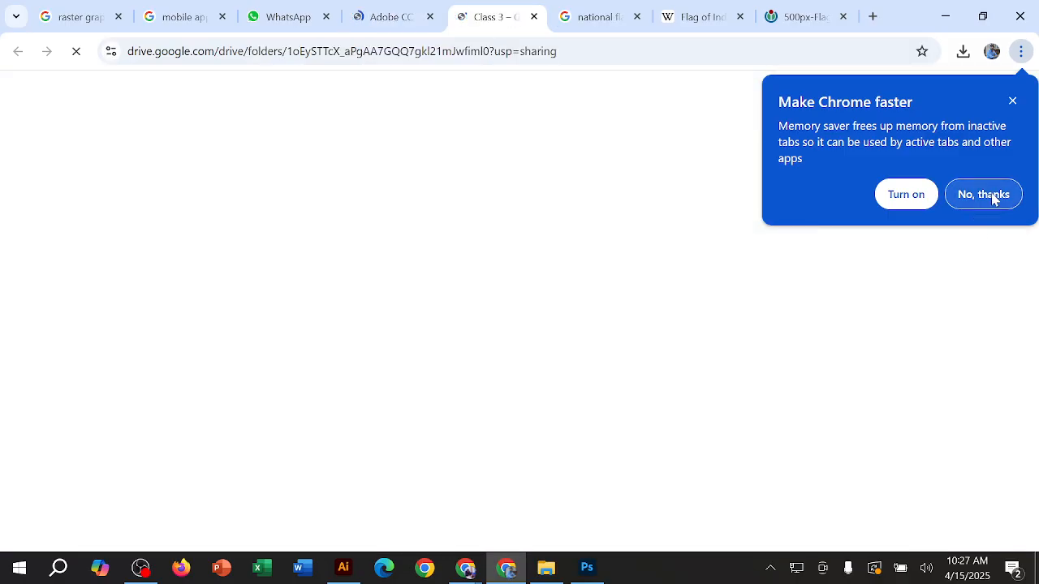
click(992, 198)
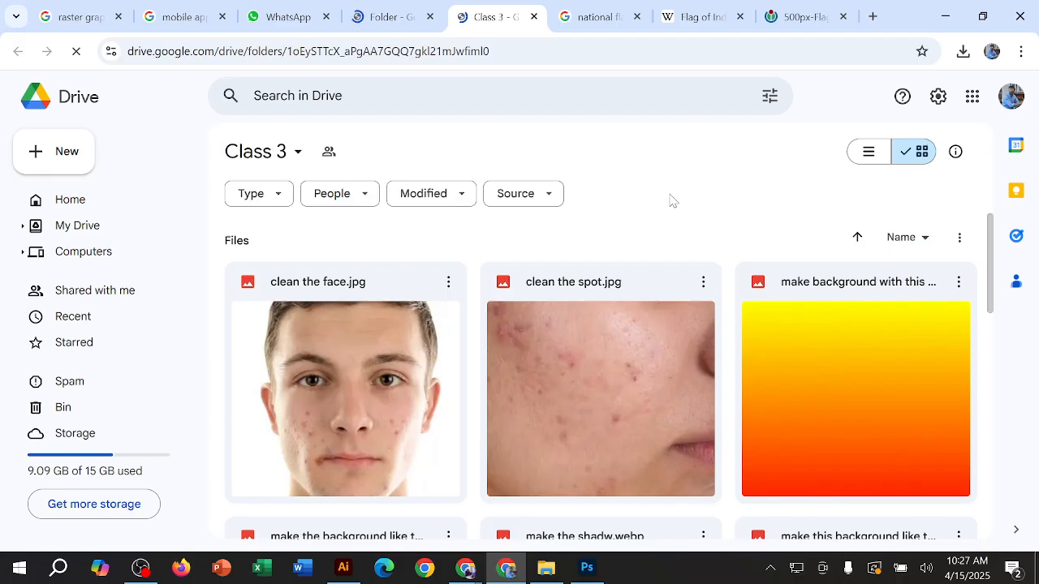
Step: Download clean the spot.jpg and clean the face.jpg from the Class 3 Drive folder
click(701, 284)
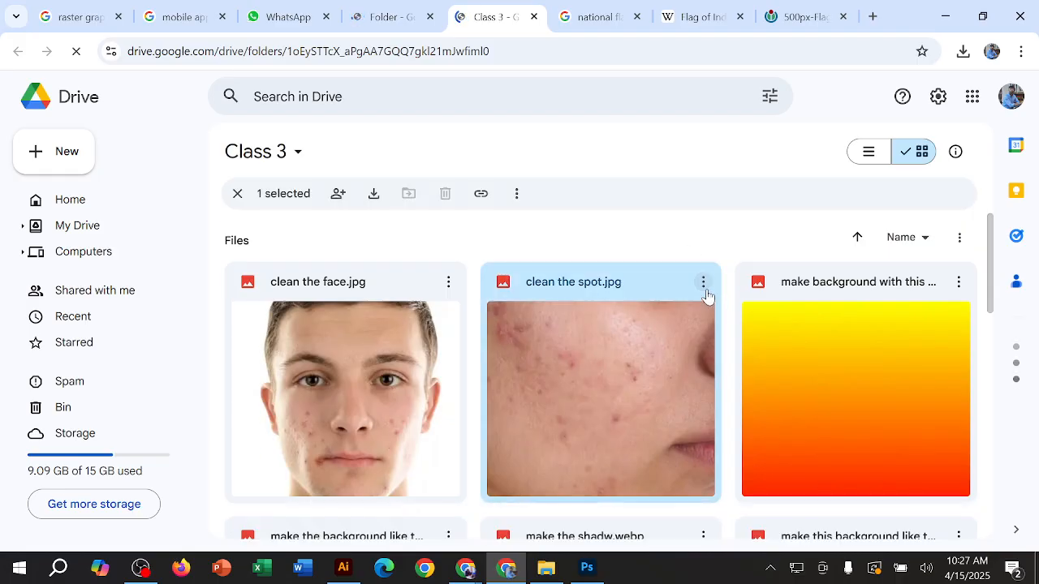
click(703, 284)
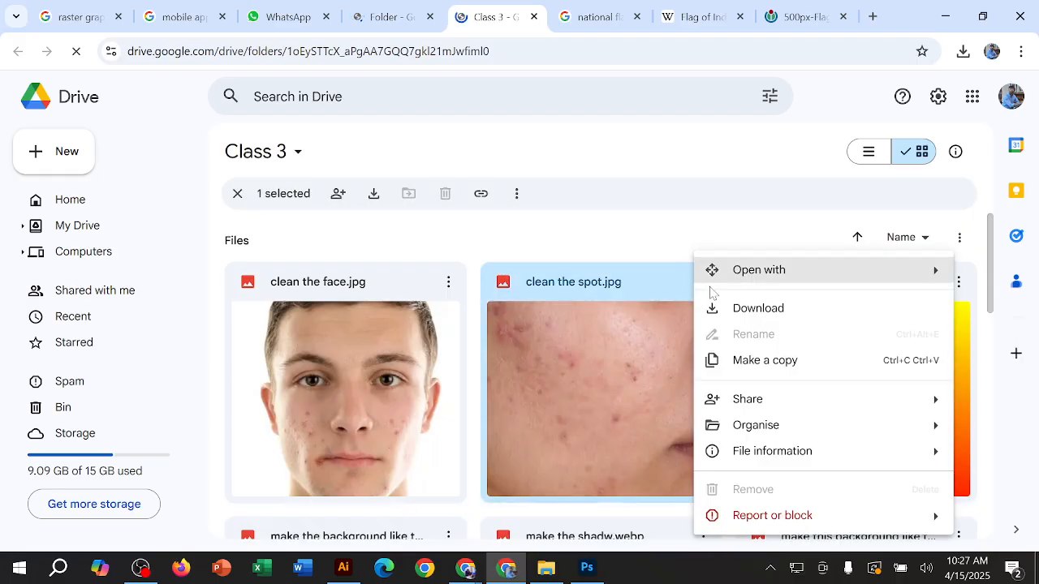
click(767, 321)
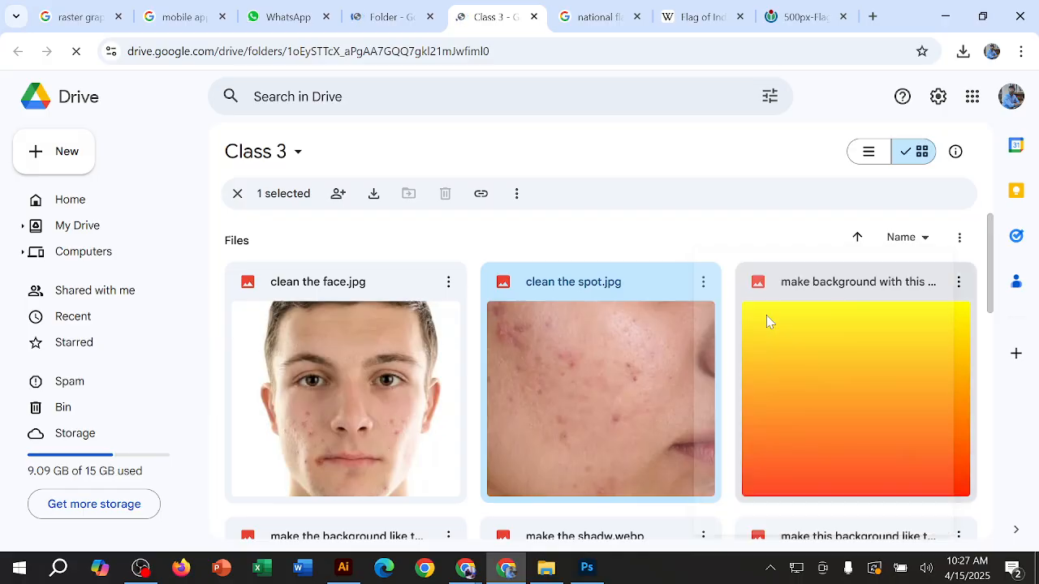
click(449, 284)
click(459, 313)
Step: Download the olive oil bottle image from the Class 3 folder, then close that folder's tab and minimize Chrome
scroll(734, 276, down, 2)
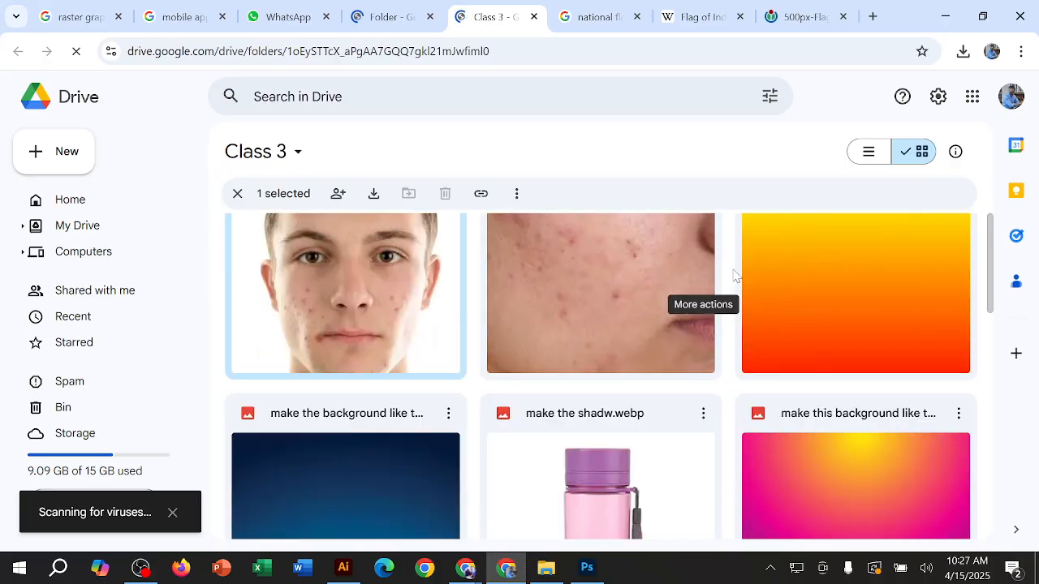
scroll(734, 276, down, 5)
scroll(674, 359, up, 2)
scroll(572, 361, down, 2)
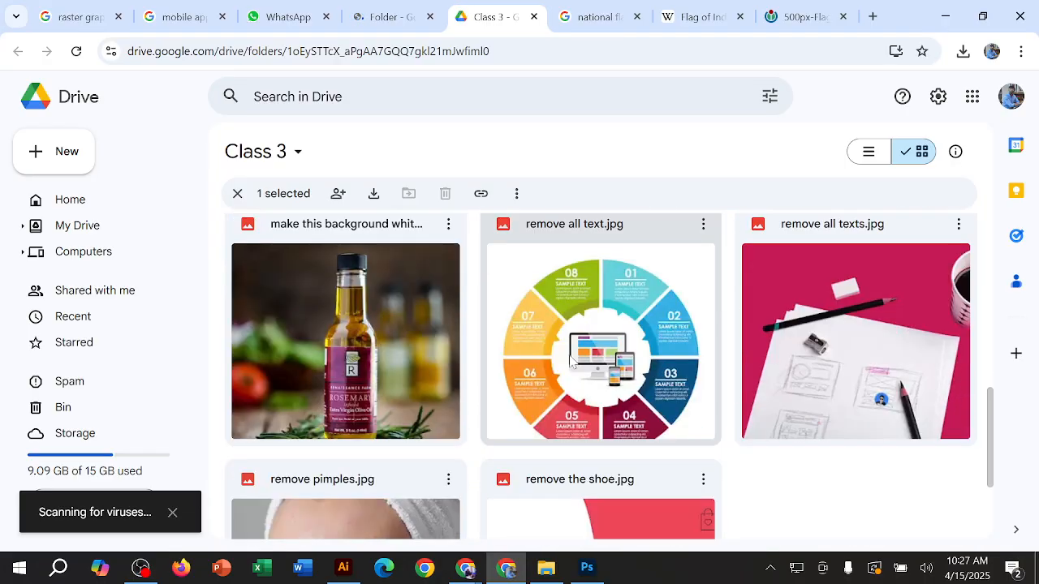
click(448, 224)
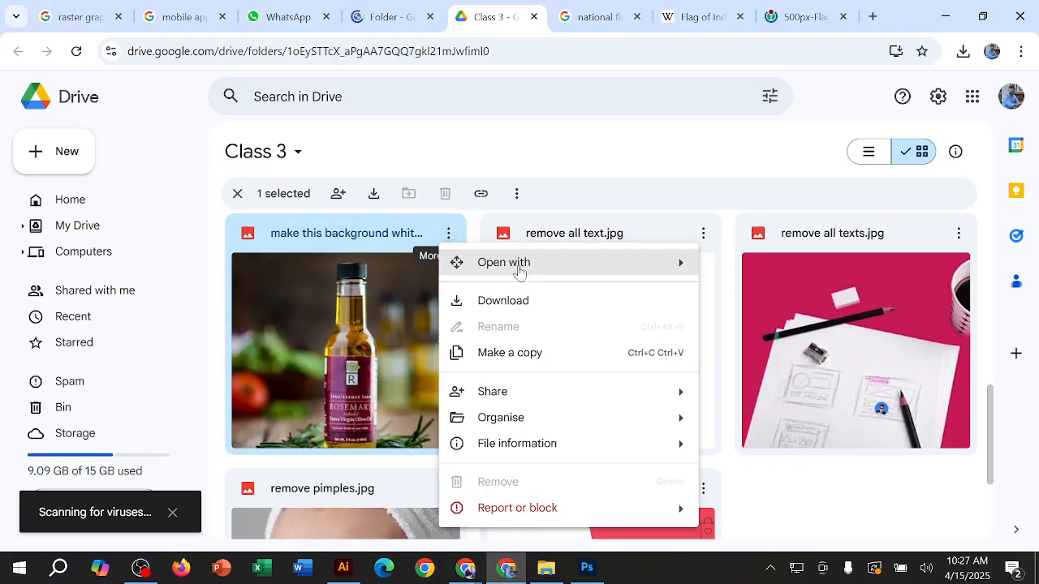
click(538, 309)
scroll(377, 329, down, 2)
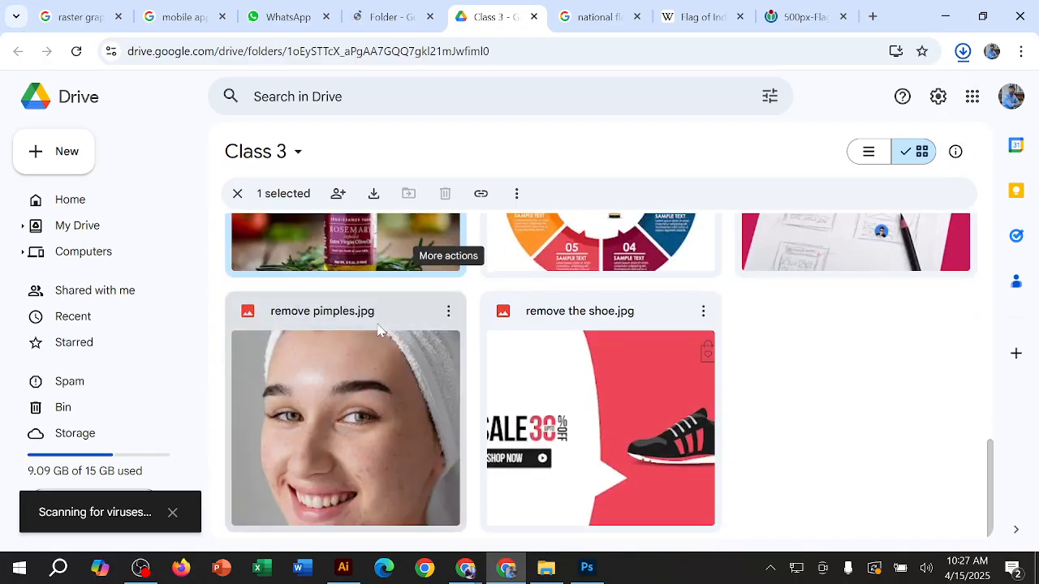
click(533, 16)
click(945, 17)
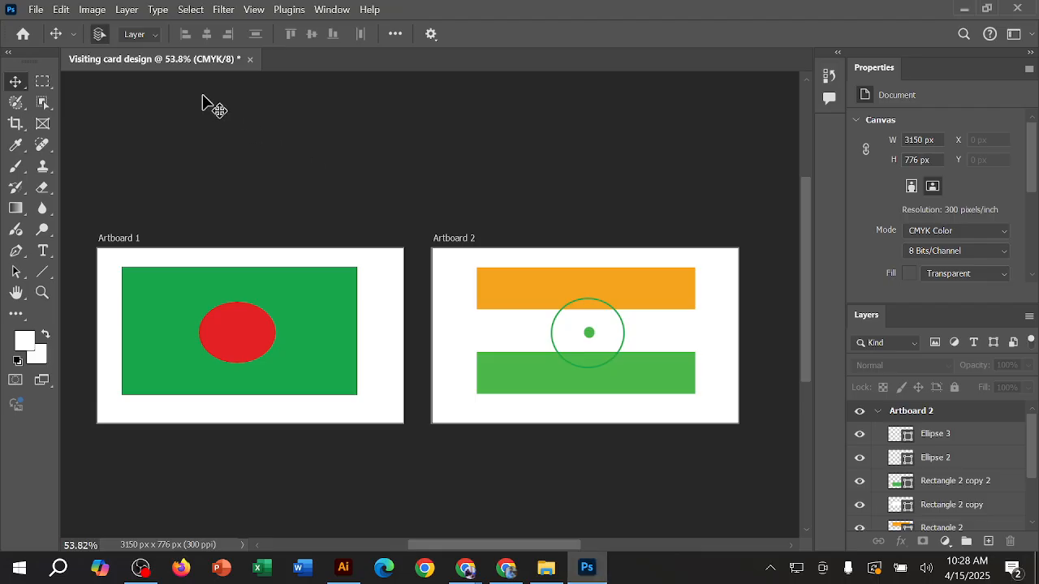
Step: Start opening a file in Photoshop, browse to the Downloads folder, and select clean the spot.jpg
click(40, 10)
click(39, 10)
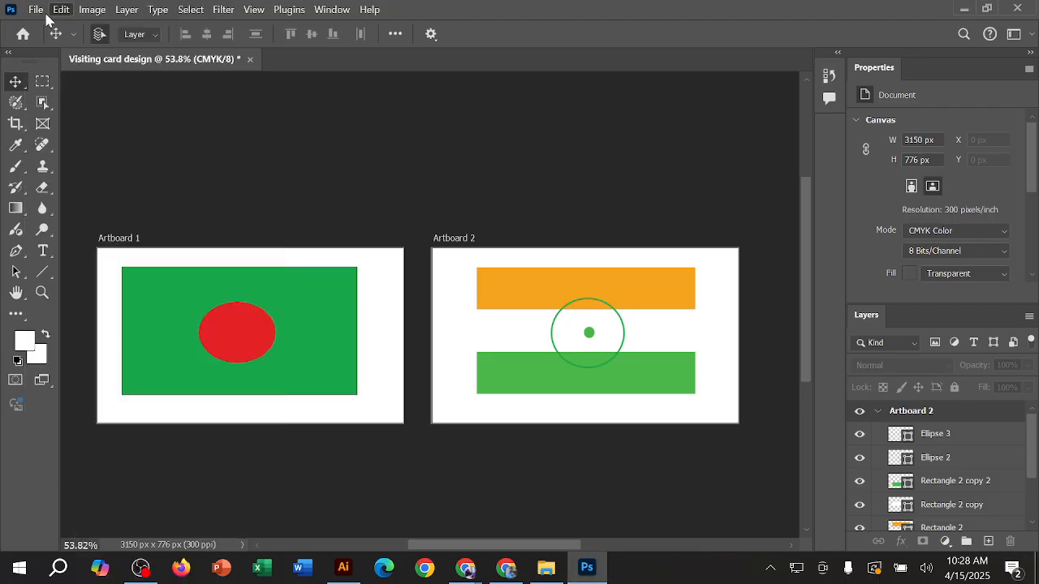
click(35, 10)
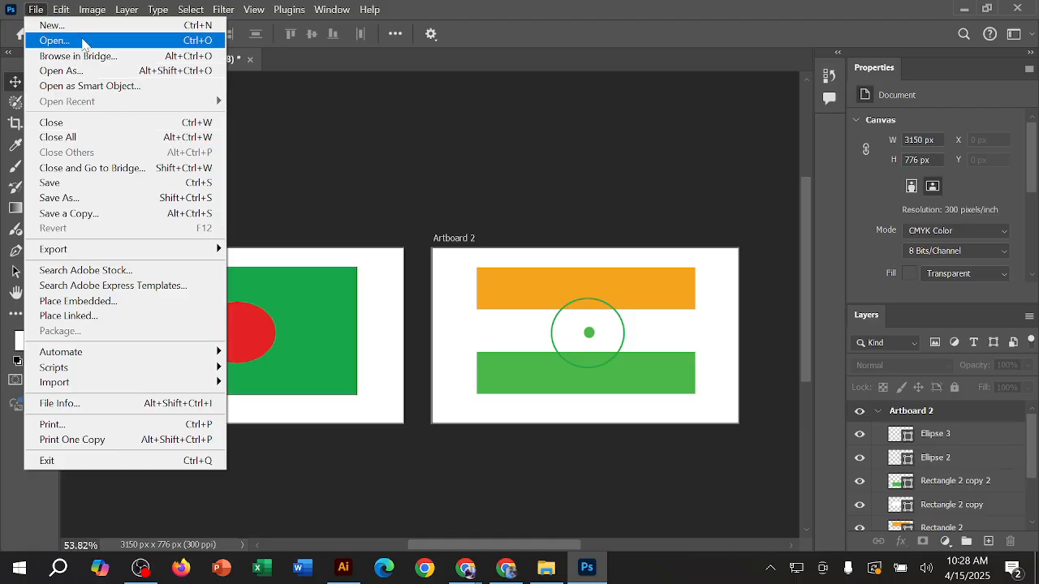
click(84, 43)
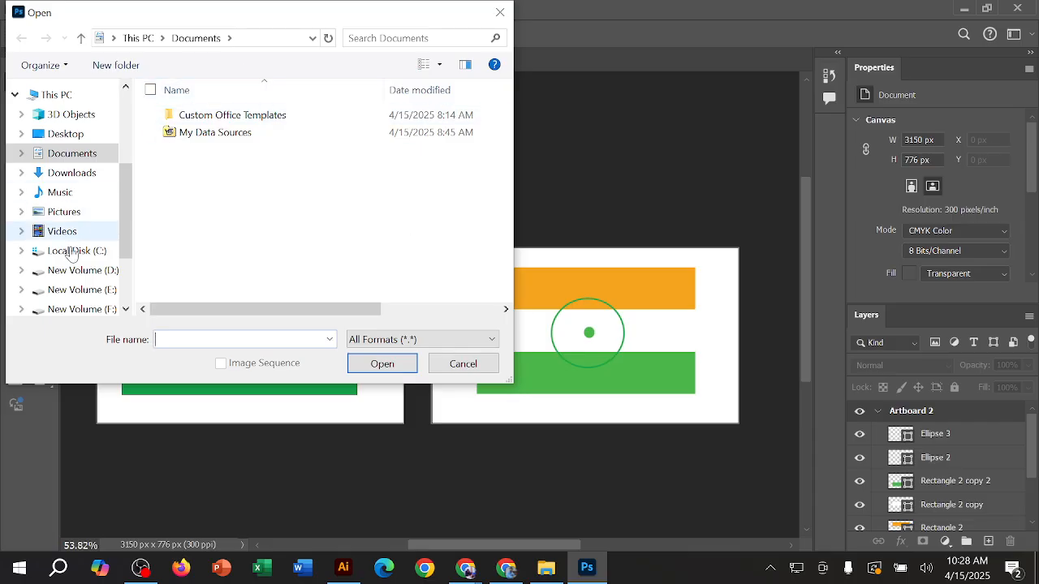
scroll(83, 258, up, 1)
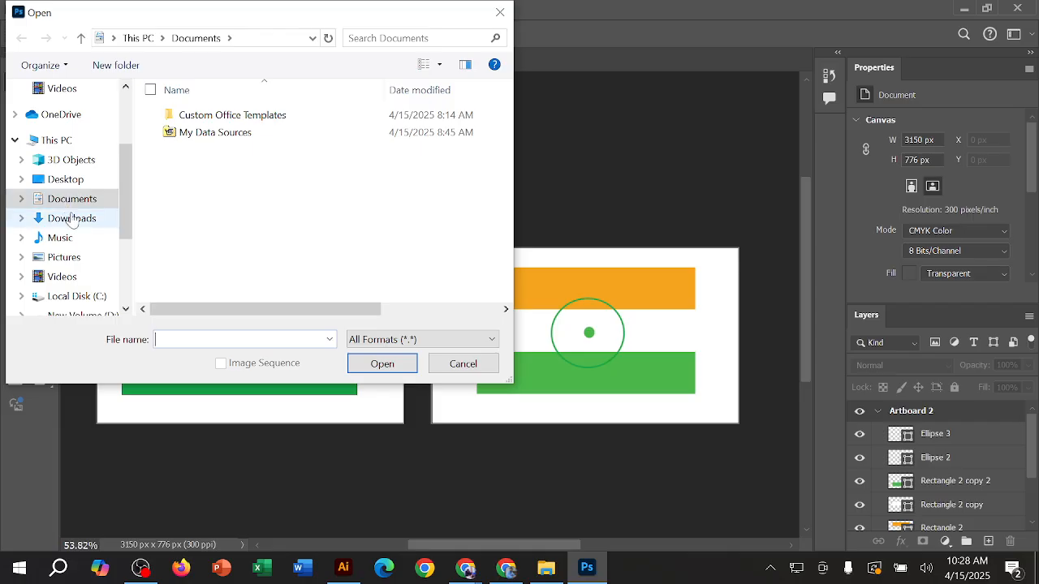
click(75, 218)
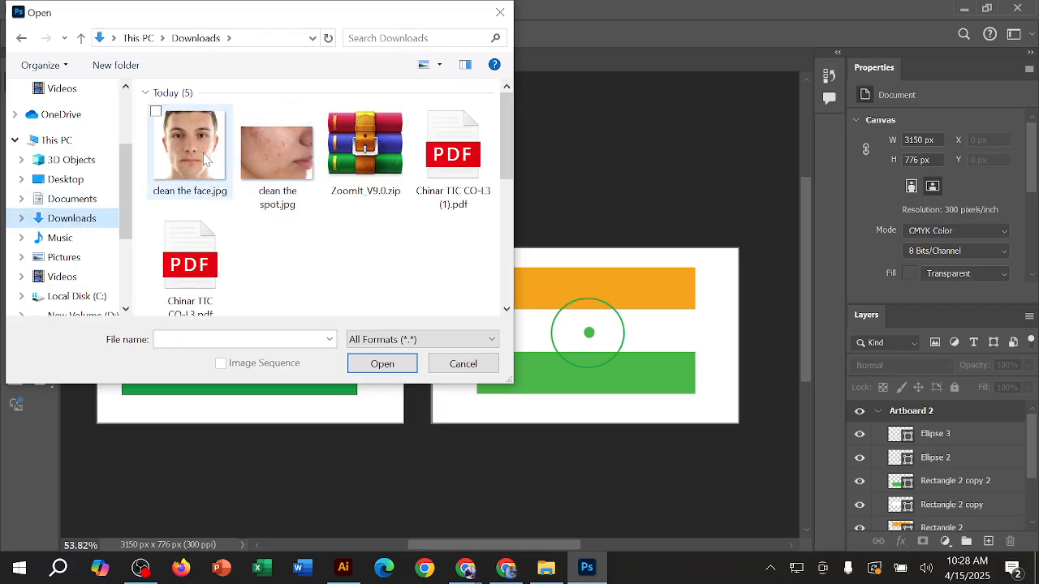
click(206, 160)
click(274, 152)
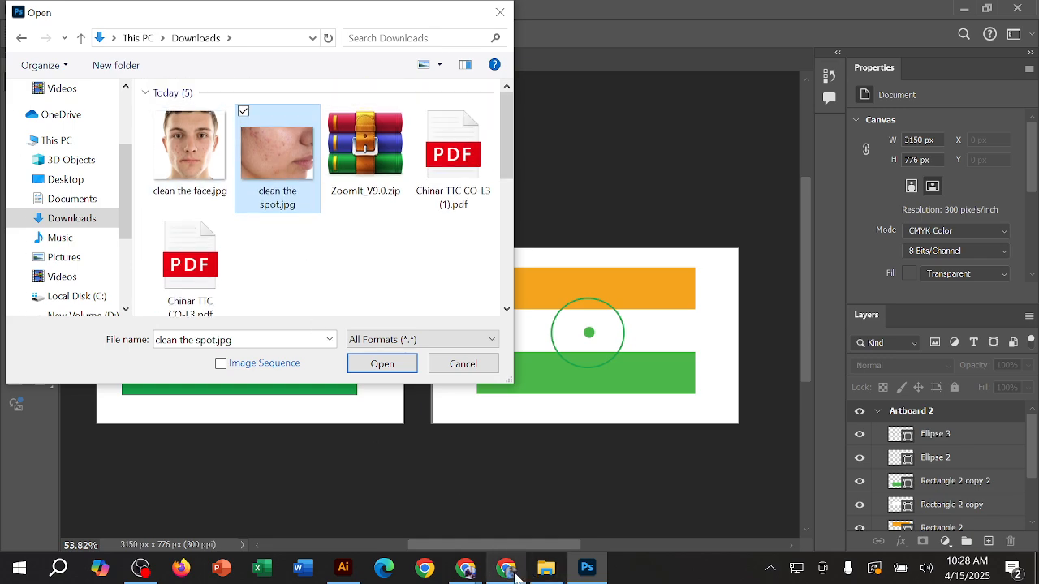
Step: Switch to Chrome and check the recent download history for the homework images
click(513, 573)
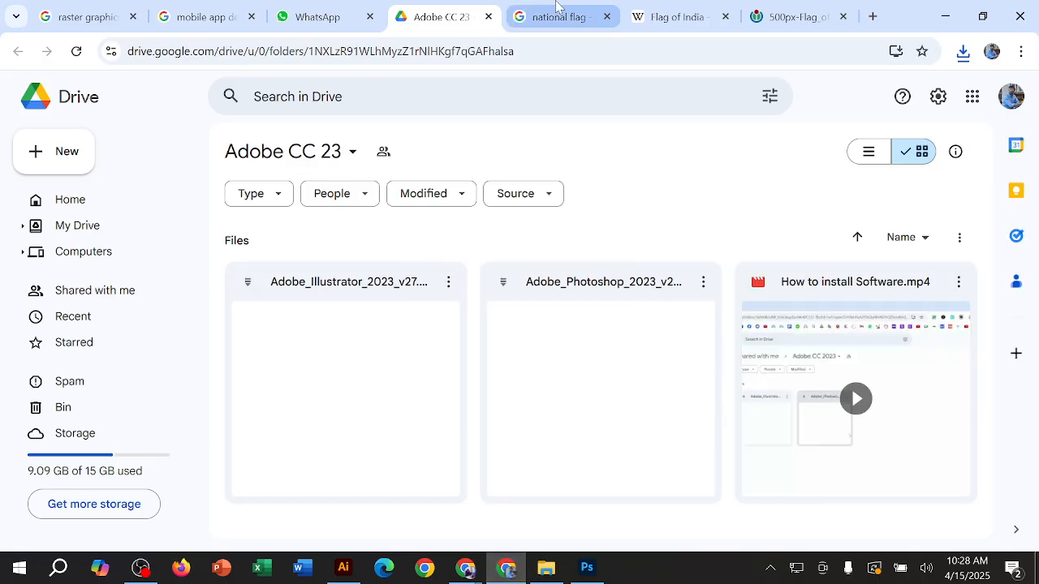
click(963, 52)
click(964, 52)
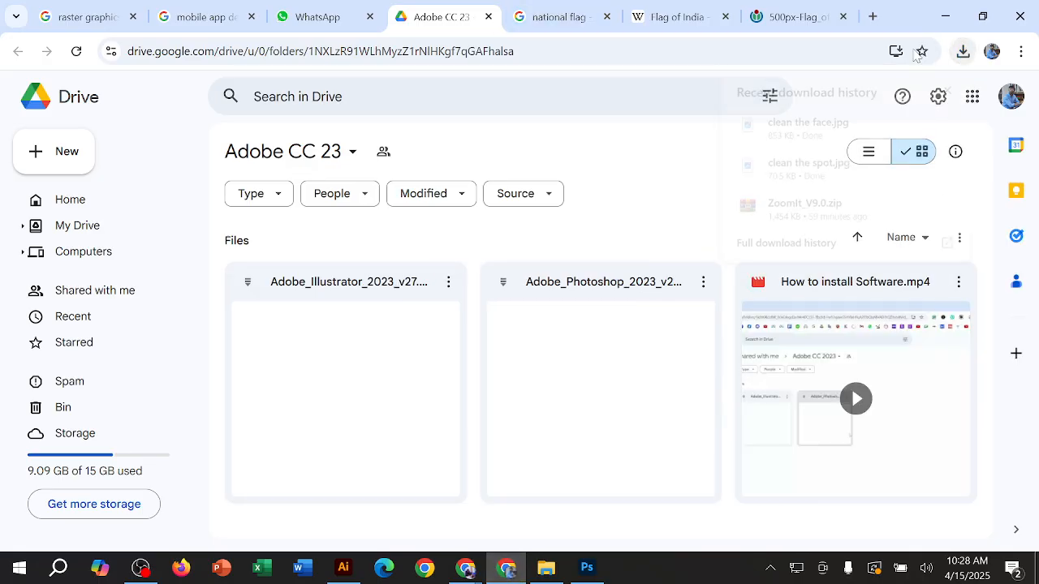
Step: Find the WhatsApp Web tab among the open tabs and reload the page
click(541, 13)
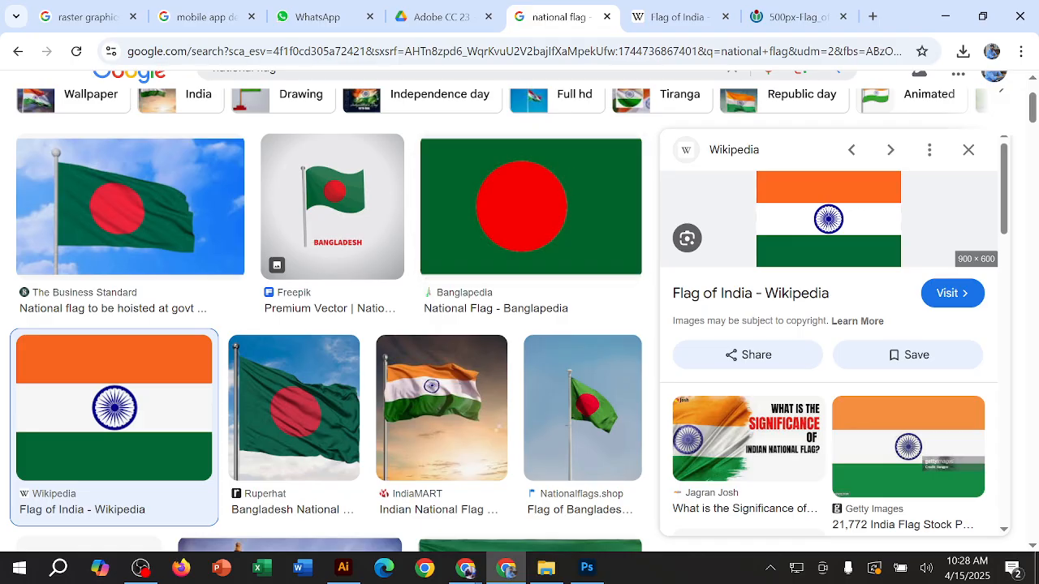
click(435, 15)
click(341, 13)
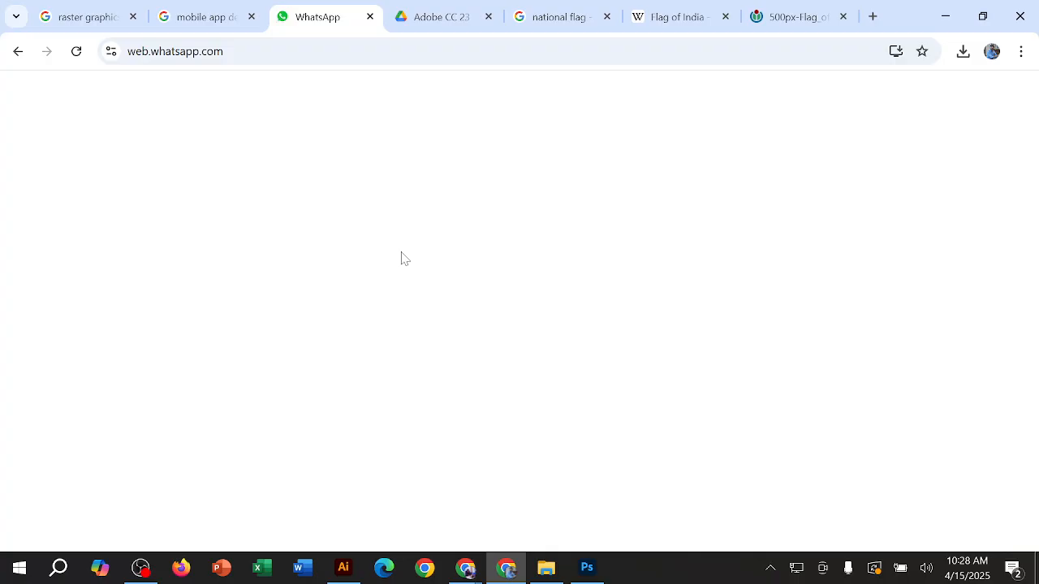
click(77, 52)
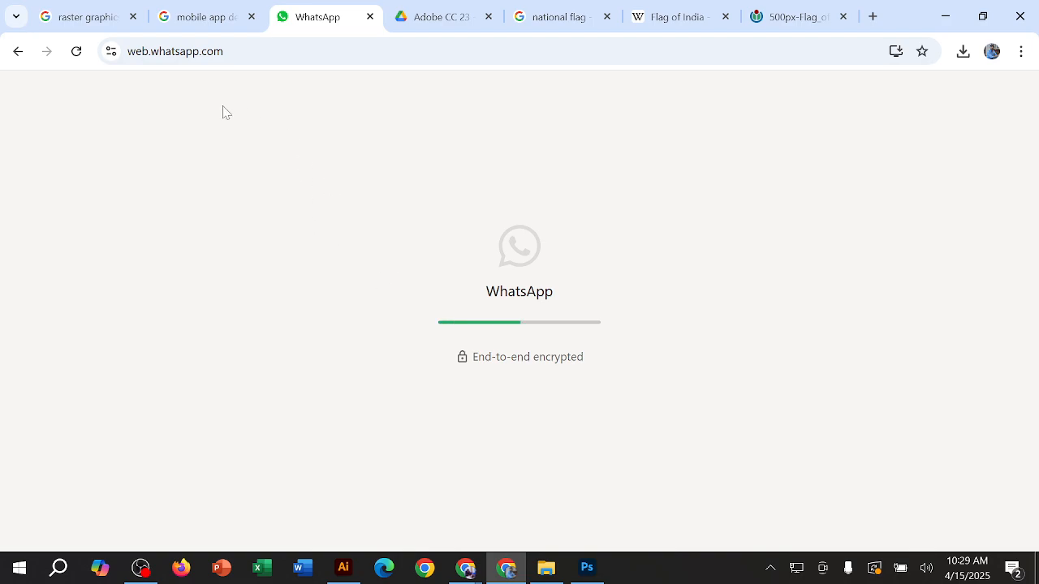
click(76, 52)
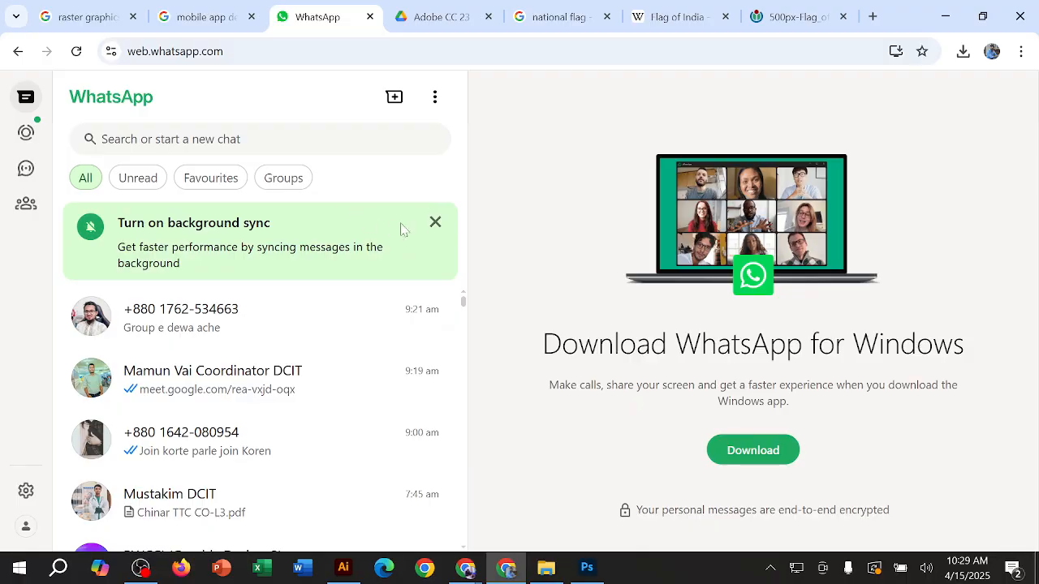
Step: Dismiss the background sync notice and open the Basic Graphic Design Course group chat
click(435, 223)
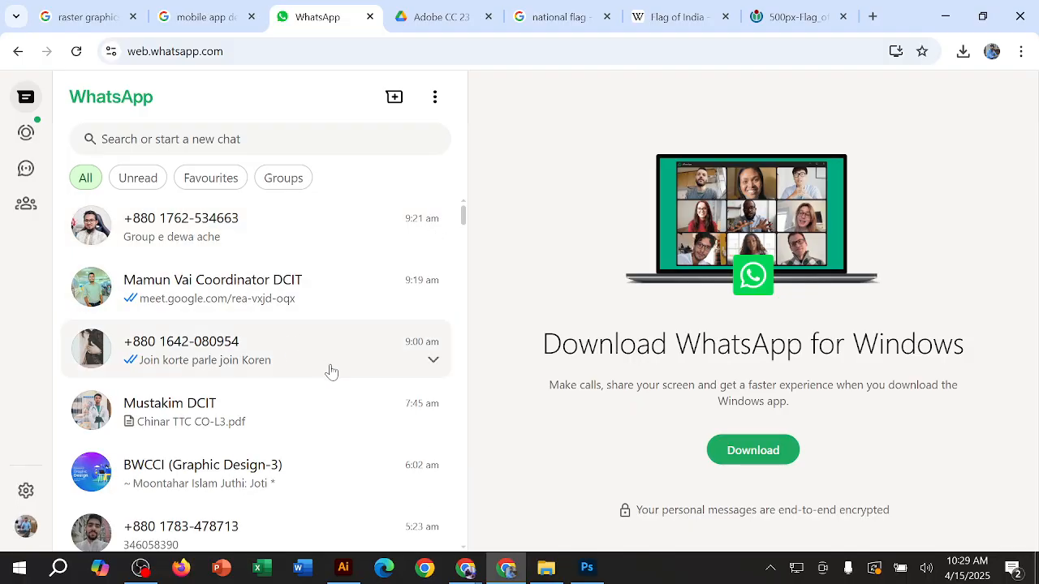
scroll(275, 357, down, 5)
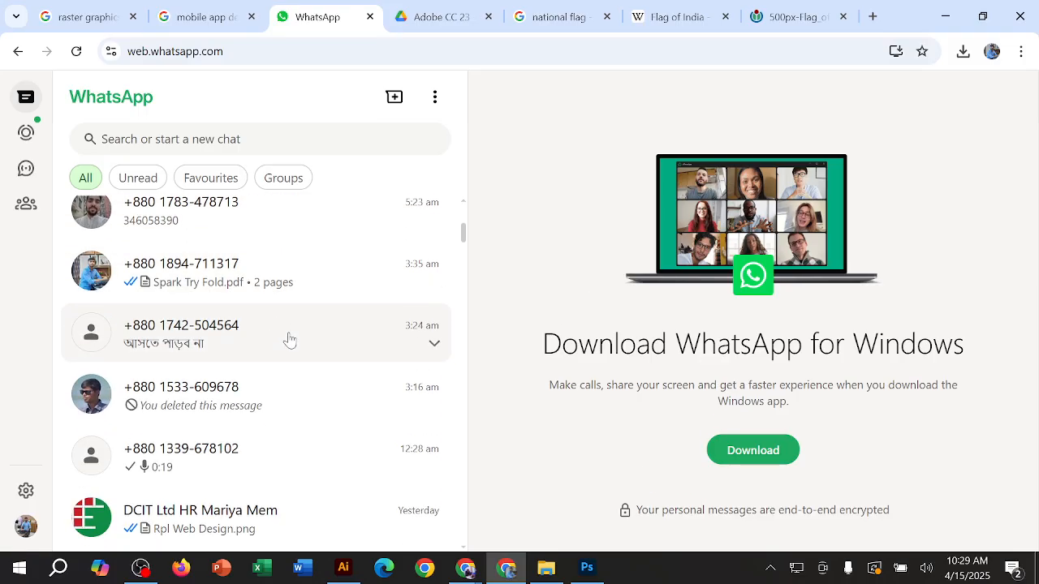
scroll(289, 341, down, 5)
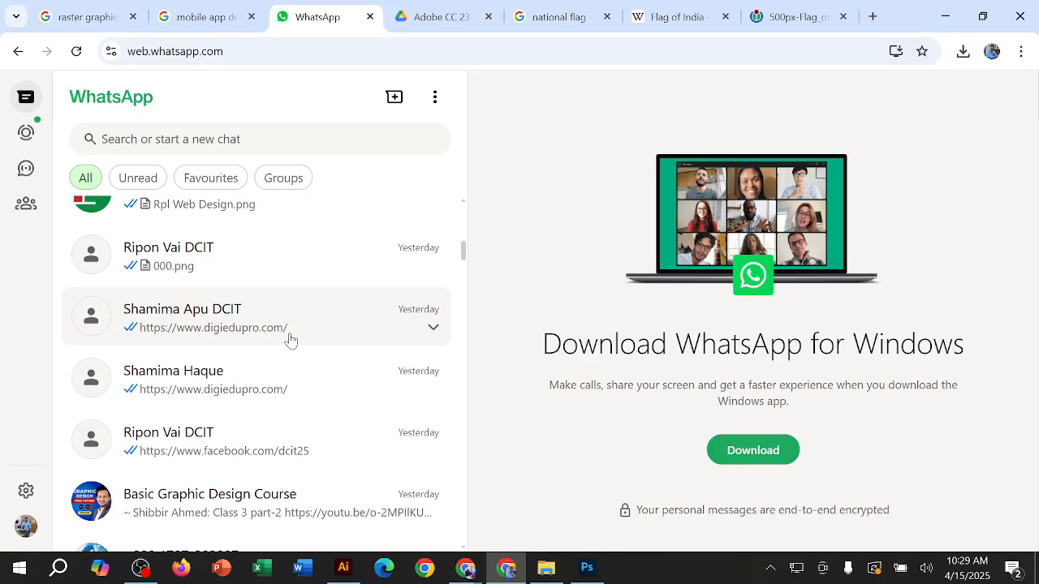
click(288, 363)
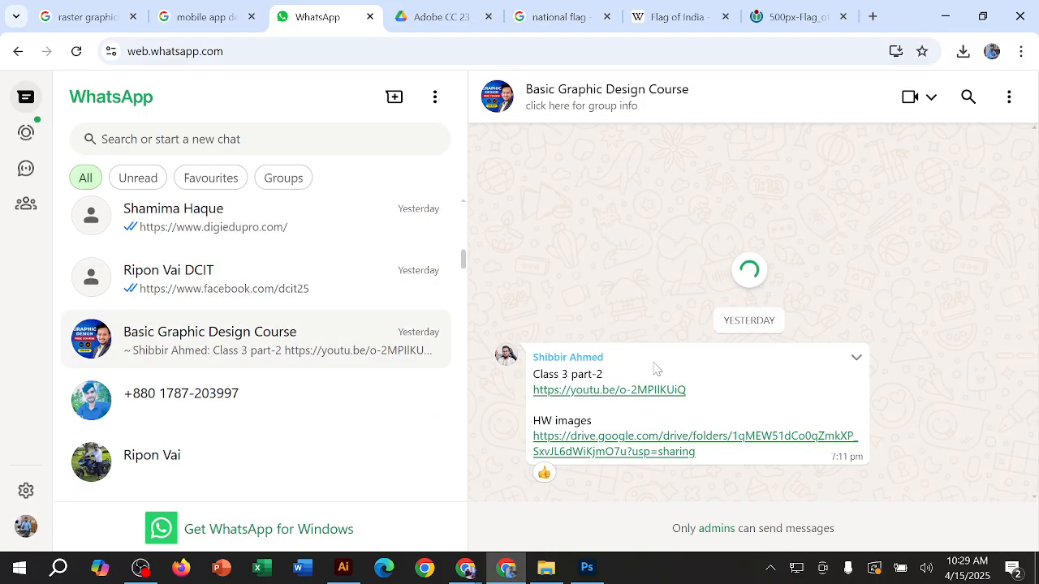
Step: Find the class 3 video message in the group chat and open its "hw images" Drive link in a new tab
scroll(672, 336, up, 15)
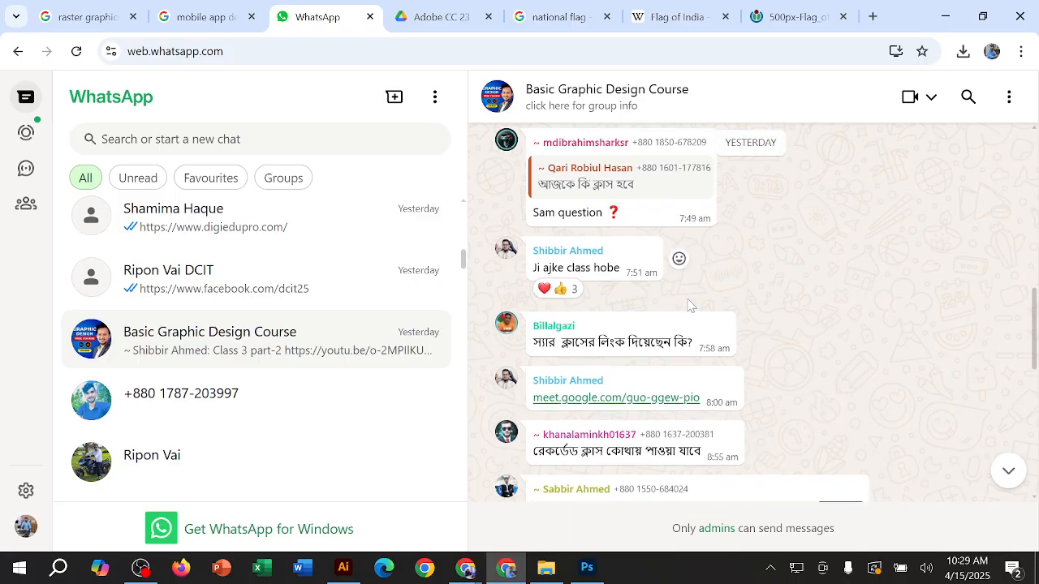
scroll(685, 308, up, 8)
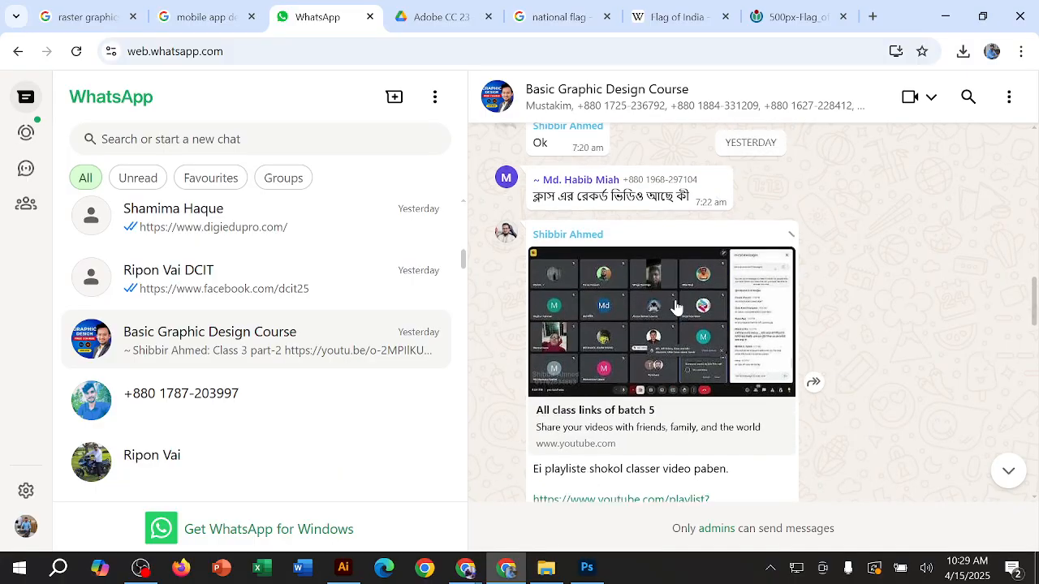
scroll(678, 306, up, 12)
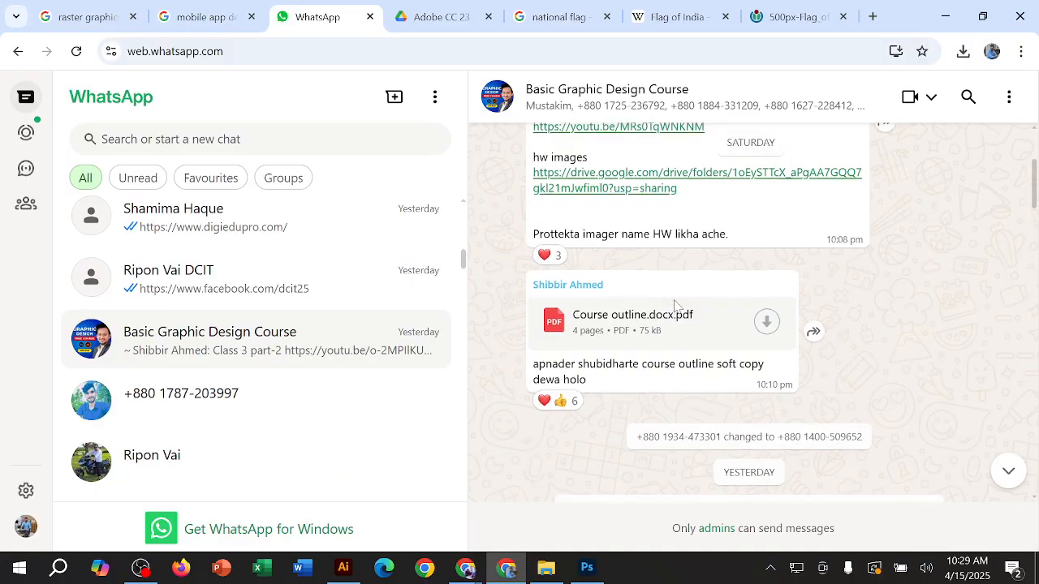
right_click(607, 349)
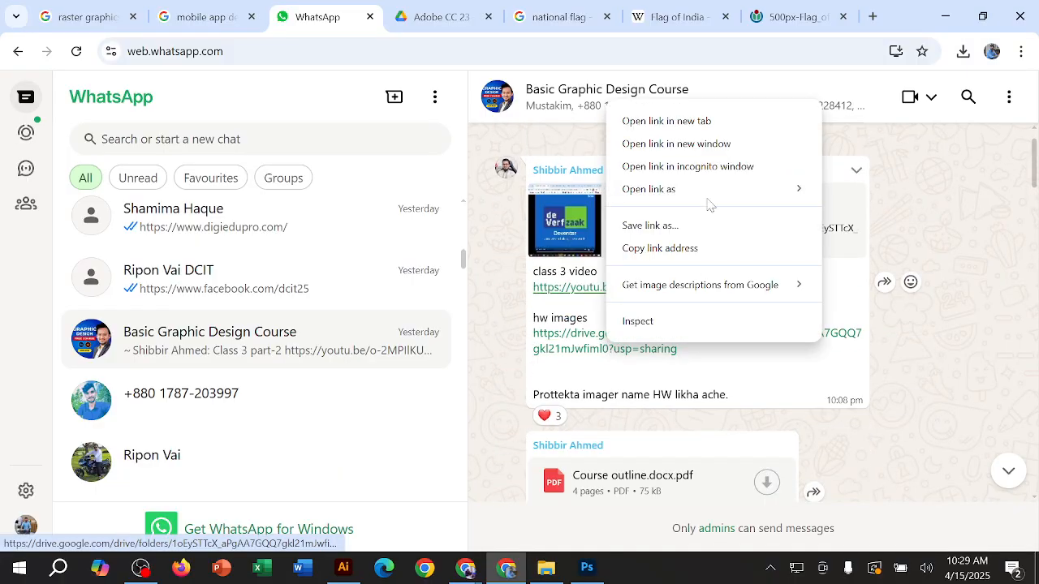
click(673, 120)
Step: Download Course outline.docx.pdf from the group chat and switch to the Class 3 Drive folder
scroll(707, 197, down, 2)
click(767, 322)
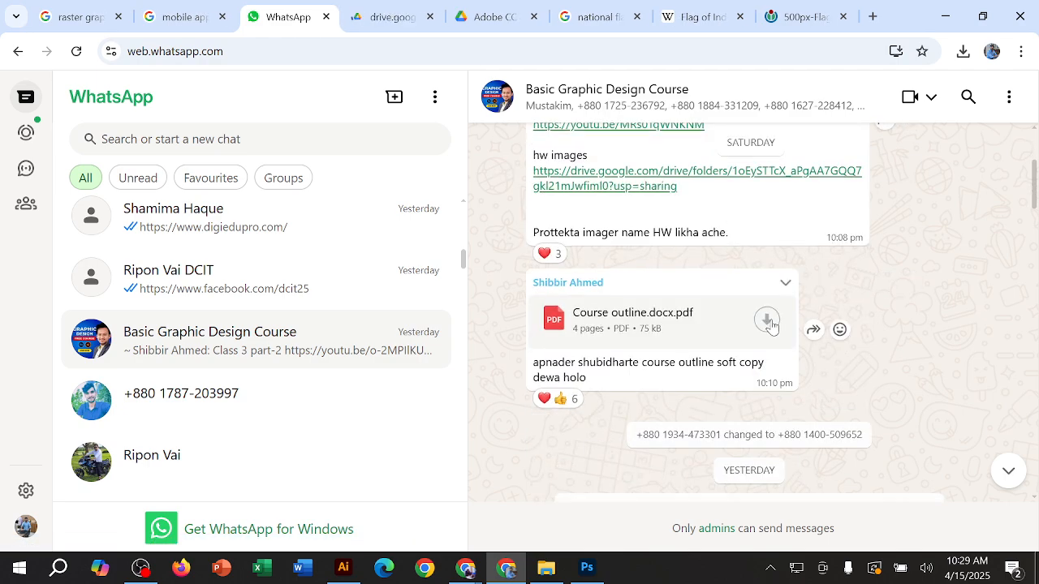
click(404, 17)
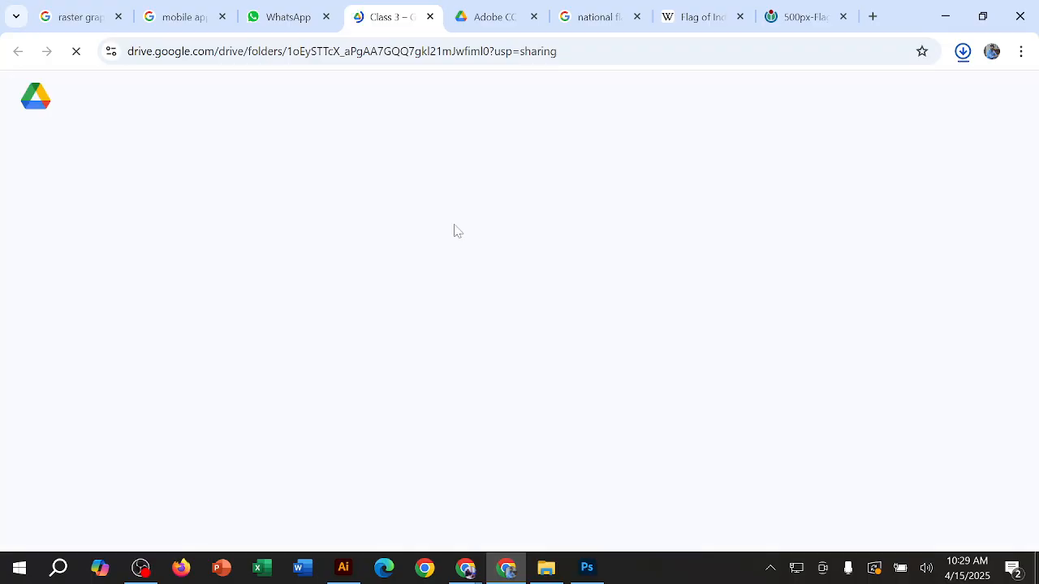
Step: Download the olive oil bottle image from the Class 3 Drive folder, then minimize Chrome
scroll(467, 304, down, 3)
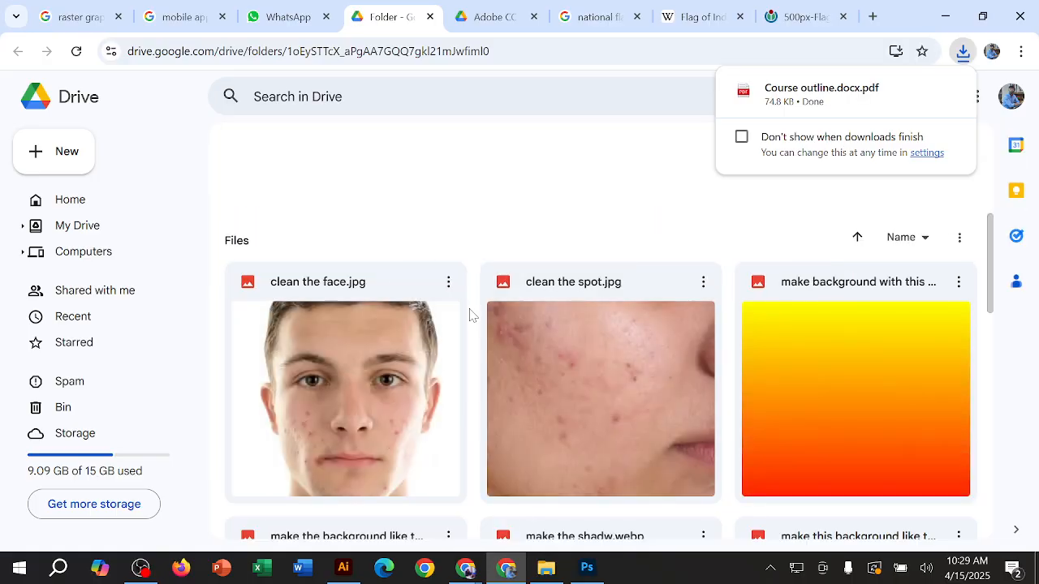
scroll(471, 315, down, 5)
scroll(473, 315, down, 1)
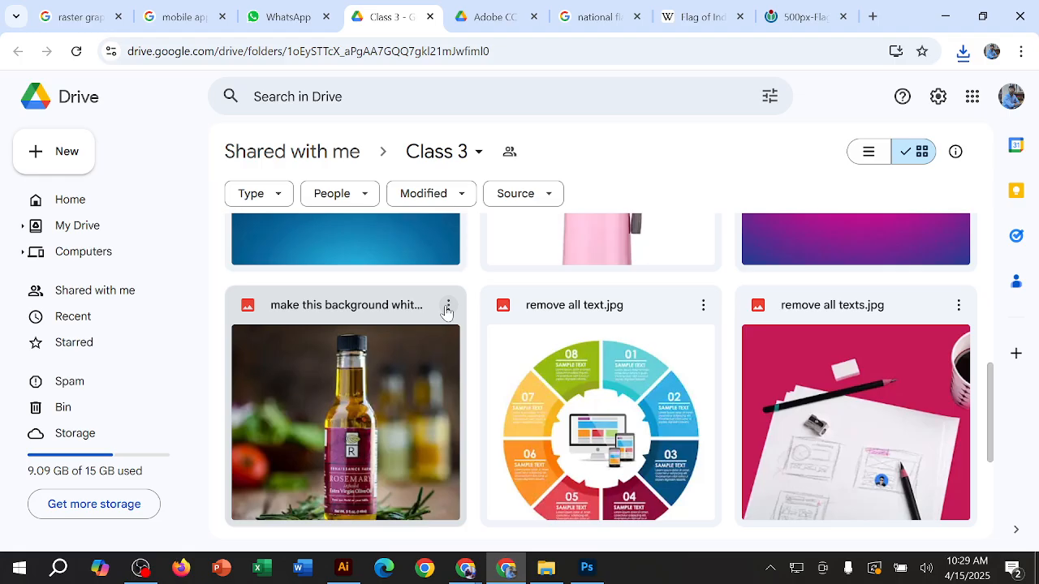
click(447, 306)
click(447, 306)
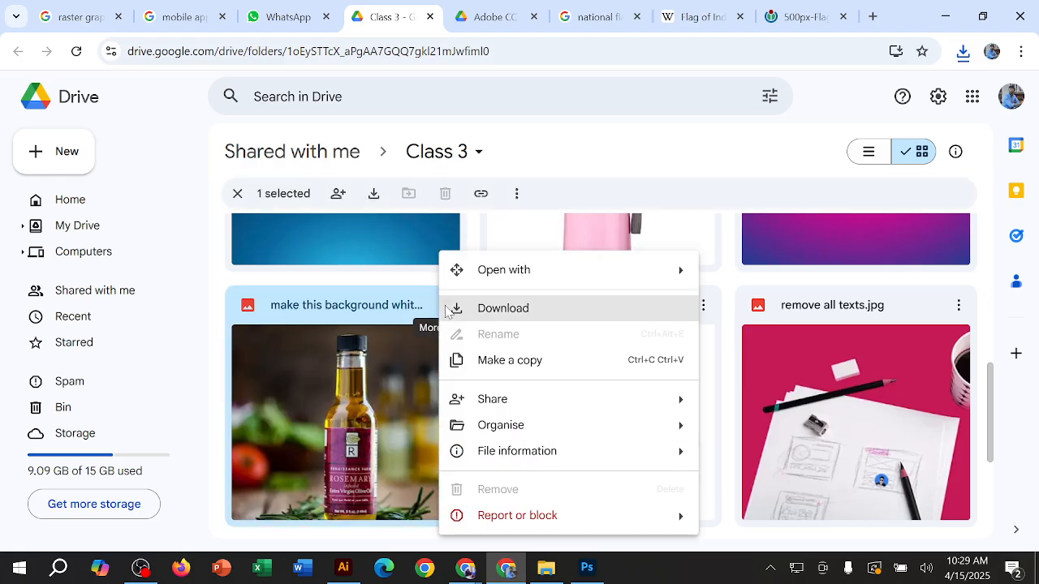
click(503, 309)
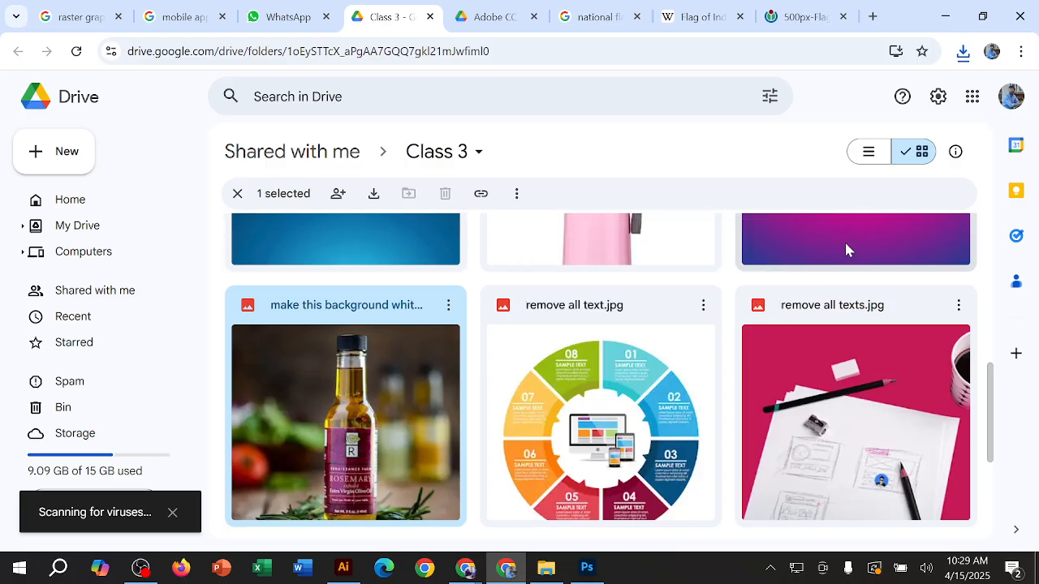
scroll(690, 293, down, 3)
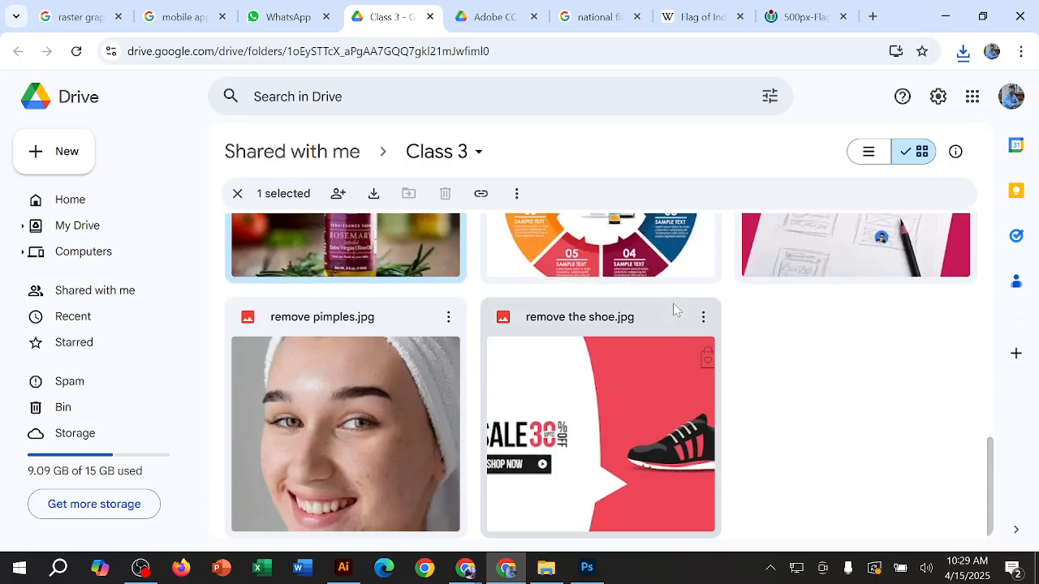
scroll(672, 303, up, 5)
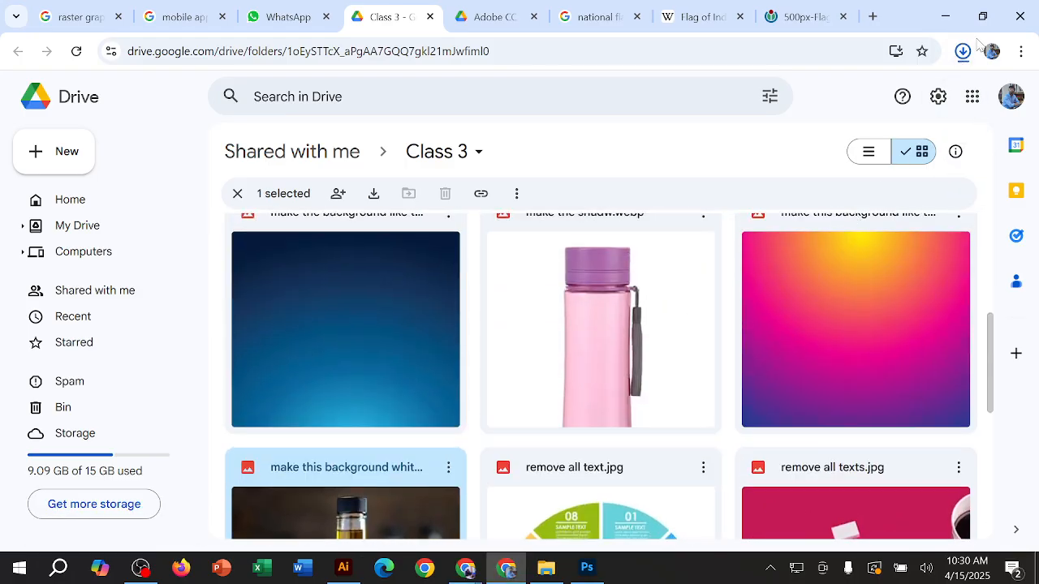
click(945, 17)
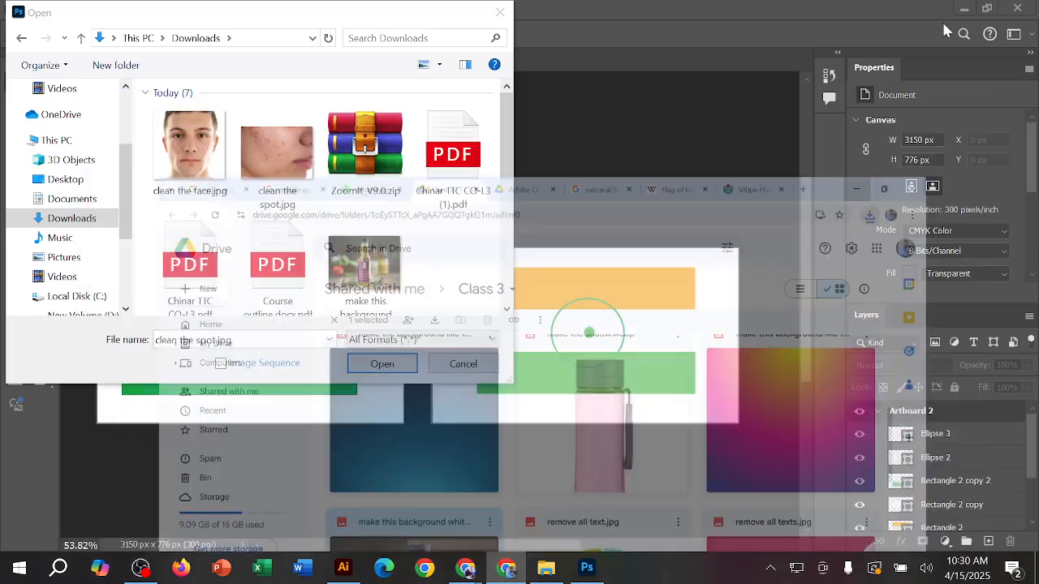
Step: Open "make this background white and create a shadw.jpg" from the Downloads folder in Photoshop and dismiss the adjustments presets tip
click(511, 13)
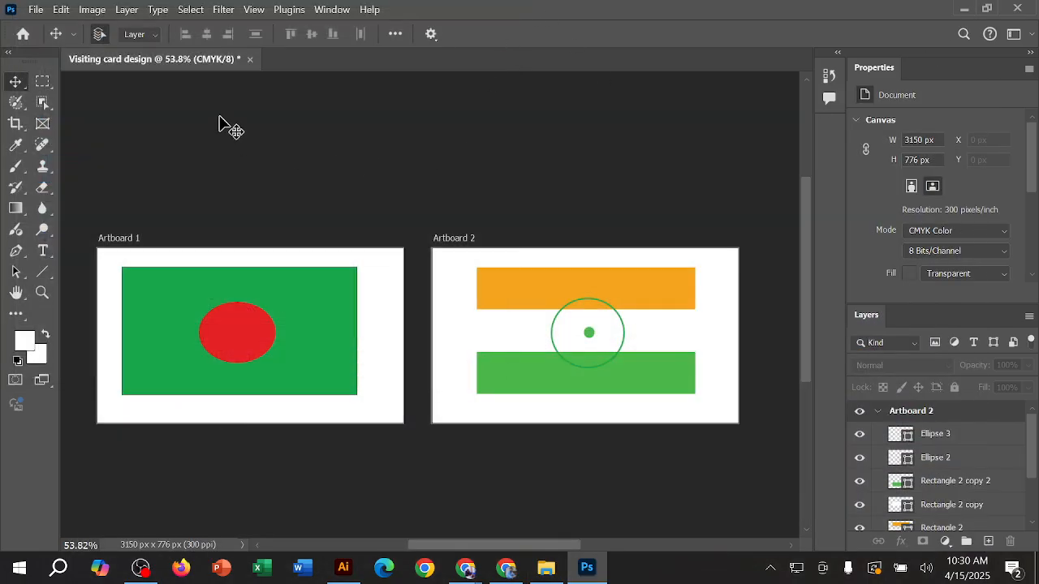
click(37, 10)
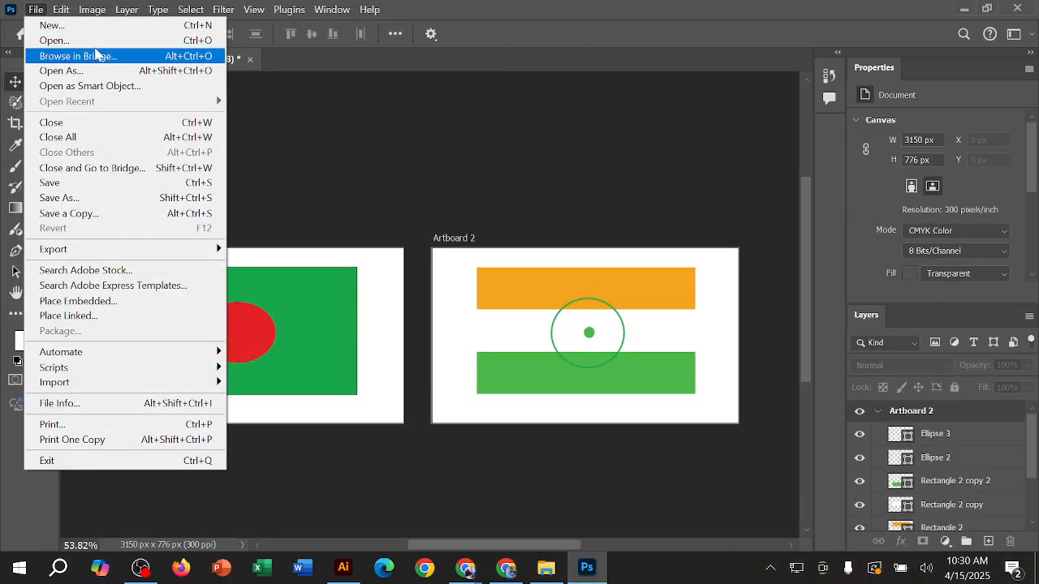
click(99, 51)
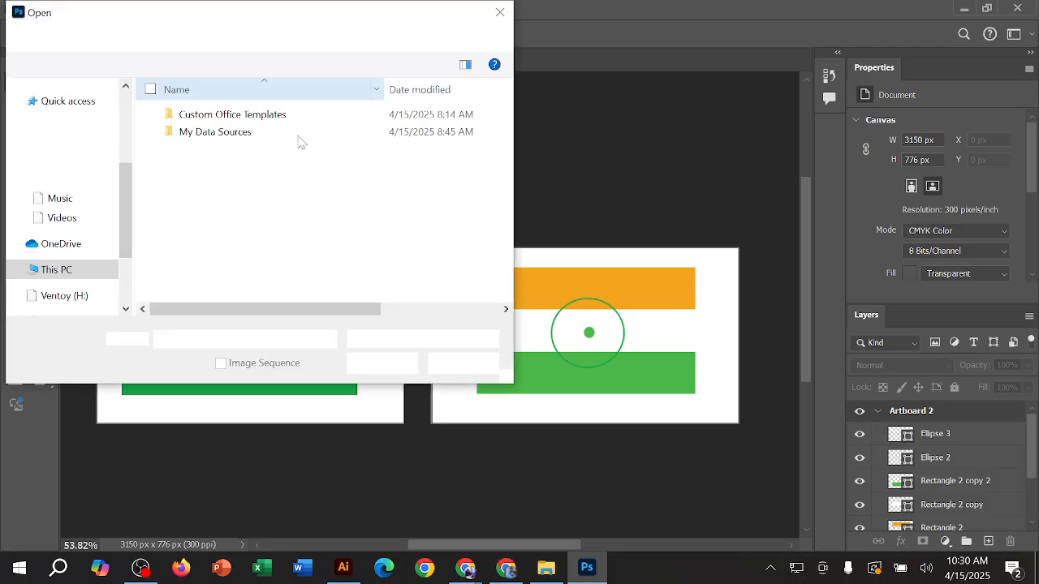
click(94, 180)
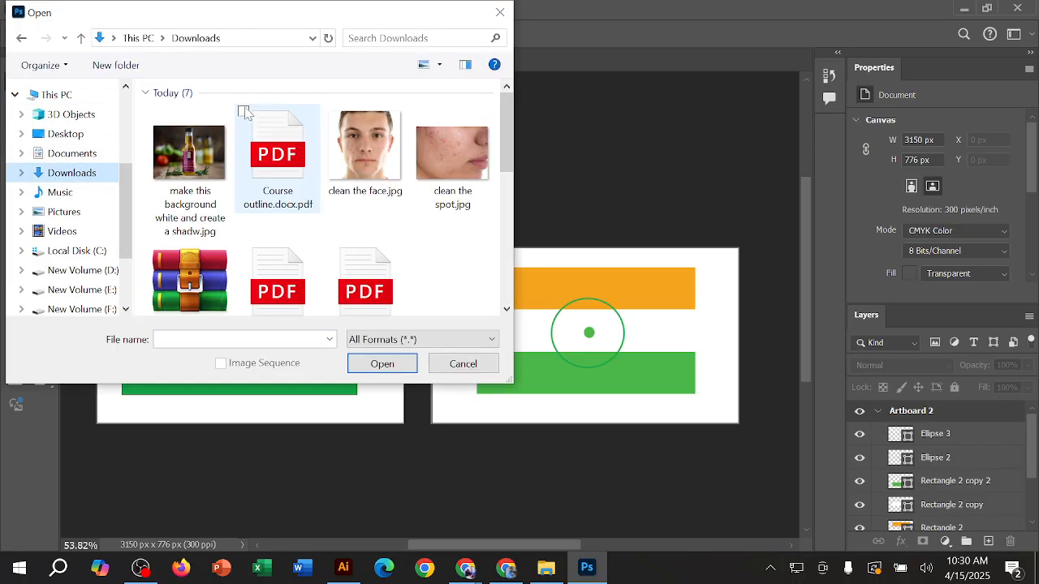
click(184, 140)
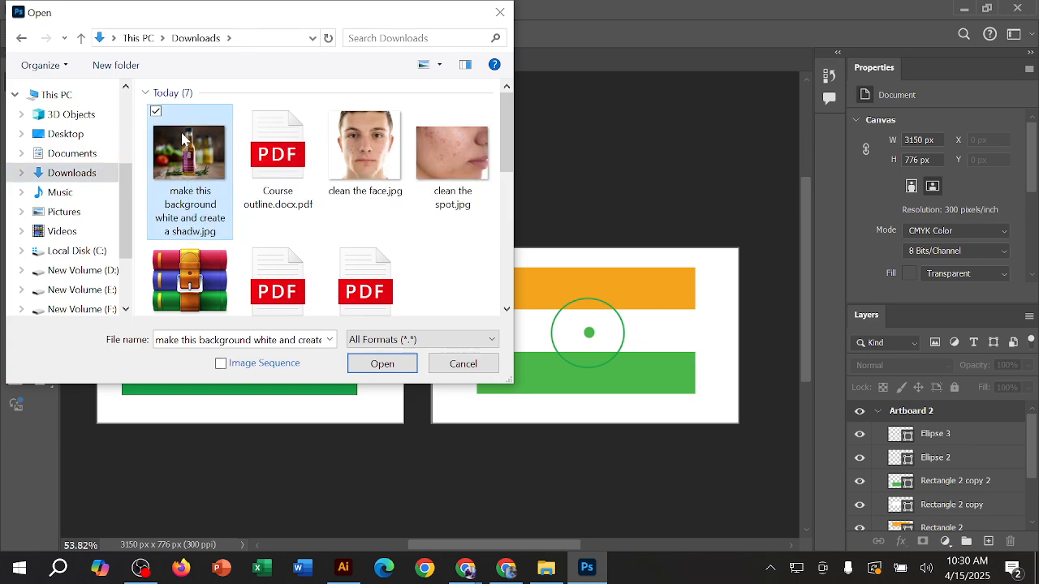
click(374, 363)
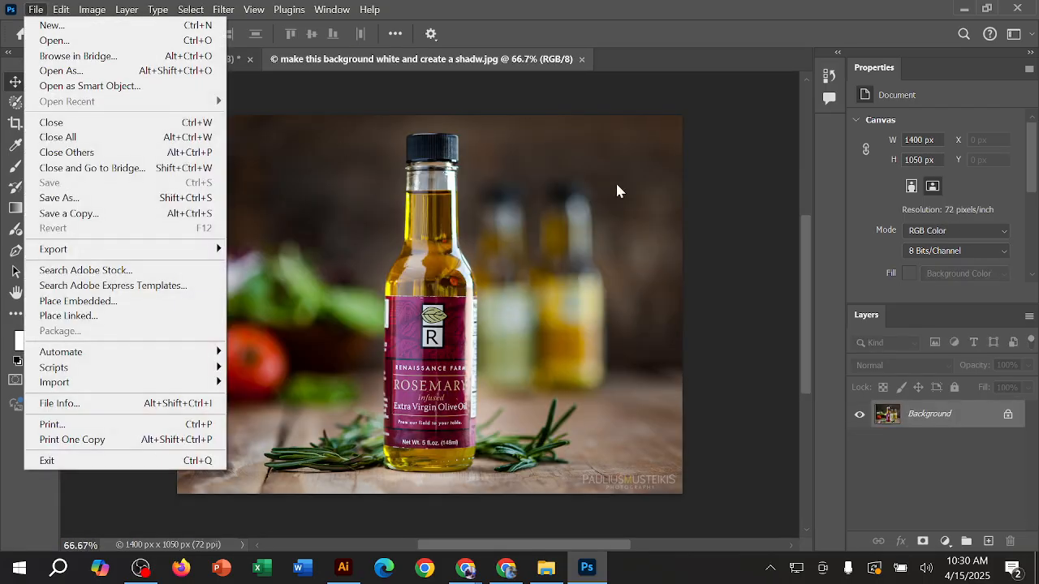
click(322, 253)
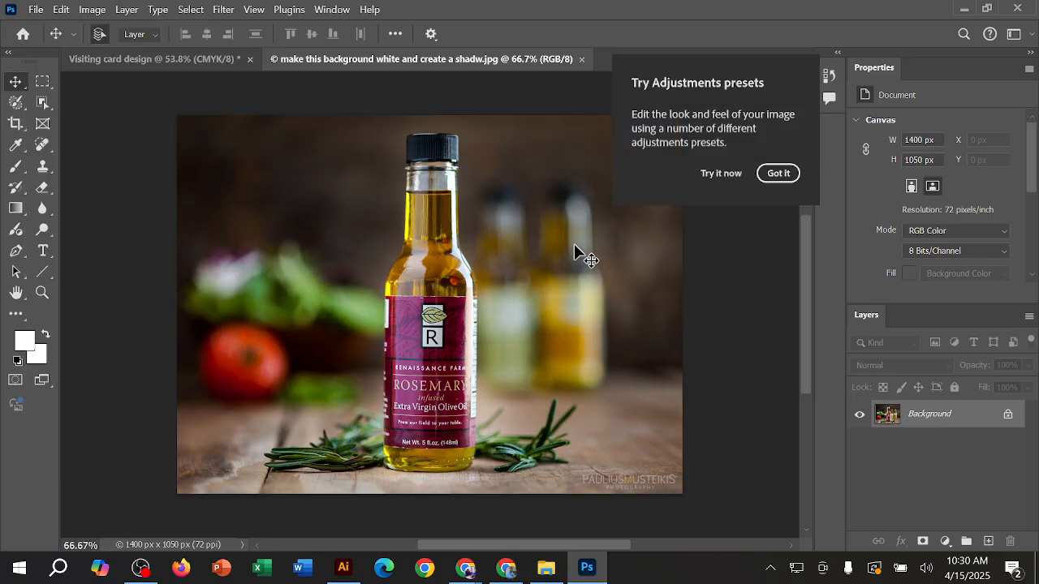
click(779, 175)
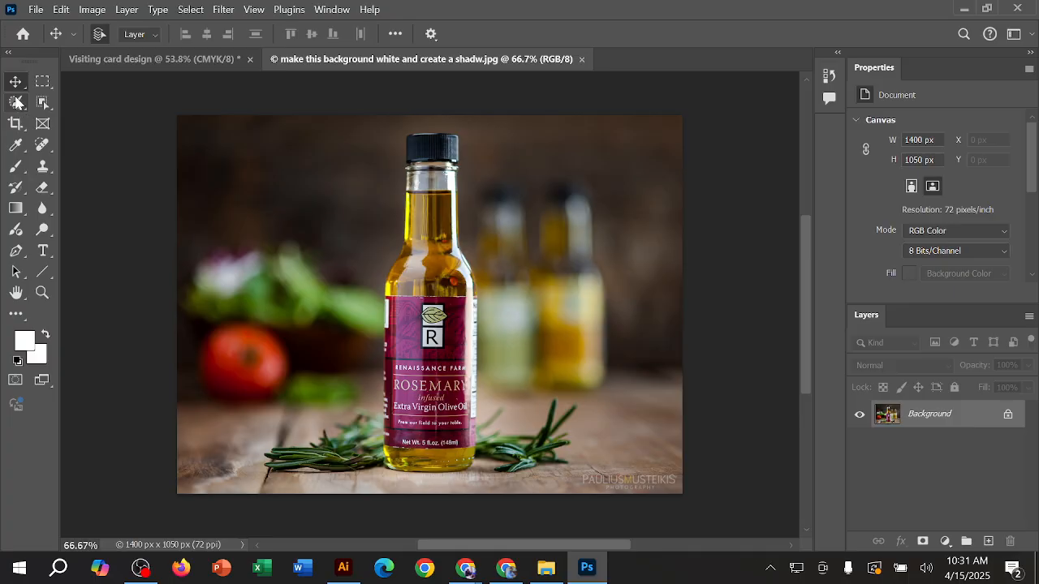
Step: Switch to the Lasso Tool and set the bottle image's zoom to 100%
click(16, 103)
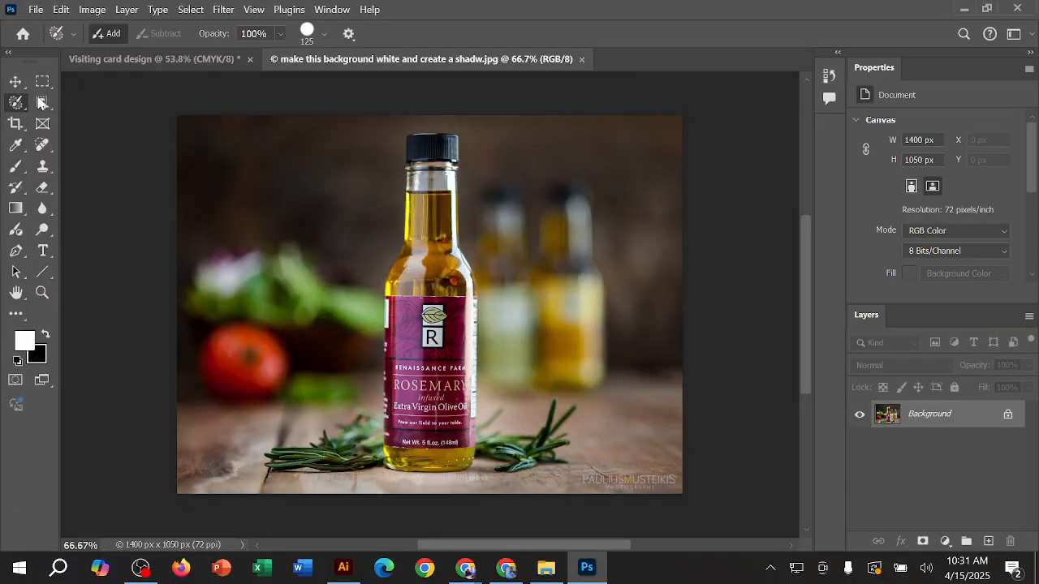
right_click(33, 130)
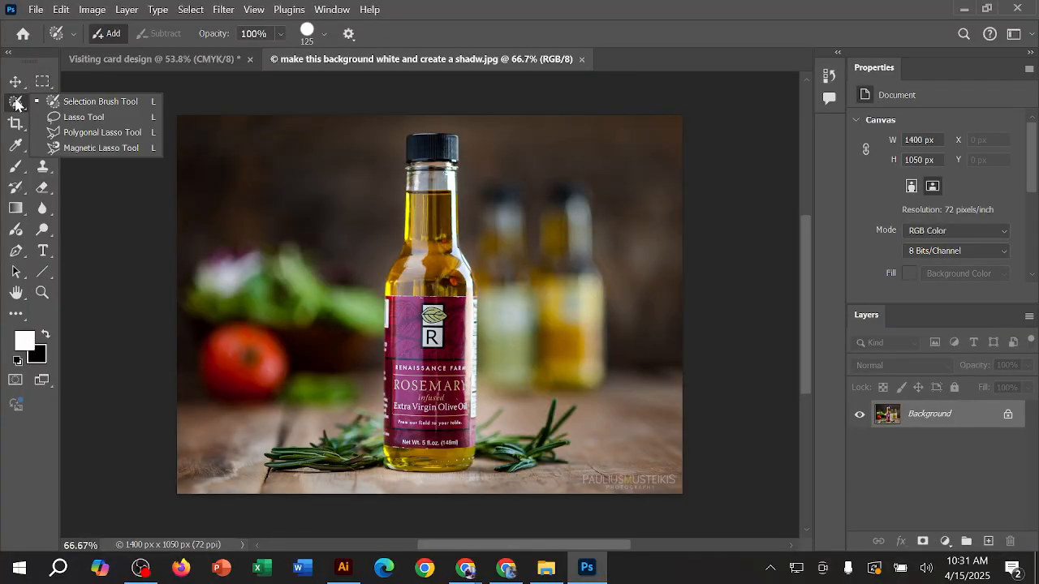
click(77, 117)
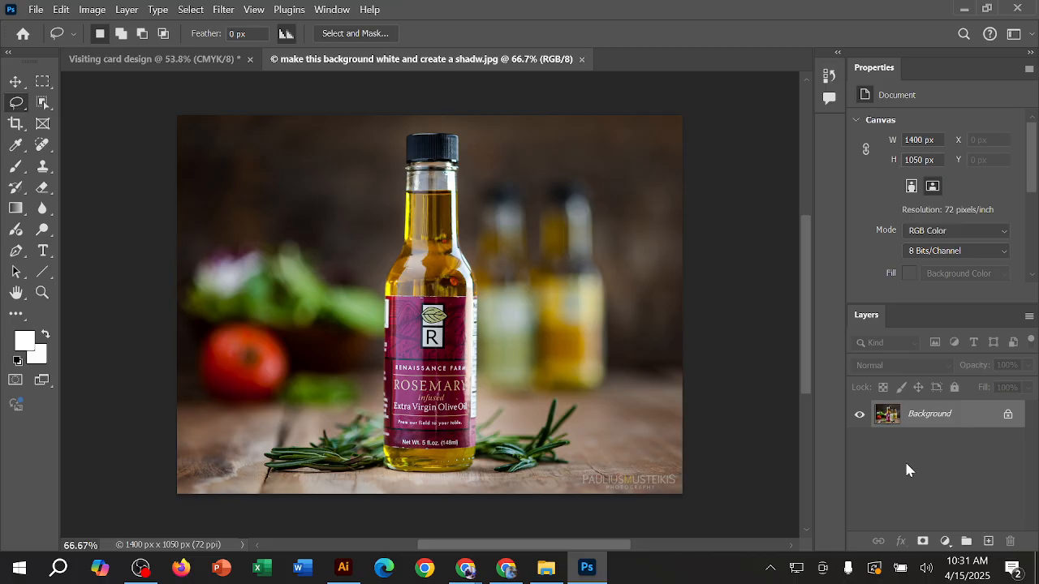
key(ctrl+1)
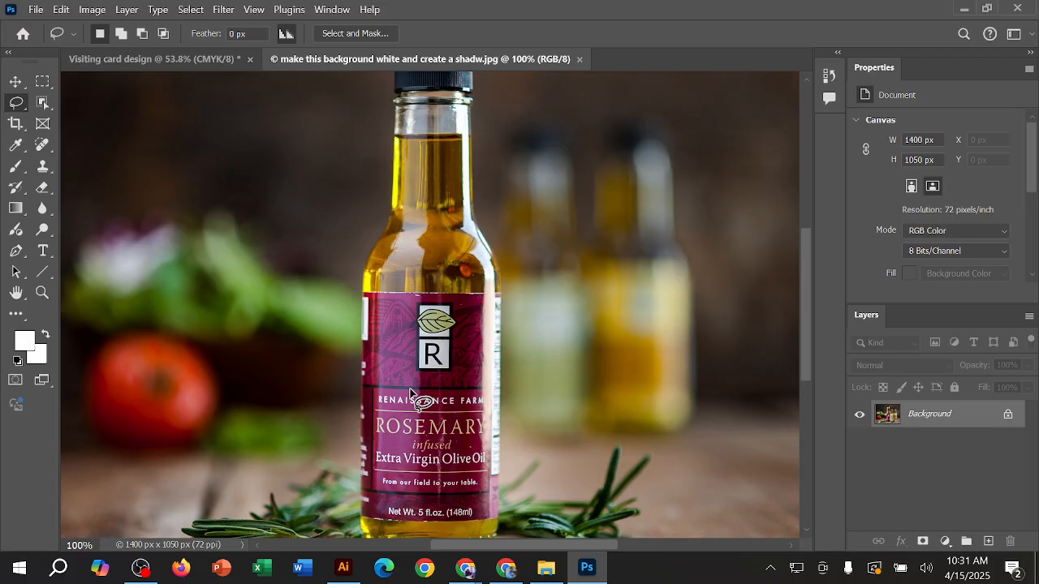
Step: Duplicate the Background layer of the bottle photo
key(ctrl+j)
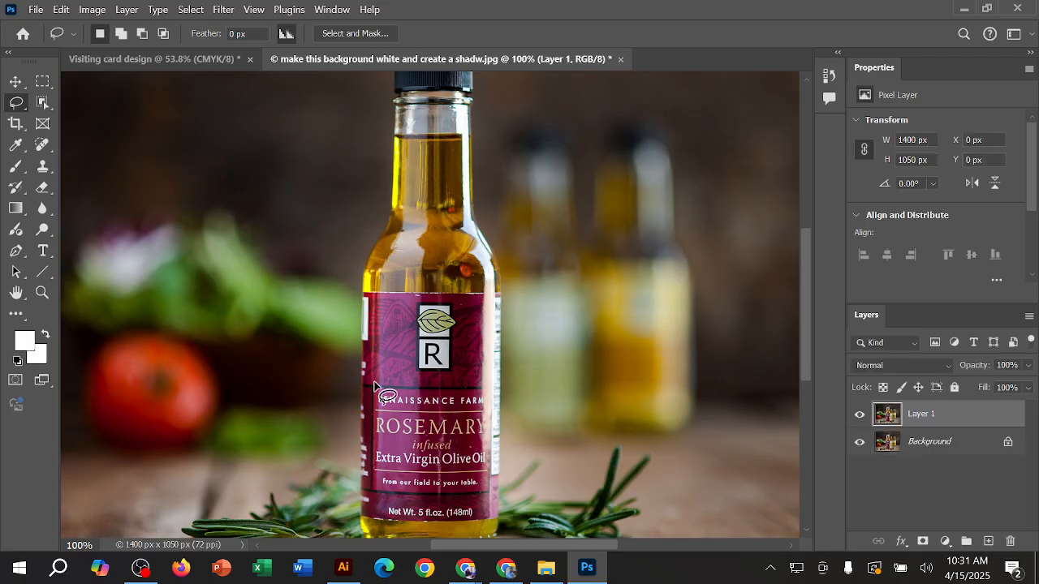
scroll(398, 326, down, 3)
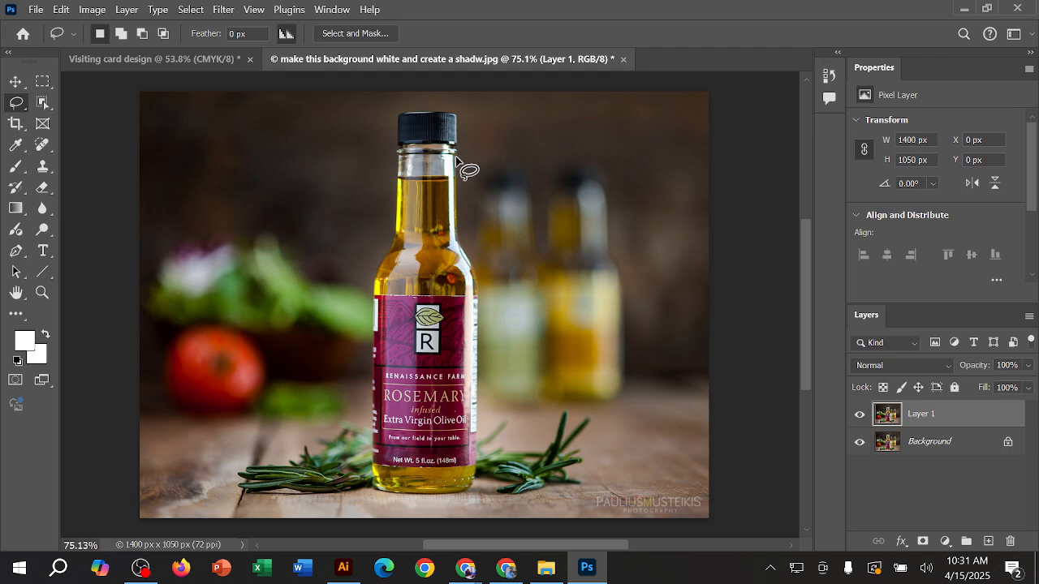
Step: Try a freehand Lasso outline of the front bottle and a looser one reaching the blurred bottles, clearing each selection
mouse_move(456, 156)
mouse_down()
mouse_move(458, 241)
mouse_move(478, 319)
mouse_move(477, 478)
mouse_move(438, 491)
mouse_move(382, 486)
mouse_move(373, 469)
mouse_move(375, 272)
mouse_move(394, 220)
mouse_move(396, 116)
mouse_move(460, 119)
mouse_move(464, 169)
mouse_up()
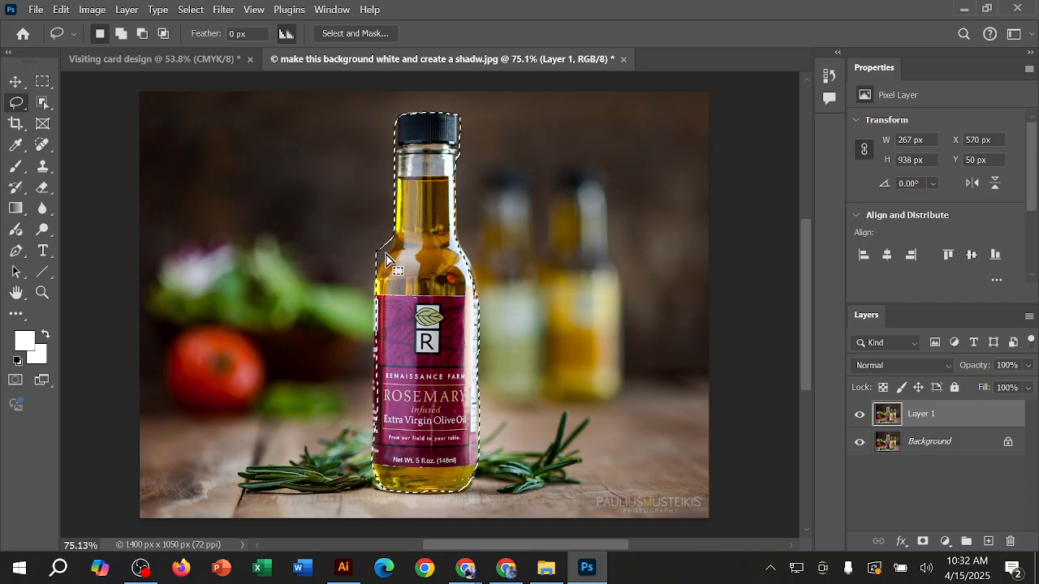
key(ctrl+d)
mouse_move(574, 168)
mouse_down()
mouse_move(637, 289)
mouse_move(576, 455)
mouse_move(454, 117)
mouse_move(561, 229)
mouse_up()
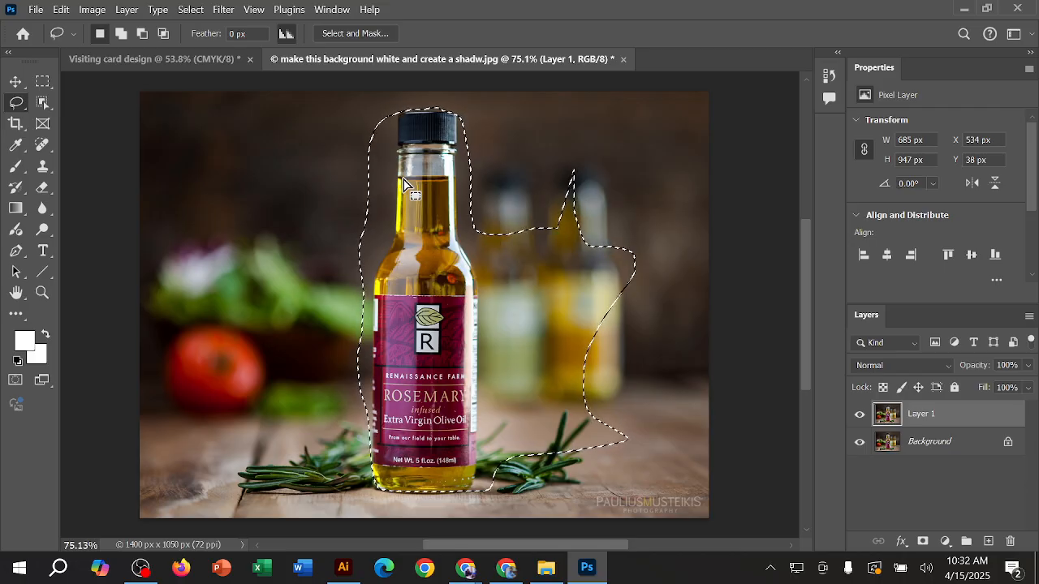
key(ctrl+d)
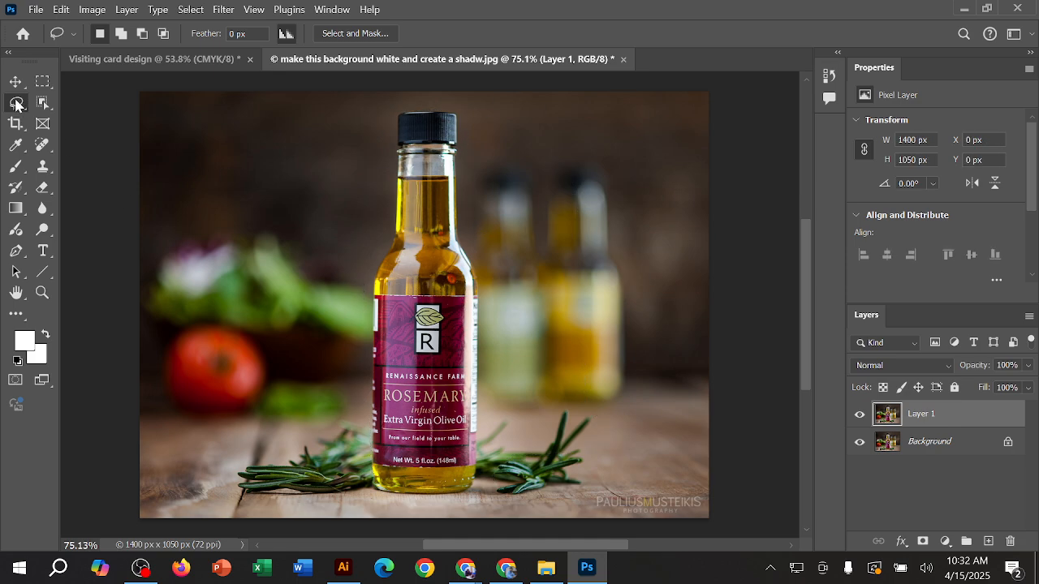
Step: Select the front bottle with straight segments around its cap, neck, body and base using the Polygonal Lasso Tool
right_click(16, 102)
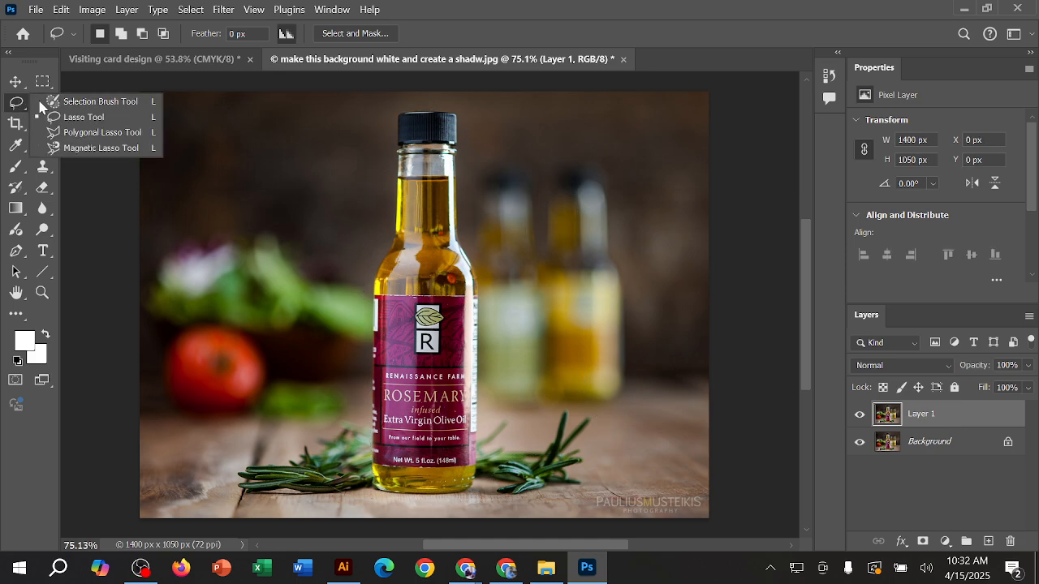
click(130, 133)
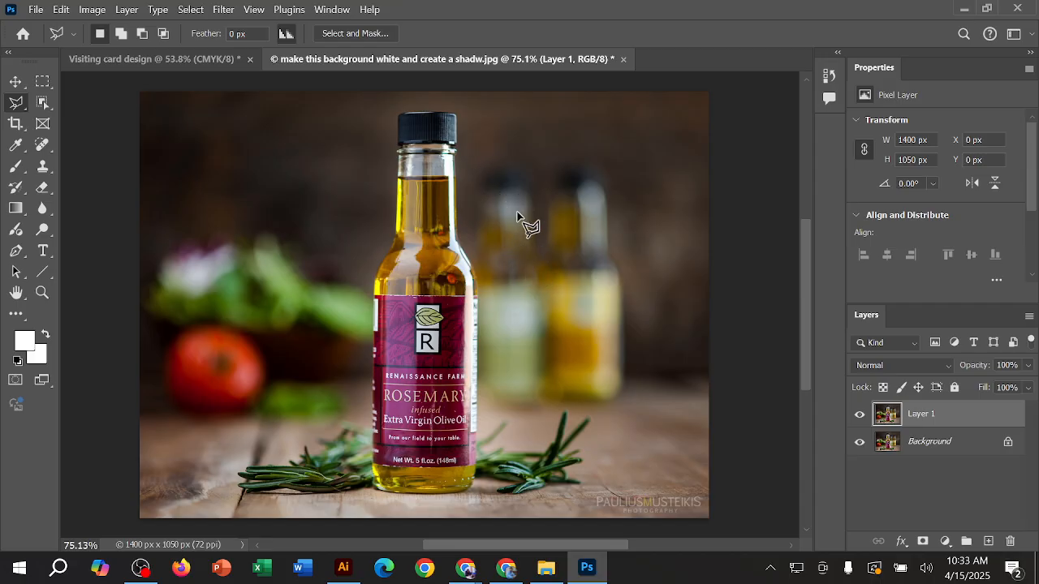
click(456, 153)
click(459, 240)
click(478, 275)
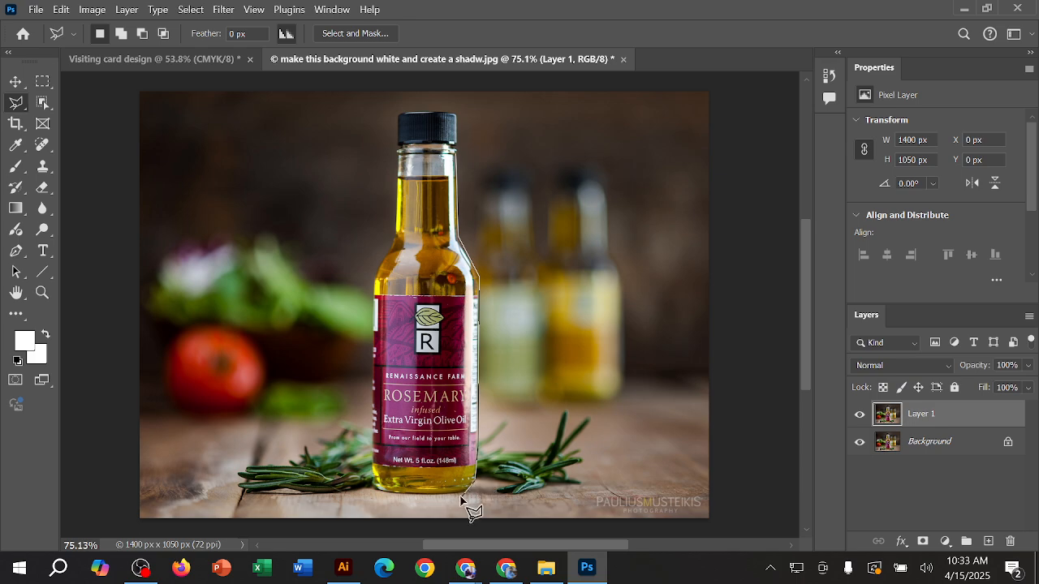
click(379, 489)
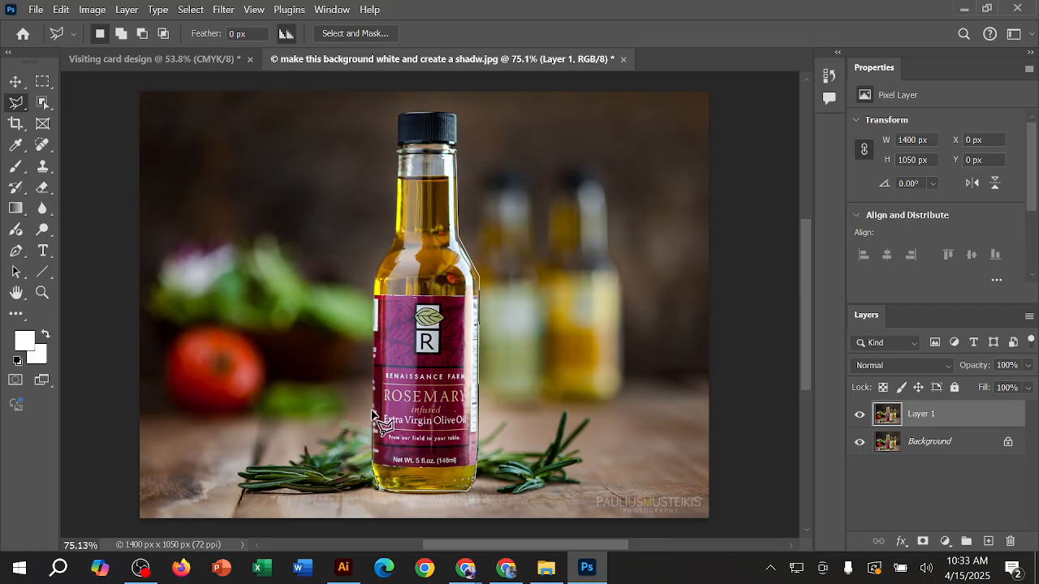
click(397, 114)
click(457, 116)
click(467, 167)
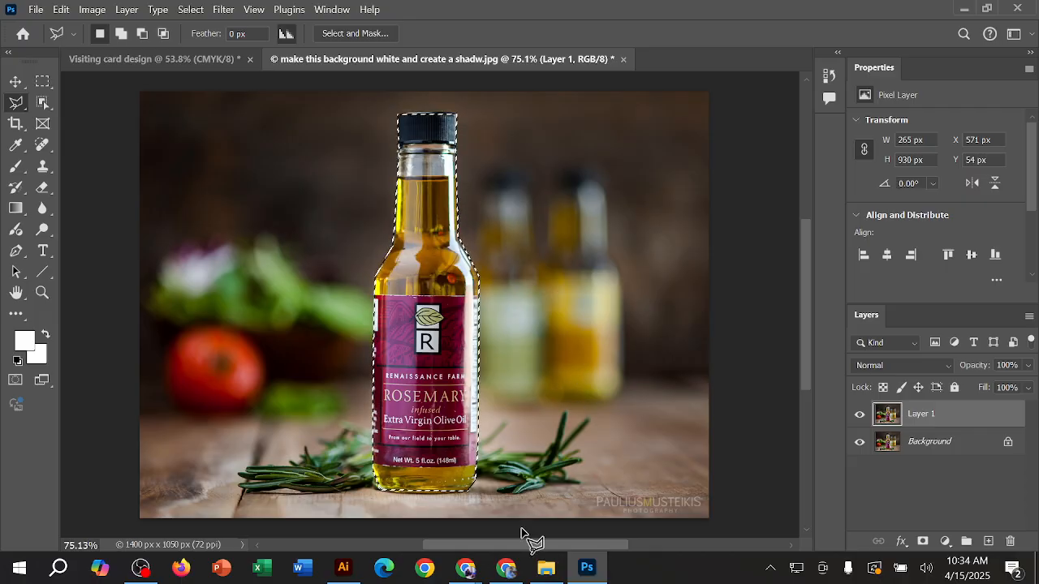
Step: Close the Class 3 Google Drive window, check the Google Meet call in Chrome, and return to Photoshop
click(503, 569)
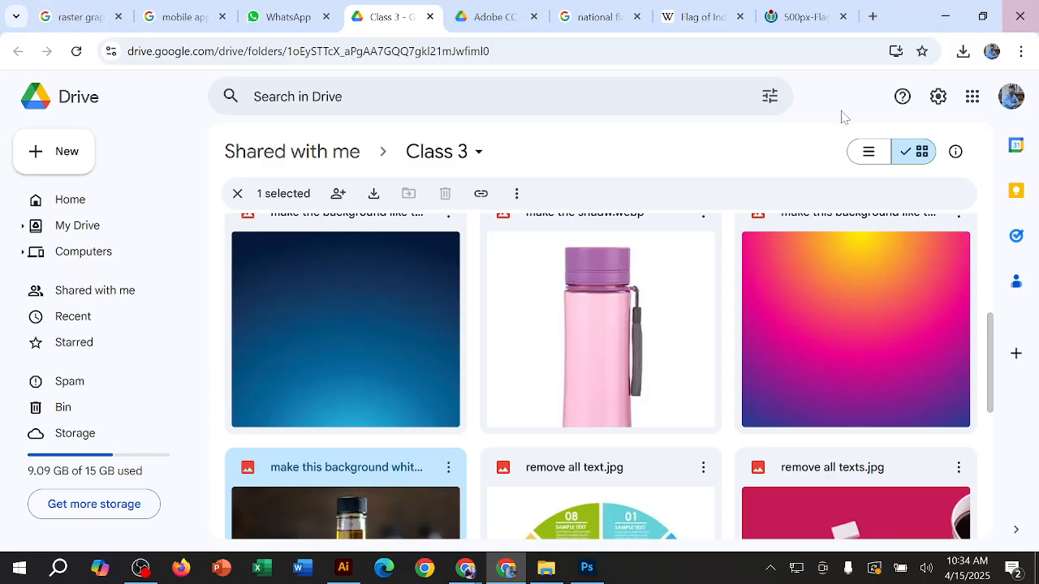
mouse_move(501, 563)
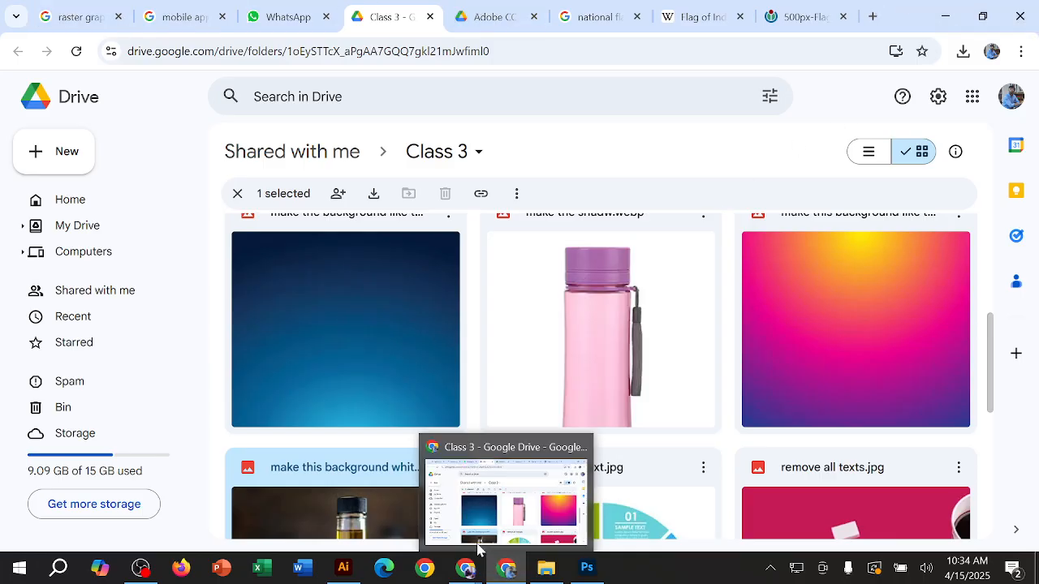
middle_click(468, 511)
mouse_move(466, 566)
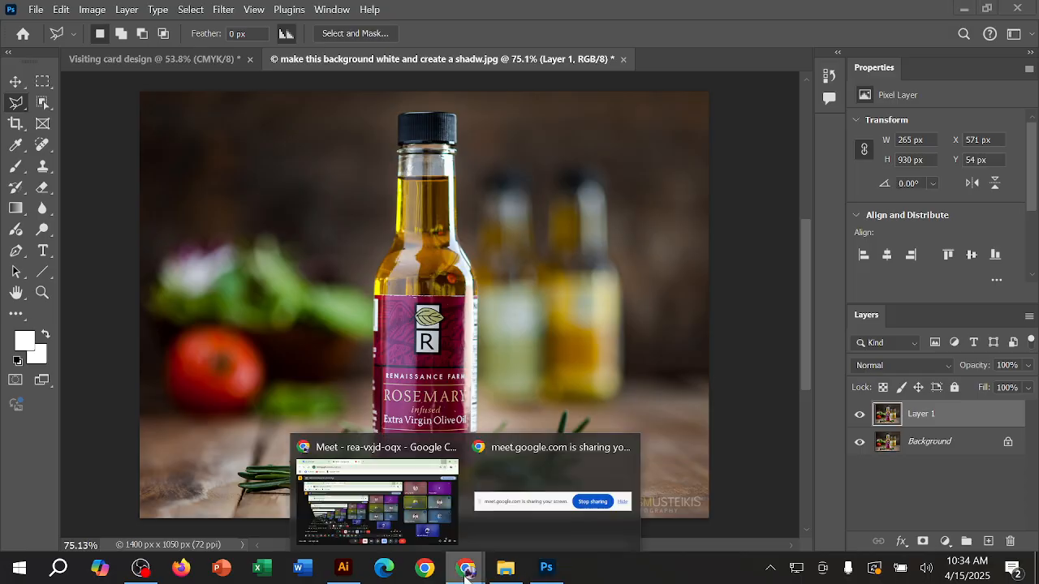
click(438, 495)
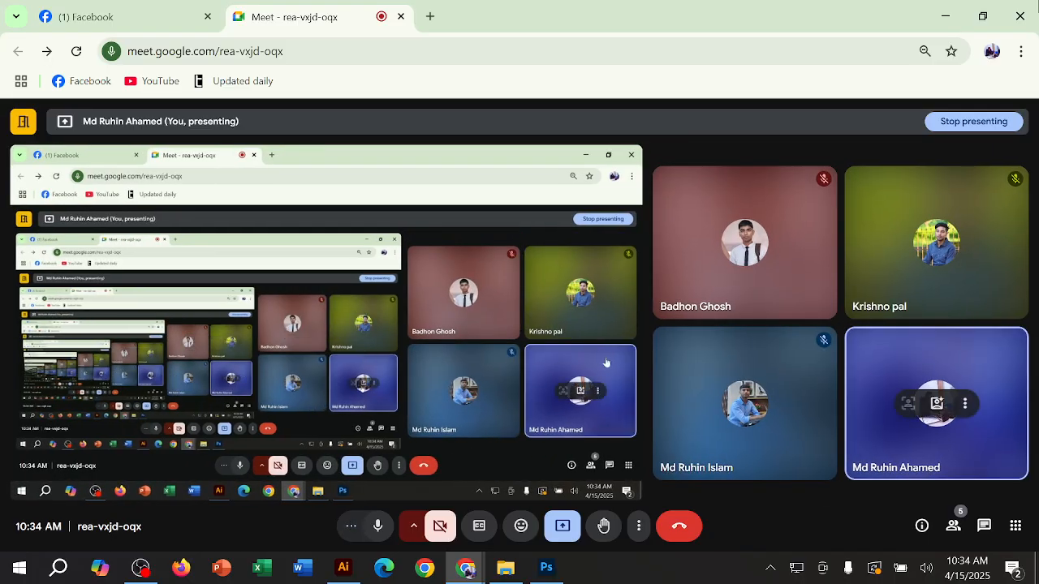
click(945, 16)
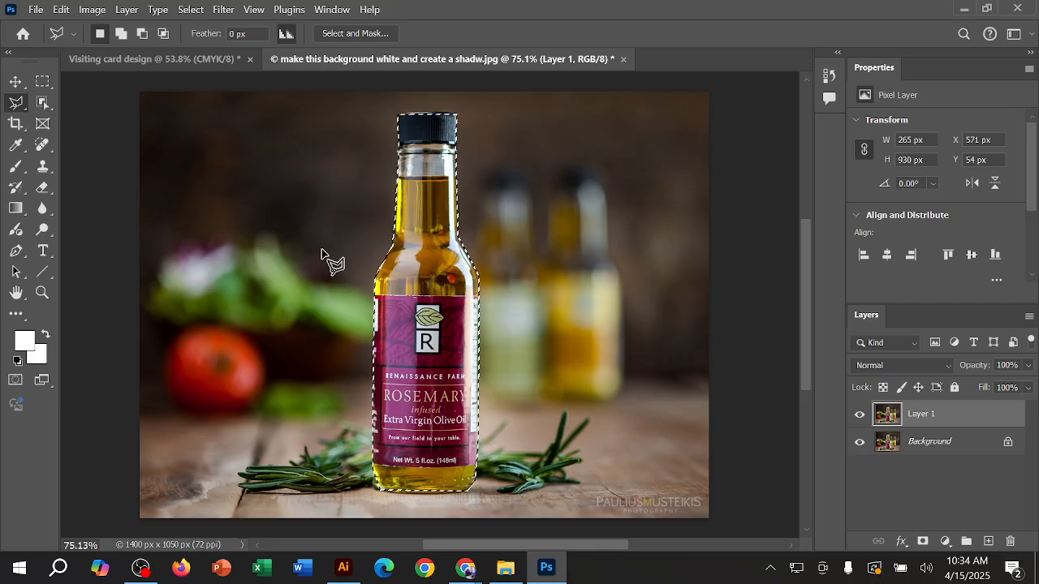
Step: Replace the polygonal selection with a Magnetic Lasso trace around the front bottle, and deselect it
key(ctrl+d)
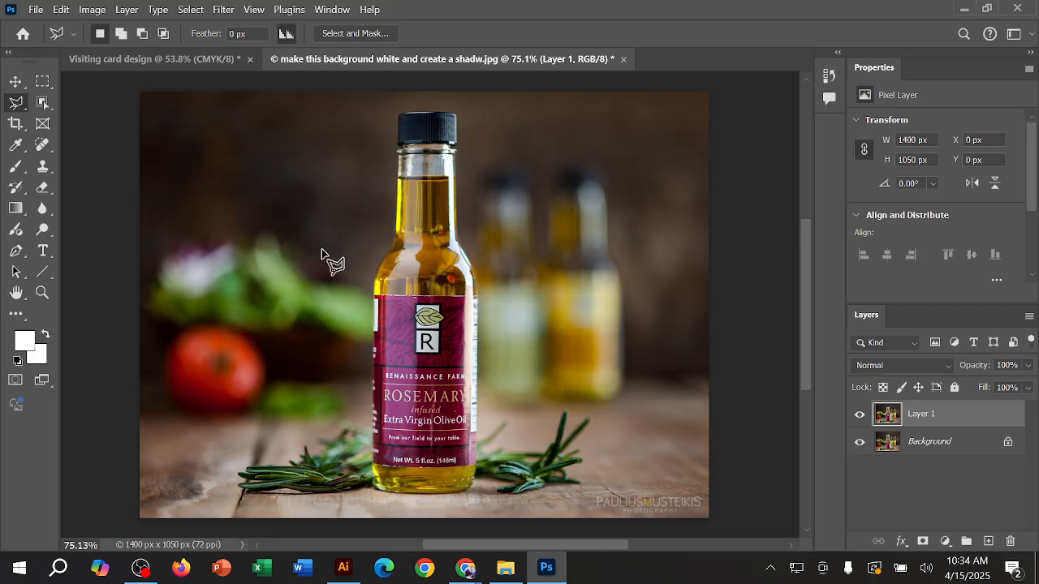
right_click(18, 102)
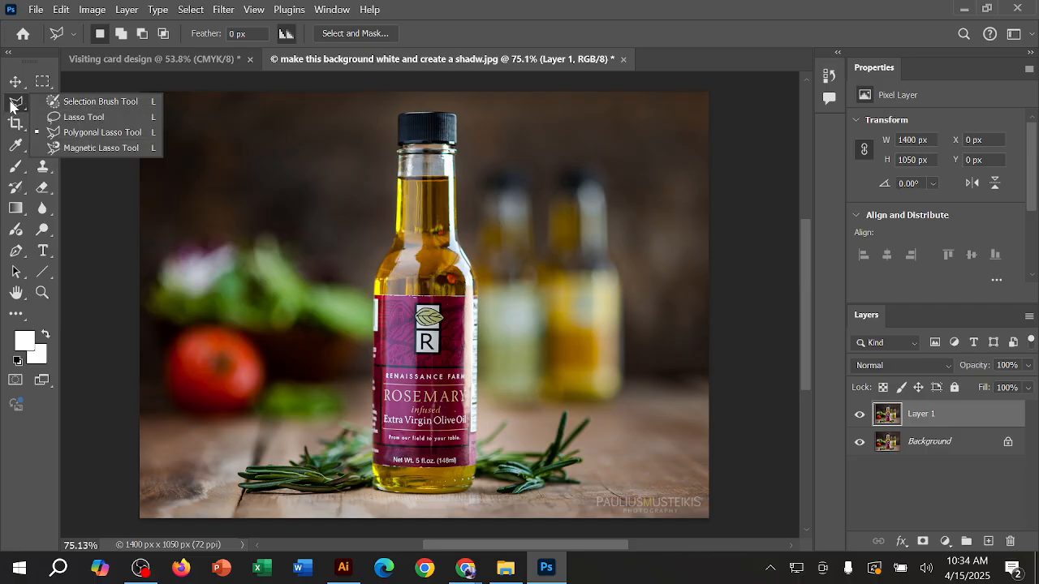
click(113, 149)
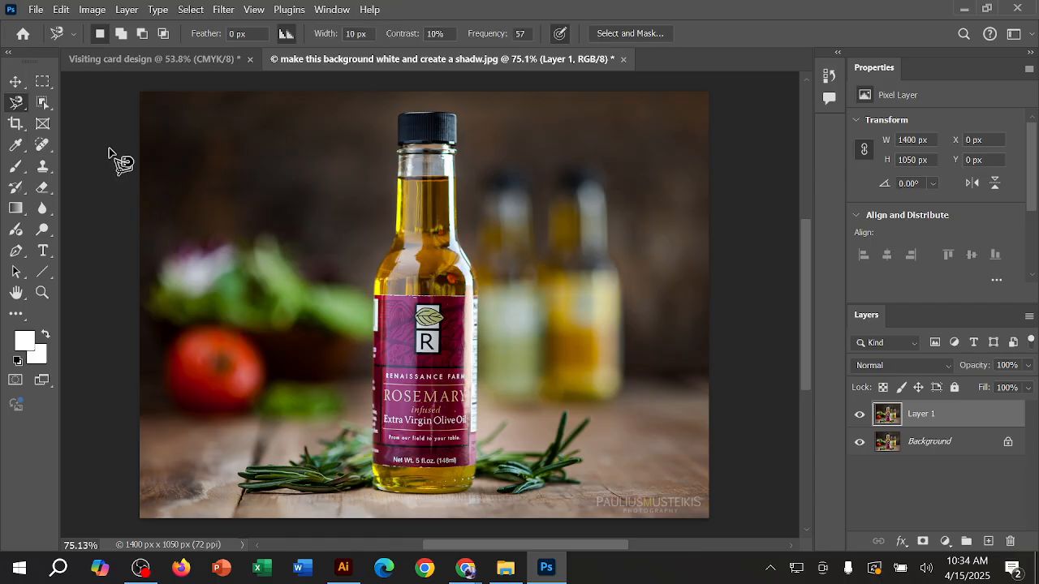
click(456, 186)
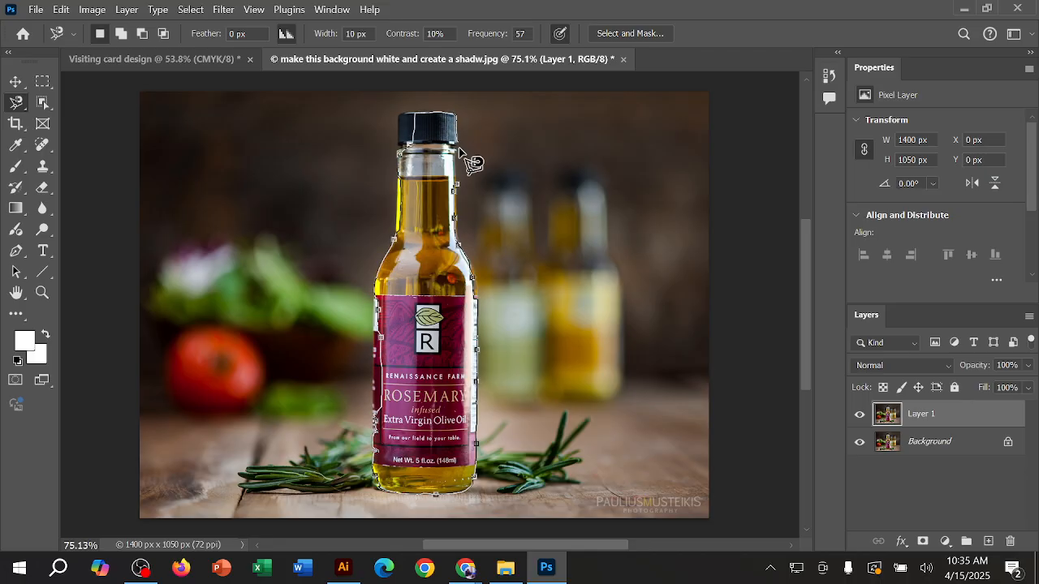
click(458, 185)
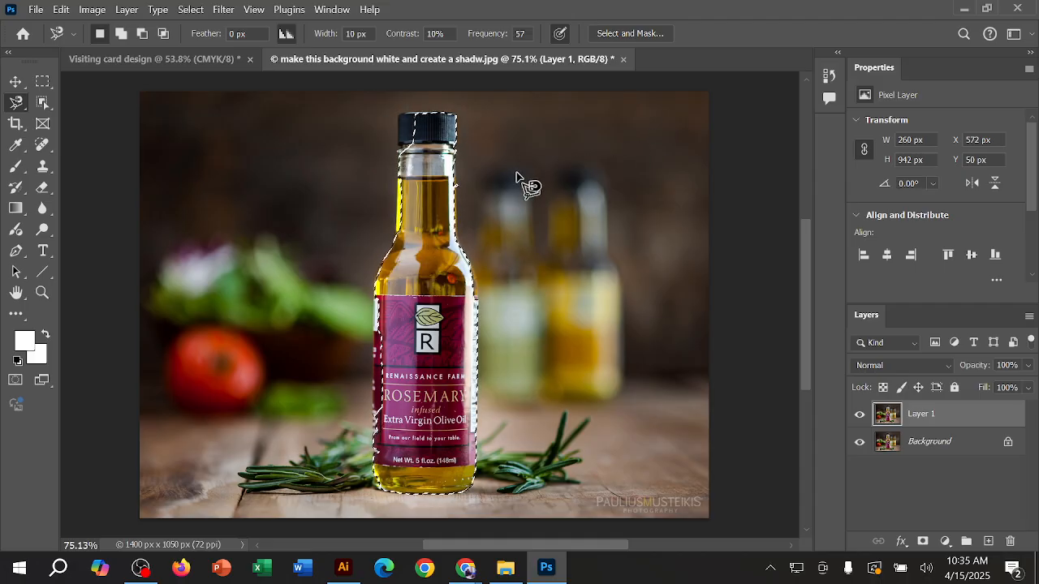
key(ctrl+d)
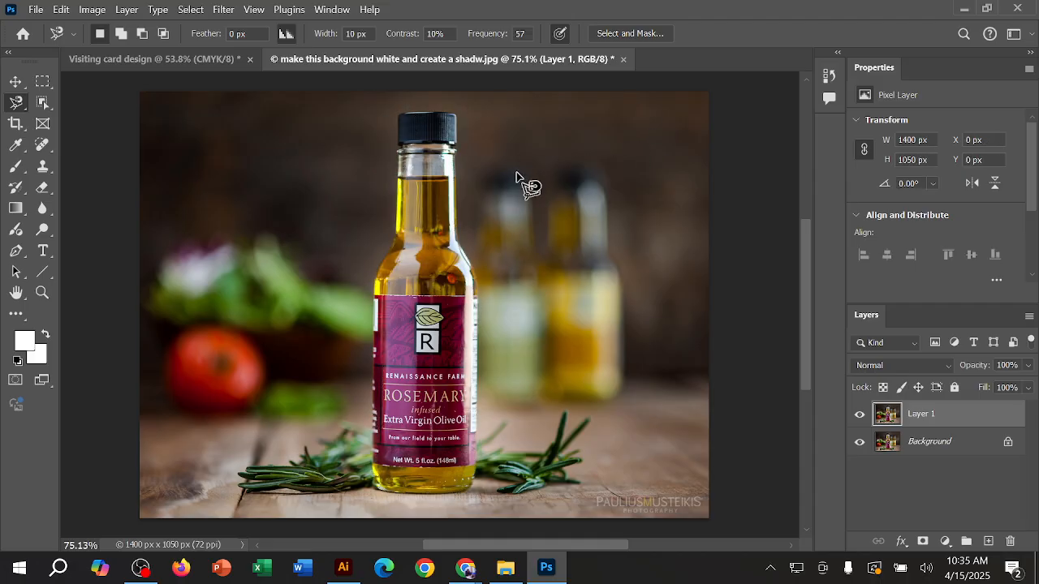
Step: Review the lasso tool variants, switch to the Object Selection Tool, and show the tools grouped with it
right_click(18, 103)
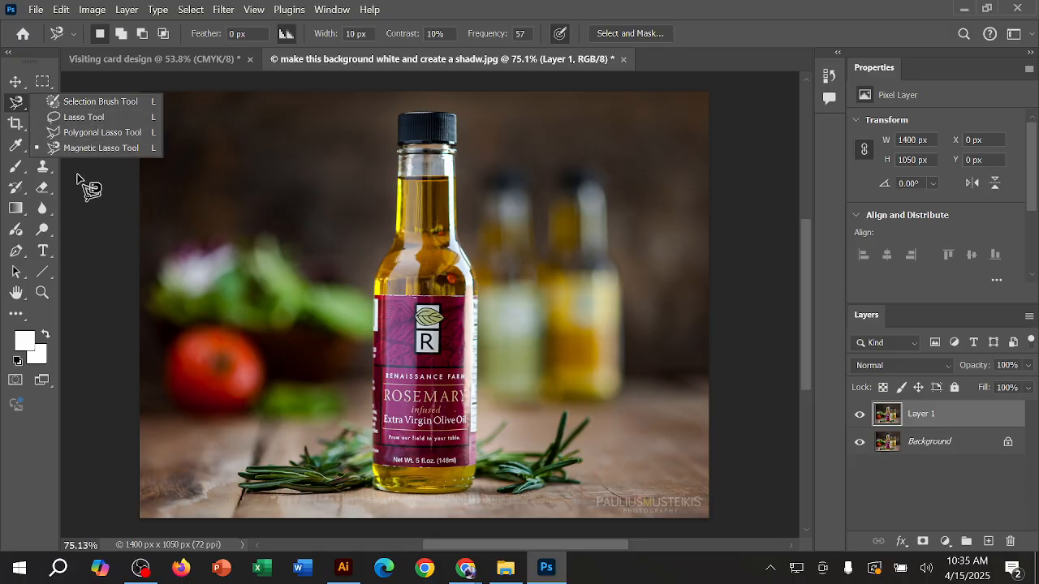
click(19, 105)
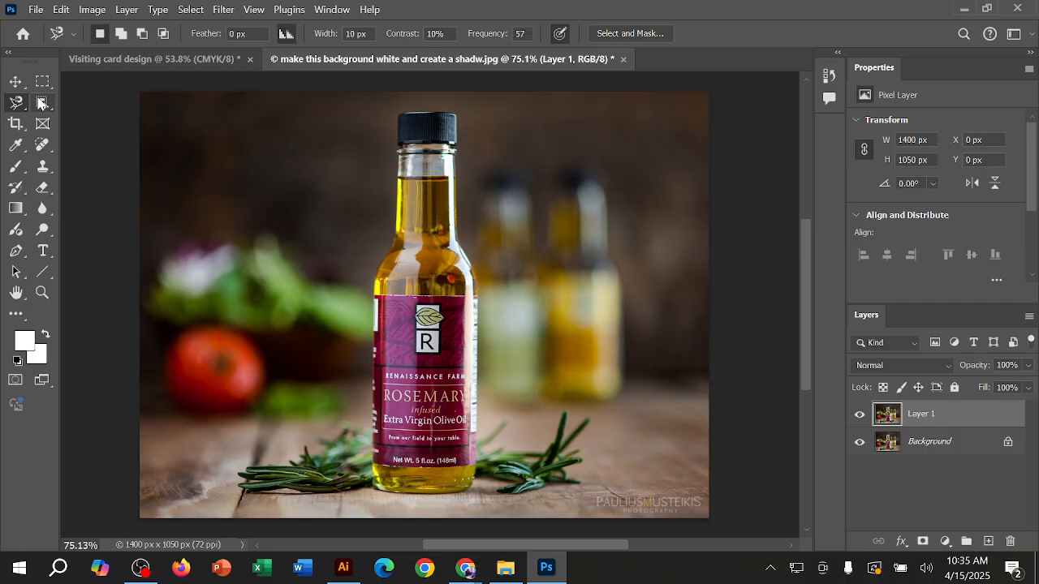
click(42, 103)
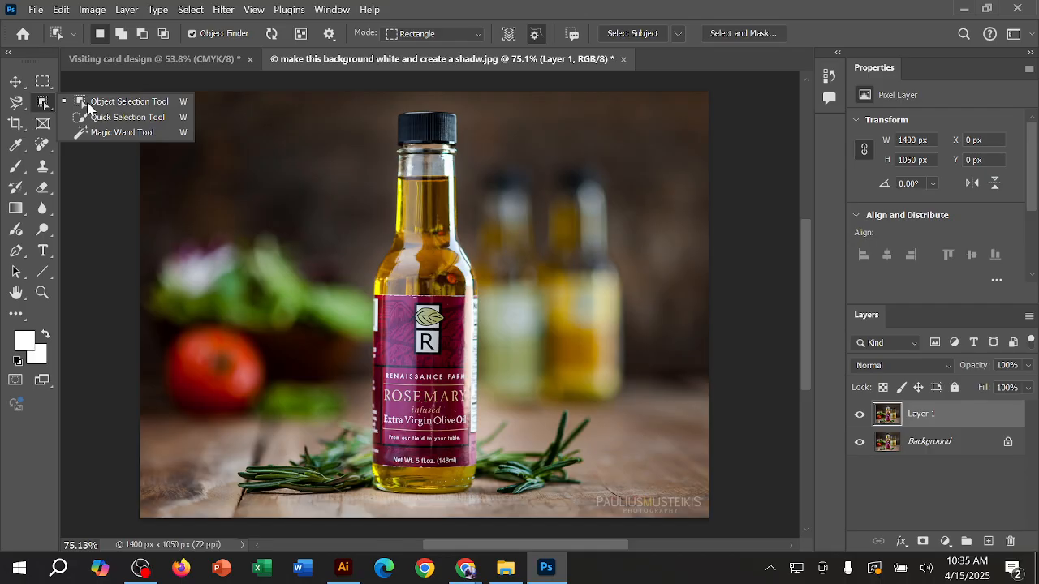
click(135, 124)
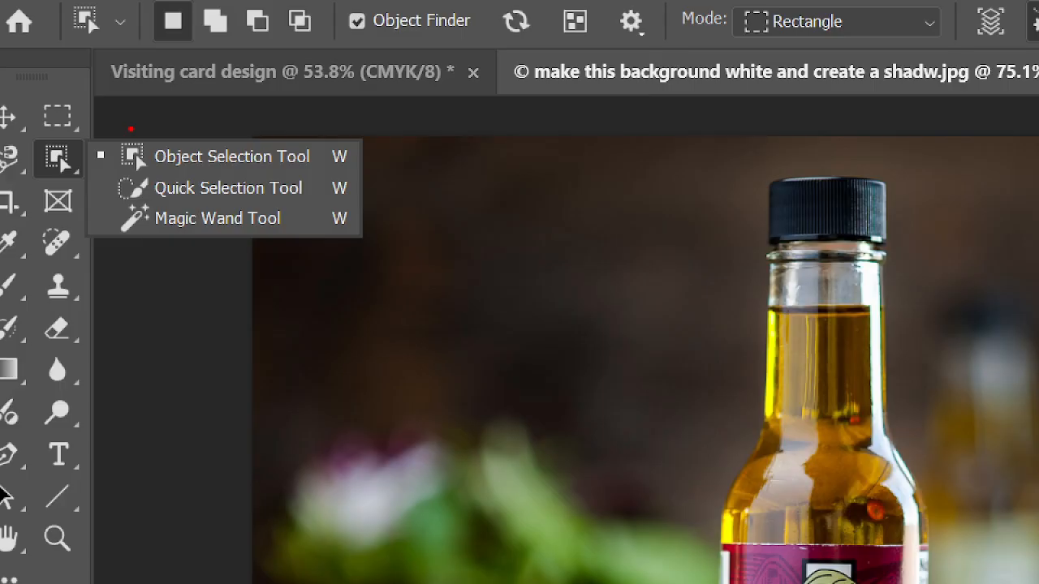
Step: Point out the Object Selection, Quick Selection and Magic Wand tools with on-screen pen marks, and exit the annotation
mouse_move(131, 129)
mouse_down()
mouse_move(145, 132)
mouse_move(108, 154)
mouse_up()
mouse_move(144, 132)
mouse_down()
mouse_move(102, 193)
mouse_move(154, 208)
mouse_move(338, 209)
mouse_move(335, 172)
mouse_up()
mouse_move(123, 207)
mouse_down()
mouse_move(211, 247)
mouse_move(313, 217)
mouse_up()
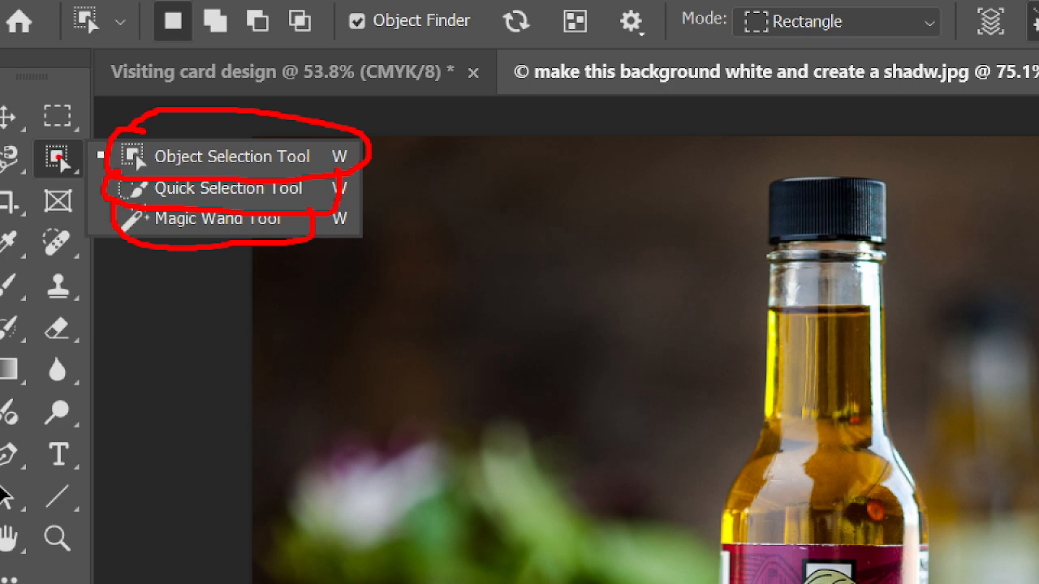
mouse_move(70, 147)
mouse_down()
mouse_move(30, 144)
mouse_move(31, 170)
mouse_move(96, 165)
mouse_move(104, 150)
mouse_move(199, 125)
mouse_move(308, 137)
mouse_up()
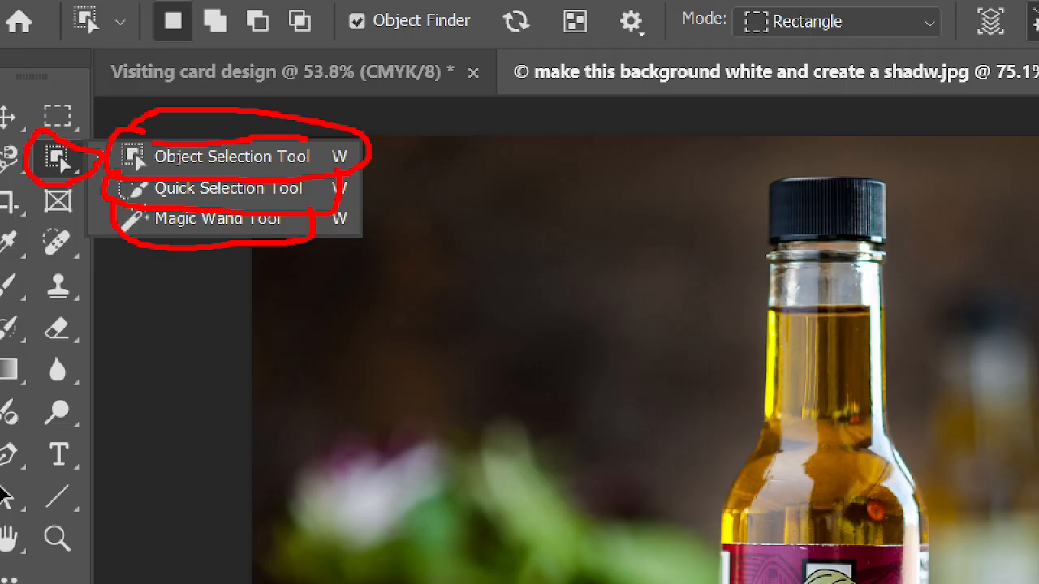
drag(143, 199, 336, 203)
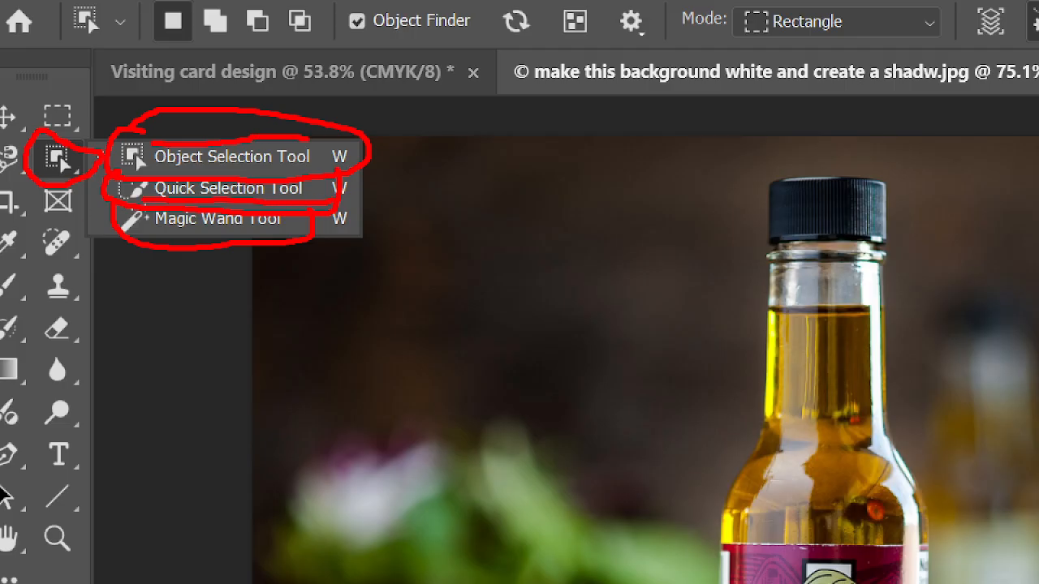
drag(124, 238, 376, 236)
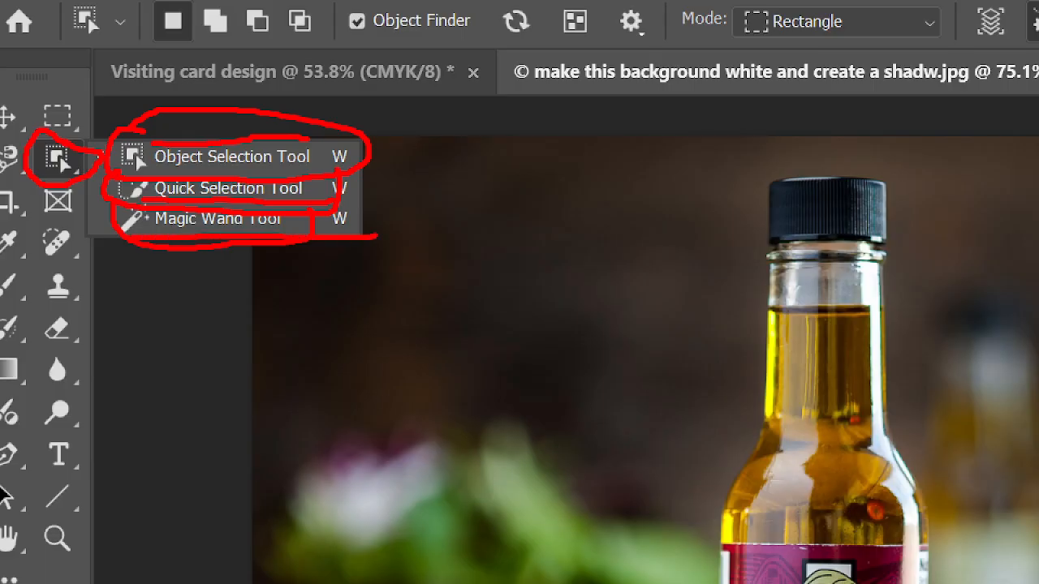
key(Escape)
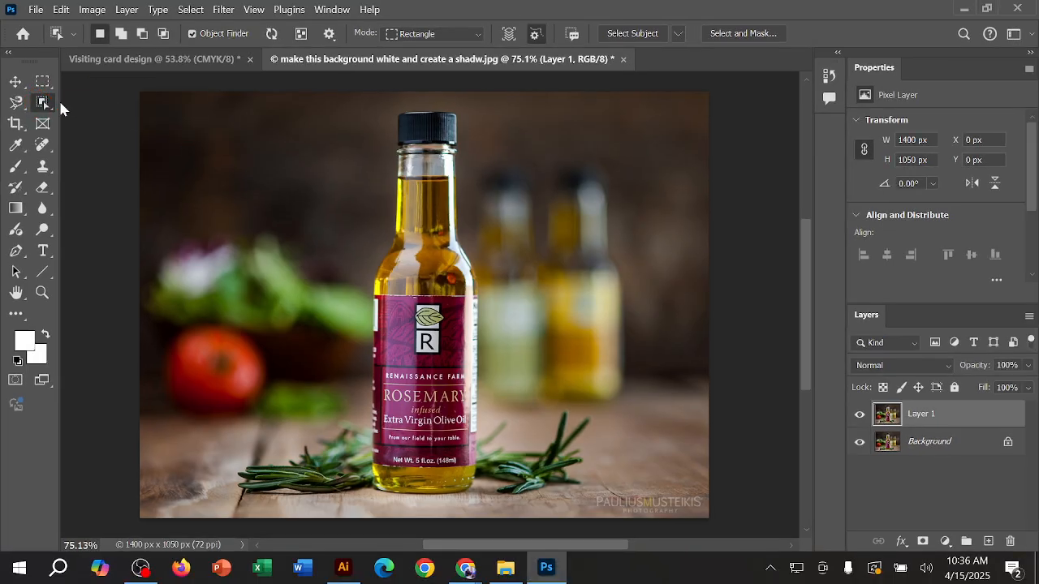
Step: Frame the front bottle with a 526 by 1000 px rectangle using the Object Selection Tool
right_click(50, 104)
click(89, 103)
drag(310, 95, 511, 418)
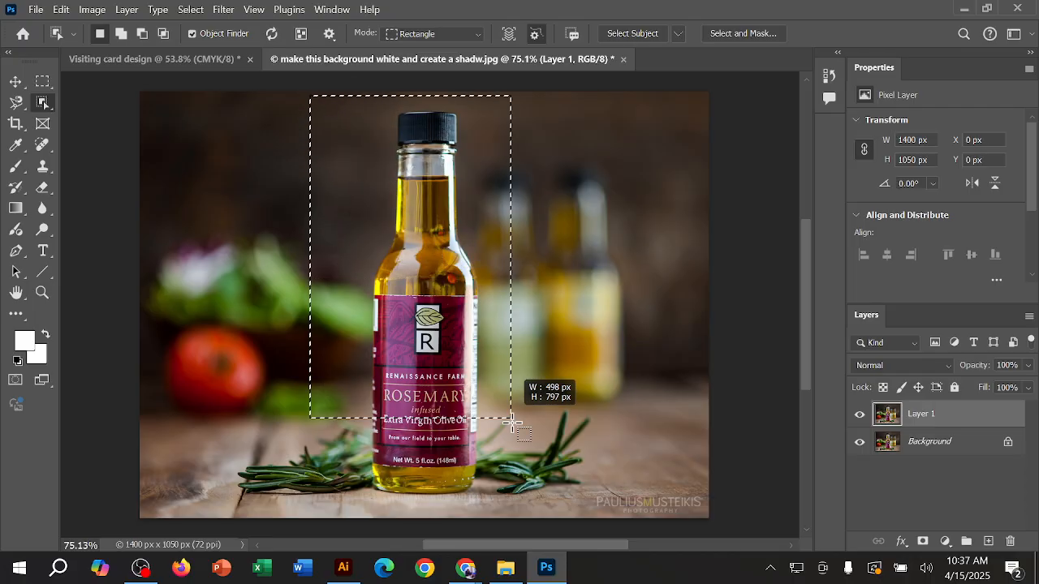
drag(511, 465, 521, 499)
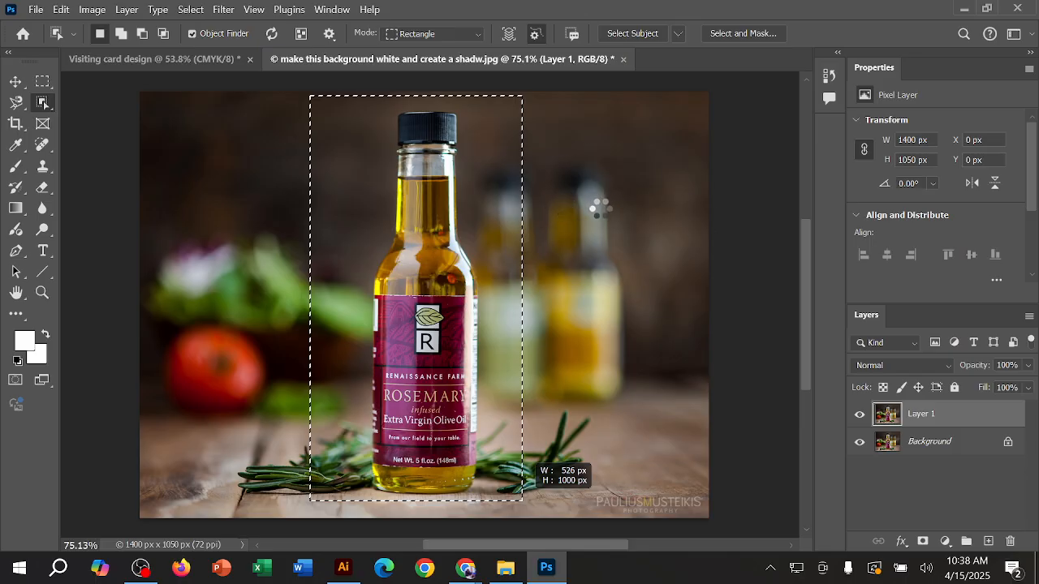
Step: Check the Google Meet call in Chrome while the object selection processes, return to Photoshop, and reopen the call window
mouse_move(466, 567)
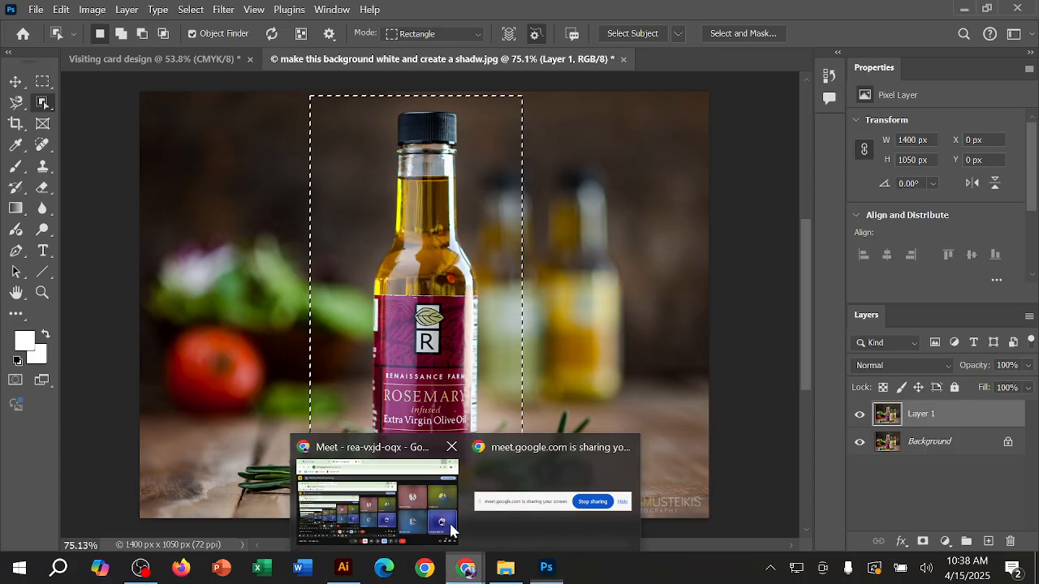
click(434, 488)
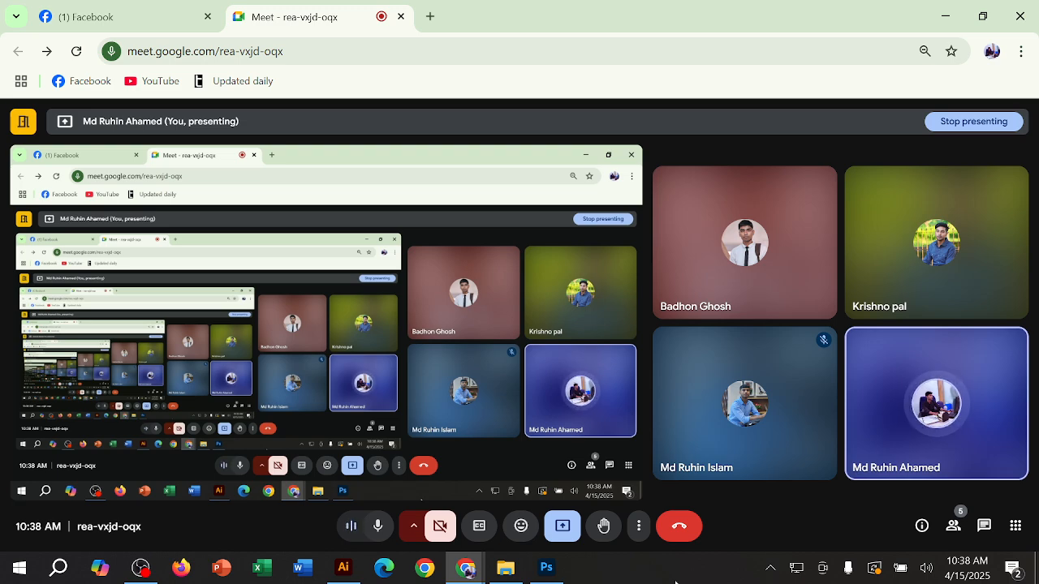
click(944, 16)
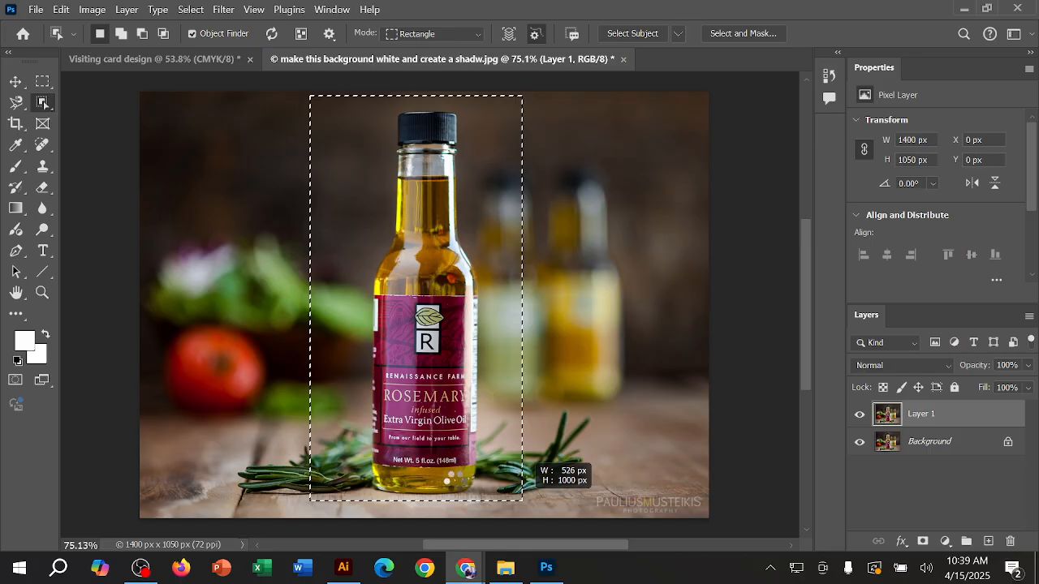
mouse_move(475, 566)
click(432, 517)
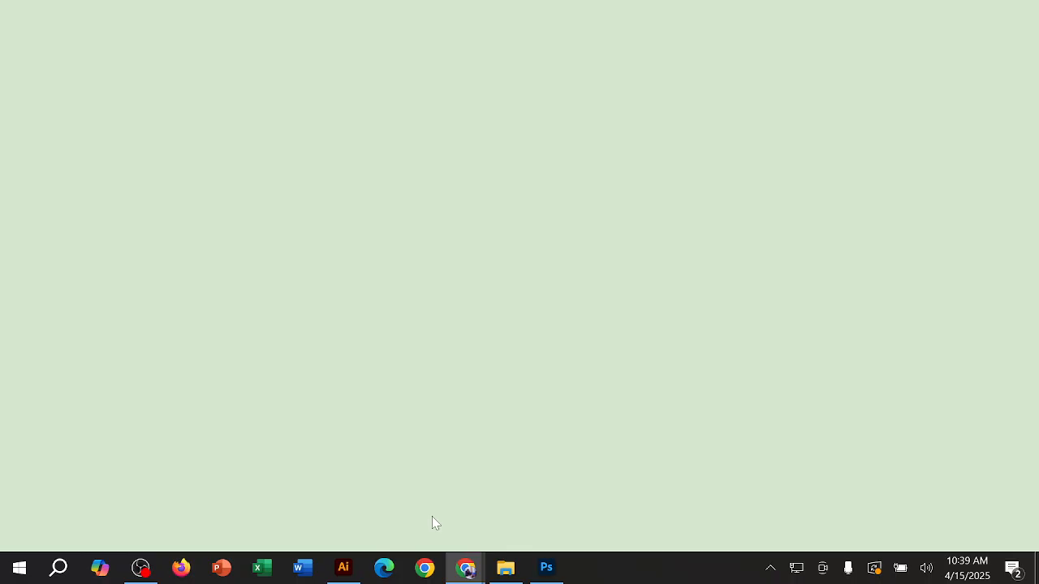